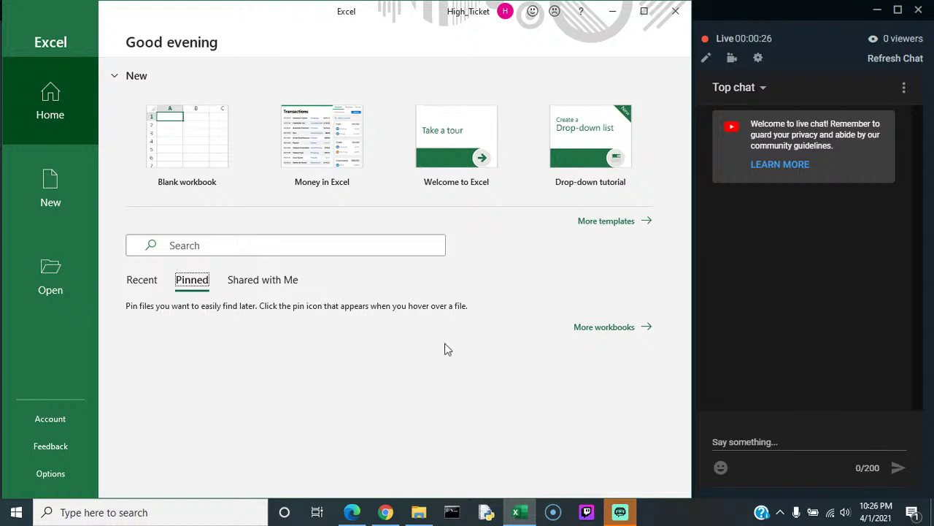
# Step: Open the stream's live chat in the web browser and post the message "something"
pyautogui.click(772, 443)
pyautogui.click(774, 441)
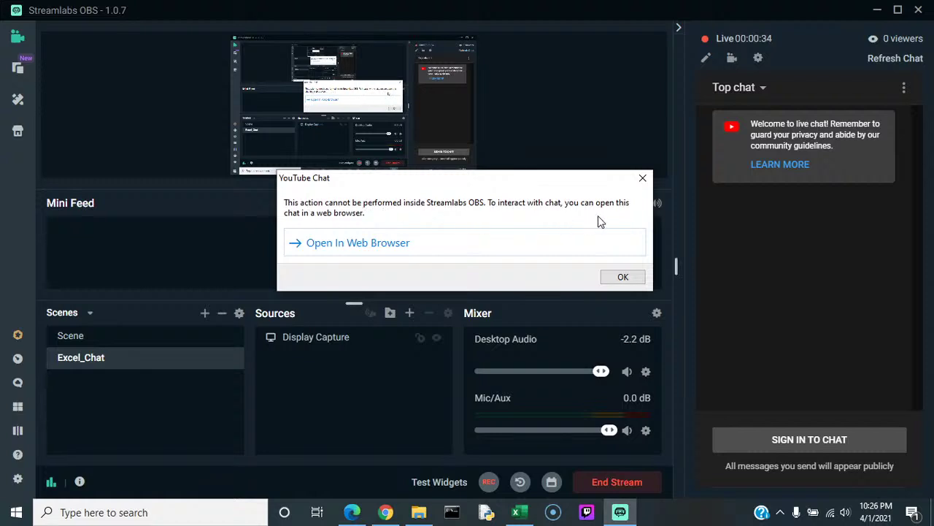
pyautogui.click(351, 246)
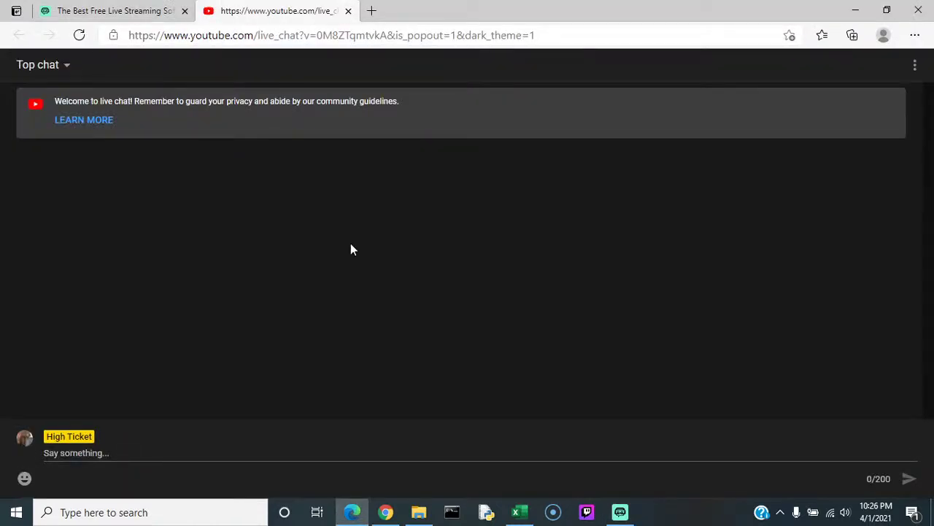
pyautogui.click(86, 453)
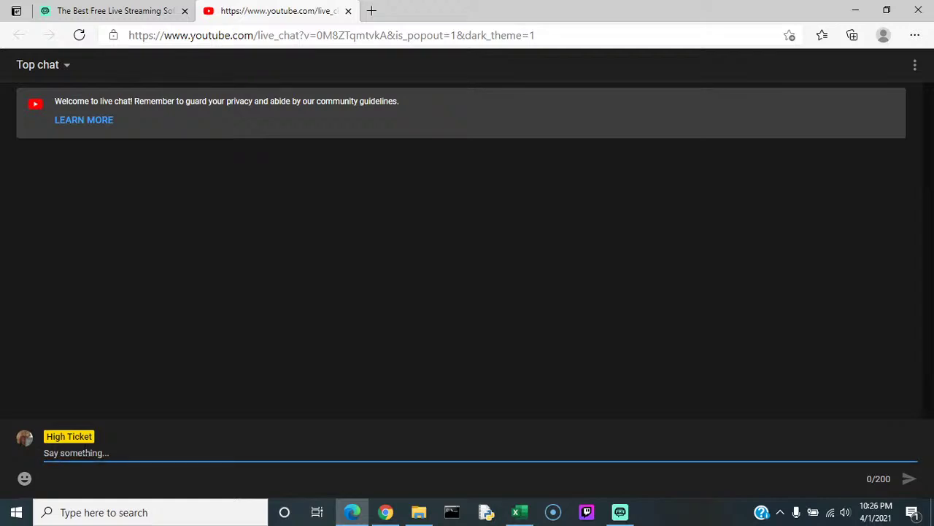
pyautogui.write('something')
pyautogui.press('Return')
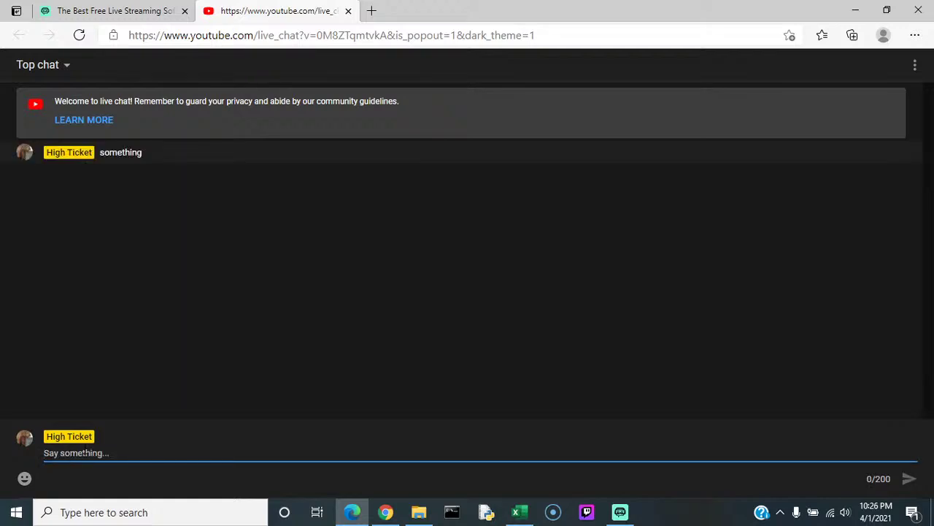
# Step: Post "anyone out there?" in the live chat, then minimize the browser and switch to Excel
pyautogui.write('an')
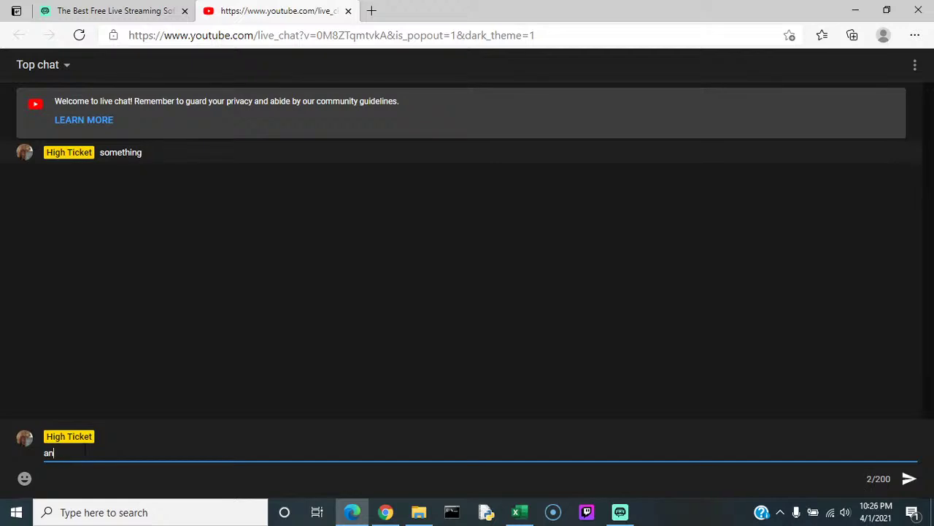
pyautogui.write('yone out there?')
pyautogui.press('Return')
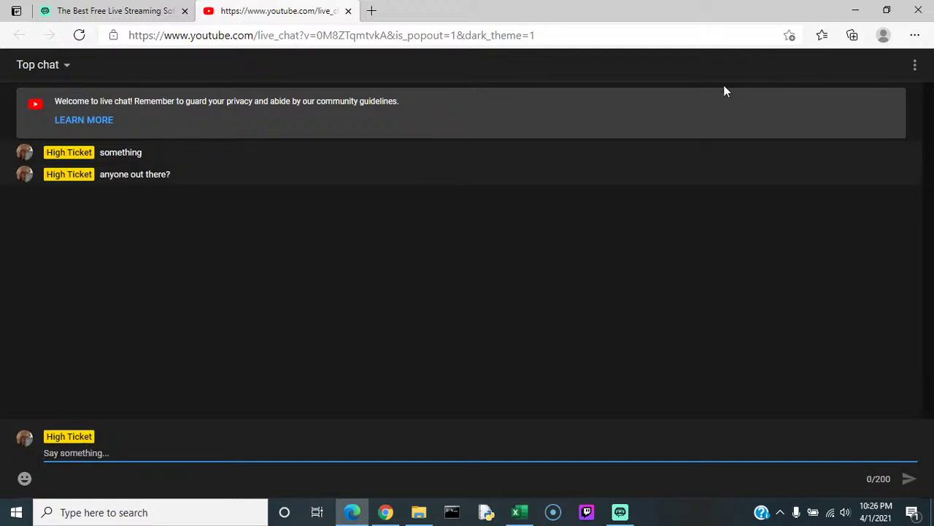
pyautogui.click(862, 16)
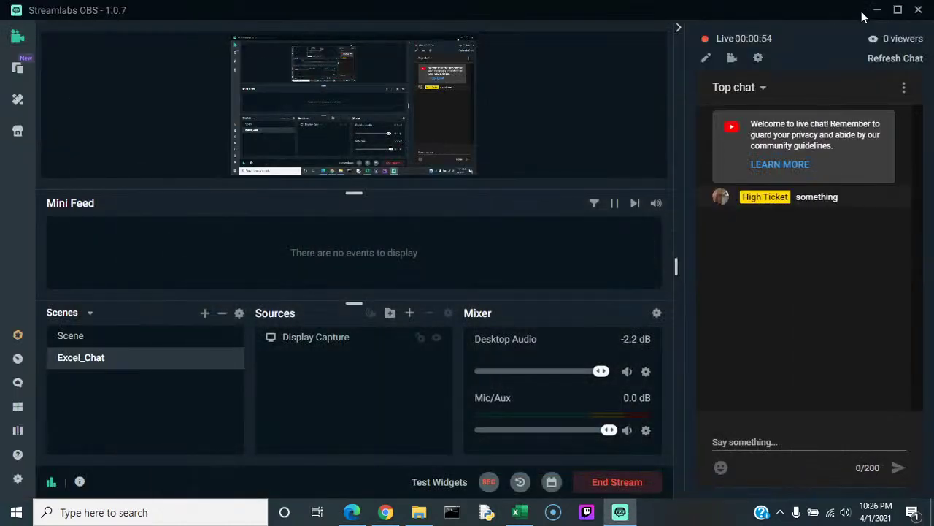
pyautogui.click(525, 518)
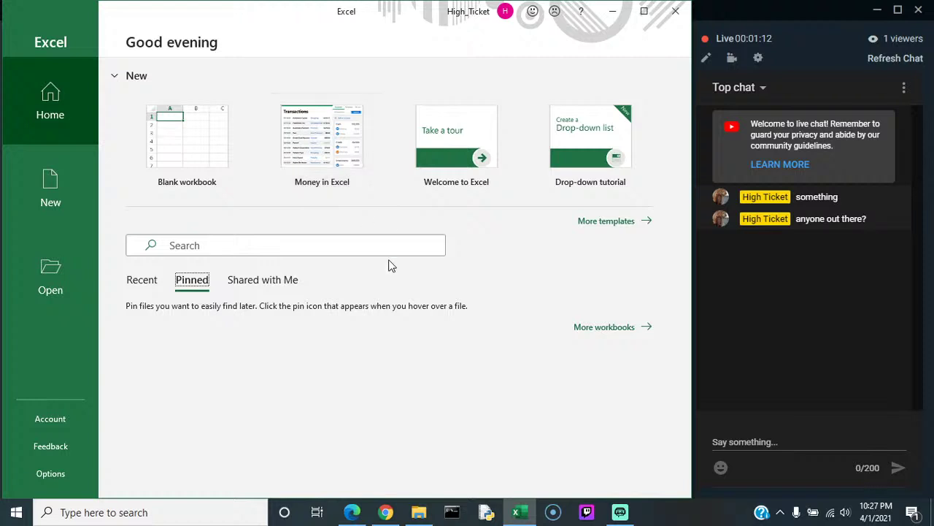
# Step: Switch to Chrome, load reddit.com in a new tab and open the signed-in account's profile
pyautogui.moveTo(386, 514)
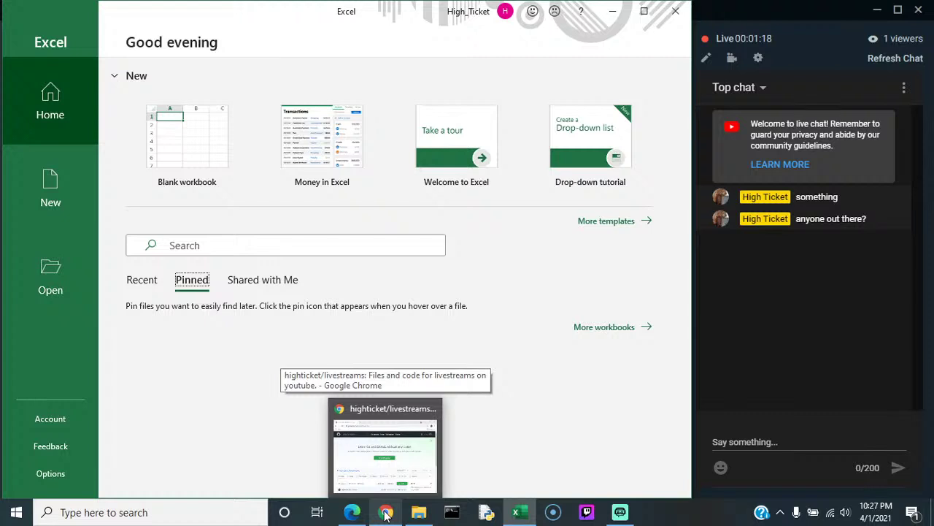
pyautogui.click(386, 515)
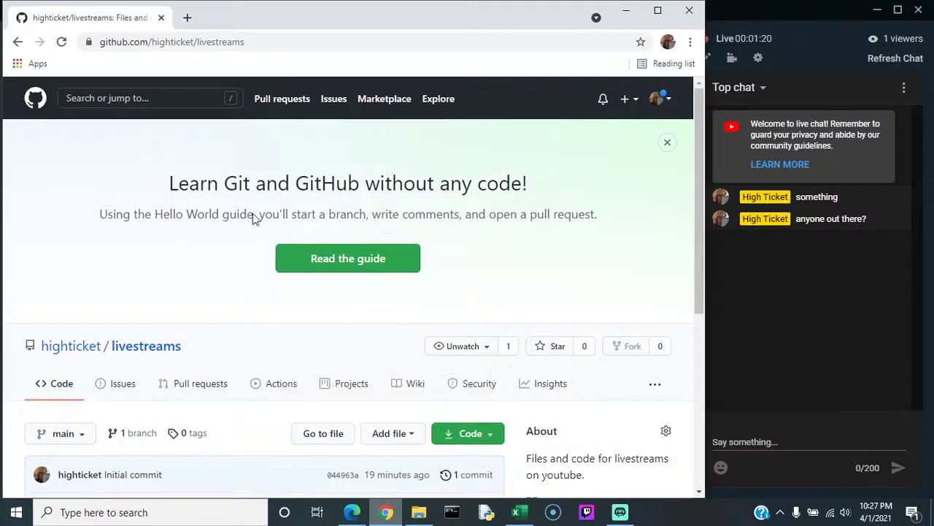
pyautogui.click(188, 22)
pyautogui.write('red')
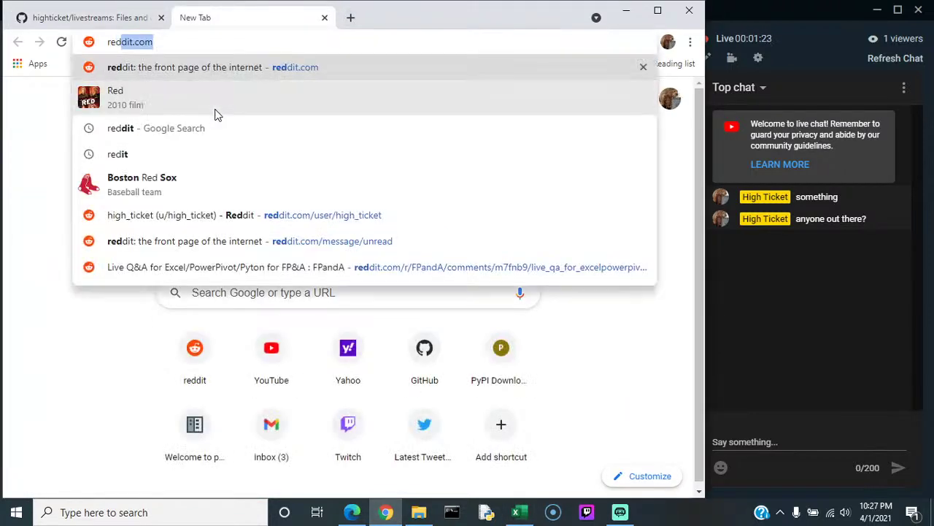
pyautogui.press('Return')
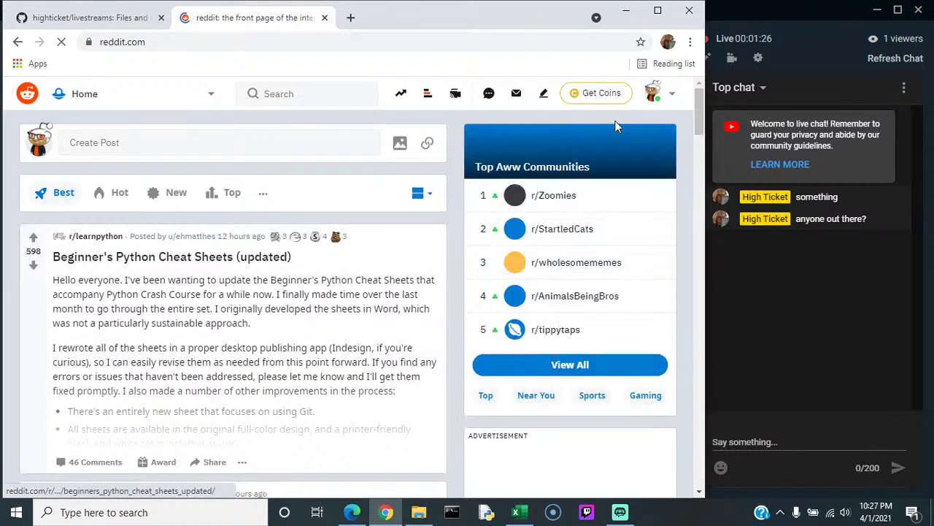
pyautogui.click(662, 95)
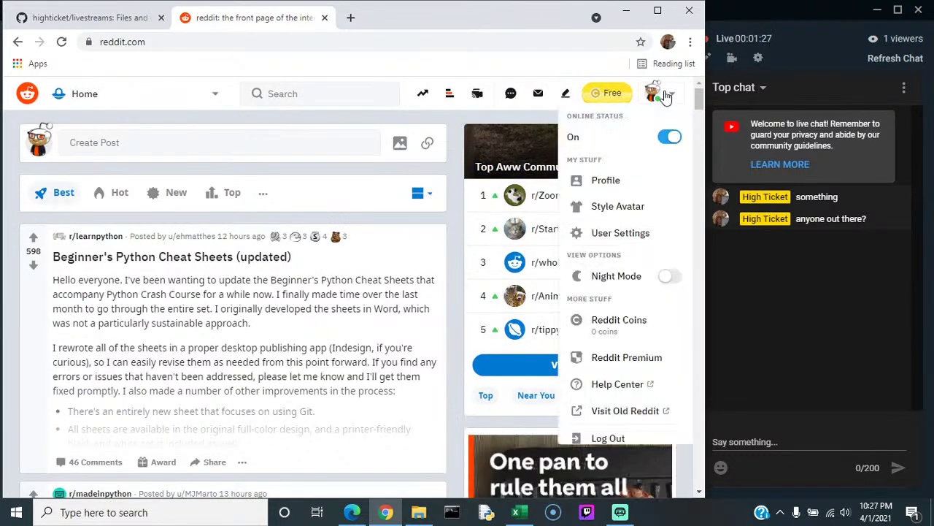
pyautogui.click(600, 180)
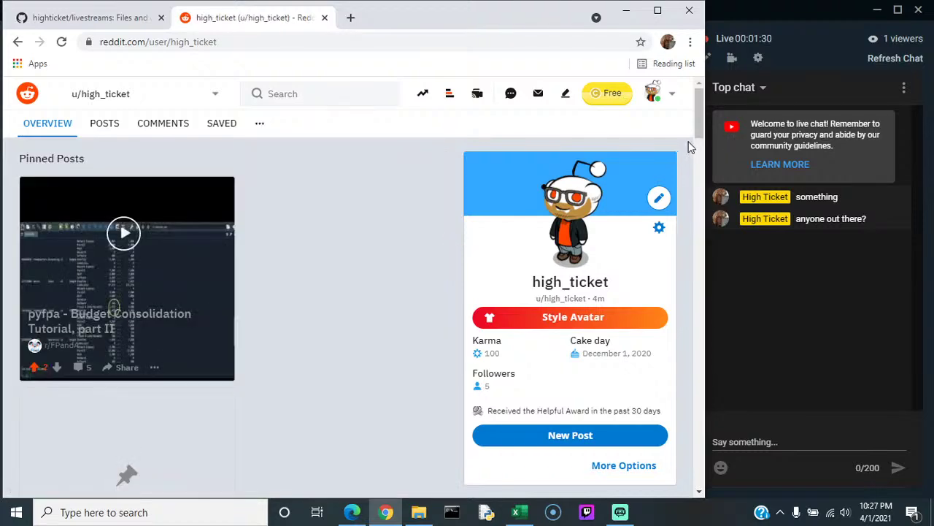
# Step: View the "Live Stream Excel Experience on April 1 @ 10:30pm ET" post and its YouTube link, closing both tabs when done
pyautogui.scroll(-3, 698, 148)
pyautogui.scroll(-4, 696, 176)
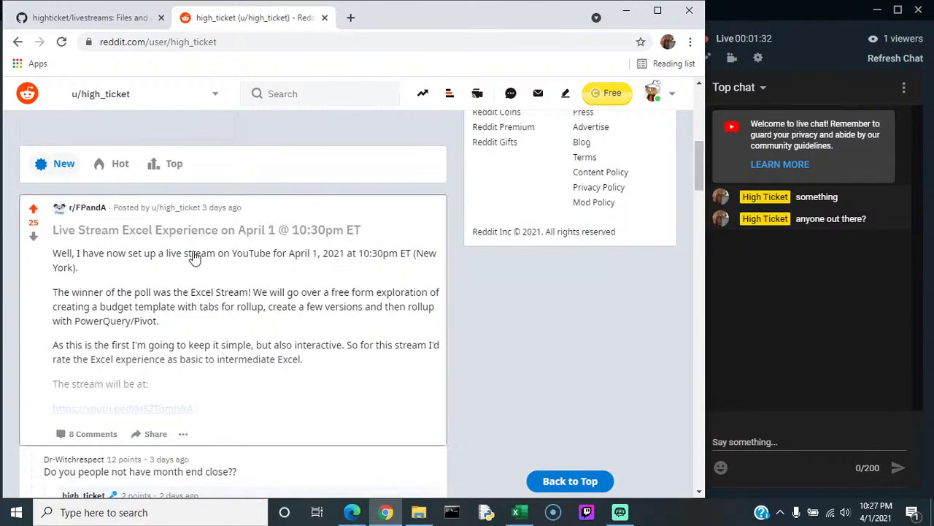
pyautogui.click(137, 280)
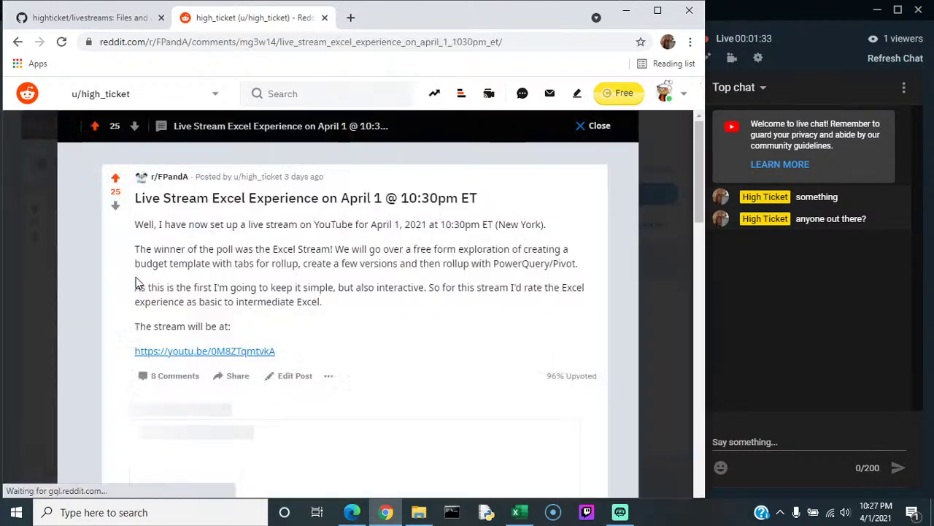
pyautogui.click(234, 351)
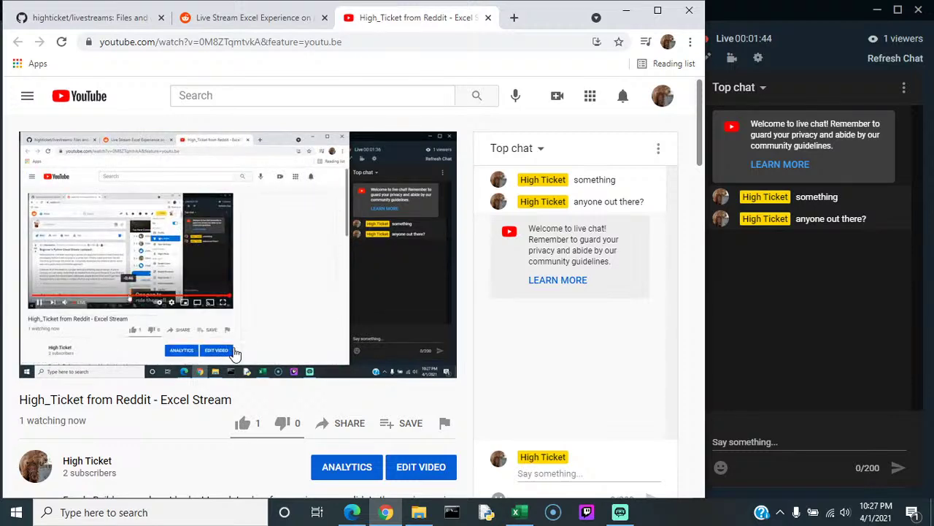
pyautogui.click(488, 17)
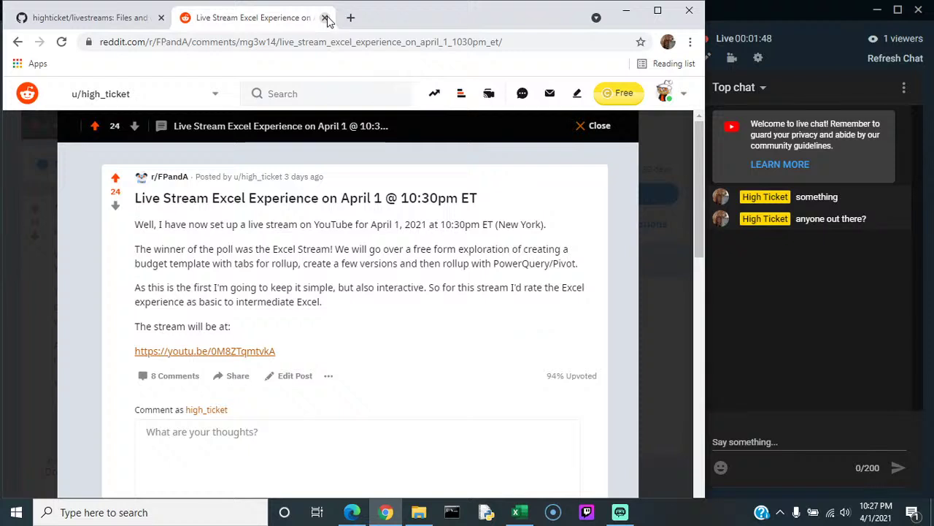
pyautogui.click(324, 18)
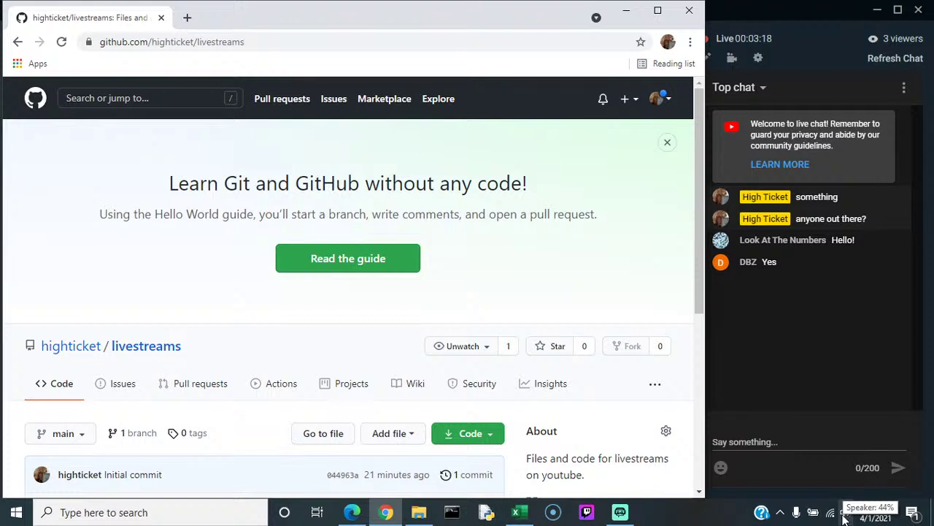
# Step: Raise the speaker volume to 55 and switch to Excel
pyautogui.click(845, 512)
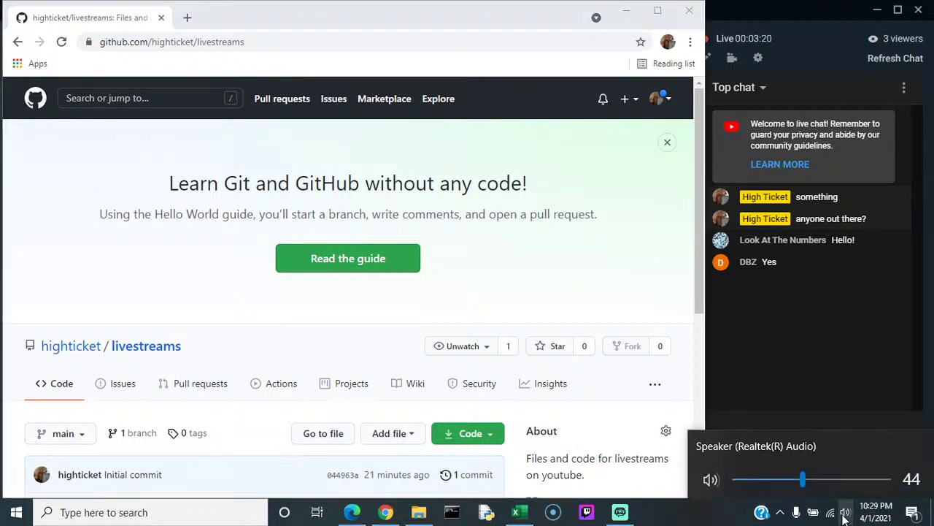
pyautogui.moveTo(803, 480); pyautogui.dragTo(819, 482)
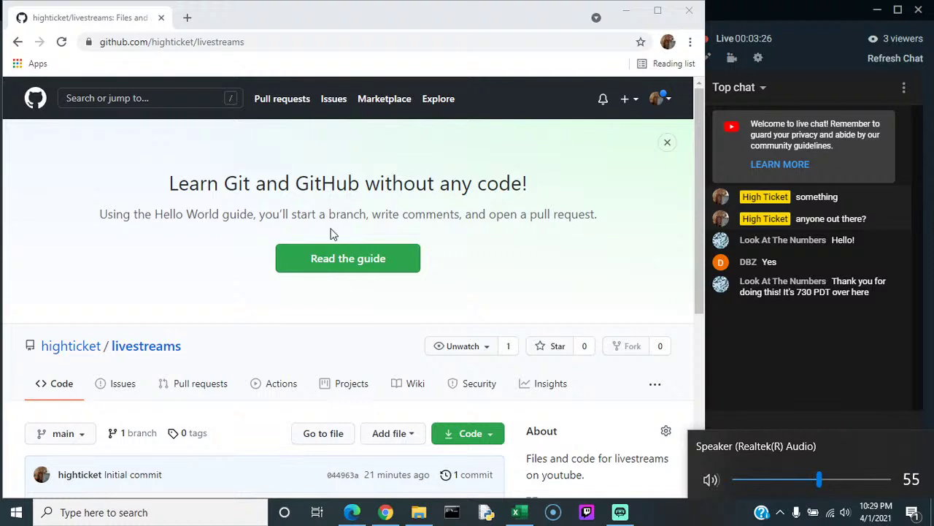
pyautogui.click(124, 251)
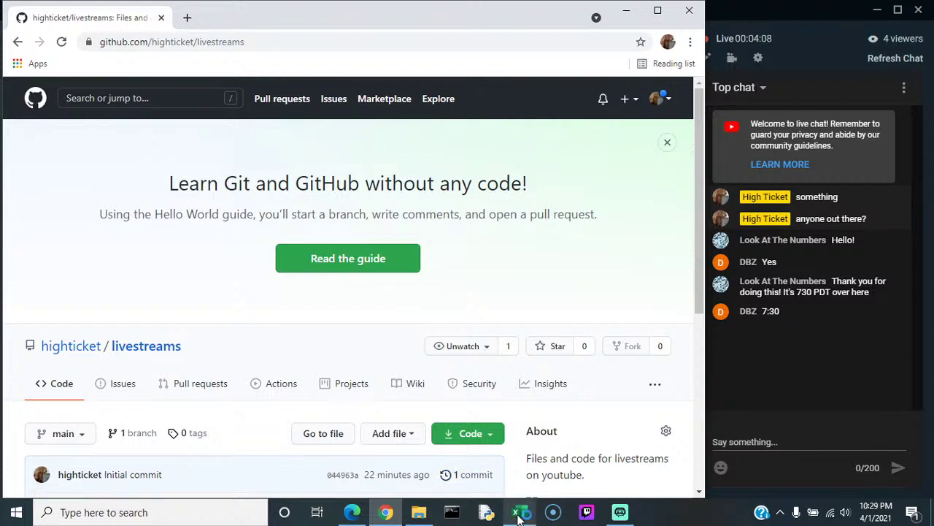
pyautogui.moveTo(517, 516)
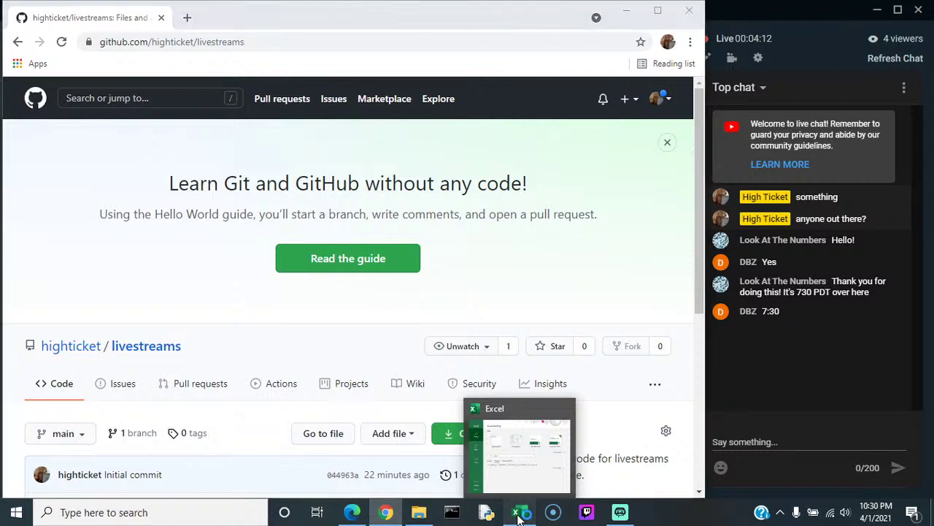
pyautogui.click(519, 512)
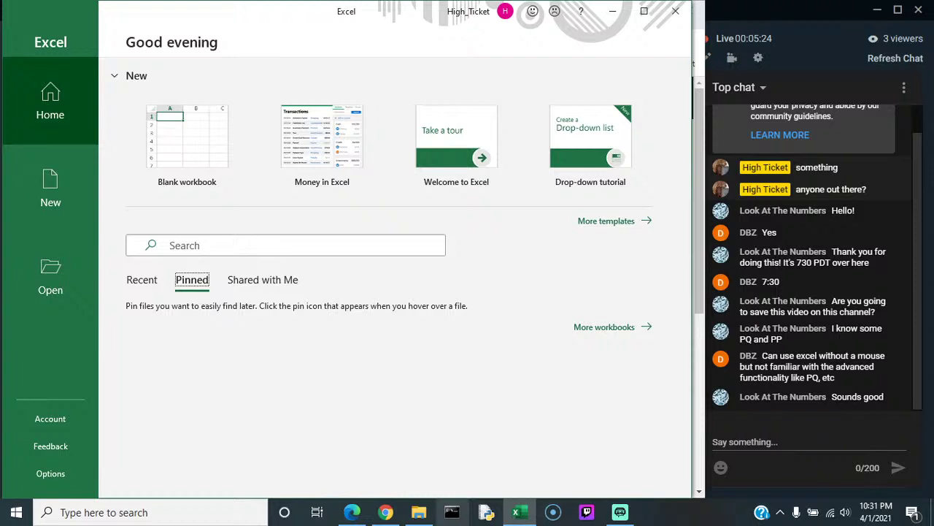
# Step: Switch to File Explorer and create a folder named Budget inside the 210401 folder
pyautogui.moveTo(412, 513)
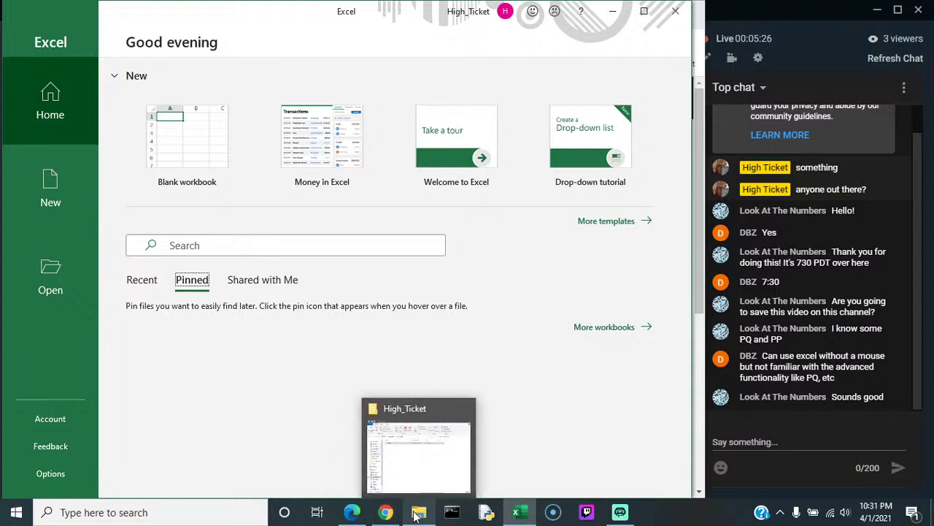
pyautogui.click(415, 514)
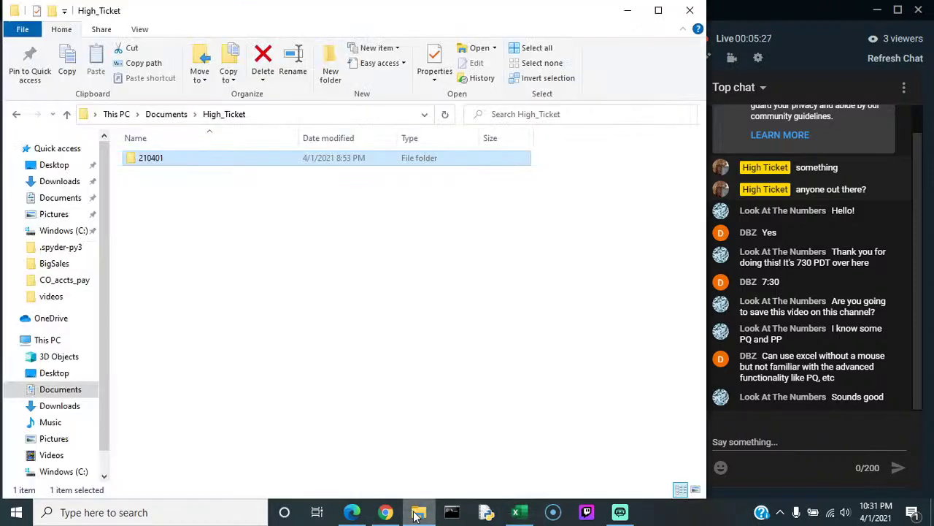
pyautogui.doubleClick(144, 162)
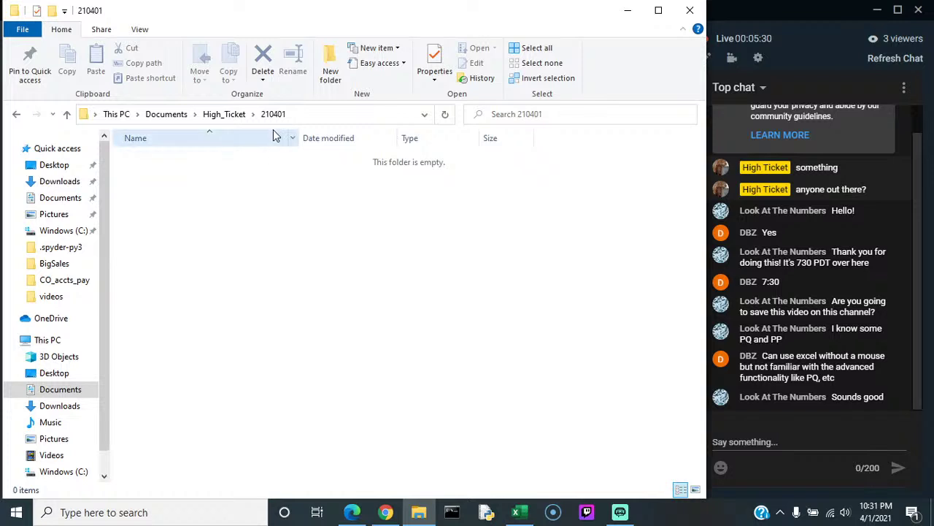
pyautogui.click(330, 60)
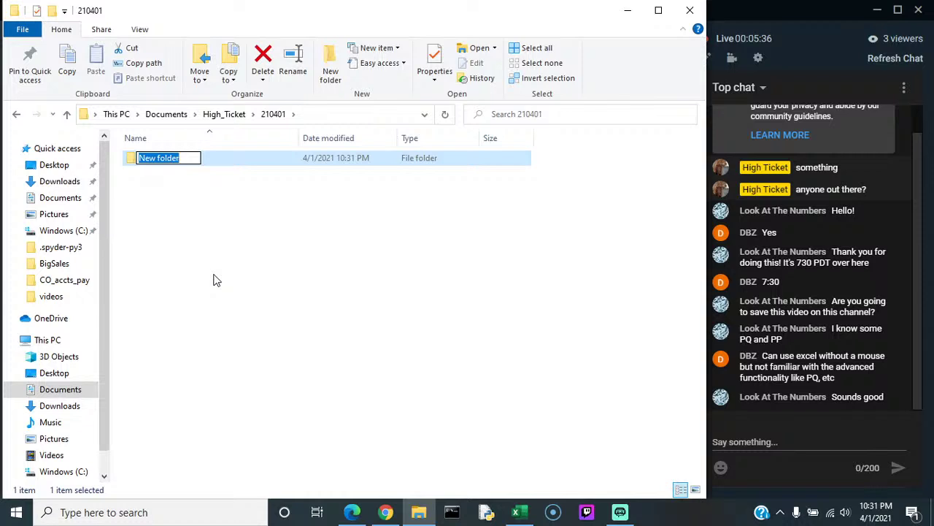
pyautogui.write('Bud')
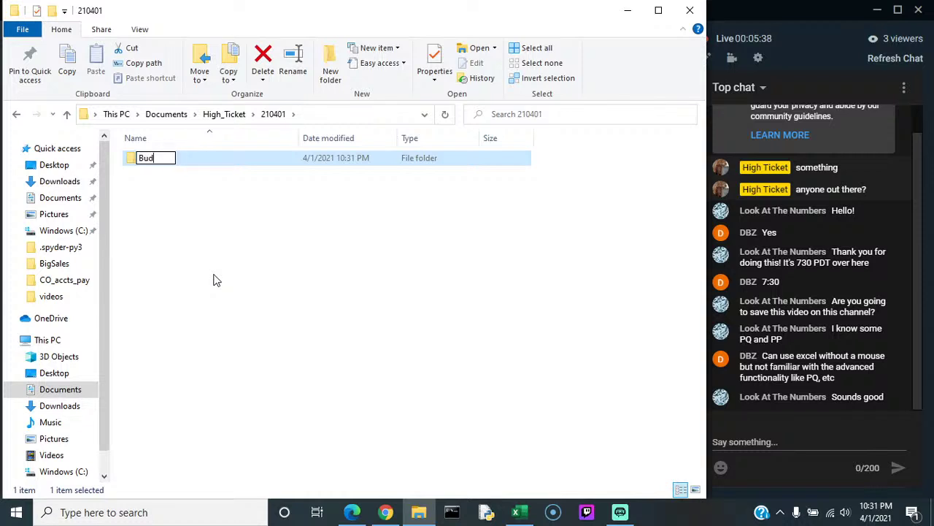
pyautogui.write('get')
pyautogui.press('Return')
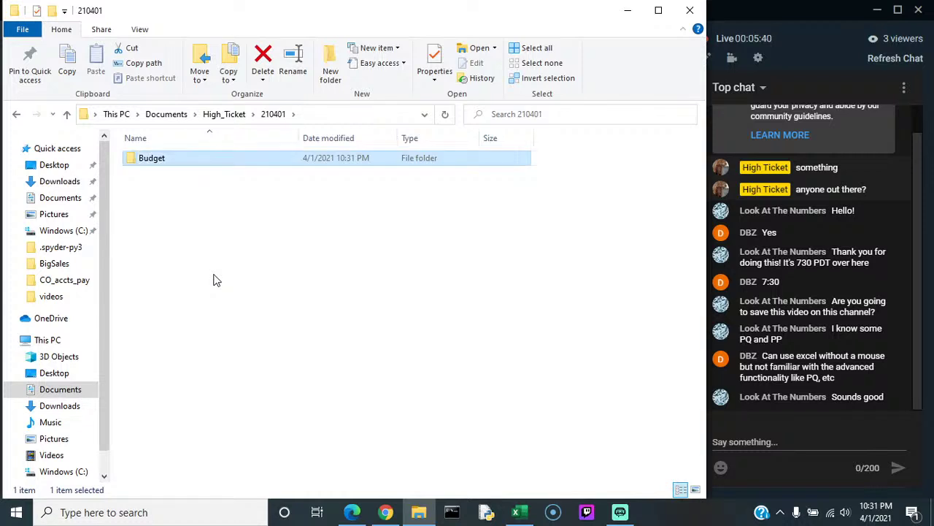
# Step: Create a subfolder named Cost Centers inside the Budget folder
pyautogui.doubleClick(159, 164)
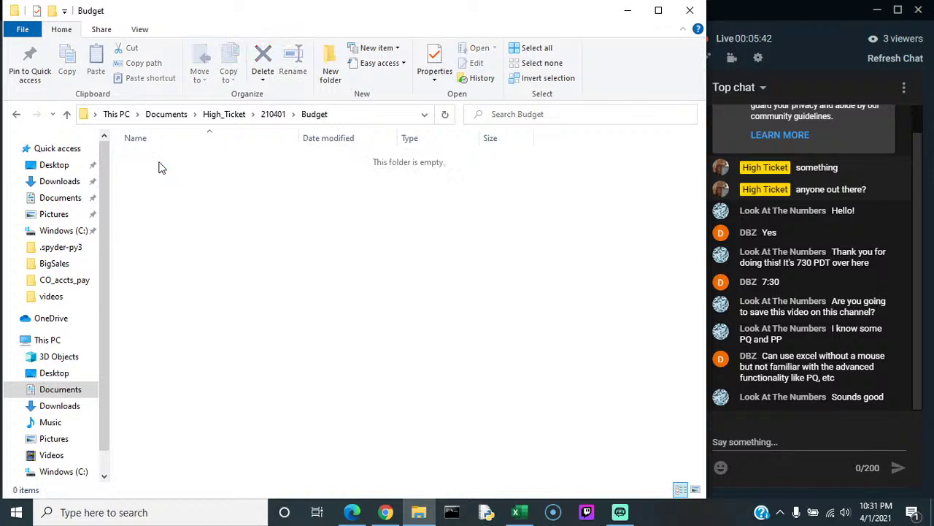
pyautogui.click(331, 71)
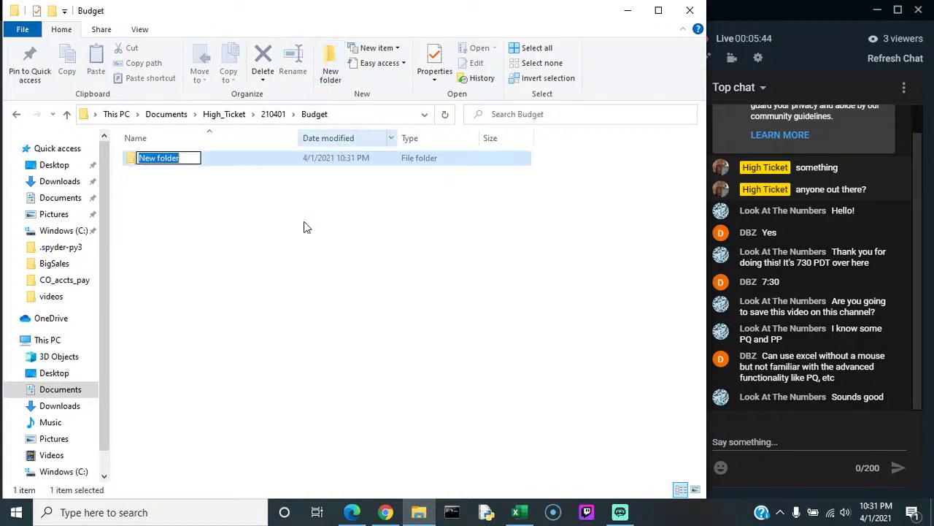
pyautogui.write('Cost')
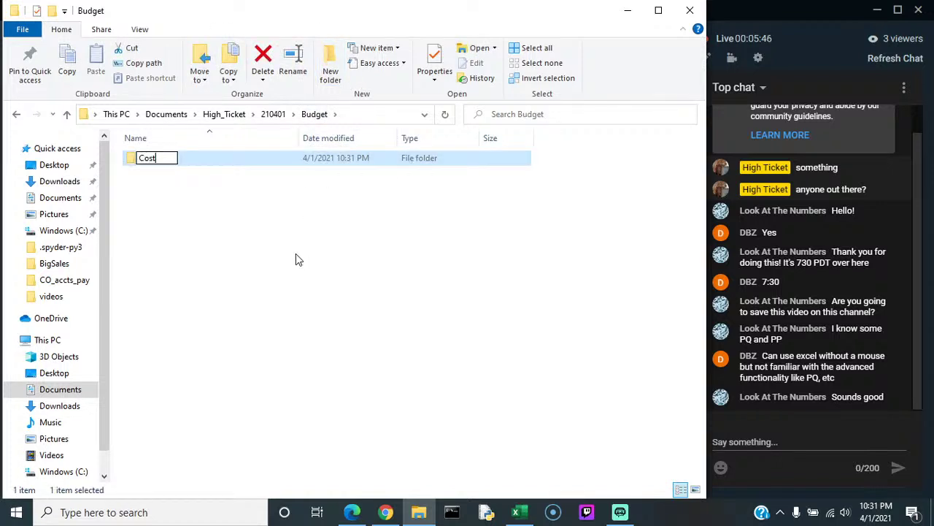
pyautogui.write(' Centers')
pyautogui.press('Return')
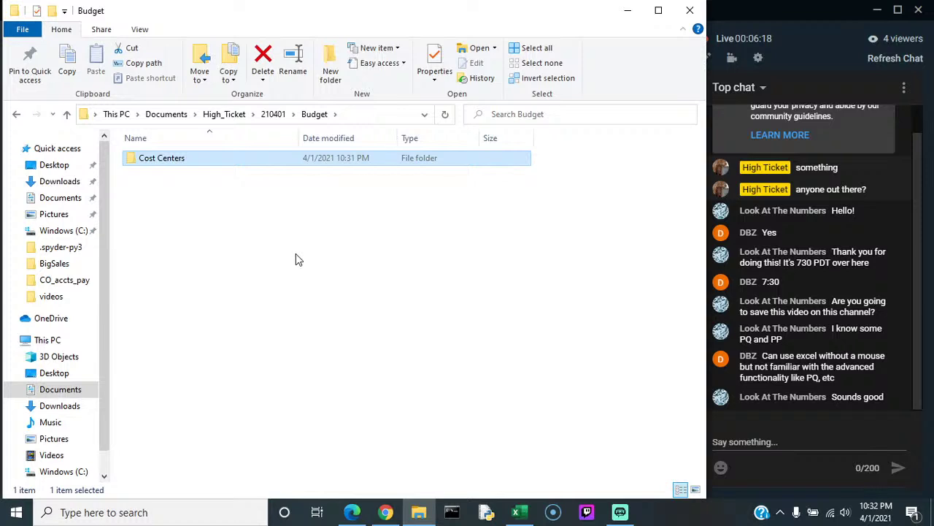
pyautogui.click(311, 119)
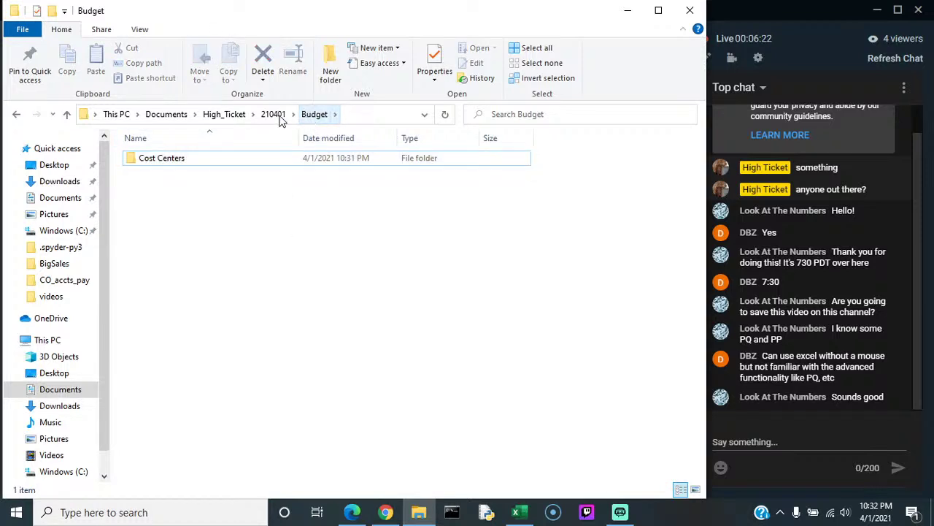
# Step: Rename the Budget folder inside the 210401 folder as Budget 2022 and open it
pyautogui.click(275, 114)
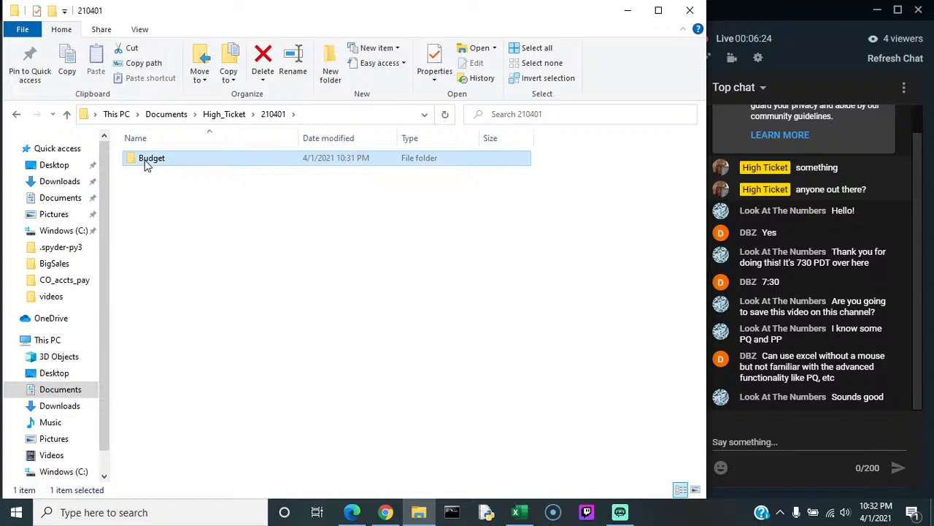
pyautogui.click(146, 165)
pyautogui.click(172, 159)
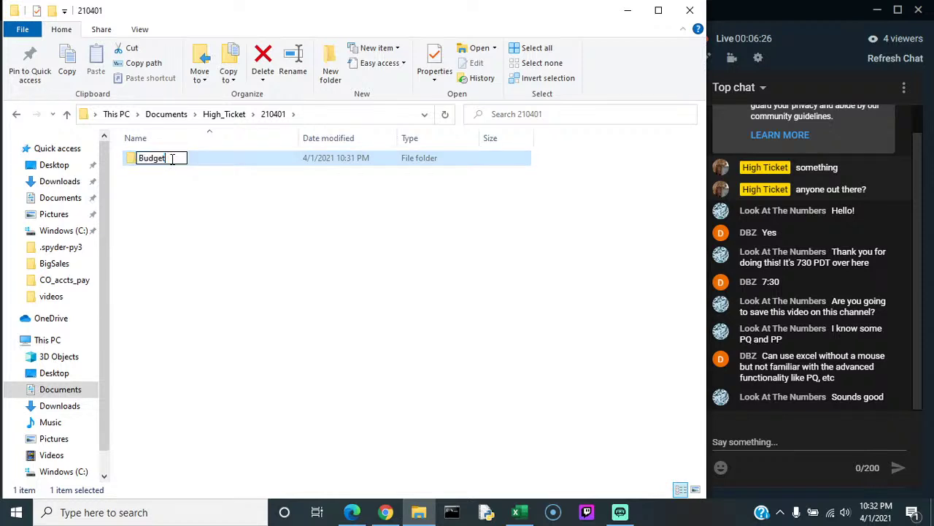
pyautogui.write('2022')
pyautogui.press('Return')
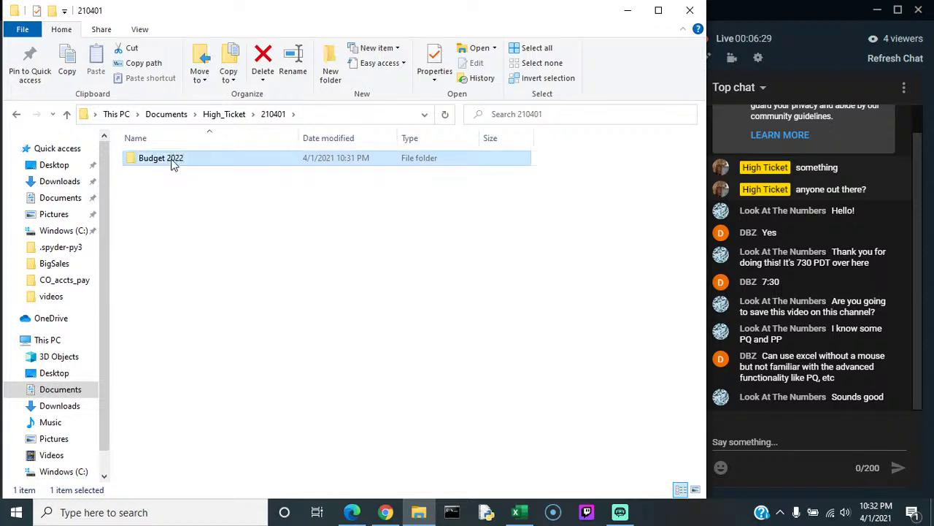
pyautogui.click(273, 114)
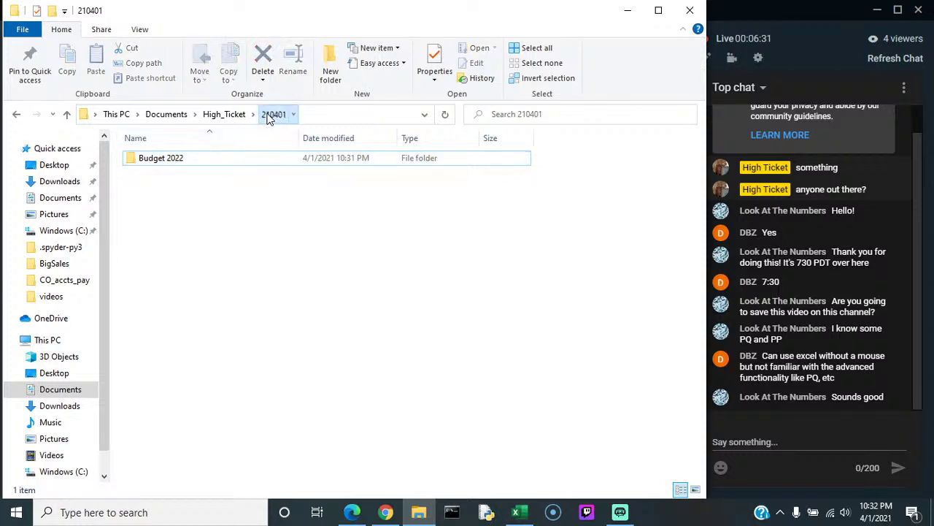
pyautogui.doubleClick(158, 164)
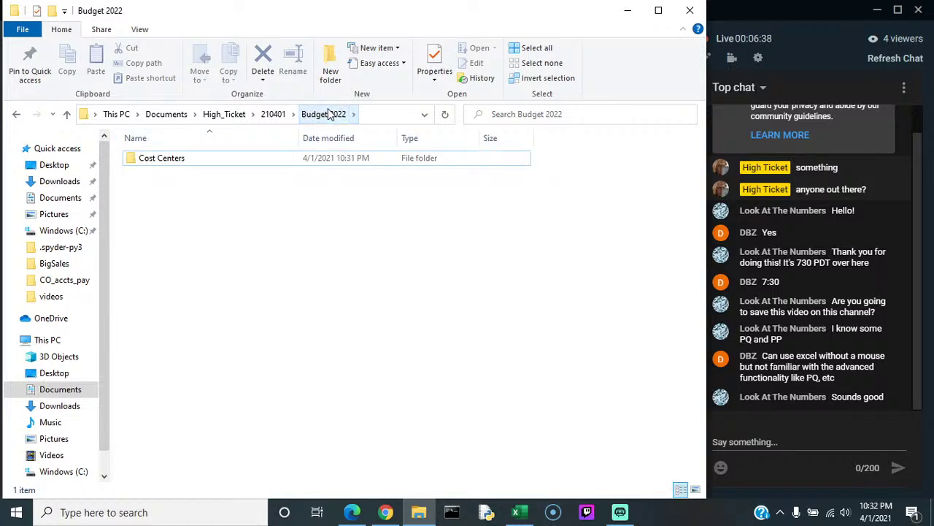
# Step: Switch to Excel and enter the company title ABC Corp in cell A1 of the blank workbook
pyautogui.click(517, 512)
pyautogui.click(219, 193)
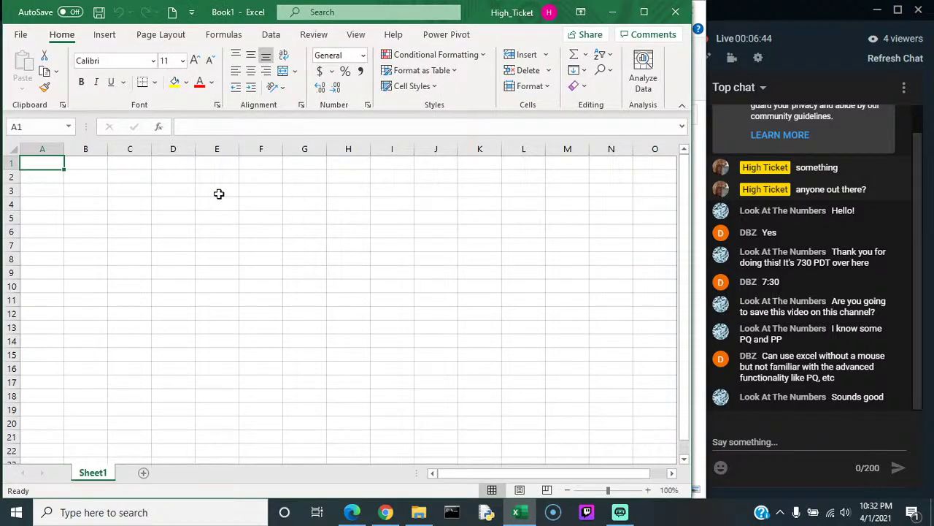
pyautogui.write('ABS')
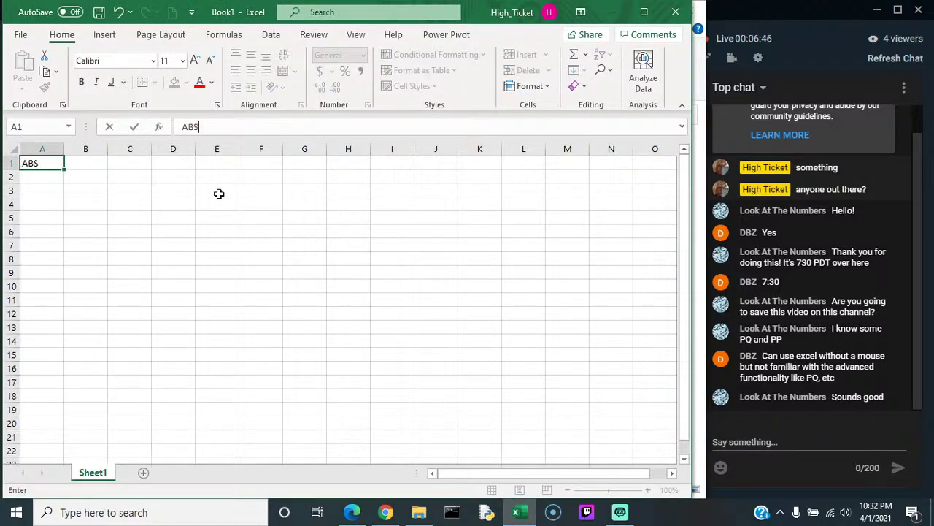
pyautogui.press('BackSpace')
pyautogui.write('C Corp')
pyautogui.press('Return')
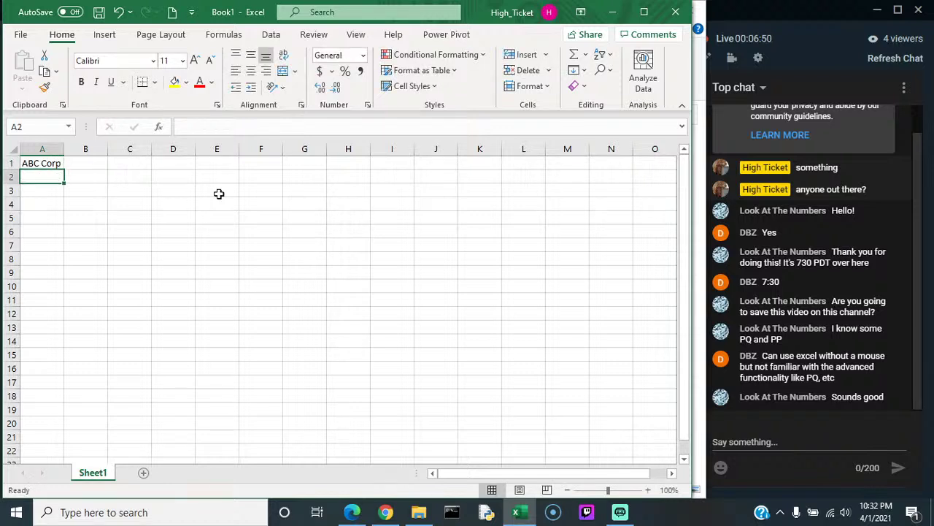
# Step: Enter the subtitle 2022 Budget in cell A2
pyautogui.write('202')
pyautogui.press('BackSpace')
pyautogui.write('22')
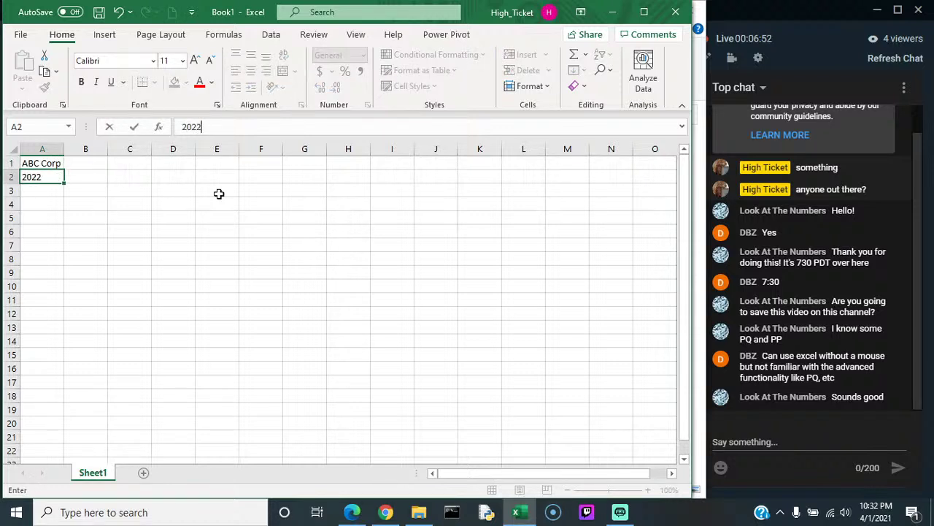
pyautogui.press('Return')
pyautogui.press('Up')
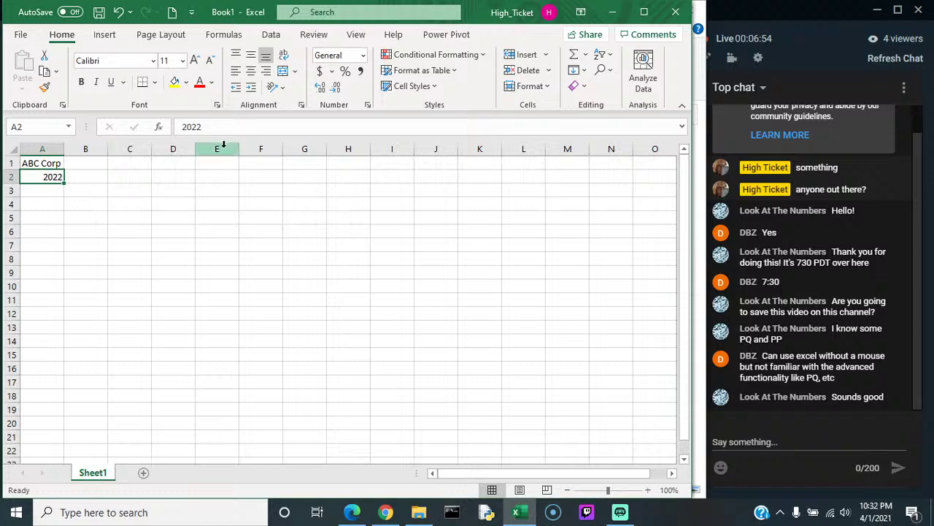
pyautogui.click(221, 129)
pyautogui.write('Budget')
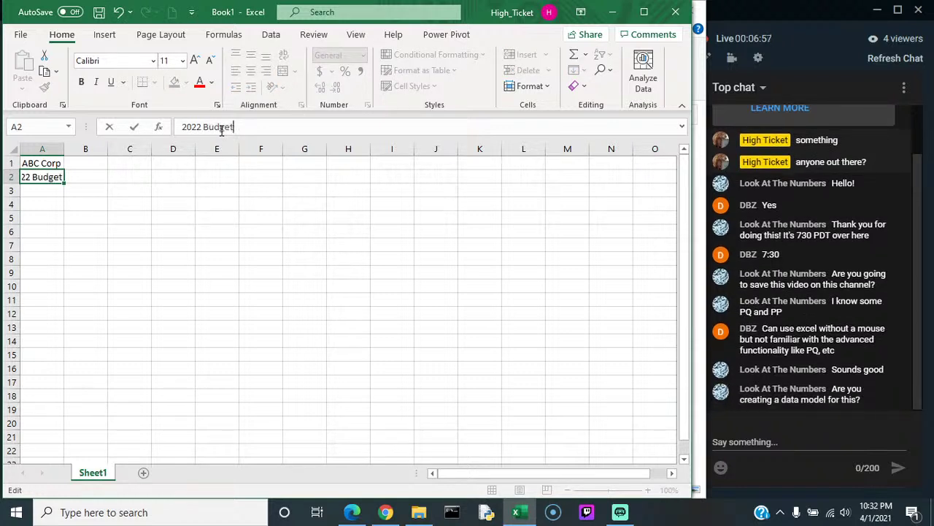
pyautogui.press('Return')
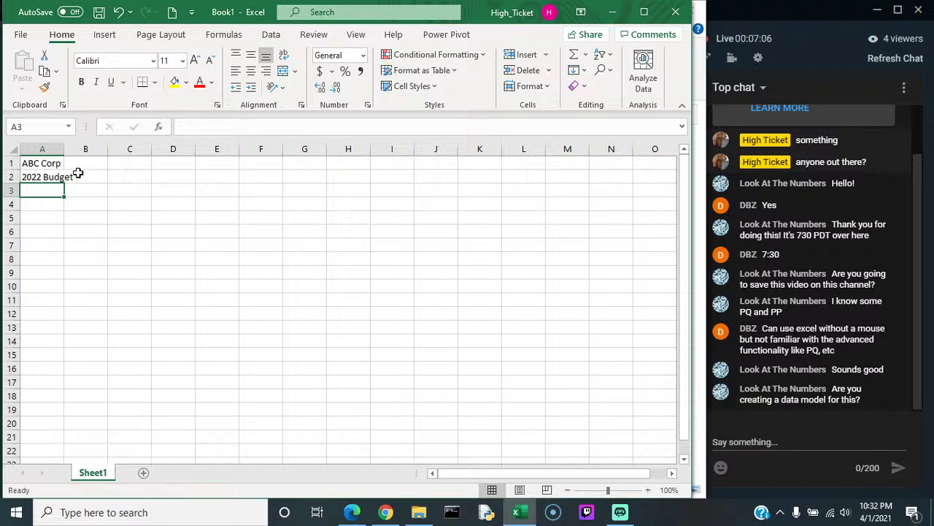
# Step: Format the ABC Corp title in bold at font size 16 and make the 2022 Budget subtitle bold
pyautogui.click(36, 162)
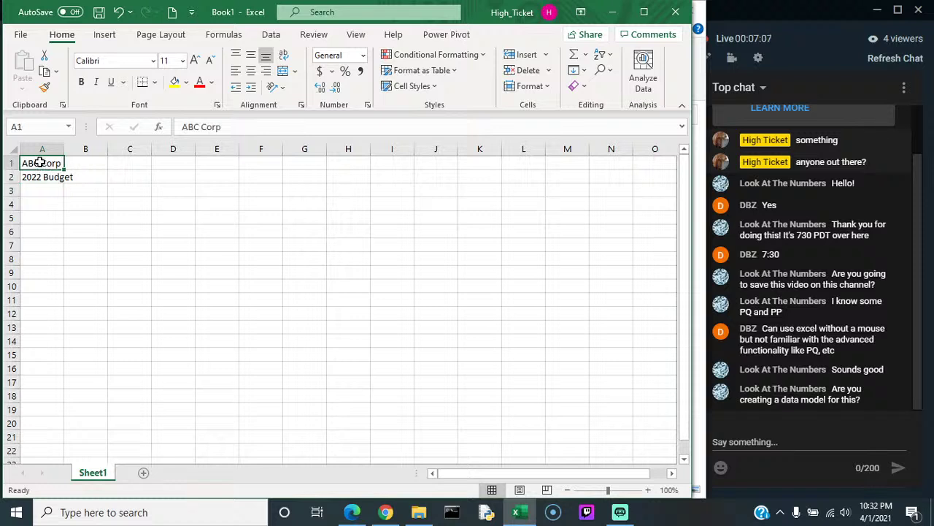
pyautogui.click(82, 82)
pyautogui.click(182, 60)
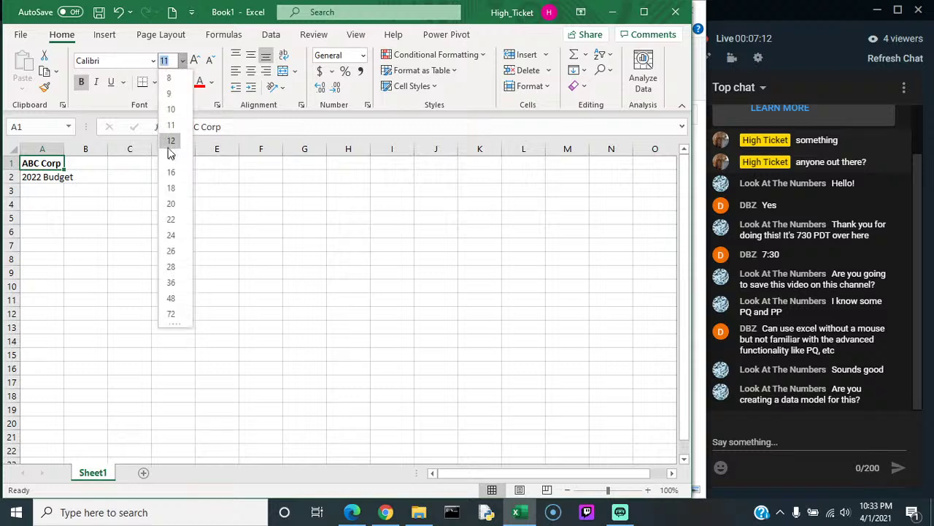
pyautogui.click(172, 160)
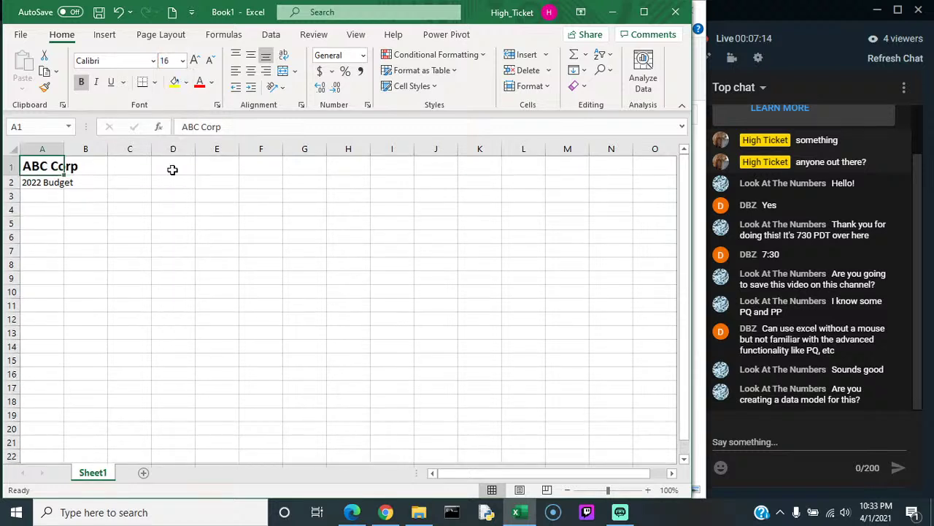
pyautogui.click(41, 181)
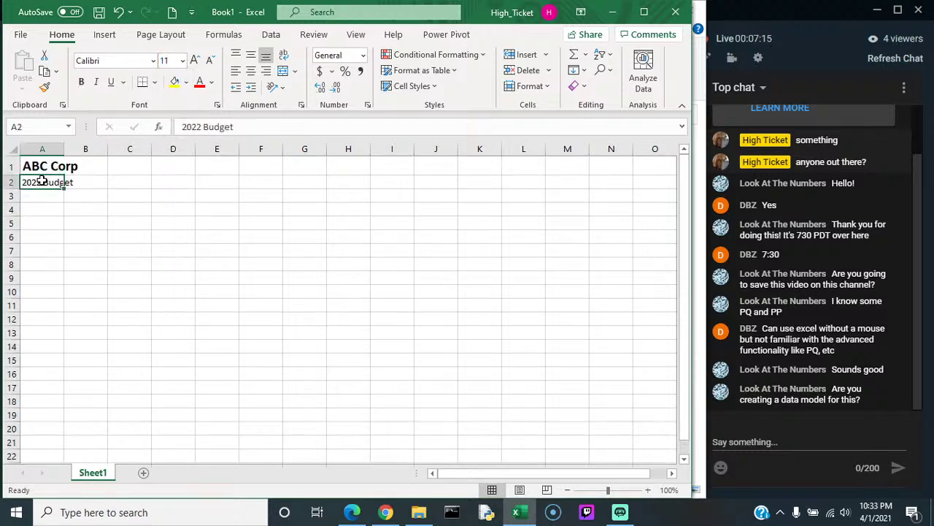
pyautogui.click(82, 85)
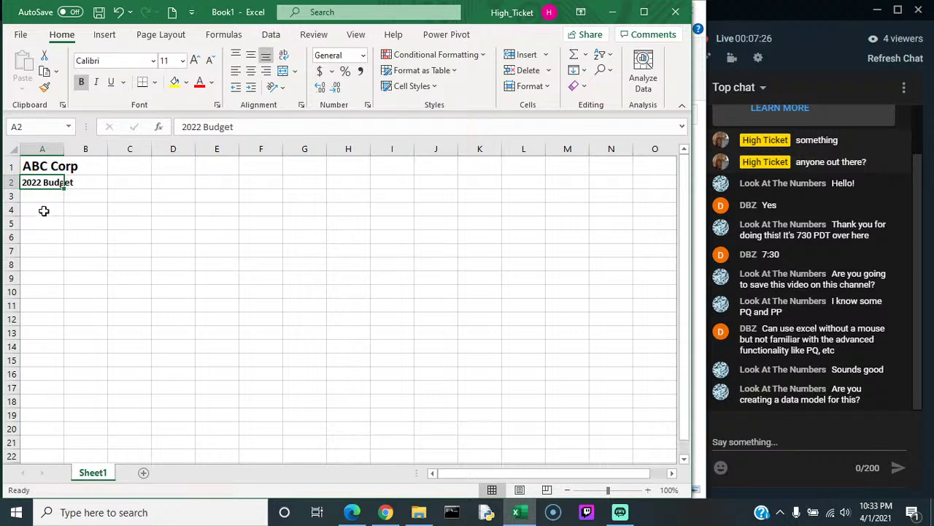
# Step: Enter the labels Department in cell A4 and Version in cell A5
pyautogui.click(44, 208)
pyautogui.write('Dep')
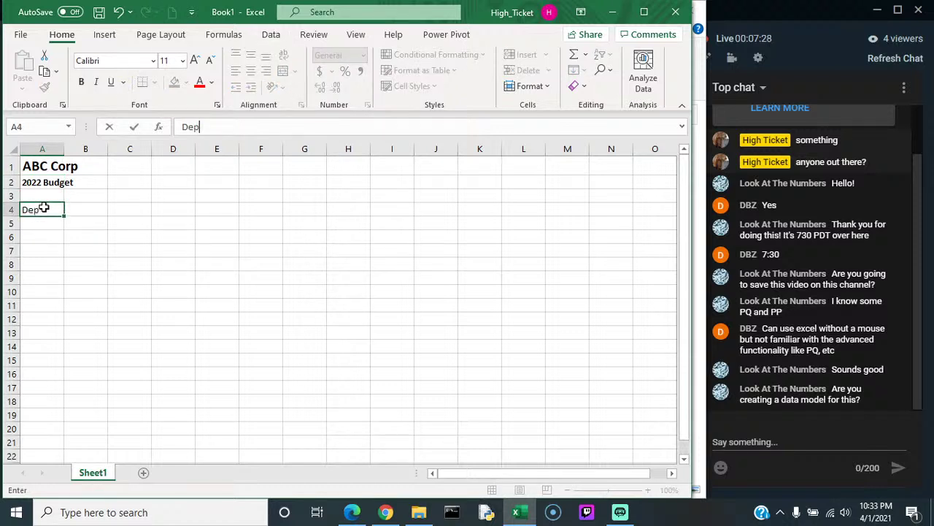
pyautogui.write('artment')
pyautogui.press('Return')
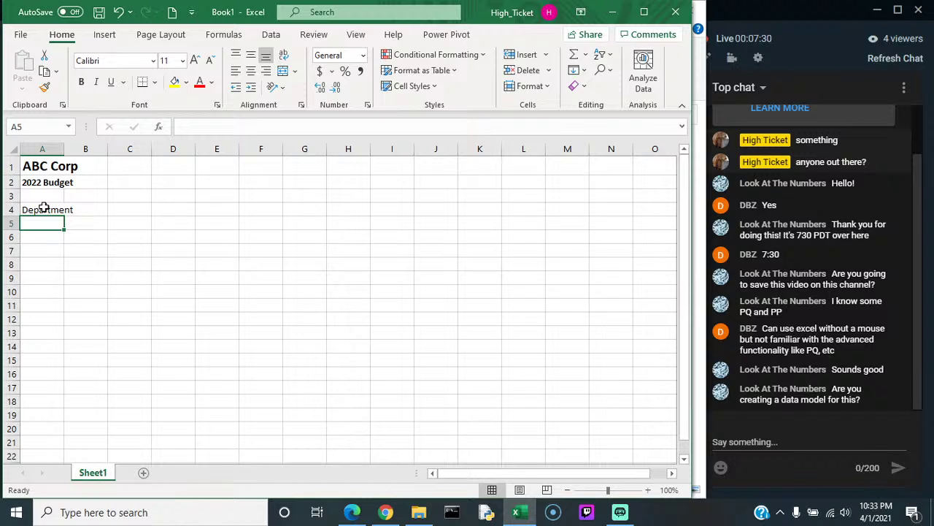
pyautogui.write('Version')
pyautogui.press('Return')
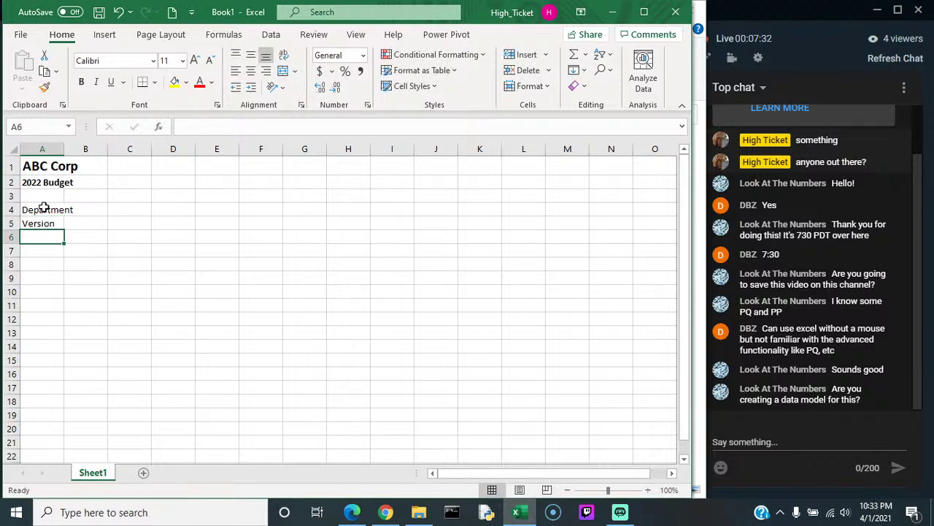
# Step: Autofit column A to its contents and enter the header Line_Item in cell A7
pyautogui.click(44, 251)
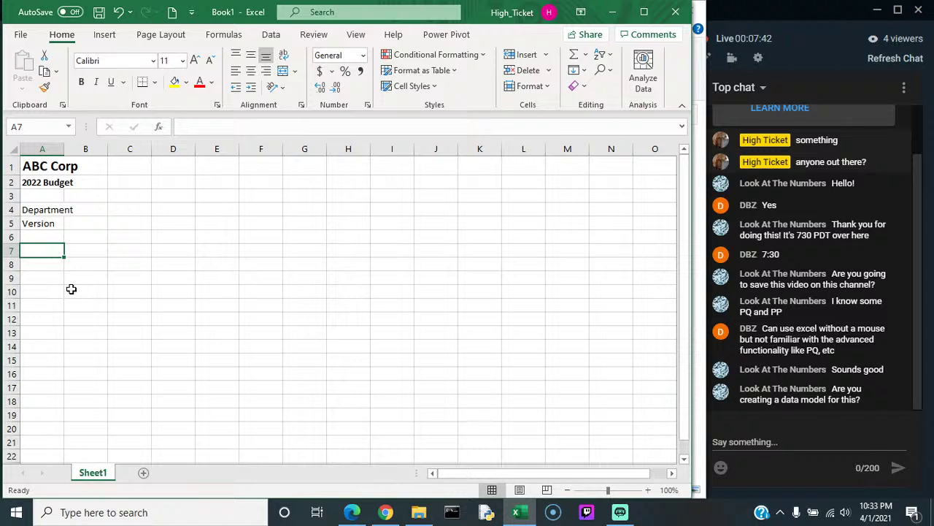
pyautogui.doubleClick(64, 149)
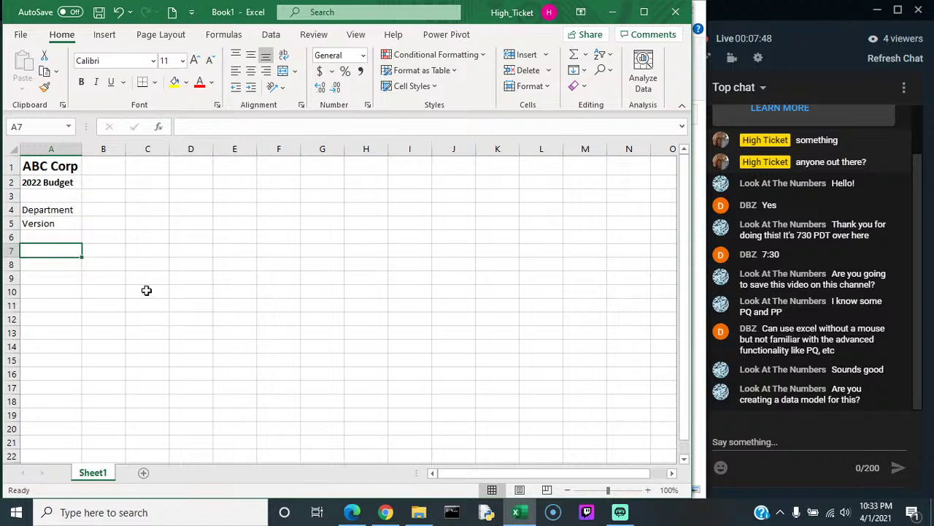
pyautogui.click(50, 261)
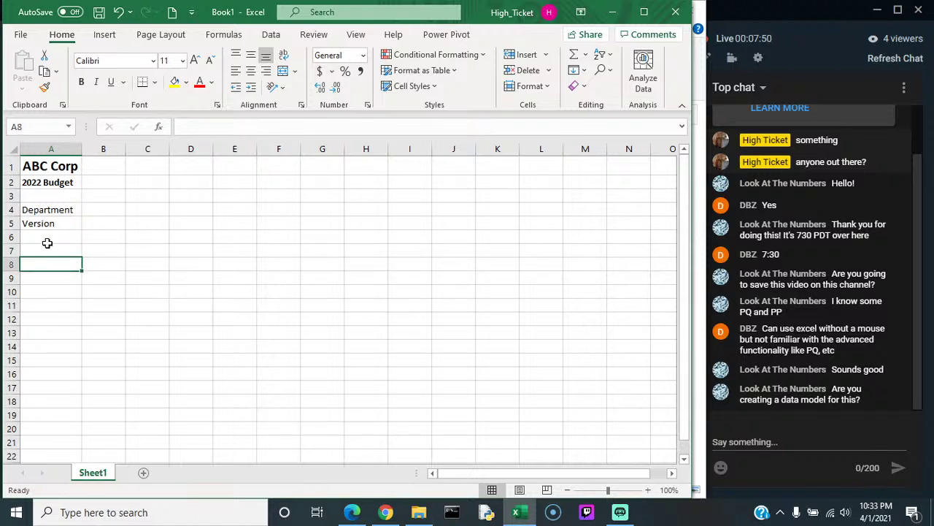
pyautogui.click(46, 249)
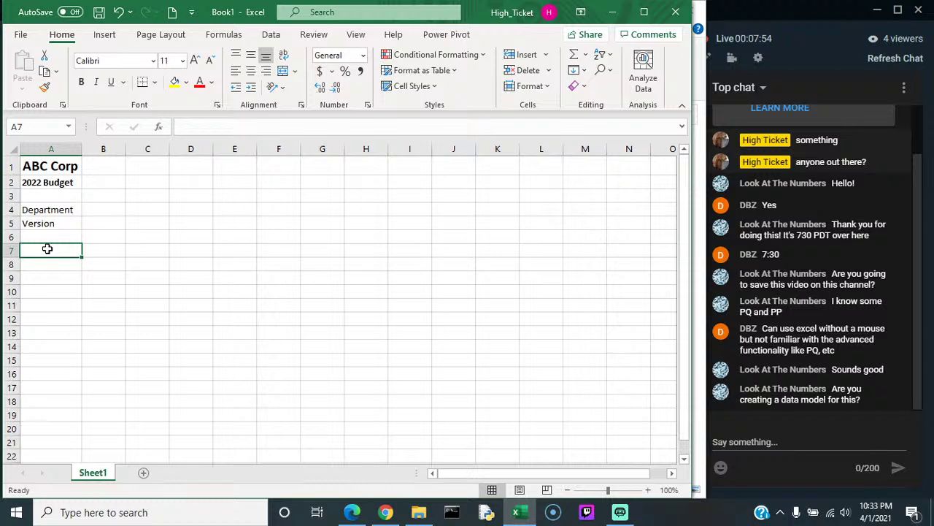
pyautogui.write('Line')
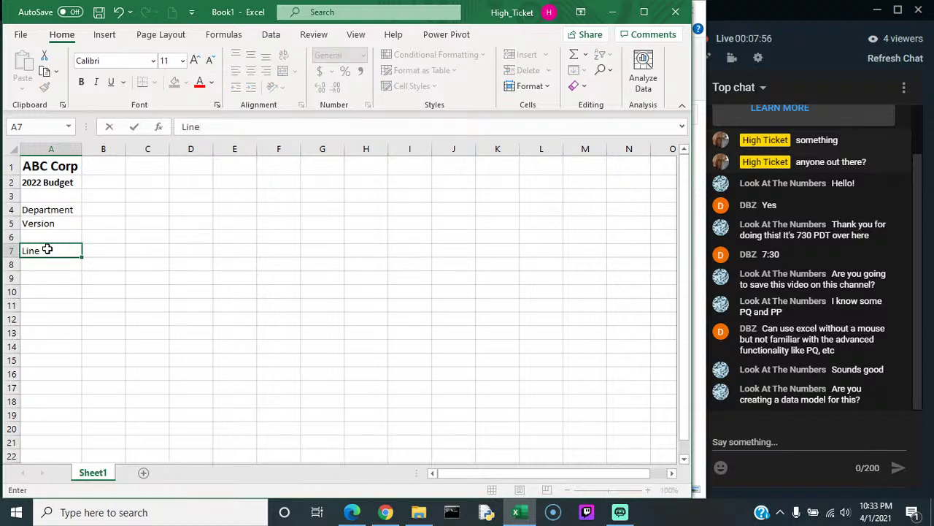
pyautogui.write('_Item')
pyautogui.press('Return')
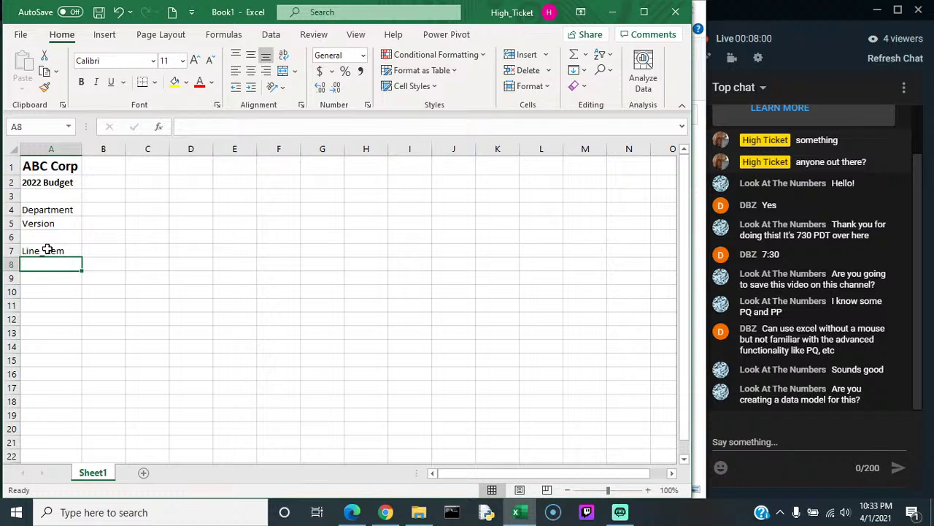
# Step: List Salaries in cell A8 and Benefits in cell A9 under the Line_Item header
pyautogui.write('S')
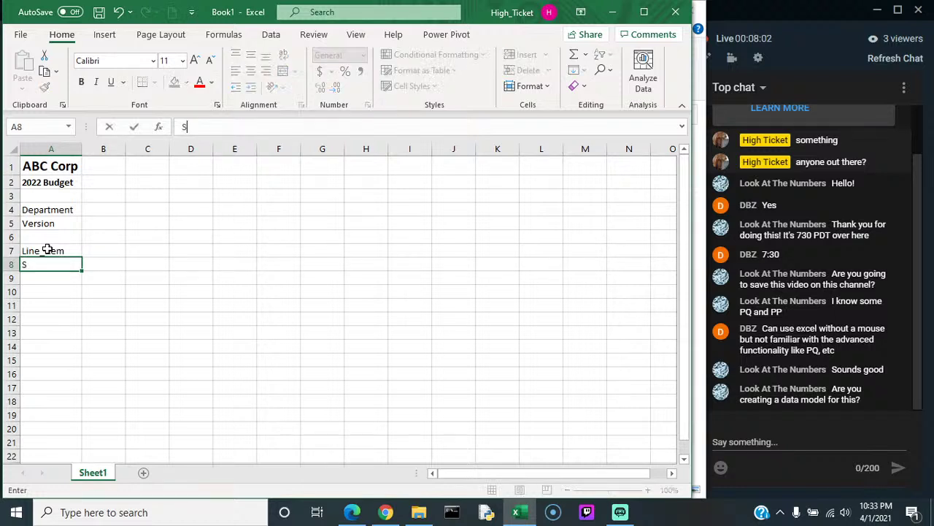
pyautogui.write('alarie')
pyautogui.write('s')
pyautogui.press('Return')
pyautogui.write('Be')
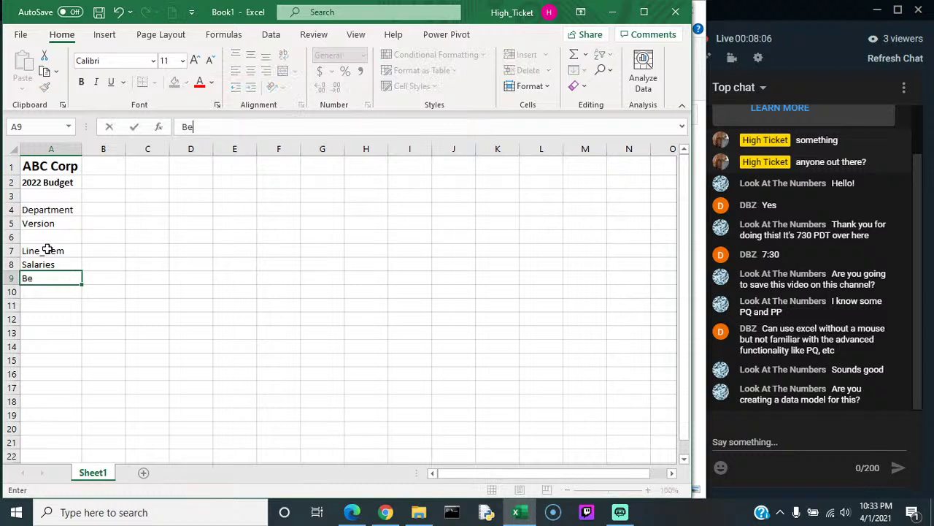
pyautogui.write('nefits')
pyautogui.press('Return')
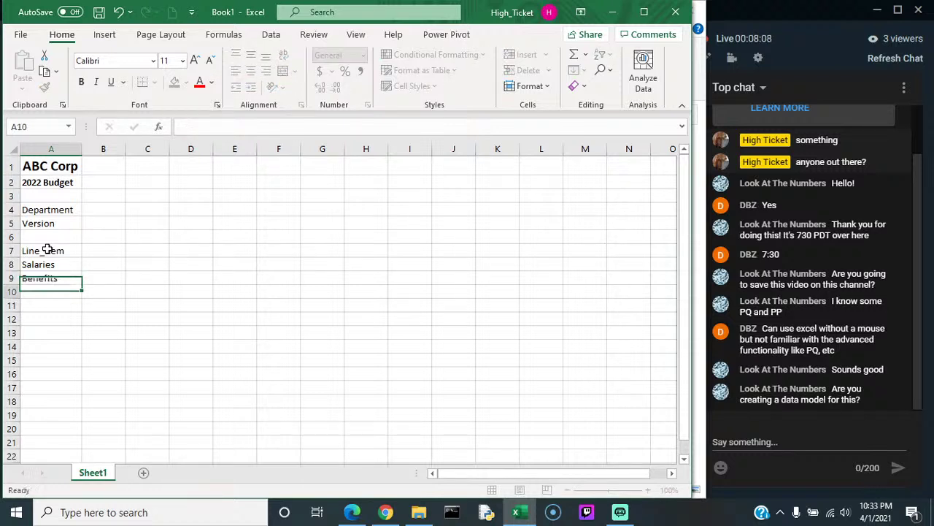
# Step: Add the line items Commissions in cell A10 and T&E in cell A11
pyautogui.write('Co')
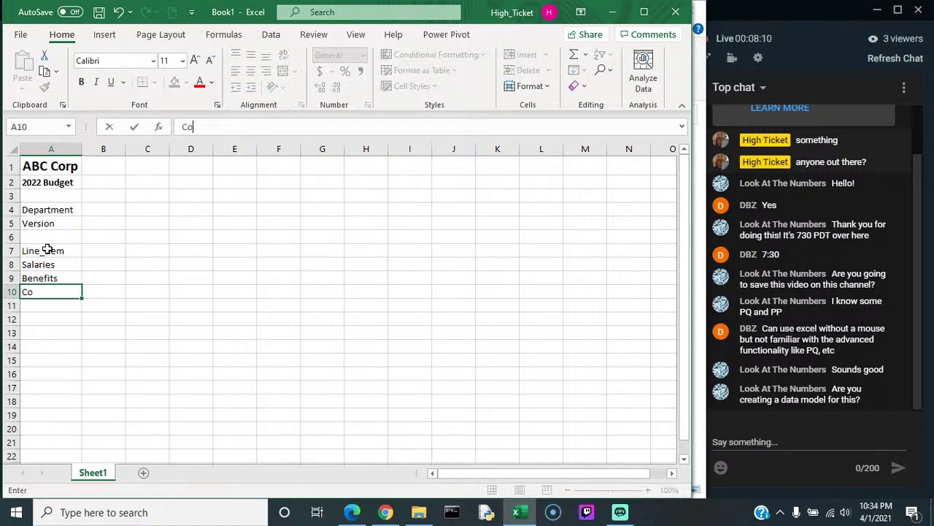
pyautogui.write('mmissions')
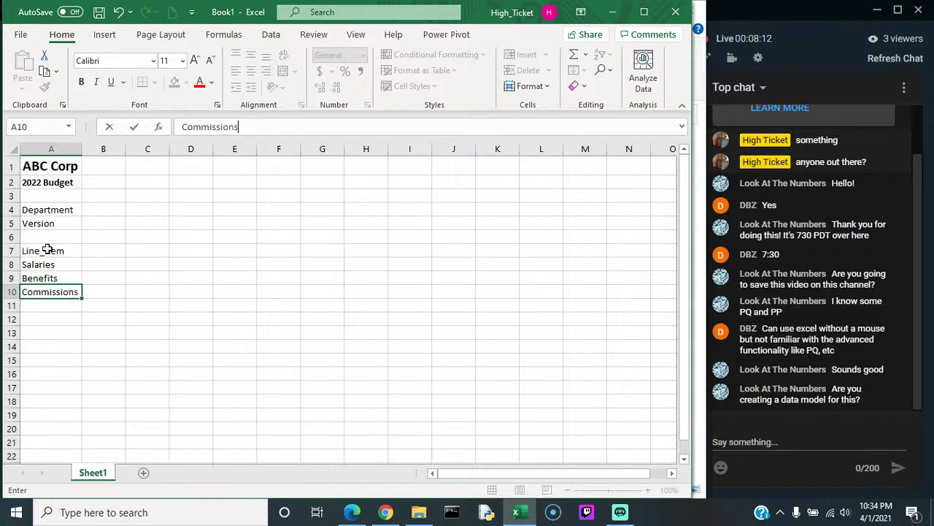
pyautogui.press('Return')
pyautogui.write('T&')
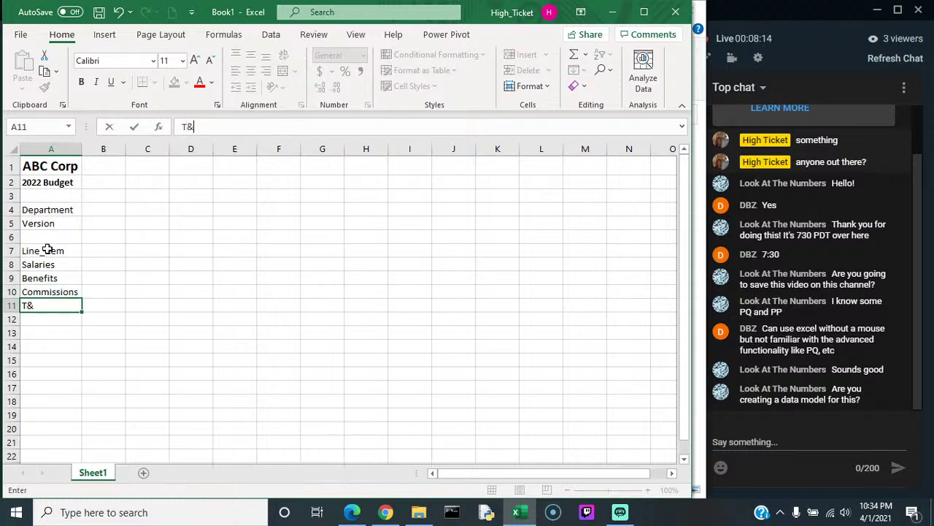
pyautogui.write('E')
pyautogui.press('Return')
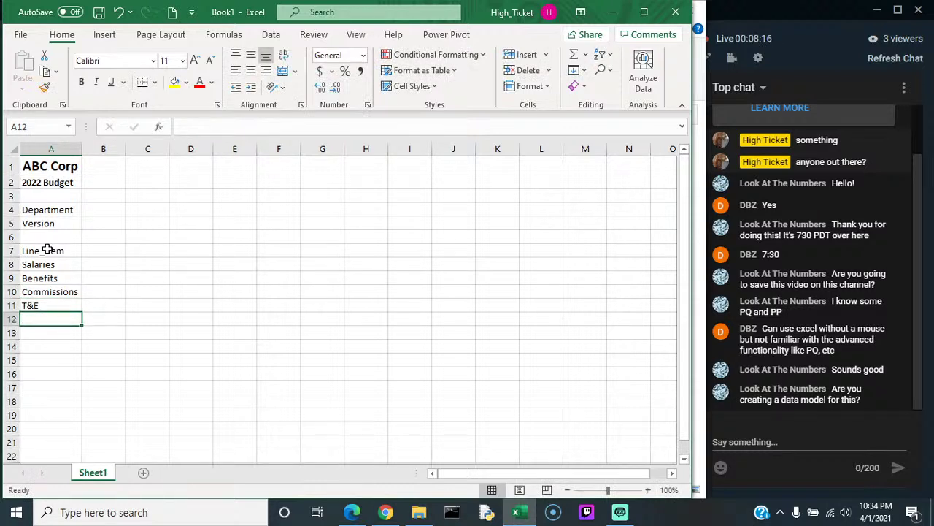
# Step: Add the line items Office Supplies in cell A12 and Software in cell A13
pyautogui.write('Off')
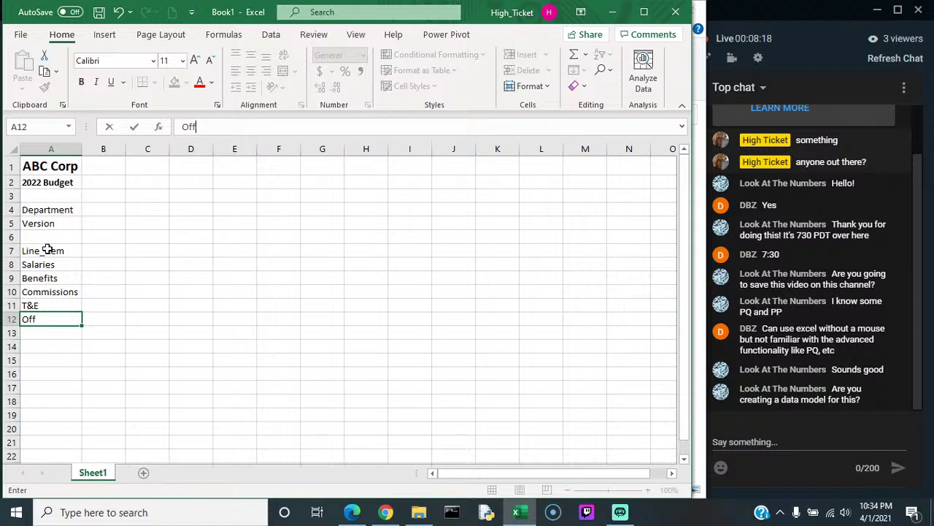
pyautogui.write('ice Supplies')
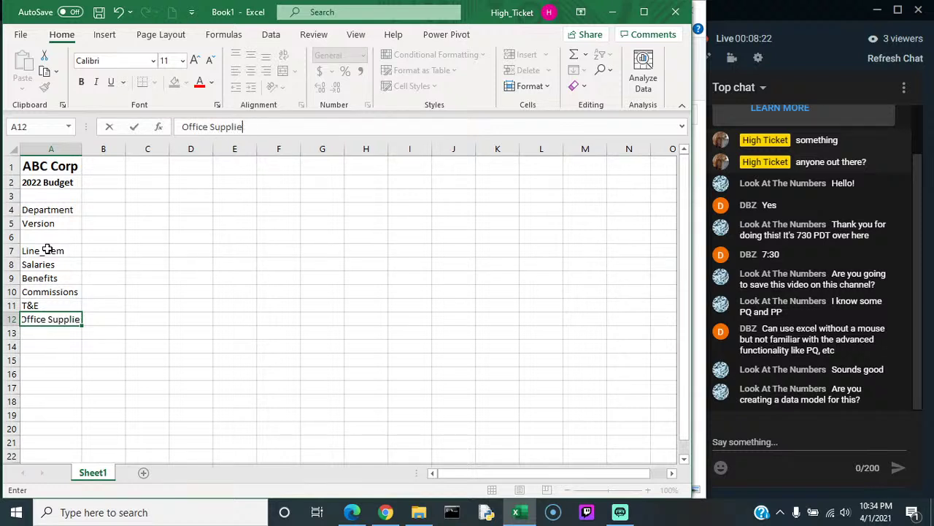
pyautogui.press('Return')
pyautogui.write('Soft')
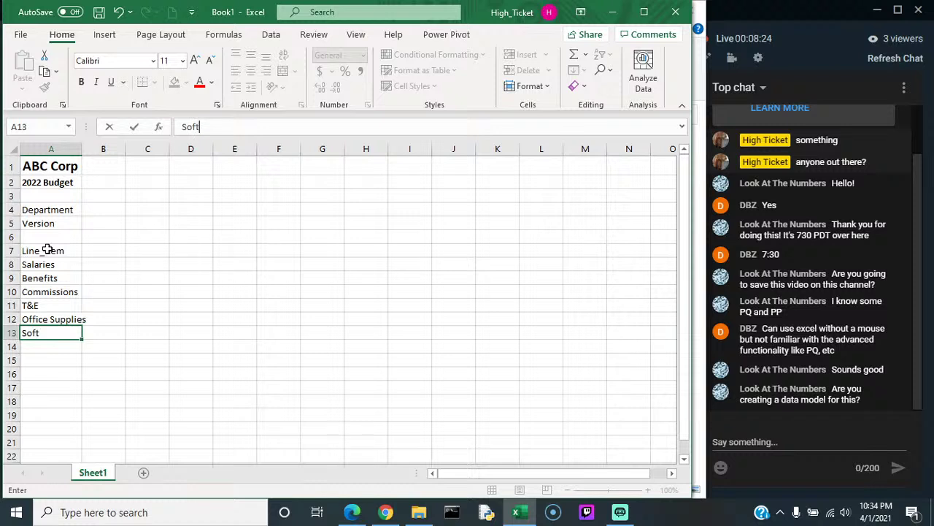
pyautogui.write('ware')
pyautogui.press('Return')
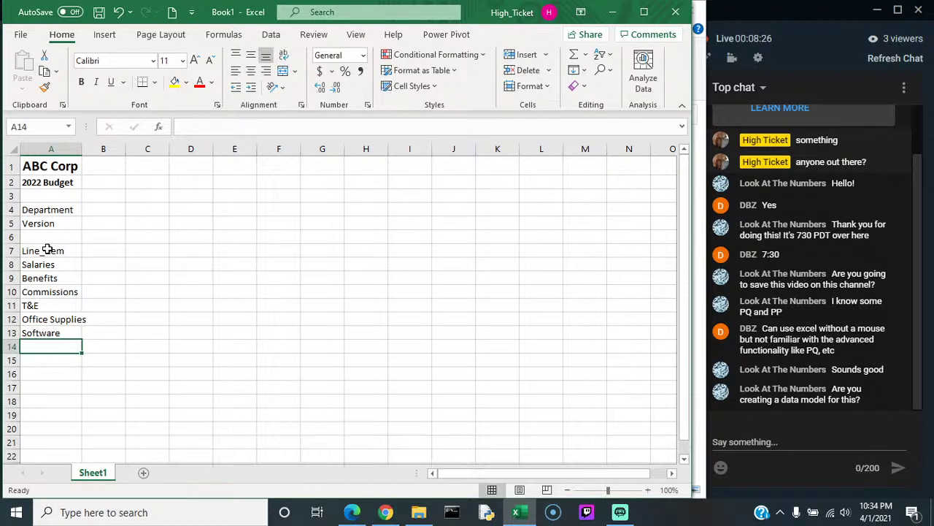
# Step: Make the Line_Item header in cell A7 bold
pyautogui.click(62, 251)
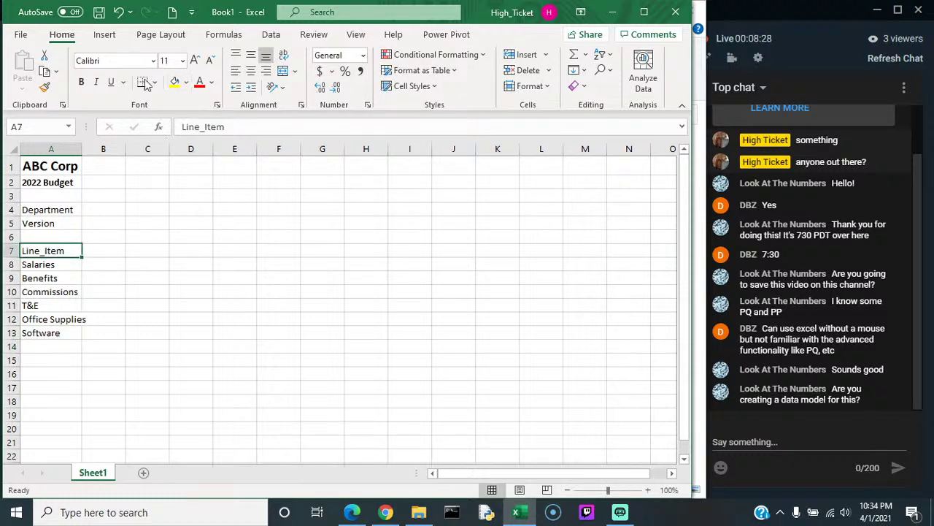
pyautogui.click(81, 82)
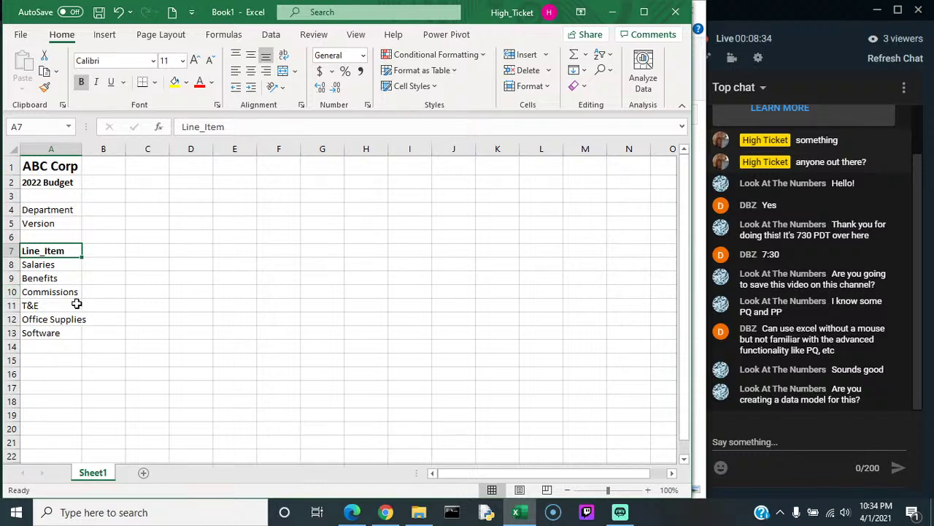
pyautogui.moveTo(37, 266); pyautogui.dragTo(33, 333)
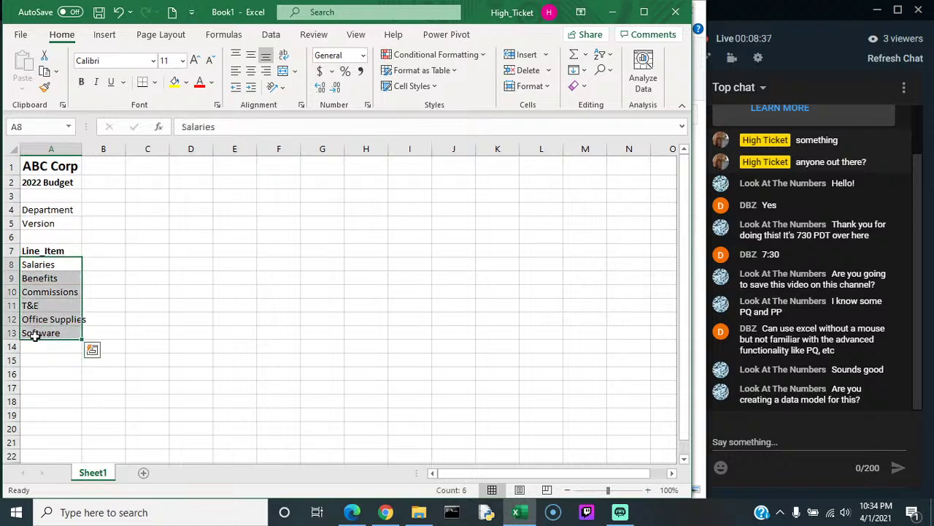
# Step: Enter the date 1/31/2022 in cell B7 as the first month header
pyautogui.click(103, 254)
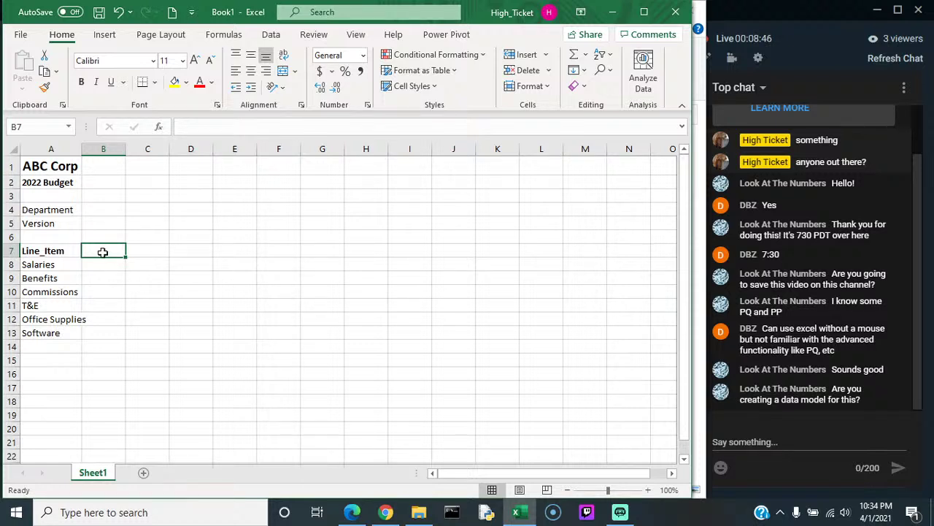
pyautogui.write('1/31')
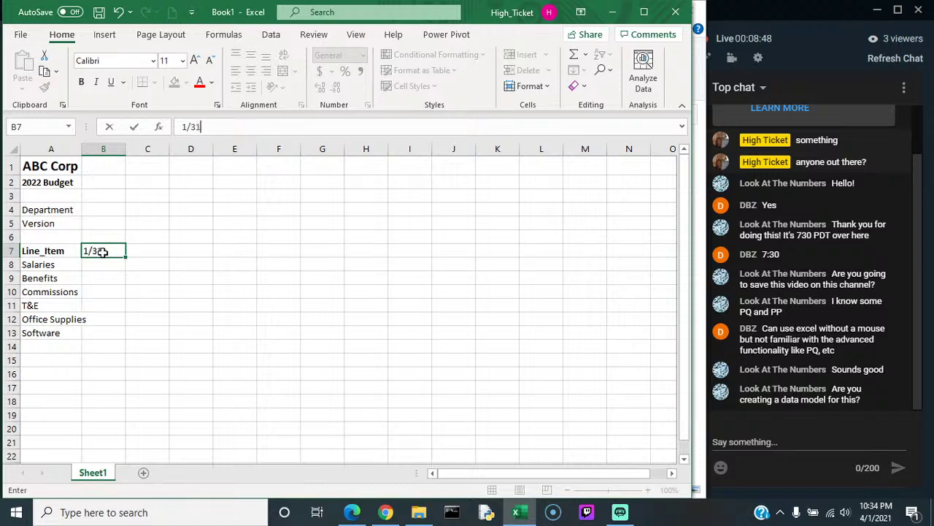
pyautogui.write('/2022')
pyautogui.press('Return')
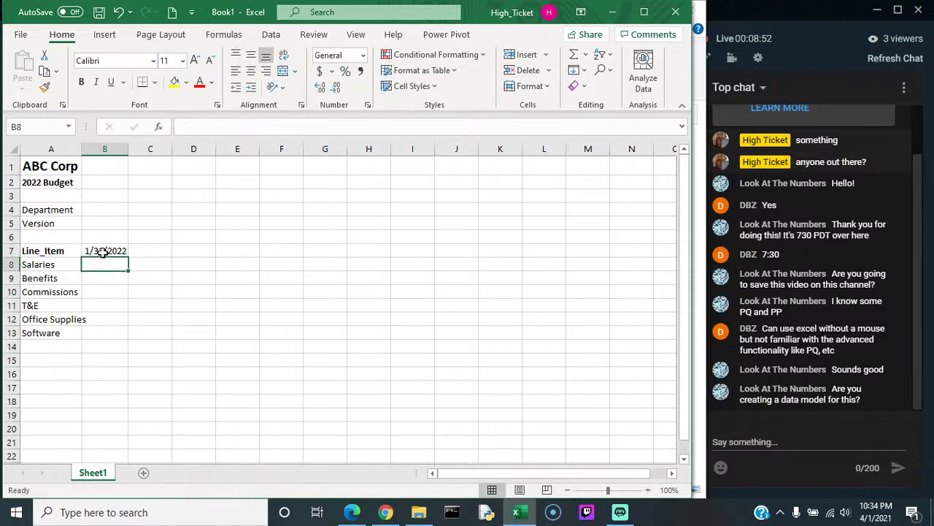
pyautogui.press('Right')
# Step: Format cells B7:C7 as dates with the month-year type Mar-12
pyautogui.moveTo(103, 252); pyautogui.dragTo(136, 252)
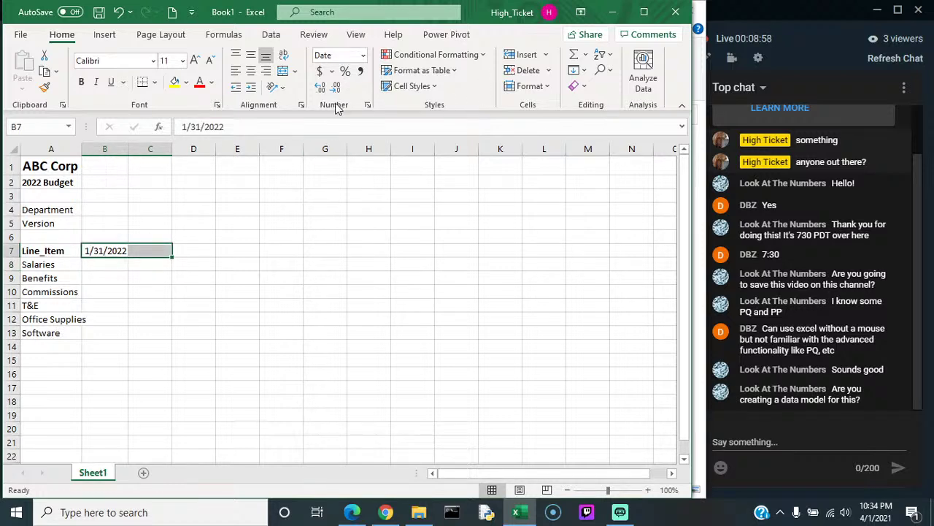
pyautogui.click(368, 106)
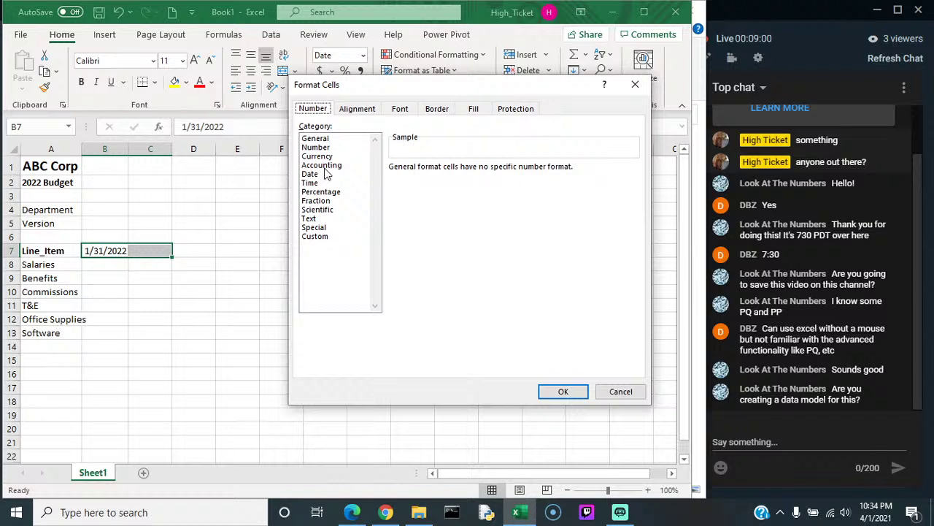
pyautogui.click(312, 175)
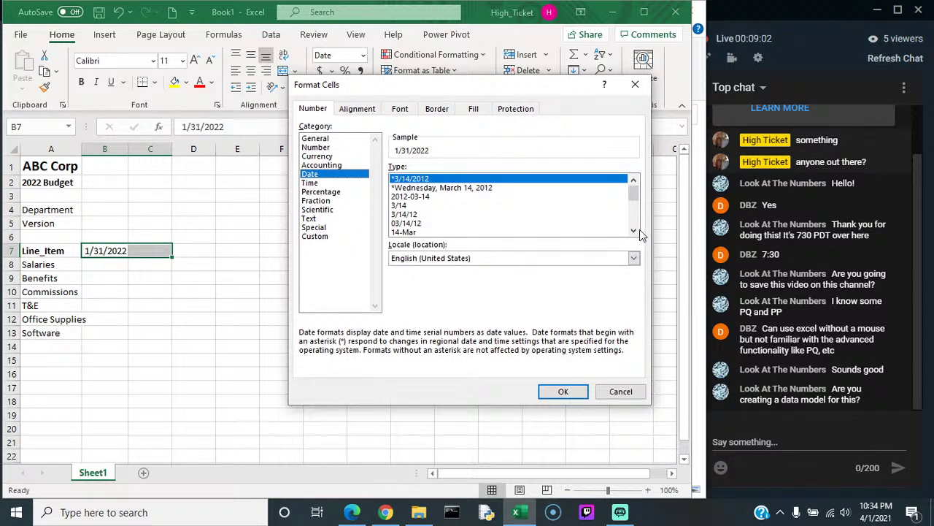
pyautogui.scroll(-1, 640, 230)
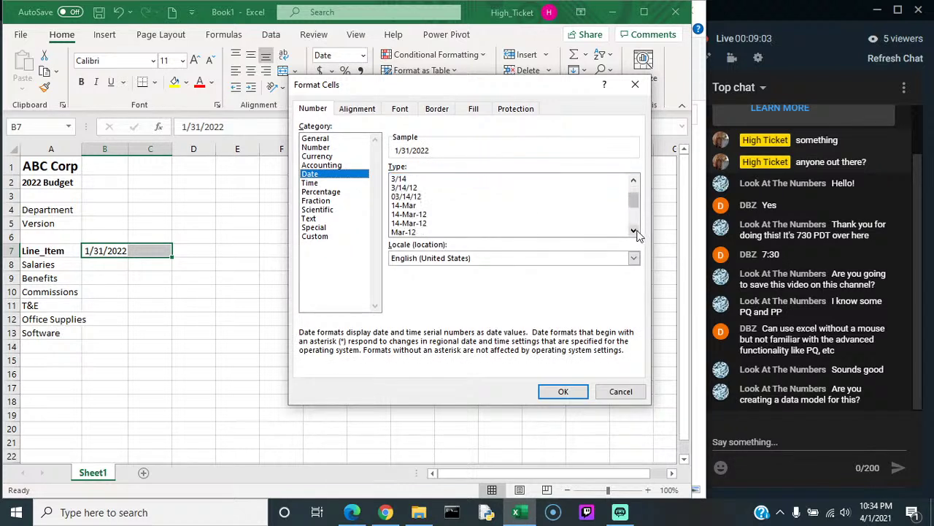
pyautogui.click(426, 232)
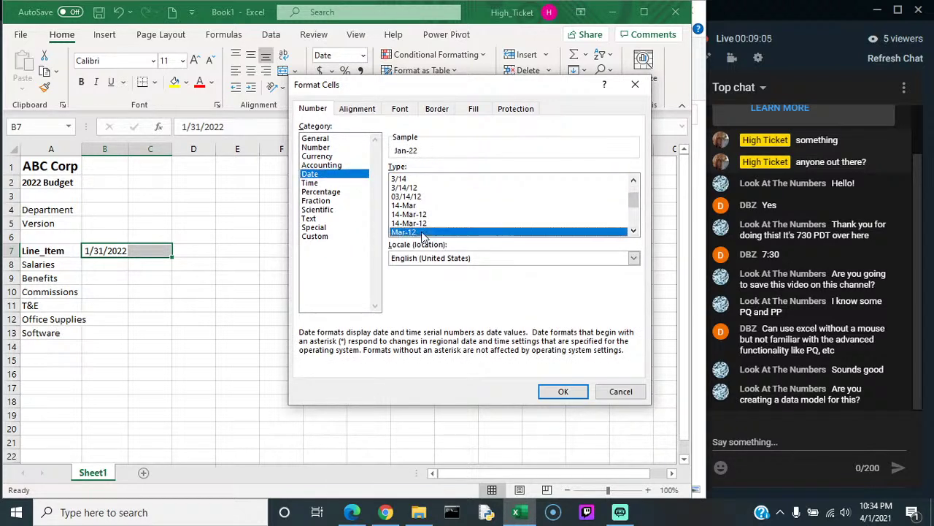
pyautogui.click(563, 392)
pyautogui.click(146, 252)
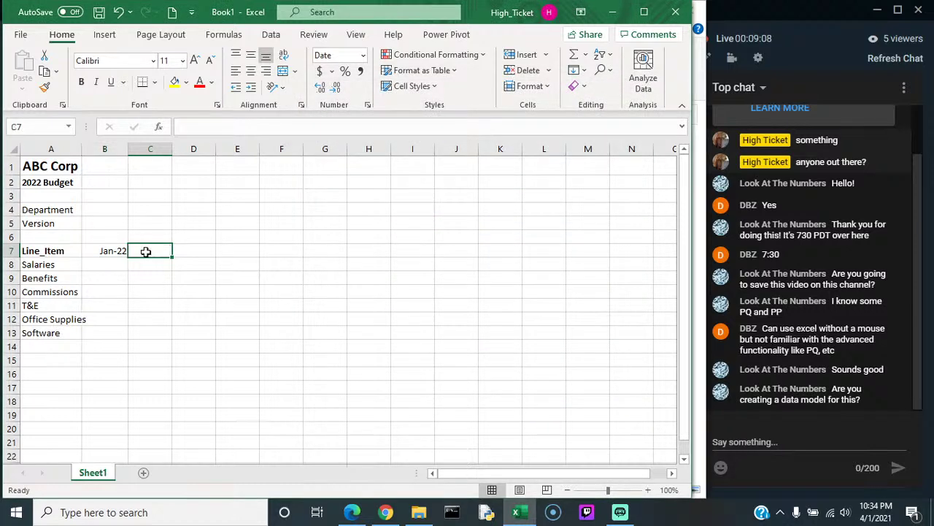
pyautogui.write('=eom')
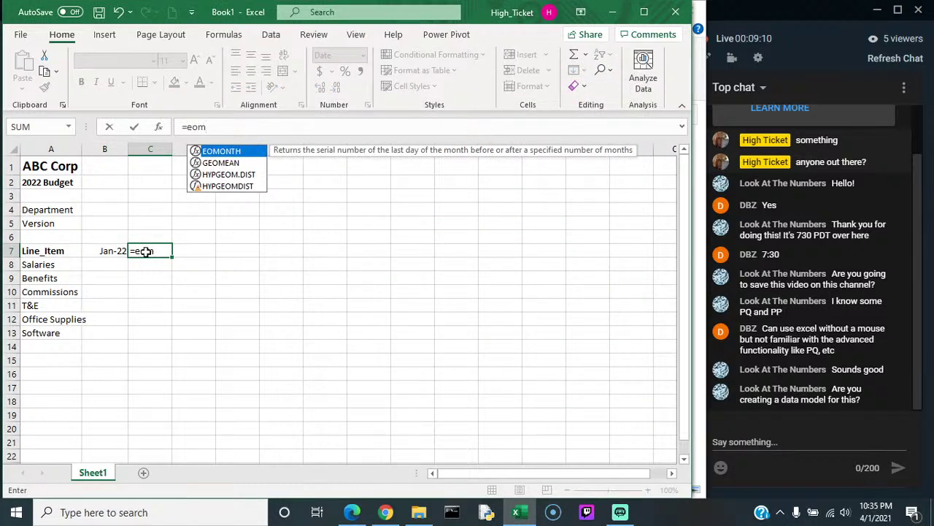
pyautogui.press('Return')
# Step: Enter the formula =EOMONTH(B7, 1) in cell C7 to produce the month end following B7
pyautogui.click(145, 251)
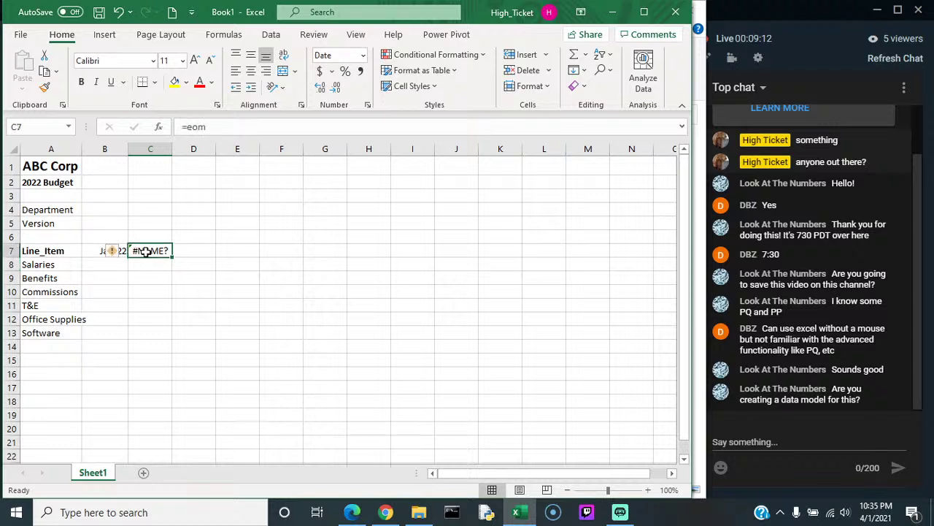
pyautogui.write('=e')
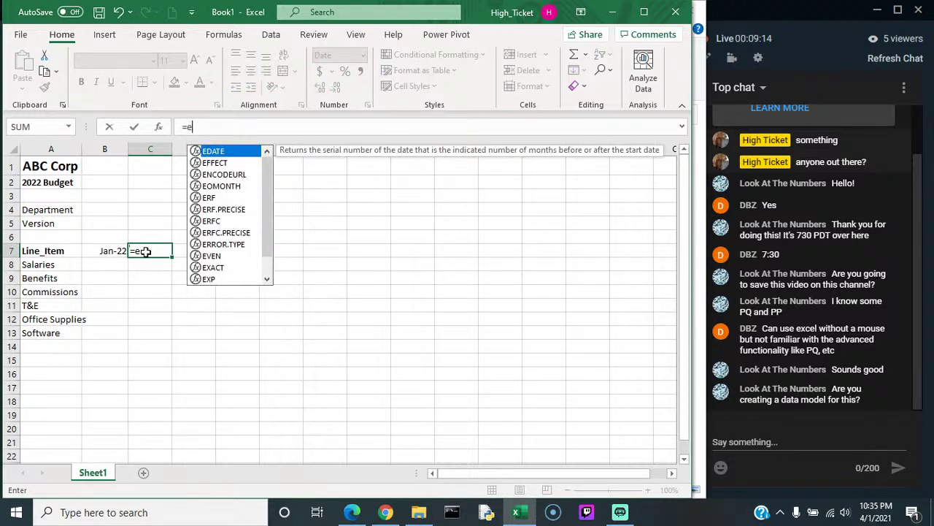
pyautogui.write('omonth(')
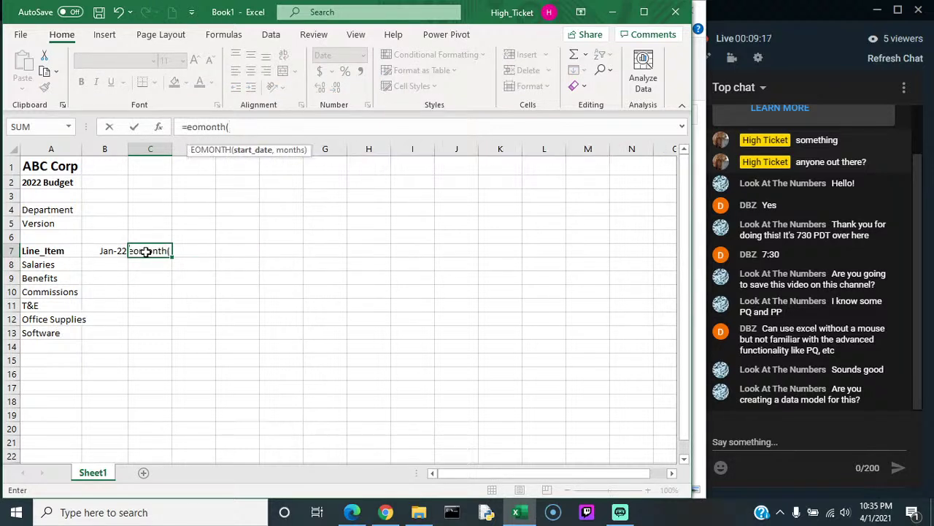
pyautogui.press('Left')
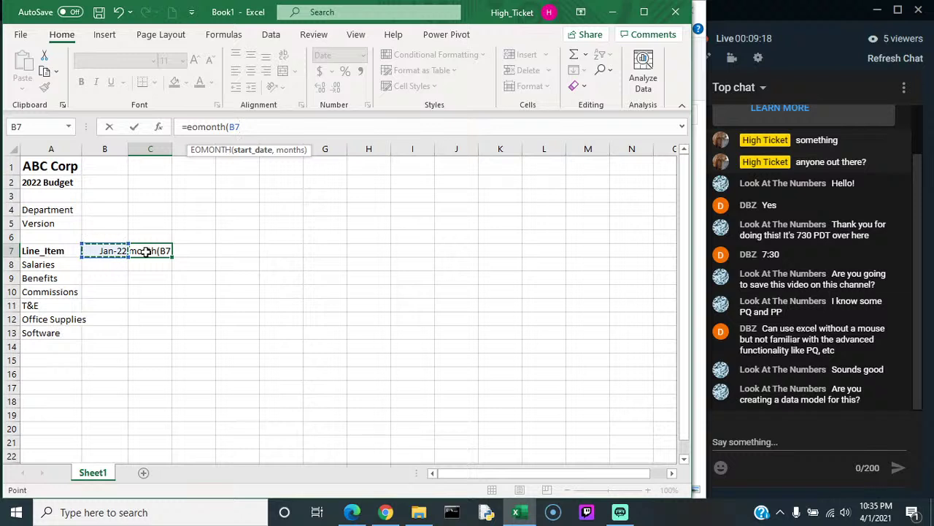
pyautogui.write(',')
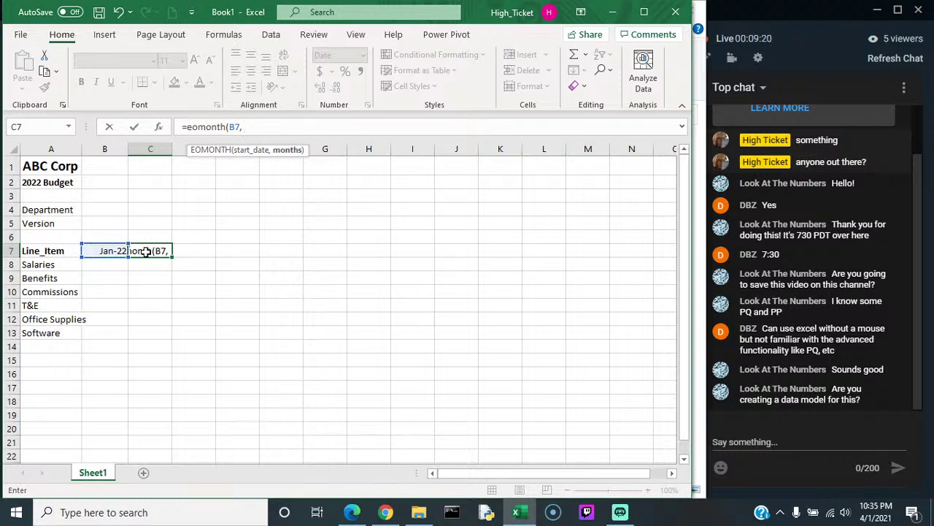
pyautogui.write(' 1)')
pyautogui.press('Return')
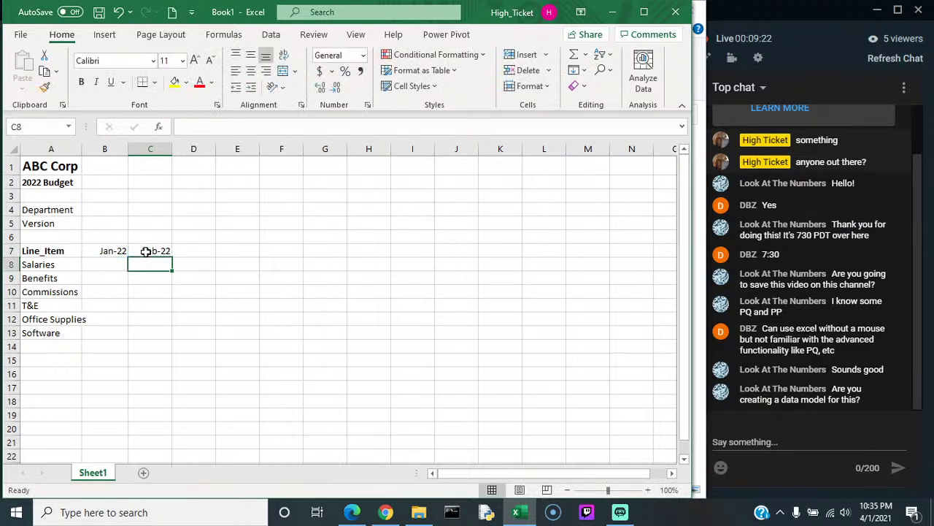
# Step: Try a months value of 3 in the C7 EOMONTH formula, and set it back to 1
pyautogui.click(146, 251)
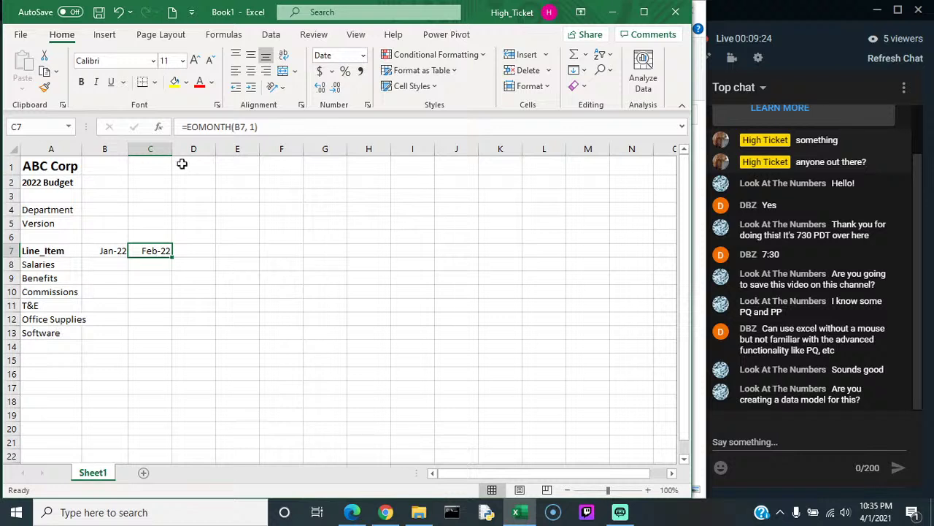
pyautogui.click(250, 127)
pyautogui.press('BackSpace')
pyautogui.write('3')
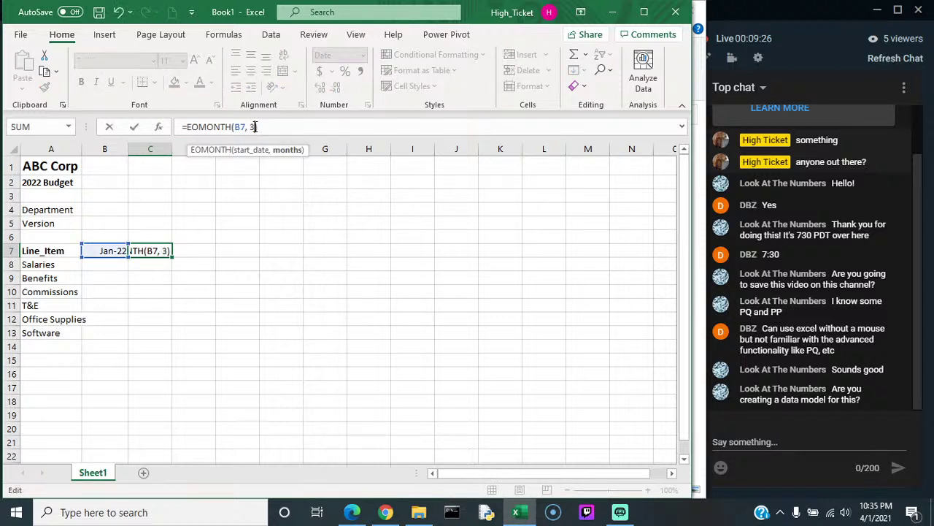
pyautogui.press('Return')
pyautogui.press('Up')
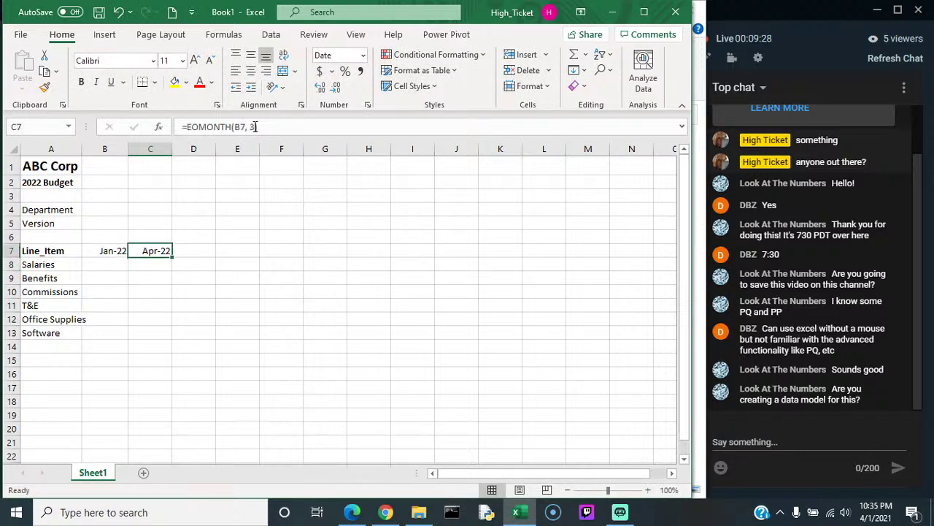
pyautogui.click(254, 127)
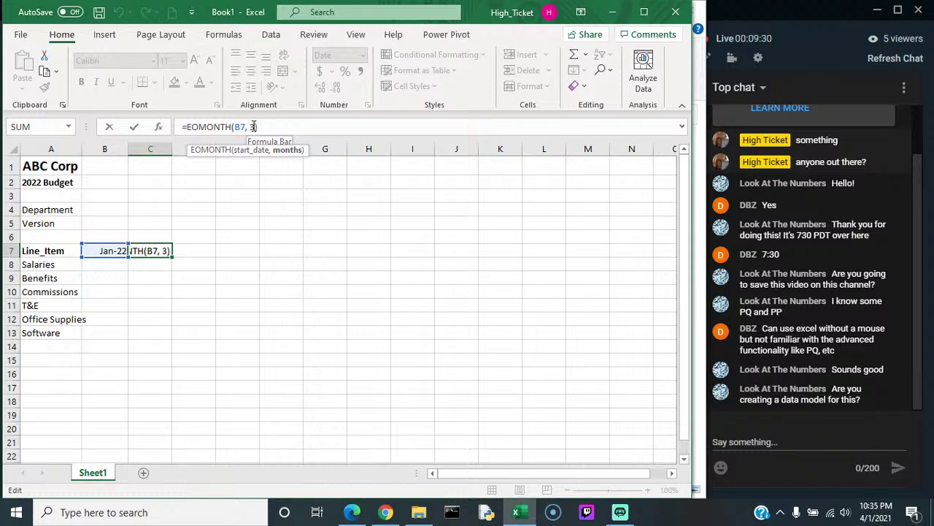
pyautogui.press('BackSpace')
pyautogui.write('1')
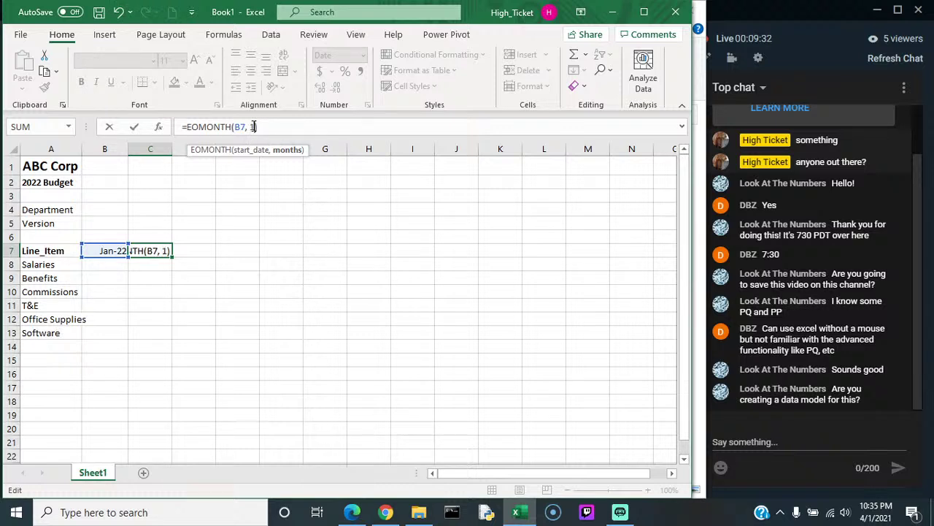
pyautogui.press('Return')
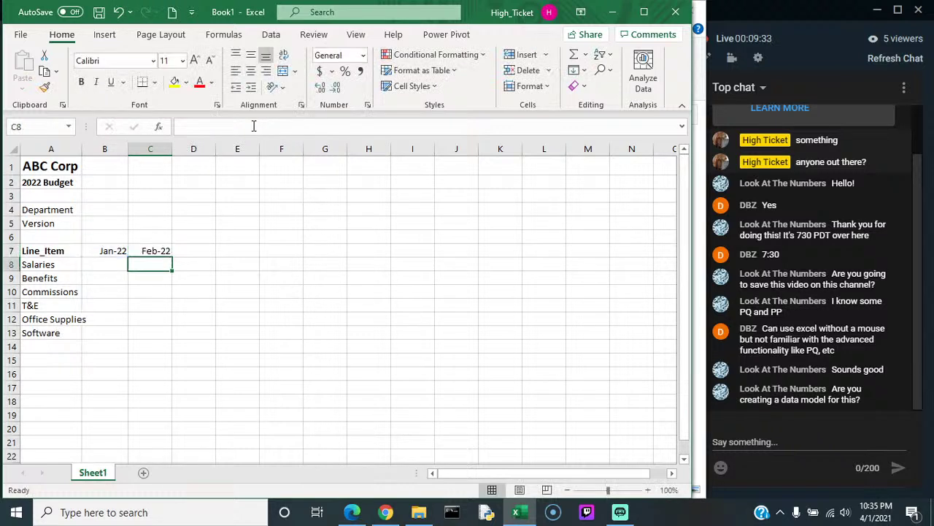
# Step: Fill the EOMONTH formula from C7 across row 7 to M7 to complete the month headers through Dec-22
pyautogui.click(150, 248)
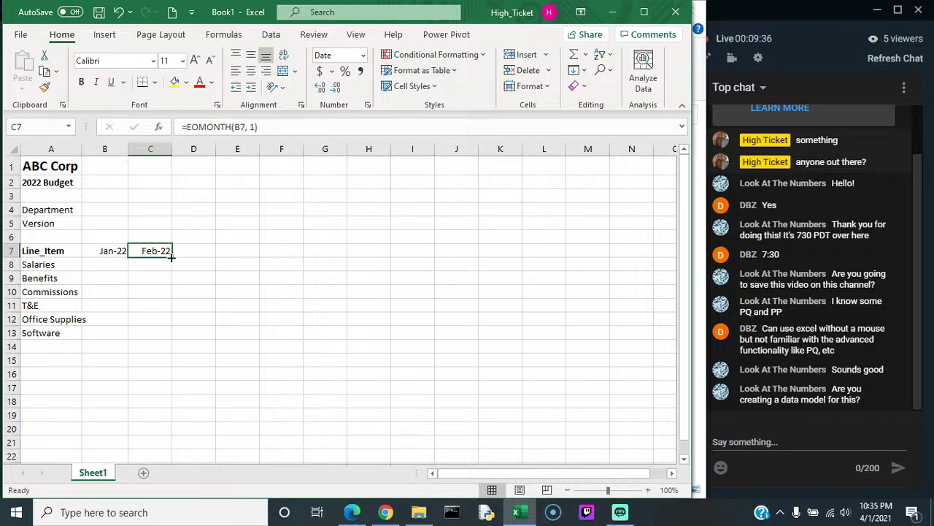
pyautogui.moveTo(171, 257); pyautogui.dragTo(611, 261)
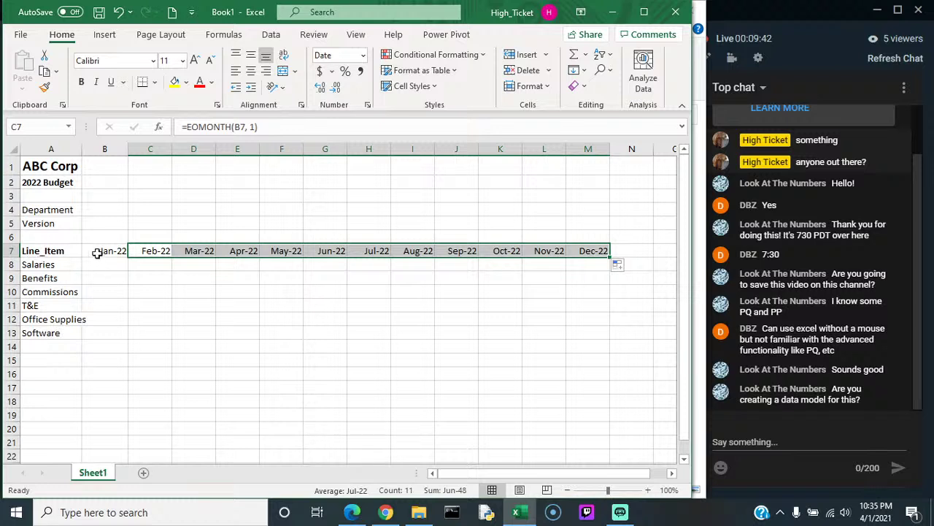
# Step: Make the month headers in B7:M7 bold and horizontally centered, with a bottom border
pyautogui.moveTo(110, 251); pyautogui.dragTo(609, 249)
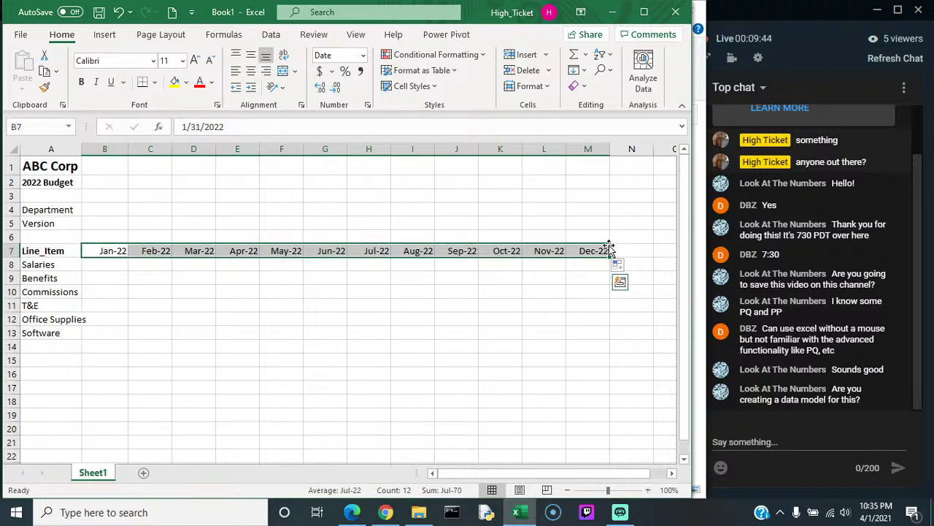
pyautogui.click(81, 82)
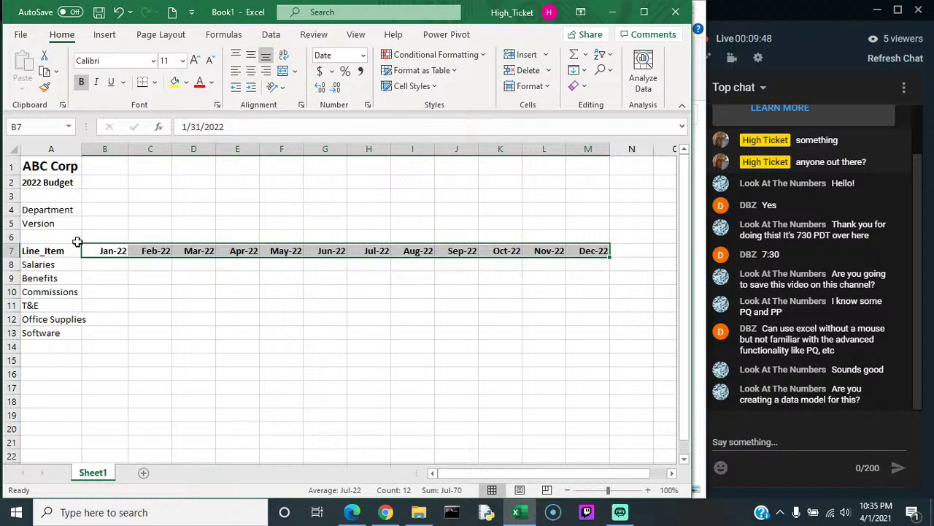
pyautogui.click(251, 72)
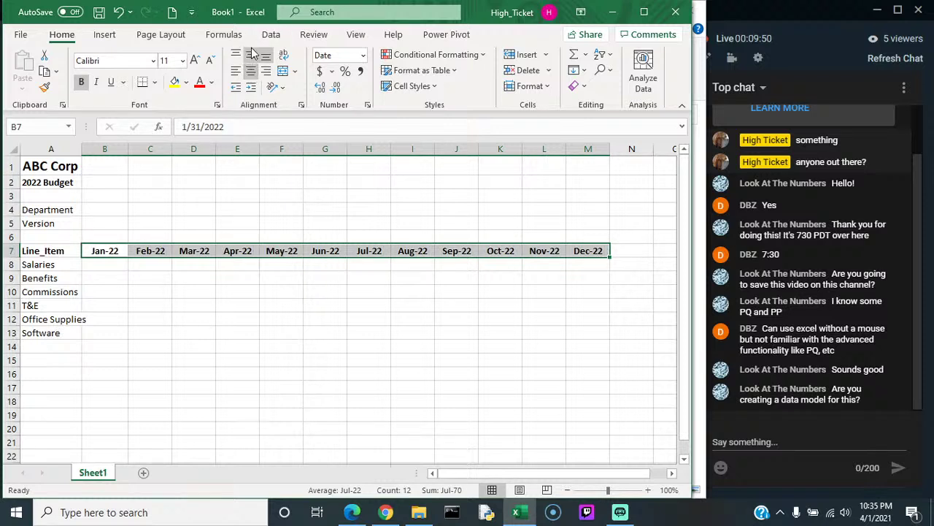
pyautogui.click(251, 73)
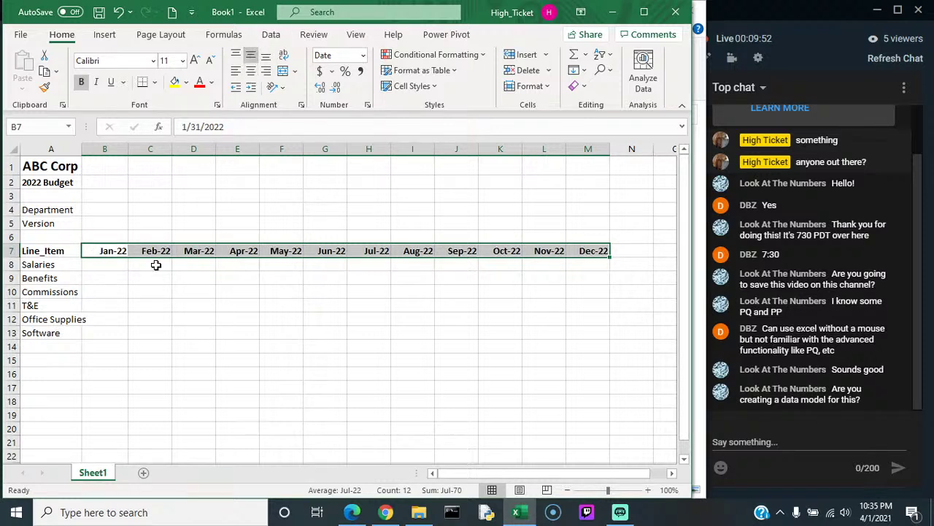
pyautogui.click(250, 67)
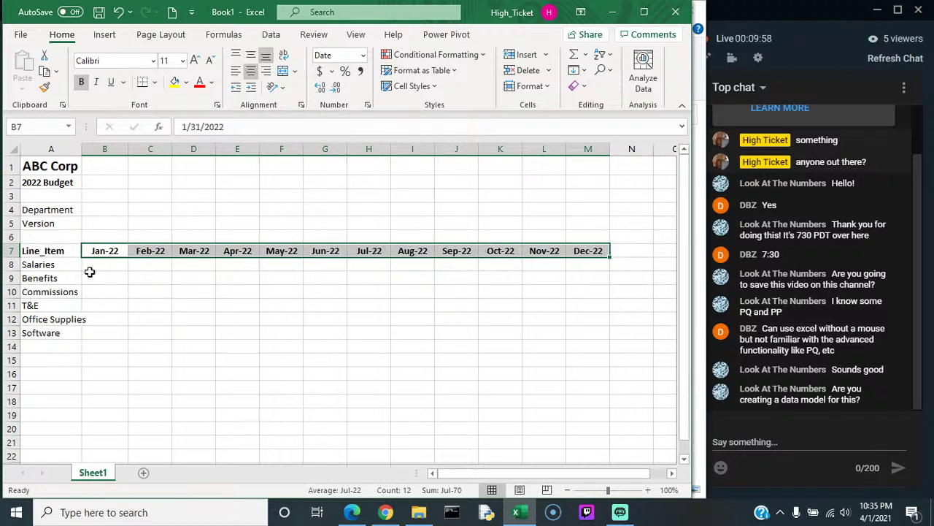
# Step: Enter the label Totals in A14 below the line items and in N7 after the Dec-22 header
pyautogui.click(52, 345)
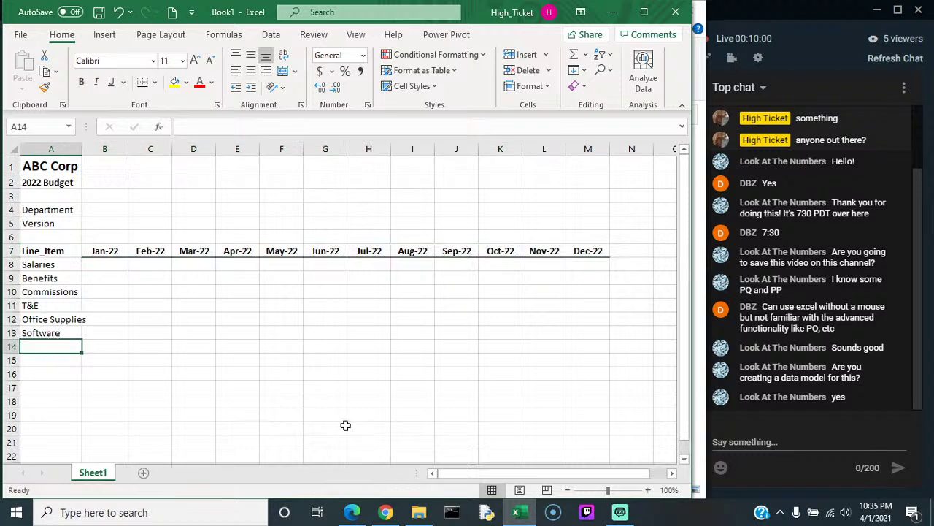
pyautogui.write('Total')
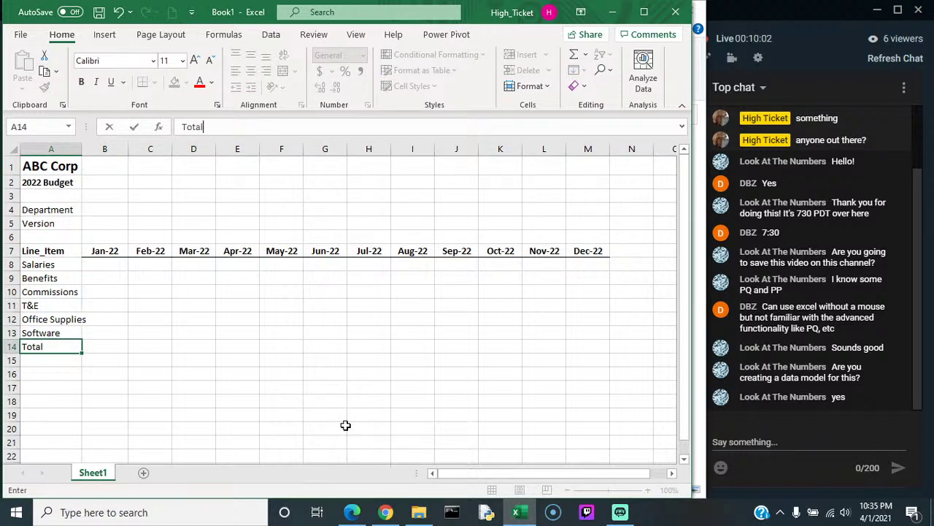
pyautogui.write('s')
pyautogui.press('Return')
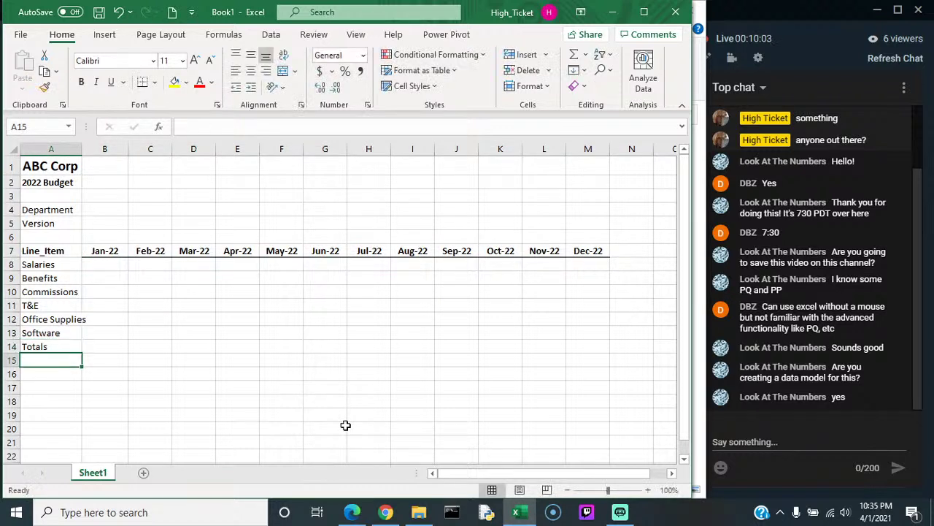
pyautogui.click(626, 251)
pyautogui.write('Totals')
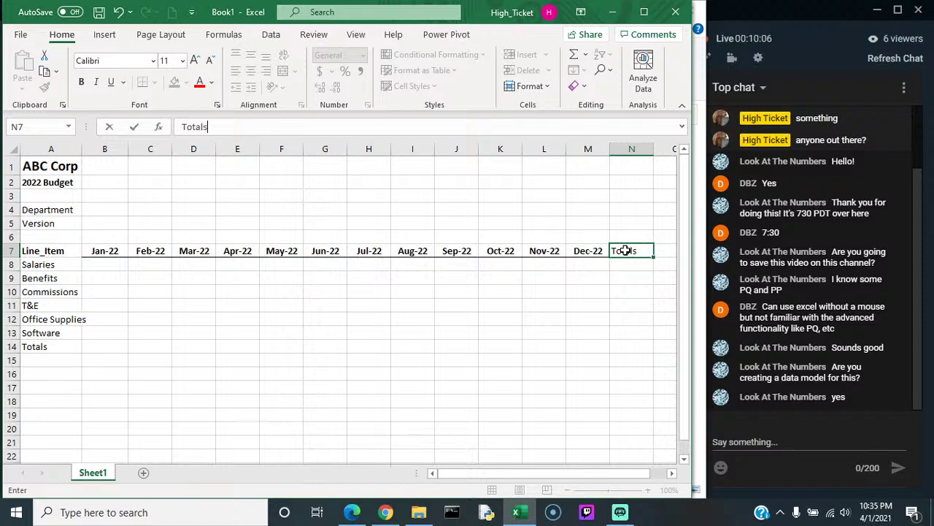
pyautogui.press('Return')
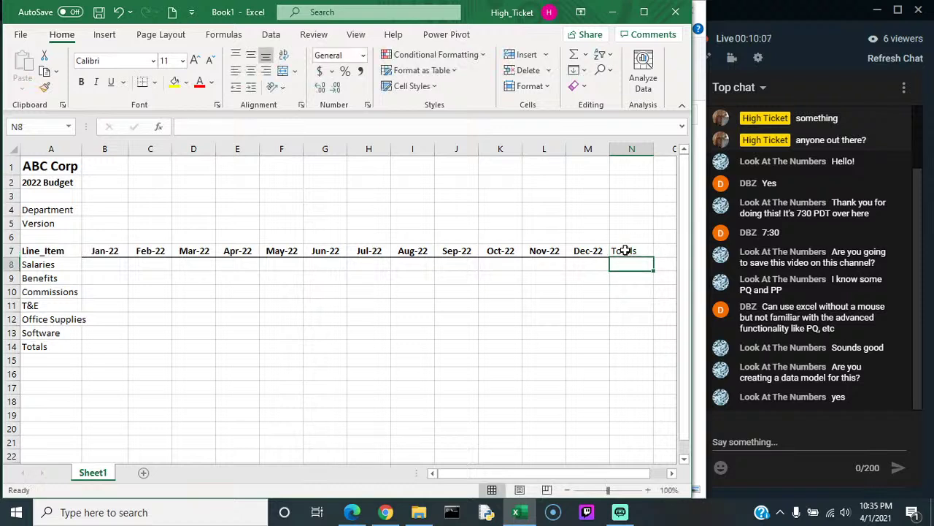
# Step: Enter =SUM(B8:B13) in B14 for the January total and fill it across the Totals row to M14
pyautogui.click(98, 352)
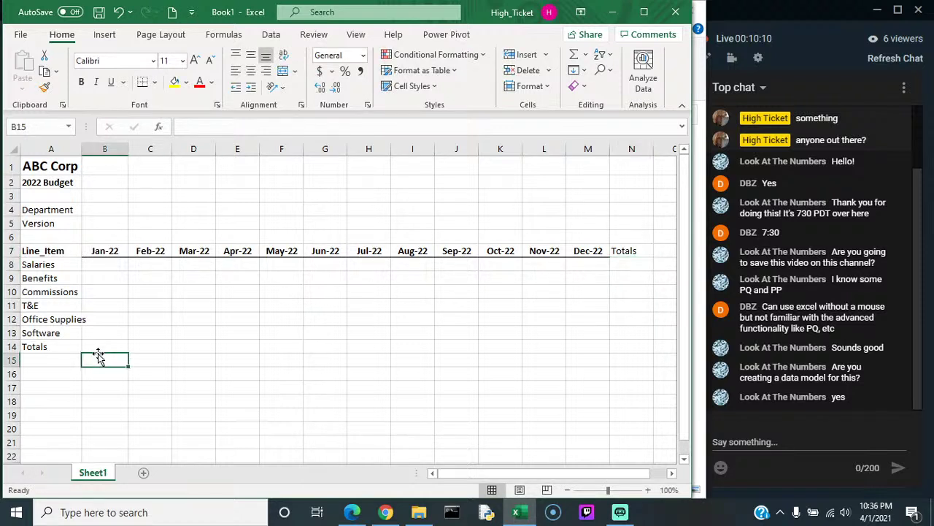
pyautogui.write('=sum(')
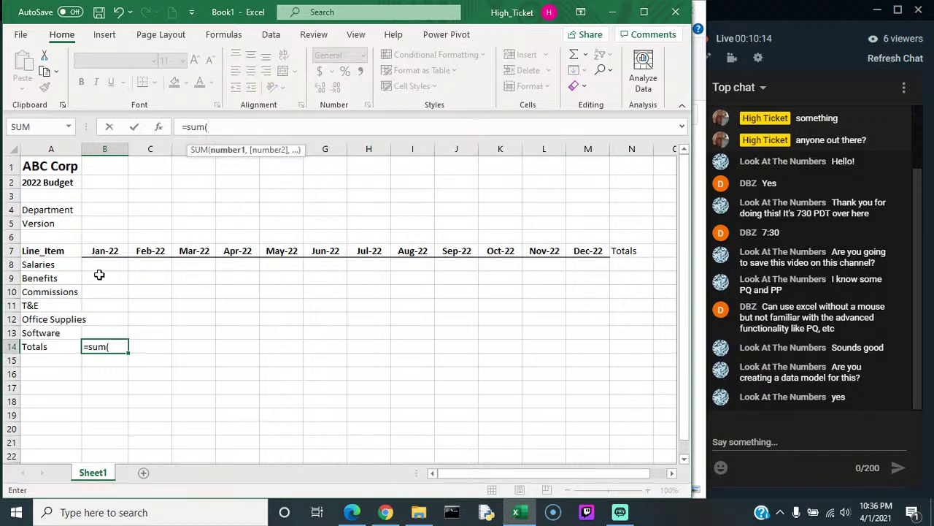
pyautogui.moveTo(100, 265); pyautogui.dragTo(100, 328)
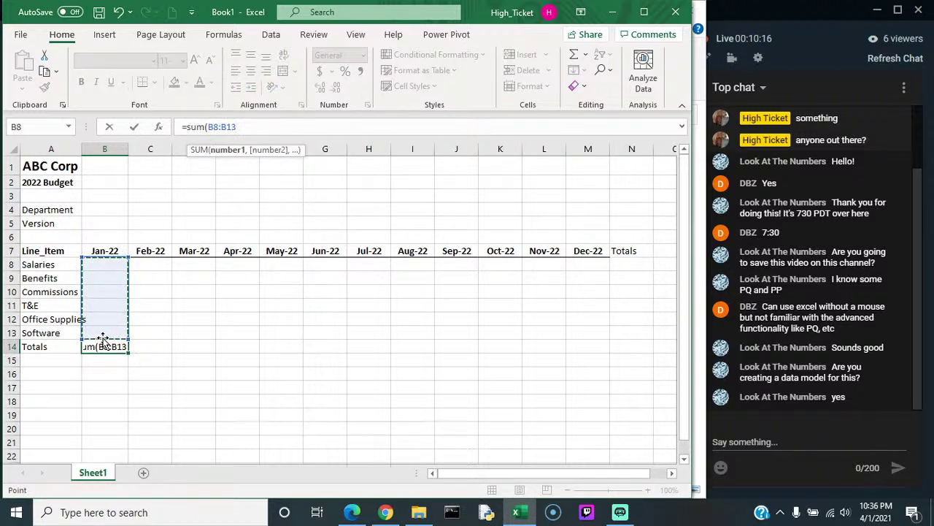
pyautogui.press('Return')
pyautogui.click(111, 348)
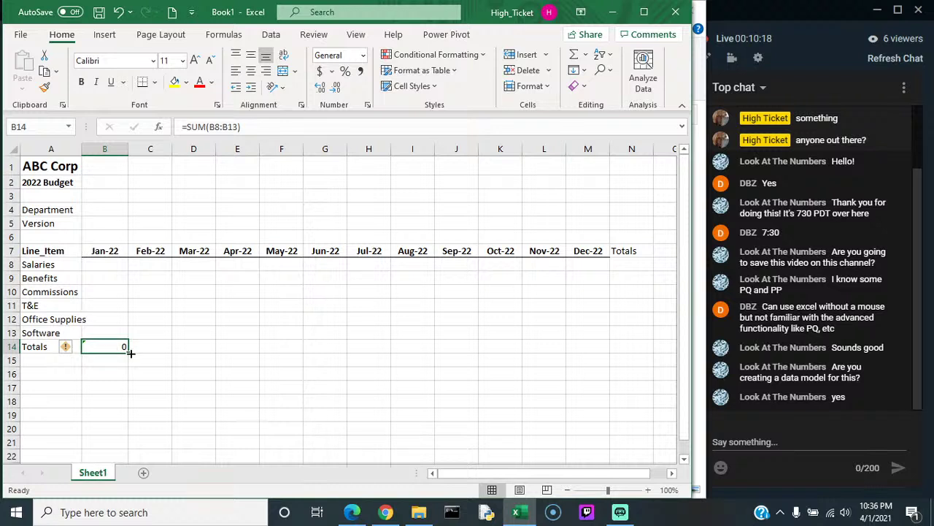
pyautogui.moveTo(130, 353); pyautogui.dragTo(607, 357)
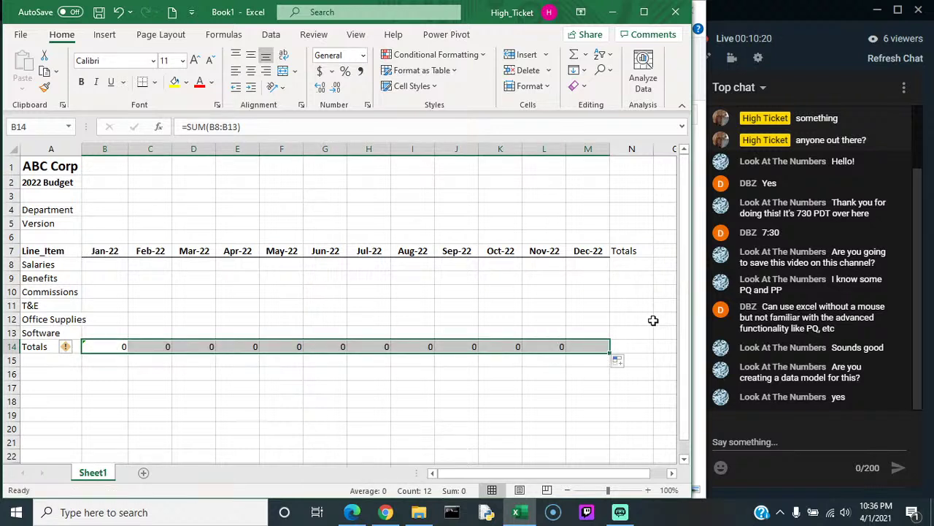
# Step: Enter =SUM(B8:M8) in N8 for the Salaries total and fill it down to the Software row, N13
pyautogui.click(625, 264)
pyautogui.write('=s')
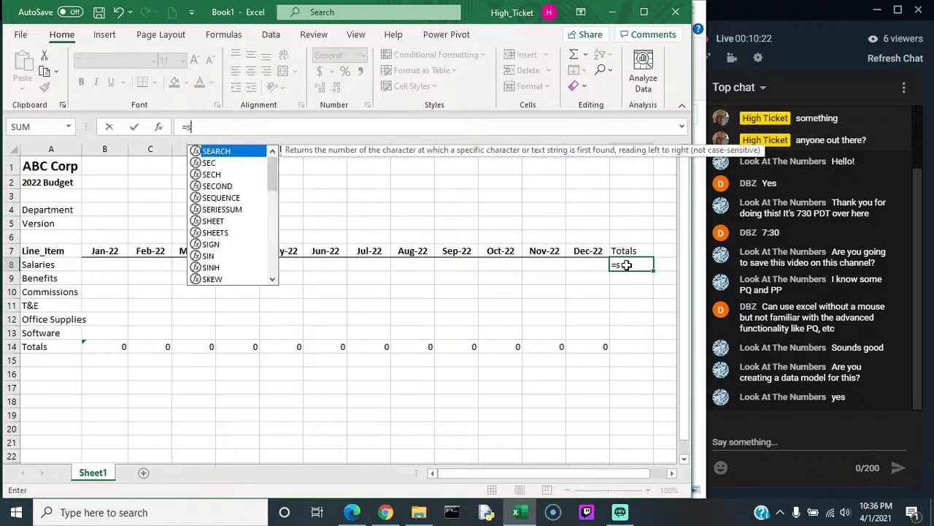
pyautogui.write('um(')
pyautogui.moveTo(598, 265); pyautogui.dragTo(121, 265)
pyautogui.press('Return')
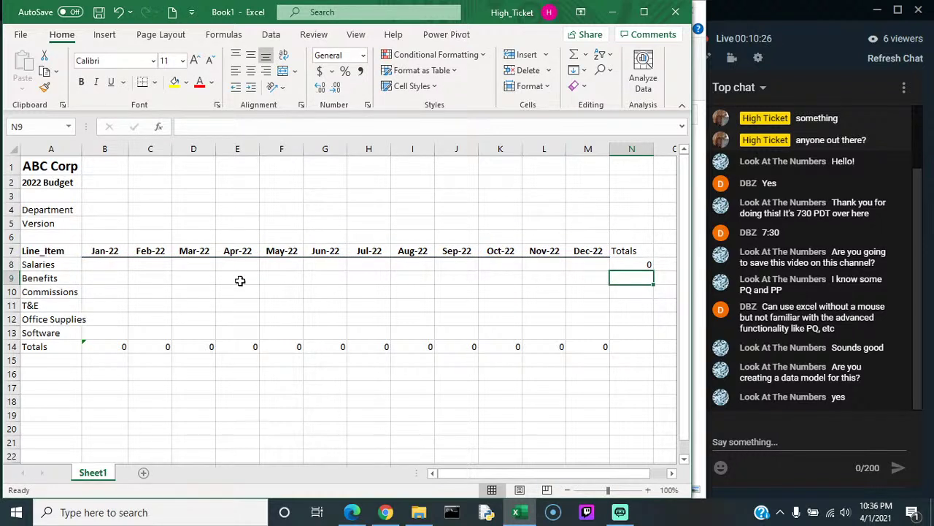
pyautogui.click(645, 266)
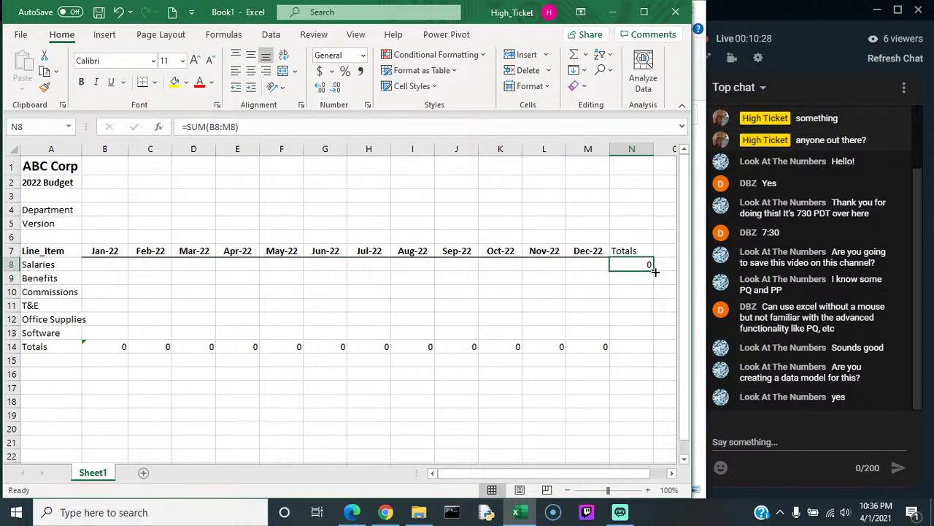
pyautogui.doubleClick(654, 272)
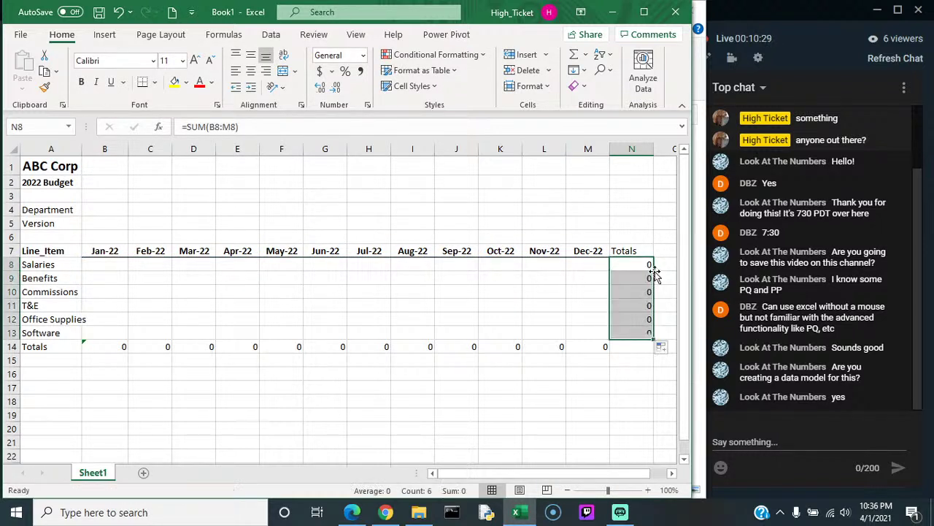
# Step: Enter =SUM(B14:M14) in N14 to compute the grand total from the monthly totals
pyautogui.click(629, 347)
pyautogui.write('=sum*(')
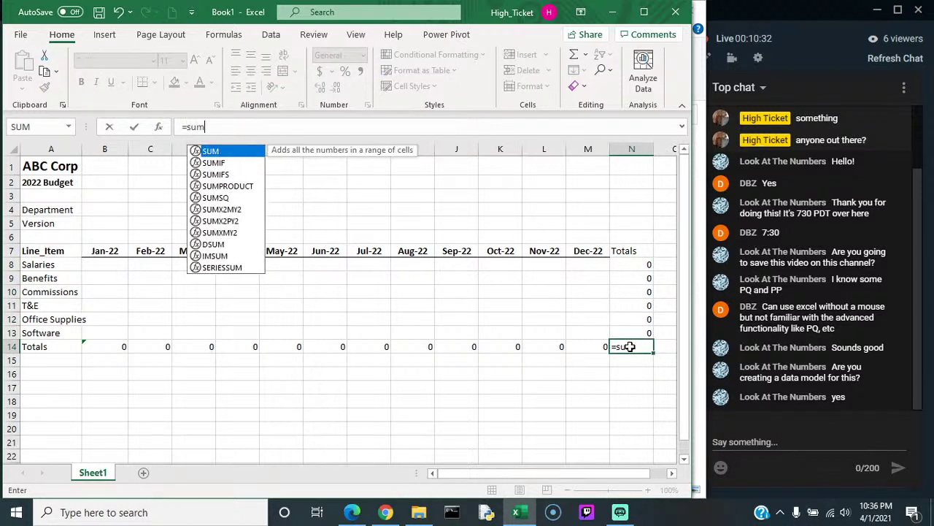
pyautogui.press('BackSpace')
pyautogui.press('BackSpace')
pyautogui.write('(')
pyautogui.moveTo(593, 345); pyautogui.dragTo(109, 348)
pyautogui.press('Return')
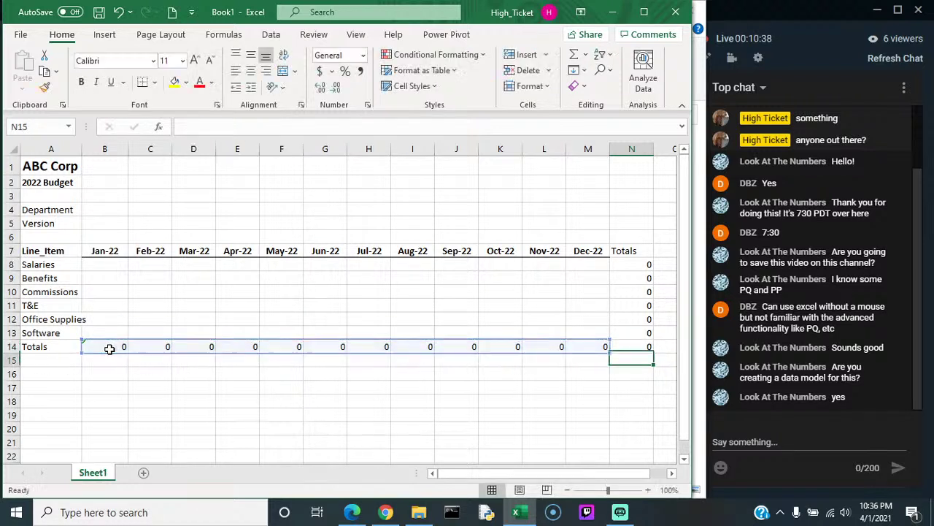
# Step: Enter the check formula =SUM(N8:N13)-N14 in O15 to compare the line-item totals with the grand total
pyautogui.press('Up')
pyautogui.press('Down')
pyautogui.press('Right')
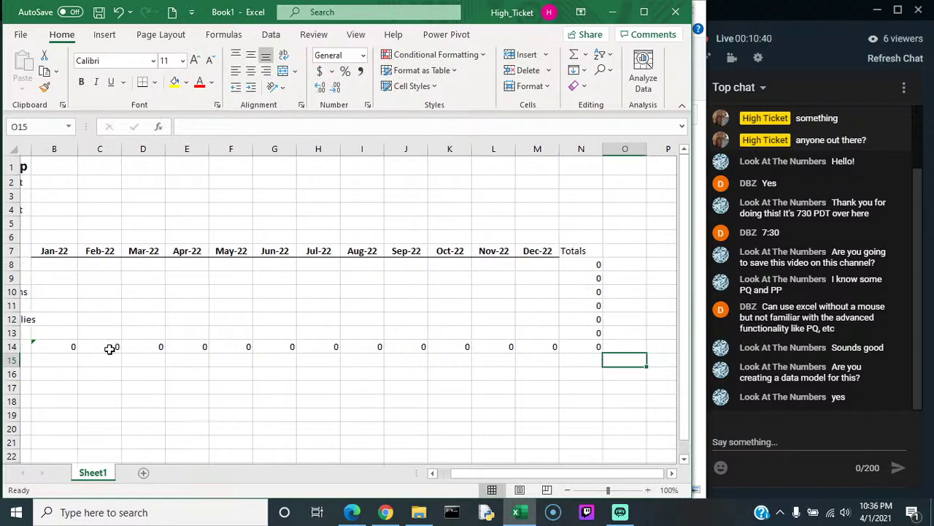
pyautogui.write('=')
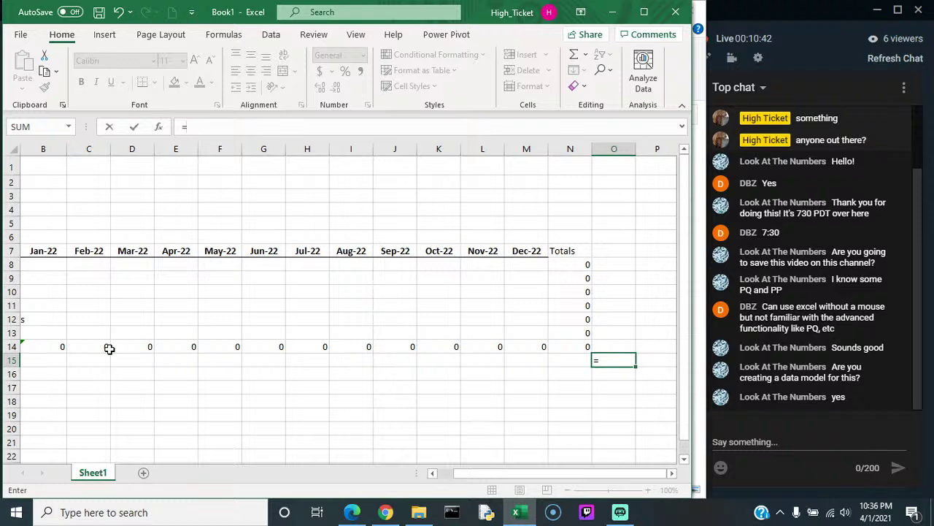
pyautogui.write('sum(')
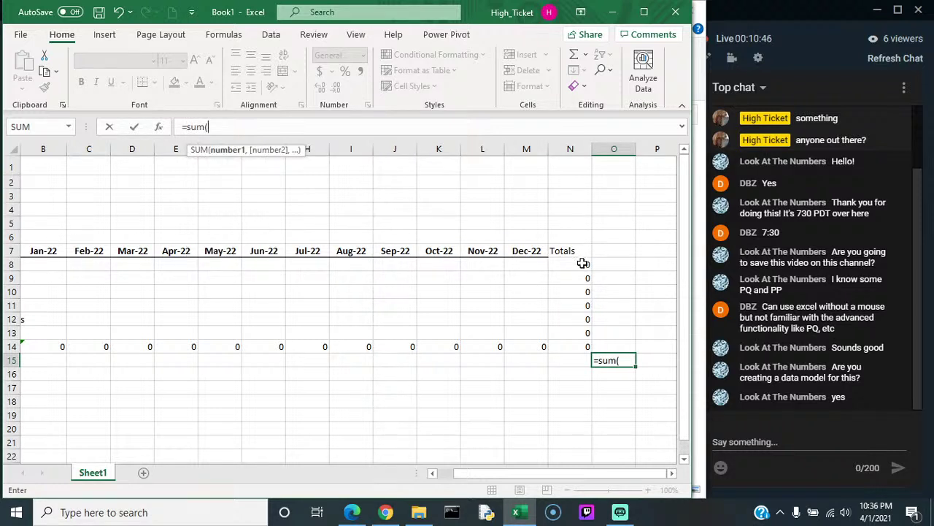
pyautogui.moveTo(584, 264); pyautogui.dragTo(579, 332)
pyautogui.write(')-')
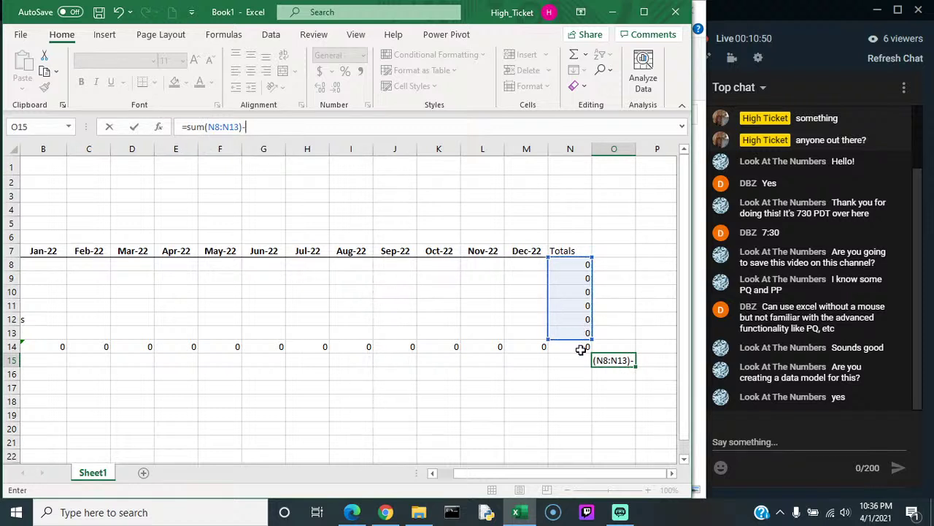
pyautogui.click(581, 348)
pyautogui.press('Return')
# Step: Format B8:O15 with the comma number style and reduce its decimal places
pyautogui.hscroll(1, 581, 350)
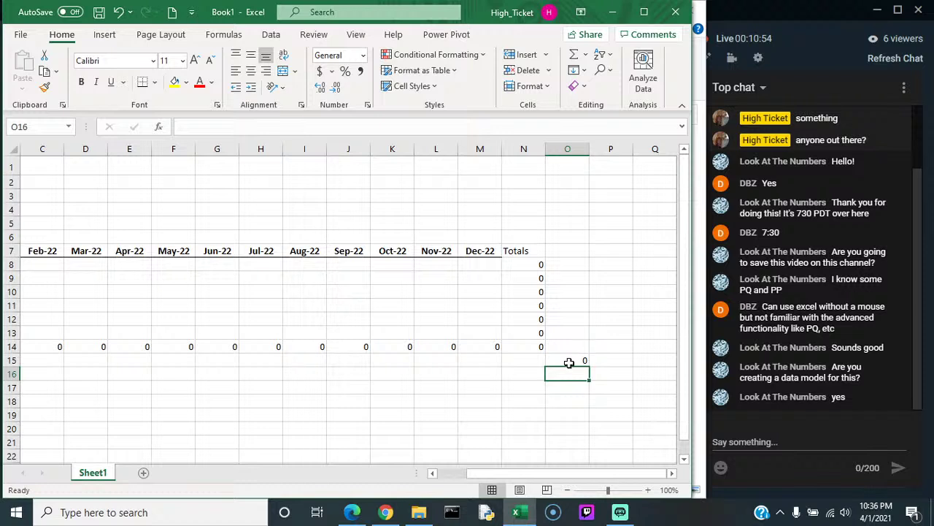
pyautogui.moveTo(584, 361); pyautogui.dragTo(94, 267)
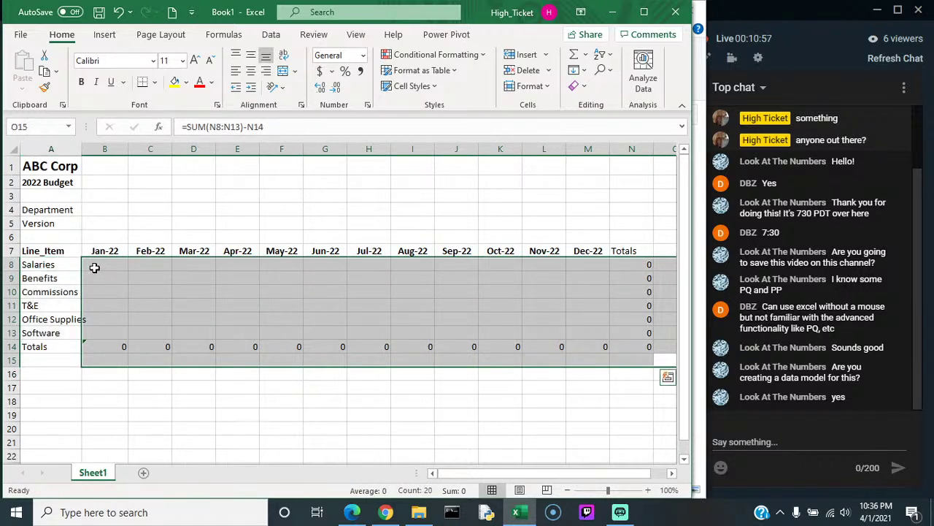
pyautogui.click(360, 71)
pyautogui.click(337, 87)
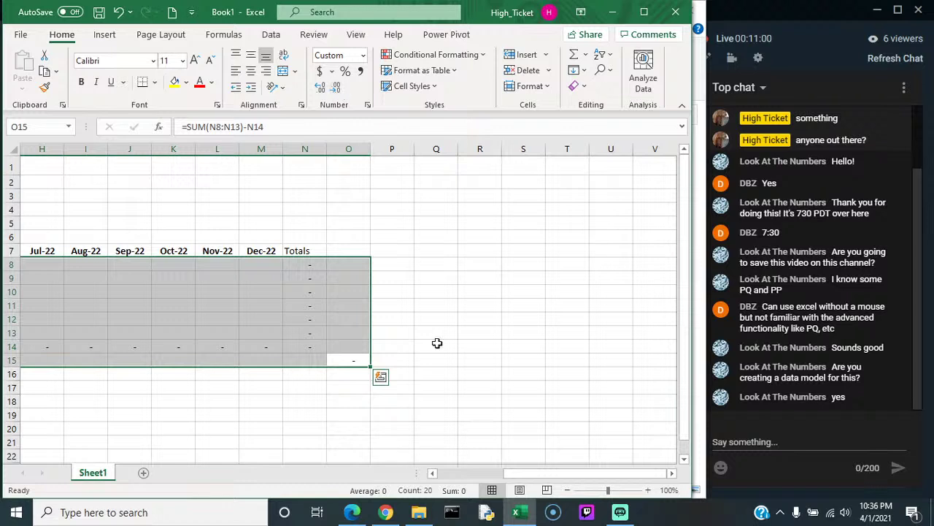
# Step: Review the check formula in O15 and the row and column totals it compares
pyautogui.moveTo(544, 475); pyautogui.dragTo(333, 450)
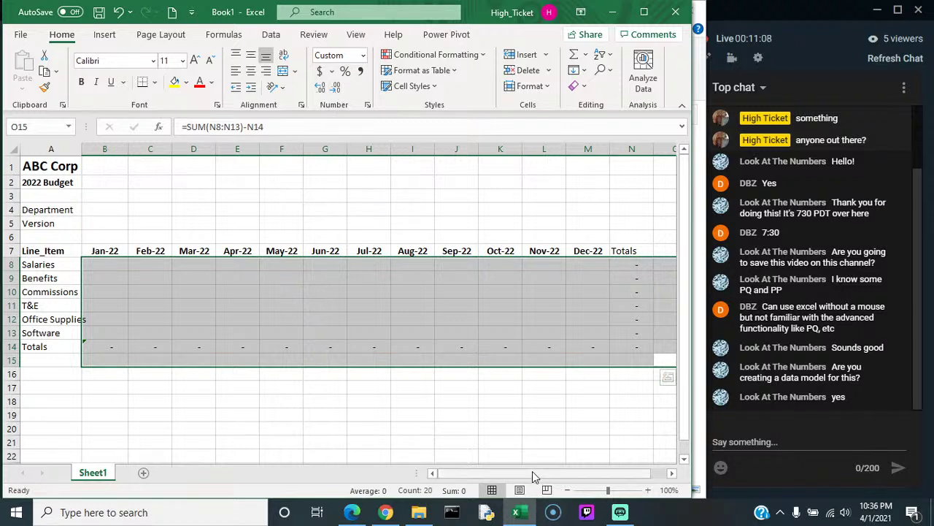
pyautogui.moveTo(532, 473); pyautogui.dragTo(619, 440)
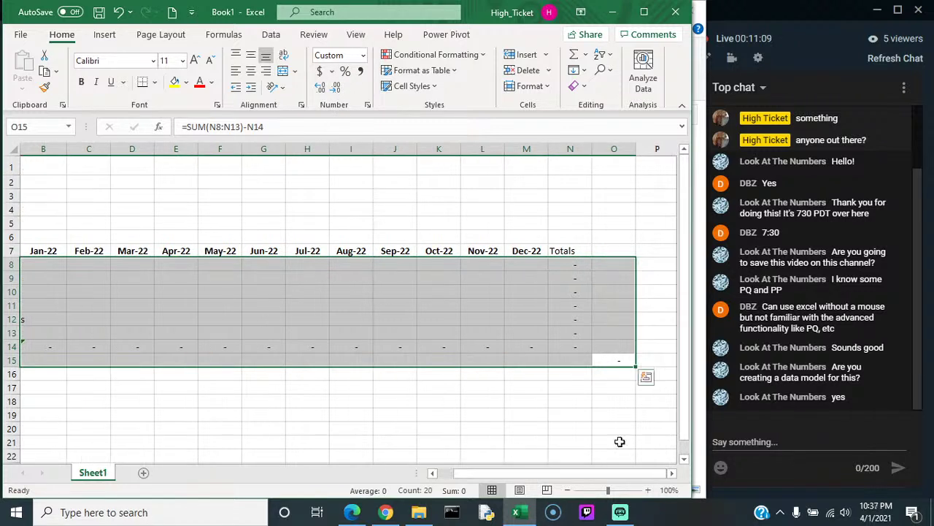
pyautogui.click(612, 360)
pyautogui.doubleClick(576, 316)
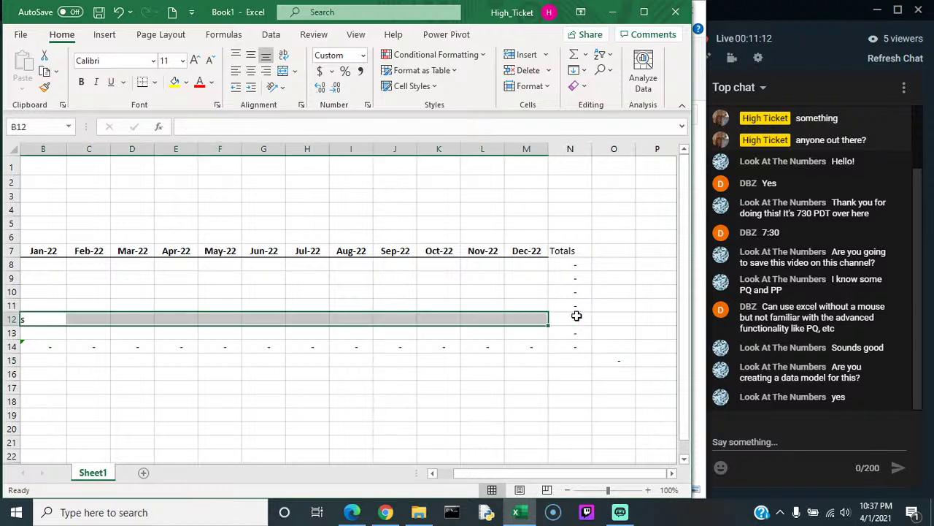
pyautogui.doubleClick(572, 349)
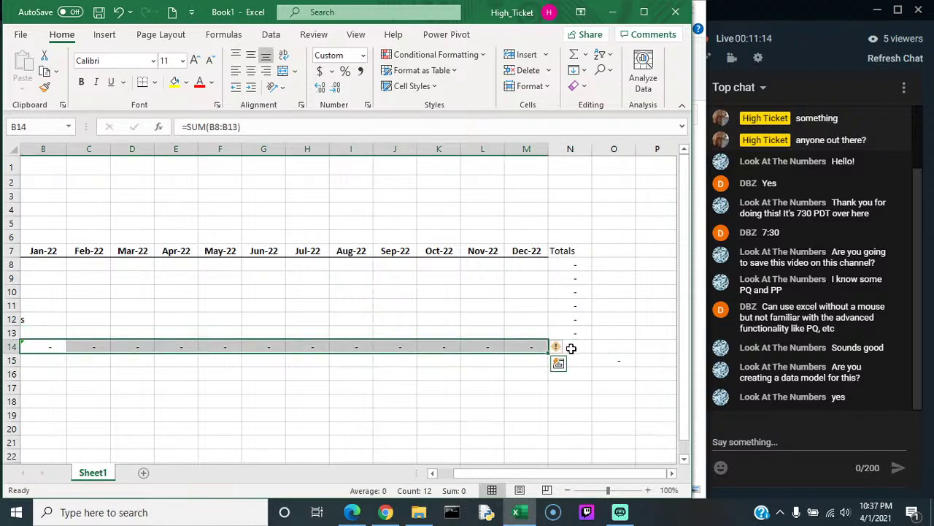
pyautogui.click(571, 348)
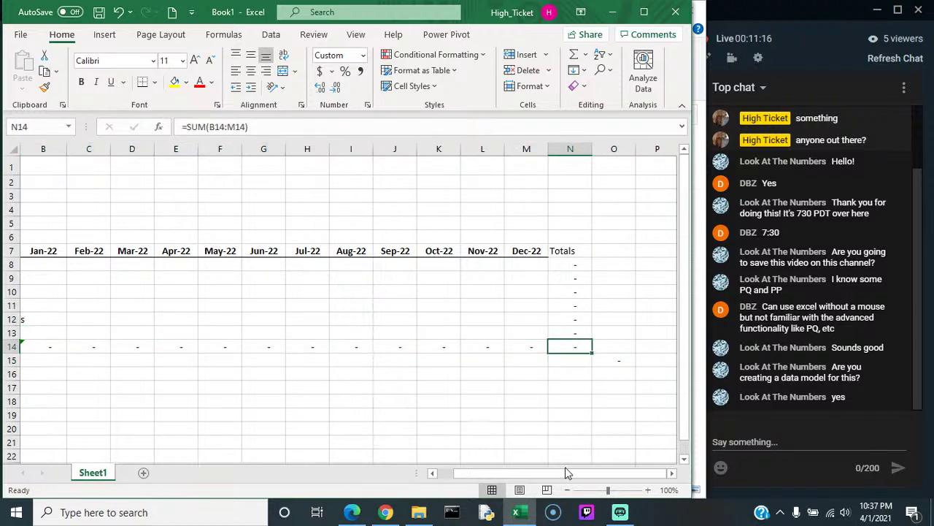
# Step: Shade the monthly input cells B8:M13 with a light gray fill
pyautogui.moveTo(568, 472); pyautogui.dragTo(453, 472)
pyautogui.click(92, 262)
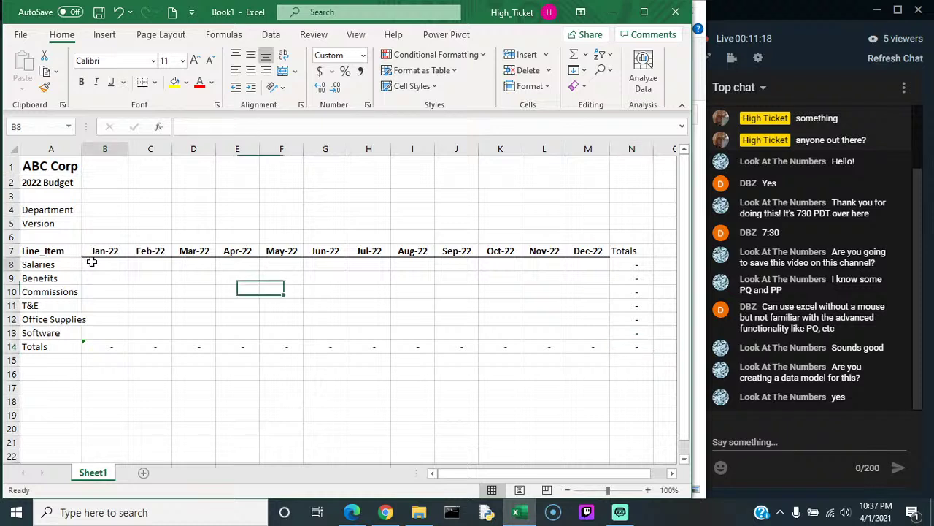
pyautogui.moveTo(91, 263); pyautogui.dragTo(602, 330)
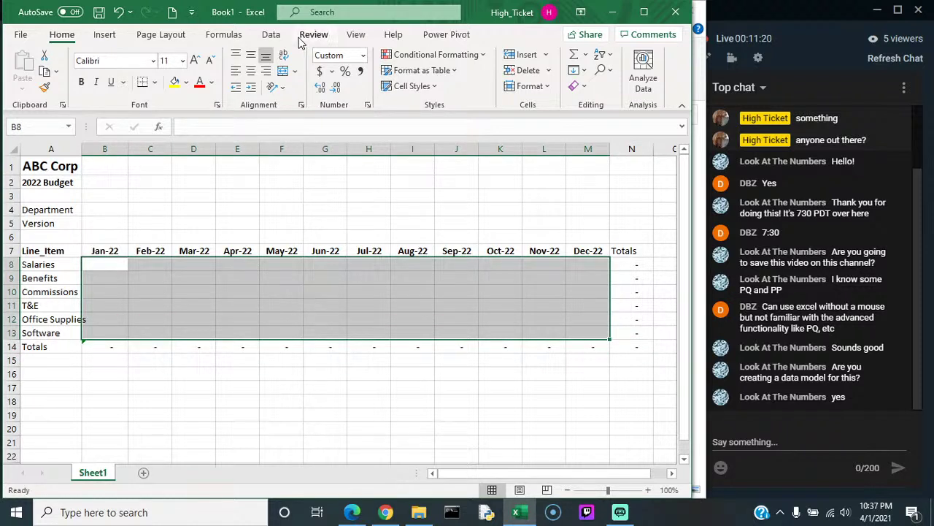
pyautogui.click(186, 83)
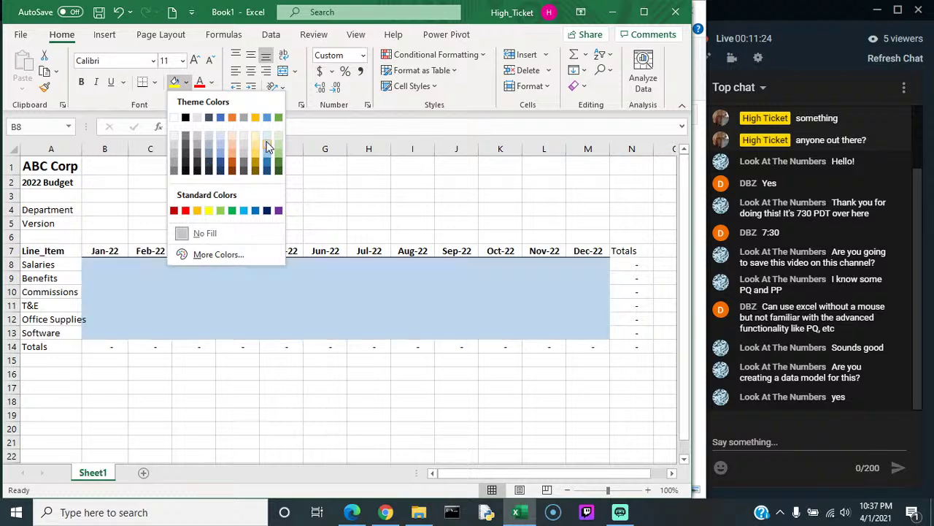
pyautogui.click(173, 140)
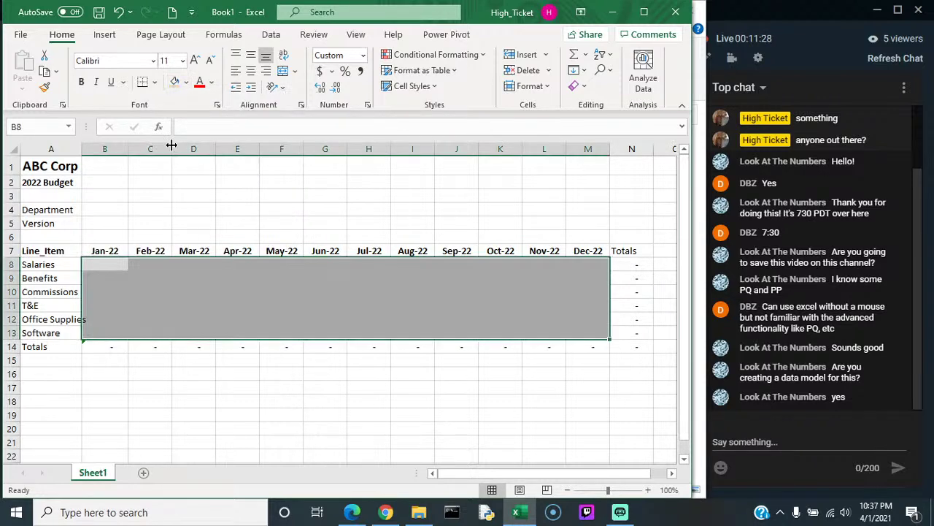
# Step: Apply all borders to B8:M13 and auto-fit column A to its line-item labels
pyautogui.click(154, 84)
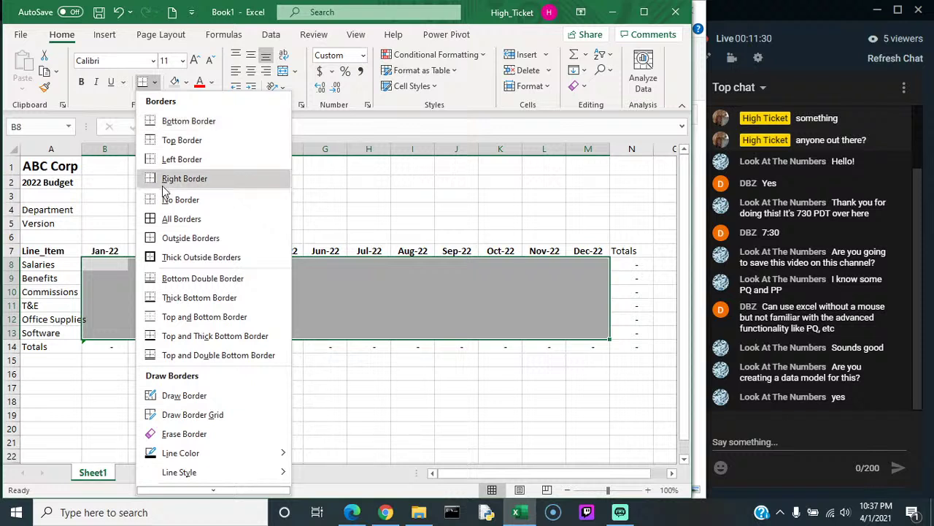
pyautogui.click(168, 218)
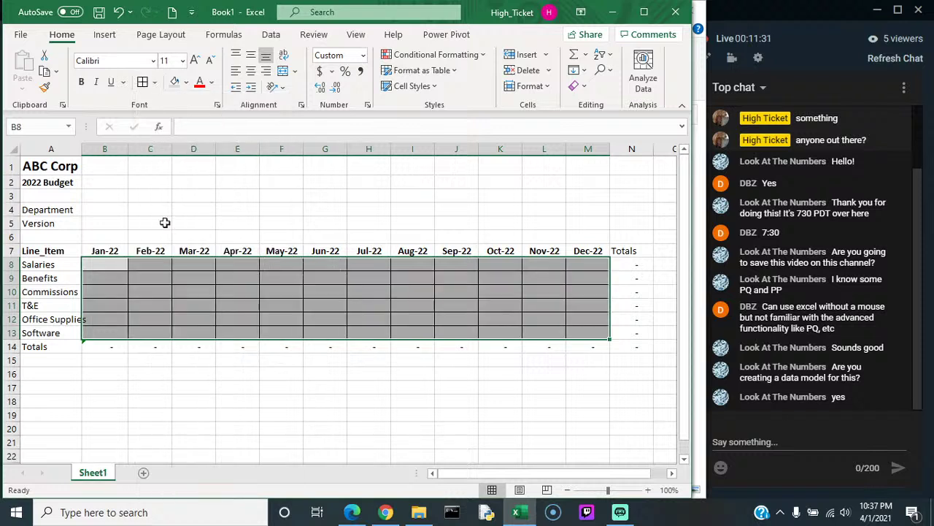
pyautogui.click(332, 371)
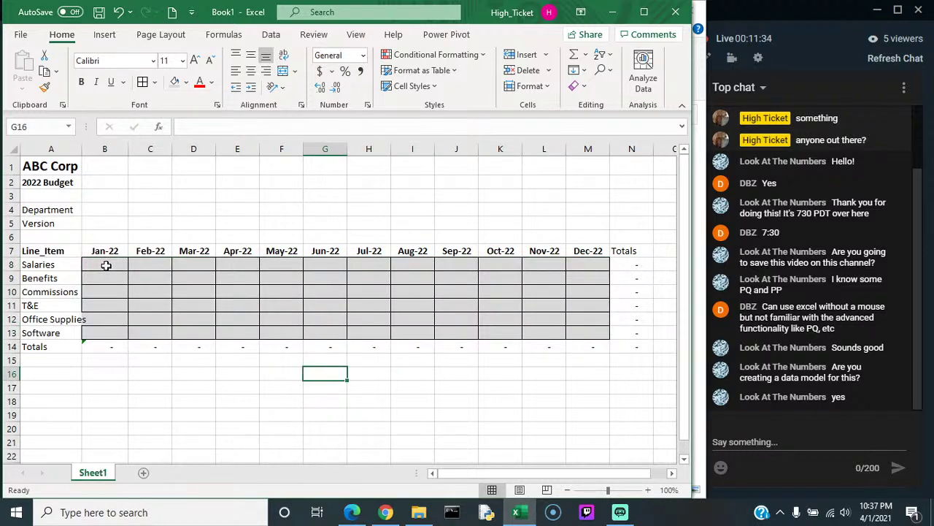
pyautogui.doubleClick(84, 149)
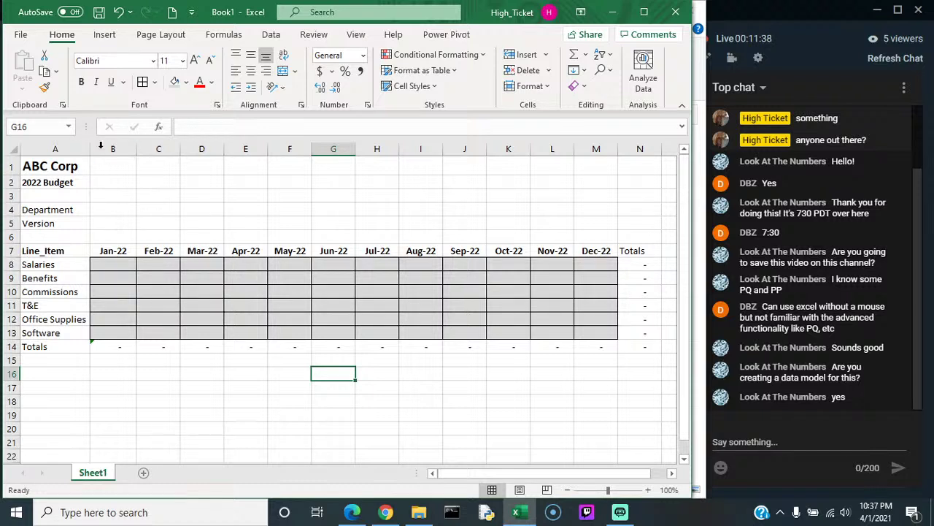
# Step: Freeze the panes at B8 so the header rows and the line-item column stay in view
pyautogui.click(113, 267)
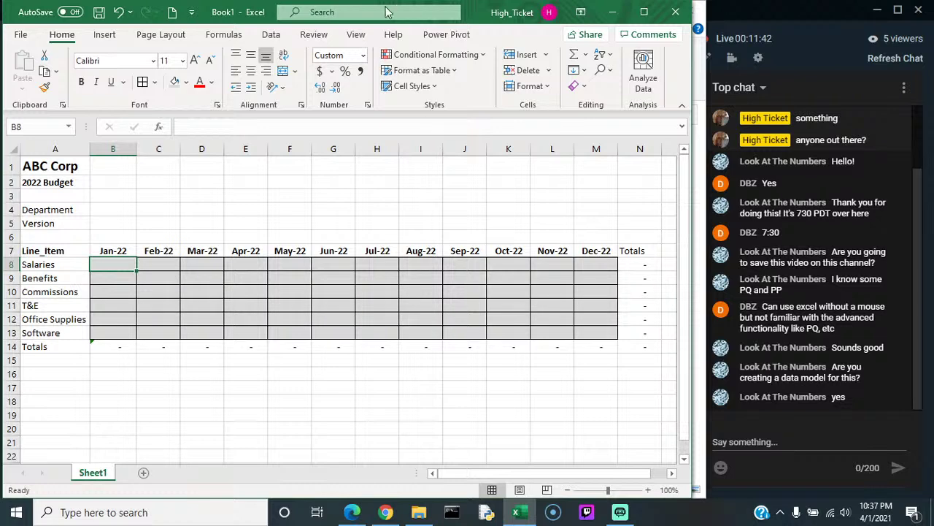
pyautogui.click(356, 35)
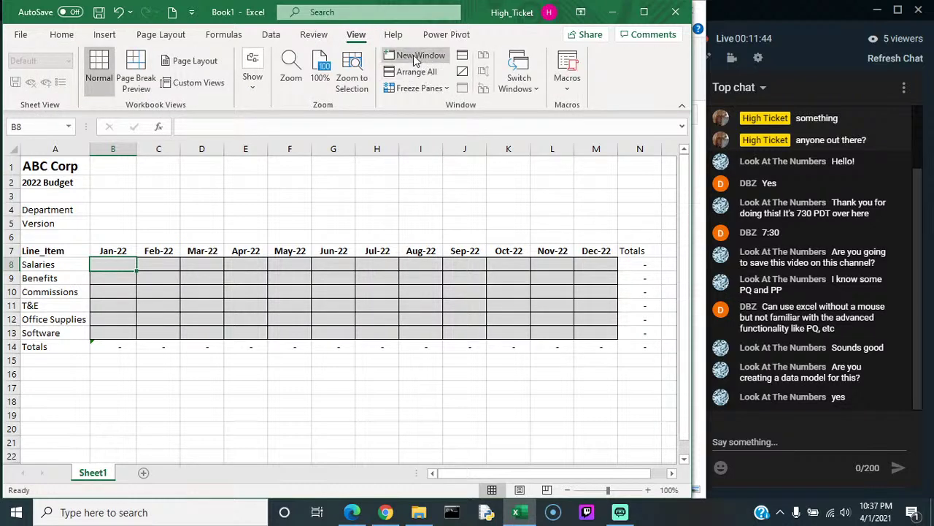
pyautogui.click(414, 88)
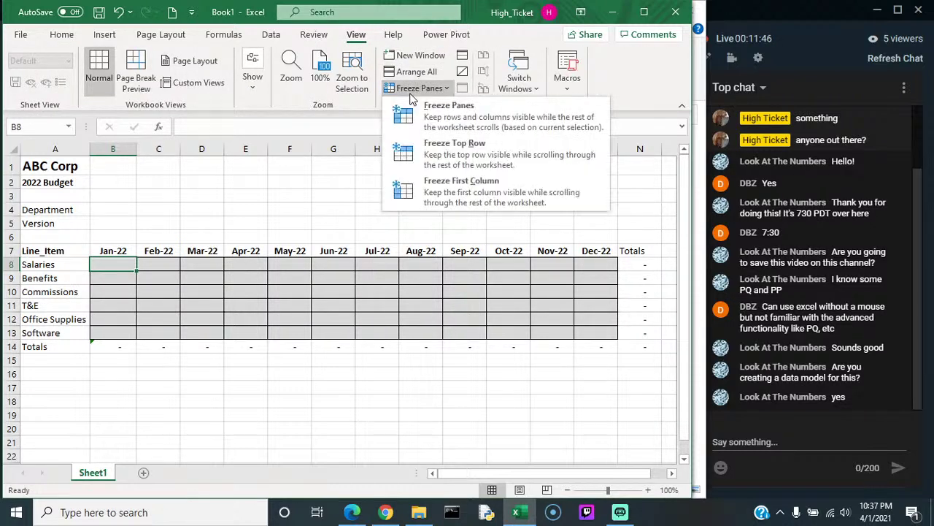
pyautogui.click(443, 128)
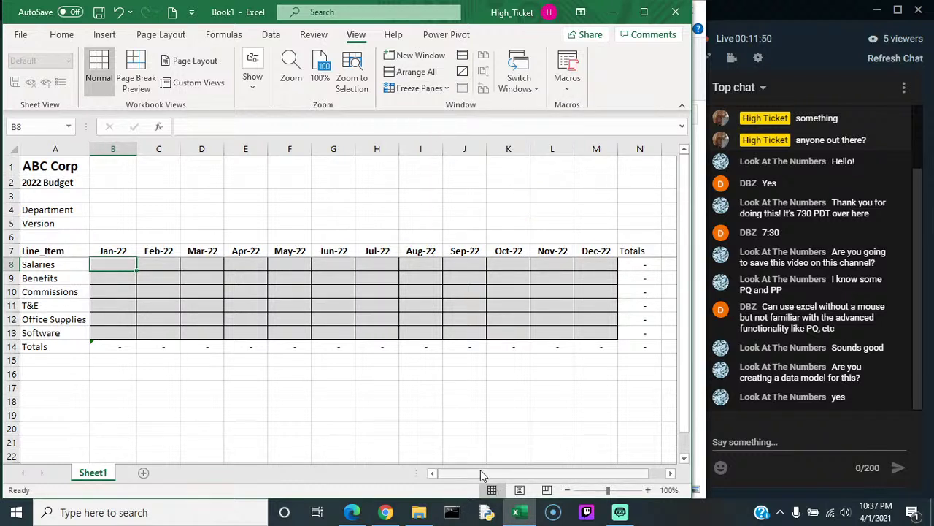
pyautogui.moveTo(477, 469); pyautogui.dragTo(413, 471)
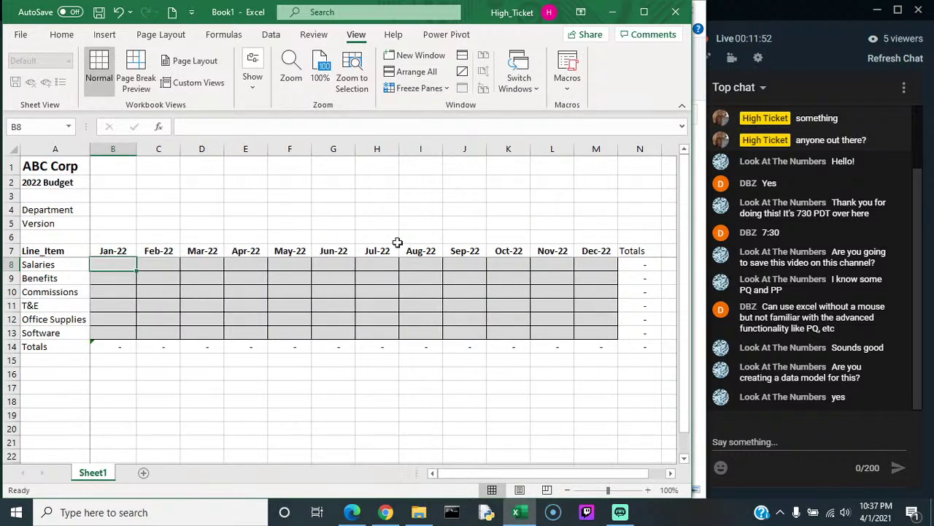
# Step: Bold and center the Totals header in N7
pyautogui.click(632, 251)
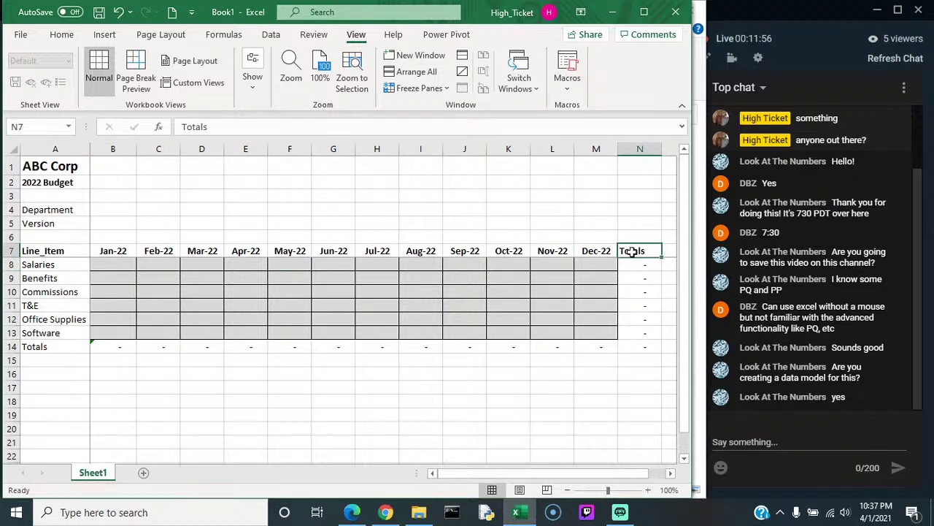
pyautogui.click(62, 36)
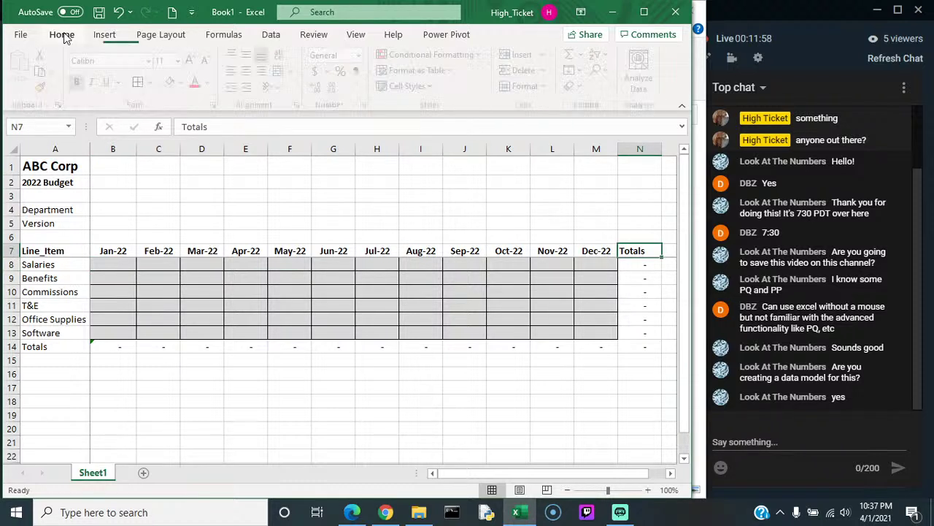
pyautogui.click(250, 71)
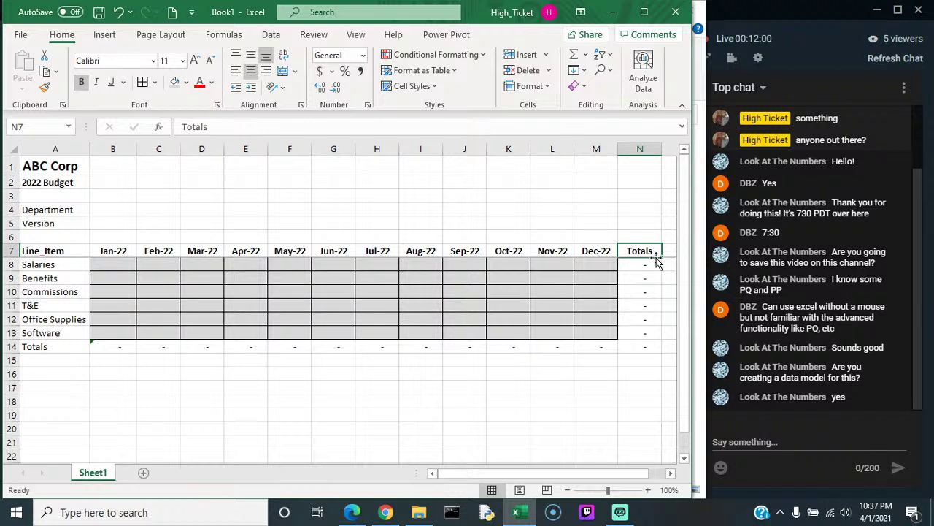
# Step: Remove bold from N7:N14 and bold the Totals row label in A14
pyautogui.moveTo(636, 251); pyautogui.dragTo(640, 343)
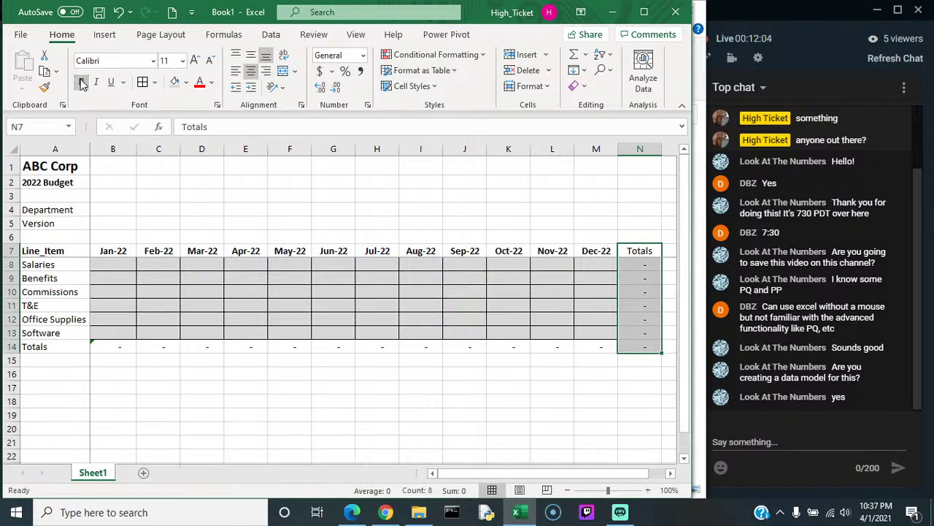
pyautogui.click(39, 346)
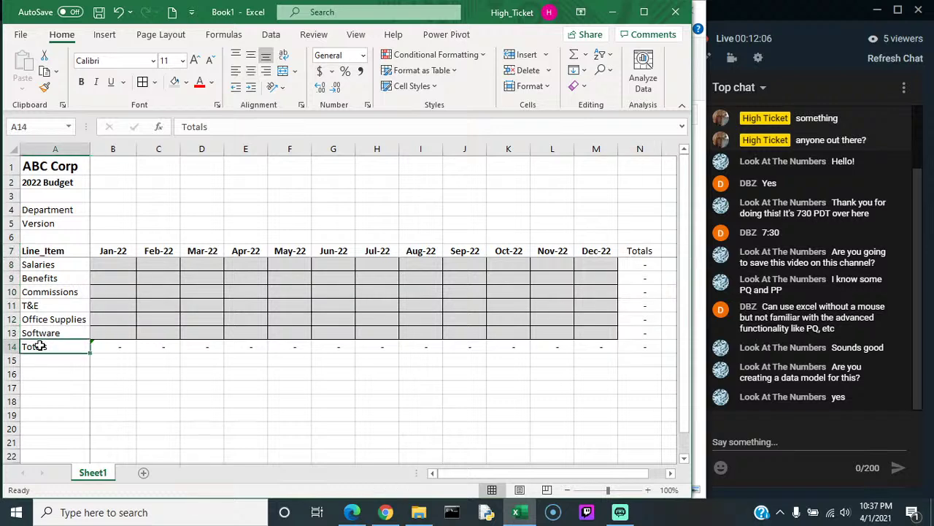
pyautogui.click(83, 82)
# Step: Save the workbook as "Budget 22 - Sales v1" in Documents > High_Ticket > 210401 > Budget 2022 > Cost Centers
pyautogui.click(99, 12)
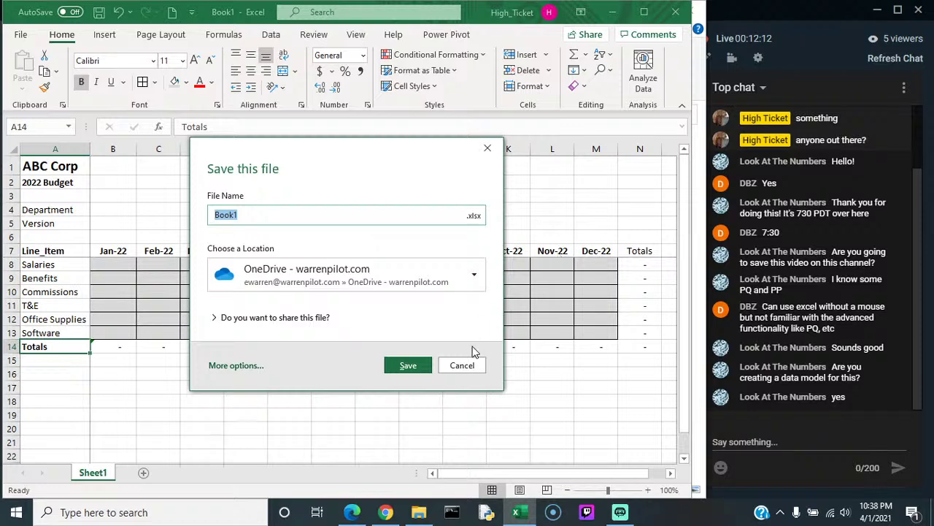
pyautogui.click(458, 363)
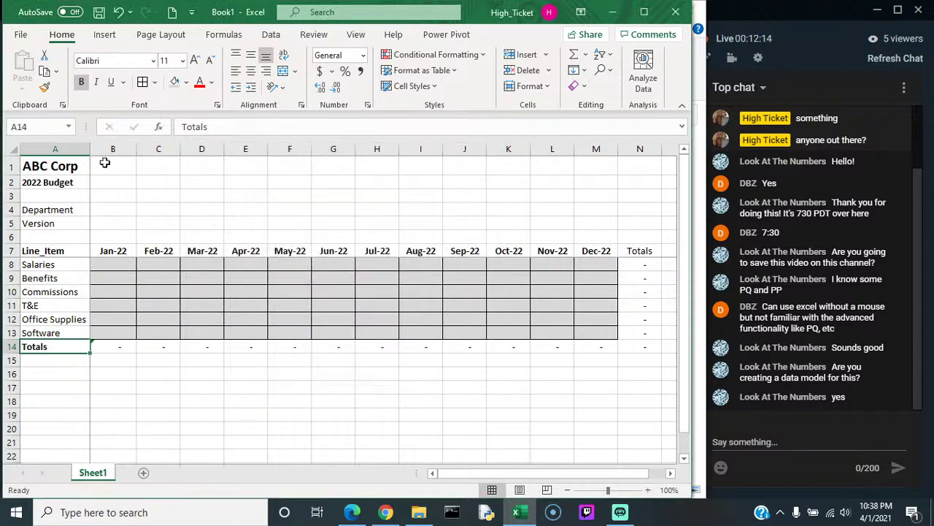
pyautogui.click(22, 35)
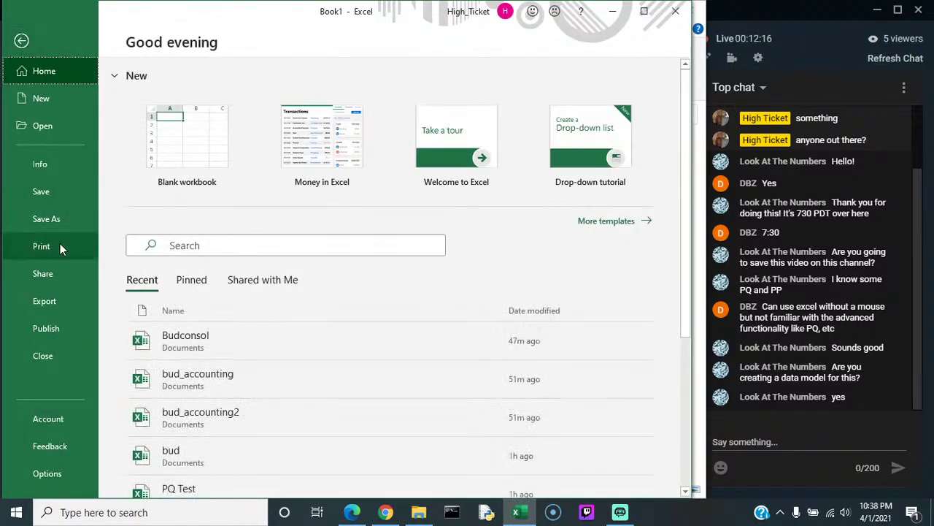
pyautogui.click(46, 219)
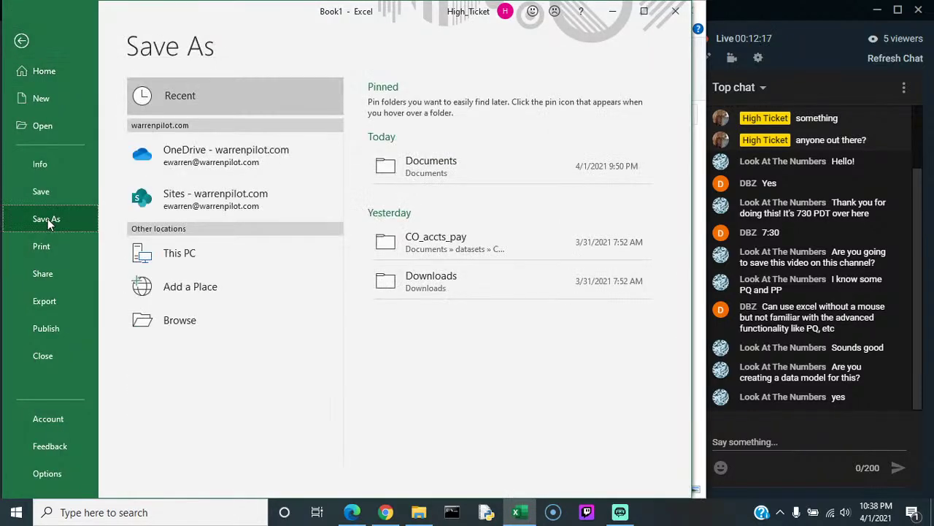
pyautogui.click(204, 326)
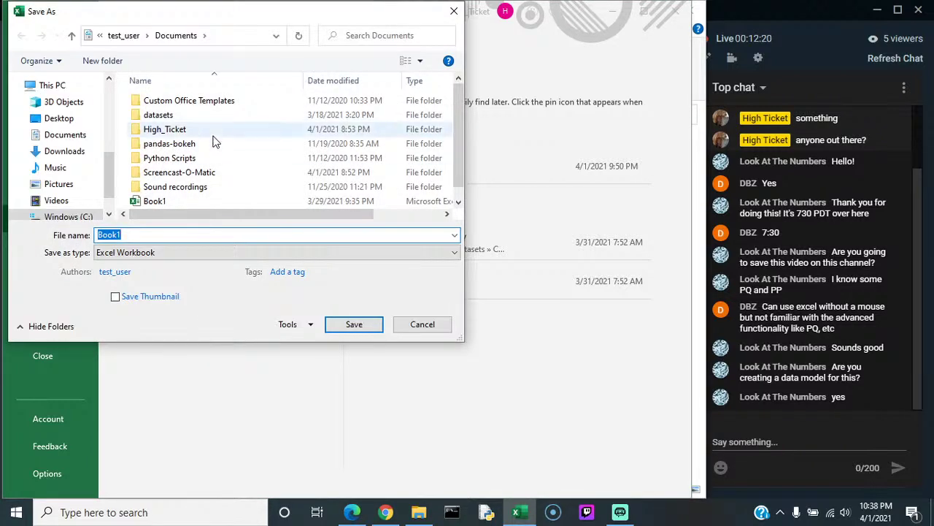
pyautogui.doubleClick(160, 129)
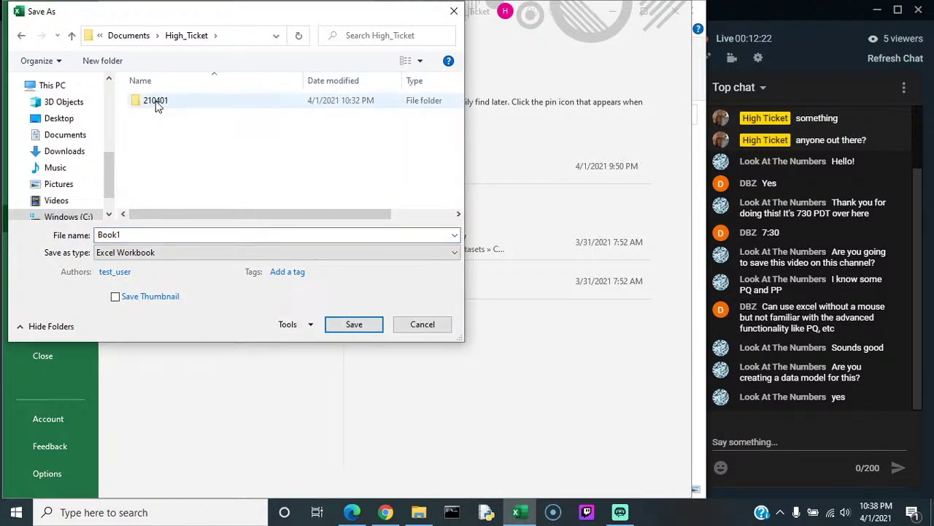
pyautogui.doubleClick(155, 101)
pyautogui.doubleClick(155, 101)
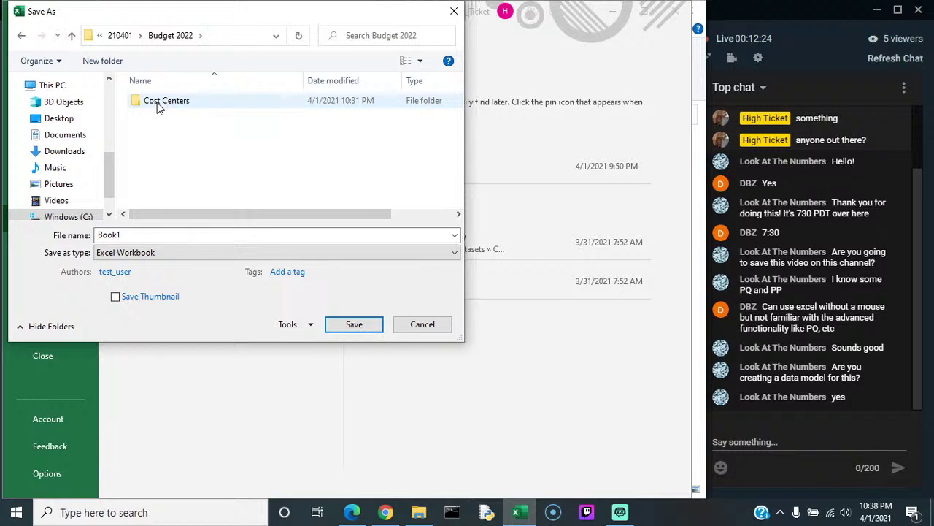
pyautogui.doubleClick(160, 103)
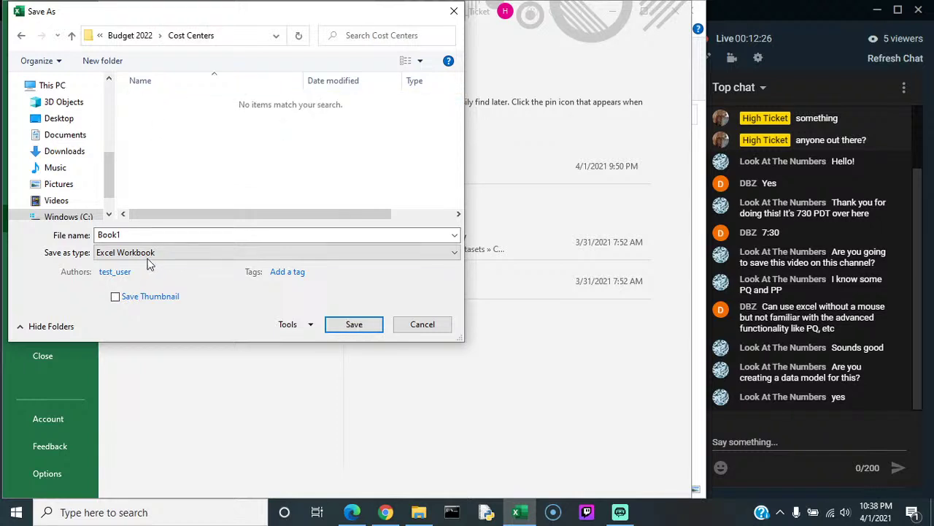
pyautogui.doubleClick(126, 235)
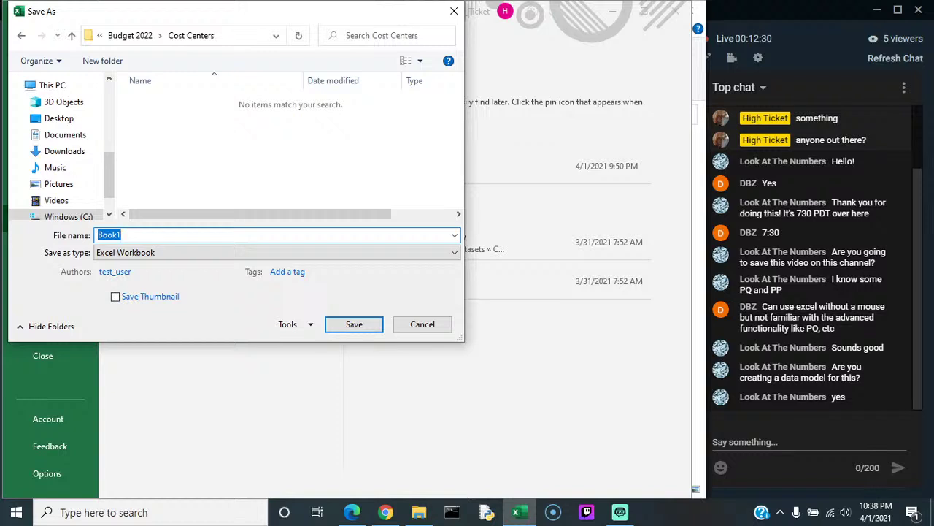
pyautogui.write('Budget 22 - Sales v1')
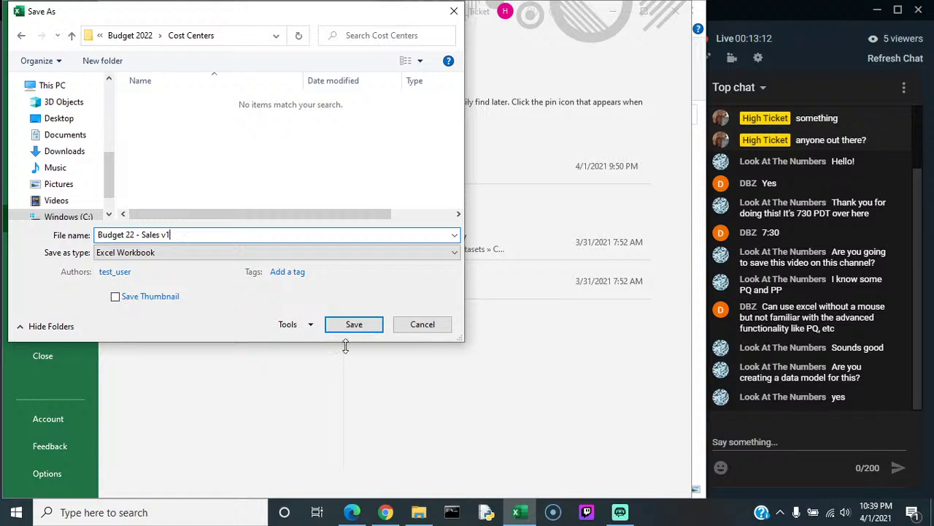
pyautogui.click(356, 326)
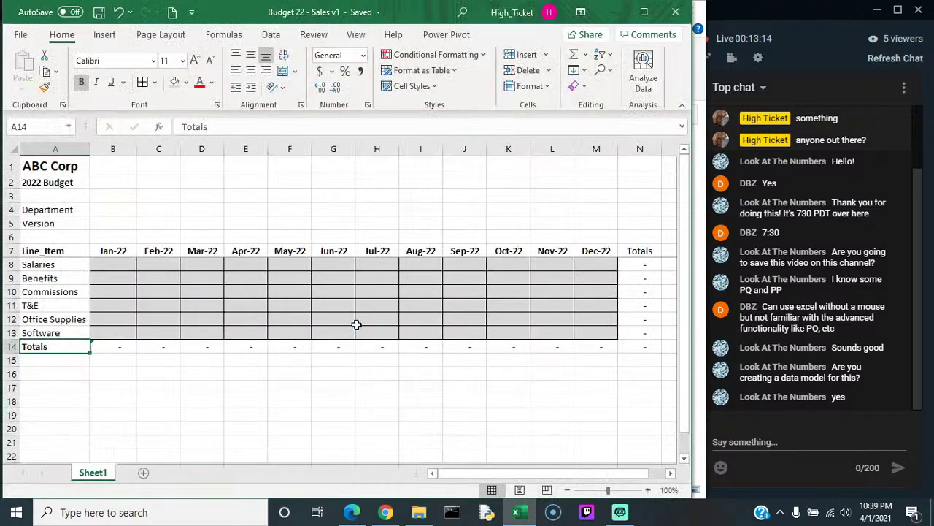
# Step: Enter Sales as the department in B4 and r1 as the version in B5
pyautogui.click(64, 211)
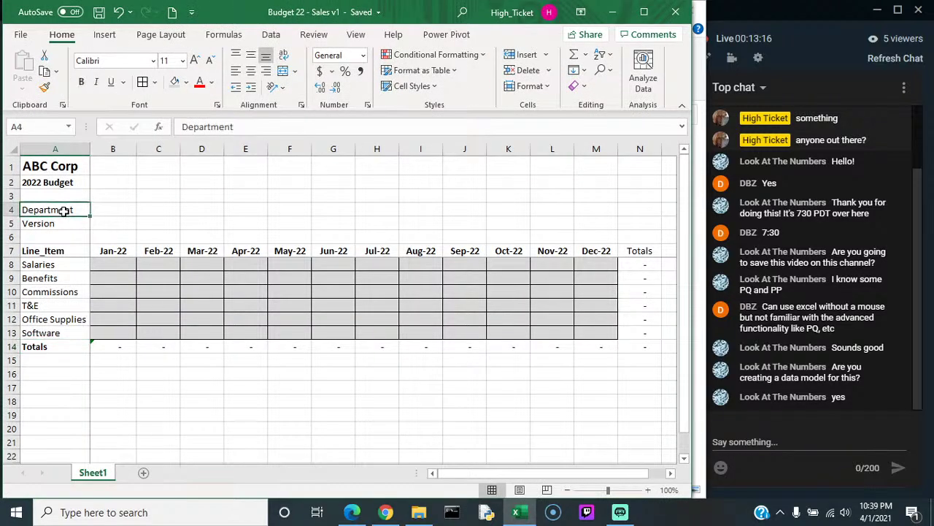
pyautogui.press('Right')
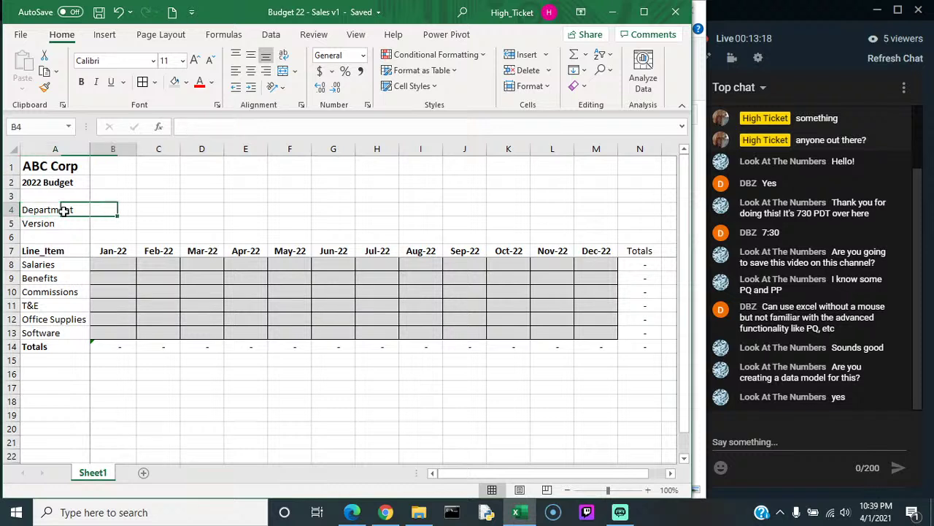
pyautogui.write('Sales')
pyautogui.press('Return')
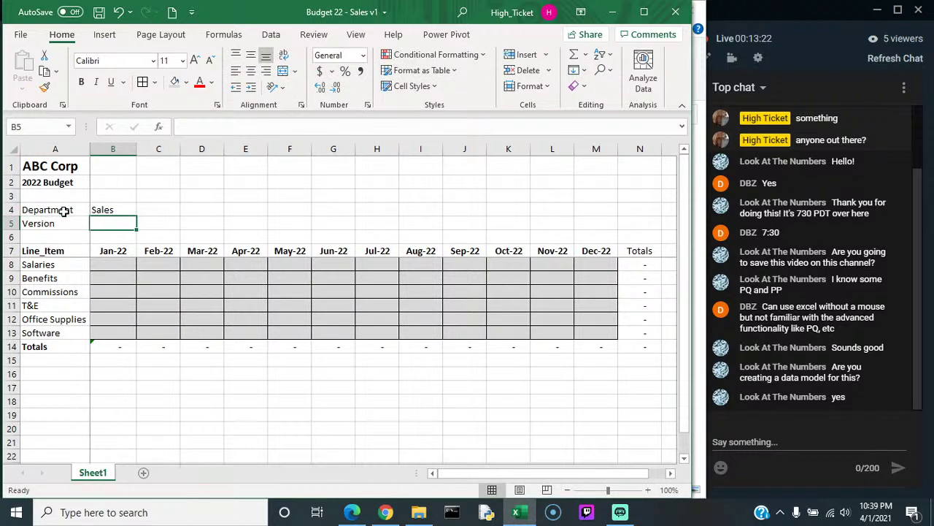
pyautogui.write('r1')
pyautogui.press('Return')
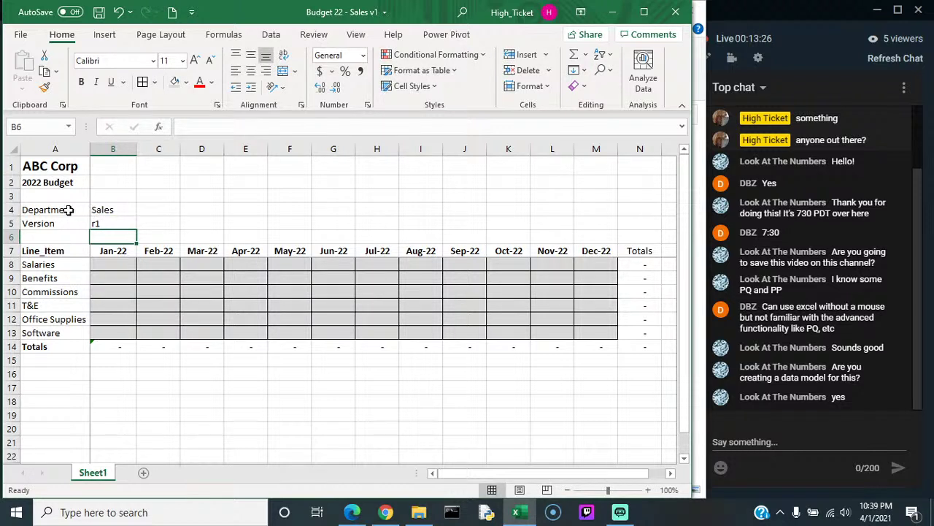
# Step: Bold the Department and Version labels in A4:A5
pyautogui.moveTo(68, 209); pyautogui.dragTo(68, 221)
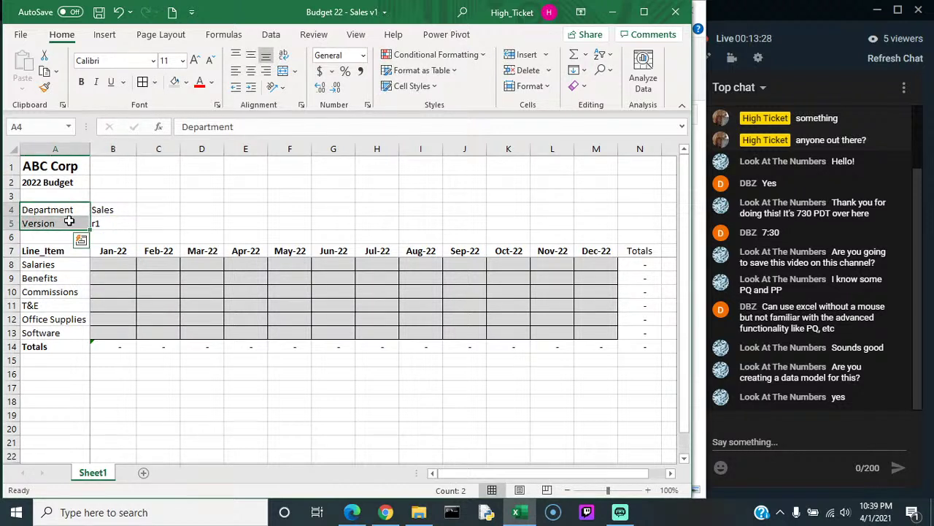
pyautogui.hotkey('ctrl', 'b')
pyautogui.click(194, 240)
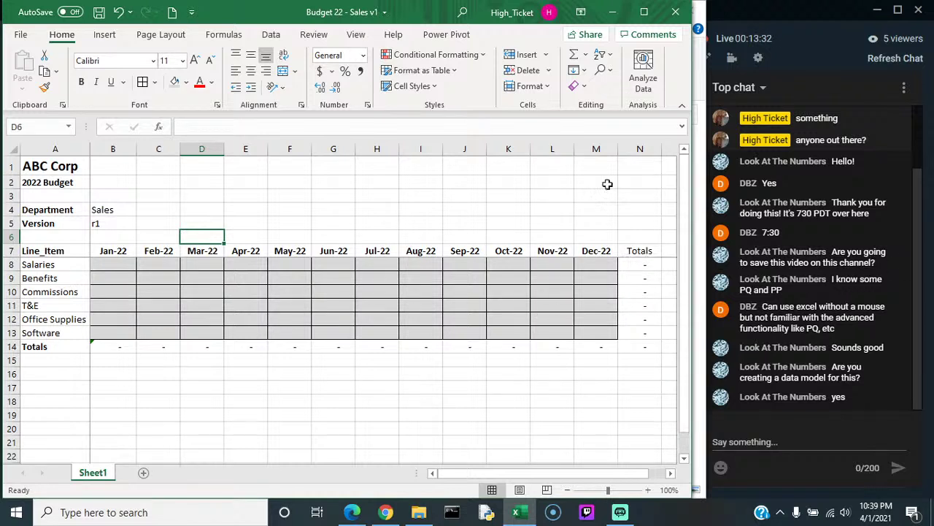
# Step: Save the workbook and define an editable range titled Budget_Input_Range covering the monthly input cells B8:M13
pyautogui.click(99, 13)
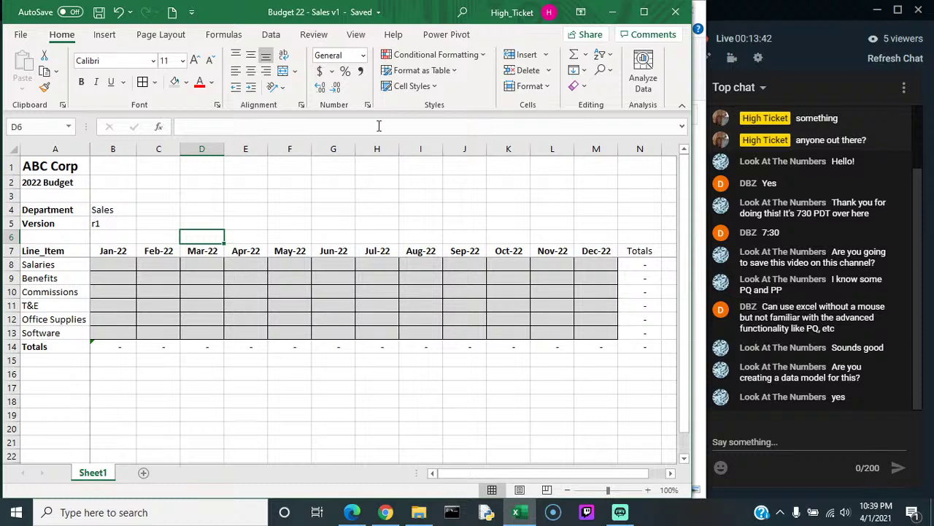
pyautogui.click(353, 35)
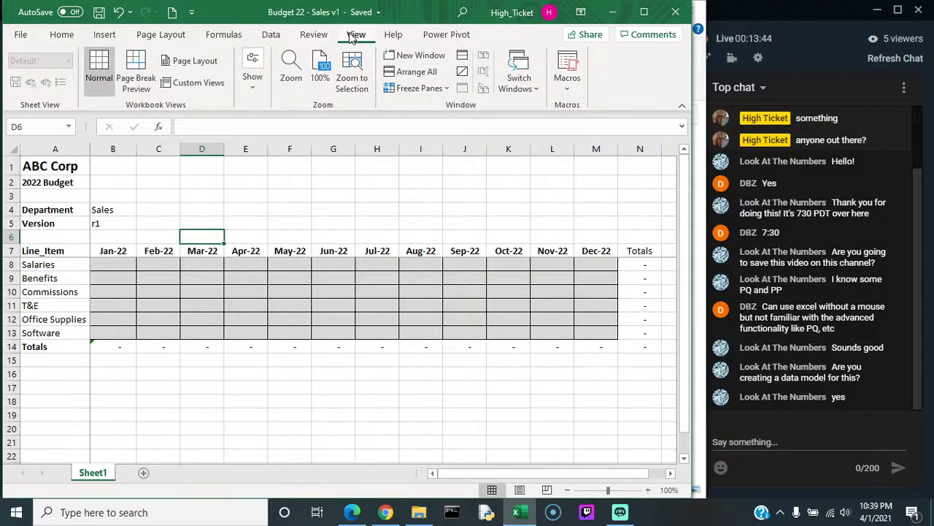
pyautogui.click(313, 35)
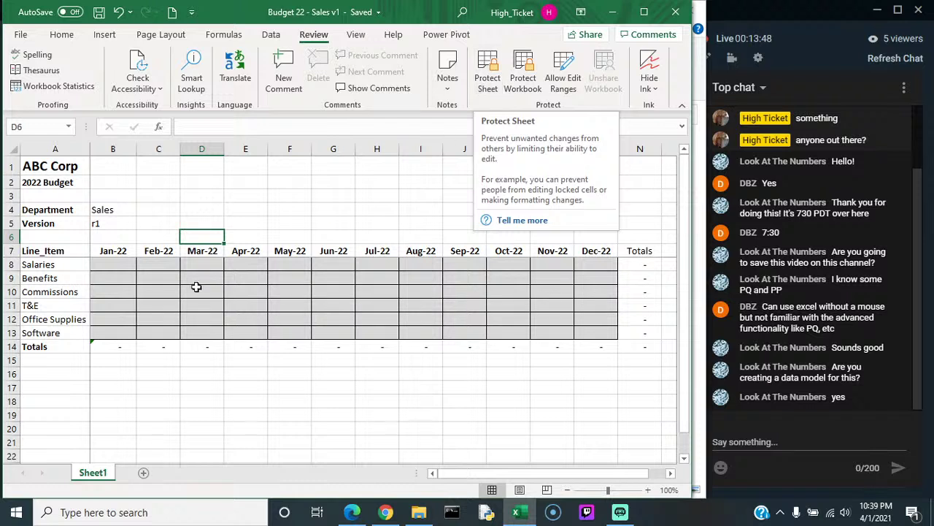
pyautogui.moveTo(117, 265); pyautogui.dragTo(582, 330)
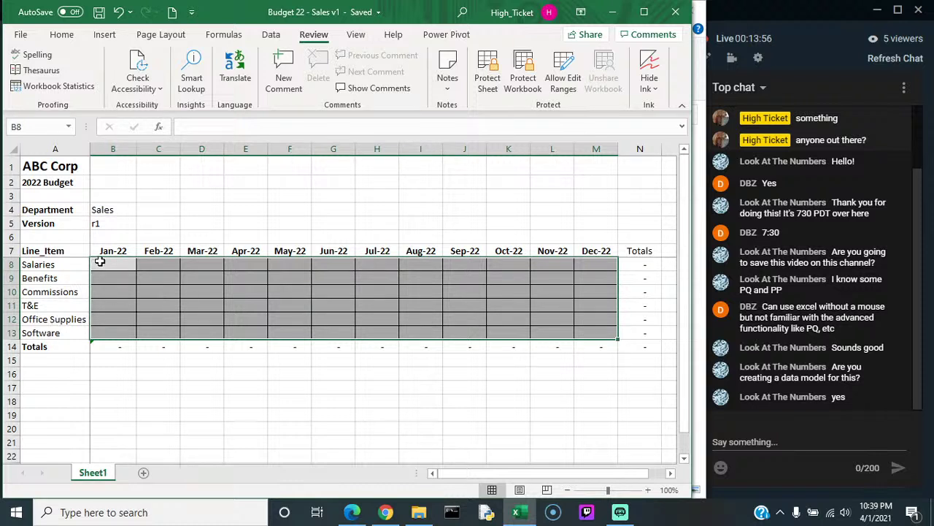
pyautogui.moveTo(97, 261); pyautogui.dragTo(603, 335)
pyautogui.click(564, 73)
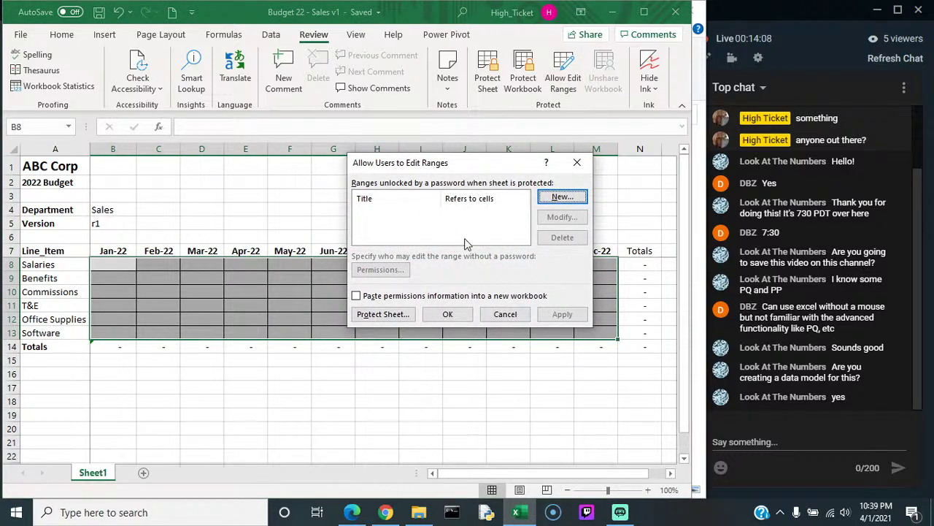
pyautogui.click(562, 197)
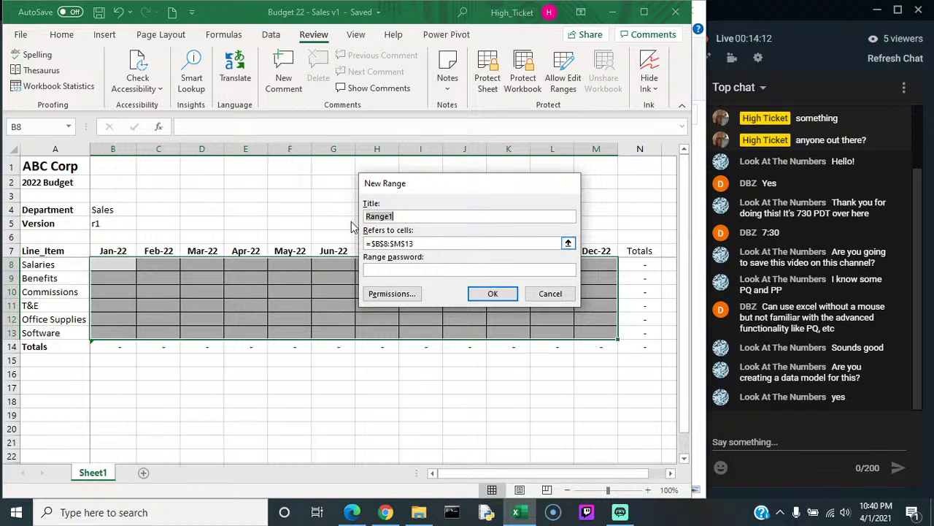
pyautogui.write('B')
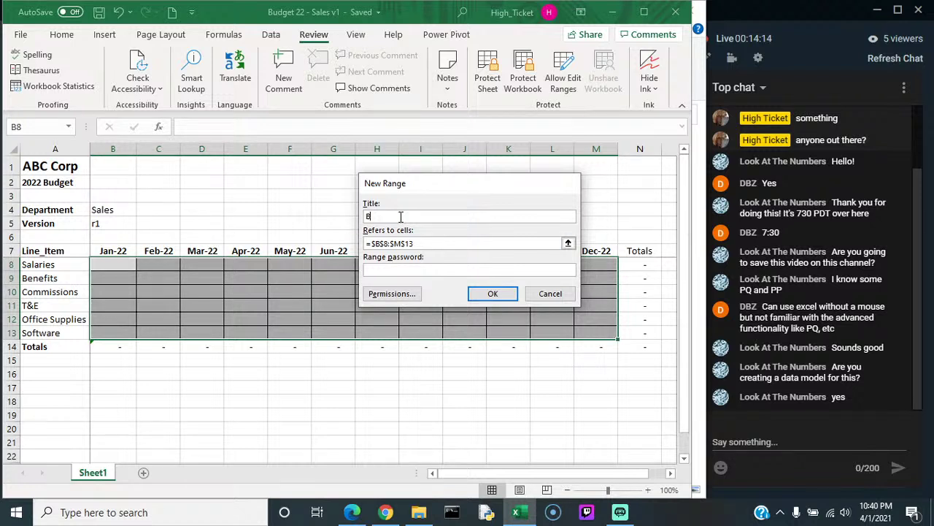
pyautogui.write('udget_Input_Range')
pyautogui.click(492, 294)
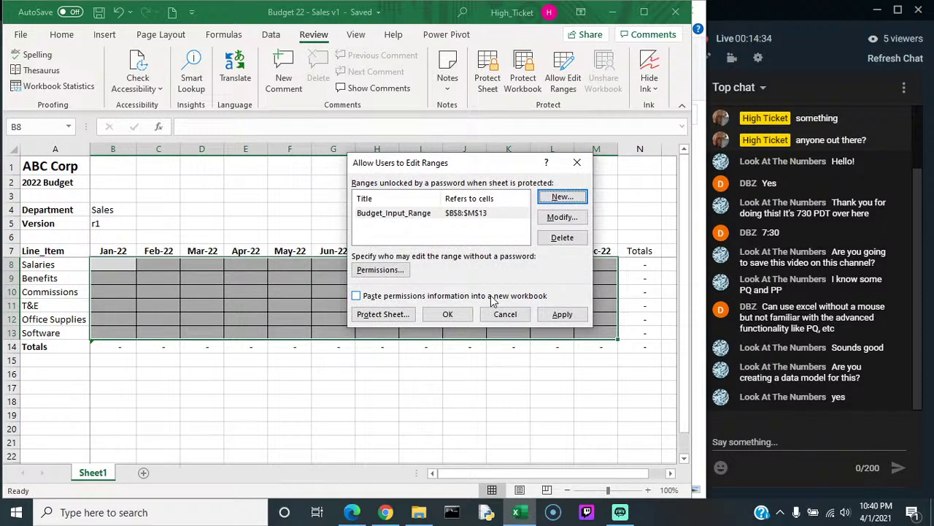
# Step: Apply the editable range and protect the sheet without a password, keeping the default user permissions
pyautogui.click(576, 315)
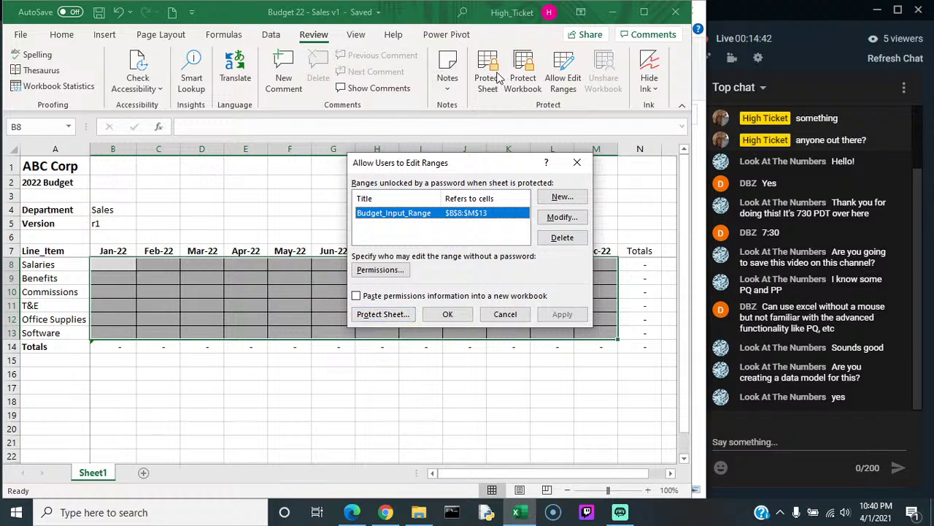
pyautogui.click(370, 318)
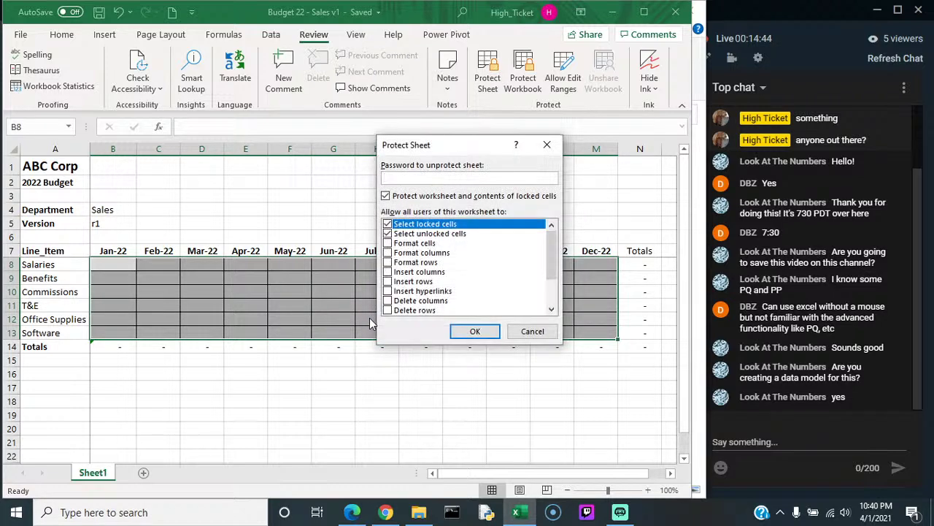
pyautogui.click(473, 331)
# Step: Test the sheet protection by trying to clear row 5 and edit the department in B4
pyautogui.click(4, 223)
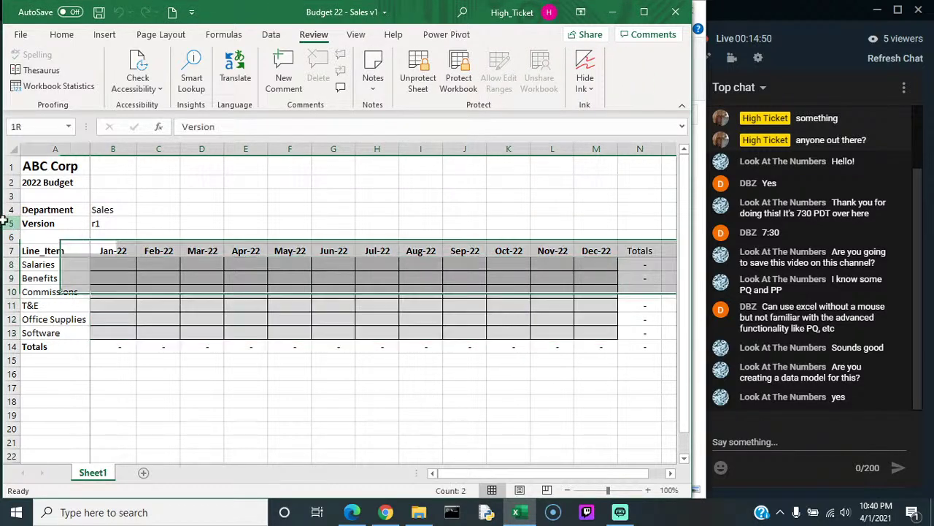
pyautogui.press('Delete')
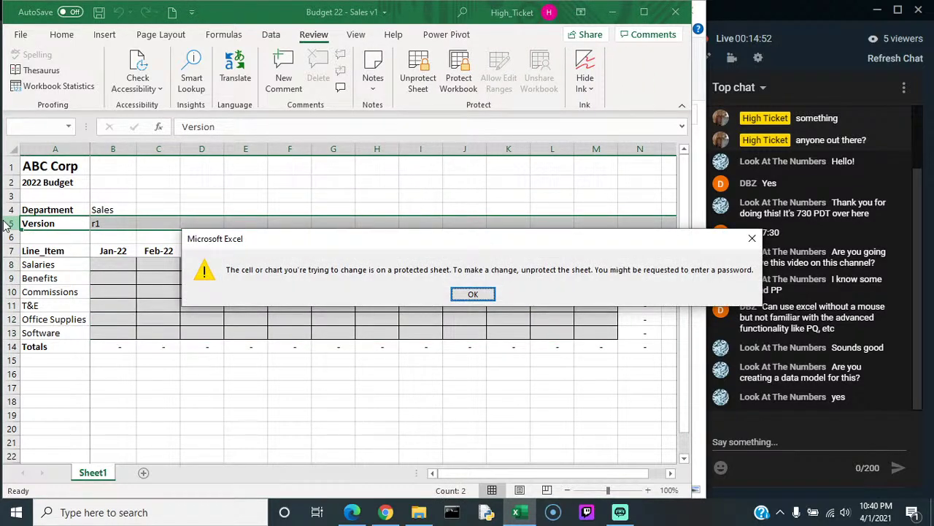
pyautogui.click(464, 293)
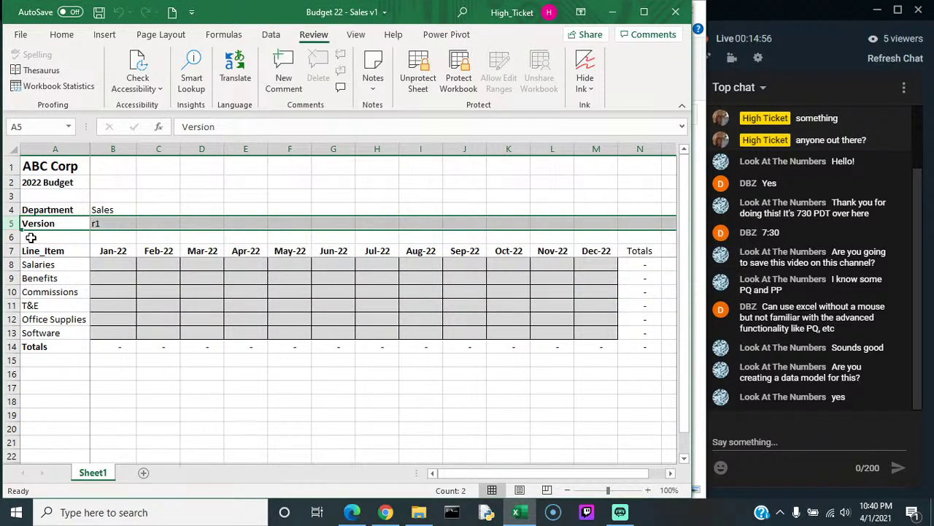
pyautogui.doubleClick(92, 210)
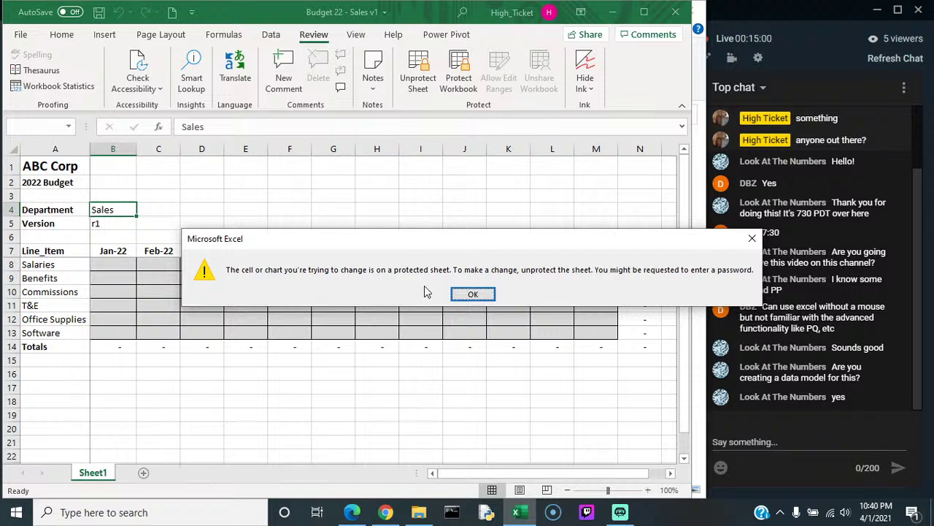
pyautogui.click(470, 293)
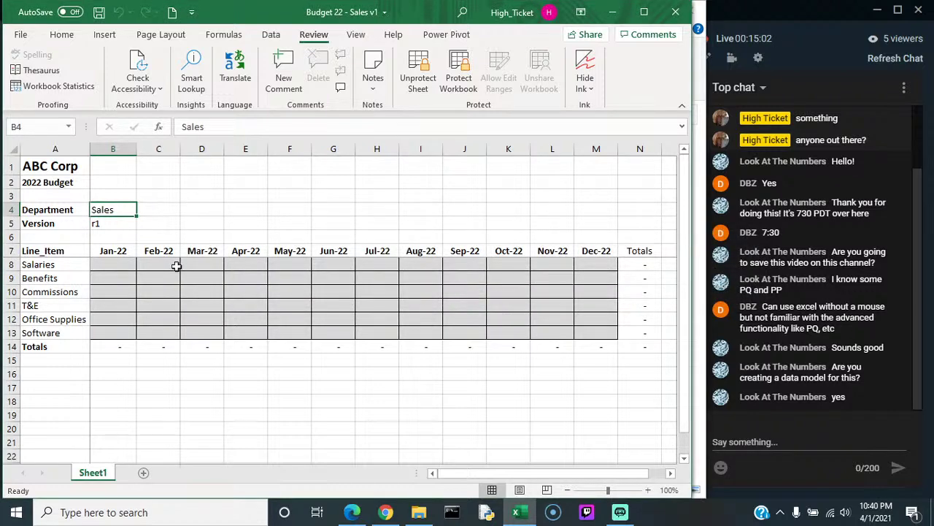
# Step: Add a second worksheet and rename the budget sheet Sales
pyautogui.click(143, 473)
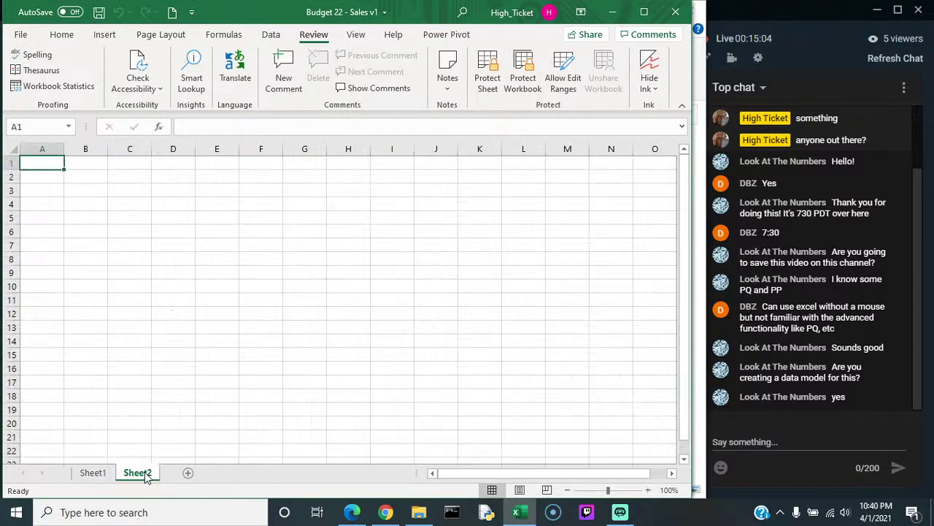
pyautogui.click(89, 474)
pyautogui.doubleClick(85, 475)
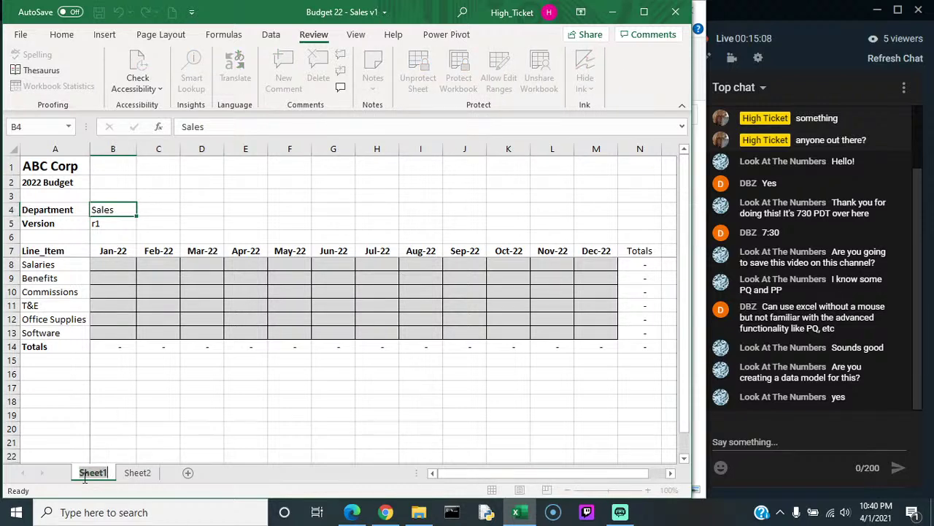
pyautogui.write('Sales')
pyautogui.press('Return')
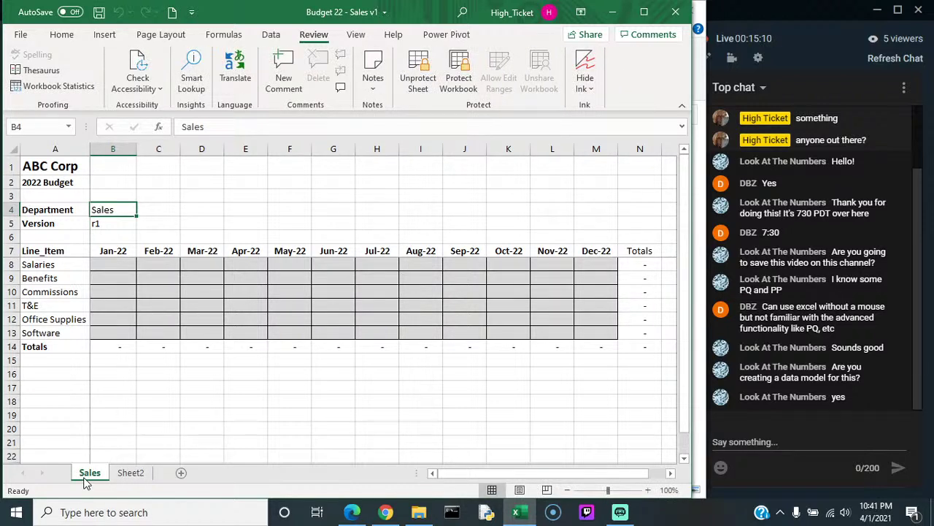
# Step: Rename the new blank worksheet Upload
pyautogui.click(125, 473)
pyautogui.doubleClick(125, 473)
pyautogui.write('Up')
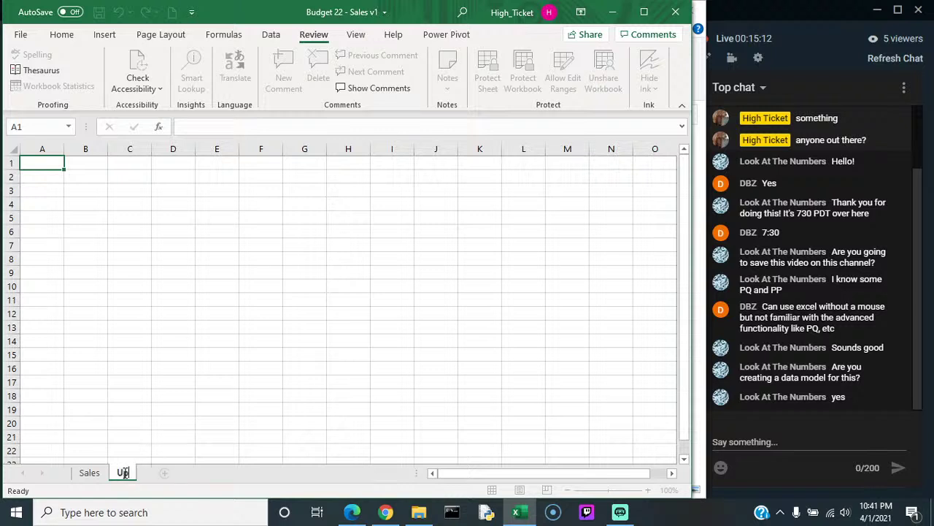
pyautogui.write('loads')
pyautogui.press('BackSpace')
pyautogui.press('BackSpace')
pyautogui.press('BackSpace')
pyautogui.press('BackSpace')
pyautogui.write('oad')
pyautogui.press('Return')
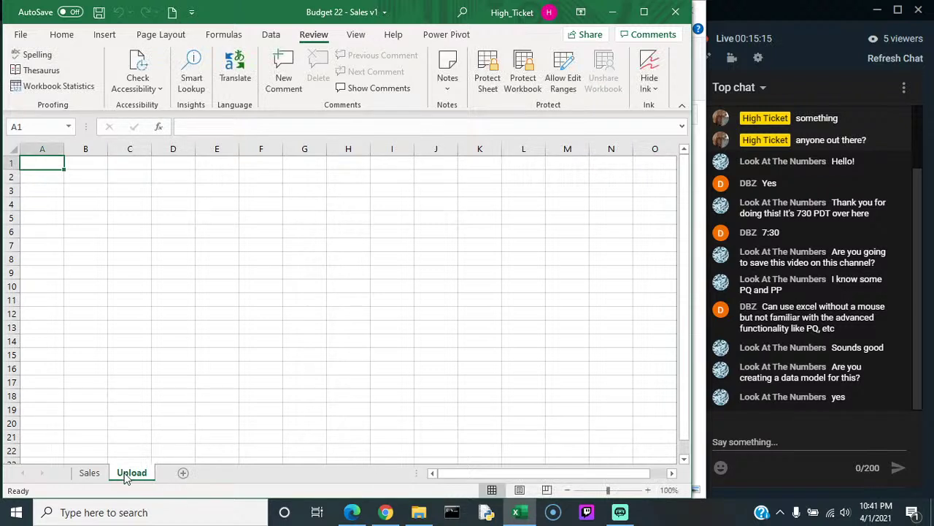
# Step: On the Sales sheet, enter 100 in B8 and =B8+1 in C8, and fill the formula across C8:M13
pyautogui.click(86, 472)
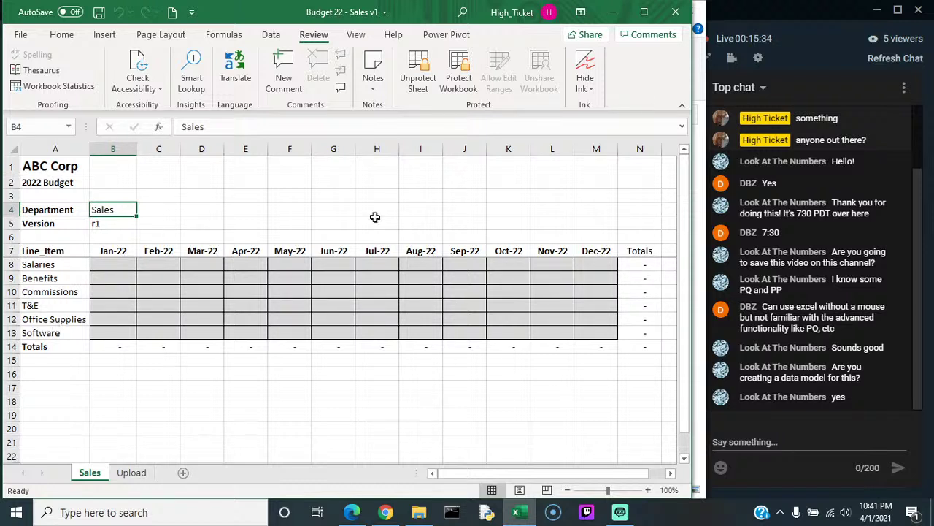
pyautogui.click(117, 261)
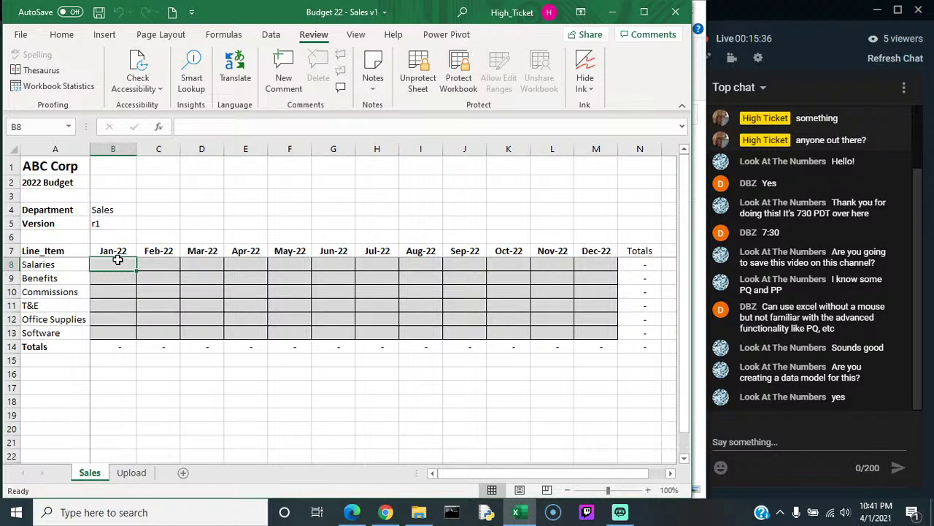
pyautogui.write('100')
pyautogui.hotkey('ctrl', 'Return')
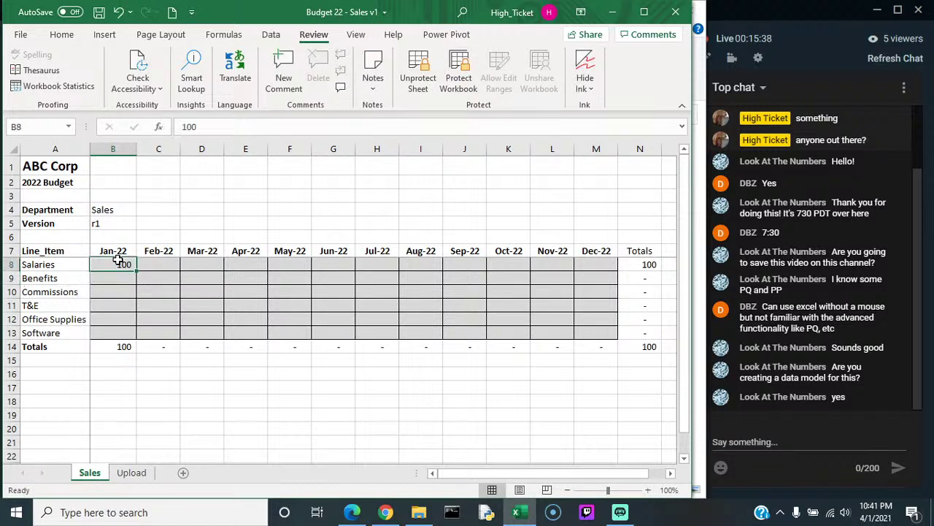
pyautogui.press('Right')
pyautogui.write('=')
pyautogui.press('Left')
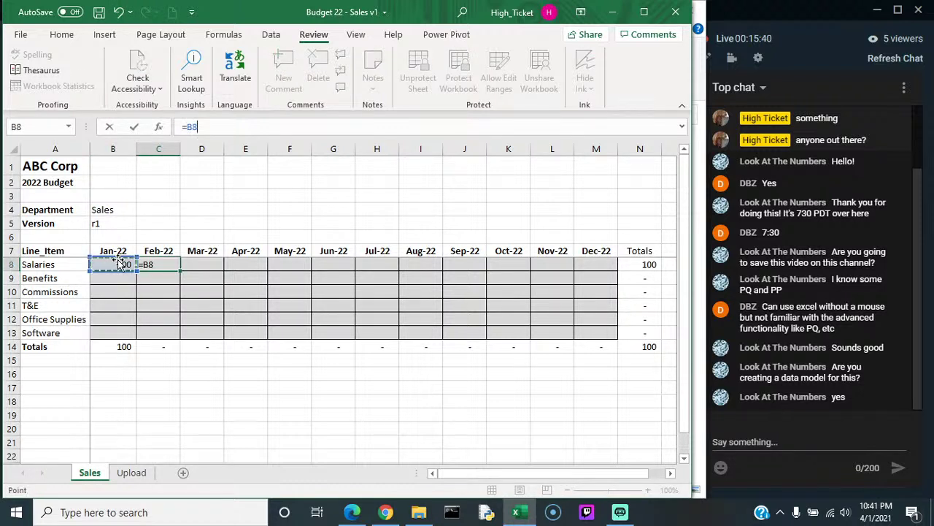
pyautogui.write('+1')
pyautogui.press('Return')
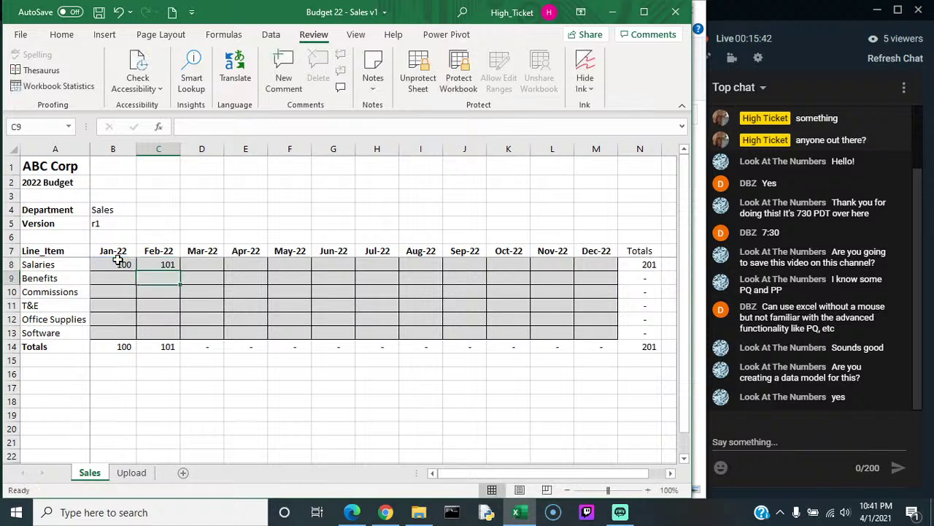
pyautogui.click(170, 264)
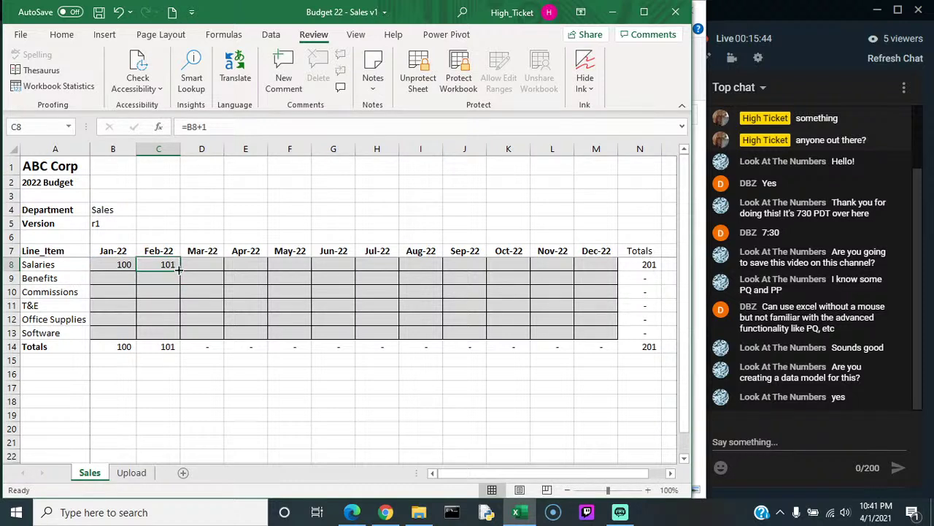
pyautogui.moveTo(178, 269); pyautogui.dragTo(614, 334)
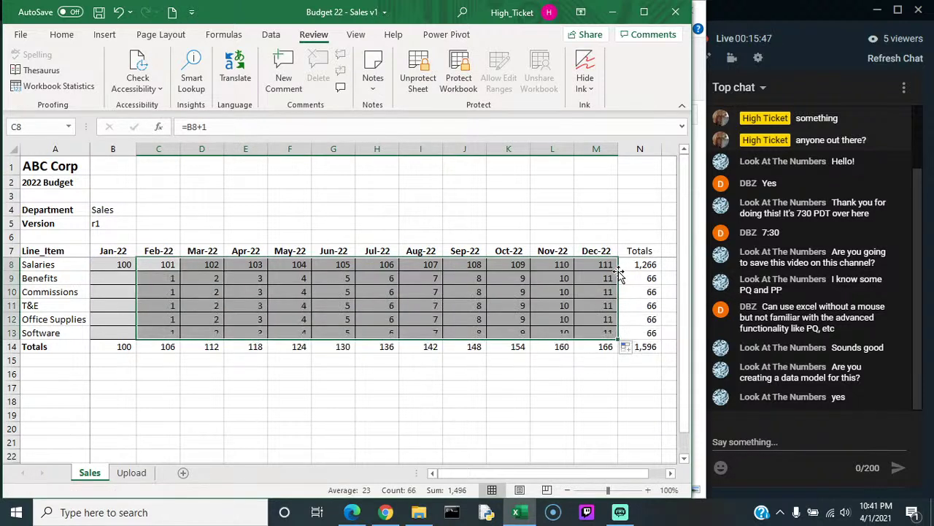
# Step: Enter =B8+1 in the January Benefits cell B9 and fill it down to the Software row
pyautogui.click(106, 278)
pyautogui.write('=')
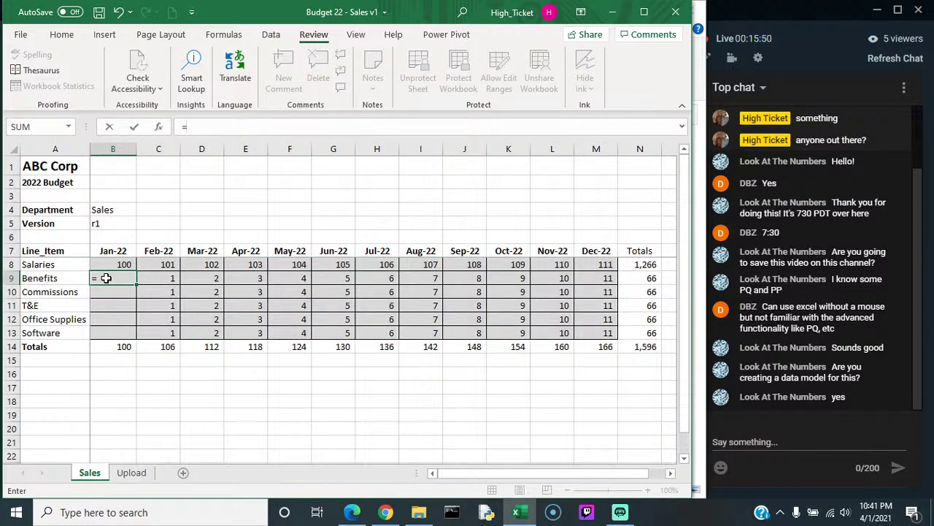
pyautogui.press('Up')
pyautogui.write('+1')
pyautogui.press('Return')
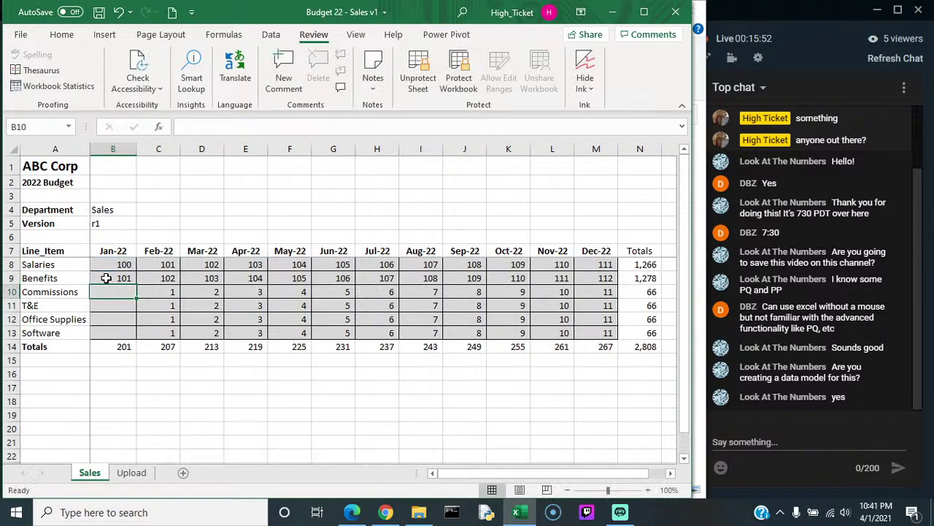
pyautogui.click(111, 278)
pyautogui.doubleClick(137, 284)
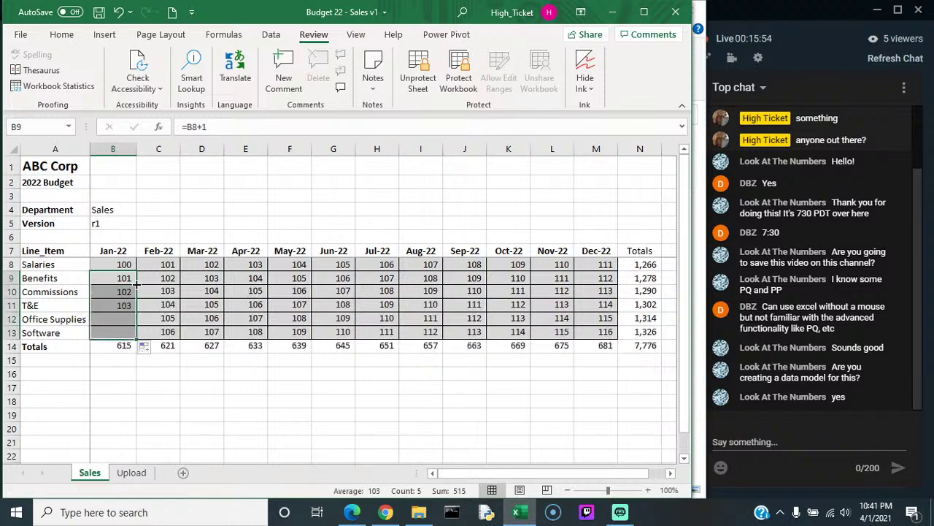
# Step: Inspect the check formula in O15 against the filled test amounts
pyautogui.moveTo(476, 471); pyautogui.dragTo(666, 474)
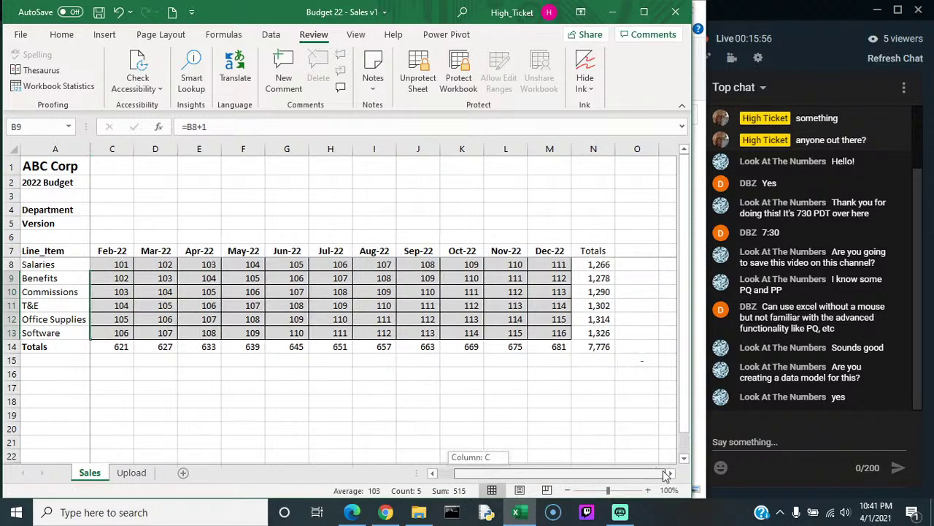
pyautogui.doubleClick(638, 362)
pyautogui.click(638, 362)
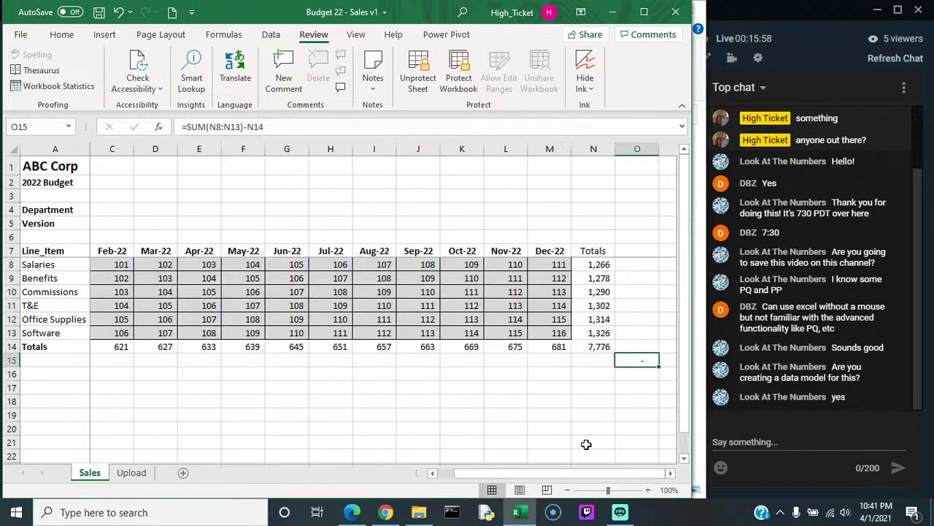
# Step: Clear the test amounts from B8:M13 and switch to the Upload sheet
pyautogui.moveTo(555, 333); pyautogui.dragTo(125, 265)
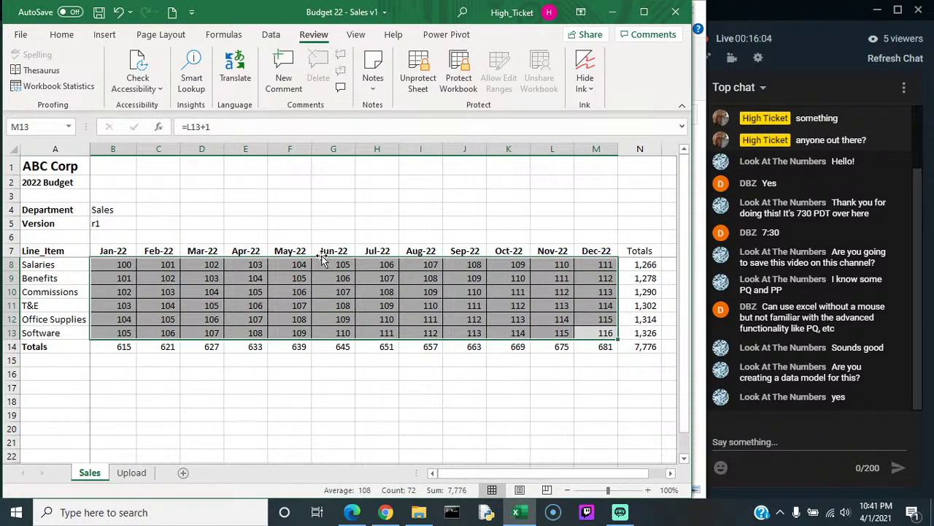
pyautogui.press('Delete')
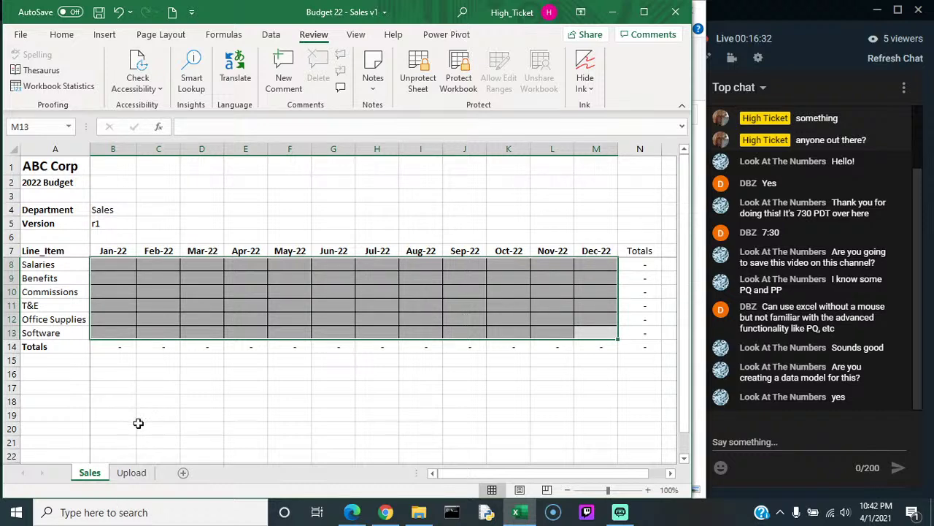
pyautogui.click(132, 473)
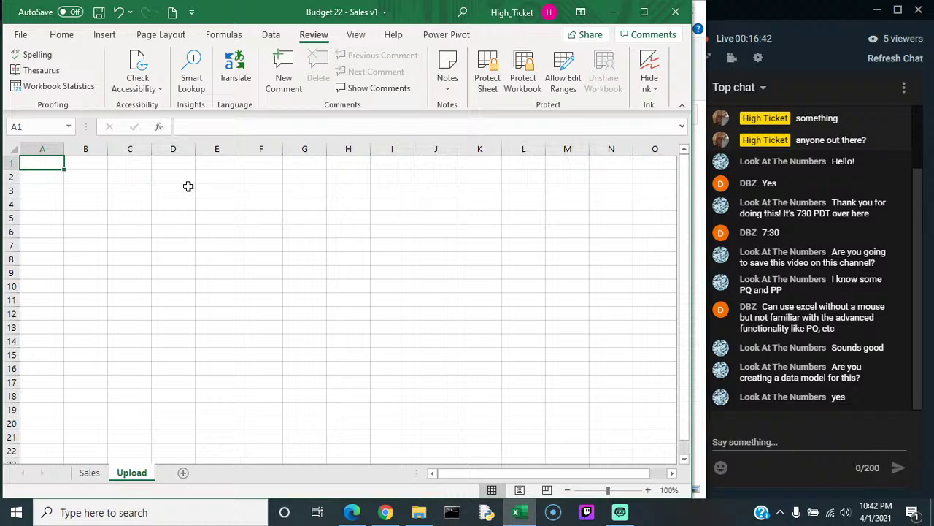
# Step: Enter the header budgetYear in A1 of the Upload sheet and autofit column A to it
pyautogui.write('budget')
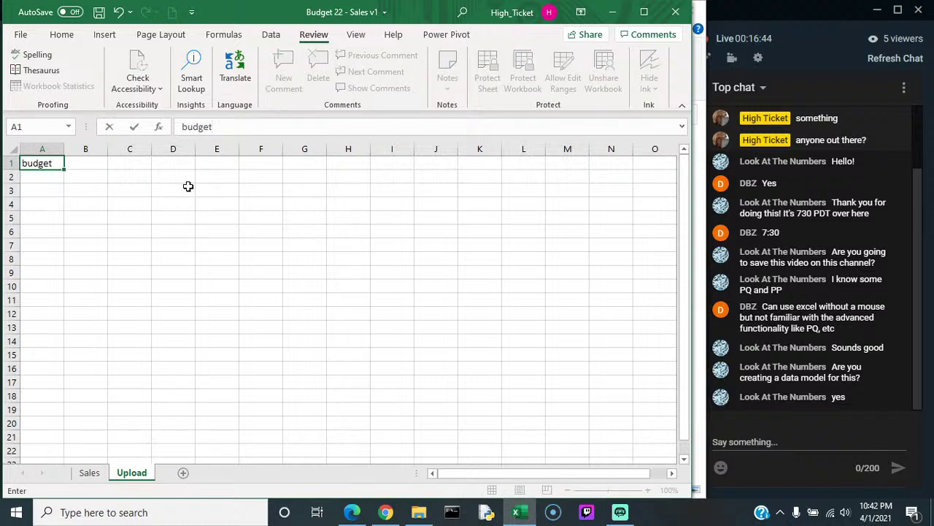
pyautogui.write('Year')
pyautogui.press('Return')
pyautogui.press('Up')
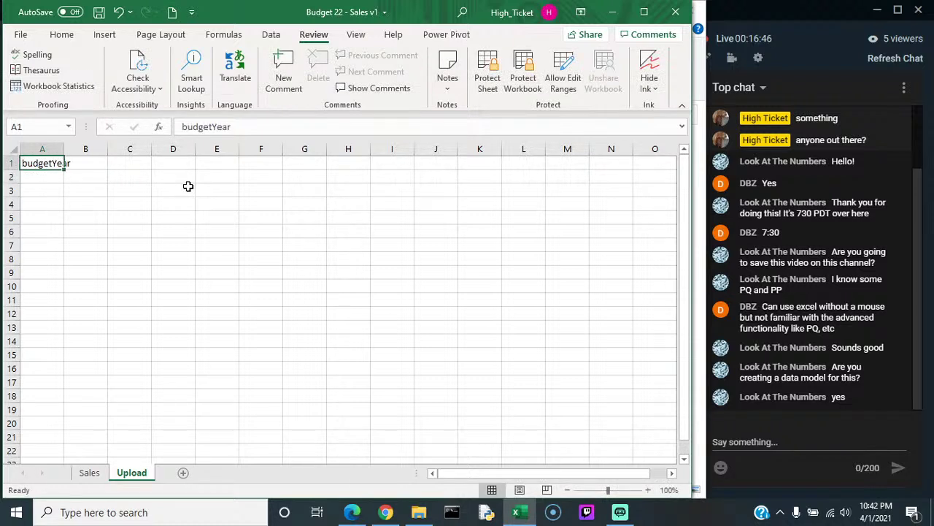
pyautogui.doubleClick(66, 150)
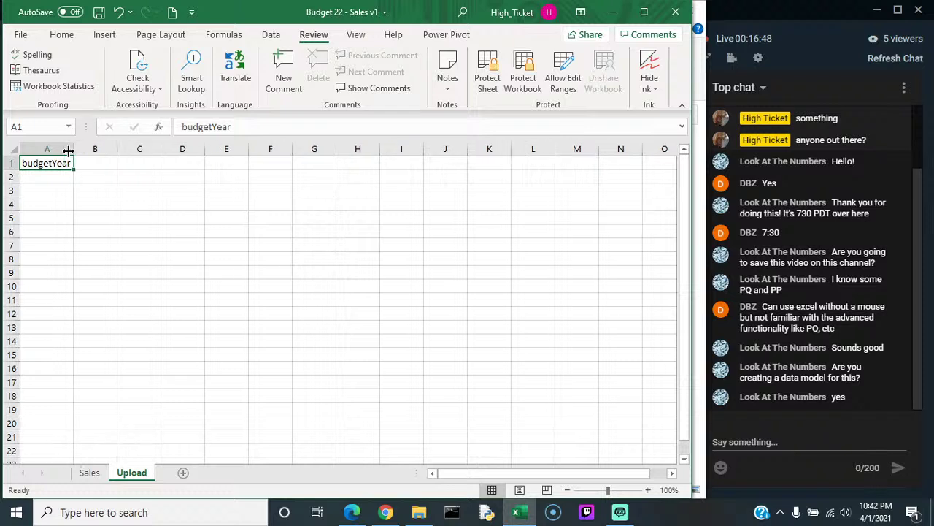
pyautogui.click(106, 164)
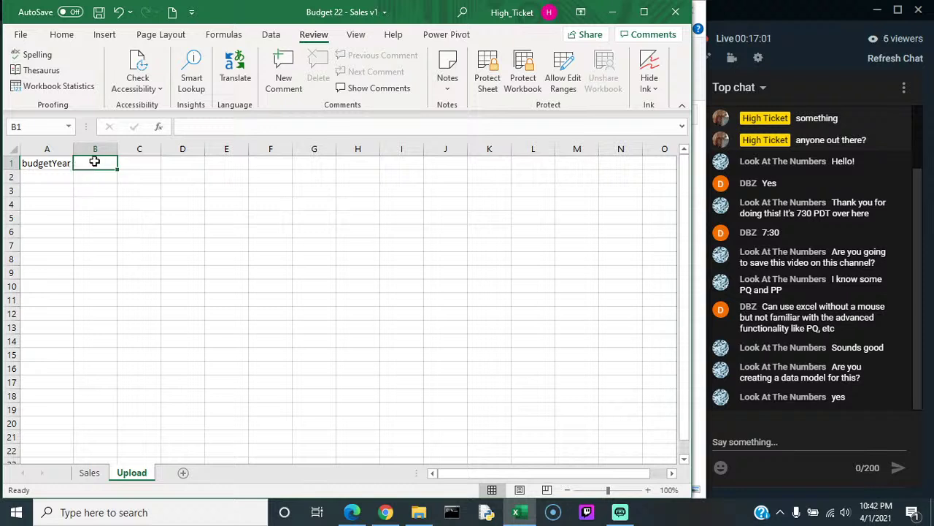
# Step: Enter the year 2022 in A2 under the budgetYear header
pyautogui.click(48, 177)
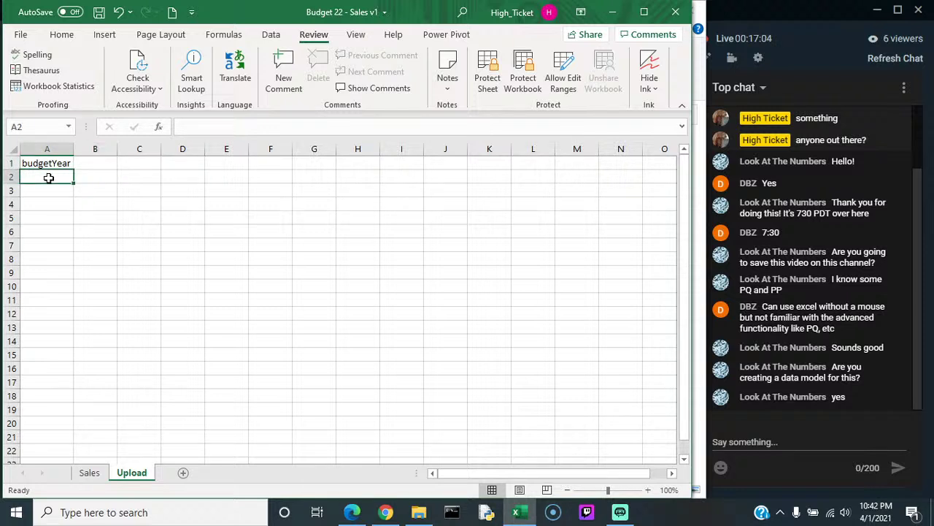
pyautogui.write('=')
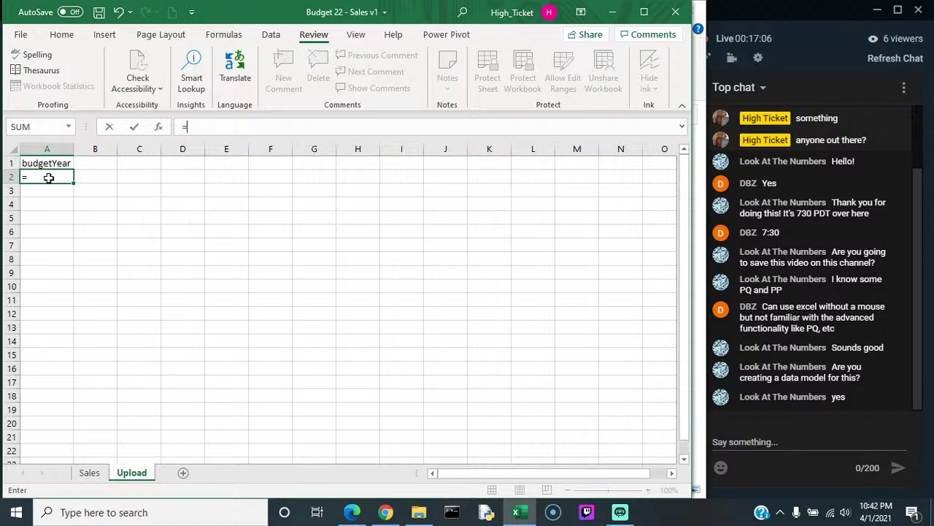
pyautogui.press('BackSpace')
pyautogui.write('2022')
pyautogui.press('Return')
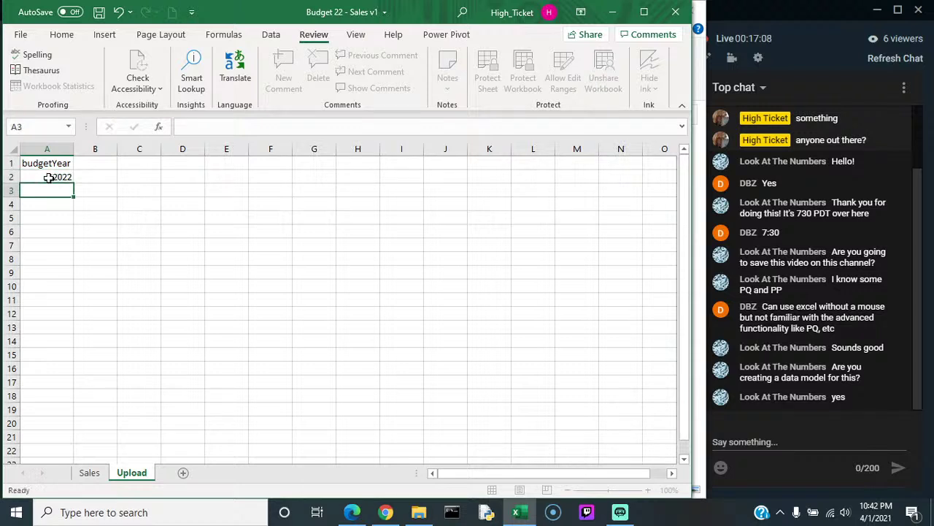
# Step: Enter the header budgetVersion in B1 of the Upload sheet
pyautogui.press('Up')
pyautogui.press('Up')
pyautogui.press('Right')
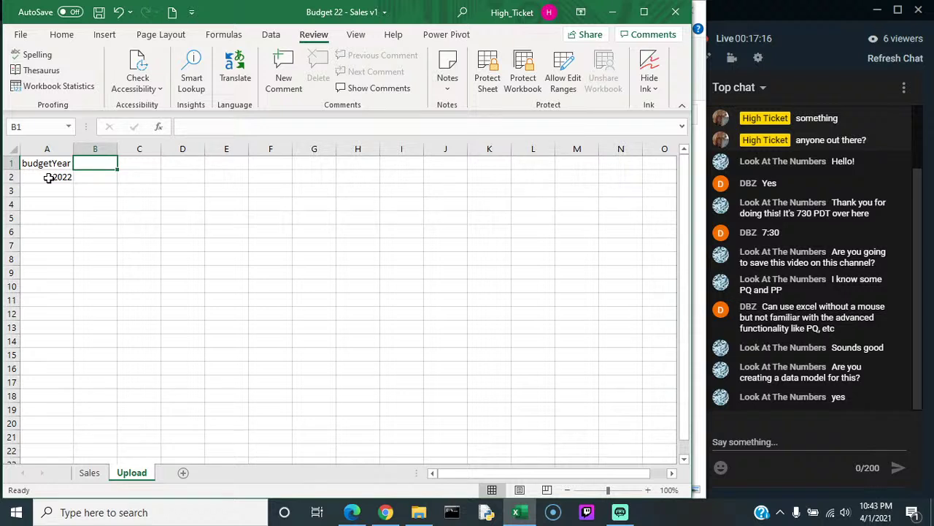
pyautogui.write('B')
pyautogui.press('BackSpace')
pyautogui.write('budge')
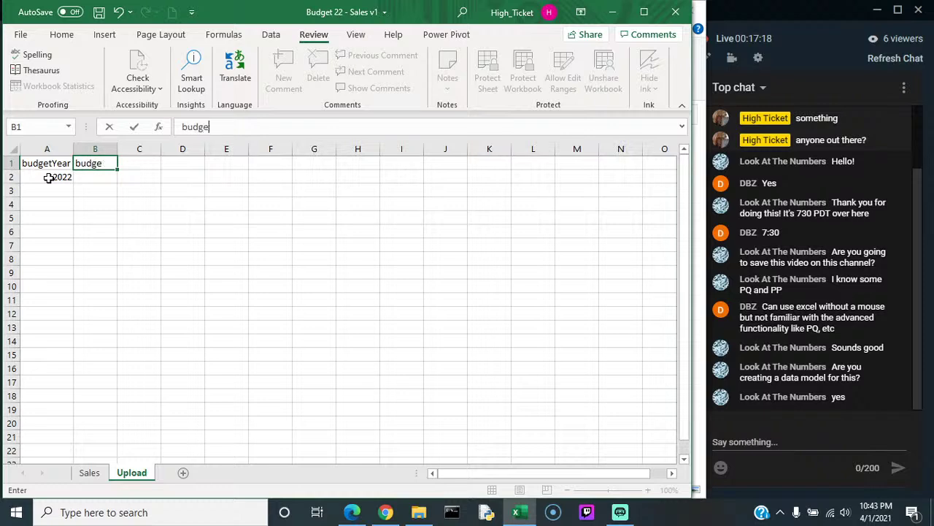
pyautogui.write('tVersion')
pyautogui.press('Return')
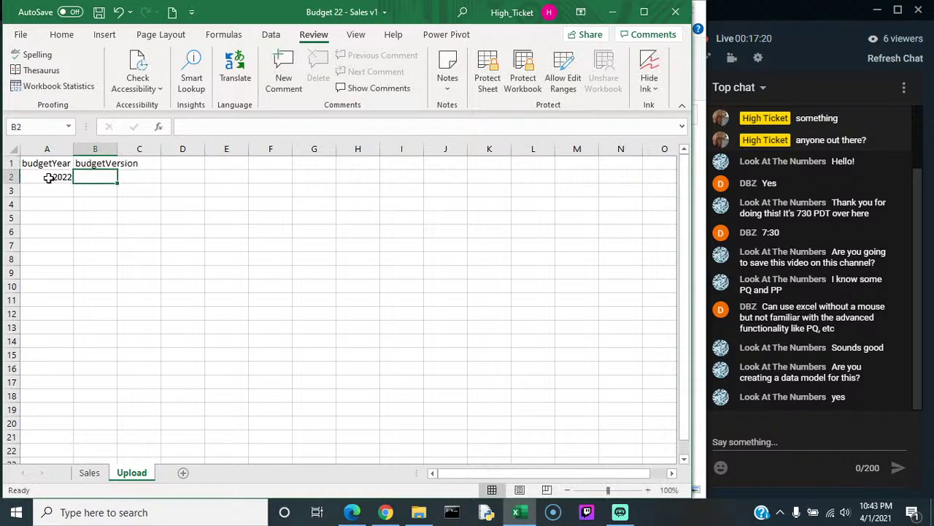
# Step: Link B2 to the Version cell on the Sales sheet with =Sales!B5
pyautogui.write('=')
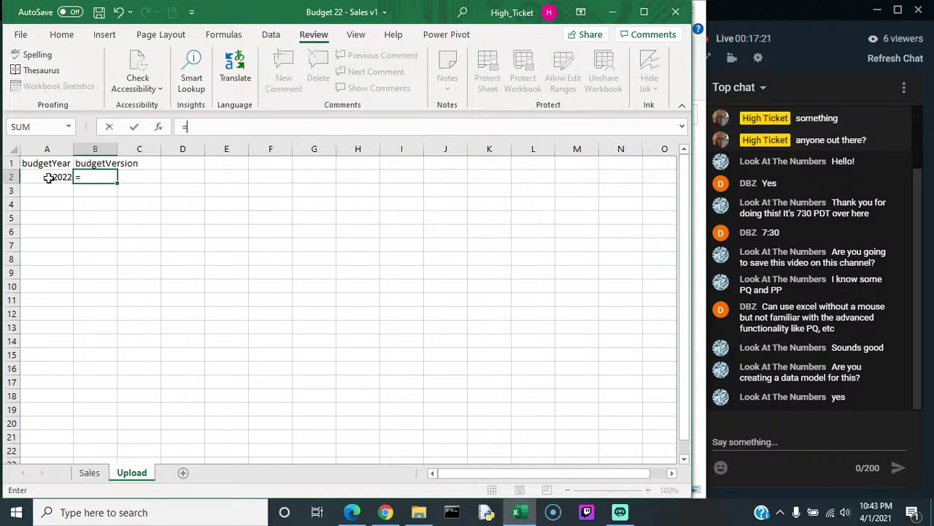
pyautogui.click(86, 473)
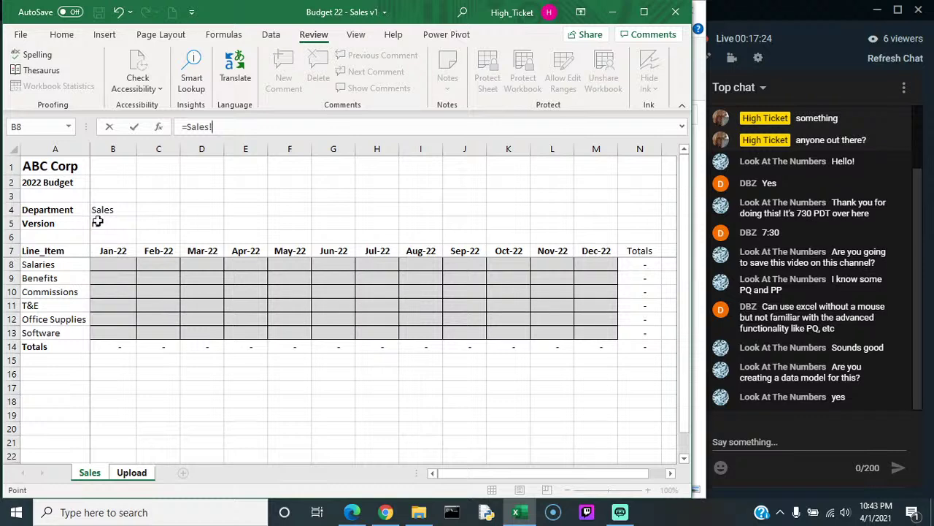
pyautogui.click(99, 224)
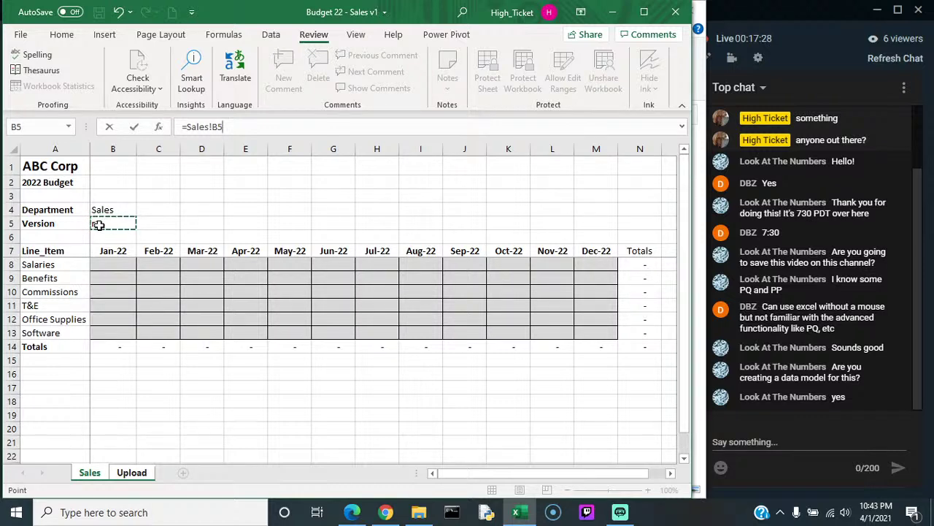
pyautogui.press('Return')
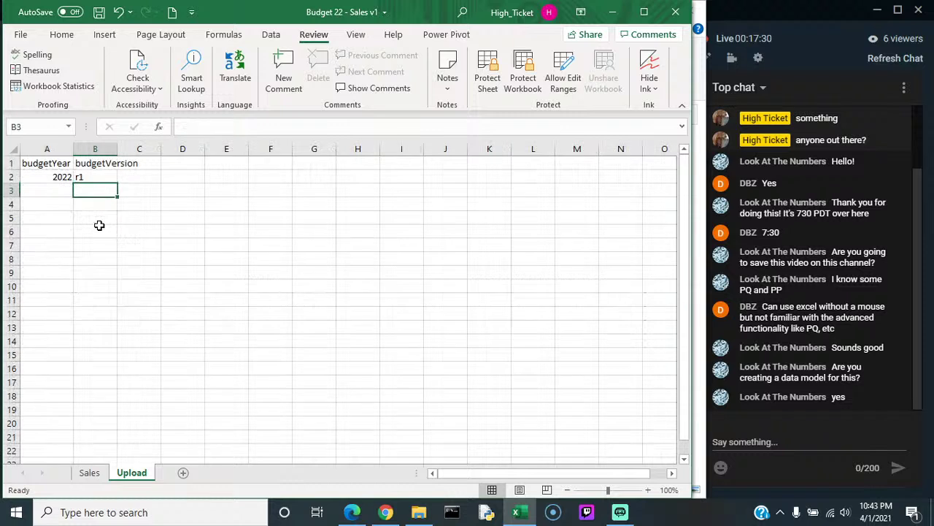
# Step: Try filling the relative B2 formula down several rows, and clear the copies from B3:B7
pyautogui.click(106, 175)
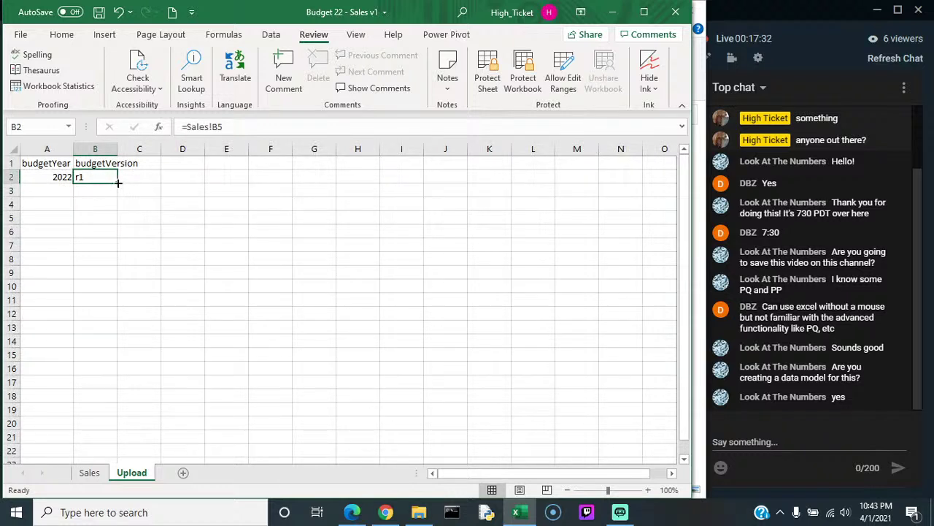
pyautogui.moveTo(118, 183); pyautogui.dragTo(120, 233)
pyautogui.moveTo(98, 188); pyautogui.dragTo(101, 242)
pyautogui.press('Delete')
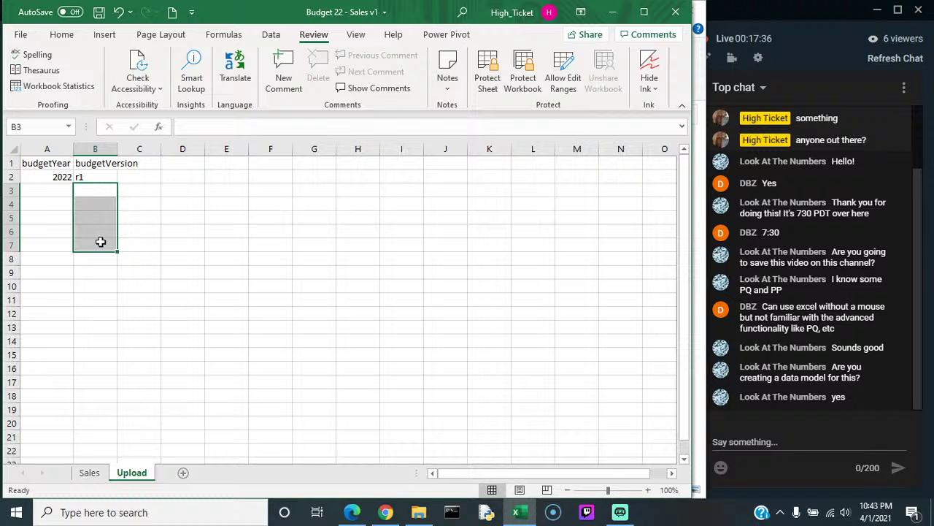
# Step: Make the reference in B2 absolute so the formula reads =Sales!$B$5
pyautogui.click(92, 174)
pyautogui.moveTo(229, 127); pyautogui.dragTo(174, 125)
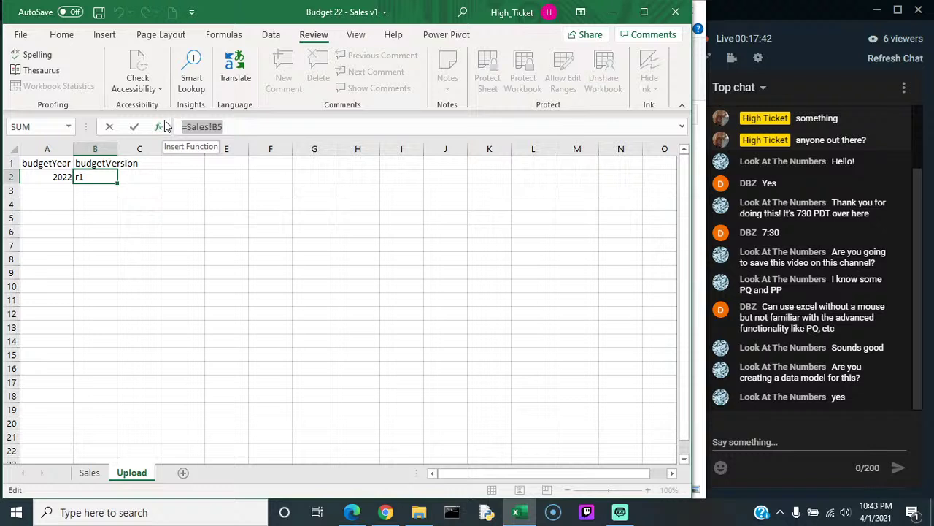
pyautogui.press('F4')
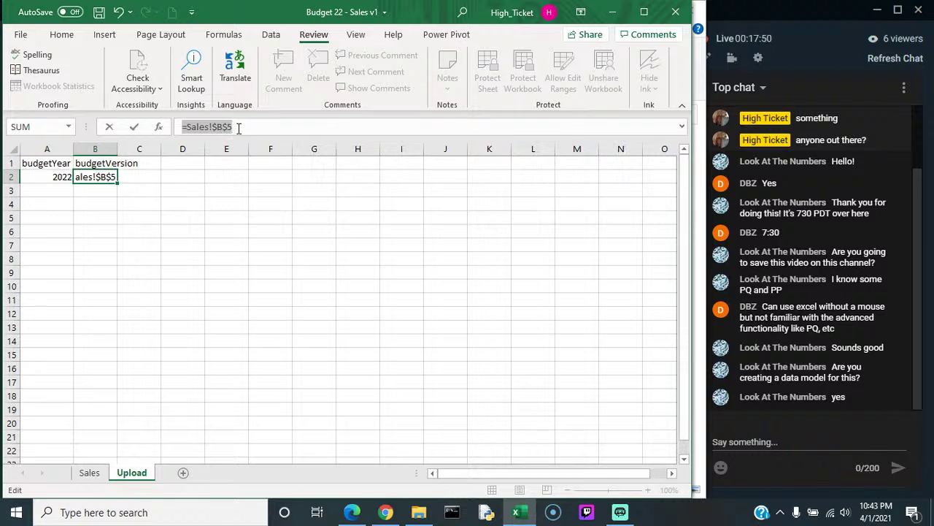
pyautogui.press('Return')
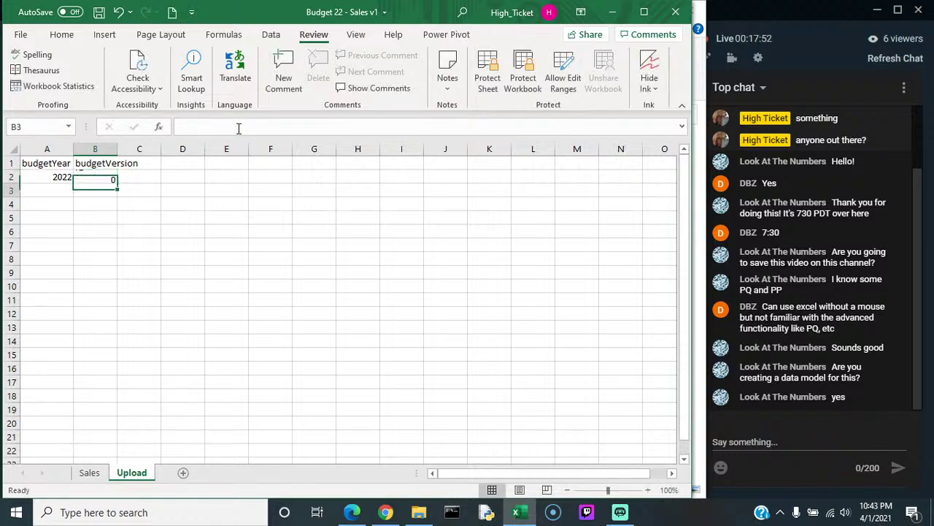
# Step: Test the absolute reference by filling B2 down to B8, check the copied formulas, and clear B3:B8
pyautogui.click(90, 176)
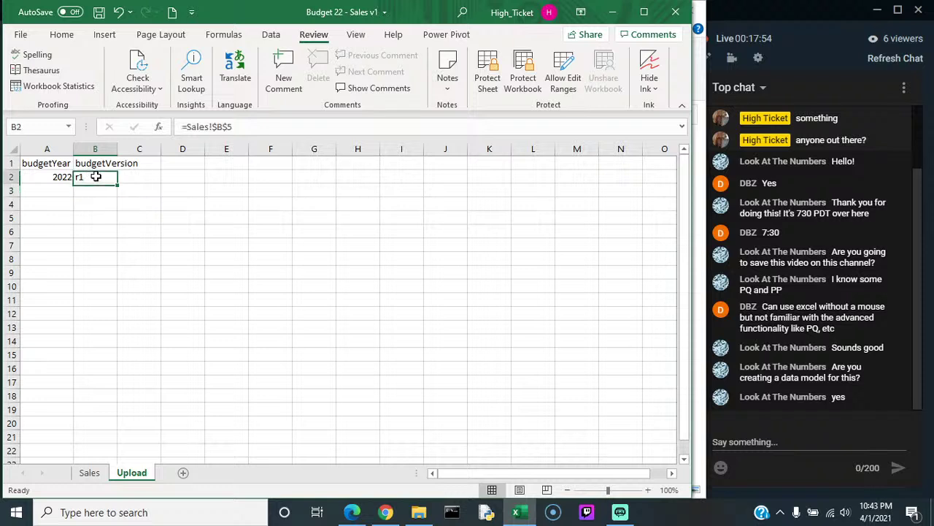
pyautogui.moveTo(118, 183); pyautogui.dragTo(107, 268)
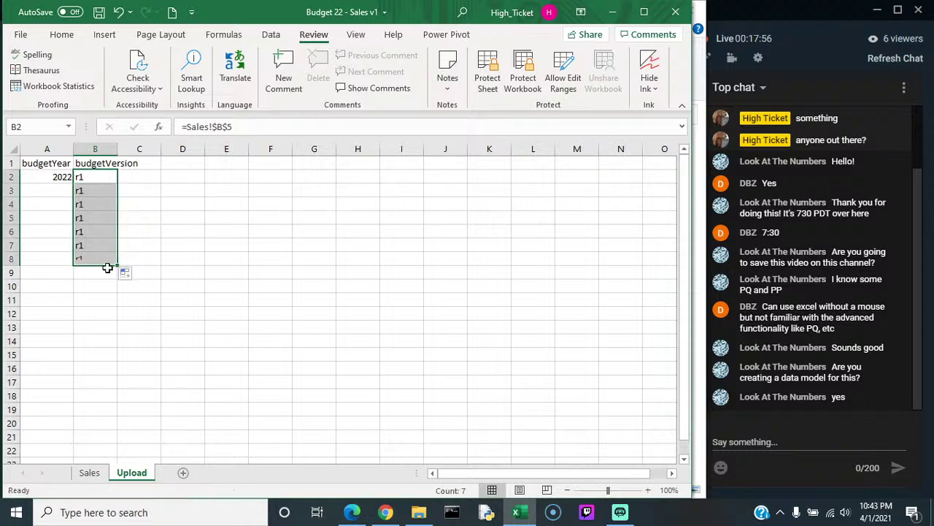
pyautogui.click(91, 190)
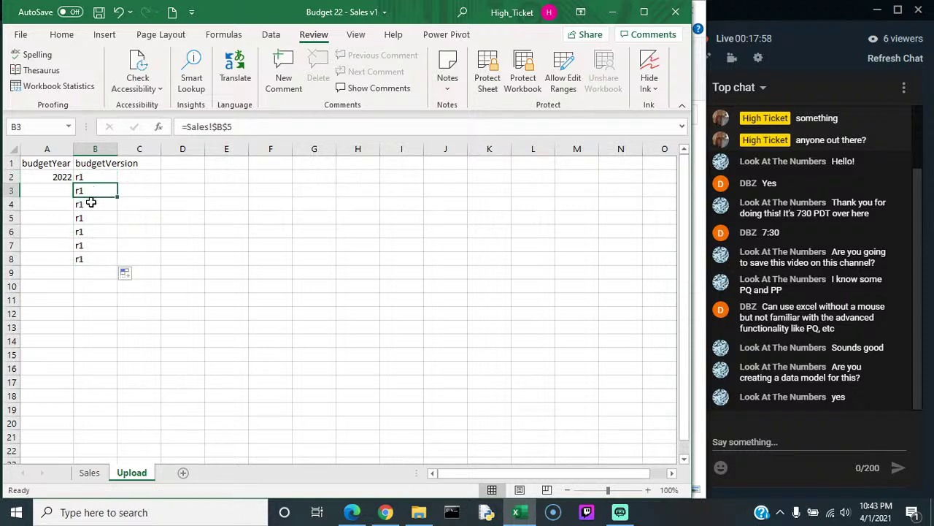
pyautogui.click(90, 203)
pyautogui.click(91, 216)
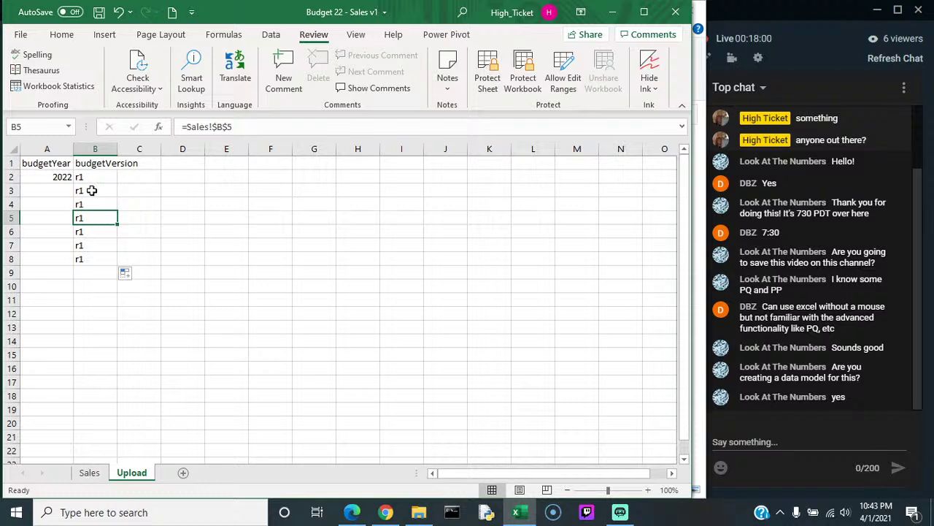
pyautogui.moveTo(90, 190); pyautogui.dragTo(89, 252)
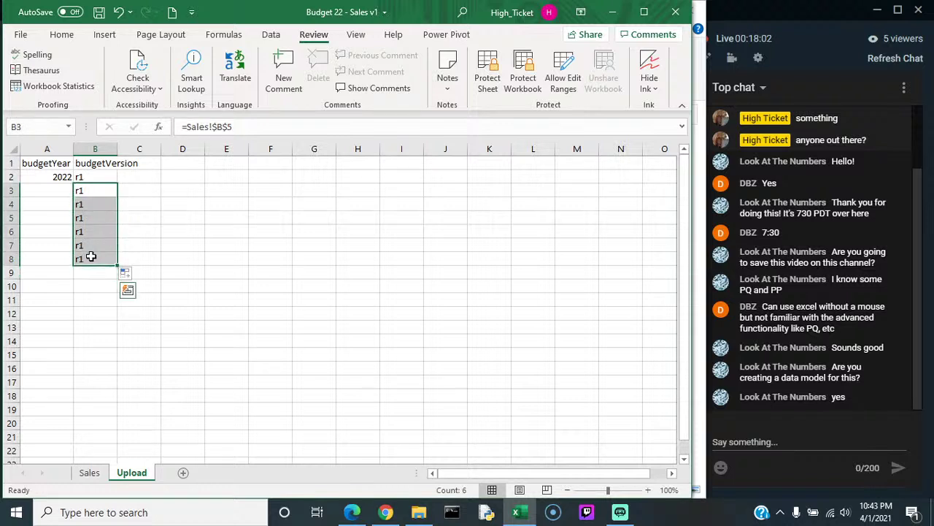
pyautogui.press('Delete')
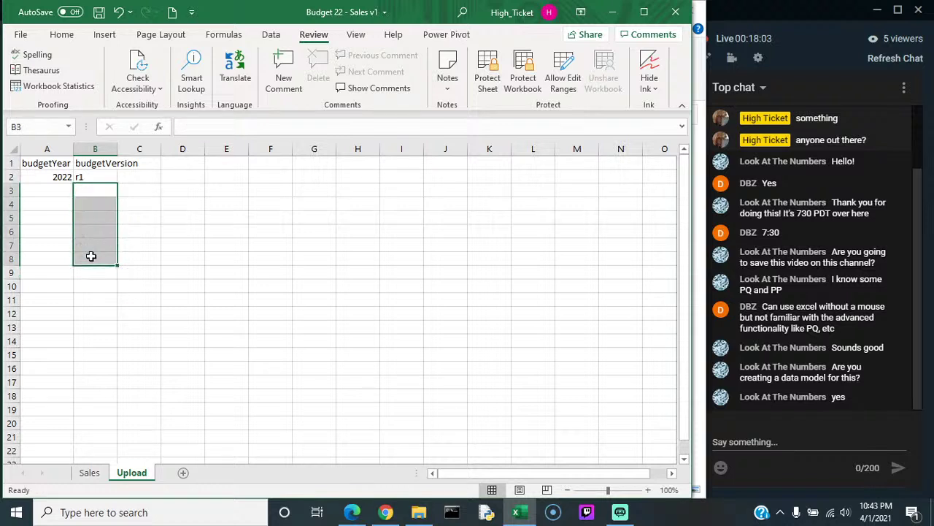
# Step: Autofit column B and enter the lowercase header department in C1
pyautogui.doubleClick(116, 148)
pyautogui.click(158, 166)
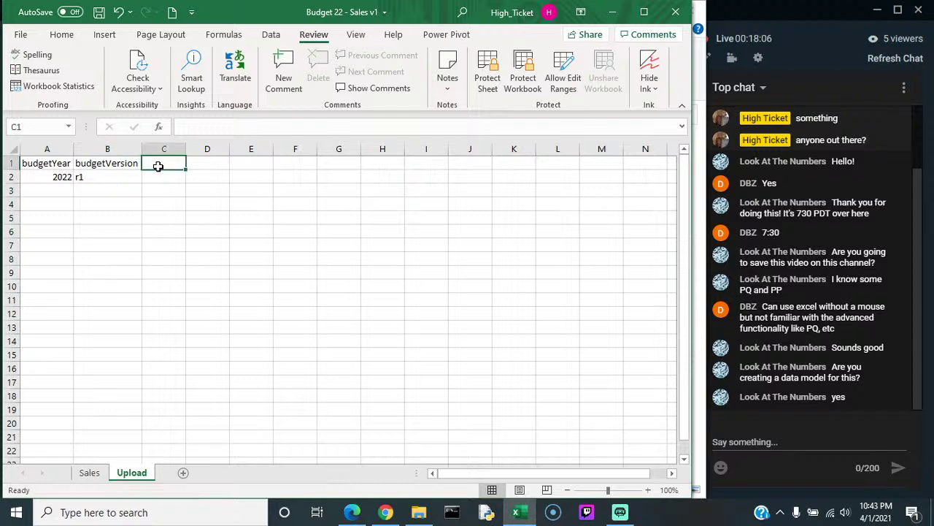
pyautogui.write('Department')
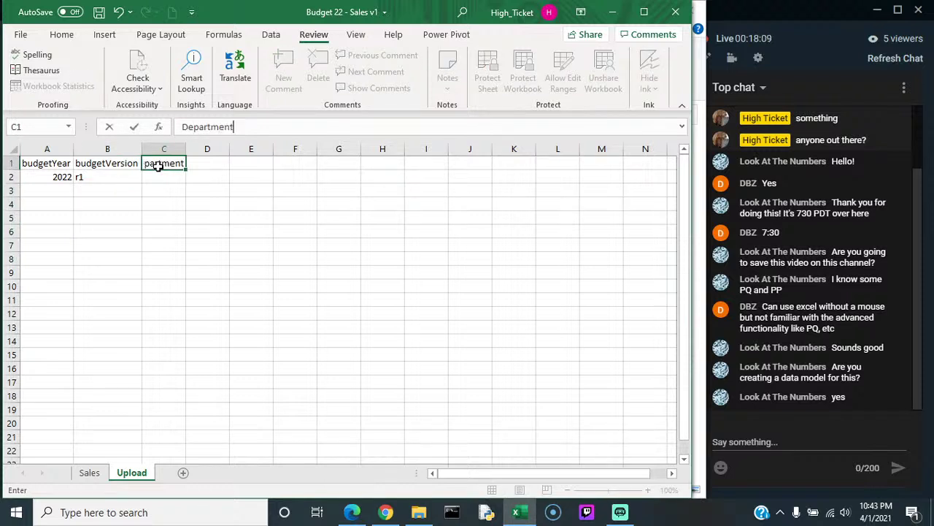
pyautogui.press('Return')
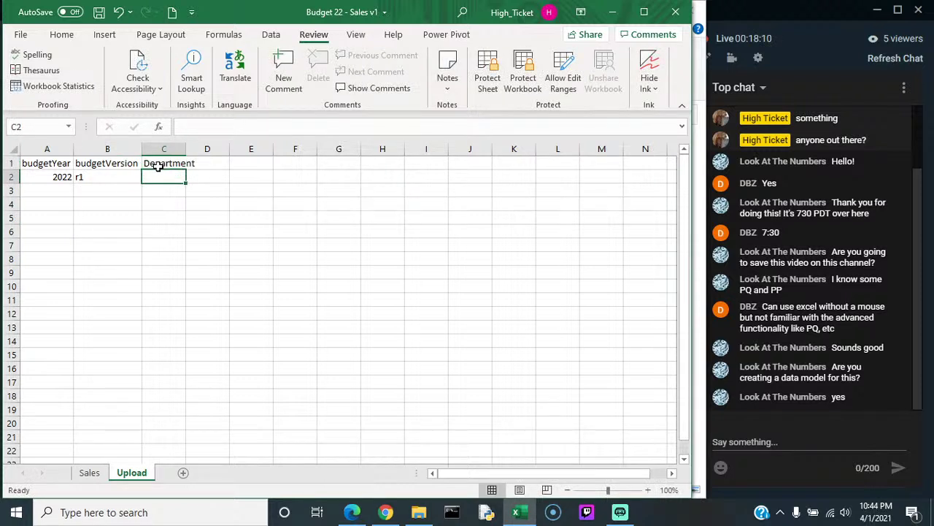
pyautogui.click(158, 166)
pyautogui.write('depart')
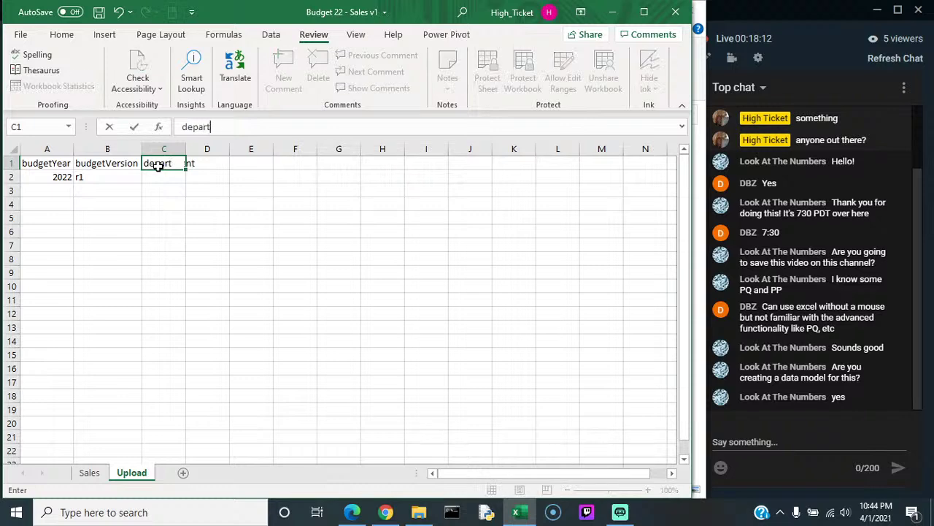
pyautogui.write('ment')
pyautogui.press('Return')
# Step: Link C2 to the Department cell on the Sales sheet with the absolute reference =Sales!$B$4
pyautogui.write('=')
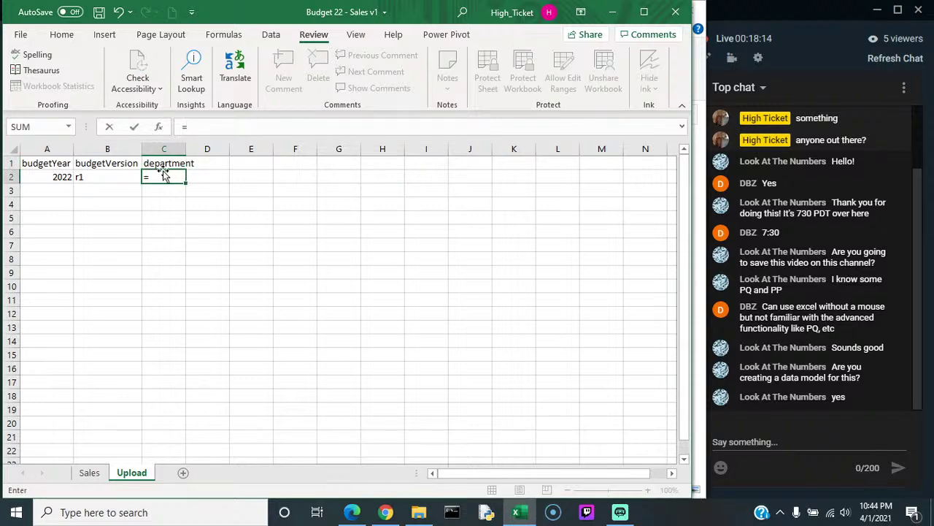
pyautogui.click(90, 473)
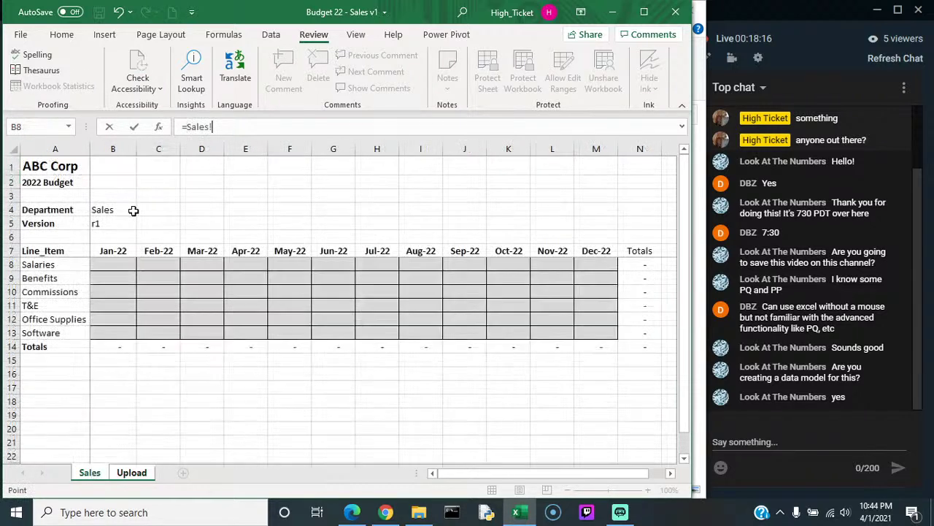
pyautogui.click(121, 205)
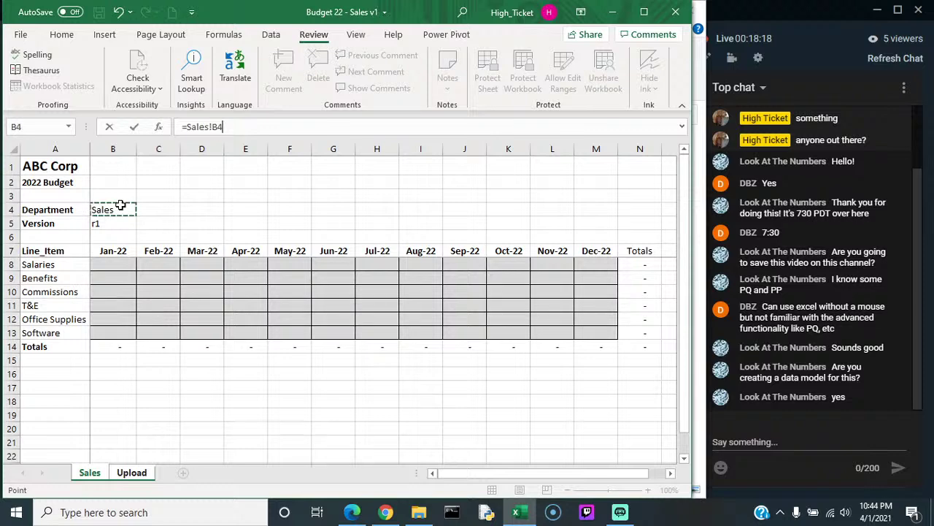
pyautogui.press('F4')
pyautogui.press('Return')
# Step: Enter the header lineItem in D1 of the Upload sheet
pyautogui.press('Up')
pyautogui.press('Right')
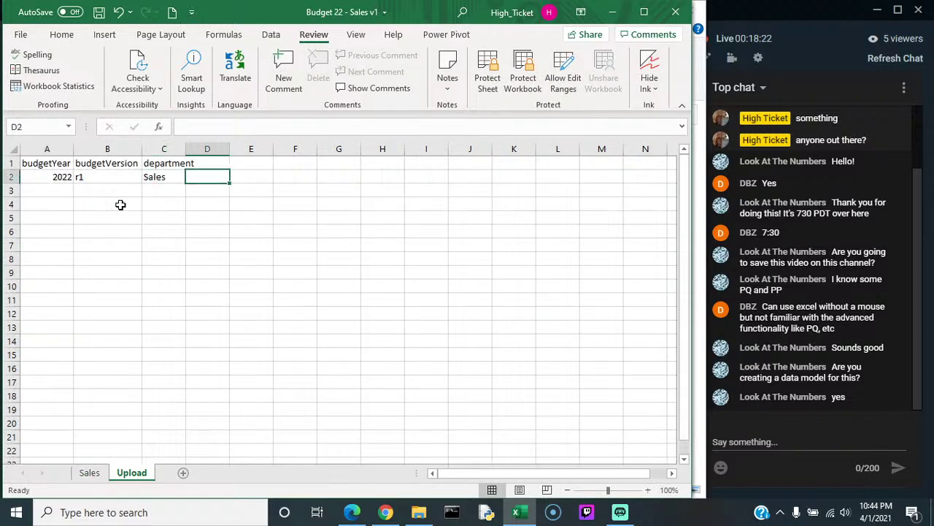
pyautogui.press('Up')
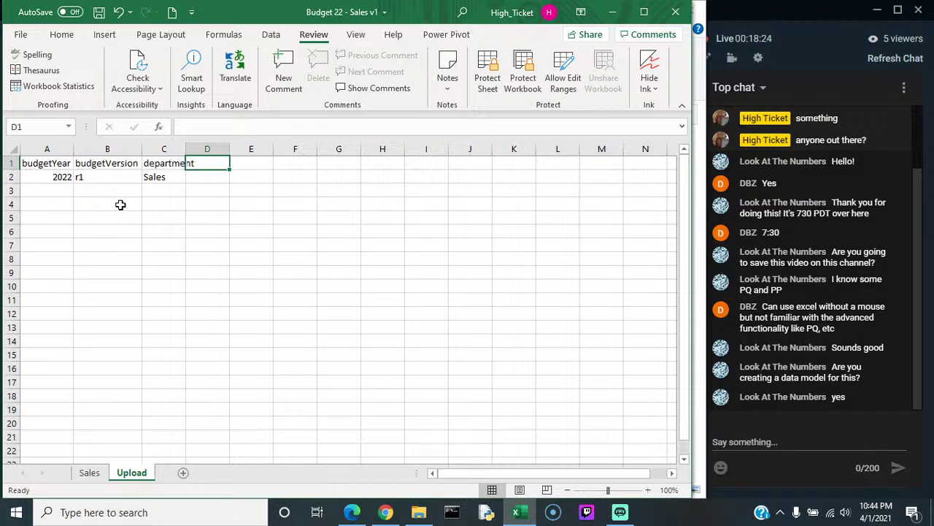
pyautogui.write('Line')
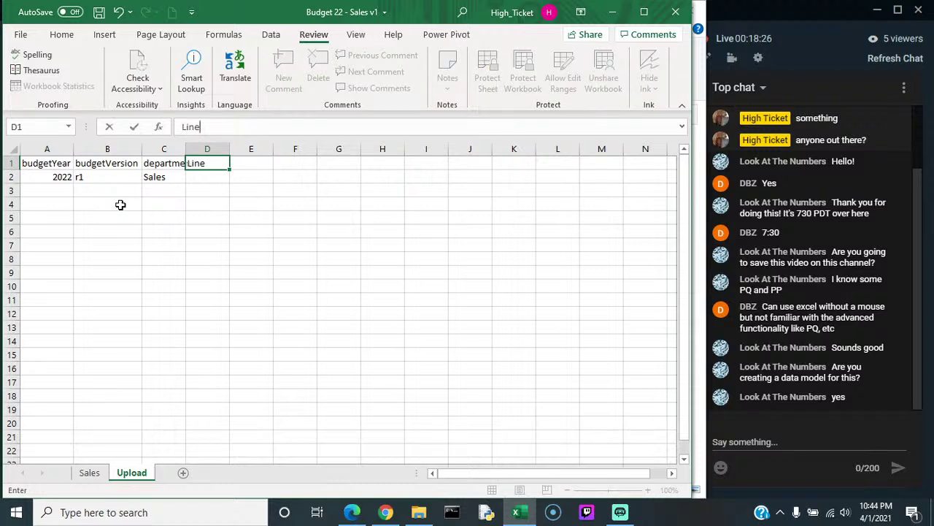
pyautogui.press('BackSpace')
pyautogui.press('BackSpace')
pyautogui.press('BackSpace')
pyautogui.press('BackSpace')
pyautogui.write('lineItem')
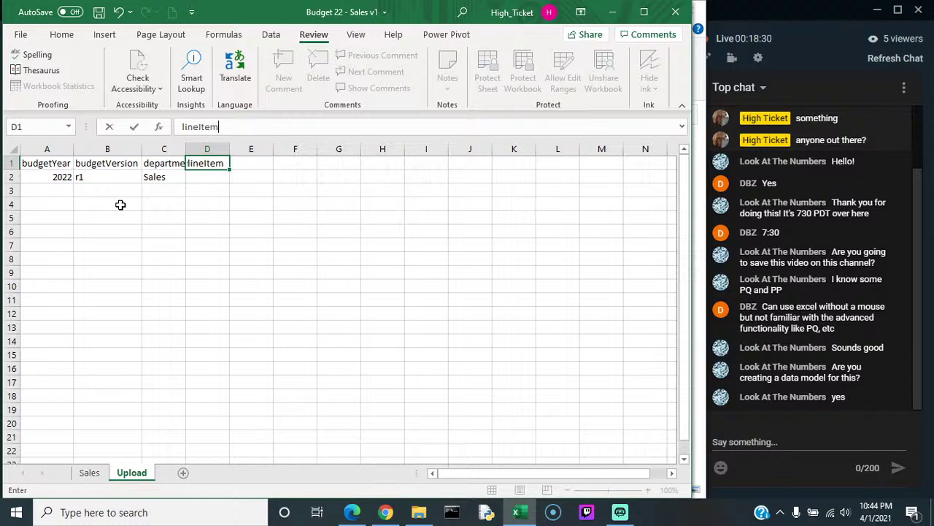
pyautogui.press('Return')
# Step: Link D2 to the Salaries line item on the Sales sheet with the relative reference =Sales!A8
pyautogui.write('=')
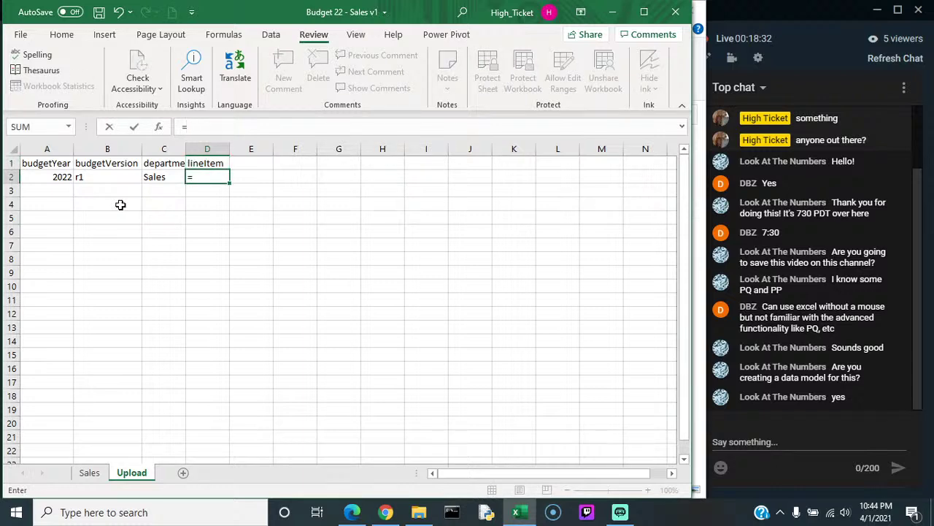
pyautogui.click(89, 472)
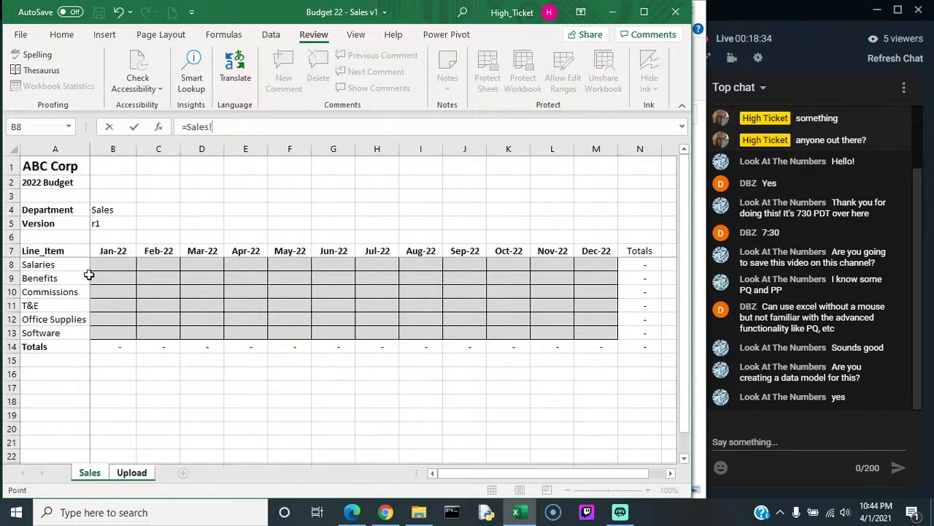
pyautogui.click(62, 266)
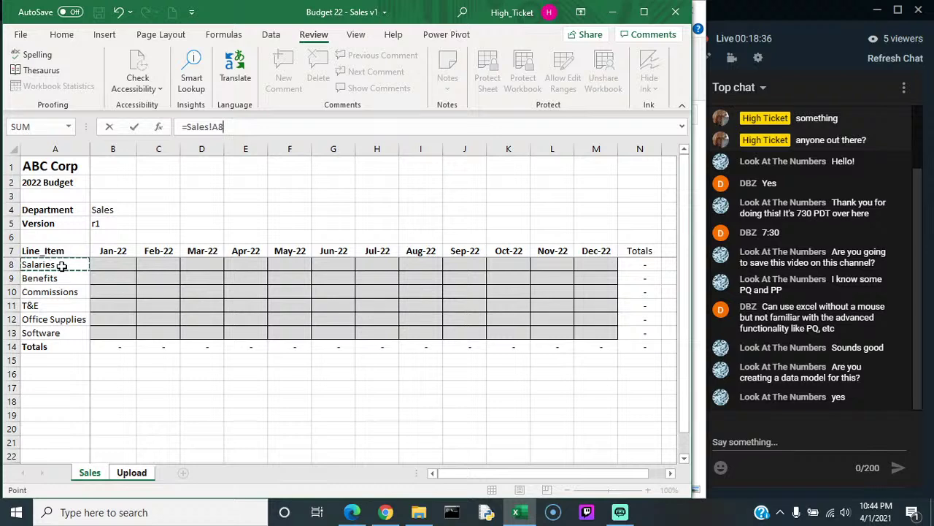
pyautogui.press('Return')
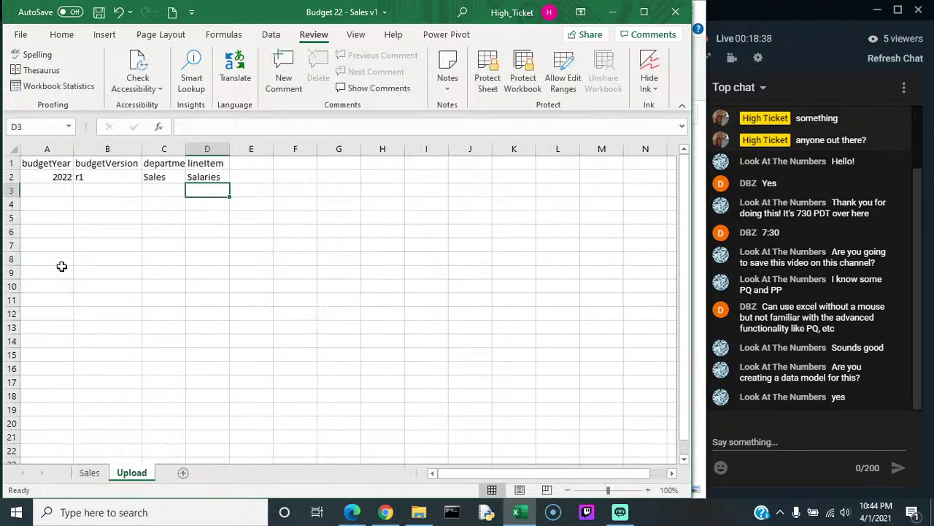
# Step: Enter the headers month in E1 and amount in F1
pyautogui.press('Up')
pyautogui.press('Up')
pyautogui.press('Right')
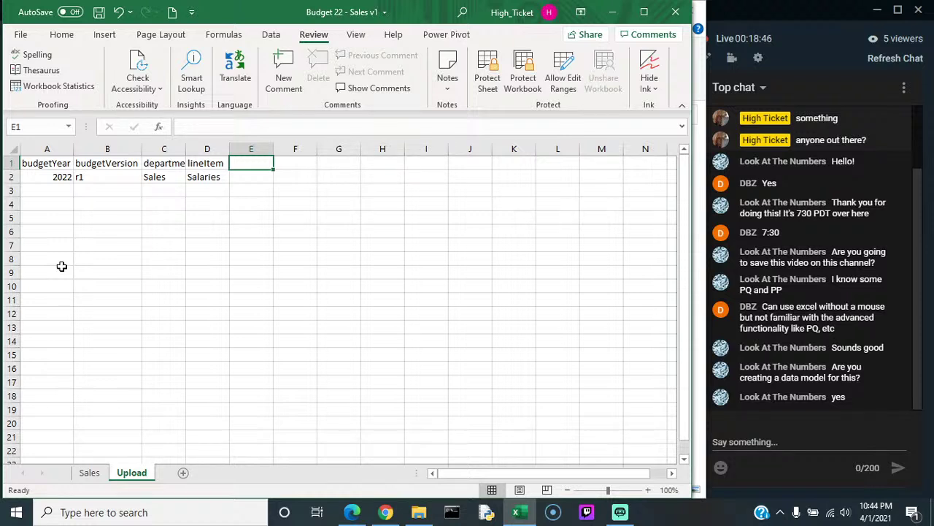
pyautogui.write('date')
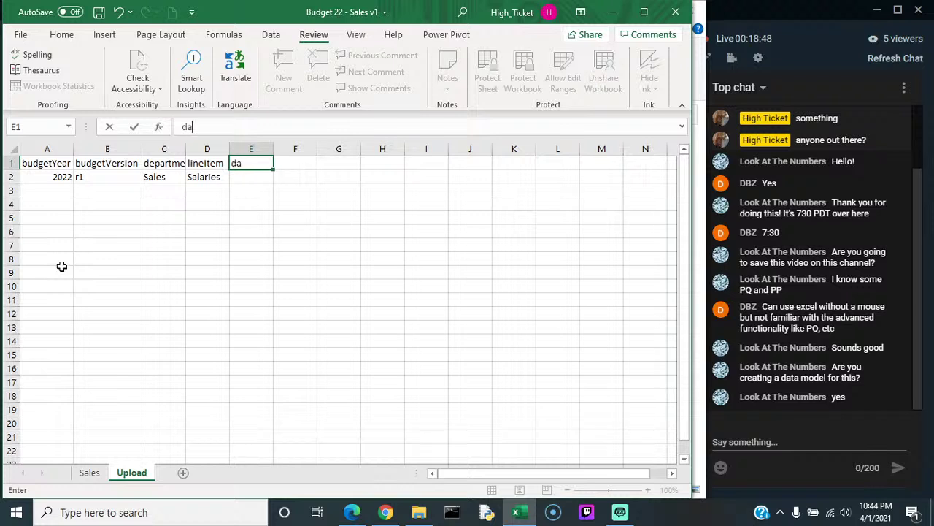
pyautogui.press('Return')
pyautogui.press('Up')
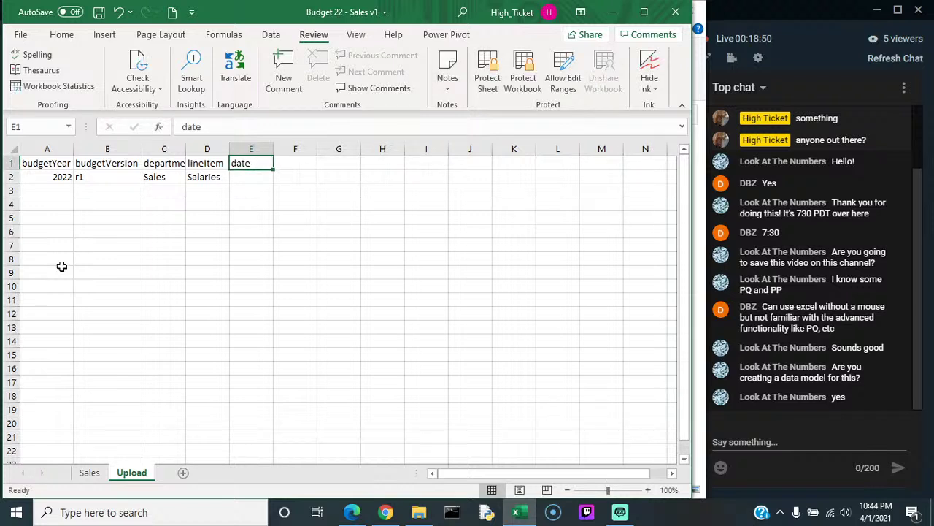
pyautogui.write('month')
pyautogui.press('Return')
pyautogui.press('Up')
pyautogui.press('Right')
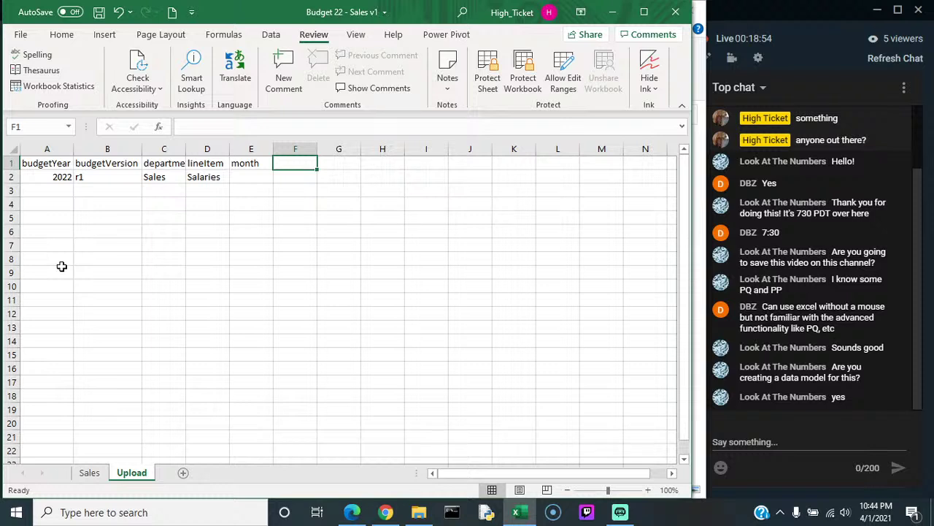
pyautogui.write('amount')
pyautogui.press('Return')
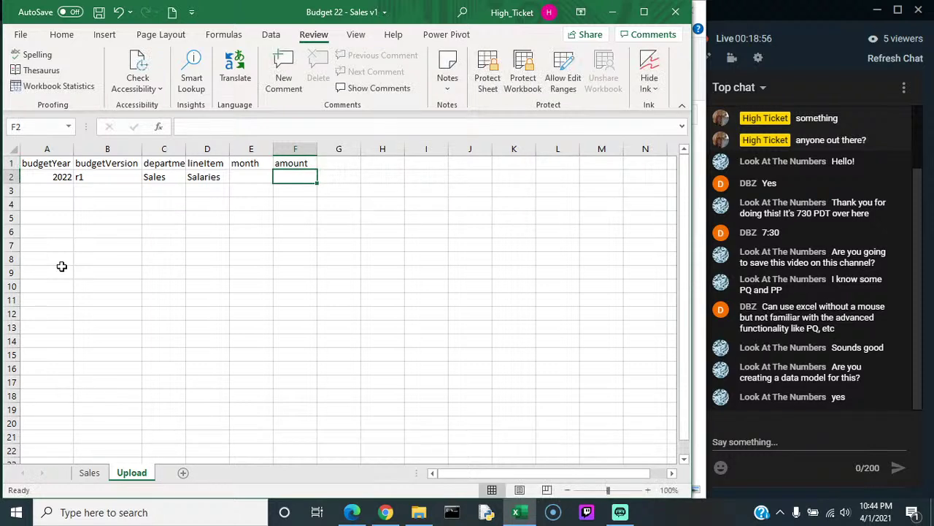
pyautogui.press('Right')
pyautogui.press('Left')
pyautogui.press('Left')
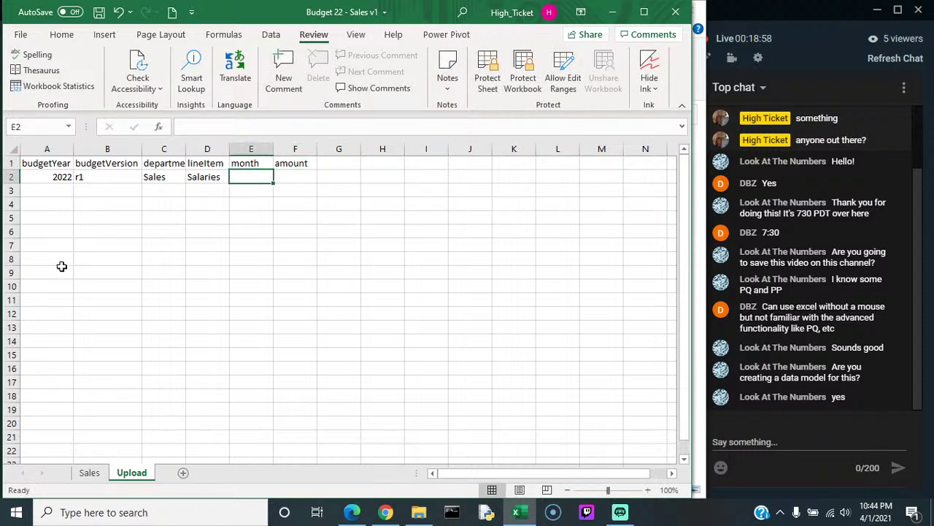
pyautogui.press('Left')
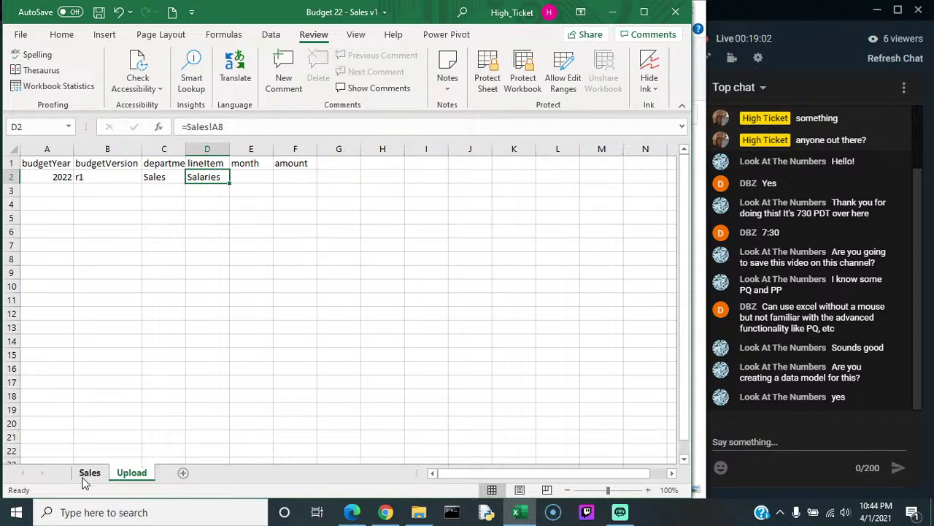
# Step: Link H2 to the Salaries line item with the absolute reference =Sales!$A$8 and inspect the reference in the formula
pyautogui.click(387, 188)
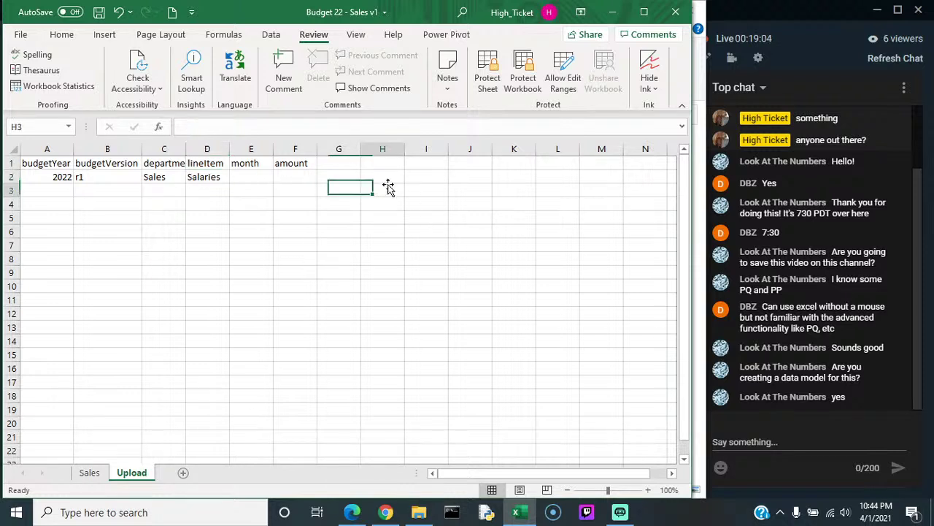
pyautogui.click(387, 176)
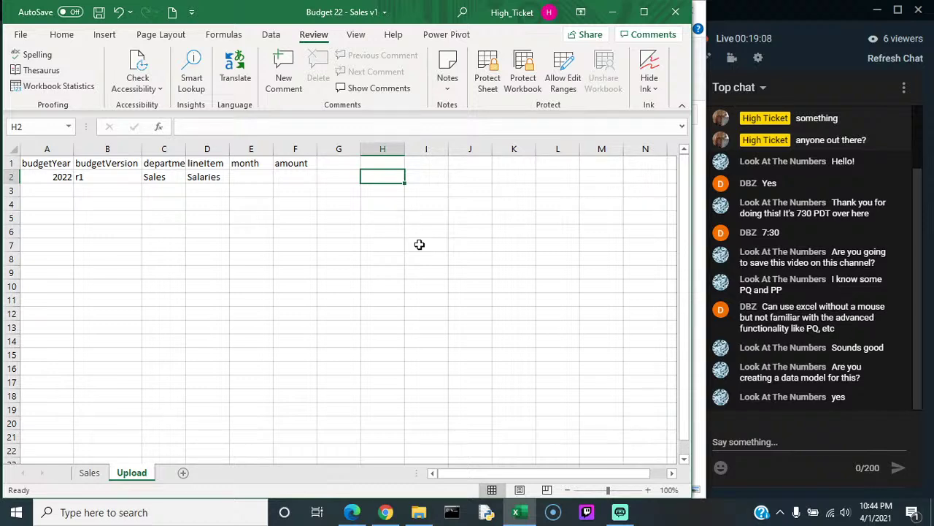
pyautogui.write('=')
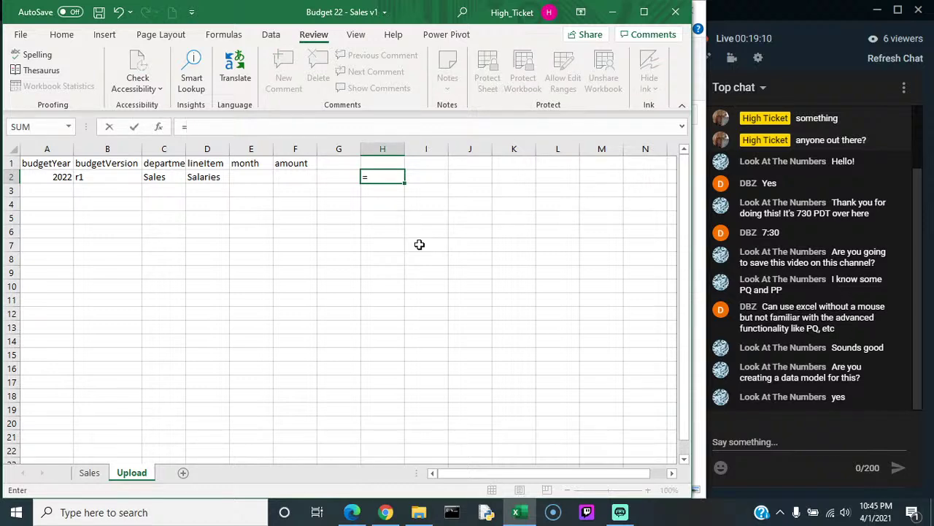
pyautogui.click(89, 473)
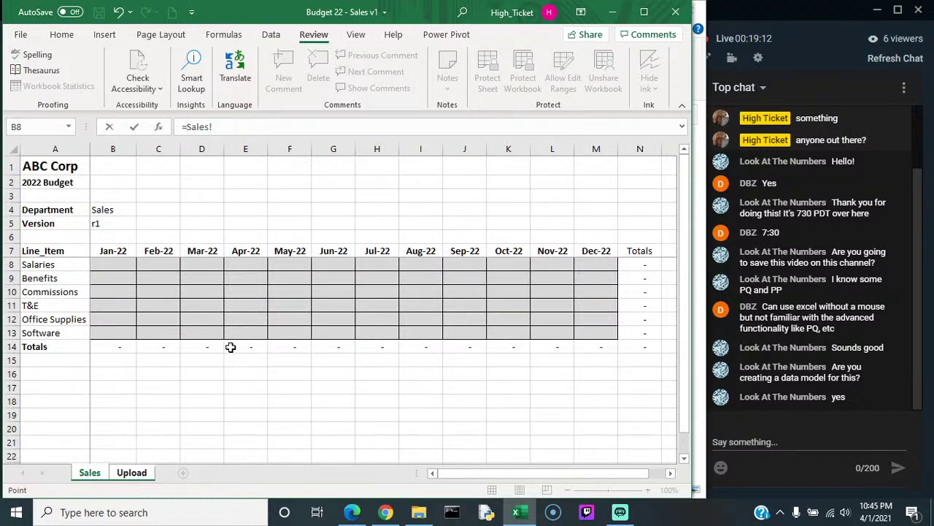
pyautogui.click(49, 264)
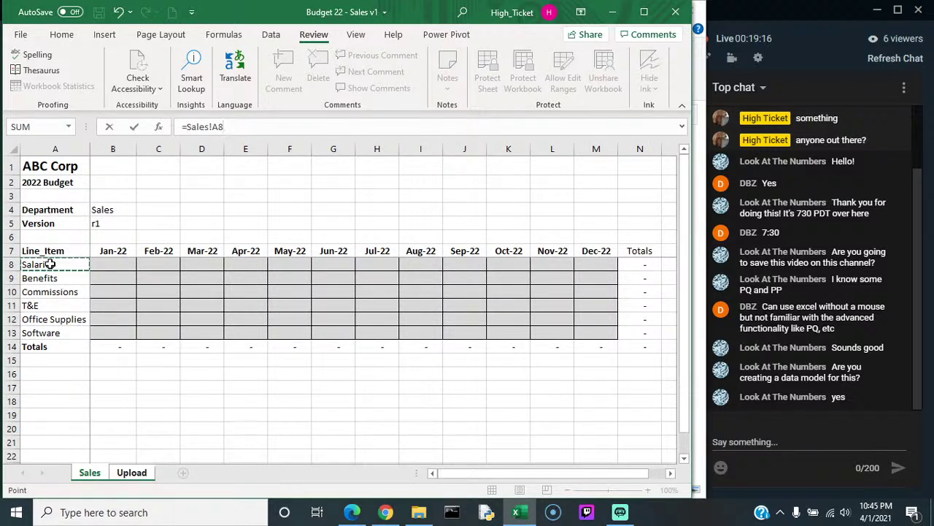
pyautogui.press('F4')
pyautogui.press('Return')
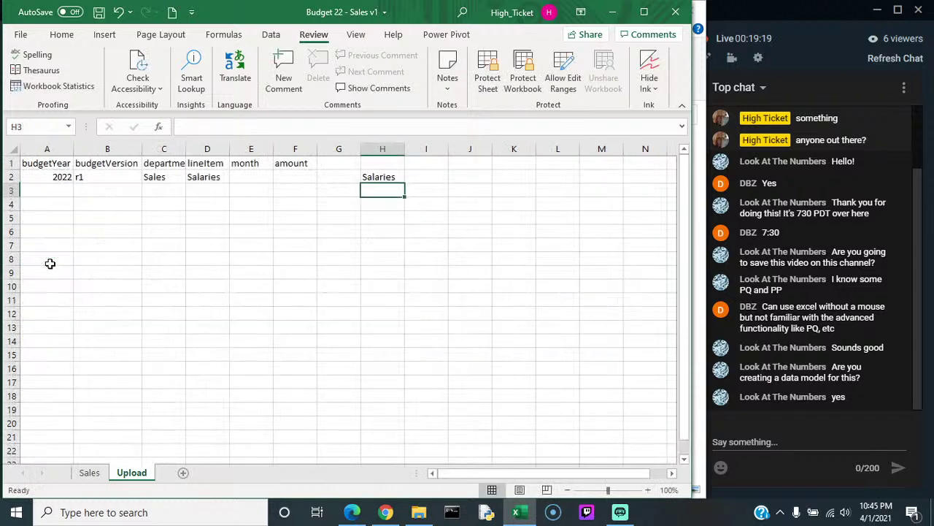
pyautogui.click(372, 179)
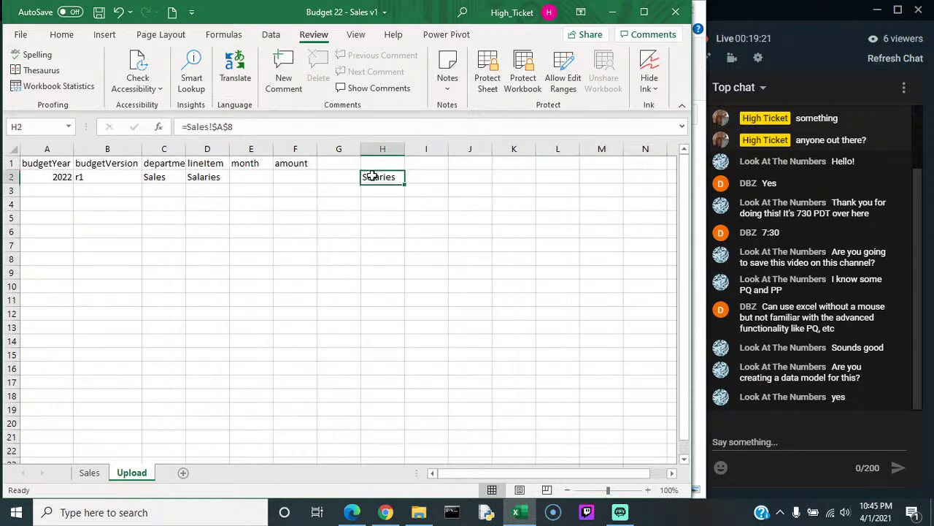
pyautogui.doubleClick(215, 127)
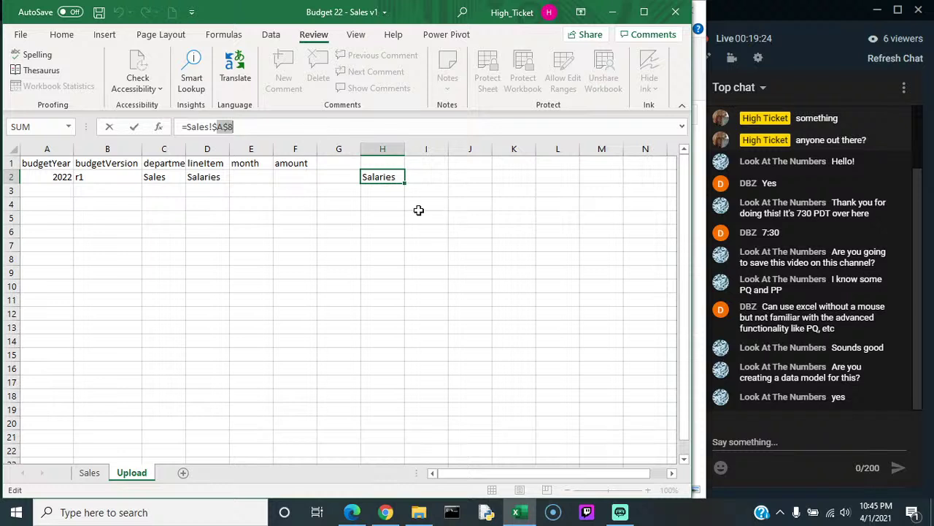
pyautogui.press('Return')
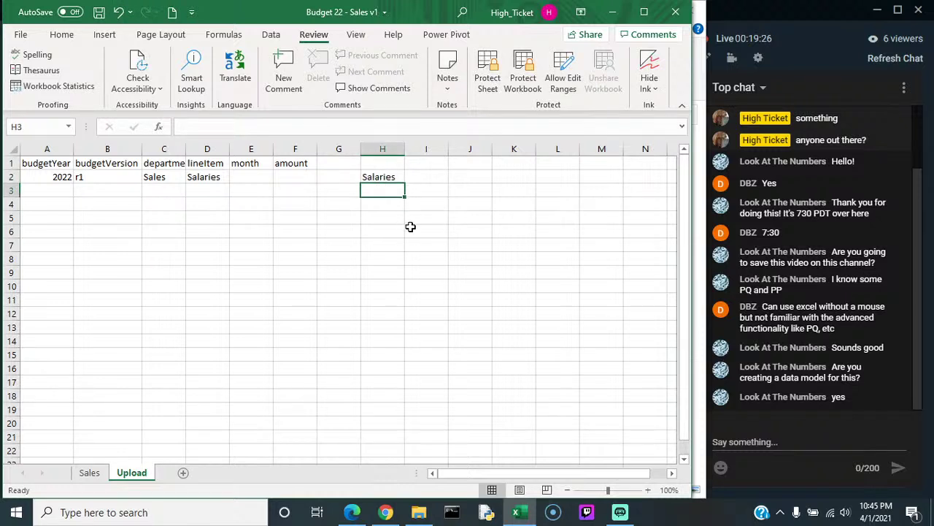
# Step: Link H3 to the January month header on the Sales sheet, locking only the row so the formula reads =Sales!B$7
pyautogui.write('=')
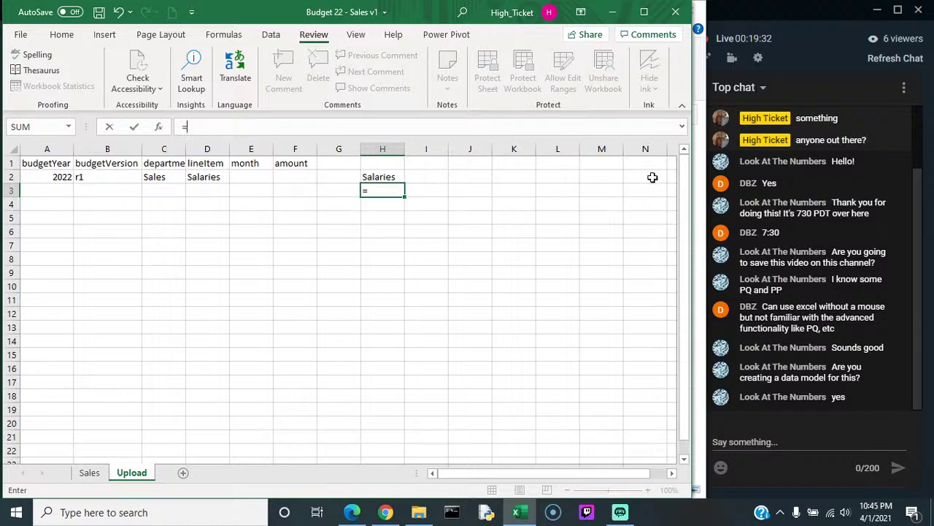
pyautogui.click(90, 474)
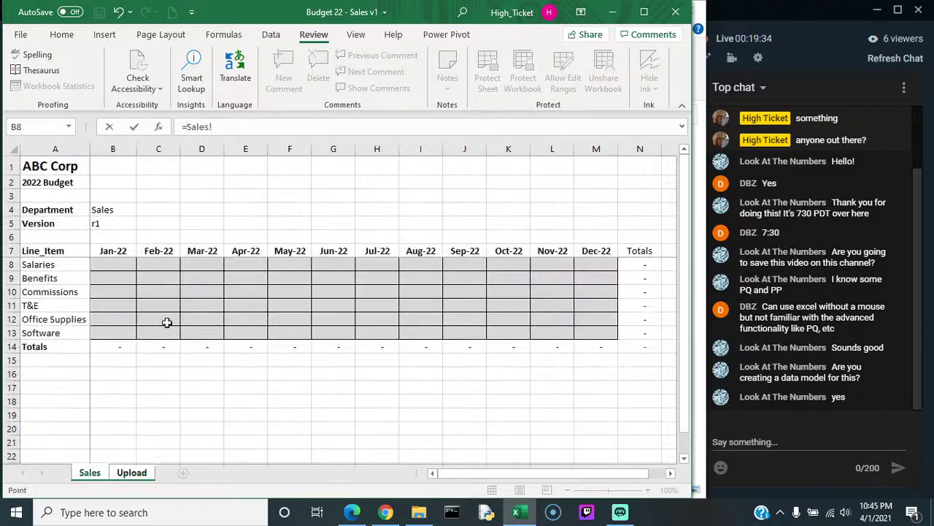
pyautogui.click(102, 250)
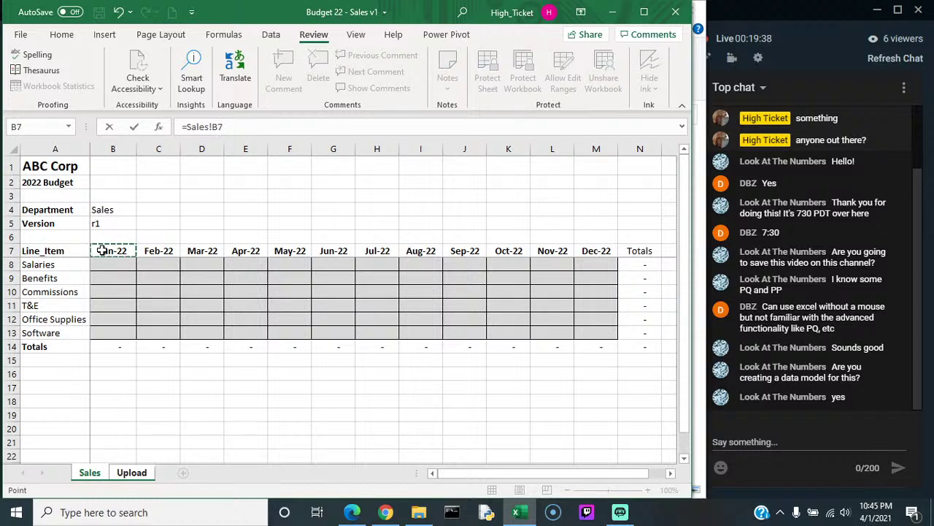
pyautogui.press('F4')
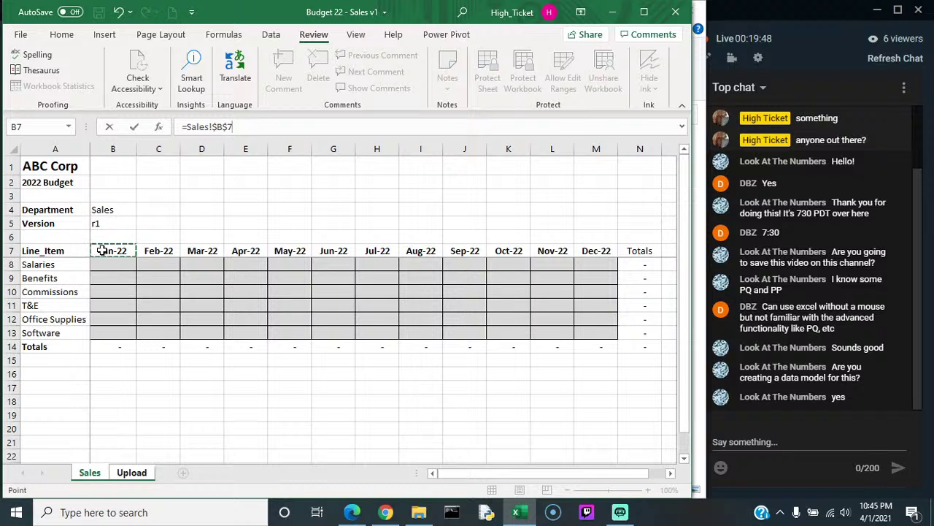
pyautogui.press('F4')
pyautogui.press('Return')
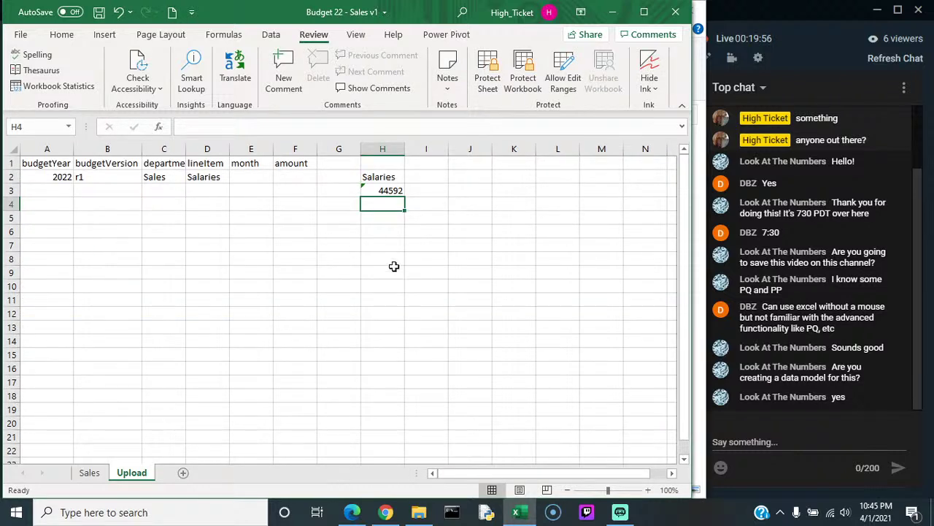
# Step: Format the January month header in H3 as a date of the type Mar-12
pyautogui.click(379, 189)
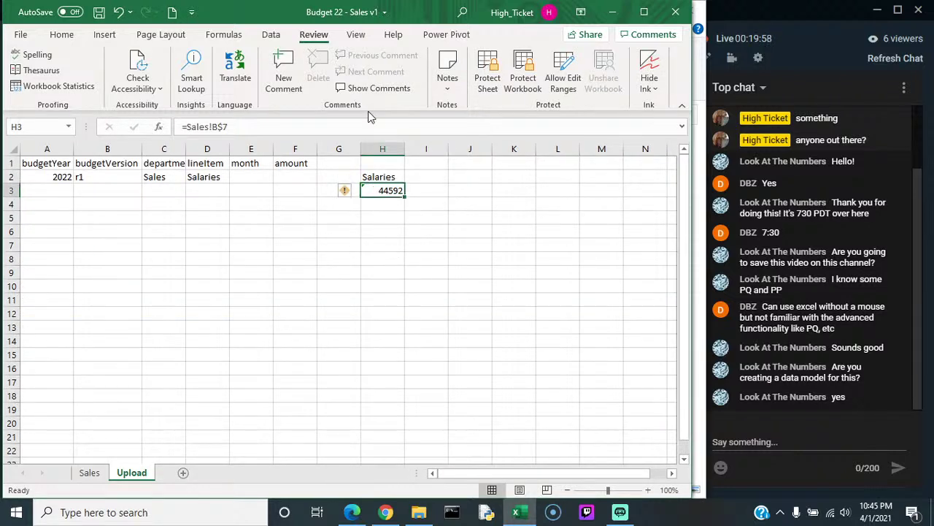
pyautogui.click(62, 35)
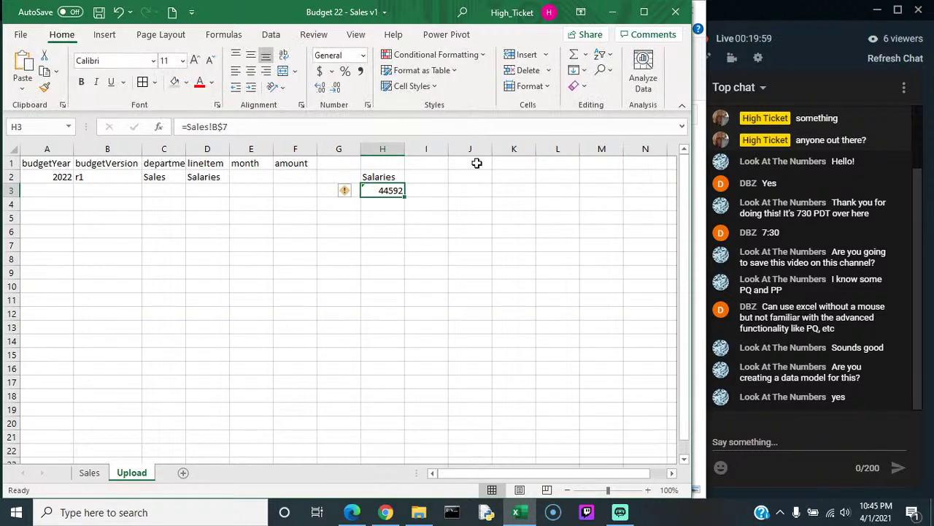
pyautogui.click(368, 105)
pyautogui.click(311, 174)
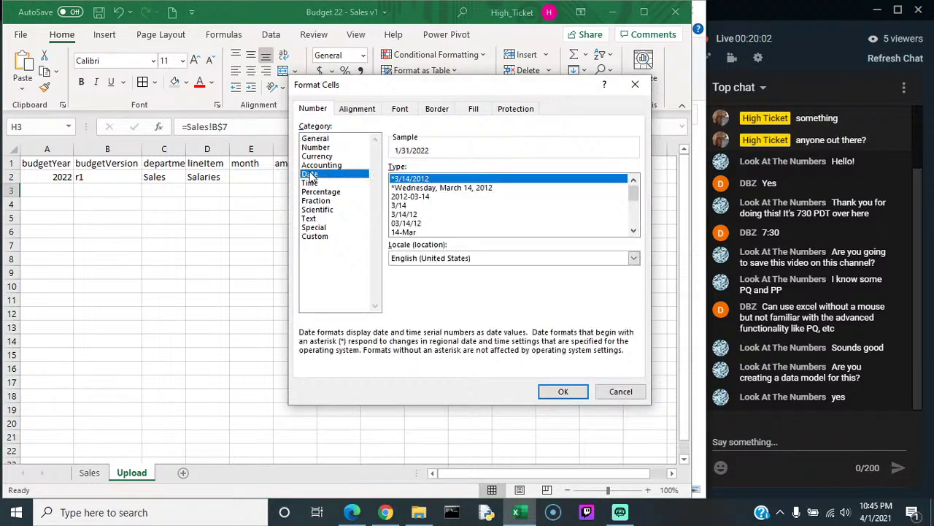
pyautogui.click(634, 229)
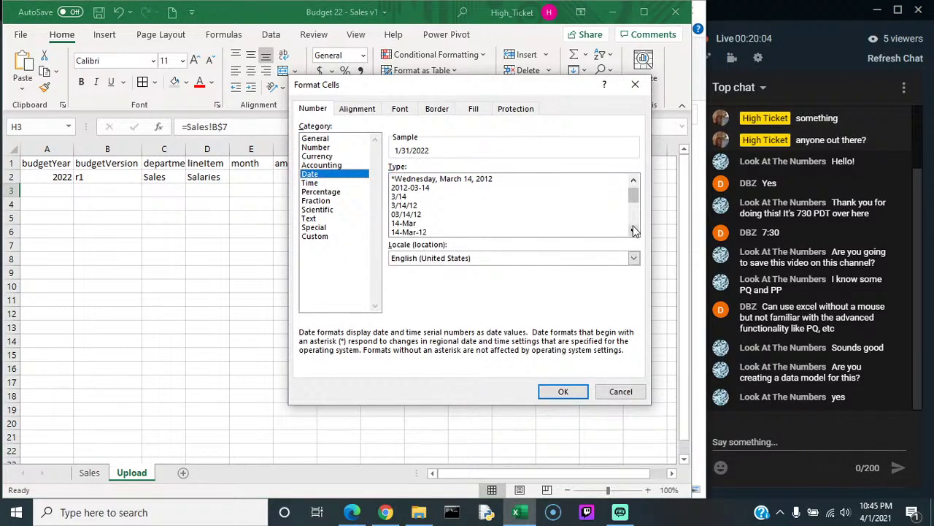
pyautogui.doubleClick(633, 230)
pyautogui.doubleClick(633, 230)
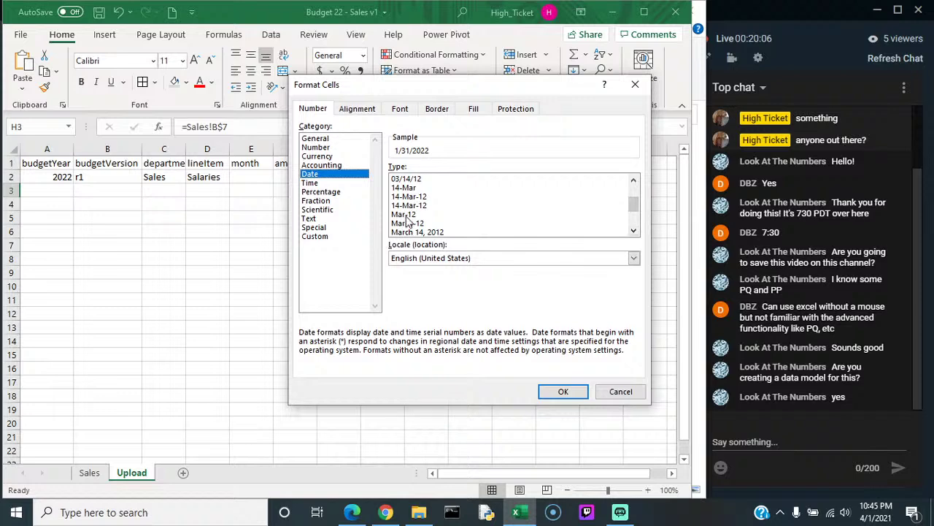
pyautogui.click(406, 213)
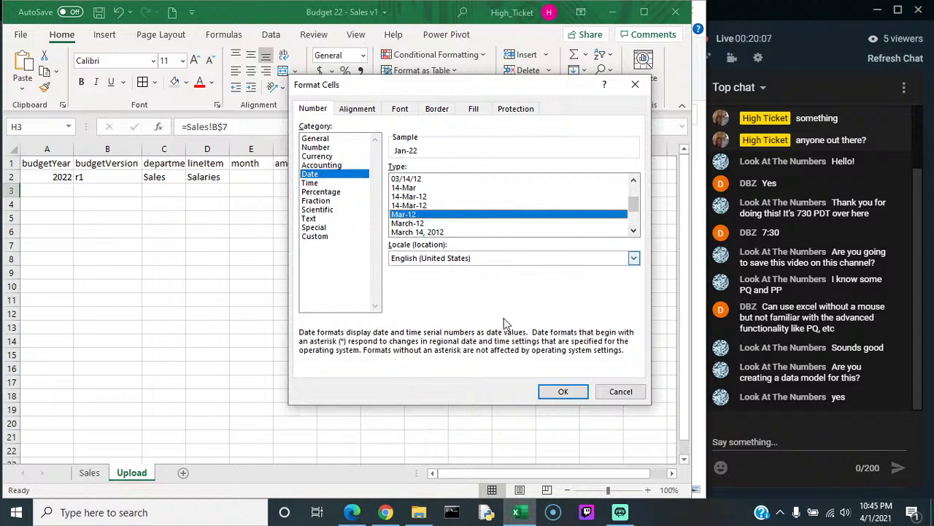
pyautogui.click(564, 392)
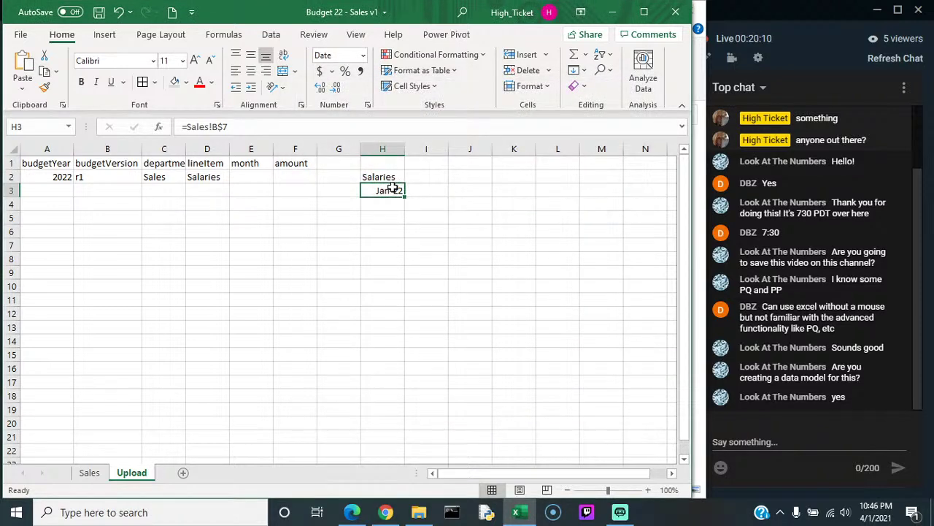
# Step: Link H4 to the January Salaries amount on the Sales sheet, locking only the row so the formula reads =Sales!B$8
pyautogui.click(378, 205)
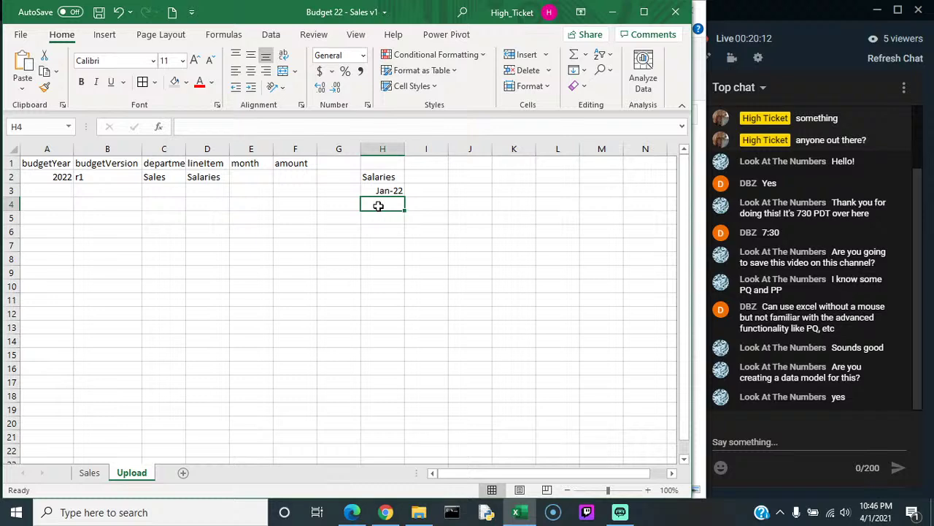
pyautogui.write('=')
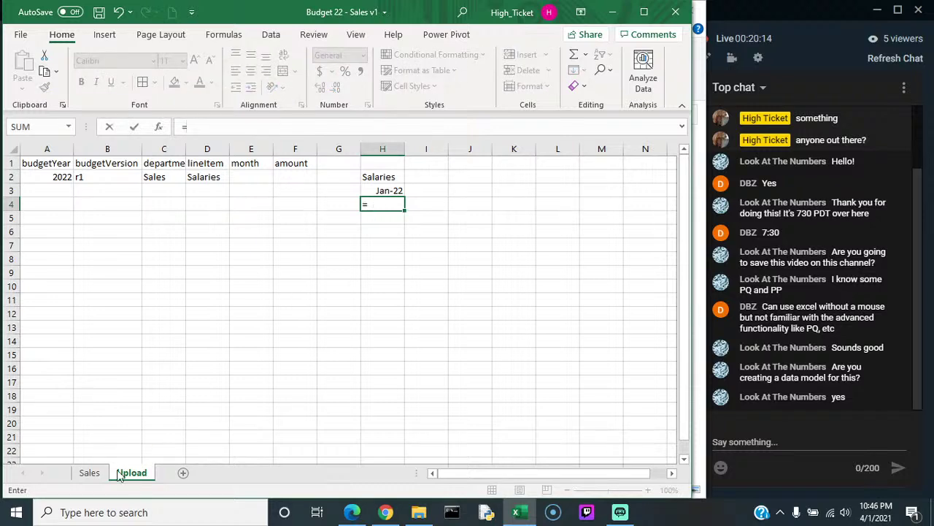
pyautogui.click(89, 473)
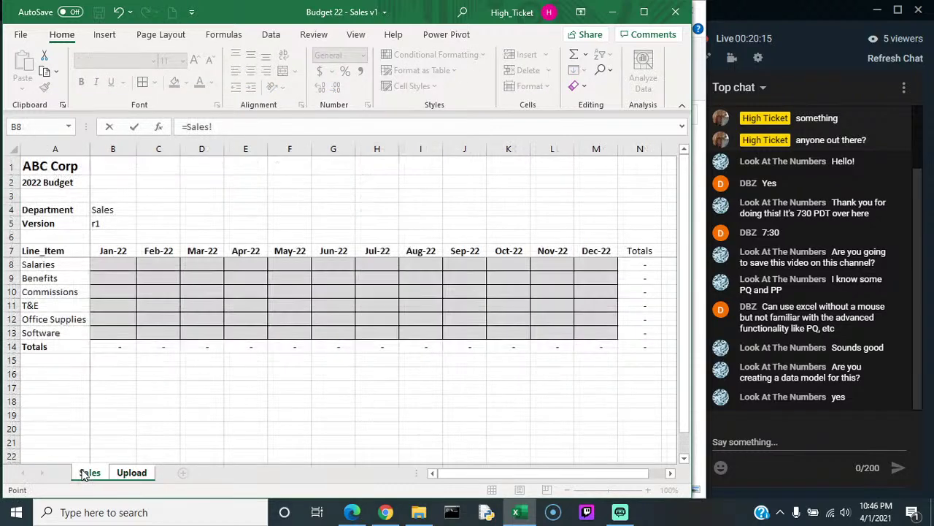
pyautogui.click(108, 267)
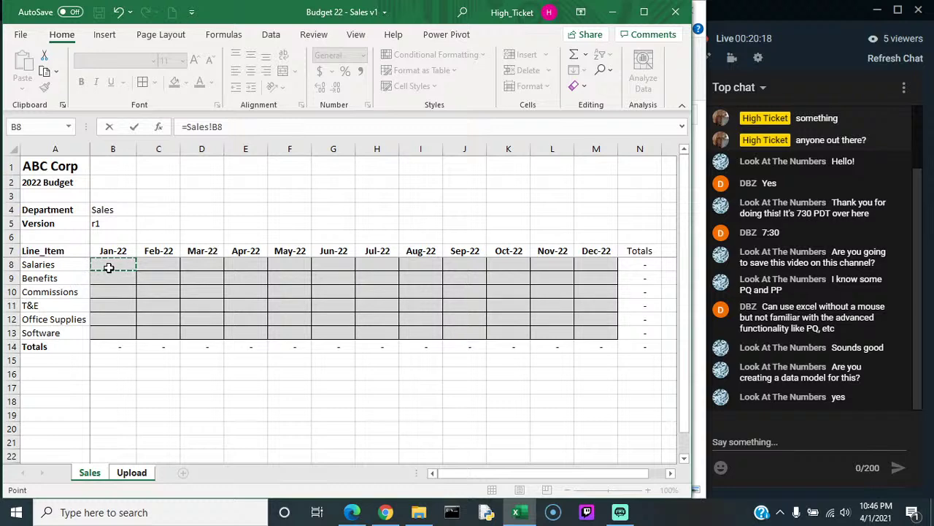
pyautogui.press('F4')
pyautogui.press('F4')
pyautogui.press('Return')
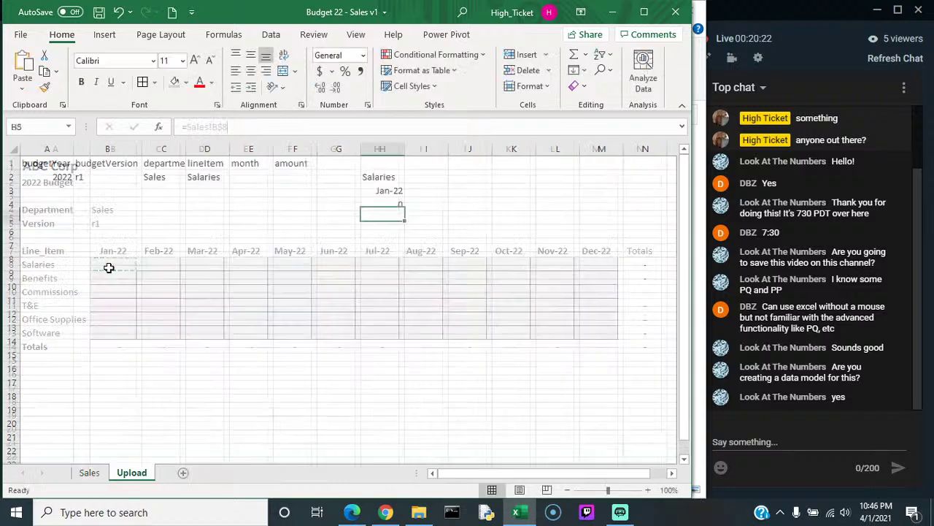
# Step: Fill the H2:H4 formulas across to column T and clear the surplus Totals cells in T2:T4
pyautogui.moveTo(380, 177); pyautogui.dragTo(637, 211)
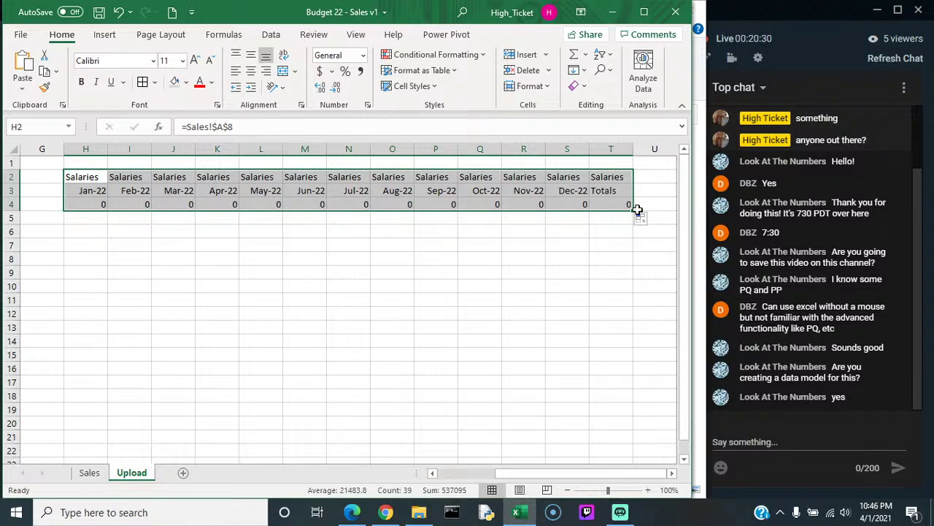
pyautogui.moveTo(611, 178); pyautogui.dragTo(612, 209)
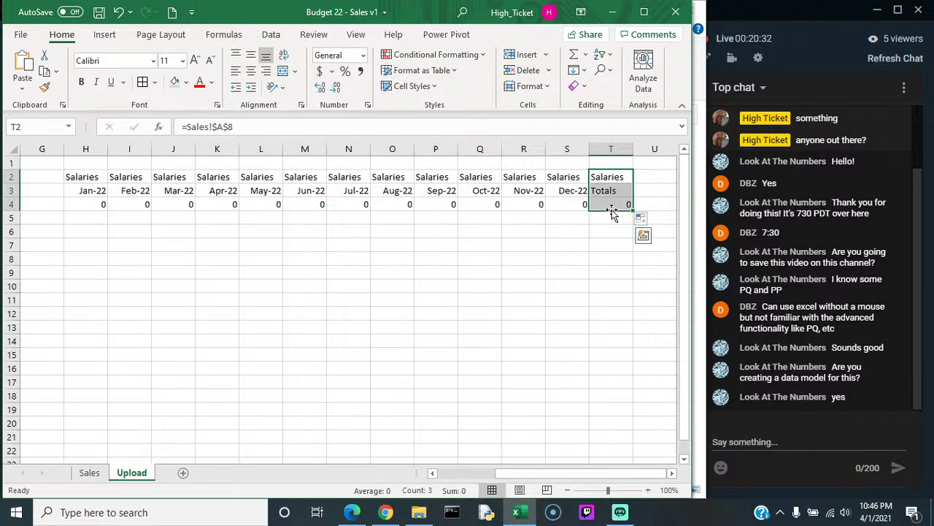
pyautogui.press('Delete')
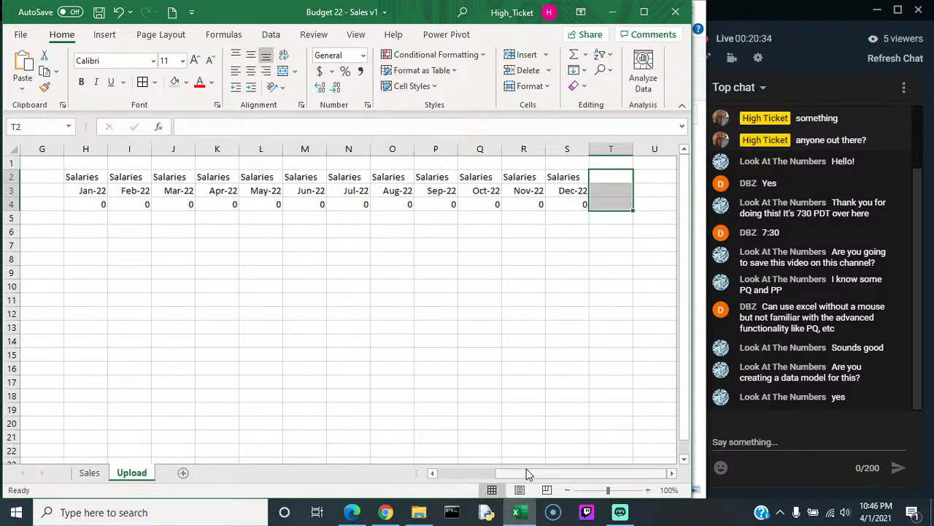
# Step: Copy the Salaries block H2:S4 and paste it at D2 as transposed formulas
pyautogui.moveTo(524, 472); pyautogui.dragTo(459, 462)
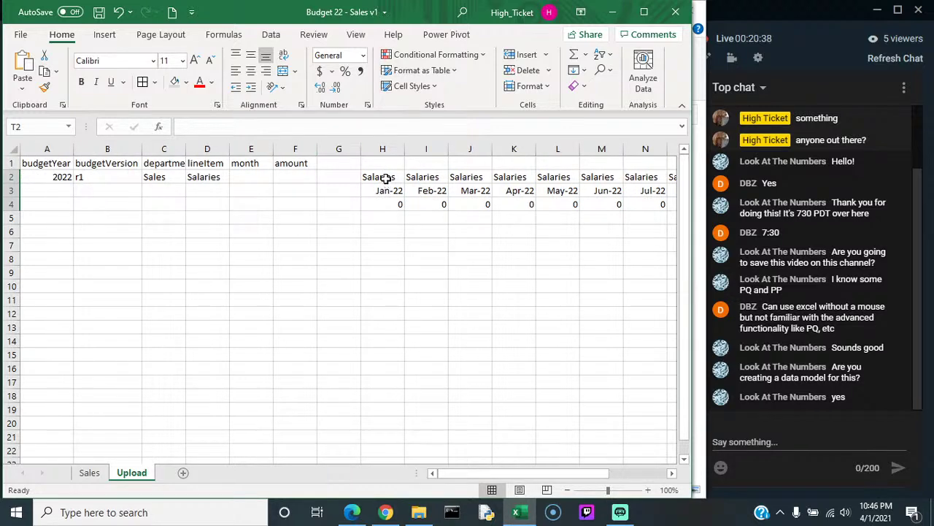
pyautogui.moveTo(386, 178); pyautogui.dragTo(617, 205)
pyautogui.hotkey('ctrl', 'c')
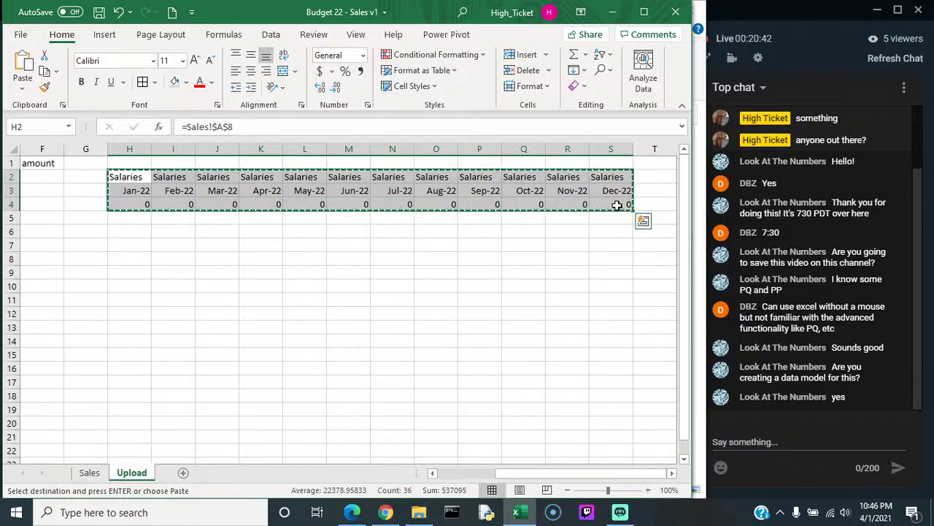
pyautogui.moveTo(552, 475); pyautogui.dragTo(373, 456)
pyautogui.click(209, 181)
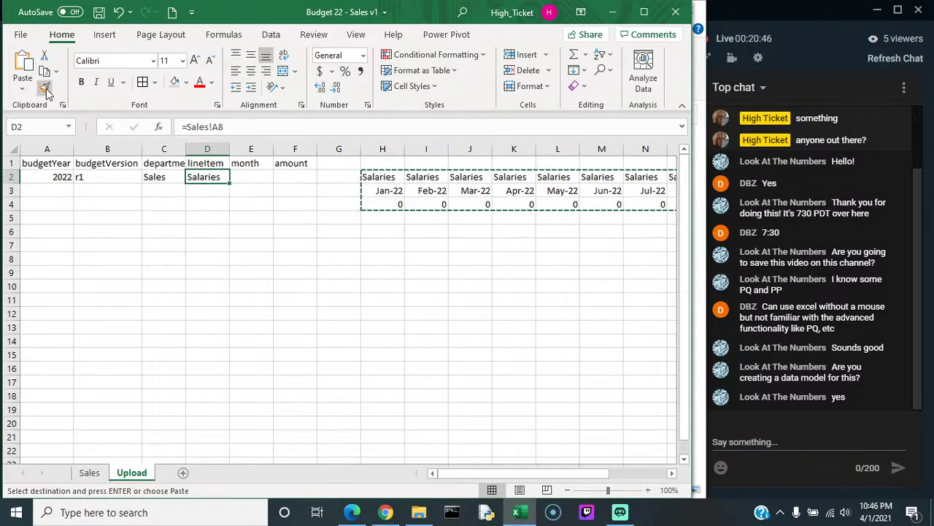
pyautogui.click(21, 93)
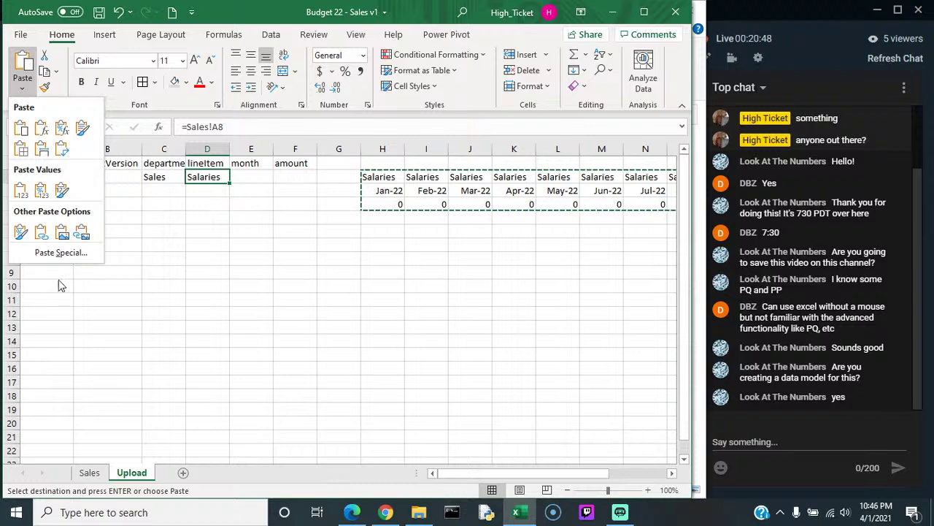
pyautogui.click(49, 252)
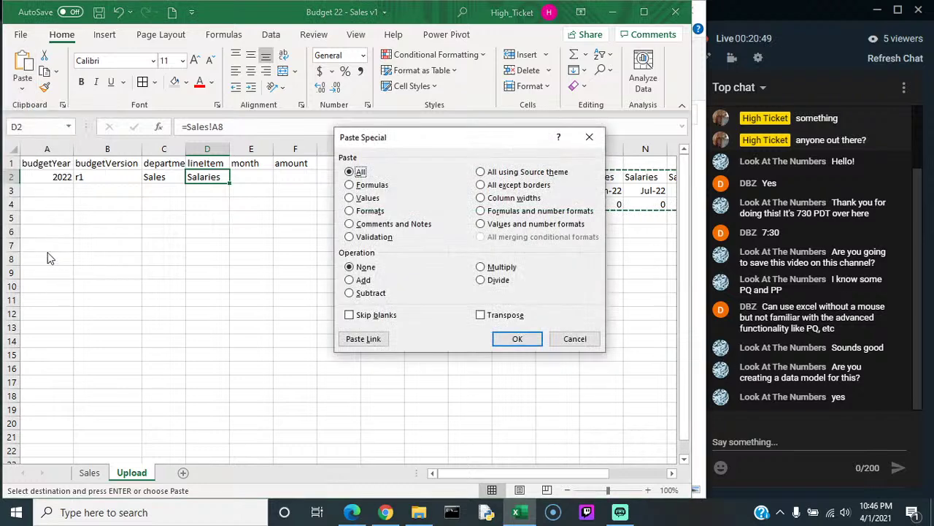
pyautogui.click(368, 185)
pyautogui.click(482, 315)
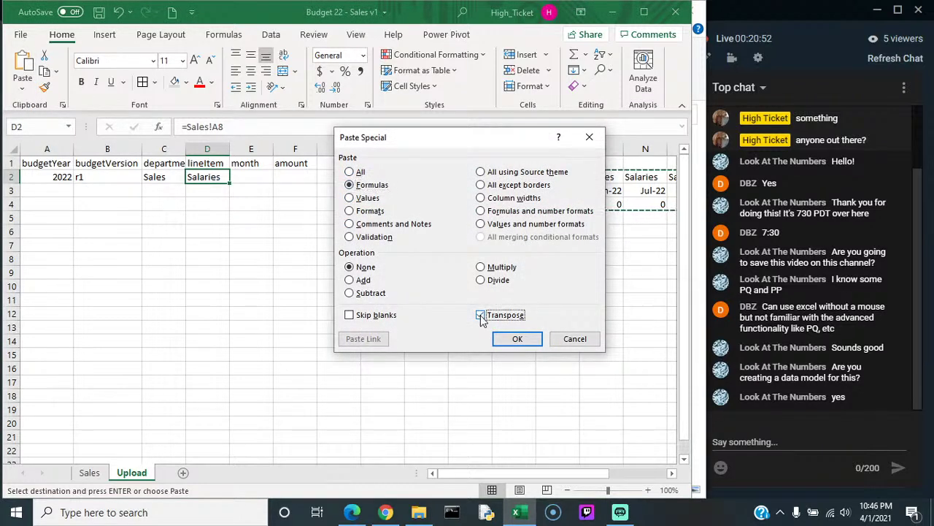
pyautogui.click(514, 339)
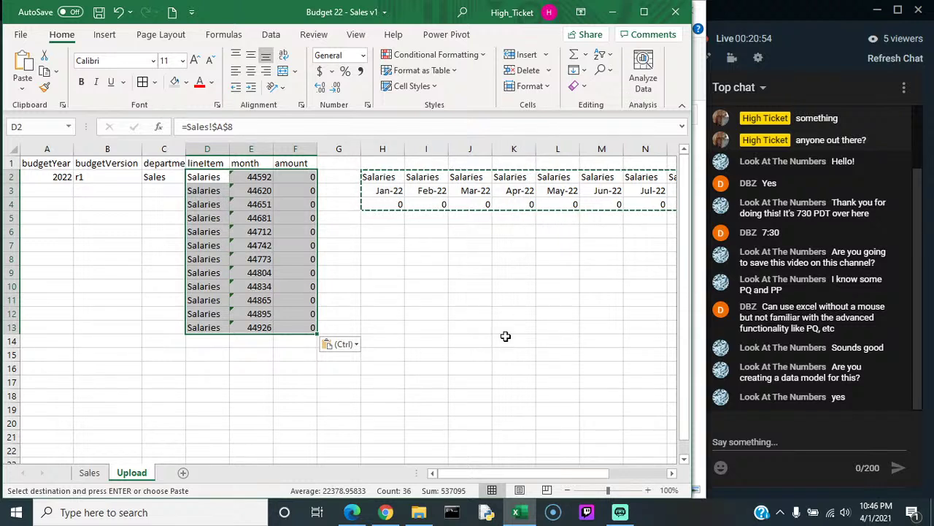
# Step: Format the month column E as dates of the type Mar-12
pyautogui.click(251, 149)
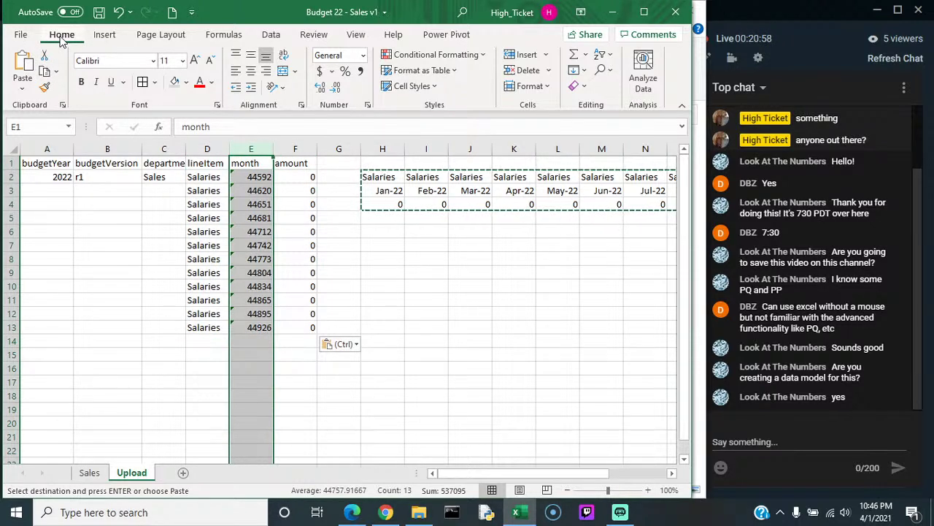
pyautogui.click(367, 105)
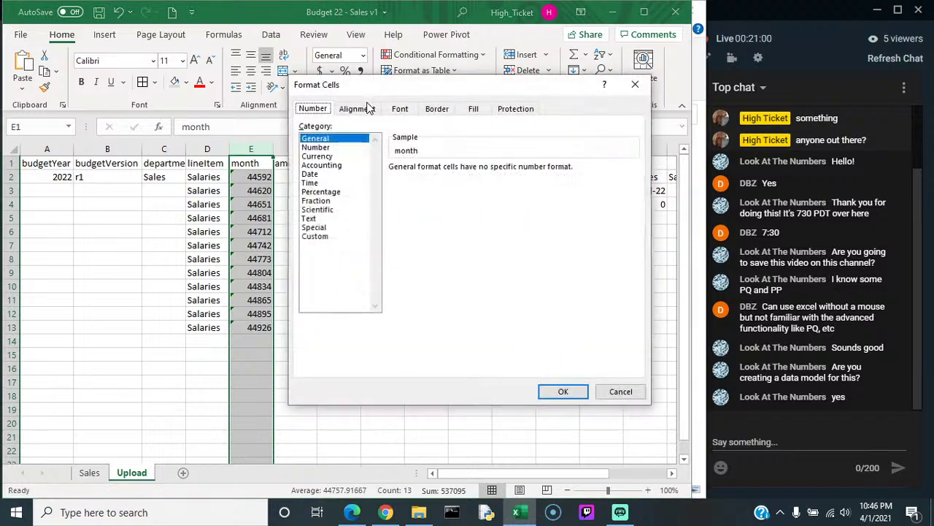
pyautogui.click(316, 175)
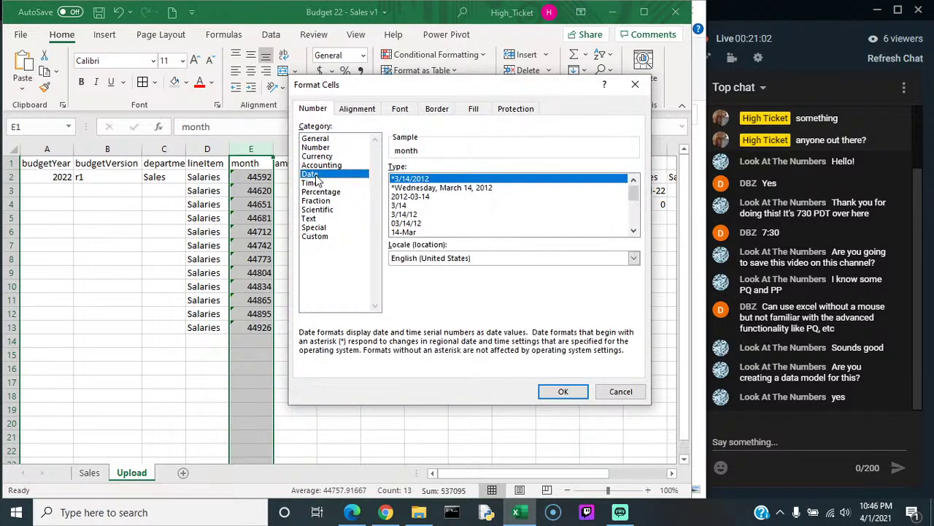
pyautogui.click(632, 231)
pyautogui.click(633, 232)
pyautogui.click(633, 231)
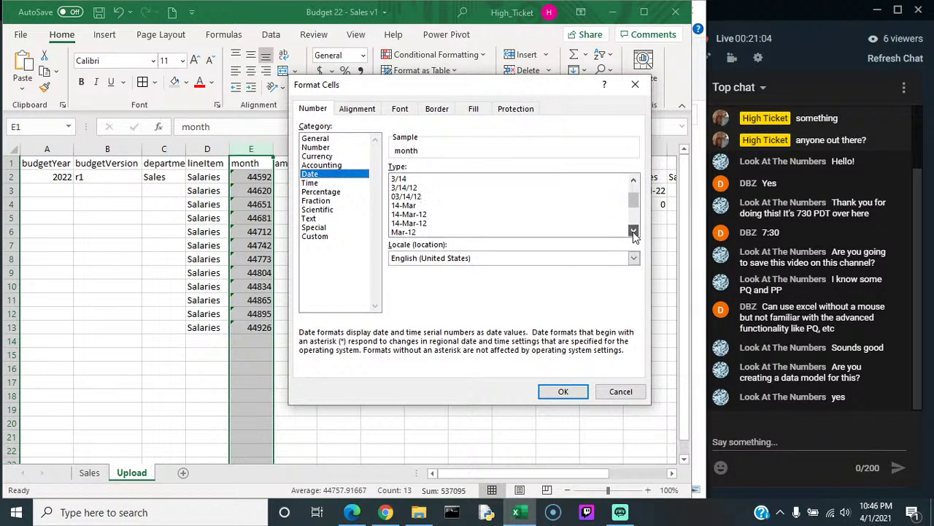
pyautogui.click(633, 232)
pyautogui.click(407, 224)
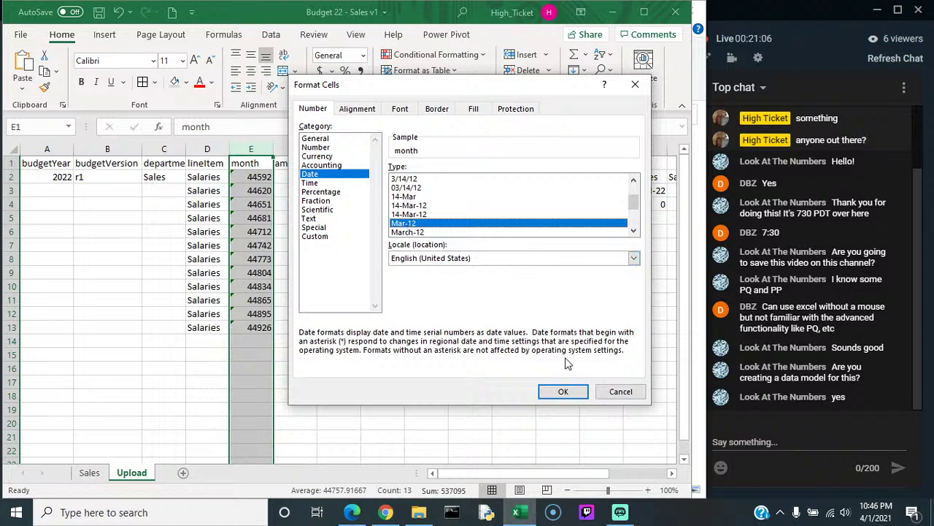
pyautogui.click(564, 392)
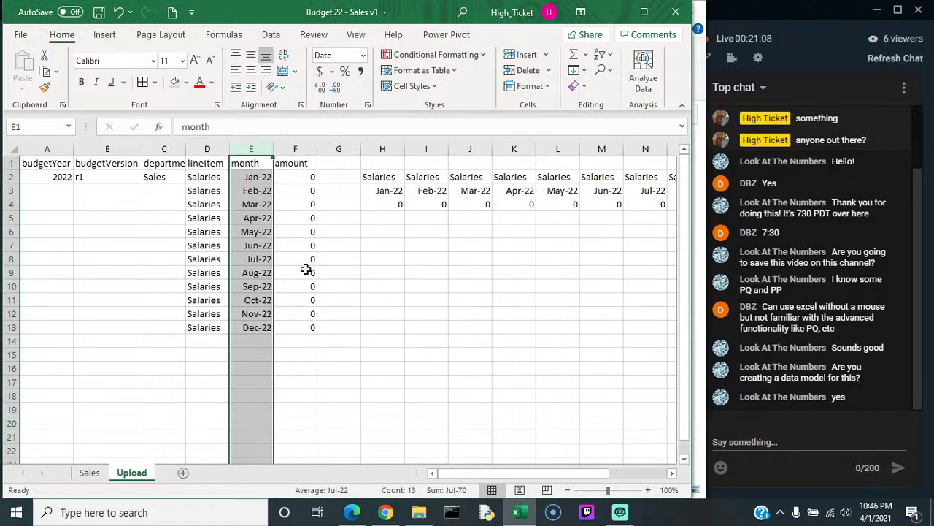
# Step: Format the amounts in F2:F13 in comma style without decimals
pyautogui.click(387, 225)
pyautogui.moveTo(304, 178); pyautogui.dragTo(306, 326)
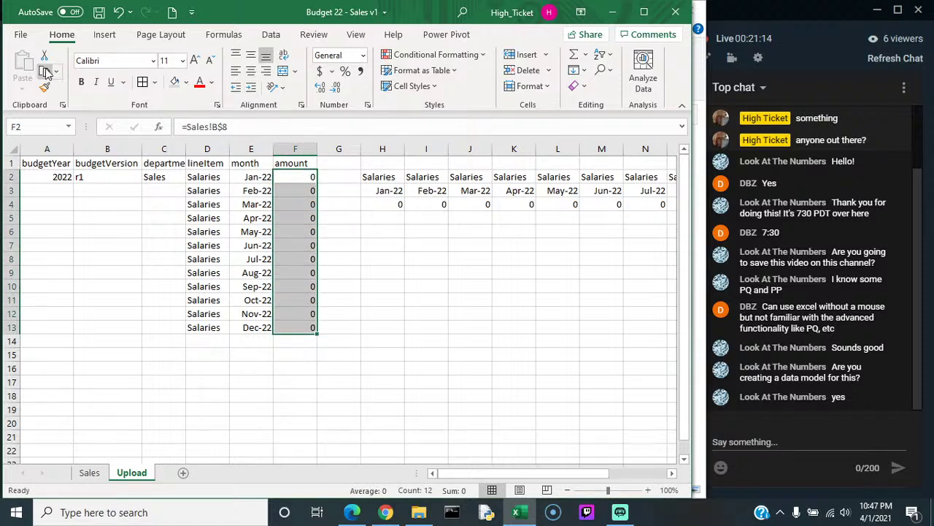
pyautogui.click(360, 71)
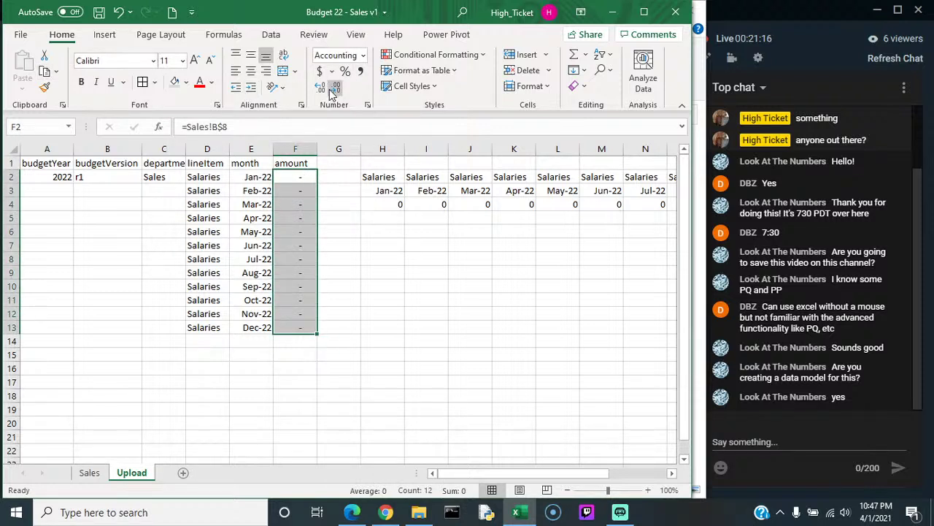
pyautogui.click(334, 89)
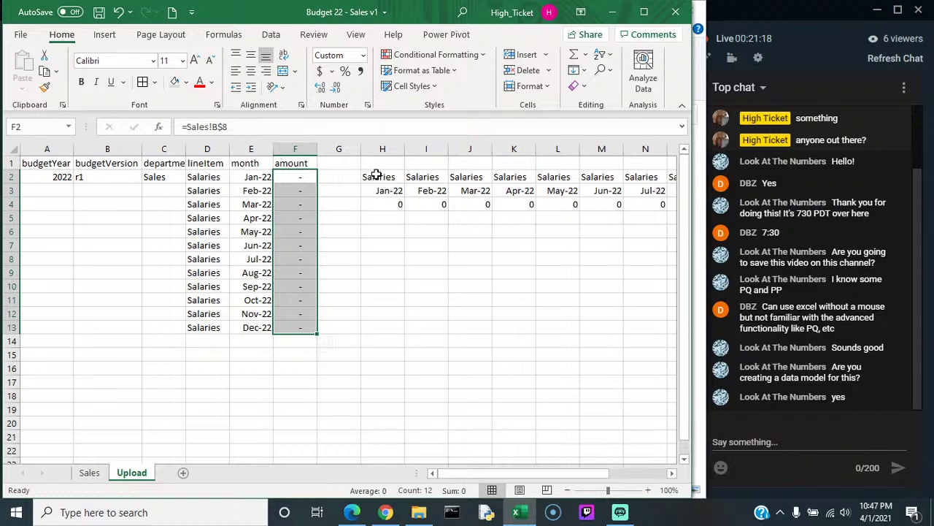
# Step: Enter 100 as the January Salaries amount on the Sales sheet and check the linked amount on the Upload sheet
pyautogui.click(87, 472)
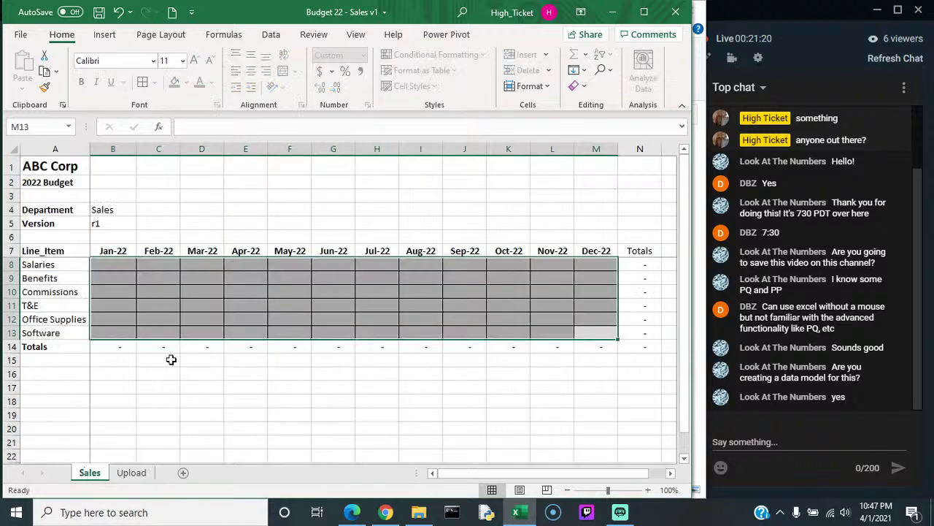
pyautogui.click(116, 262)
pyautogui.write('1')
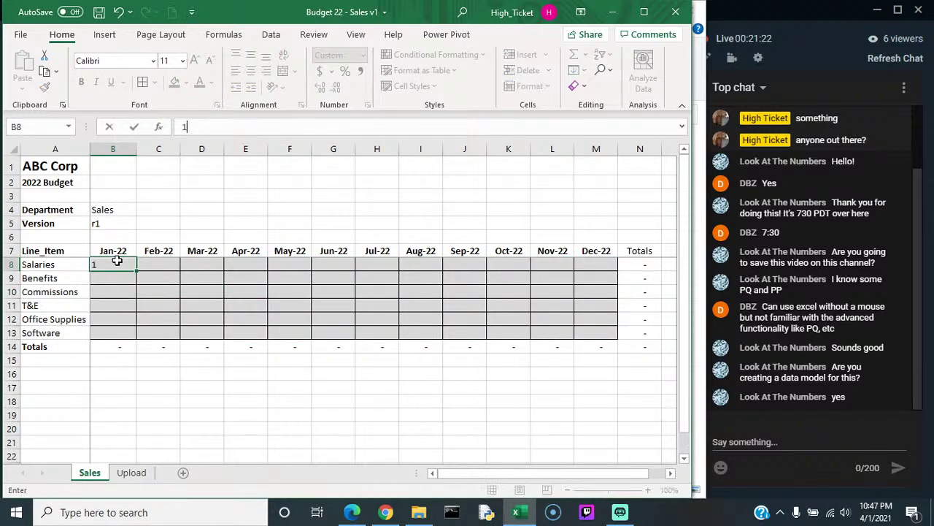
pyautogui.write('00')
pyautogui.press('Return')
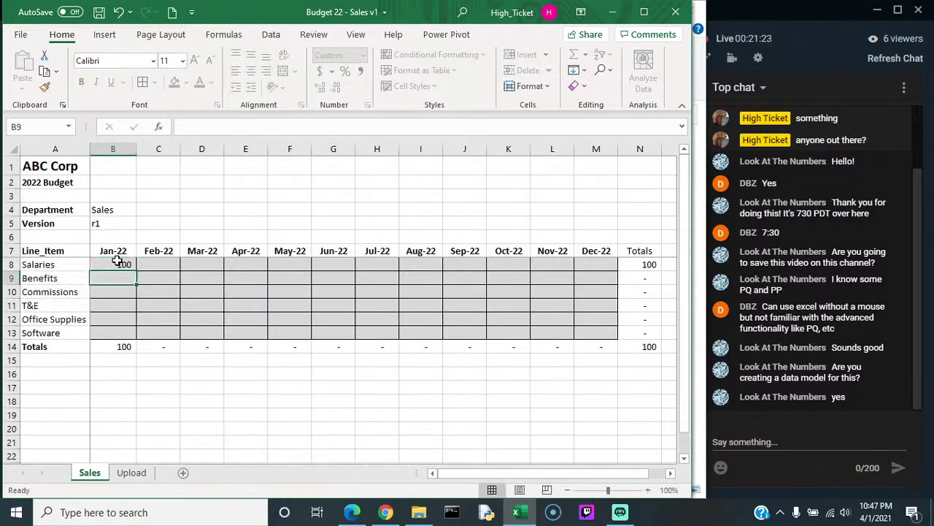
pyautogui.click(130, 473)
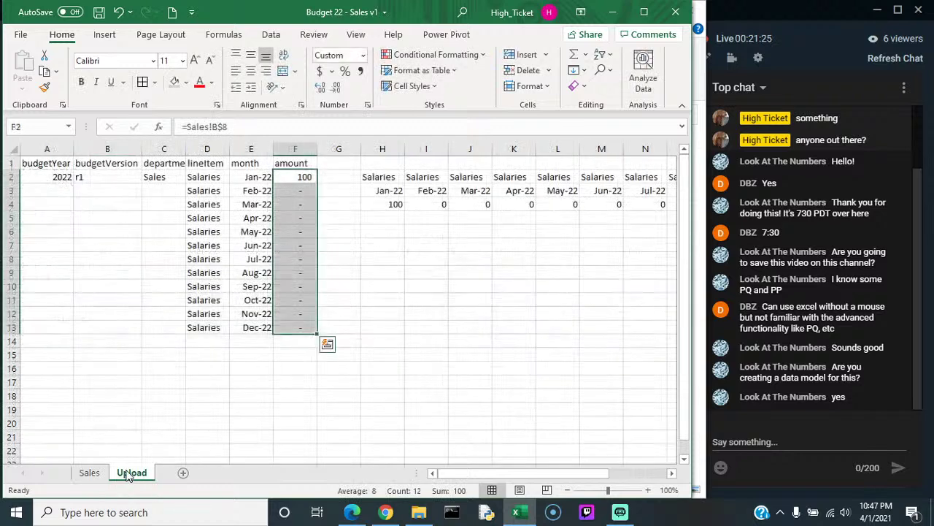
# Step: On the Sales sheet, enter =B8+1 as the February Salaries amount and fill it across through December
pyautogui.click(89, 475)
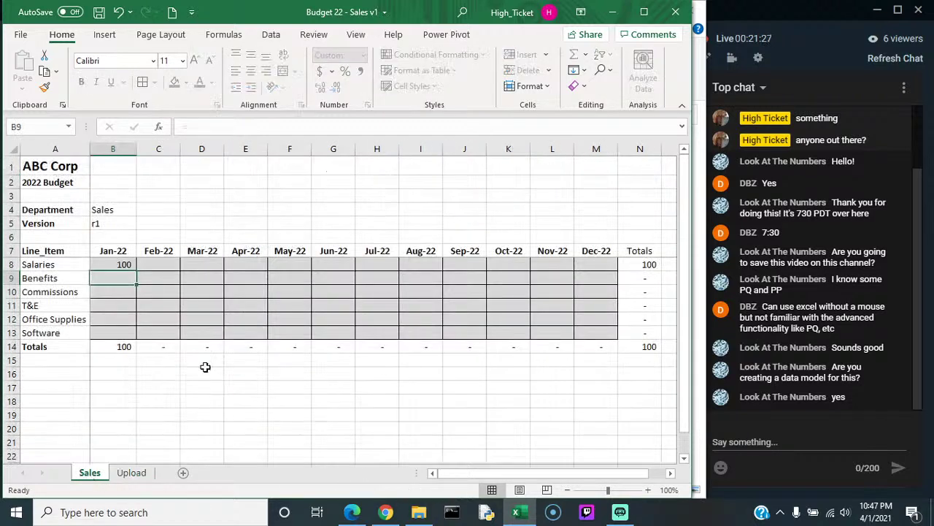
pyautogui.click(169, 263)
pyautogui.write('=')
pyautogui.press('Left')
pyautogui.write('+')
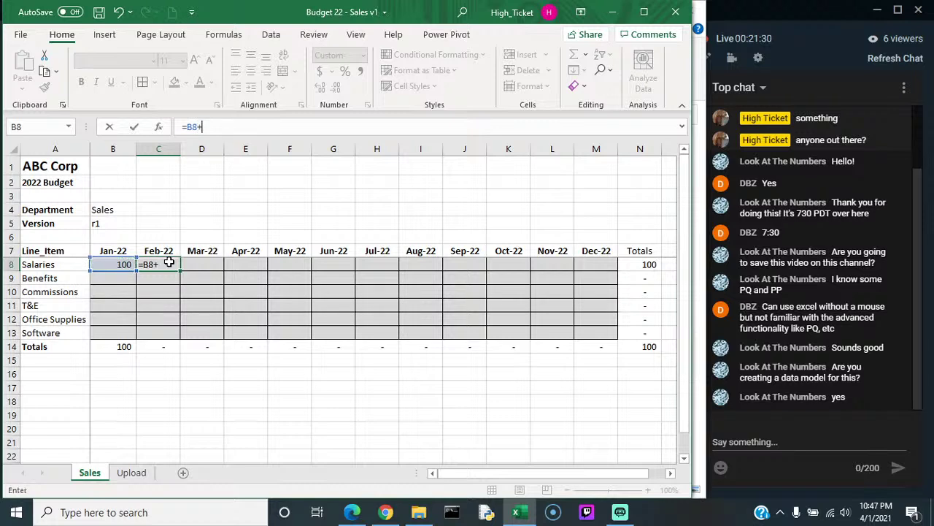
pyautogui.press('Return')
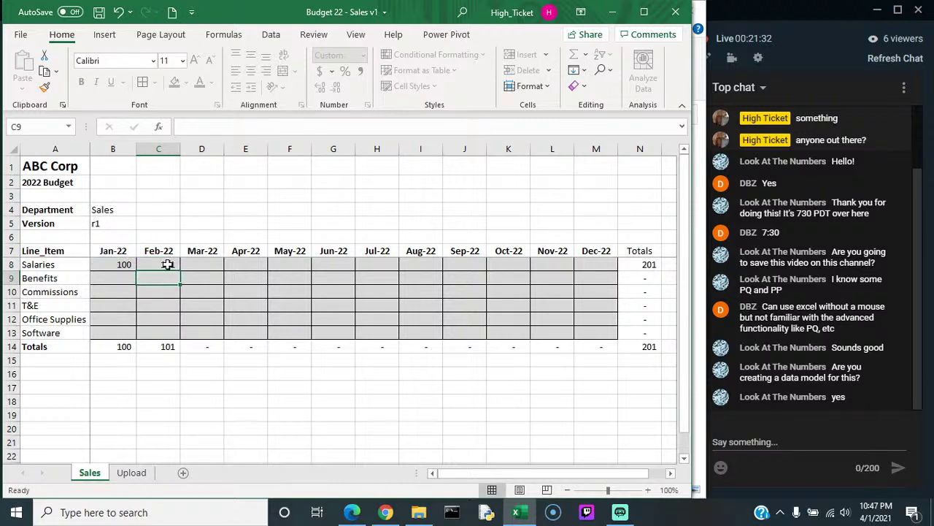
pyautogui.click(169, 264)
pyautogui.moveTo(180, 271); pyautogui.dragTo(631, 308)
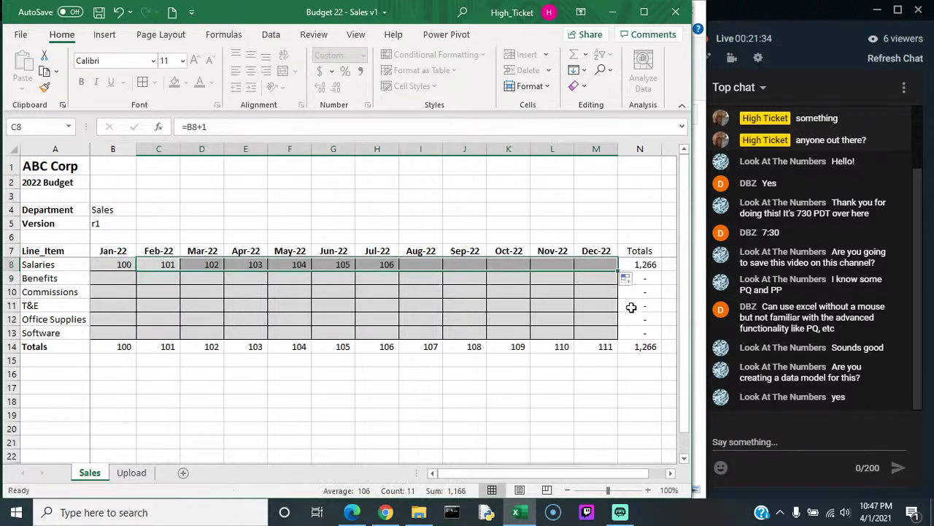
# Step: Clear the helper block H2:S4 on the Upload sheet
pyautogui.click(131, 473)
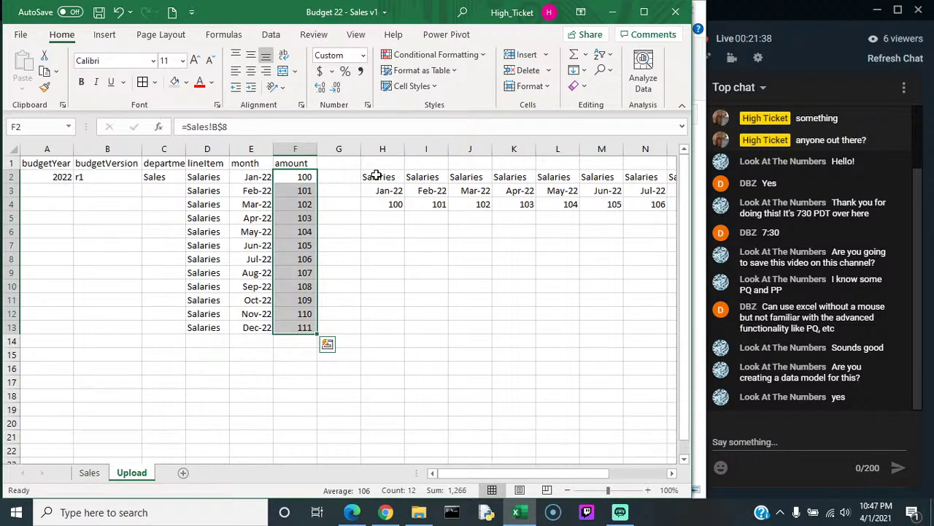
pyautogui.moveTo(376, 176); pyautogui.dragTo(623, 212)
pyautogui.press('Delete')
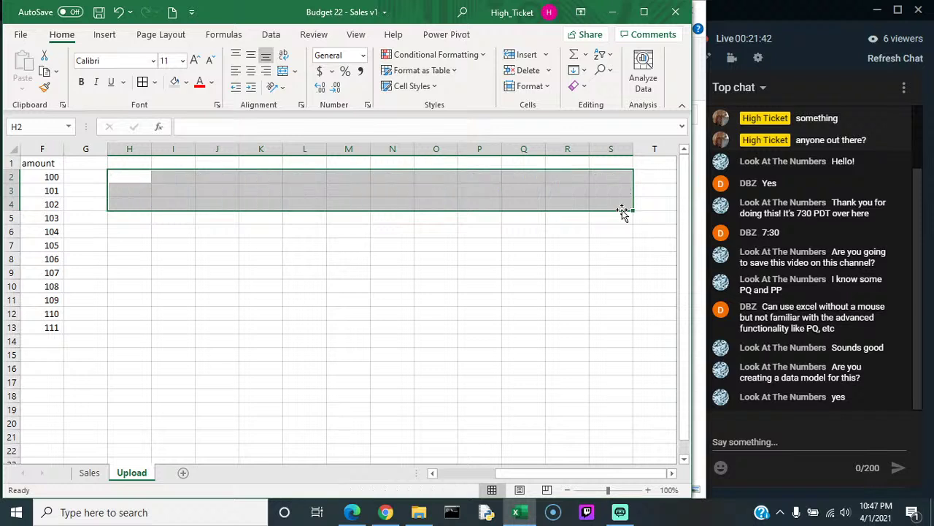
pyautogui.moveTo(506, 475); pyautogui.dragTo(267, 440)
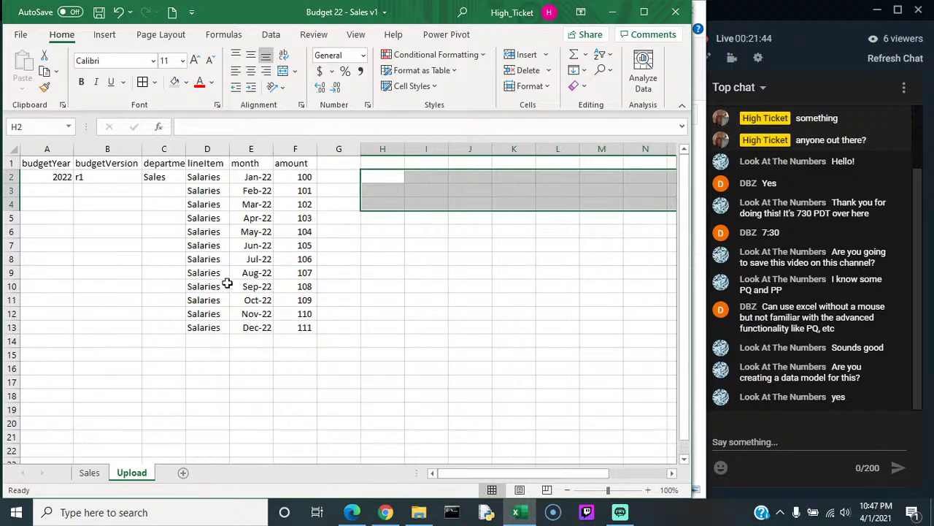
# Step: Fill the budget year, version and department from A2:C2 down to row 13
pyautogui.moveTo(56, 176); pyautogui.dragTo(171, 336)
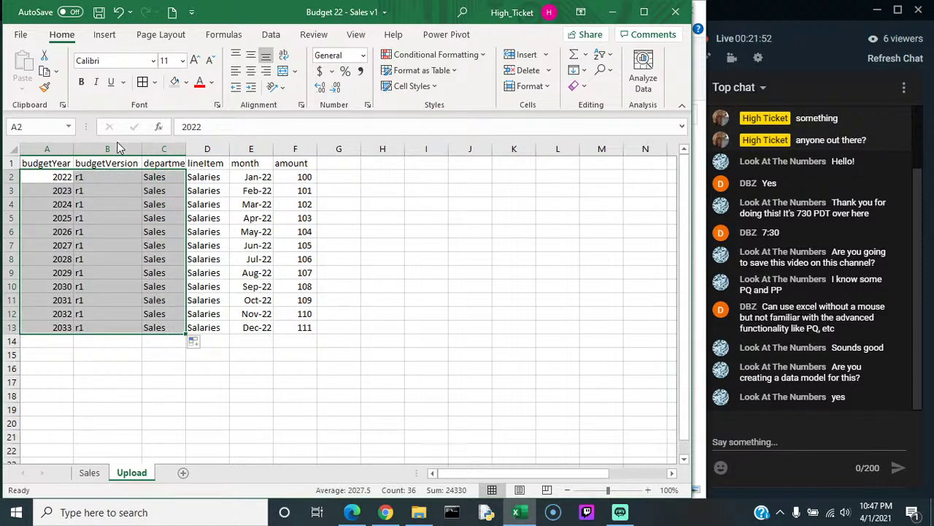
pyautogui.moveTo(115, 143); pyautogui.dragTo(236, 162)
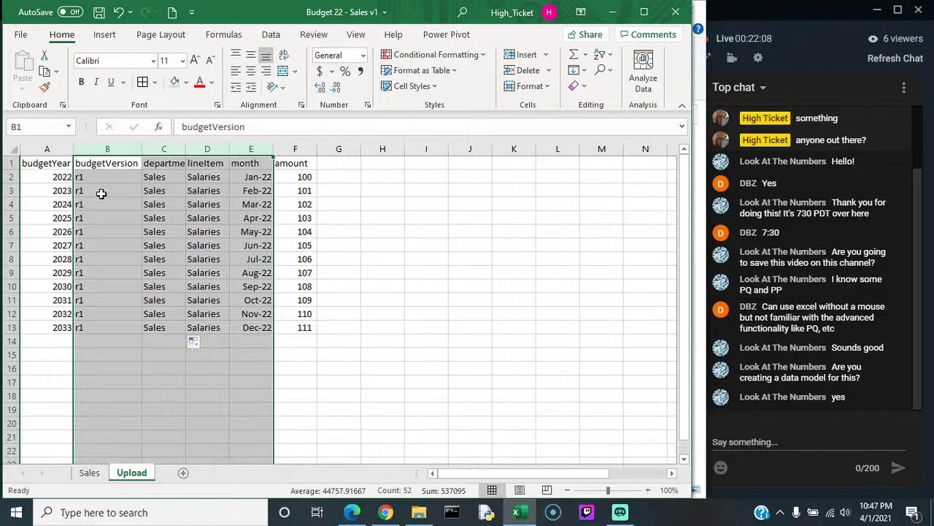
pyautogui.click(53, 177)
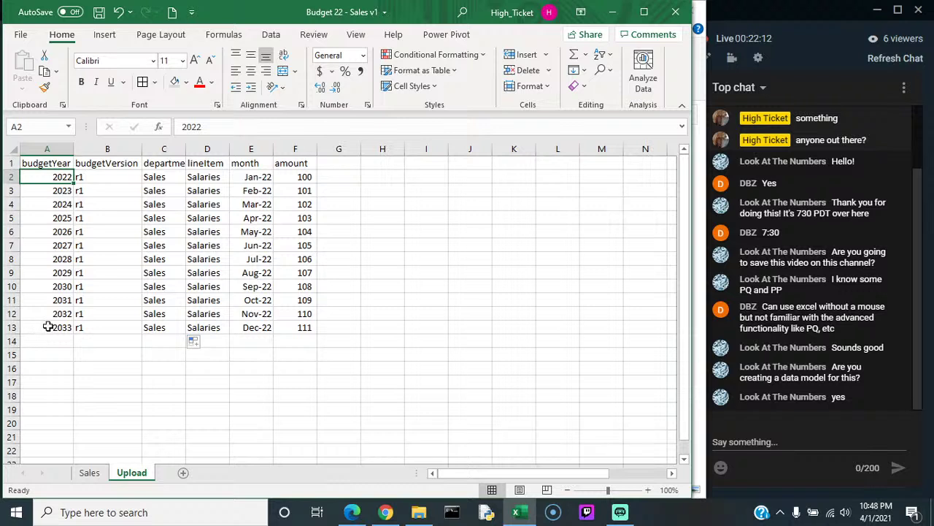
# Step: Set the budget year in A3 to =A2 and fill it down to A13
pyautogui.click(63, 190)
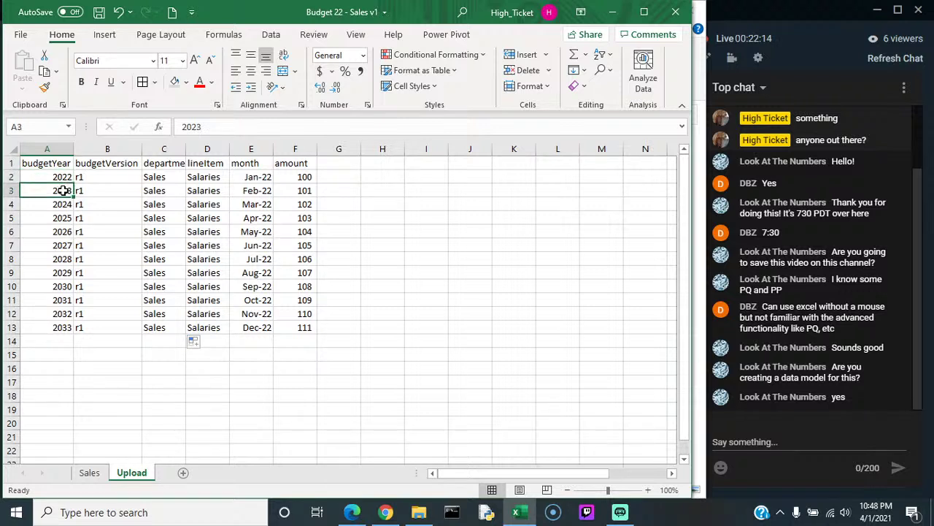
pyautogui.write('=')
pyautogui.press('Up')
pyautogui.press('Return')
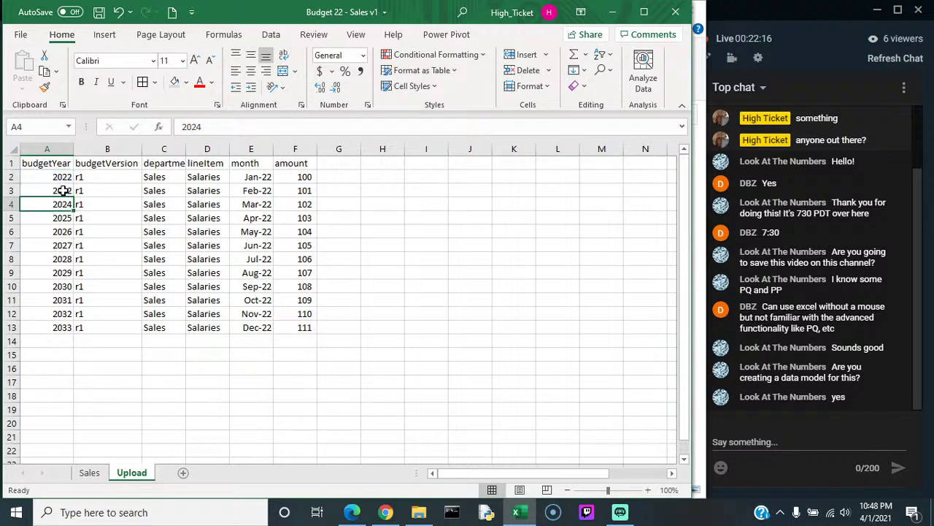
pyautogui.click(62, 190)
pyautogui.doubleClick(74, 196)
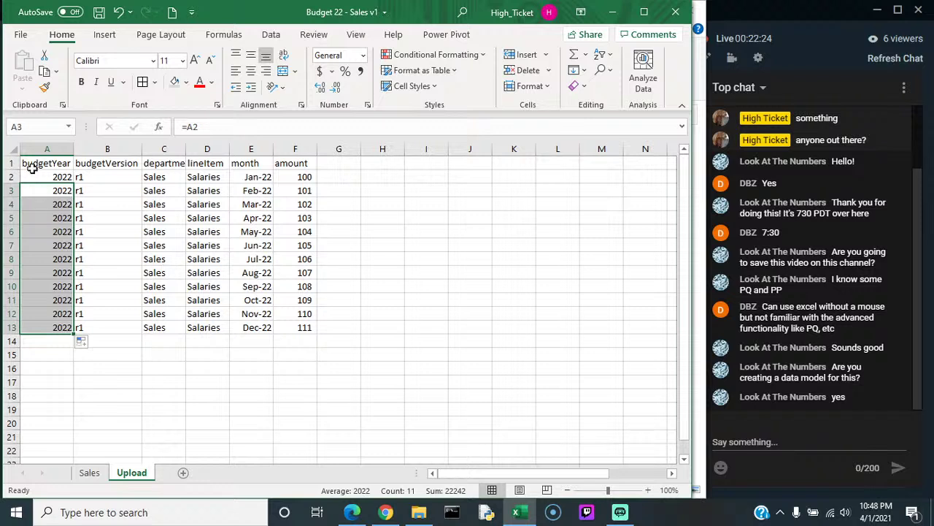
# Step: Copy the Salaries rows A2:F13 and paste them at A14, then check the amount formula in F14
pyautogui.moveTo(50, 172); pyautogui.dragTo(304, 328)
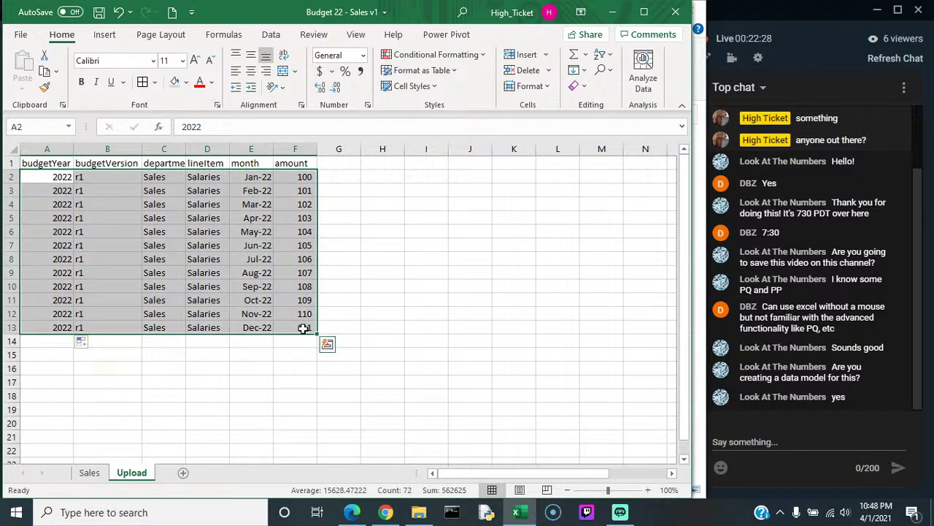
pyautogui.hotkey('ctrl', 'c')
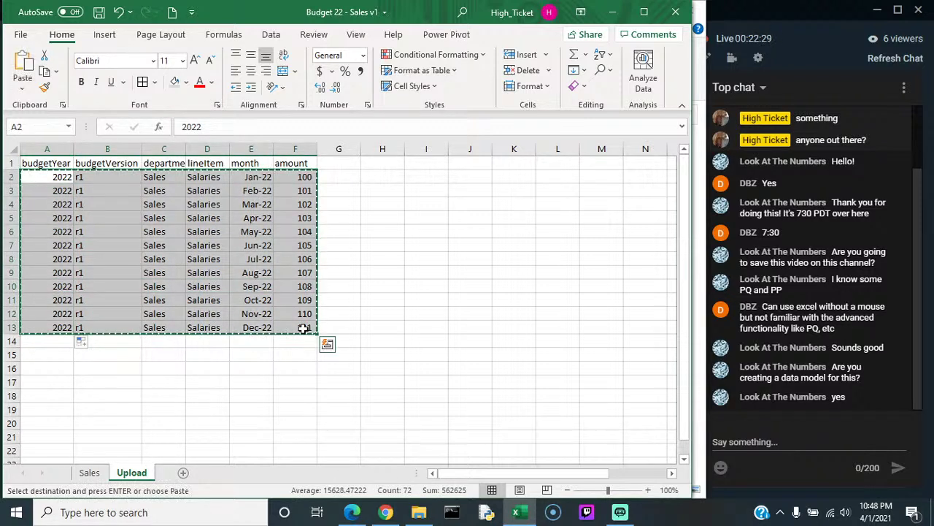
pyautogui.click(48, 341)
pyautogui.hotkey('ctrl', 'v')
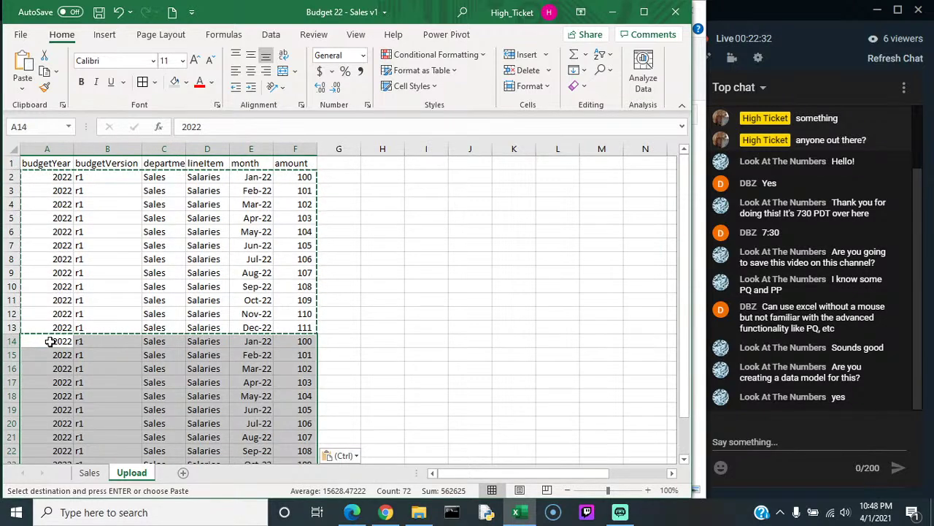
pyautogui.click(289, 343)
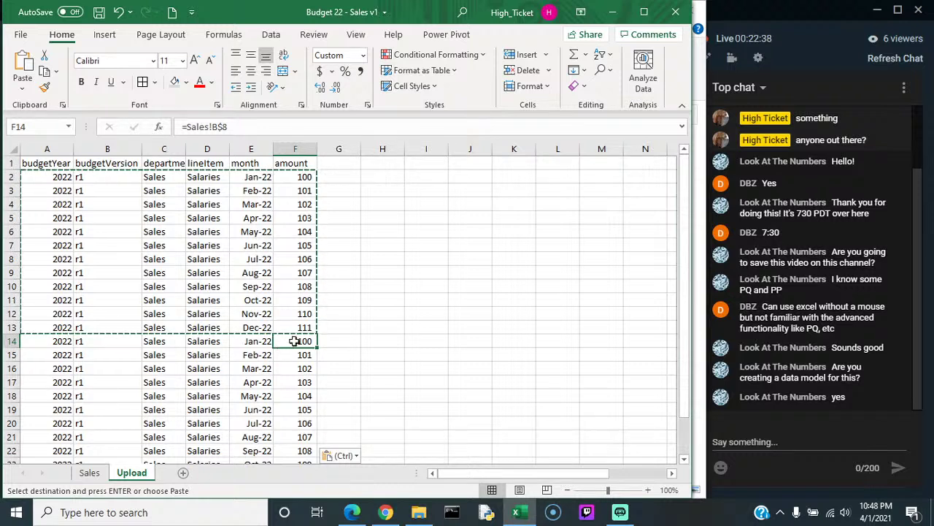
# Step: Link the line item in D14 to the Benefits label in cell A9 of the Sales sheet
pyautogui.click(219, 340)
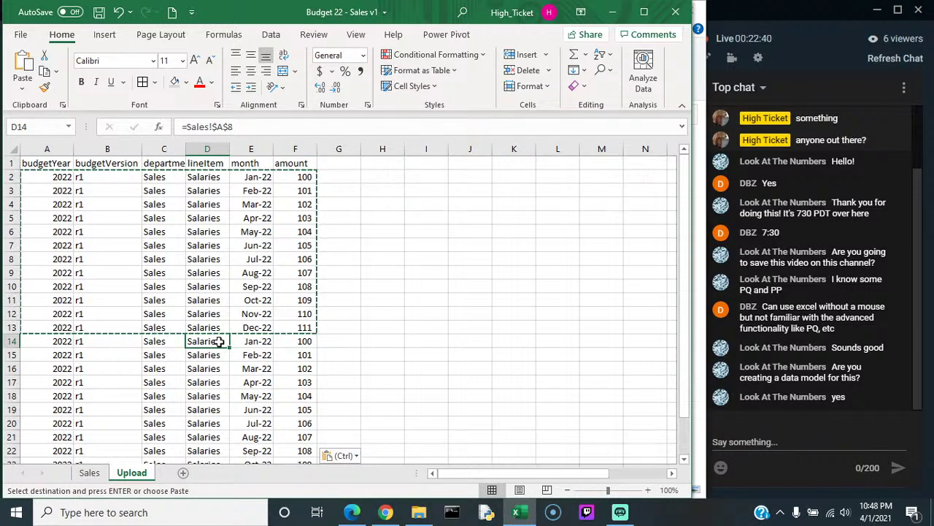
pyautogui.write('=')
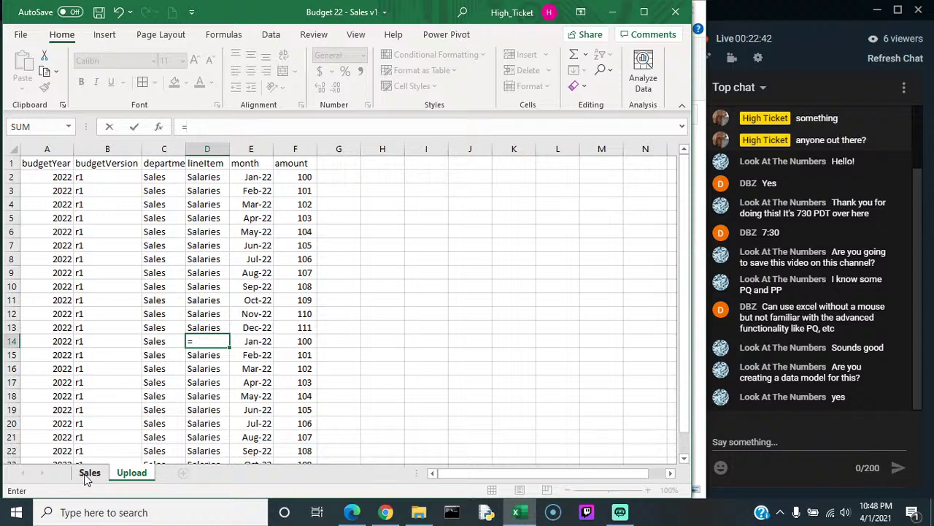
pyautogui.click(89, 474)
pyautogui.click(49, 278)
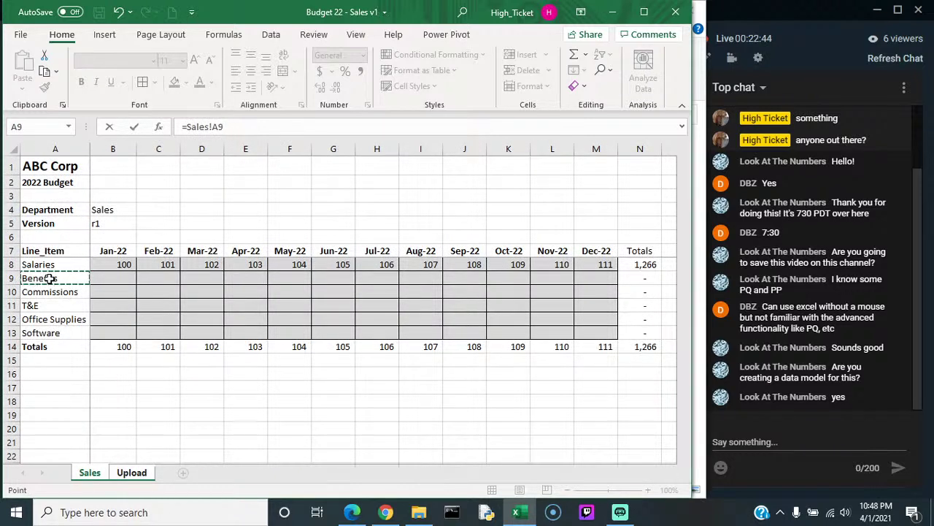
pyautogui.press('Return')
# Step: Set the line item in D15 to =D14 and fill it down to D25
pyautogui.write('=')
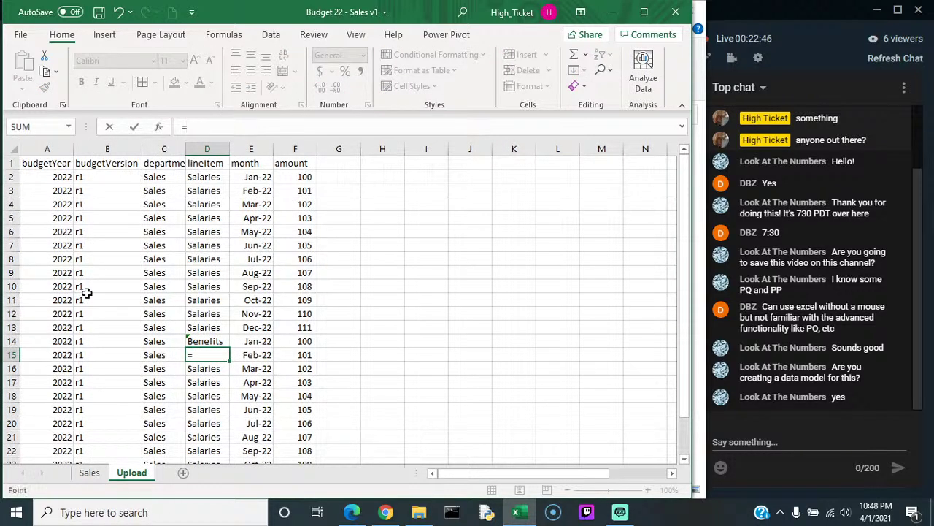
pyautogui.press('Up')
pyautogui.press('Return')
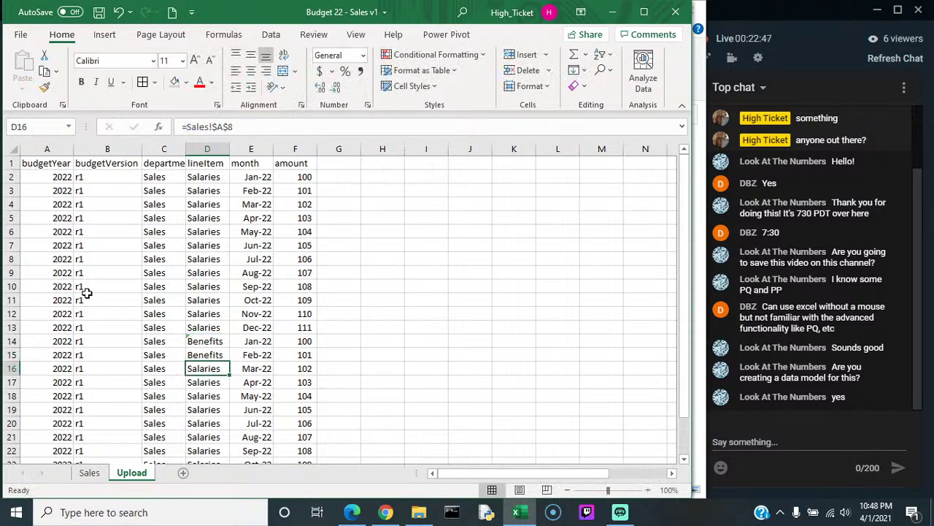
pyautogui.click(211, 355)
pyautogui.doubleClick(228, 361)
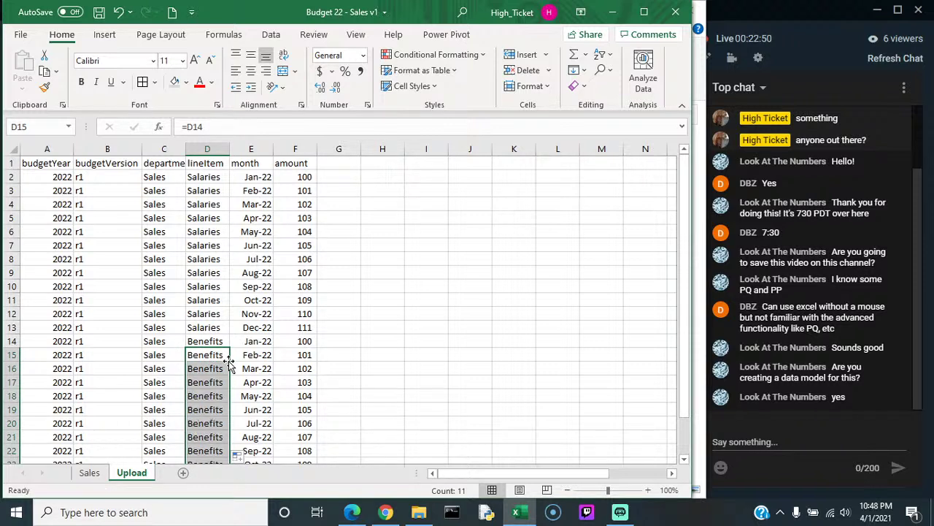
# Step: Enter =HLOOKUP(E14,Sales!$B$7:$M$13,3,FALSE) in F14 to retrieve the January Benefits amount
pyautogui.click(309, 341)
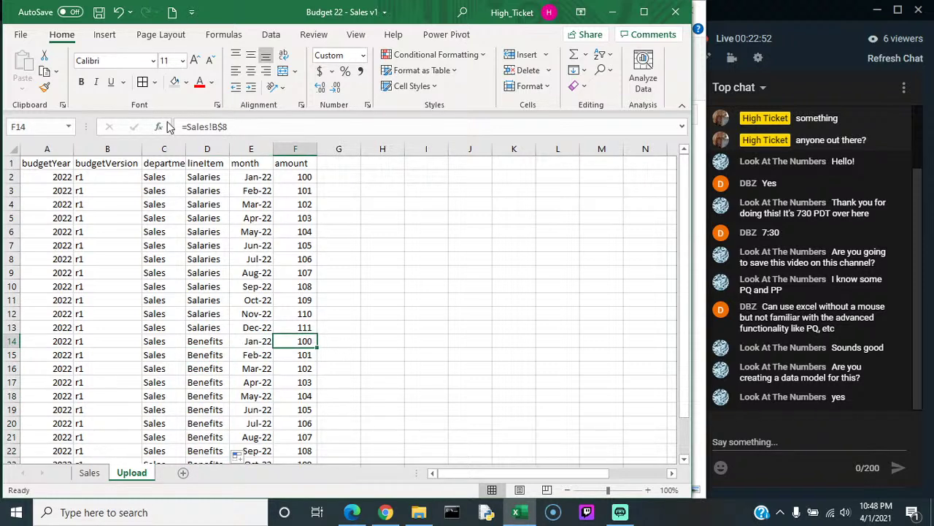
pyautogui.write('=')
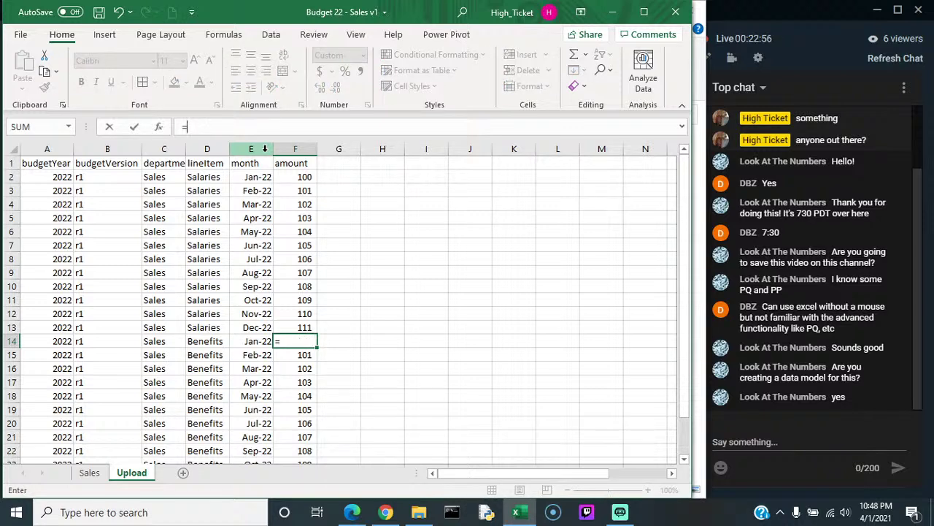
pyautogui.write('hloo')
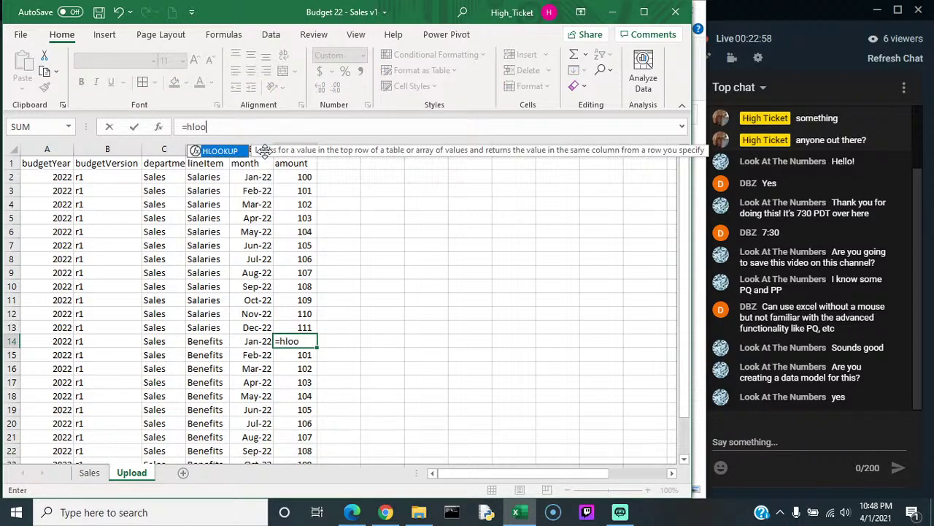
pyautogui.press('Tab')
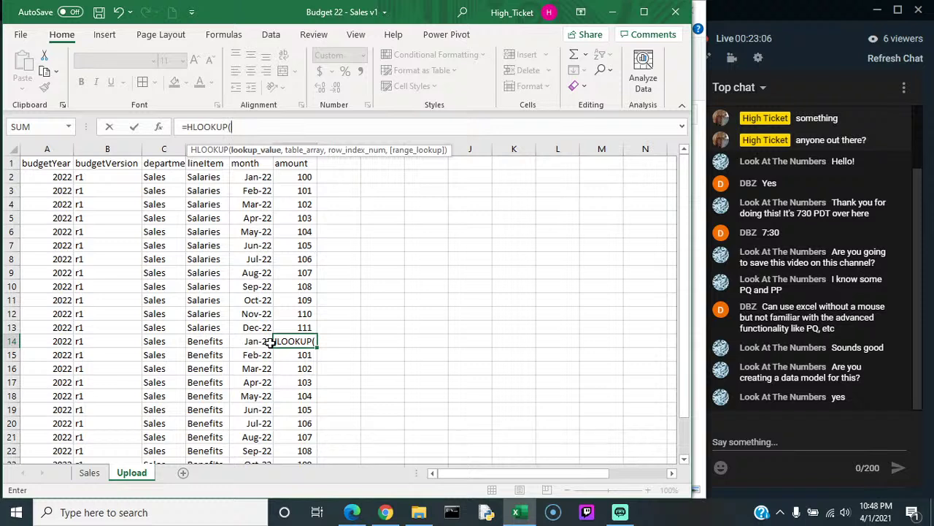
pyautogui.click(260, 341)
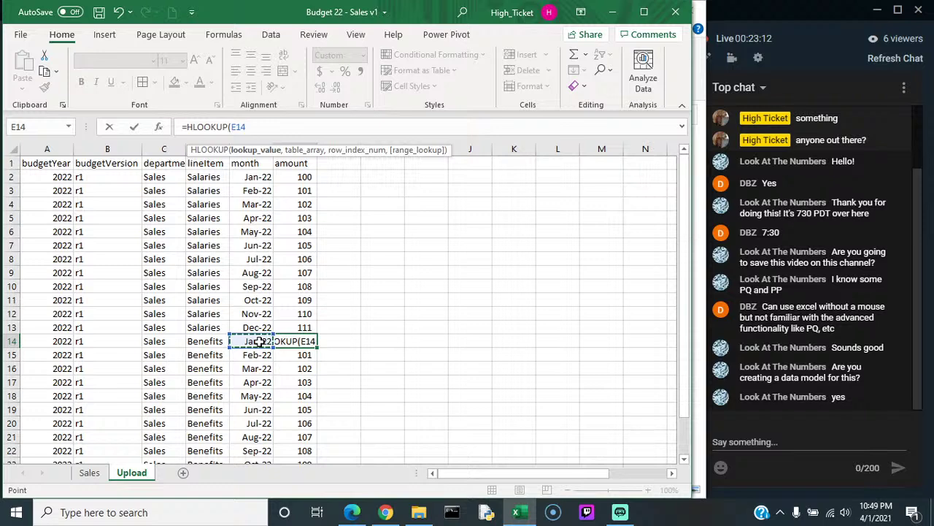
pyautogui.write(',')
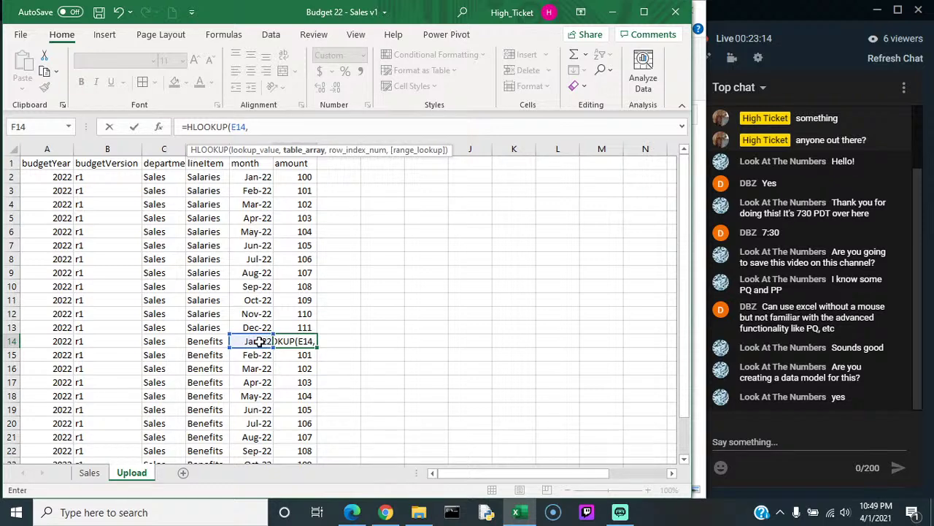
pyautogui.click(91, 472)
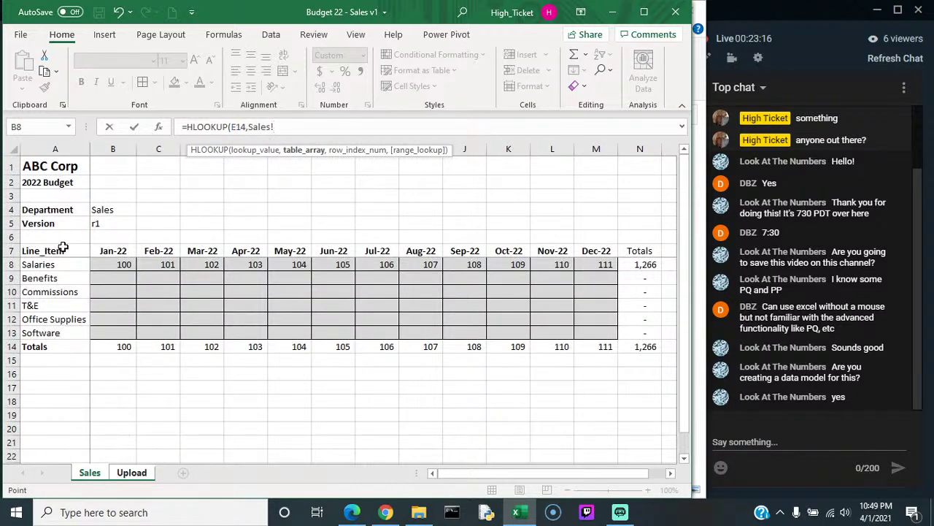
pyautogui.moveTo(65, 251); pyautogui.dragTo(599, 331)
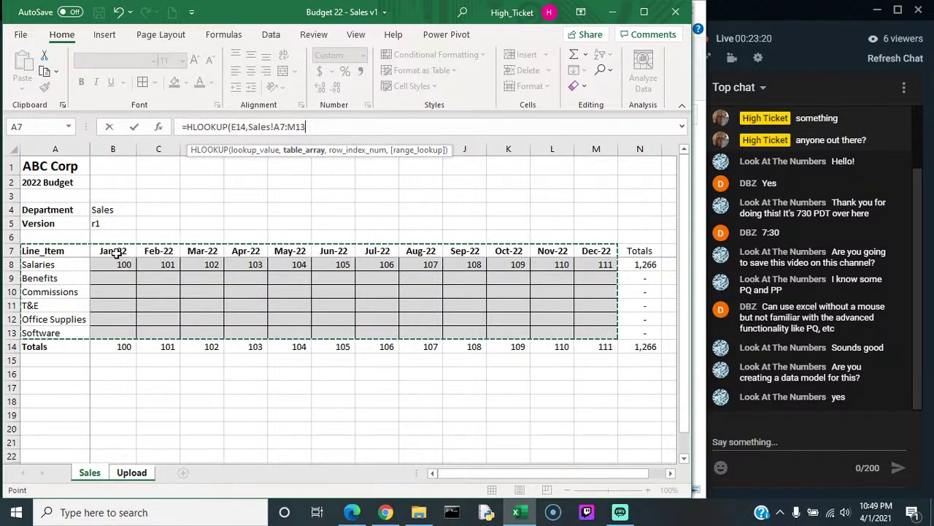
pyautogui.moveTo(114, 251); pyautogui.dragTo(598, 331)
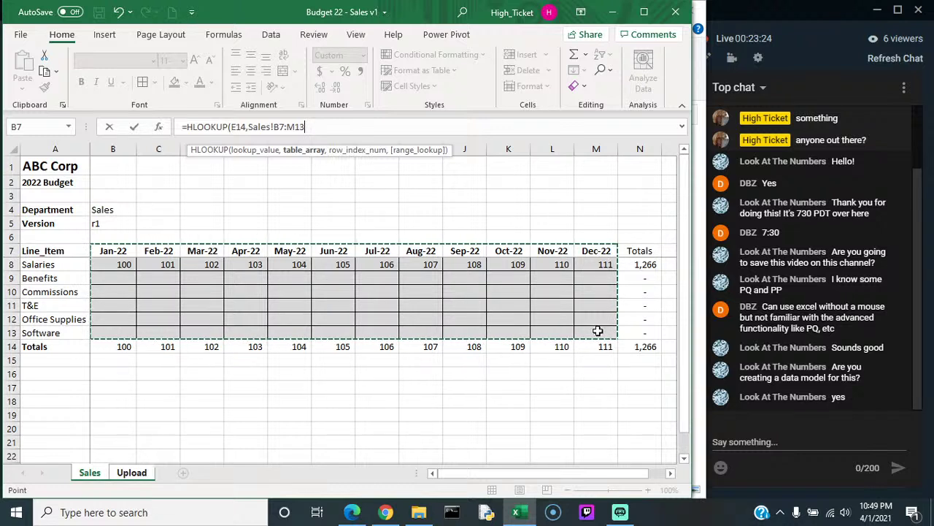
pyautogui.press('F4')
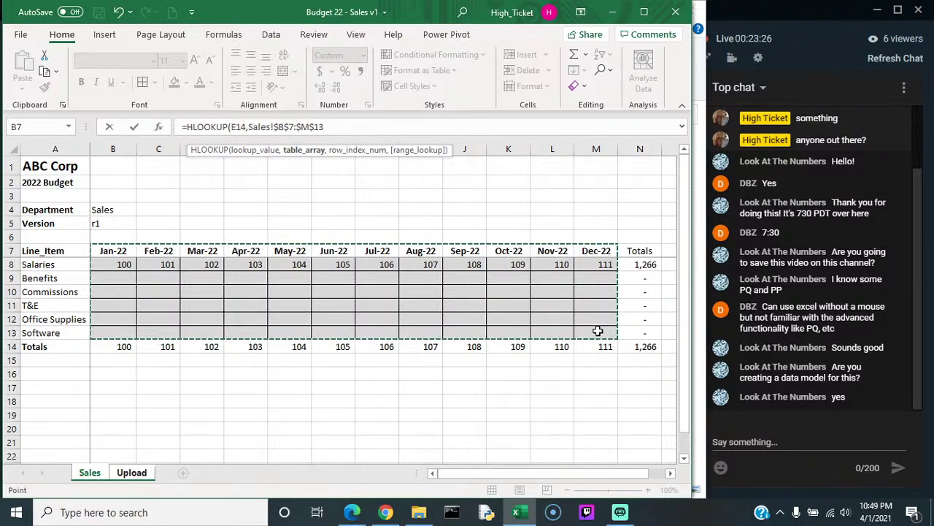
pyautogui.write(',')
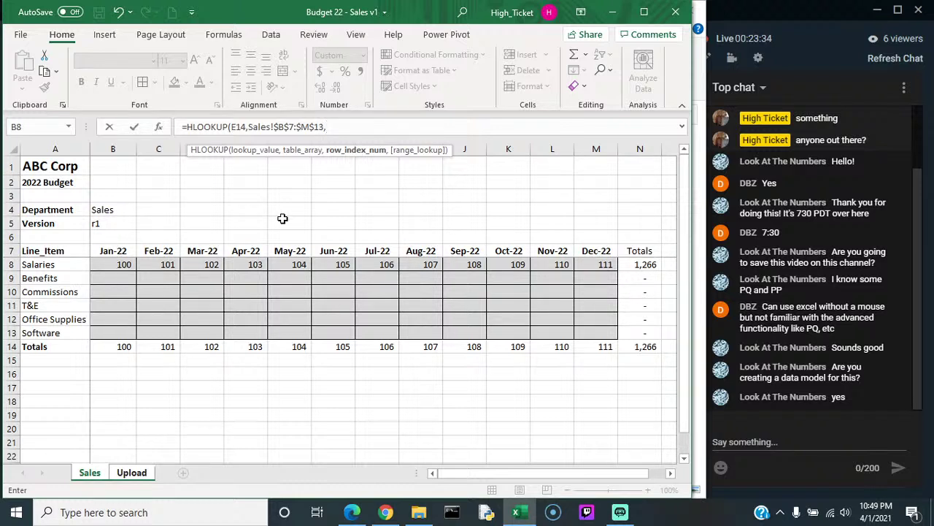
pyautogui.write('3,')
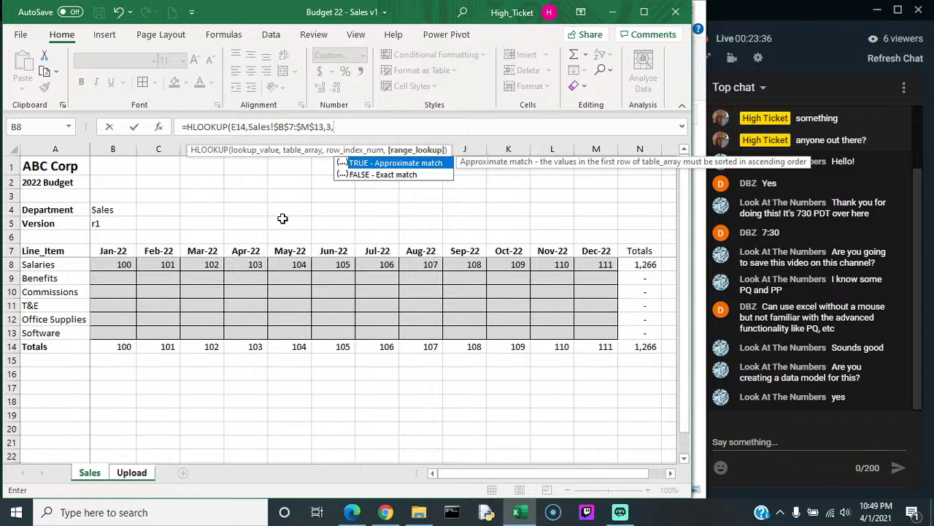
pyautogui.write('False)')
pyautogui.press('Return')
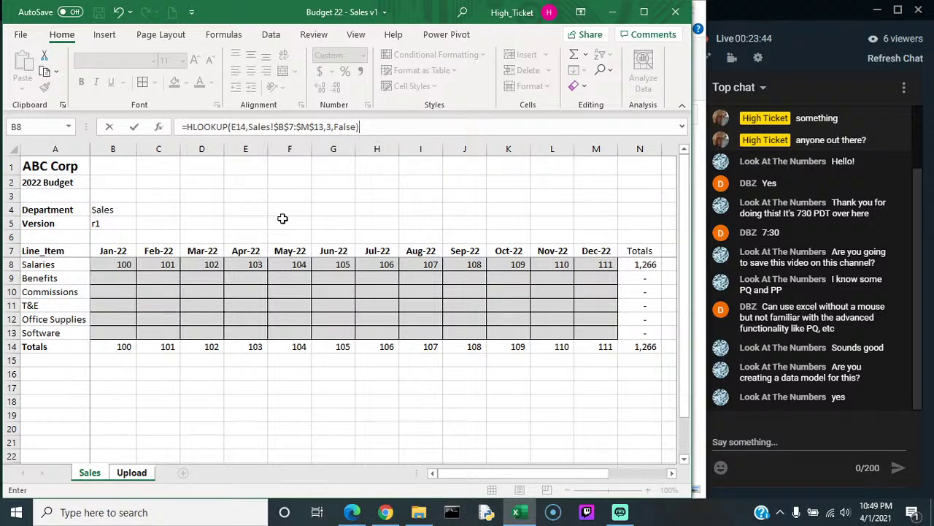
# Step: Fill the F14 lookup formula down through F25 on the Upload sheet
pyautogui.hotkey('ctrl', 'pagedown')
pyautogui.click(302, 336)
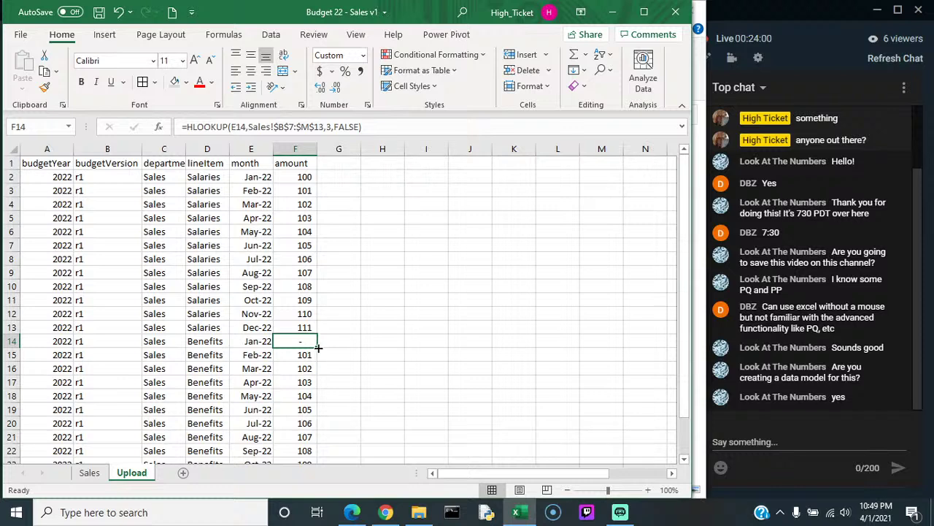
pyautogui.moveTo(318, 348); pyautogui.dragTo(319, 442)
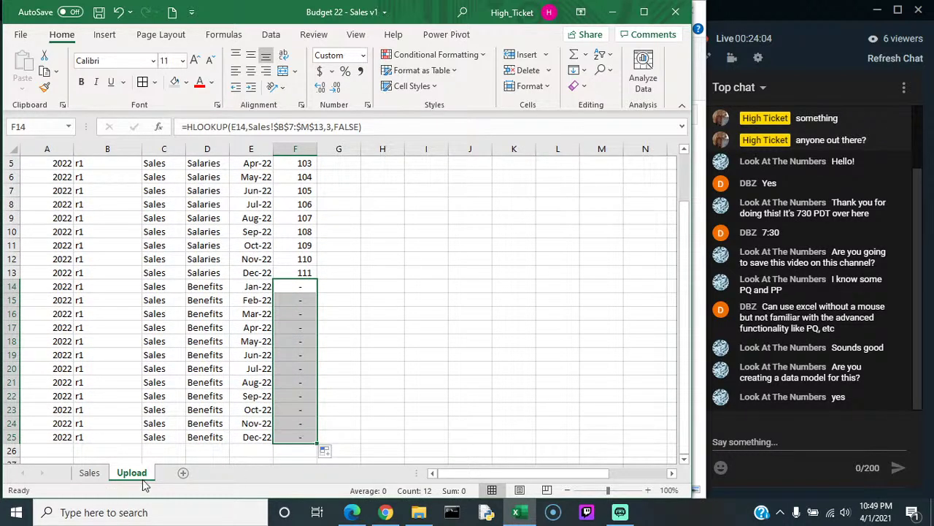
# Step: Enter a January Benefits test amount of 2000 in B9 of the Sales sheet
pyautogui.click(88, 474)
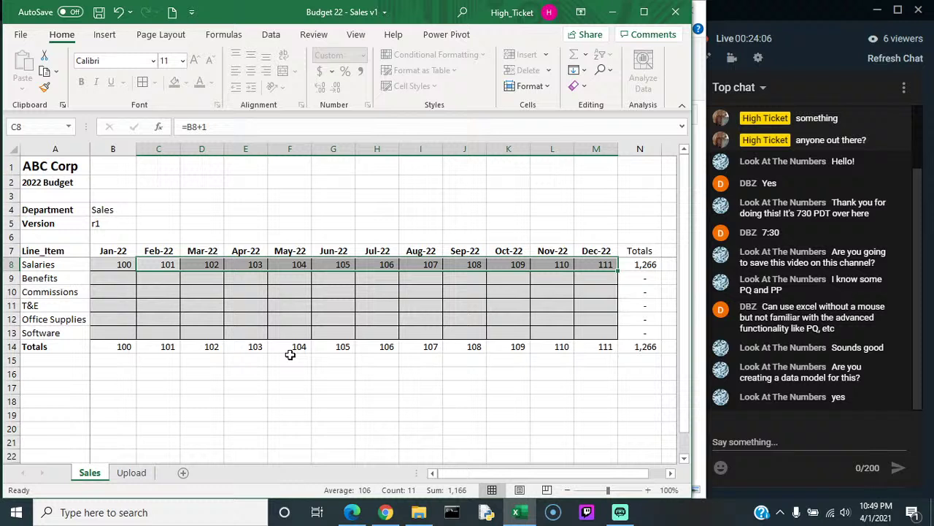
pyautogui.click(119, 275)
pyautogui.write('2000')
pyautogui.press('Return')
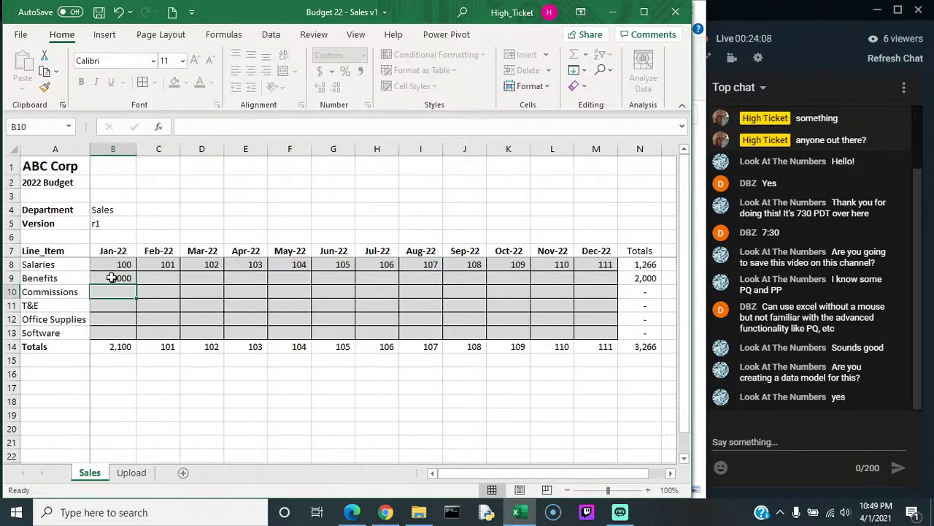
# Step: Set C9 to =B9+1, fill it across to M9, and check the Benefits amounts on the Upload sheet
pyautogui.press('Up')
pyautogui.press('Right')
pyautogui.write('=')
pyautogui.click(111, 278)
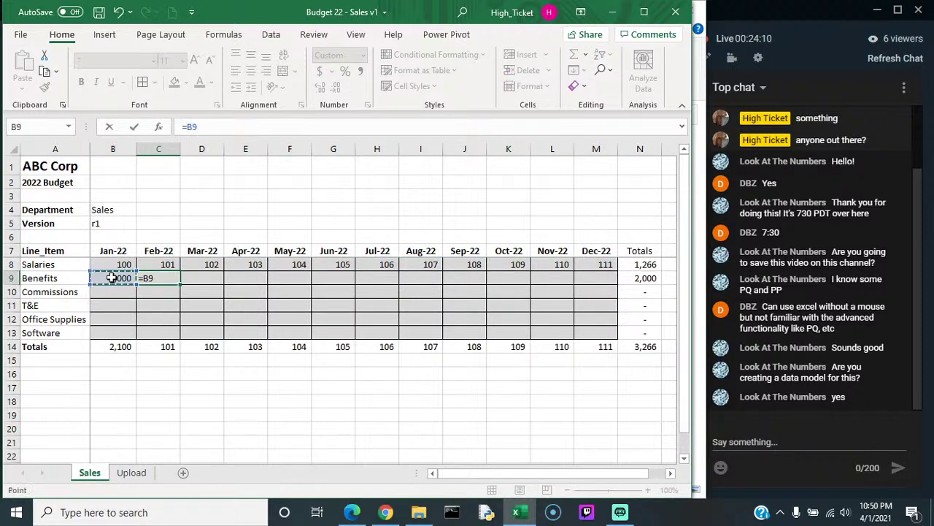
pyautogui.write('+1')
pyautogui.press('Return')
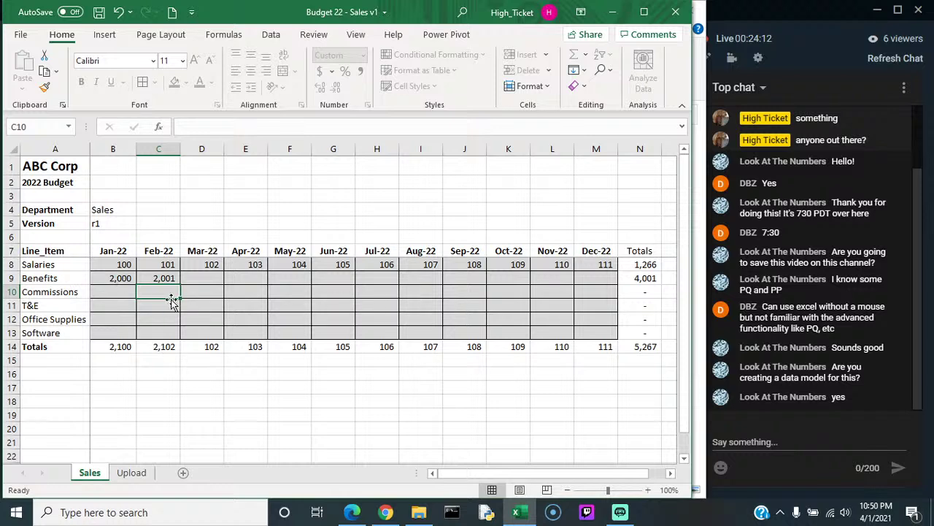
pyautogui.click(159, 278)
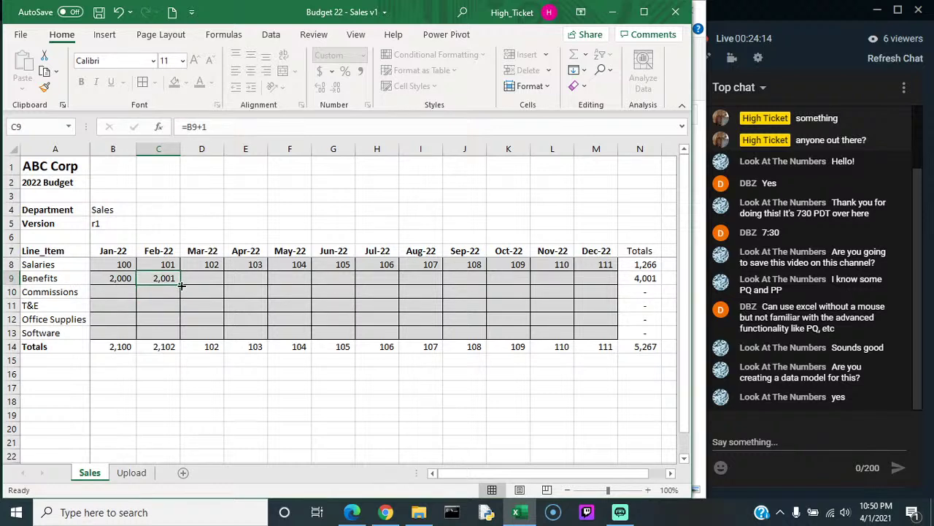
pyautogui.moveTo(181, 285); pyautogui.dragTo(626, 296)
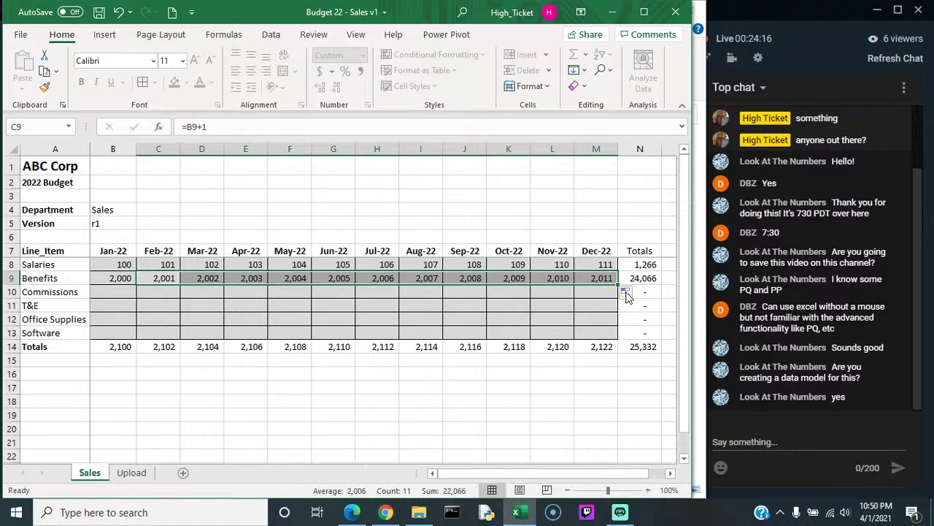
pyautogui.click(131, 472)
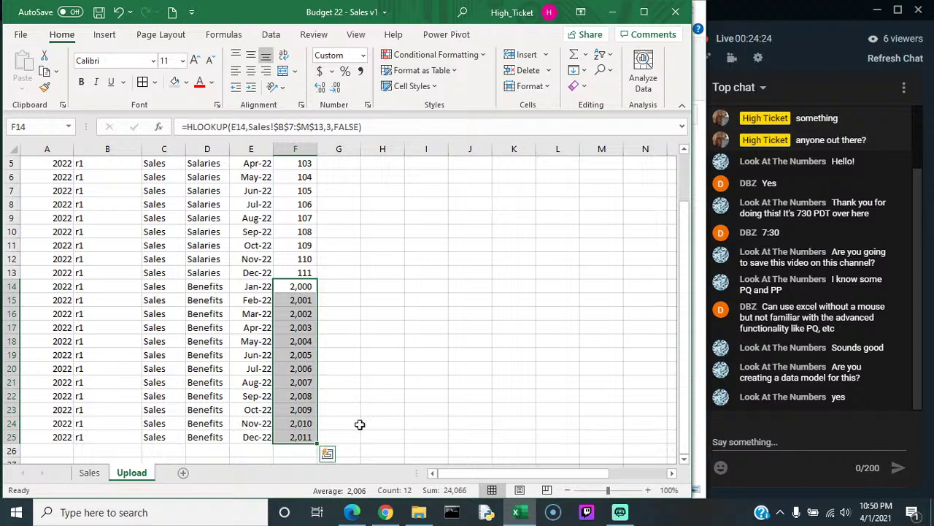
# Step: Clear the Salaries and Benefits test amounts in B8:M9 of the Sales sheet
pyautogui.click(90, 472)
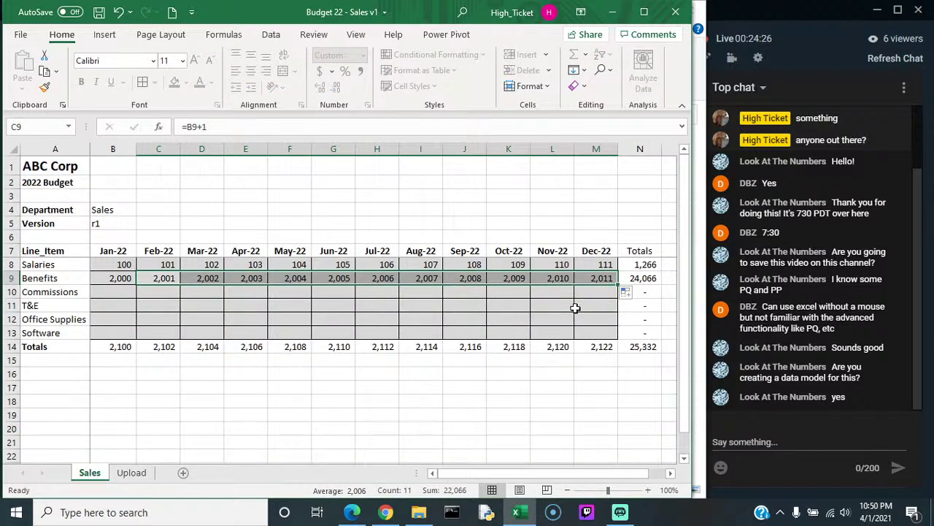
pyautogui.moveTo(118, 264); pyautogui.dragTo(605, 286)
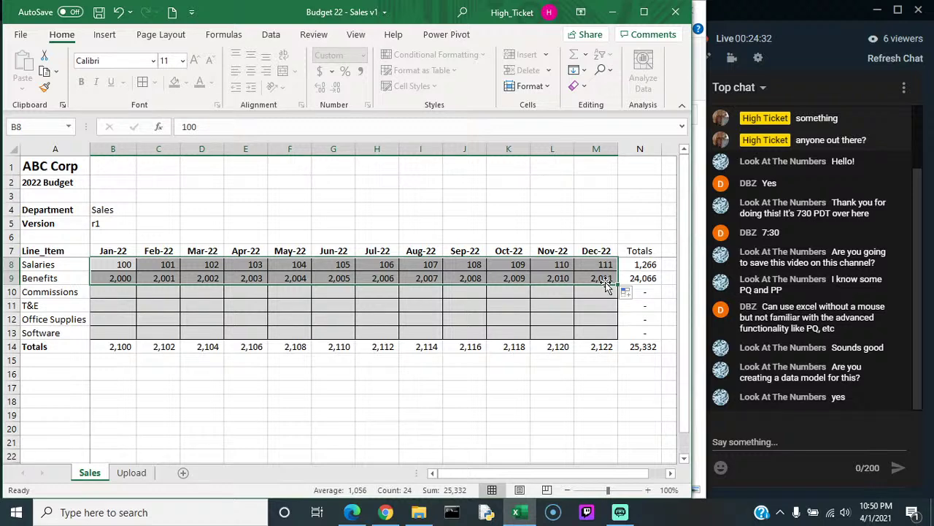
pyautogui.press('Delete')
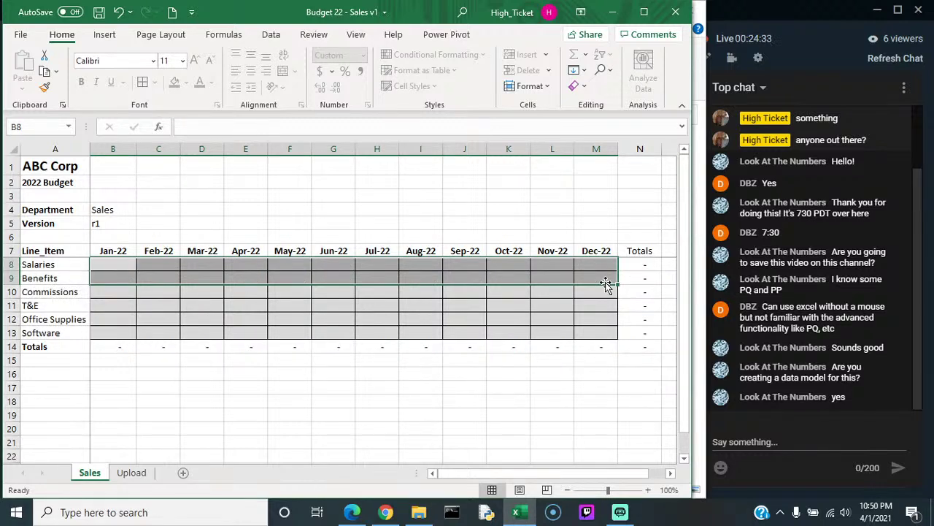
# Step: Copy the Benefits rows A14:F25 on the Upload sheet and paste them at A26
pyautogui.click(121, 476)
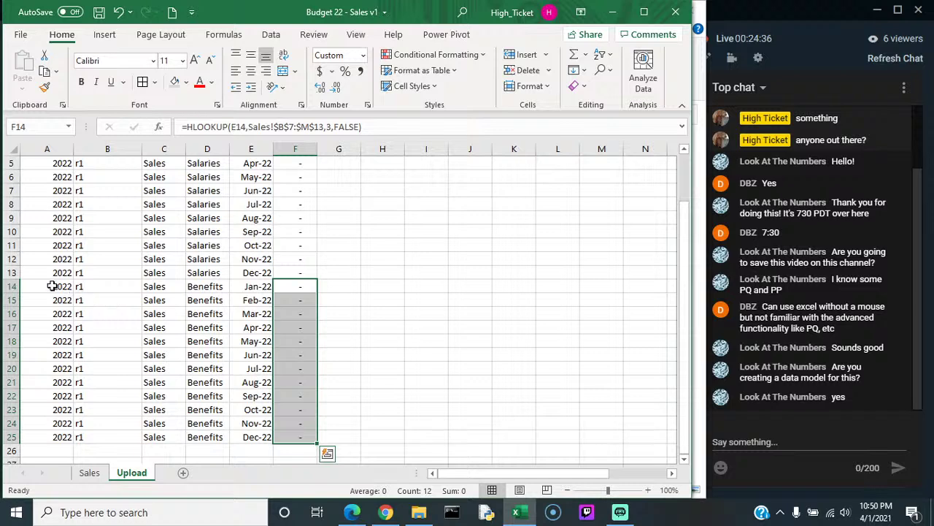
pyautogui.moveTo(52, 286); pyautogui.dragTo(299, 430)
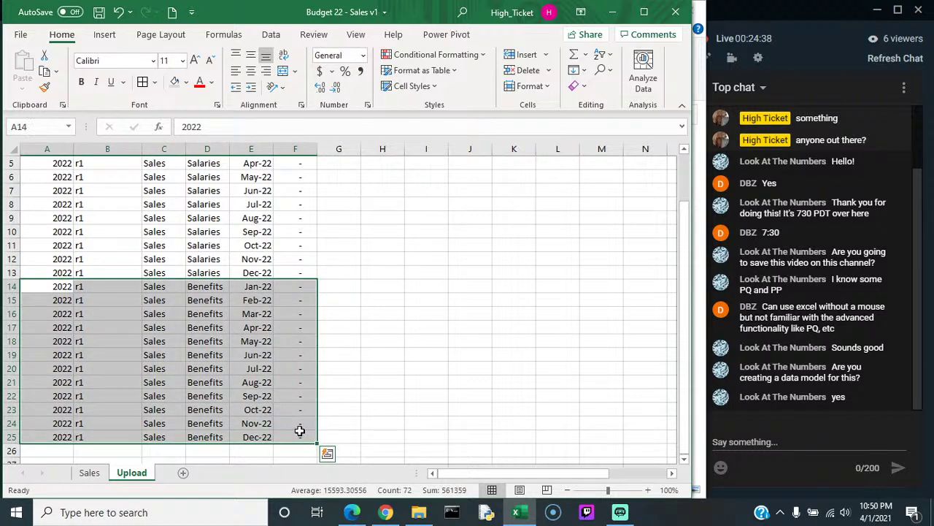
pyautogui.hotkey('ctrl', 'c')
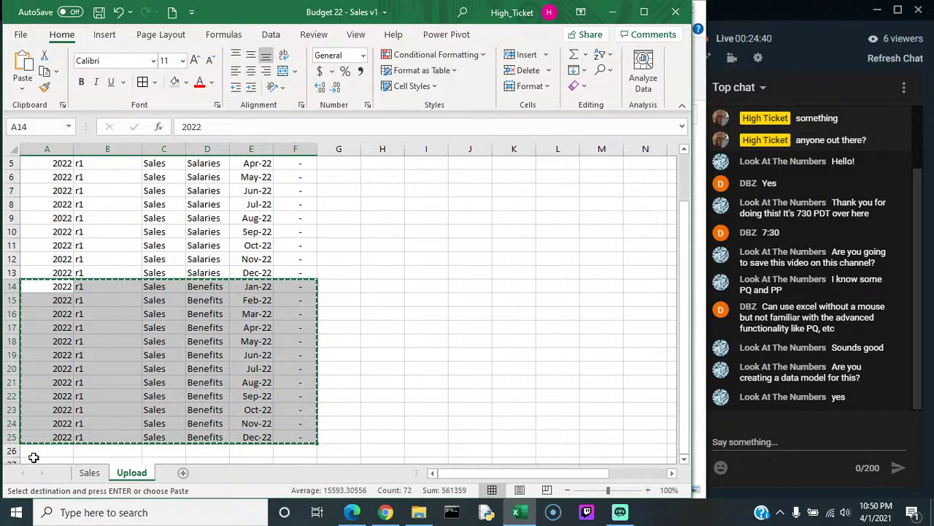
pyautogui.click(58, 450)
pyautogui.hotkey('ctrl', 'v')
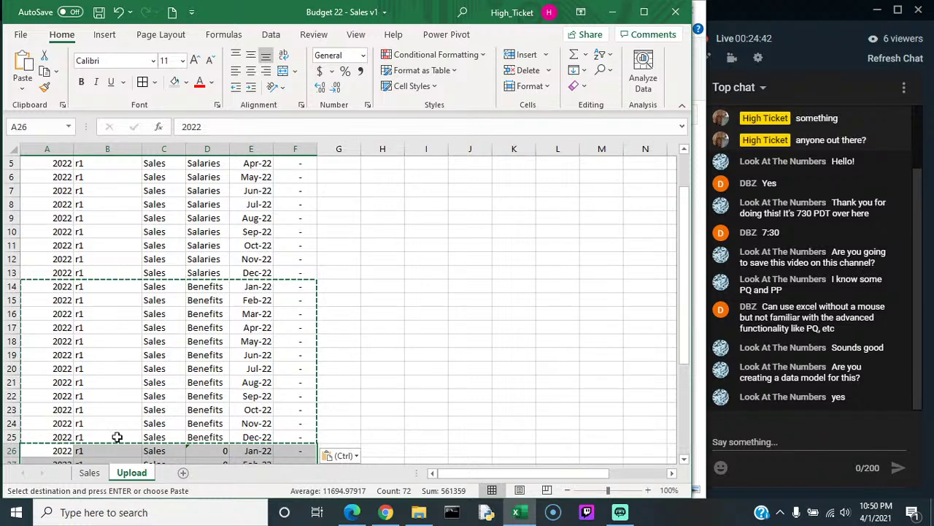
# Step: Link the line item in D26 to the Commissions label in cell A10 of the Sales sheet
pyautogui.click(210, 450)
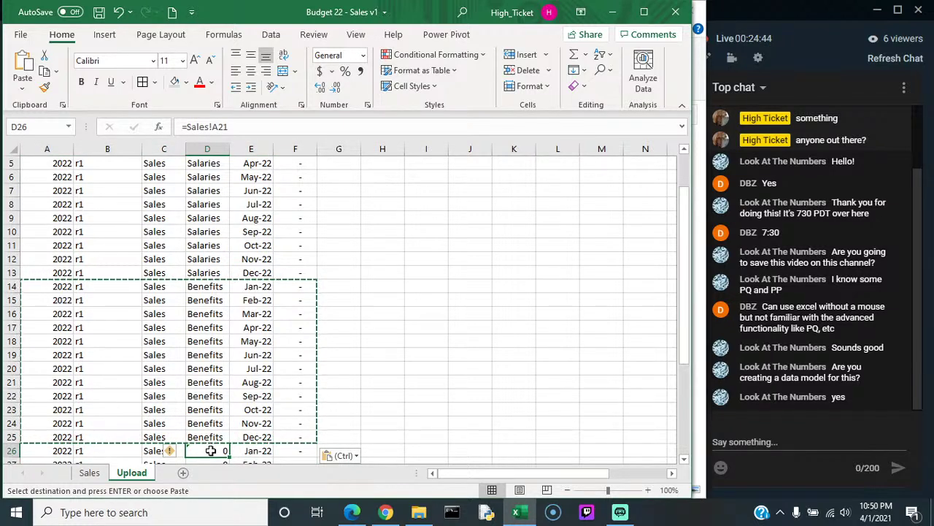
pyautogui.write('=')
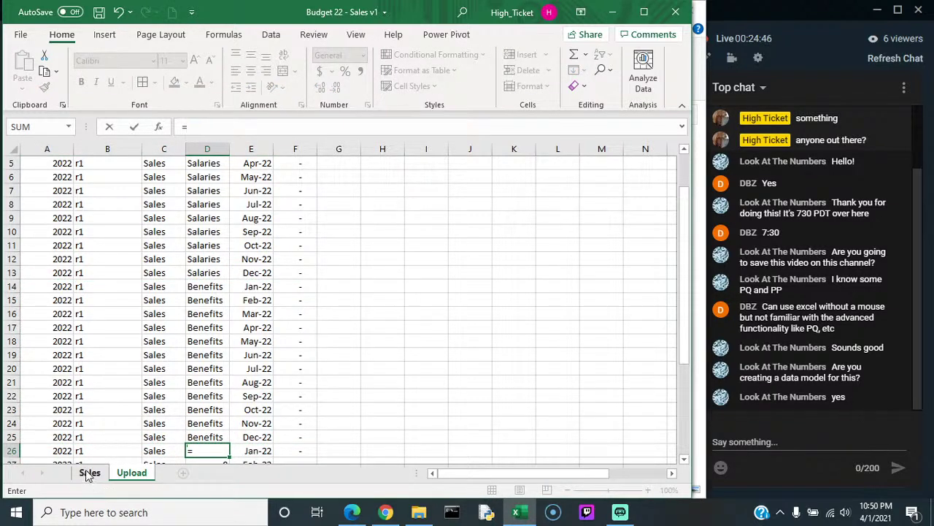
pyautogui.click(89, 472)
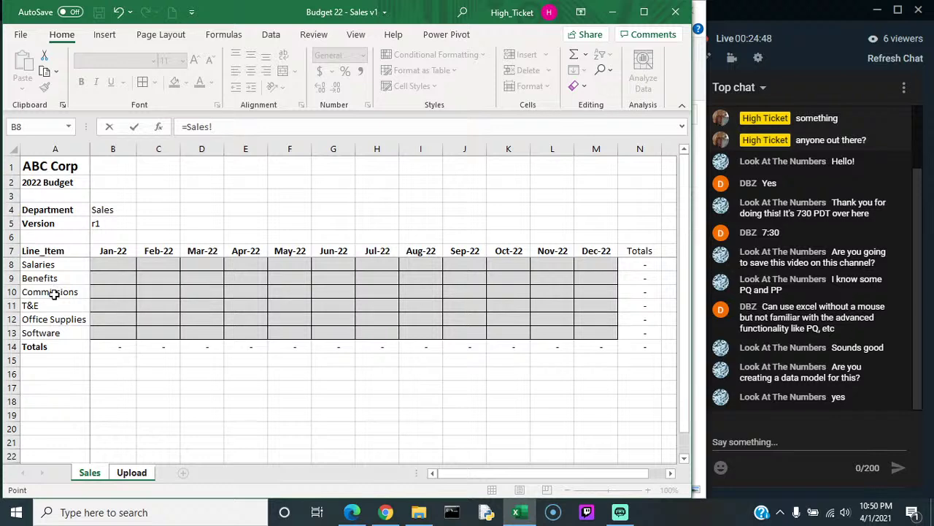
pyautogui.click(54, 292)
pyautogui.press('Return')
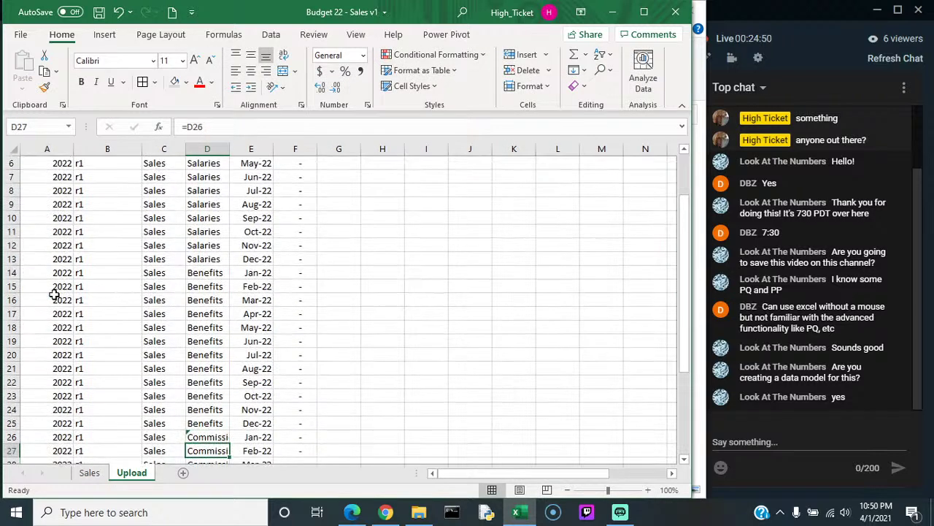
# Step: Autofit the lineItem column D on the Upload sheet to its longest entry
pyautogui.press('Up')
pyautogui.press('Right')
pyautogui.press('Right')
pyautogui.press('Left')
pyautogui.press('Left')
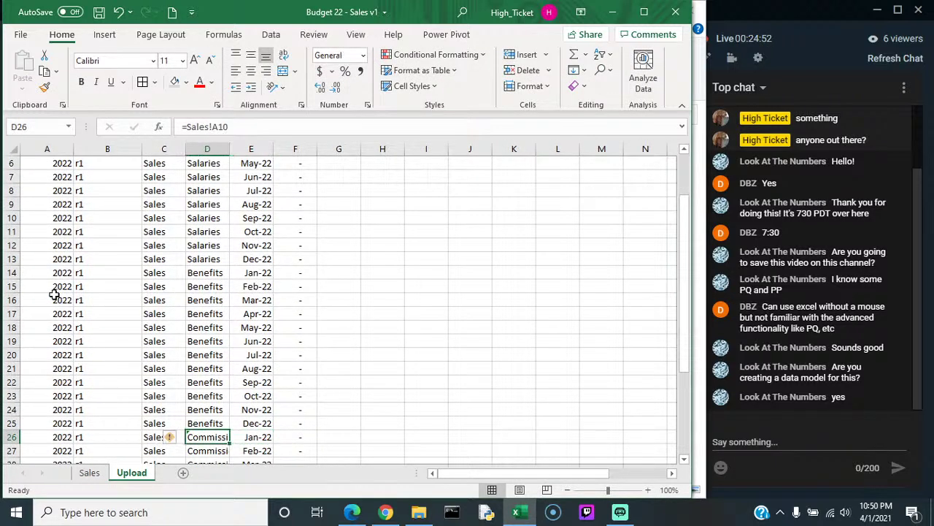
pyautogui.doubleClick(229, 149)
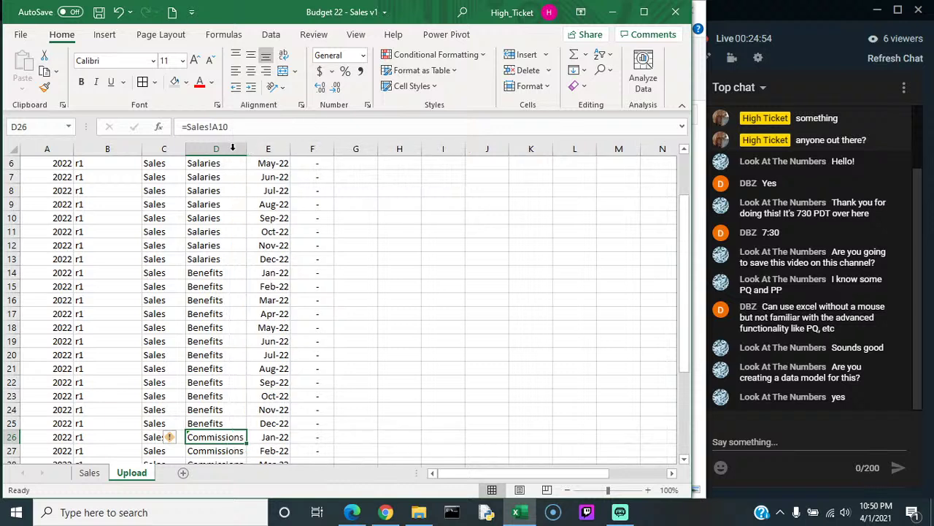
pyautogui.click(308, 436)
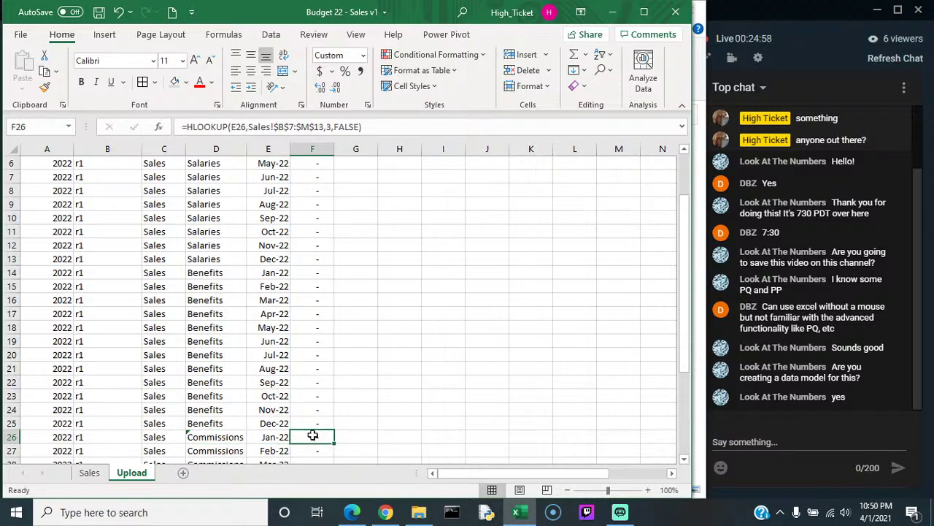
pyautogui.click(330, 128)
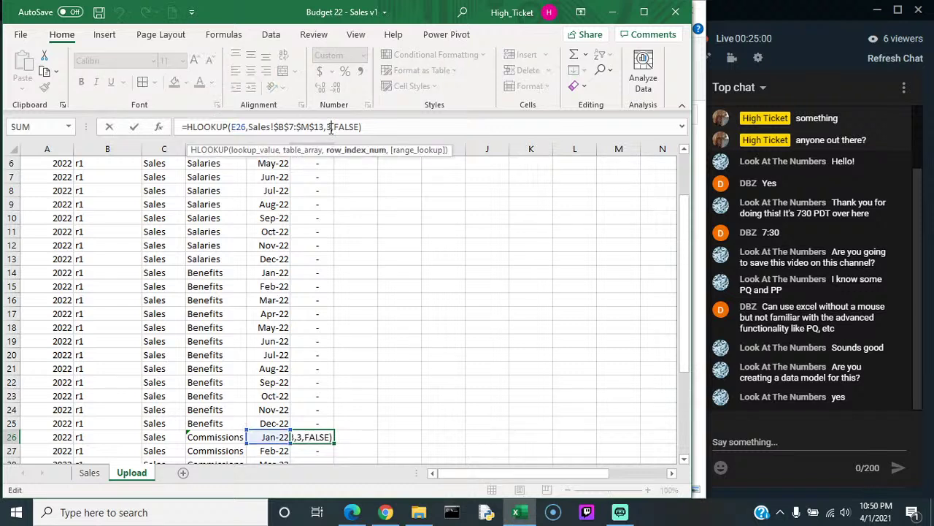
pyautogui.press('Delete')
pyautogui.write('4')
pyautogui.press('BackSpace')
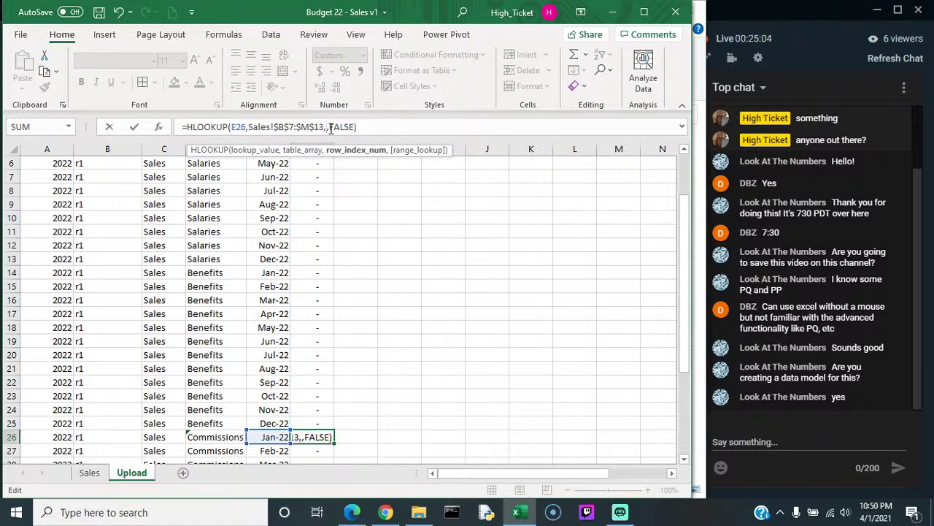
pyautogui.write('3')
pyautogui.press('Return')
# Step: Enter =FORMULATEXT(D26) in cell G26 to show the formula behind the first Commissions line item as text
pyautogui.press('Up')
pyautogui.press('Right')
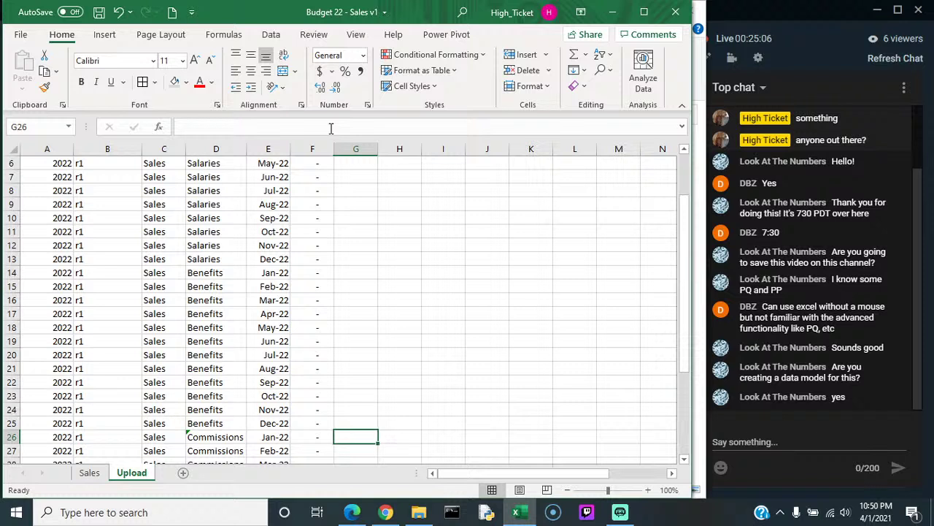
pyautogui.write('=')
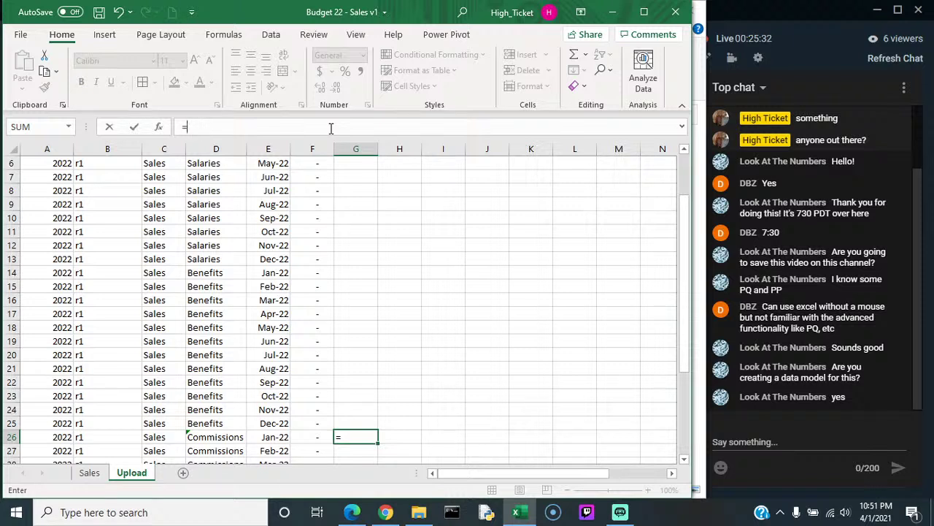
pyautogui.write('for')
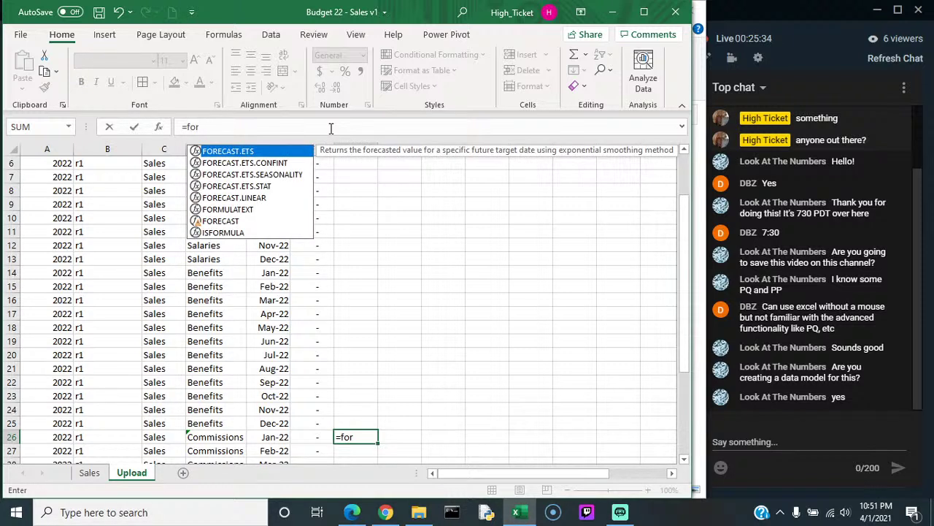
pyautogui.write('mat')
pyautogui.press('BackSpace')
pyautogui.press('BackSpace')
pyautogui.press('BackSpace')
pyautogui.press('BackSpace')
pyautogui.press('BackSpace')
pyautogui.press('BackSpace')
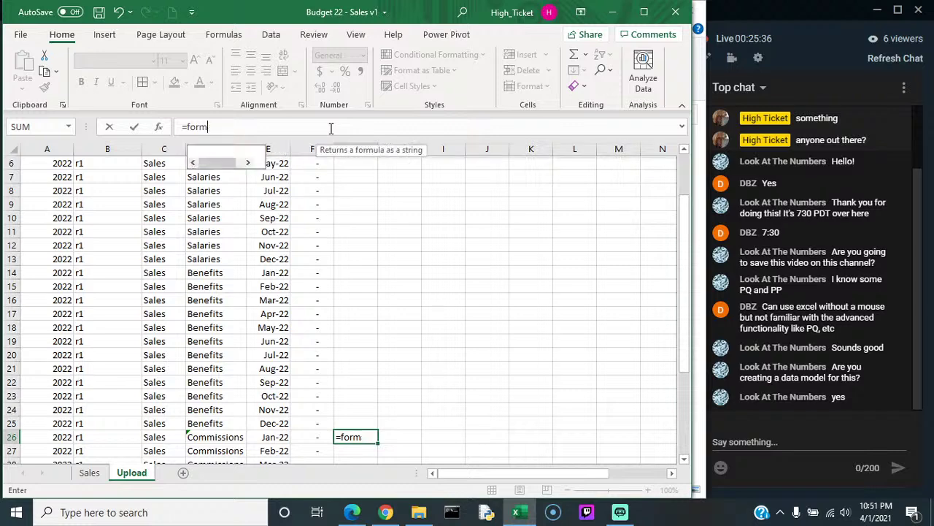
pyautogui.write('form')
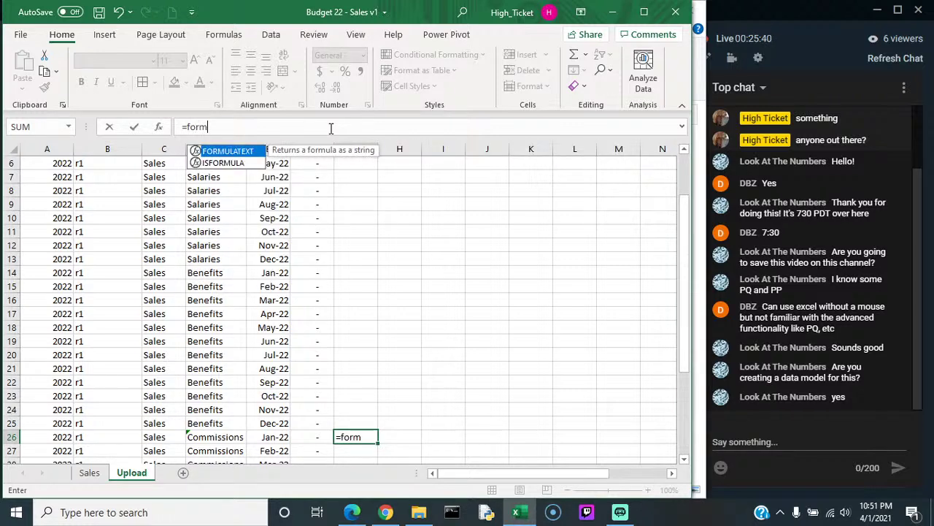
pyautogui.press('Tab')
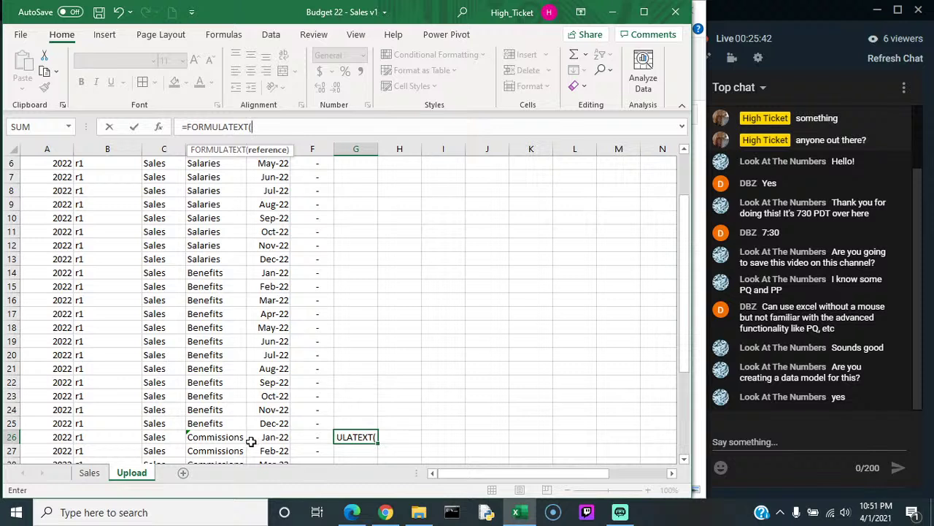
pyautogui.click(214, 437)
pyautogui.write(')')
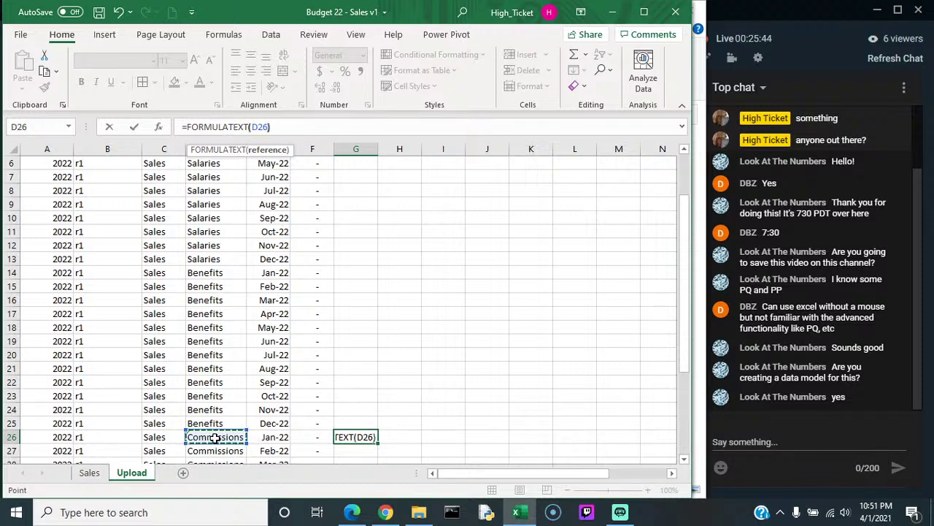
pyautogui.press('Return')
pyautogui.press('Up')
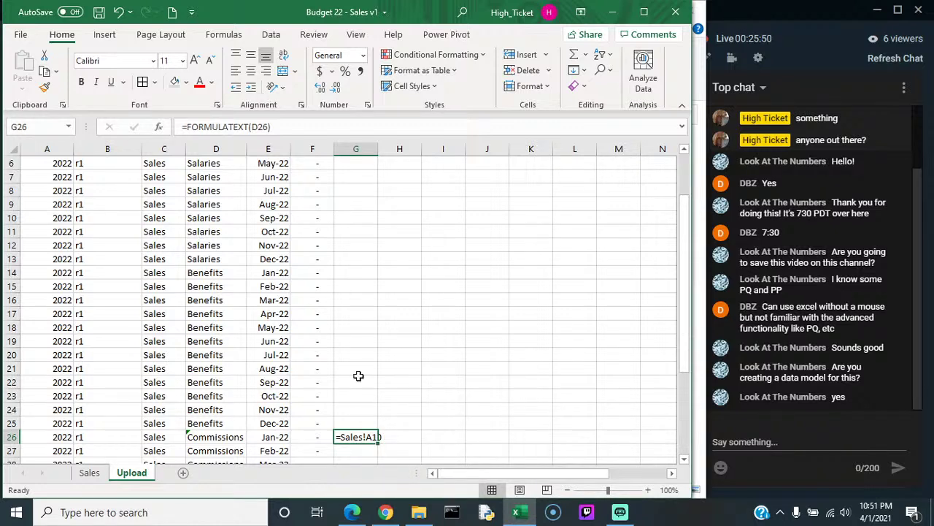
# Step: Wrap the FORMULATEXT formula in G26 in RIGHT with 2 characters to extract the referenced row number
pyautogui.click(89, 473)
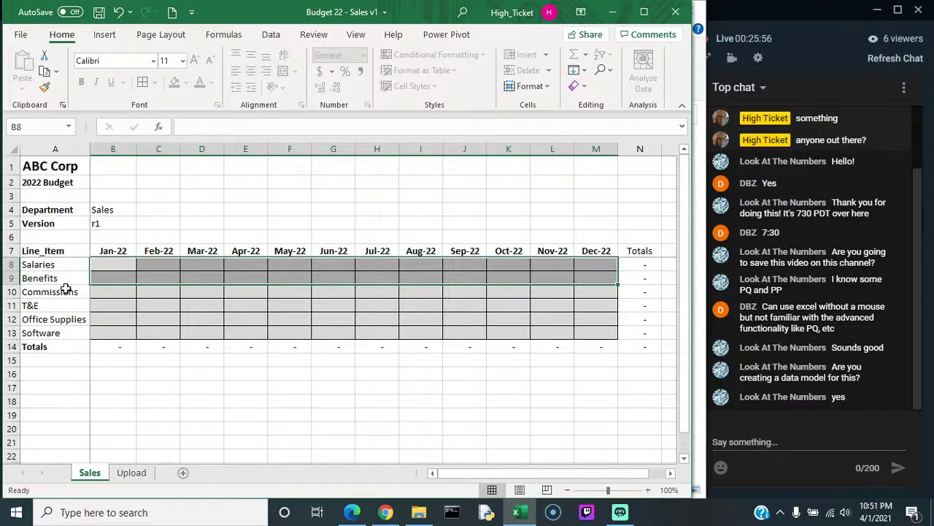
pyautogui.click(130, 474)
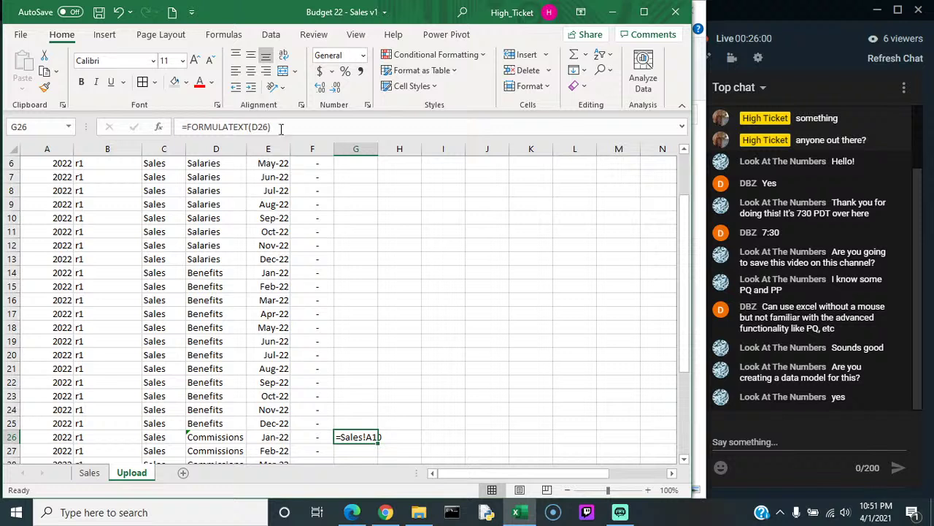
pyautogui.click(185, 126)
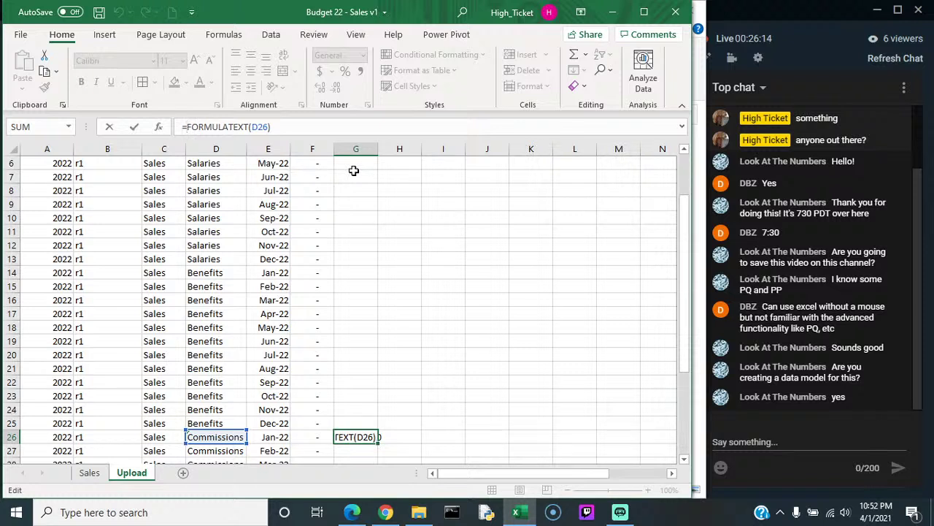
pyautogui.write('right(')
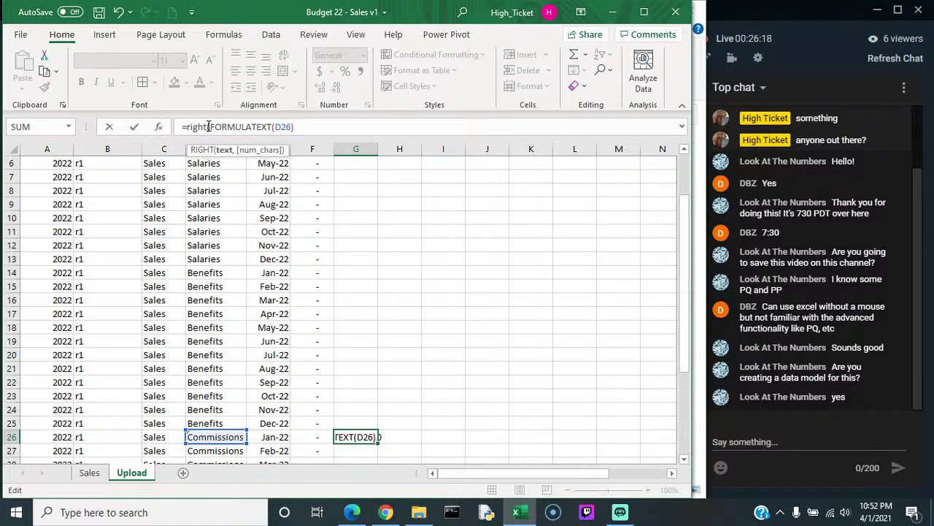
pyautogui.click(303, 128)
pyautogui.write(',2)')
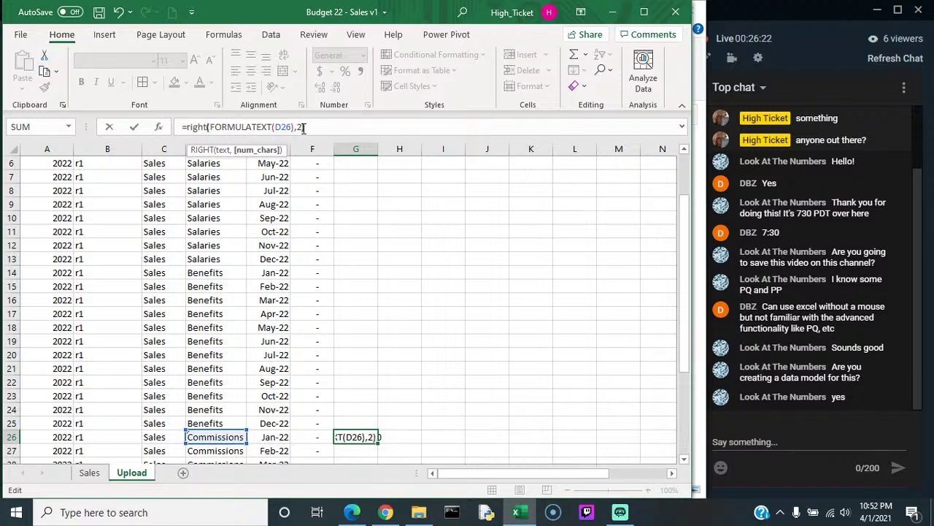
pyautogui.press('Return')
pyautogui.press('Up')
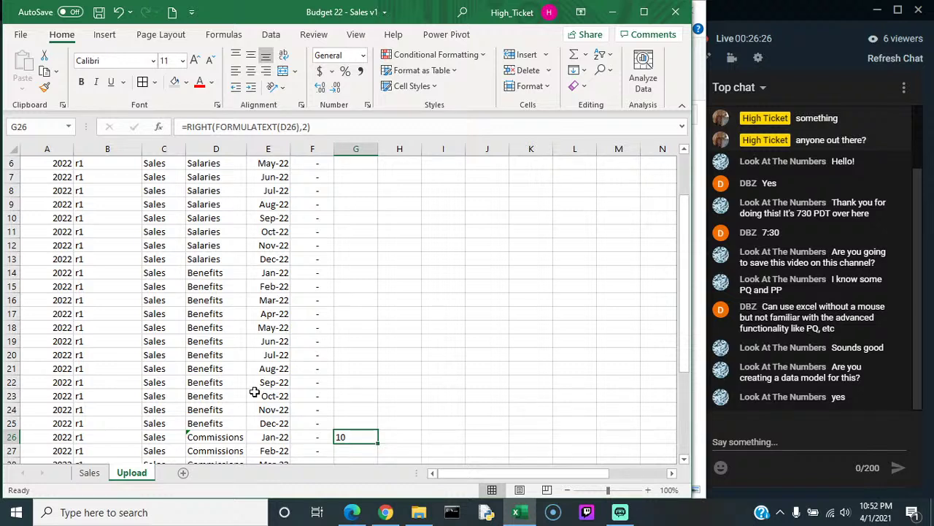
# Step: Check the Benefits formulas in D14 and F14, and wrap the RIGHT formula in G26 in VALUE
pyautogui.click(217, 274)
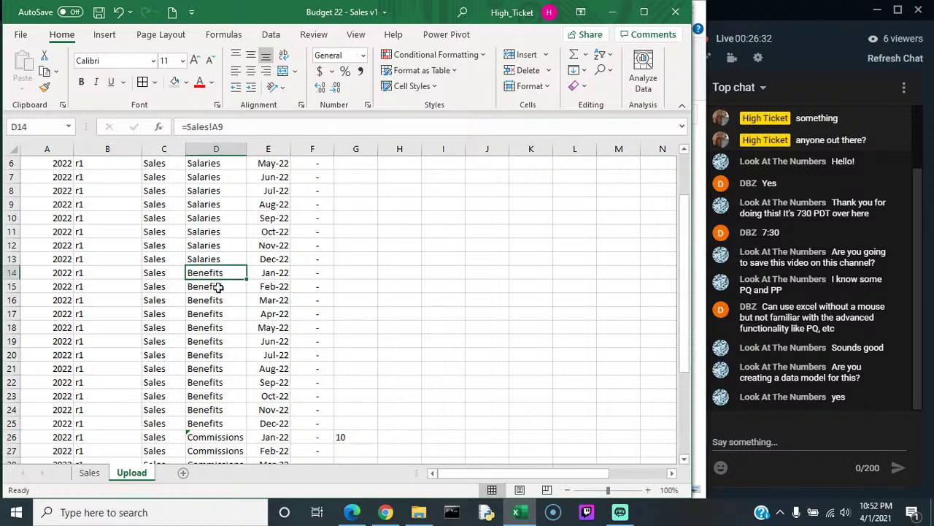
pyautogui.click(309, 277)
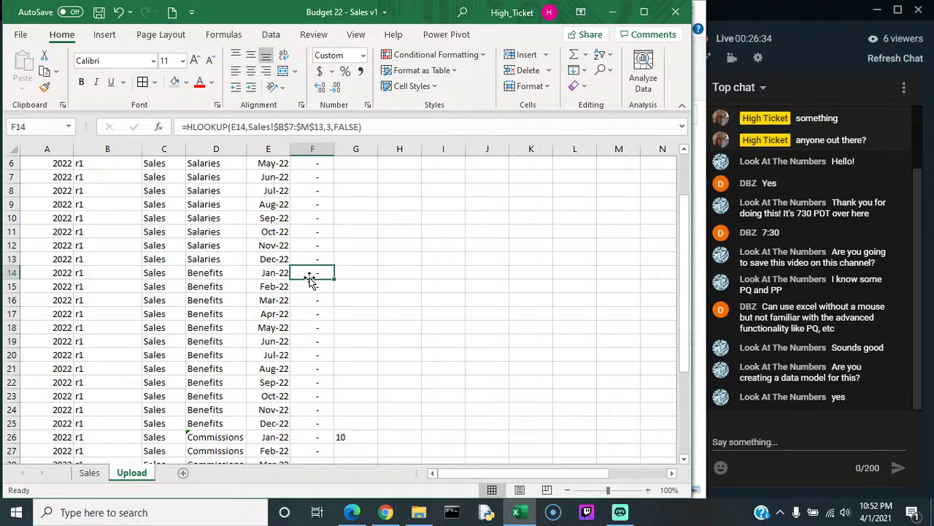
pyautogui.click(352, 435)
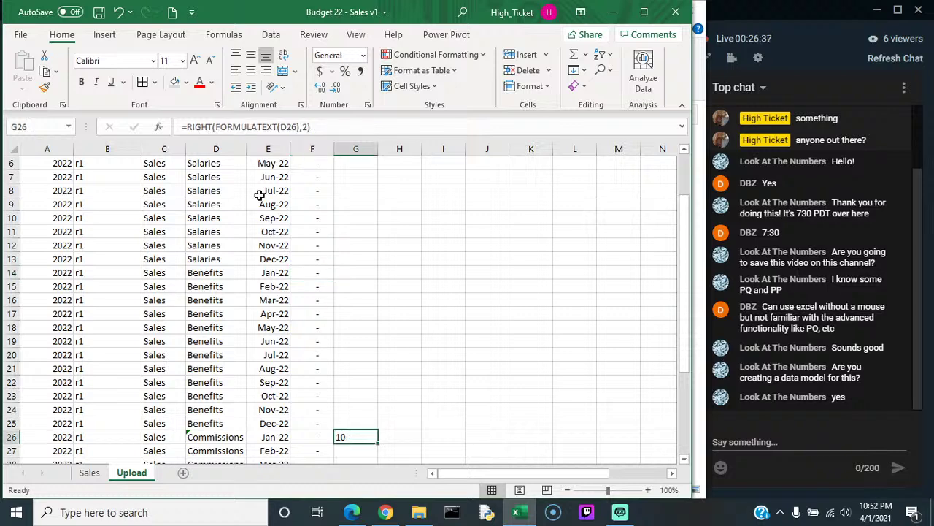
pyautogui.click(186, 127)
pyautogui.write('value(')
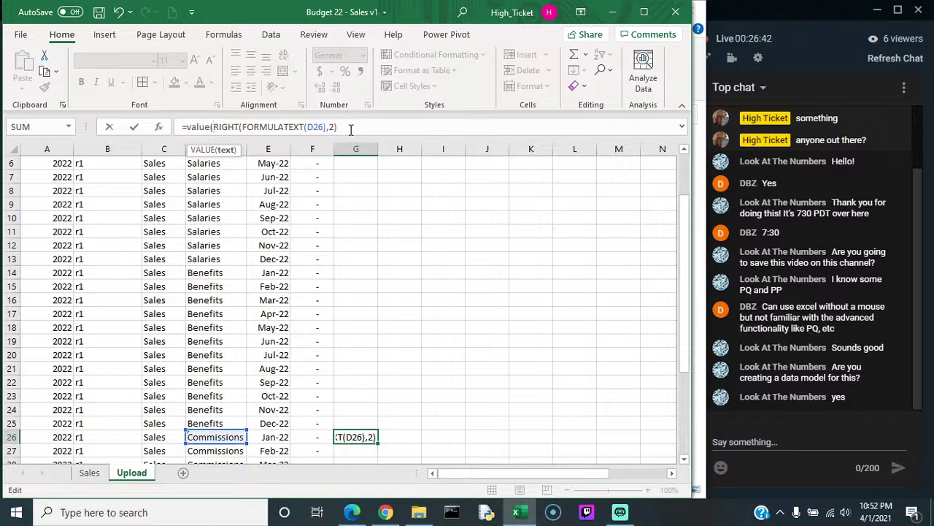
pyautogui.write(')')
pyautogui.press('Return')
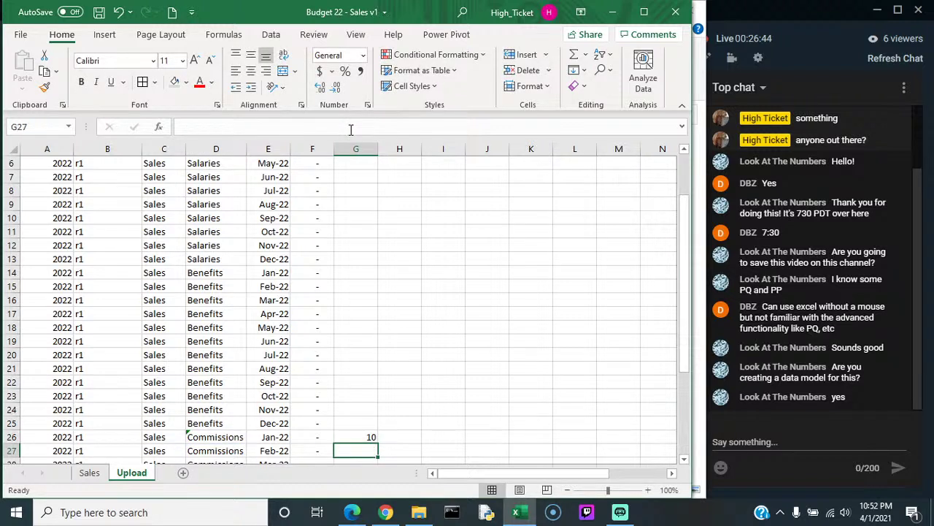
# Step: Subtract 6 from the VALUE formula in G26 to turn the sheet row into a lookup row index
pyautogui.press('Up')
pyautogui.click(353, 128)
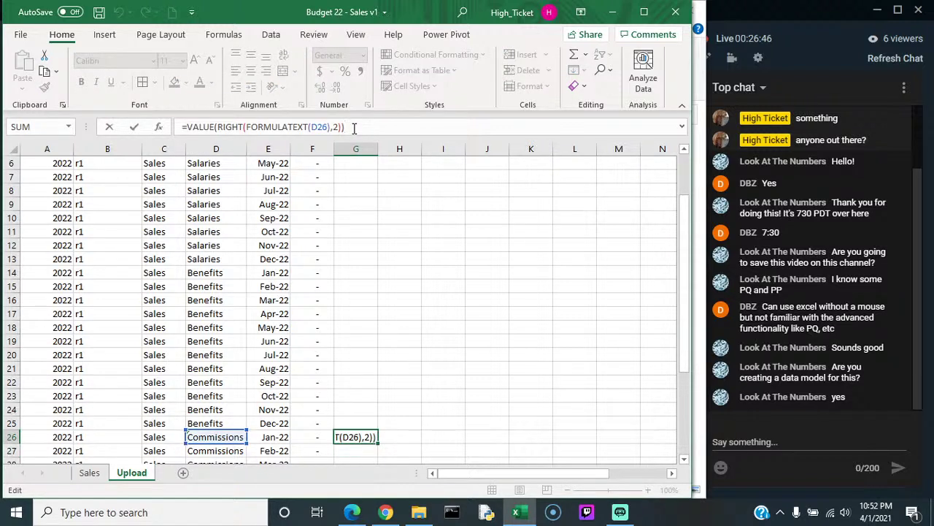
pyautogui.write('-4')
pyautogui.press('BackSpace')
pyautogui.write('6')
pyautogui.press('Return')
pyautogui.press('Up')
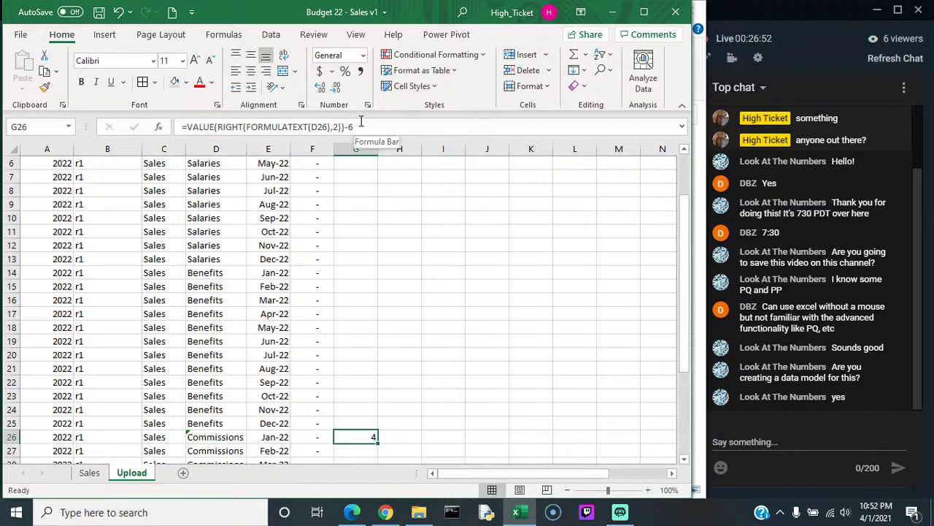
# Step: Replace the row index in F26's HLOOKUP with the expression VALUE(RIGHT(FORMULATEXT(D26),2))-6 copied from G26
pyautogui.moveTo(355, 127); pyautogui.dragTo(188, 127)
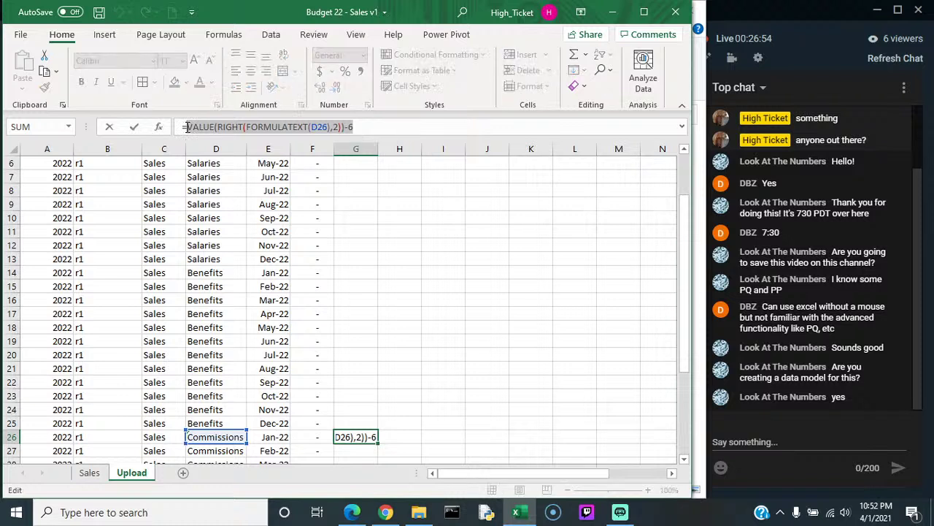
pyautogui.click(317, 440)
pyautogui.press('Return')
pyautogui.click(313, 437)
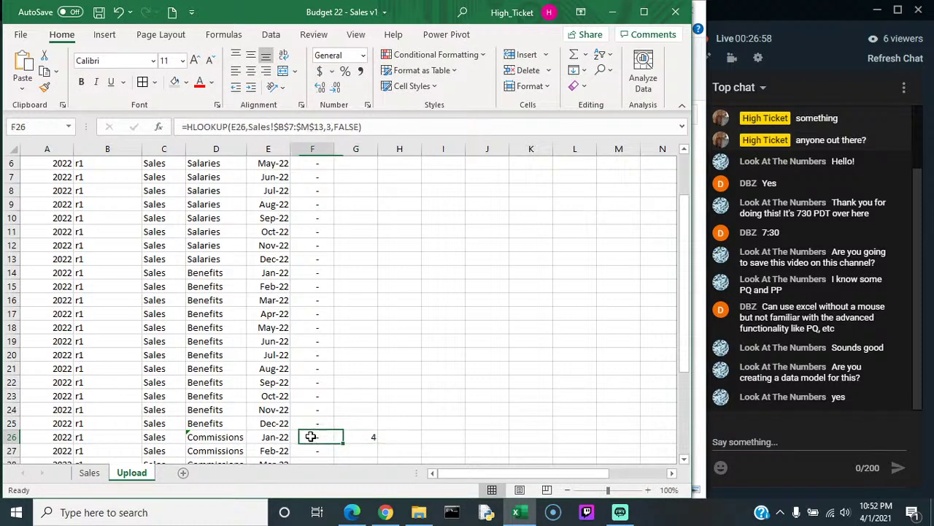
pyautogui.click(331, 127)
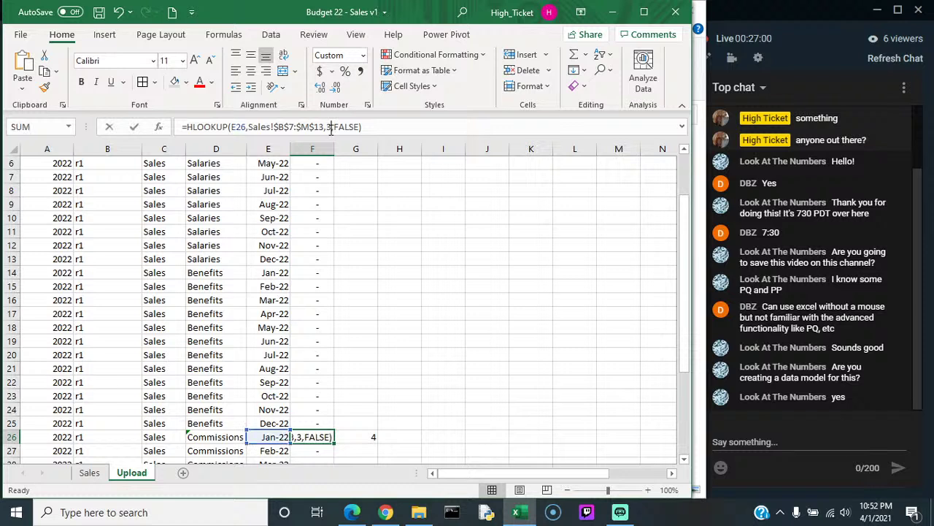
pyautogui.doubleClick(328, 127)
pyautogui.hotkey('ctrl', 'v')
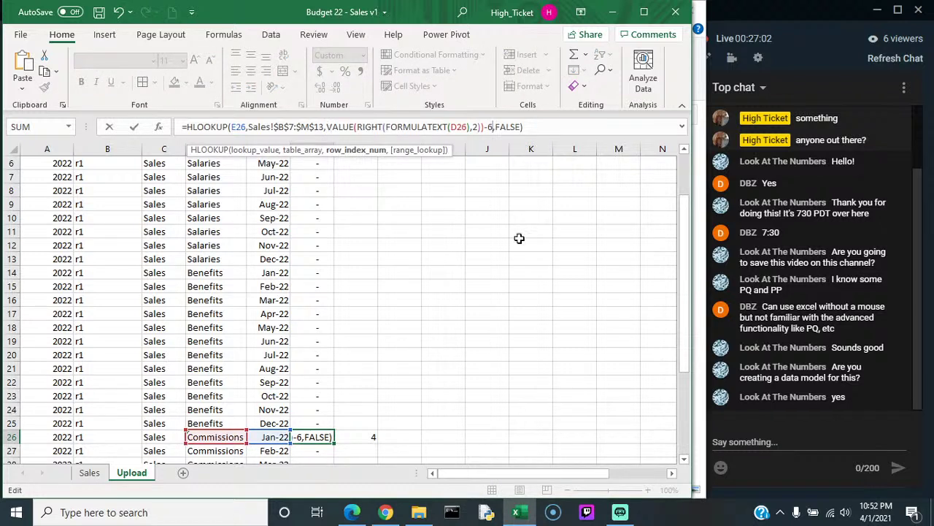
pyautogui.press('Return')
pyautogui.press('Up')
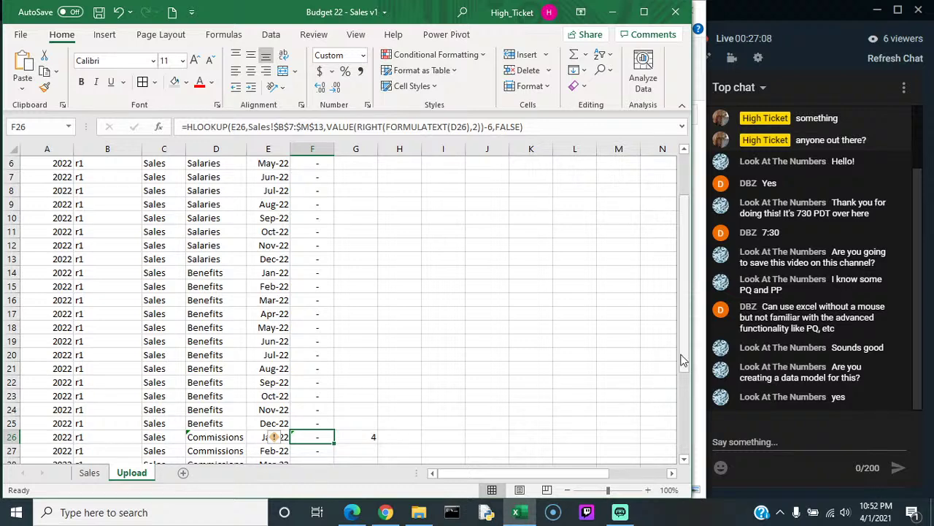
# Step: Enter a test amount of 100 for Jan-22 Commissions in B10 of the Sales sheet and check F26 on the Upload sheet
pyautogui.moveTo(684, 359); pyautogui.dragTo(687, 441)
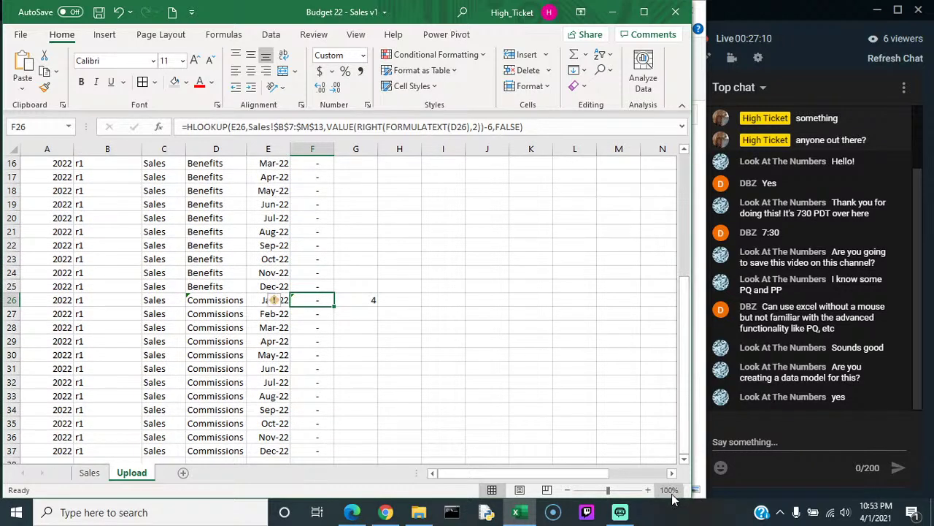
pyautogui.click(90, 473)
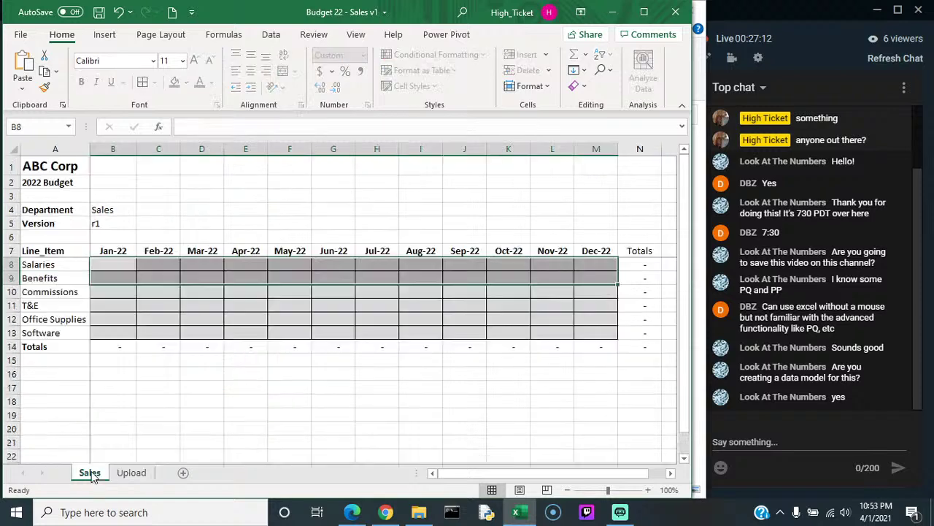
pyautogui.click(103, 292)
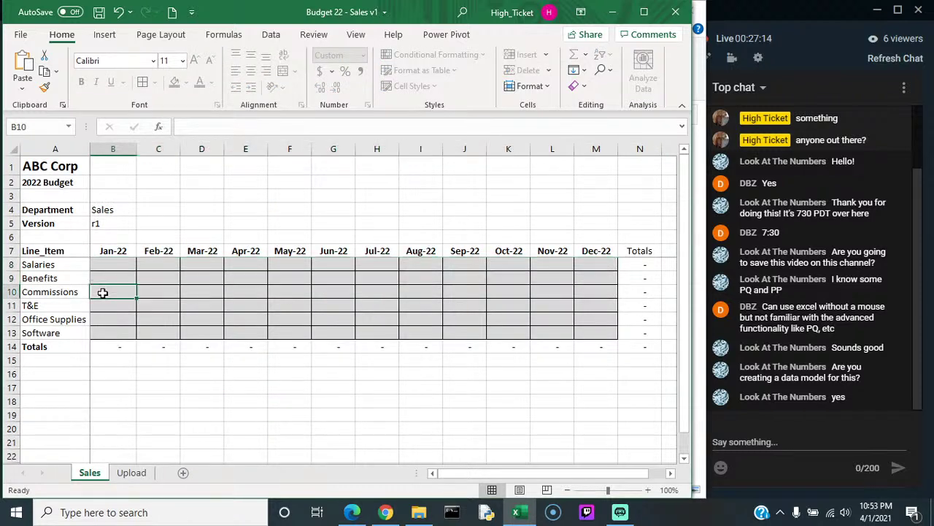
pyautogui.write('100')
pyautogui.press('Return')
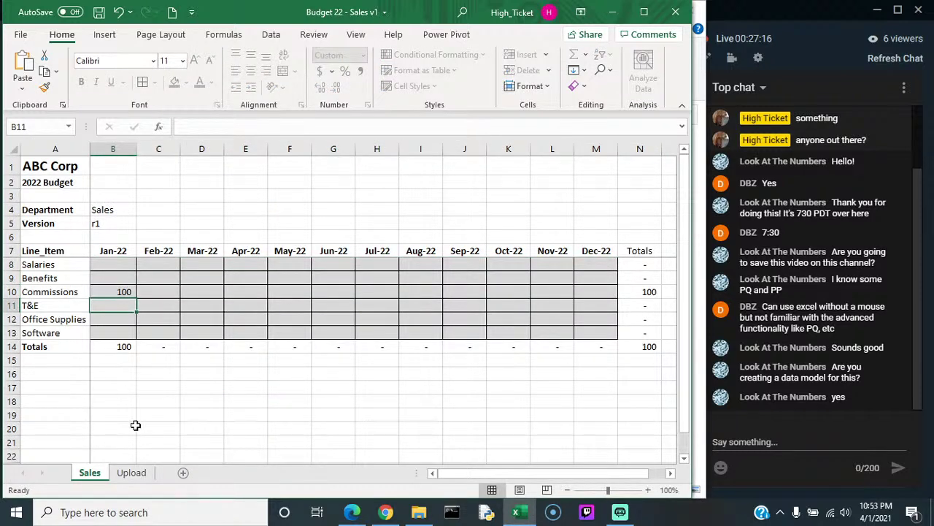
pyautogui.click(130, 472)
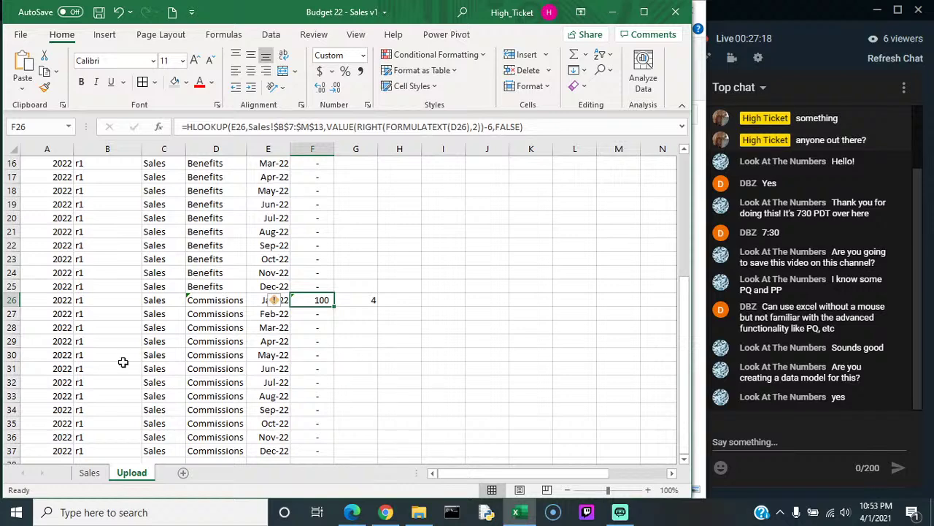
# Step: On the Sales sheet, enter =B10+1 for Feb-22 Commissions in C10 and fill it across to Dec-22
pyautogui.click(90, 475)
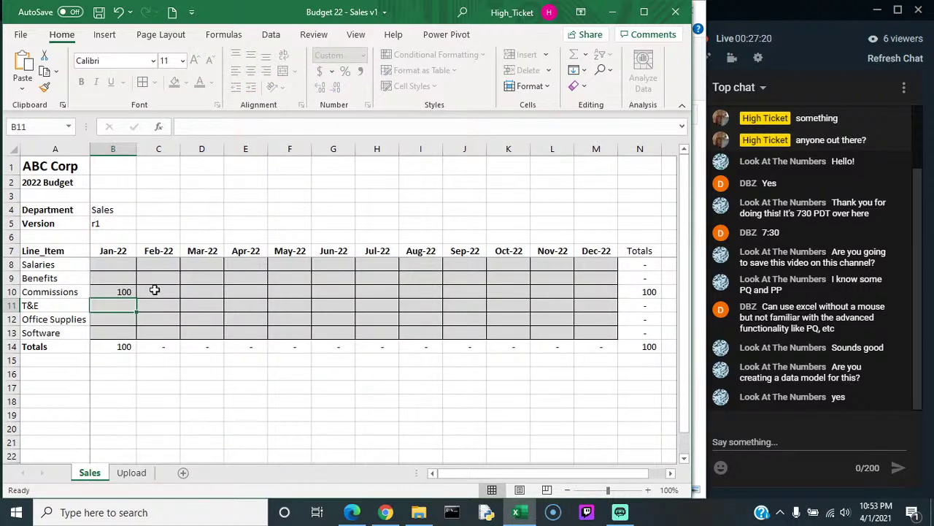
pyautogui.click(155, 290)
pyautogui.write('=')
pyautogui.press('Left')
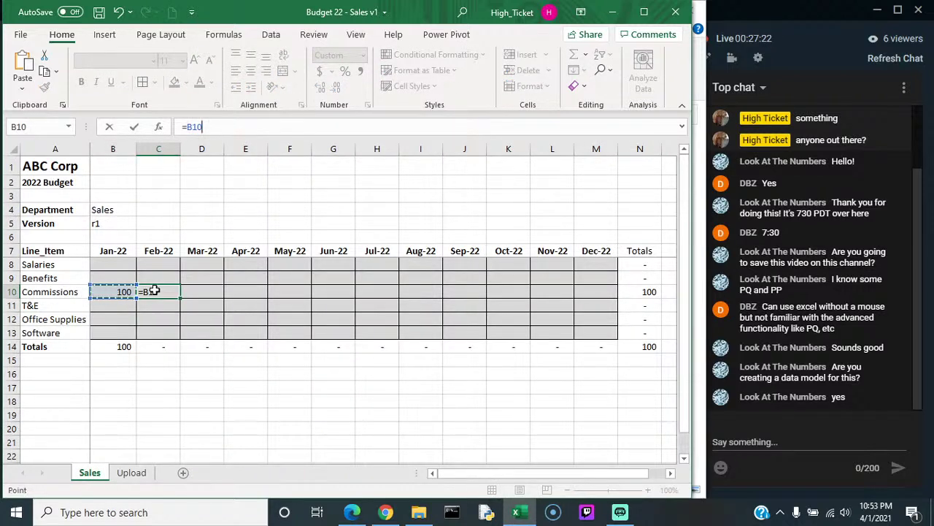
pyautogui.write('+1')
pyautogui.press('Return')
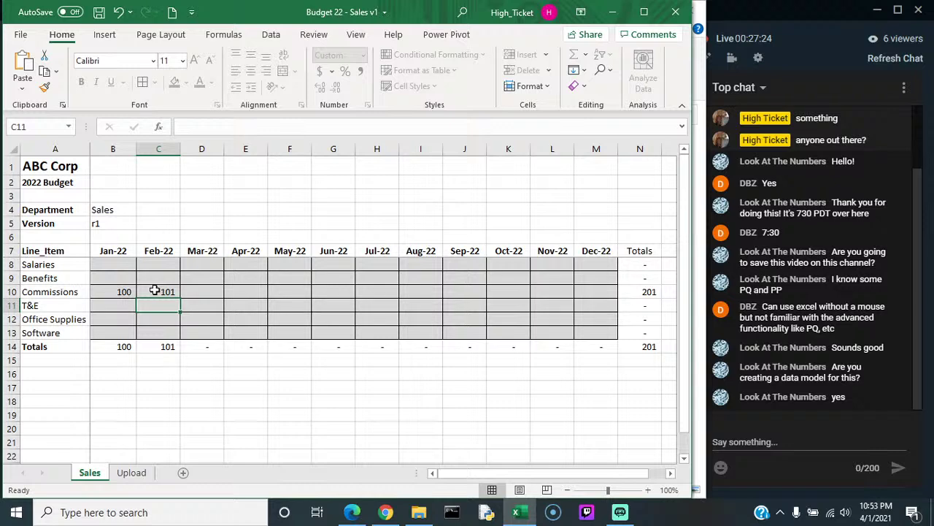
pyautogui.click(169, 292)
pyautogui.moveTo(182, 296); pyautogui.dragTo(621, 309)
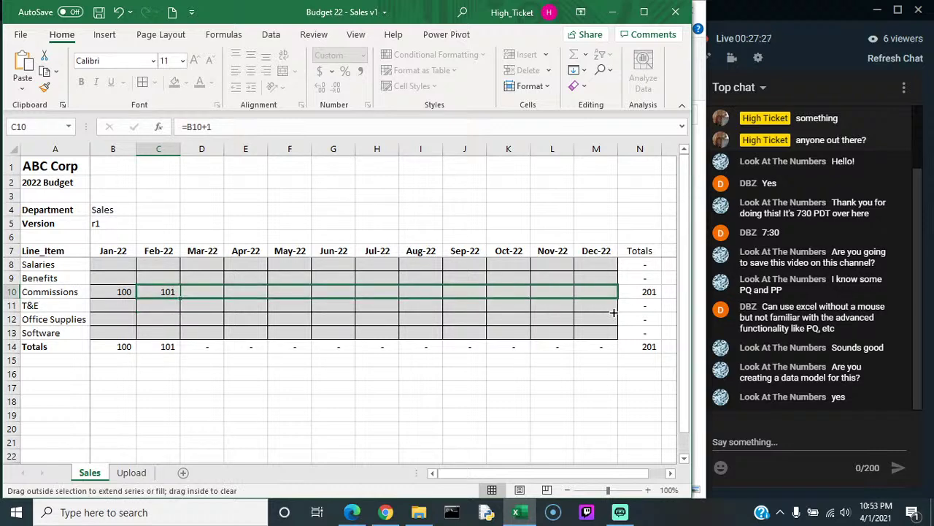
# Step: On the Upload sheet, make the D26 reference in F26's formula absolute and fill the formula down to F37
pyautogui.click(132, 472)
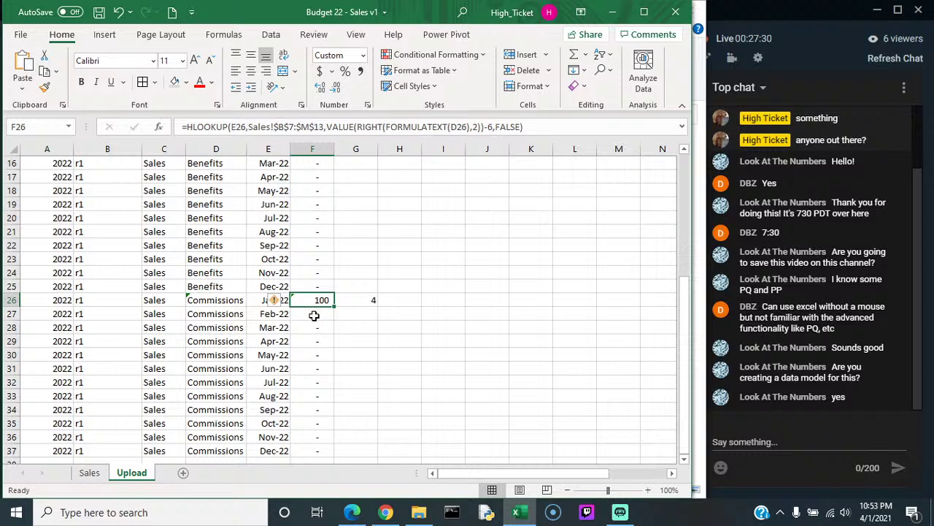
pyautogui.click(314, 316)
pyautogui.click(319, 299)
pyautogui.moveTo(332, 304); pyautogui.dragTo(335, 306)
pyautogui.click(458, 128)
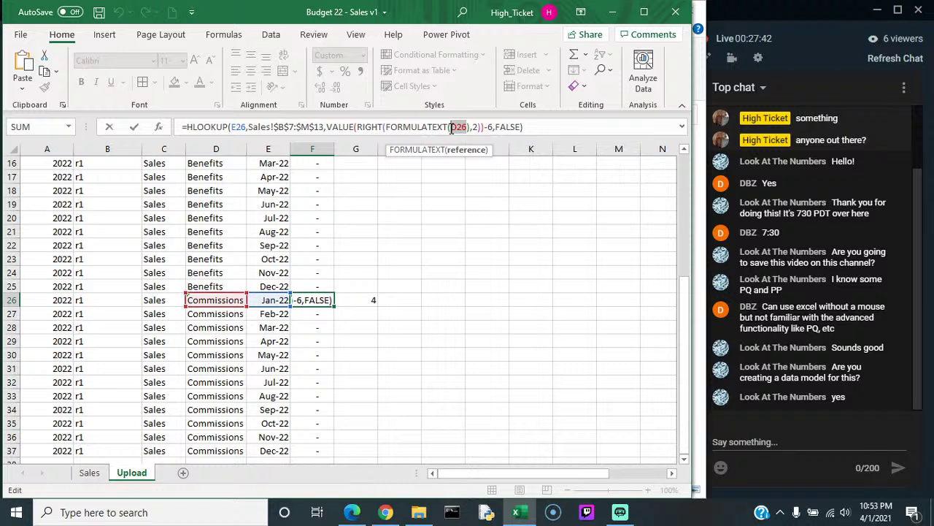
pyautogui.press('F4')
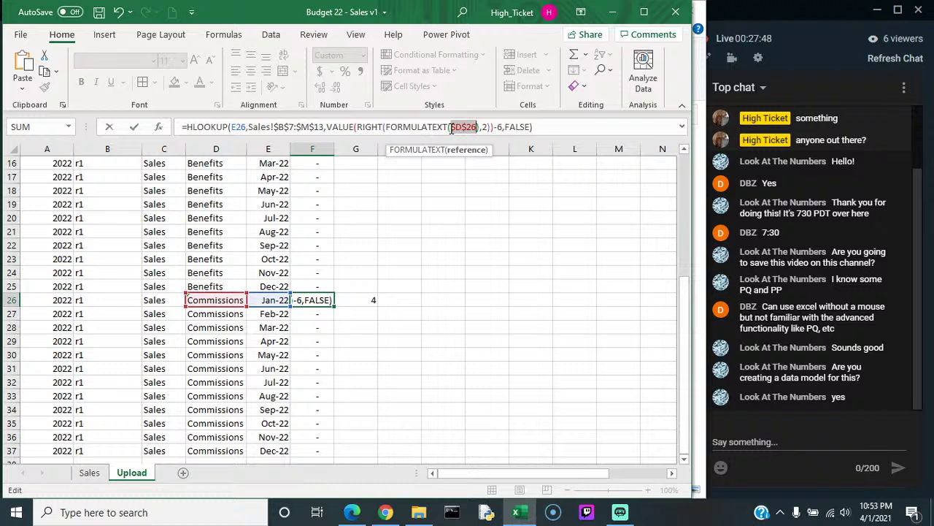
pyautogui.press('Return')
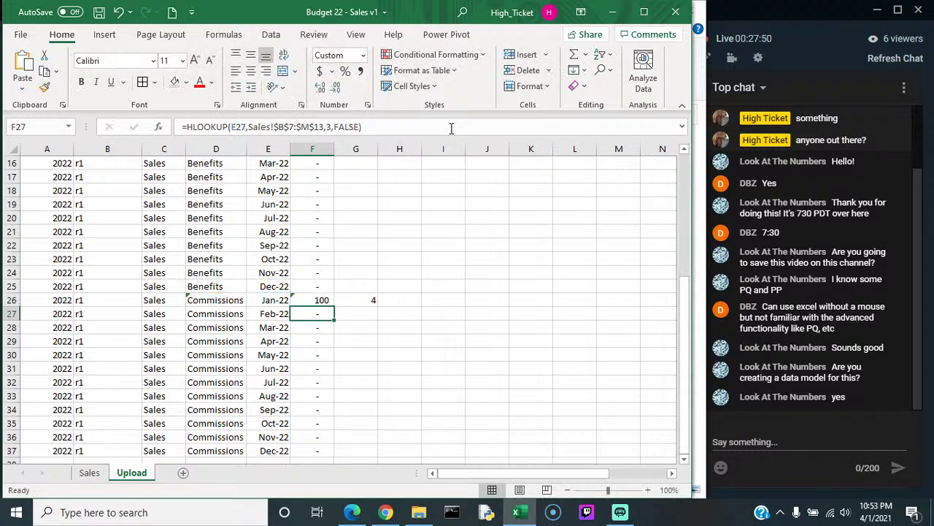
pyautogui.click(321, 300)
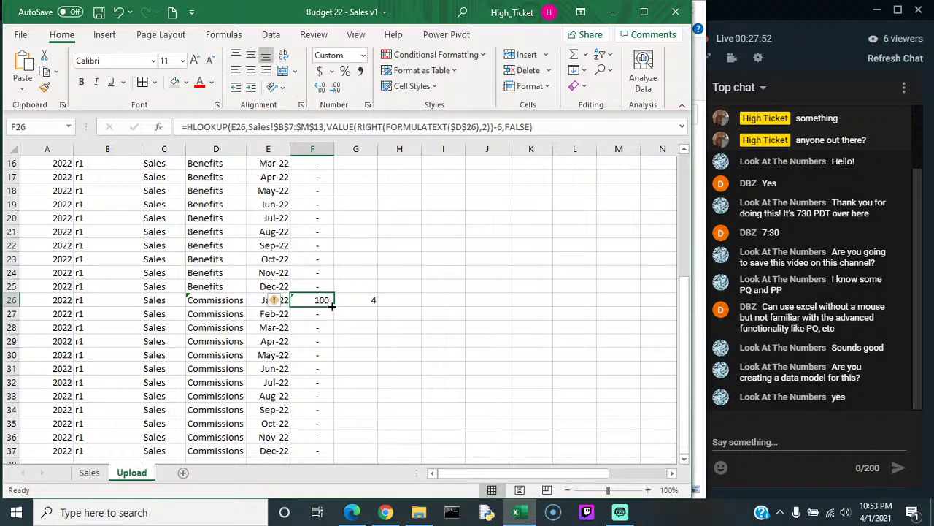
pyautogui.moveTo(334, 307); pyautogui.dragTo(316, 460)
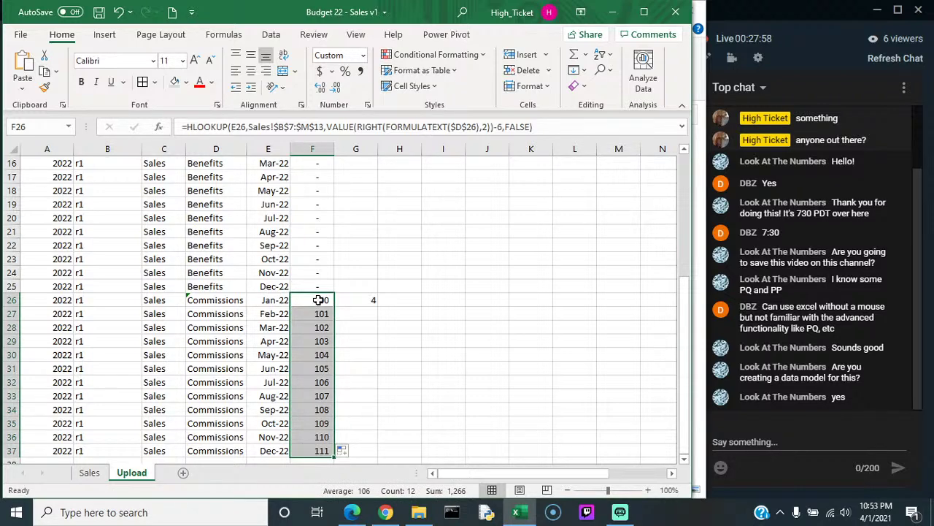
# Step: Try replacing every $ with nothing in the formulas of F26:F37, and undo the replacement
pyautogui.hotkey('alt', 'e')
pyautogui.press('e')
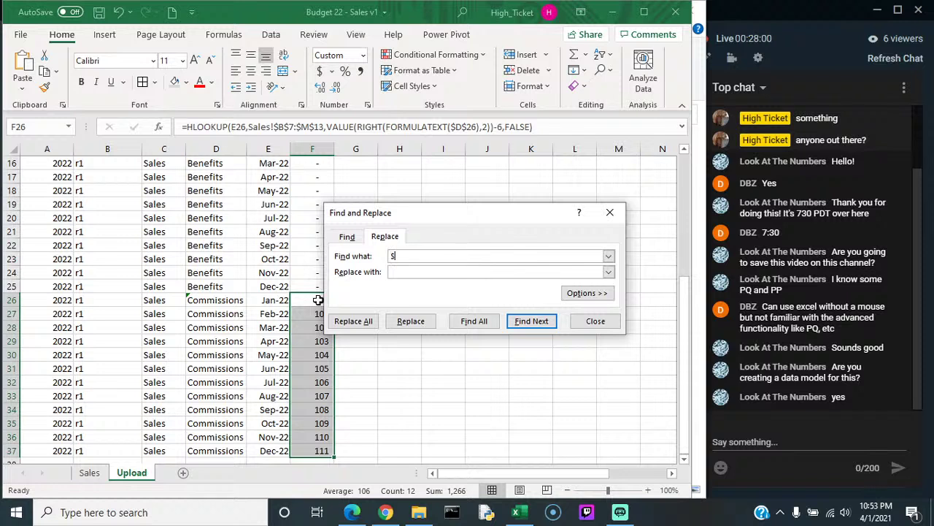
pyautogui.click(403, 271)
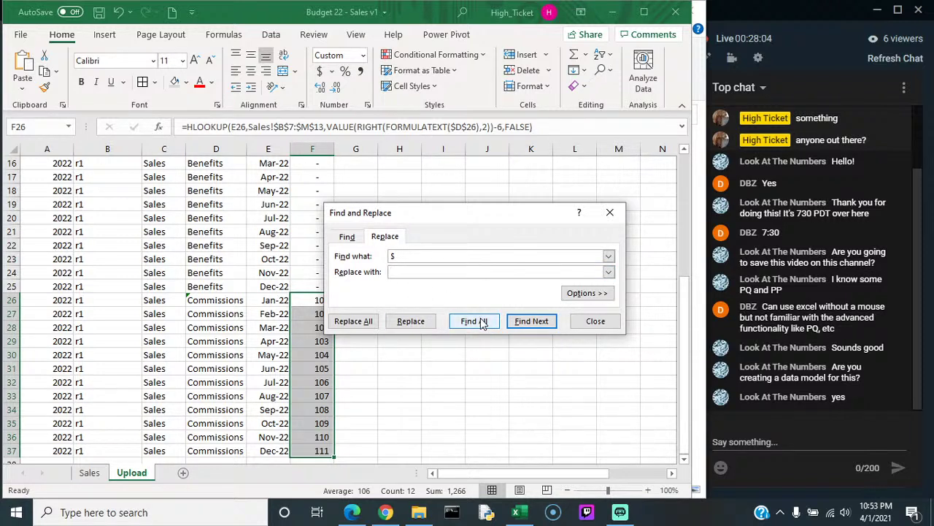
pyautogui.click(371, 322)
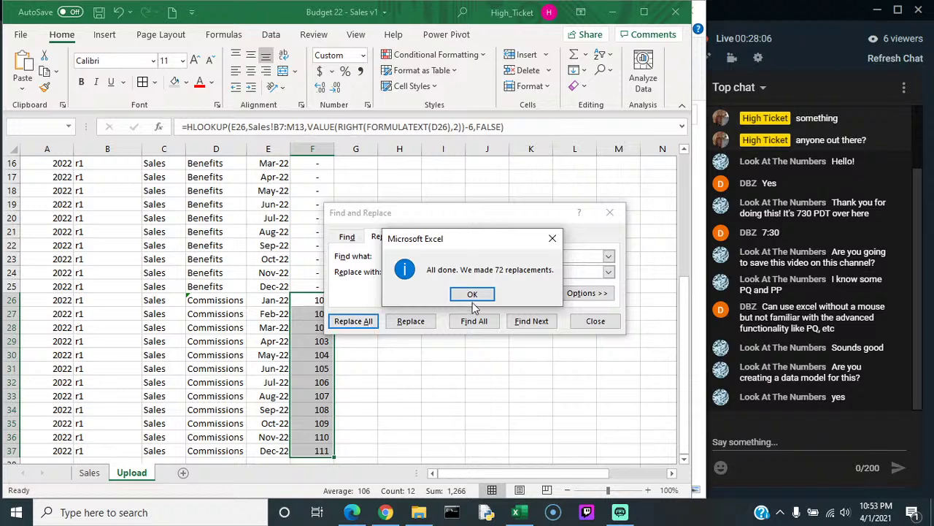
pyautogui.click(473, 298)
pyautogui.click(591, 321)
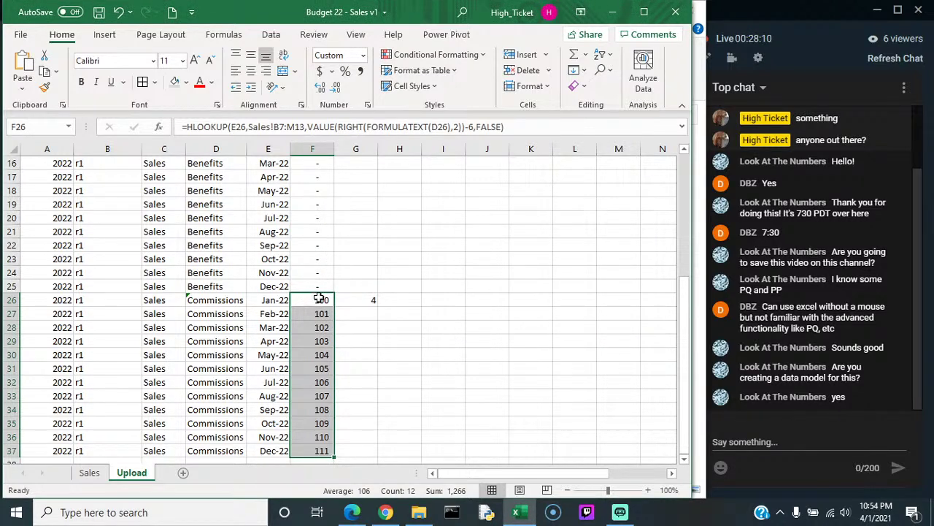
pyautogui.click(319, 298)
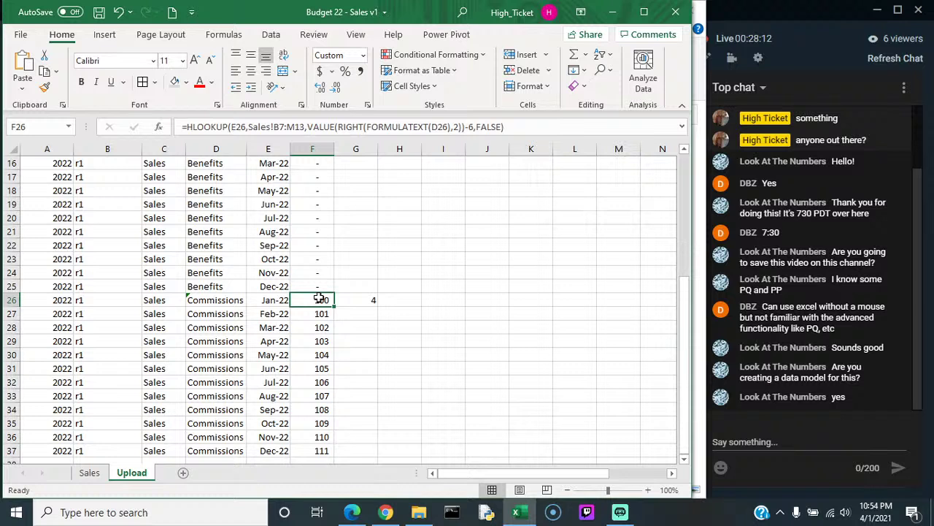
pyautogui.hotkey('ctrl', 'z')
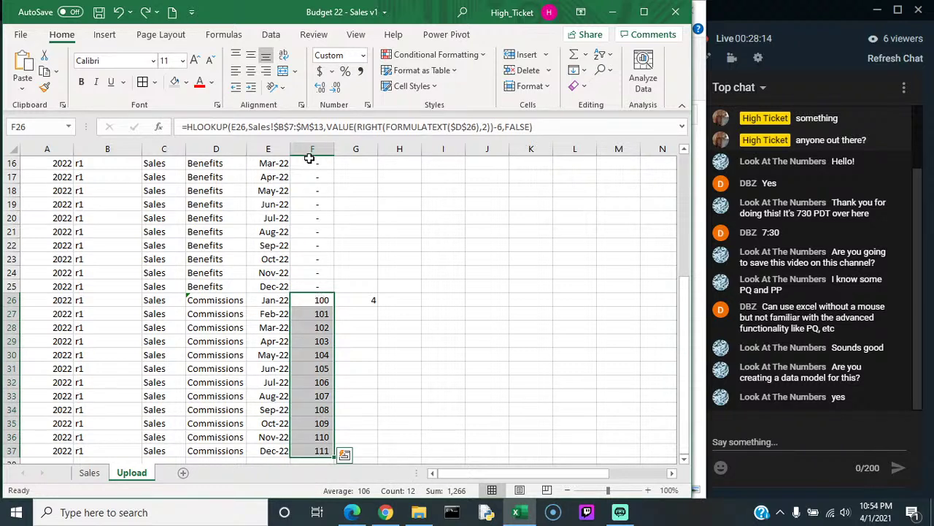
# Step: Change the FORMULATEXT reference in F27's formula to $D26 so that only the column is locked
pyautogui.click(321, 312)
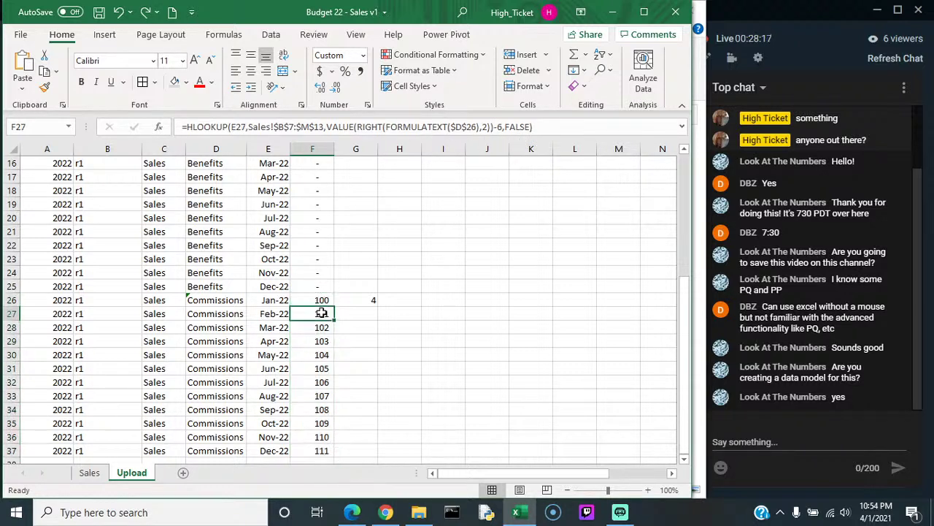
pyautogui.click(457, 127)
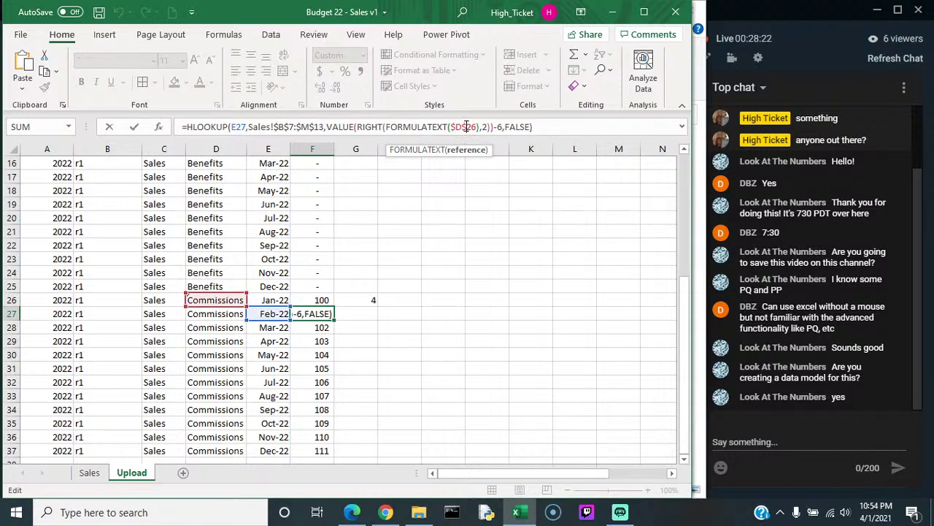
pyautogui.press('Delete')
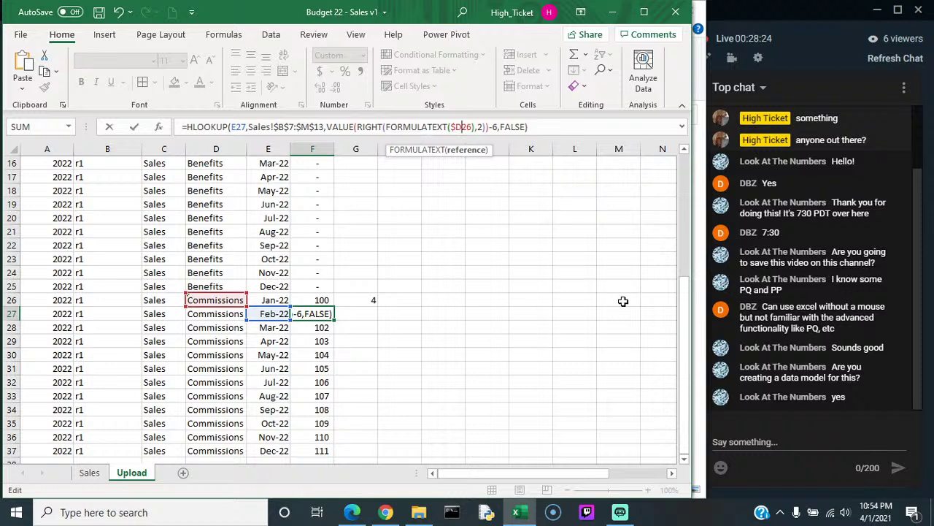
pyautogui.press('Return')
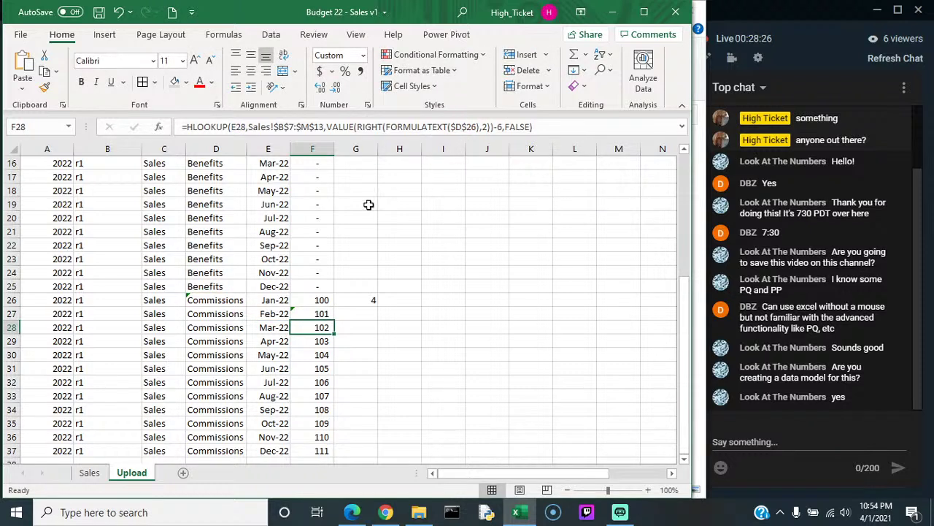
# Step: Replace all occurrences of $26 with 26 in the formulas of F26:F37
pyautogui.moveTo(315, 303); pyautogui.dragTo(312, 452)
pyautogui.hotkey('alt', 'e')
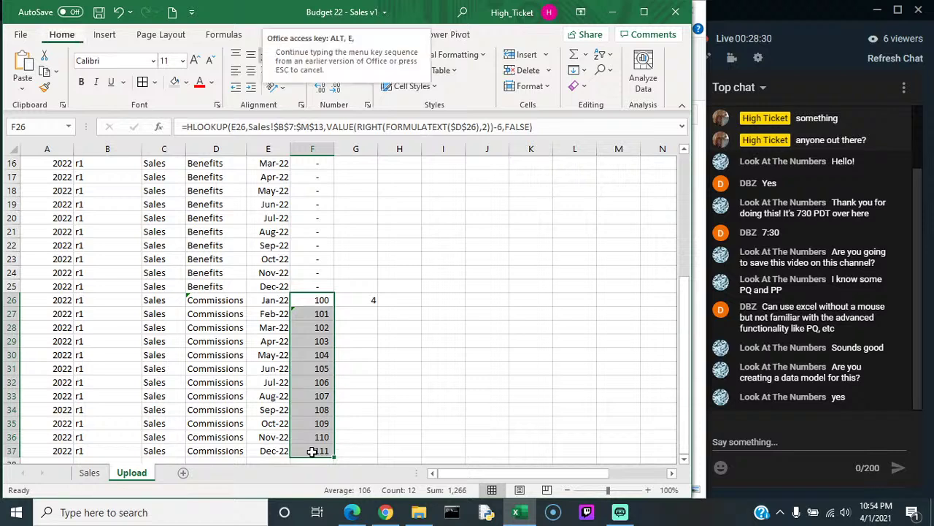
pyautogui.press('e')
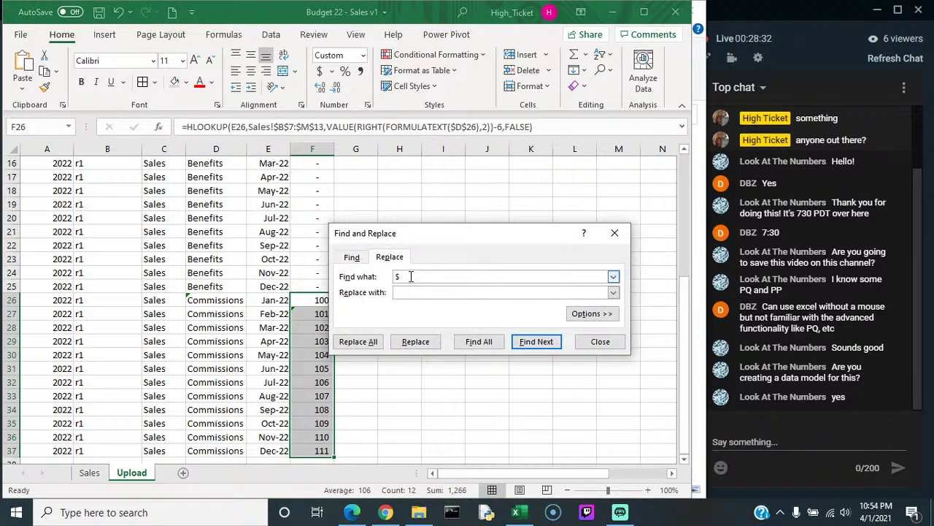
pyautogui.write('$26')
pyautogui.click(360, 343)
pyautogui.click(472, 294)
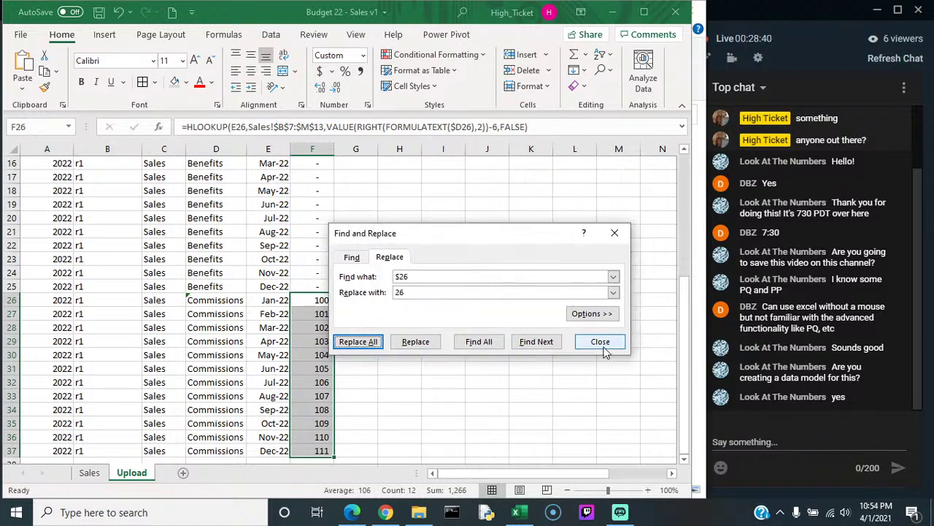
pyautogui.click(606, 347)
# Step: Check the lookup formulas of the Commissions rows in column F, from F26 downward
pyautogui.click(320, 300)
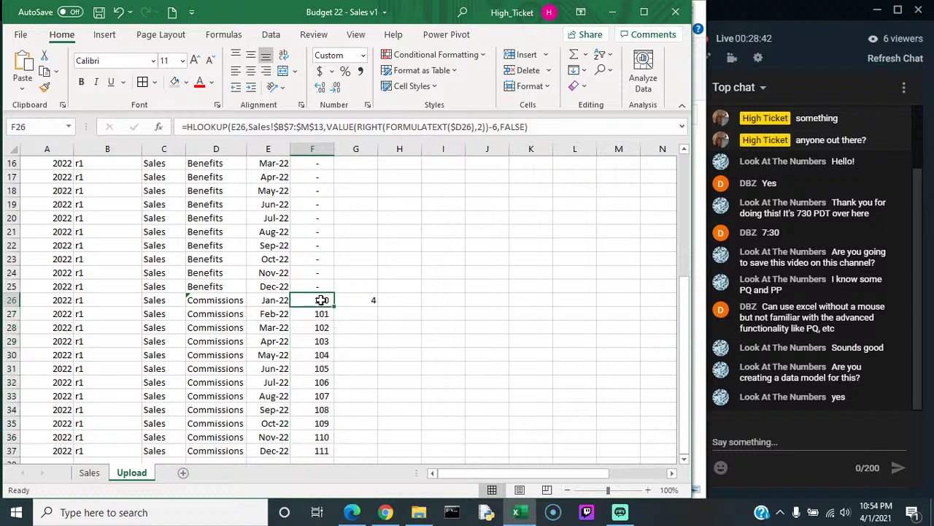
pyautogui.press('Right')
pyautogui.press('Right')
pyautogui.press('Left')
pyautogui.press('Left')
pyautogui.press('Down')
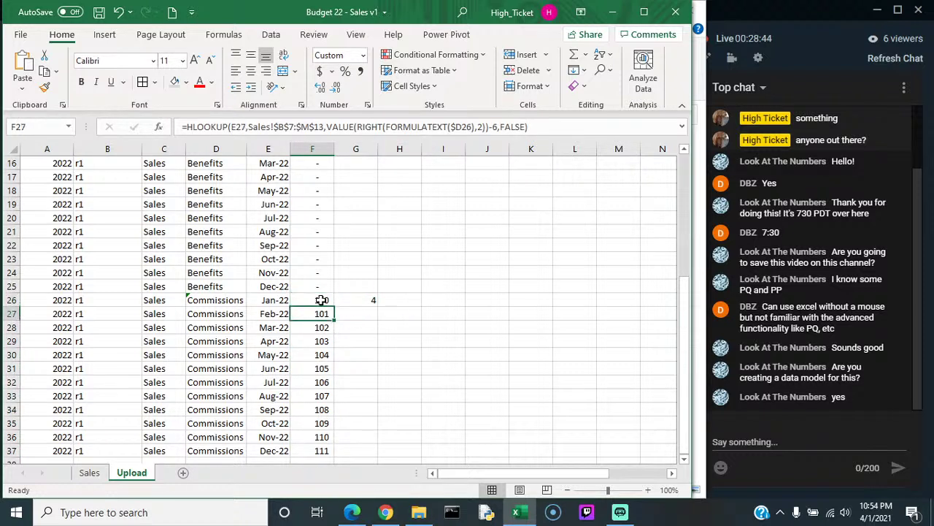
pyautogui.press('Down')
pyautogui.press('Down')
pyautogui.press('Down')
pyautogui.press('Down')
pyautogui.press('Down')
pyautogui.press('Down')
pyautogui.press('Down')
pyautogui.press('Down')
pyautogui.press('Down')
pyautogui.press('Down')
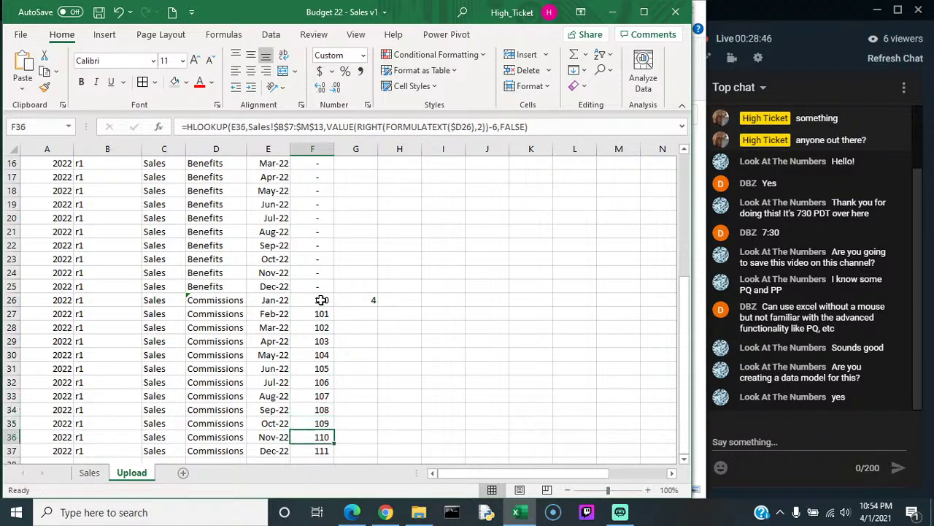
# Step: Clear the helper cell G26 and copy the Commissions block A26:F37 to the rows starting at A38
pyautogui.click(363, 301)
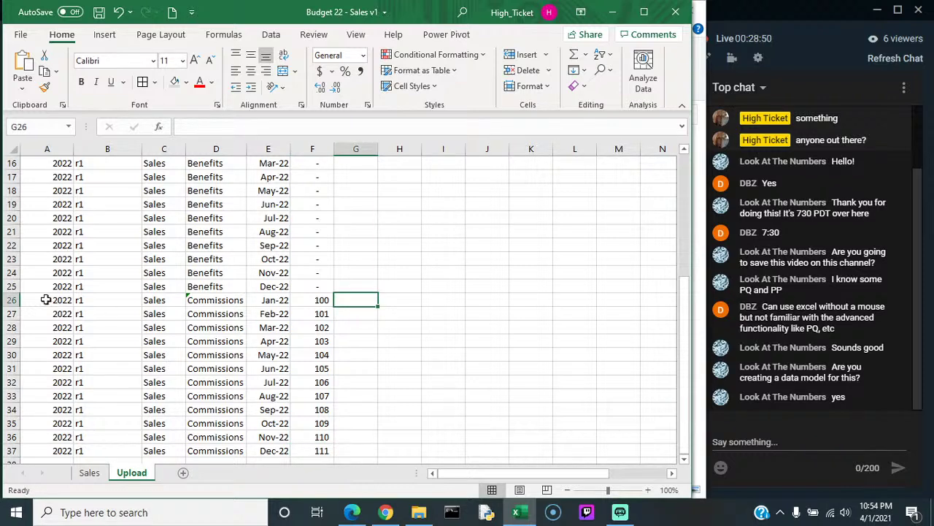
pyautogui.moveTo(45, 299)
pyautogui.mouseDown()
pyautogui.moveTo(308, 382)
pyautogui.moveTo(324, 451)
pyautogui.mouseUp()
pyautogui.hotkey('ctrl', 'c')
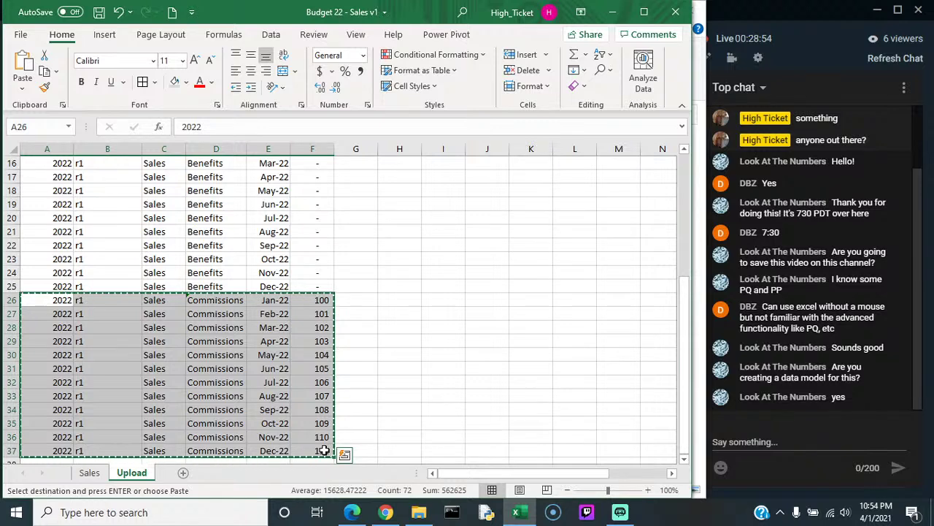
pyautogui.moveTo(684, 394); pyautogui.dragTo(686, 500)
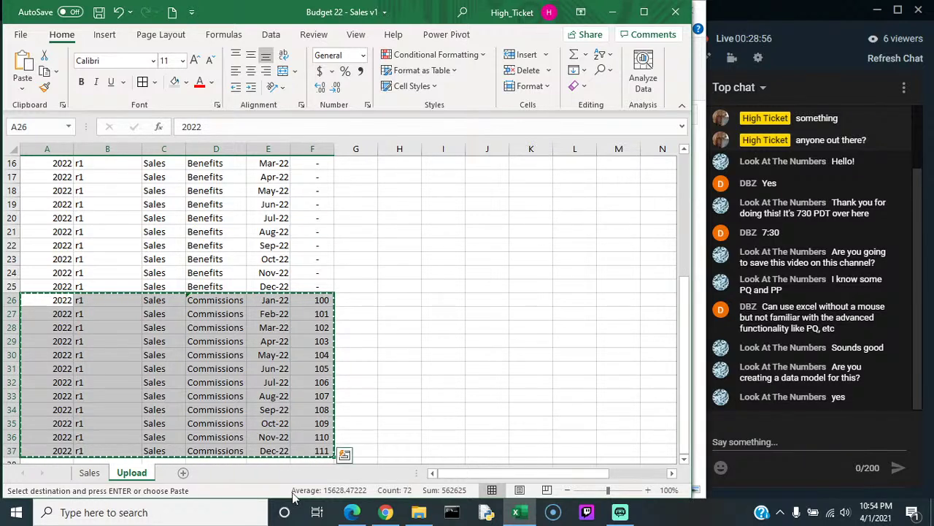
pyautogui.click(49, 461)
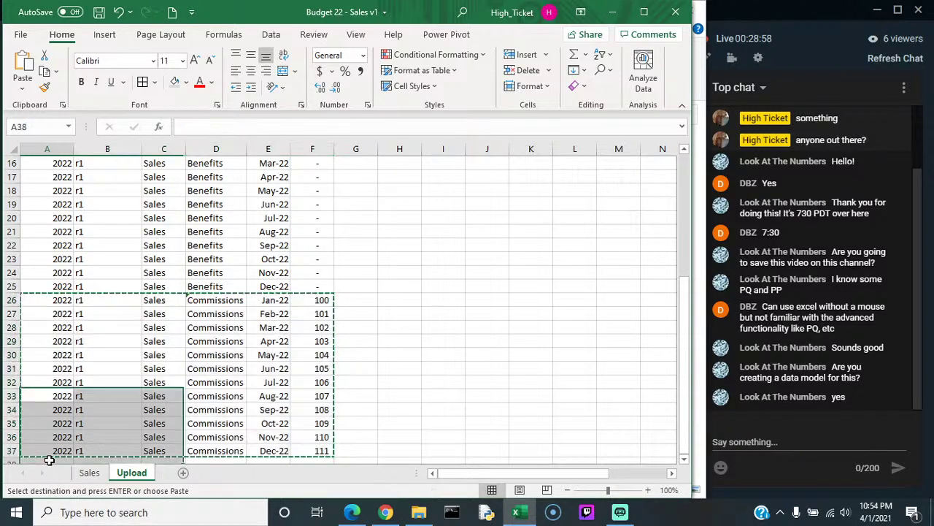
pyautogui.hotkey('ctrl', 'v')
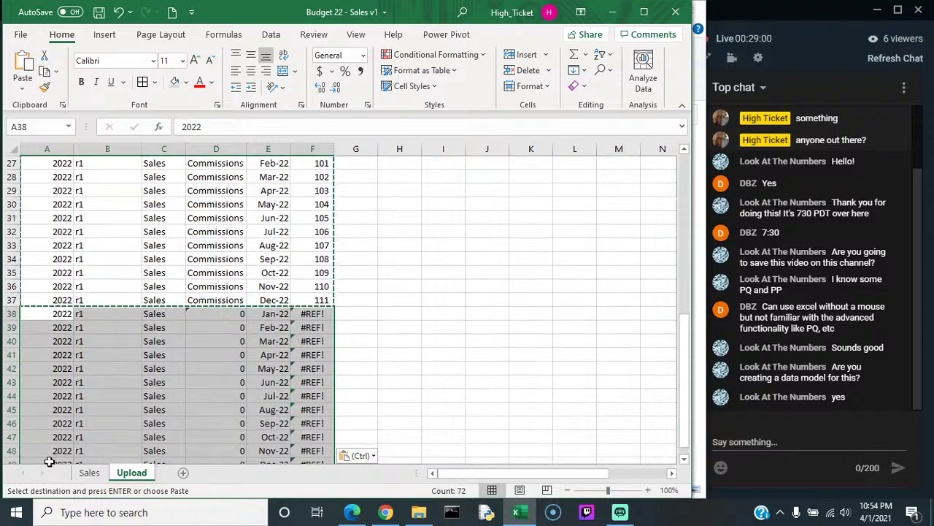
# Step: Trace the reference in D38 to its source cell on the Sales sheet and return to the Upload sheet
pyautogui.click(223, 314)
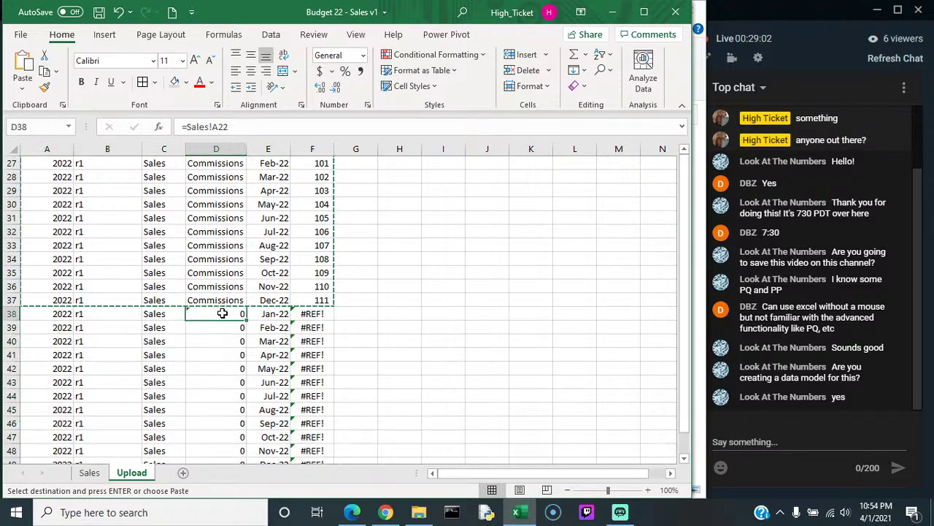
pyautogui.hotkey('ctrl', '[')
pyautogui.doubleClick(223, 319)
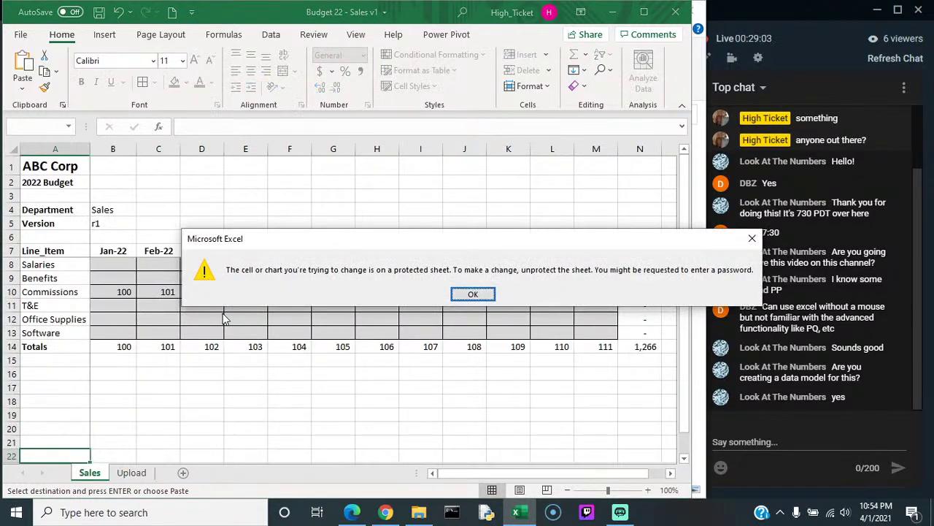
pyautogui.click(471, 292)
pyautogui.click(132, 472)
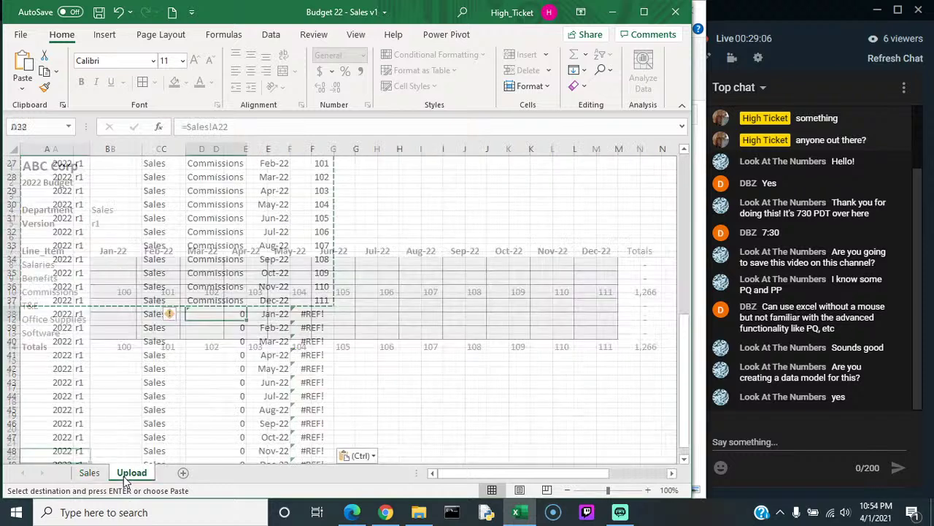
# Step: Link D38 on the Upload sheet to the T&E line item in A11 of the Sales sheet
pyautogui.write('=')
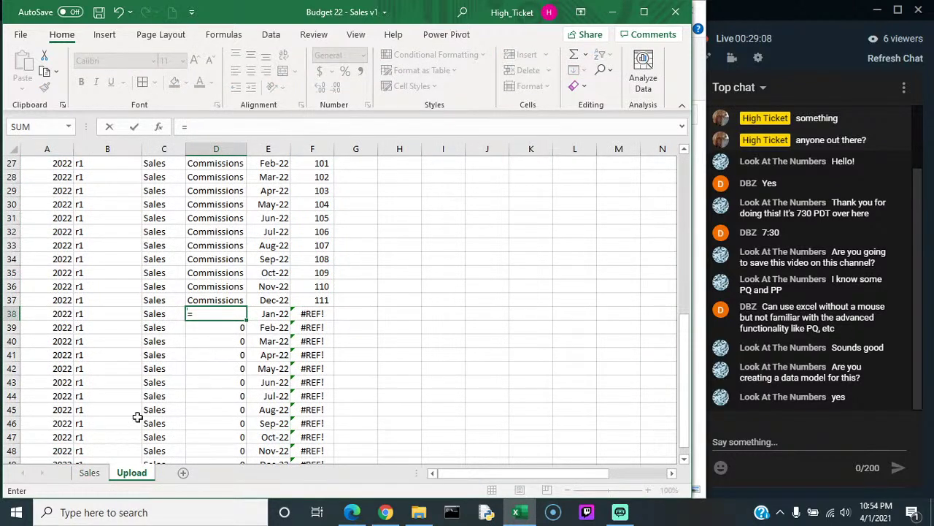
pyautogui.click(89, 473)
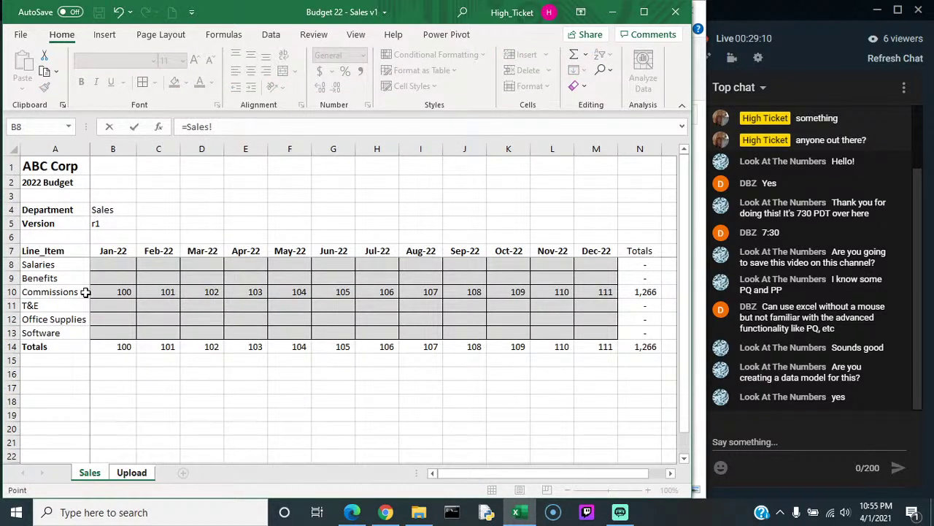
pyautogui.click(38, 305)
pyautogui.press('Return')
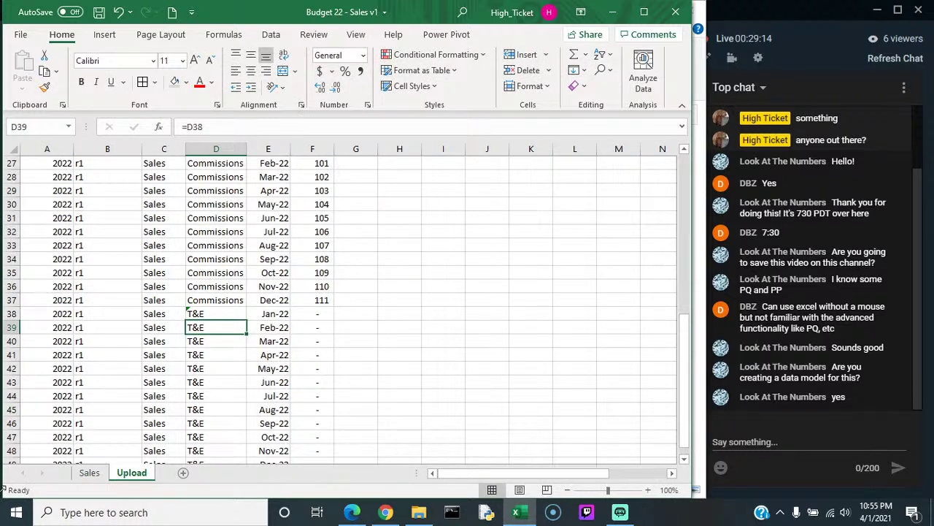
# Step: On the Sales sheet, fill the Commissions increment formulas C10:M10 down to the T&E row and enter 200 for T&E in Jan-22
pyautogui.click(88, 472)
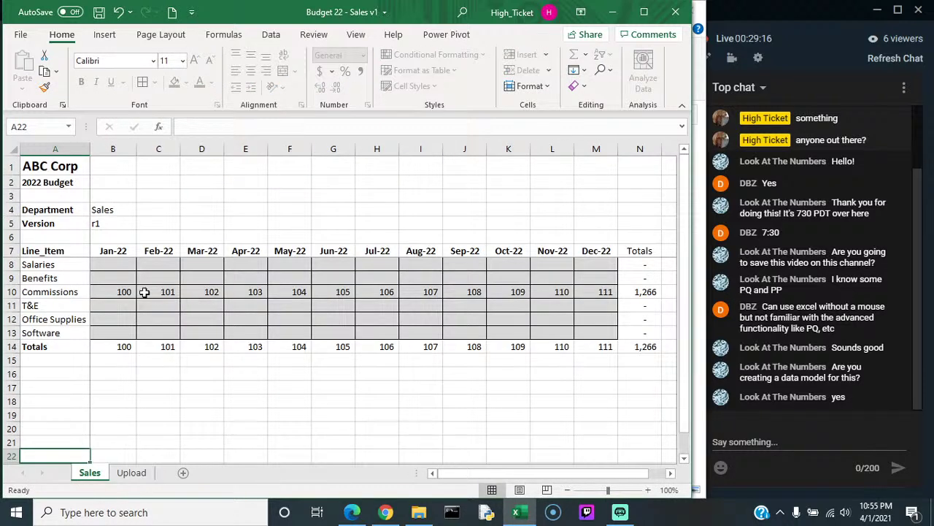
pyautogui.moveTo(145, 292); pyautogui.dragTo(609, 307)
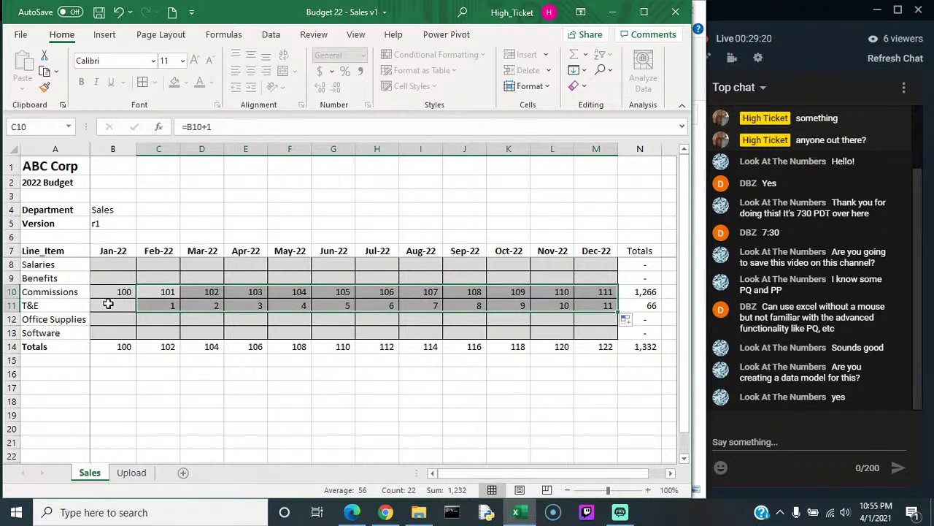
pyautogui.click(111, 305)
pyautogui.write('200')
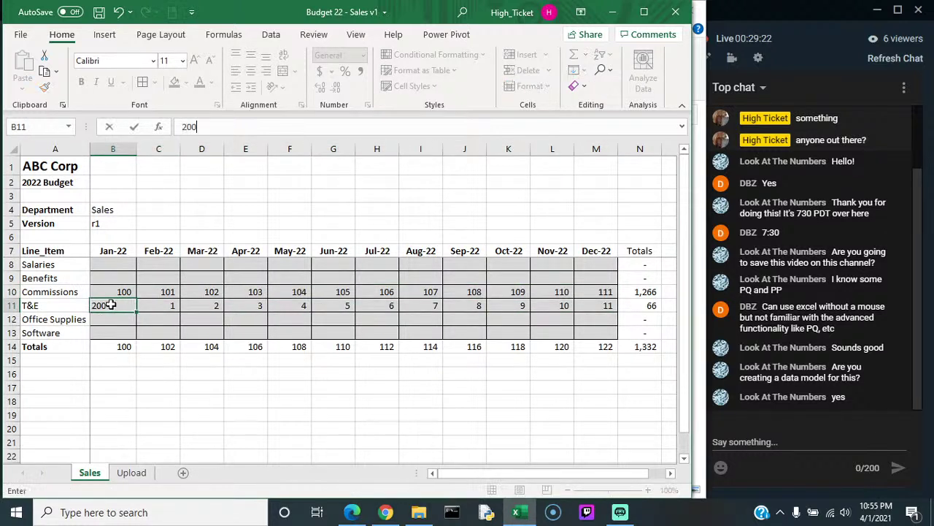
pyautogui.press('Return')
# Step: Copy the T&E block A38:F49 on the Upload sheet to the rows starting at A50
pyautogui.click(131, 472)
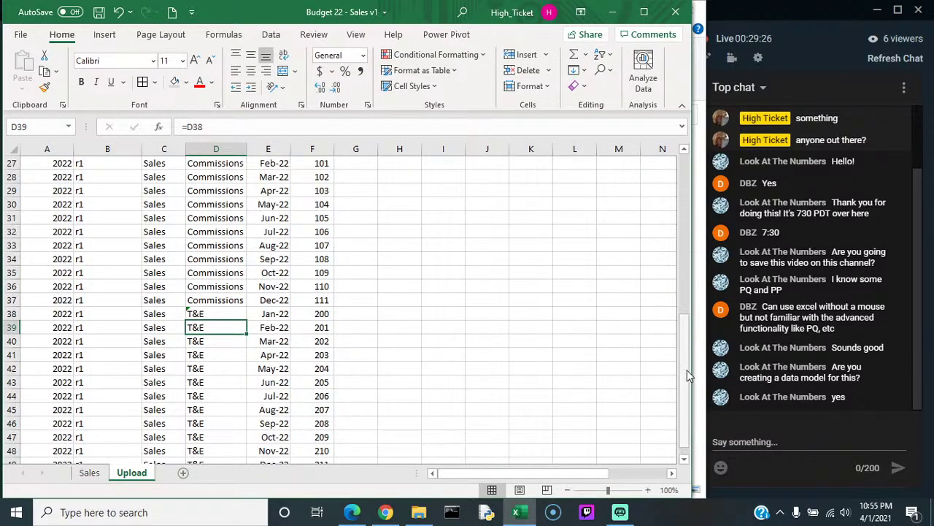
pyautogui.click(685, 450)
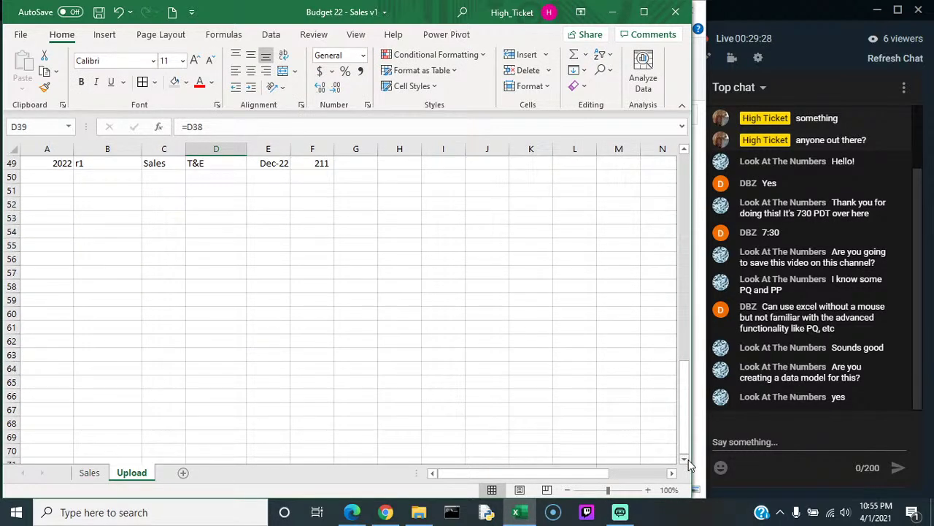
pyautogui.moveTo(687, 441); pyautogui.dragTo(676, 362)
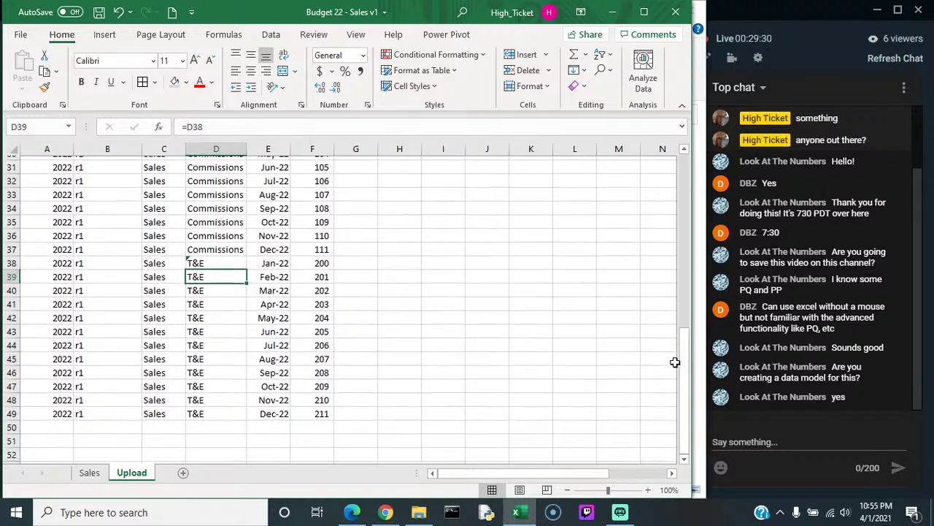
pyautogui.moveTo(33, 259); pyautogui.dragTo(307, 406)
pyautogui.hotkey('ctrl', 'c')
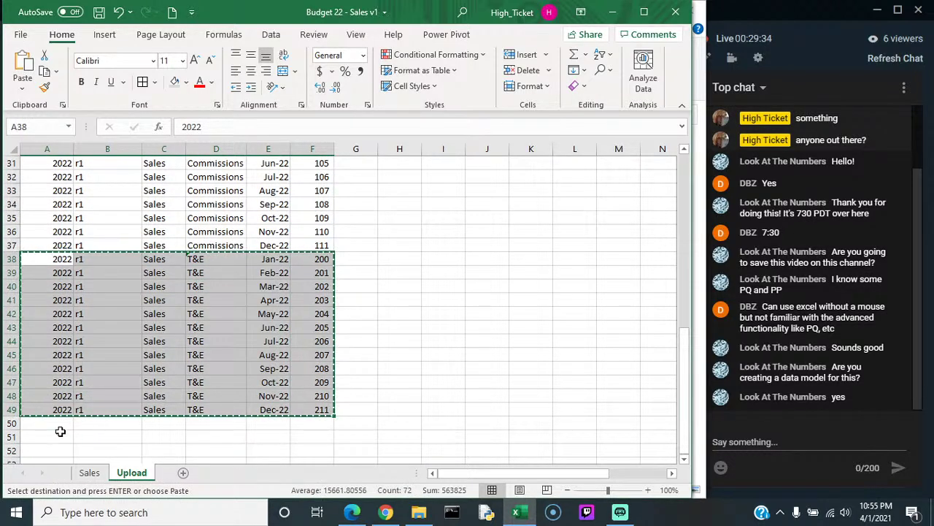
pyautogui.click(62, 427)
pyautogui.hotkey('ctrl', 'v')
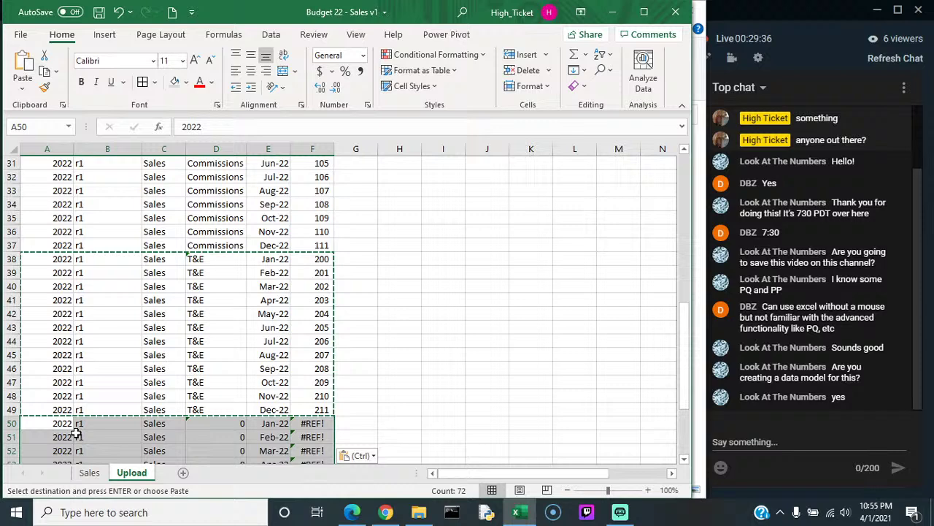
# Step: Link D50 on the Upload sheet to the Office Supplies line item in A12 of the Sales sheet
pyautogui.click(91, 473)
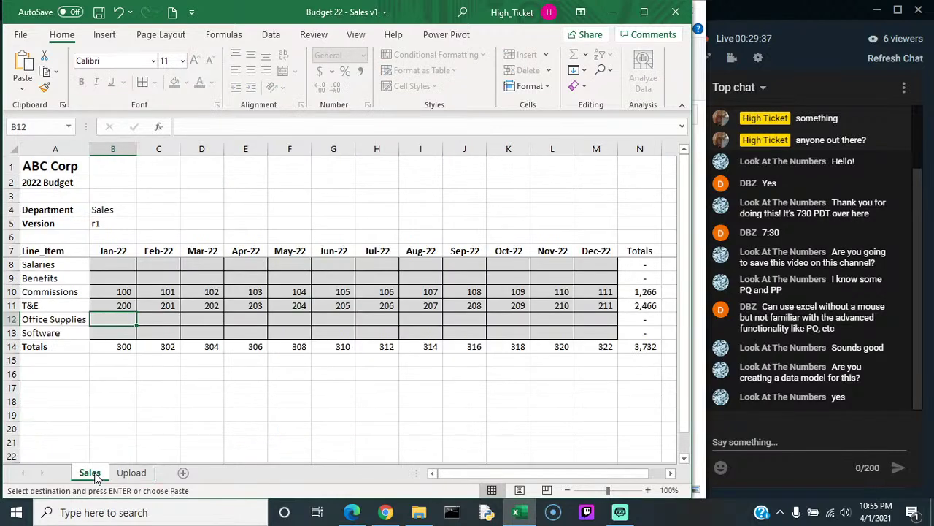
pyautogui.click(132, 472)
pyautogui.click(208, 422)
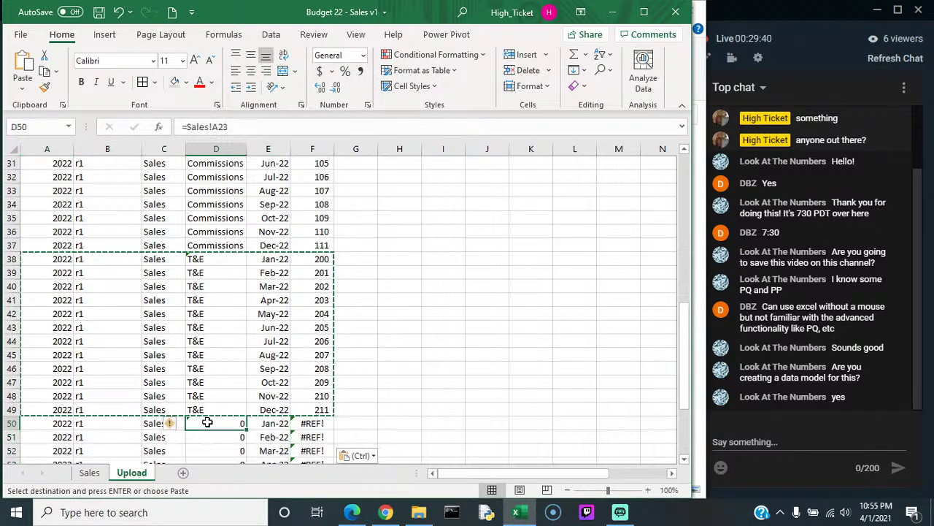
pyautogui.write('=')
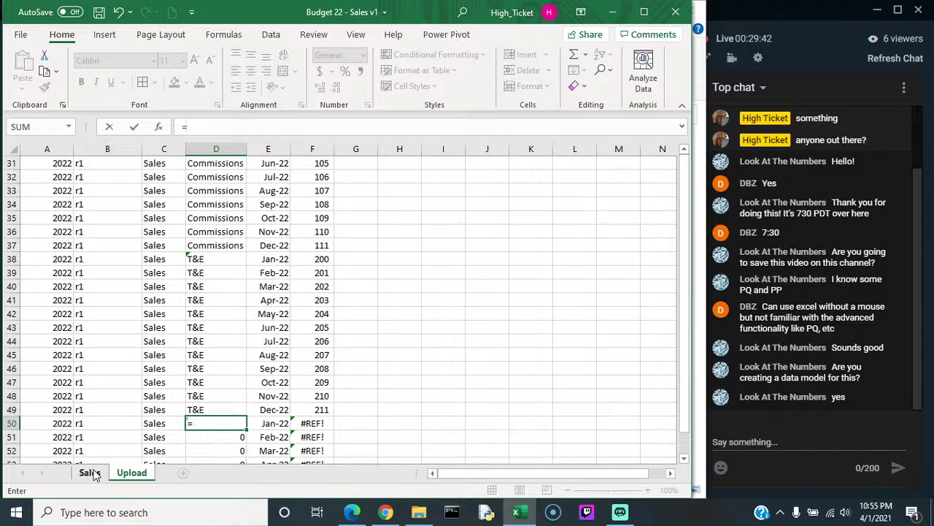
pyautogui.click(86, 473)
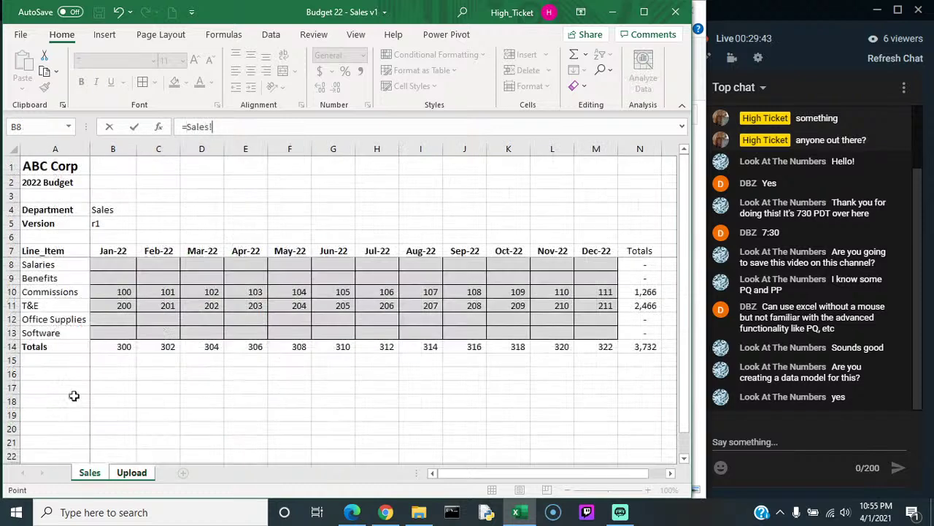
pyautogui.click(54, 319)
pyautogui.press('Return')
# Step: Copy the Office Supplies block A50:F61 to the rows starting at A62
pyautogui.press('Down')
pyautogui.press('Down')
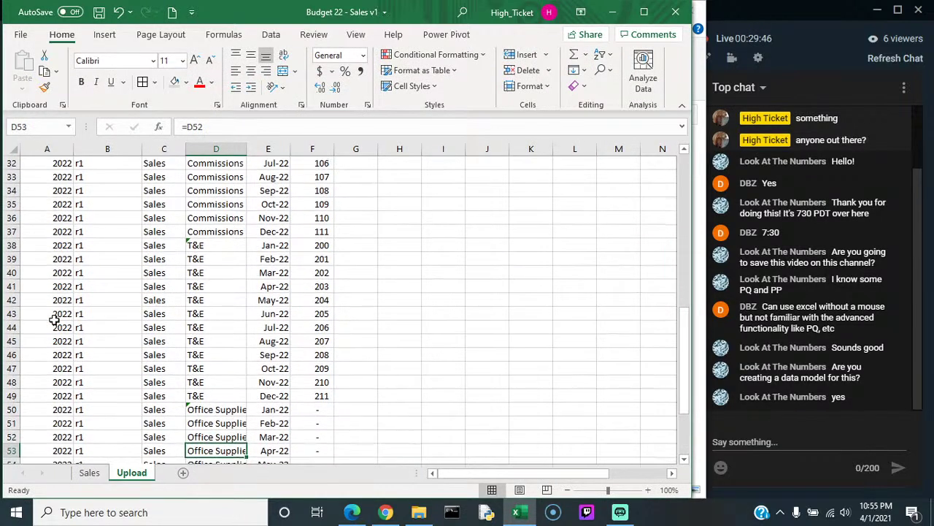
pyautogui.press('Down')
pyautogui.press('Down')
pyautogui.press('Down')
pyautogui.press('Down')
pyautogui.press('Down')
pyautogui.press('Down')
pyautogui.press('Down')
pyautogui.press('Down')
pyautogui.press('Down')
pyautogui.press('Down')
pyautogui.press('Down')
pyautogui.press('Down')
pyautogui.press('Down')
pyautogui.press('Down')
pyautogui.press('Down')
pyautogui.press('Down')
pyautogui.press('Down')
pyautogui.press('Down')
pyautogui.press('Down')
pyautogui.press('Down')
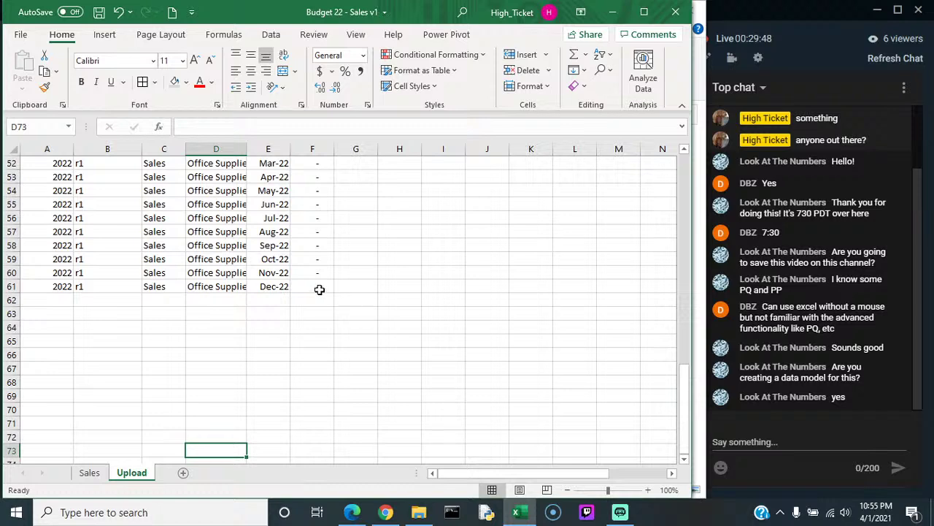
pyautogui.moveTo(319, 289); pyautogui.dragTo(3, 272)
pyautogui.hotkey('ctrl', 'c')
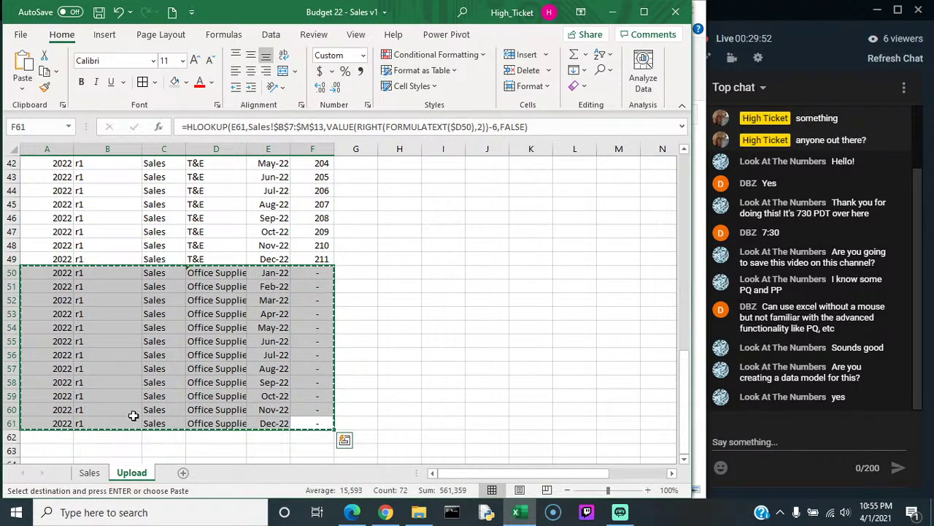
pyautogui.click(52, 436)
pyautogui.hotkey('ctrl', 'v')
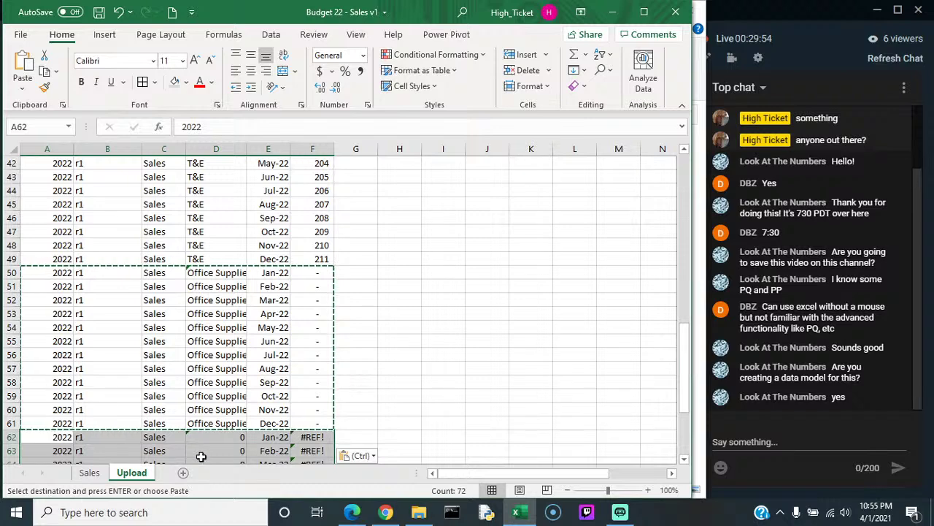
# Step: Link D62 on the Upload sheet to the Software line item in A13 of the Sales sheet
pyautogui.click(219, 436)
pyautogui.write('=')
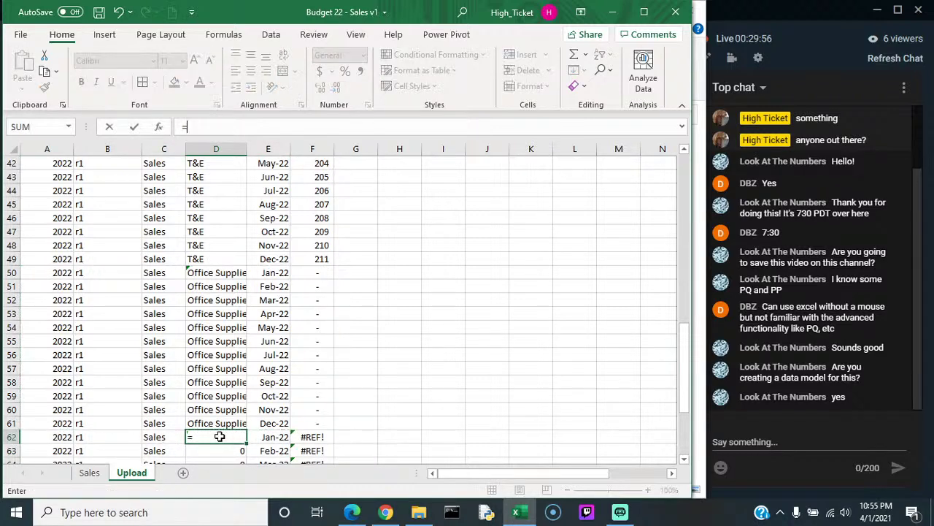
pyautogui.click(90, 472)
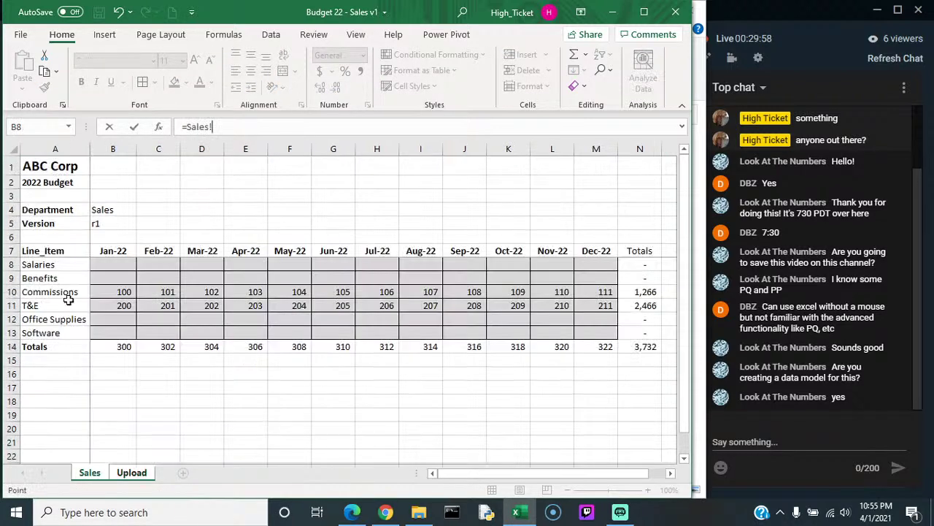
pyautogui.click(51, 333)
pyautogui.press('Return')
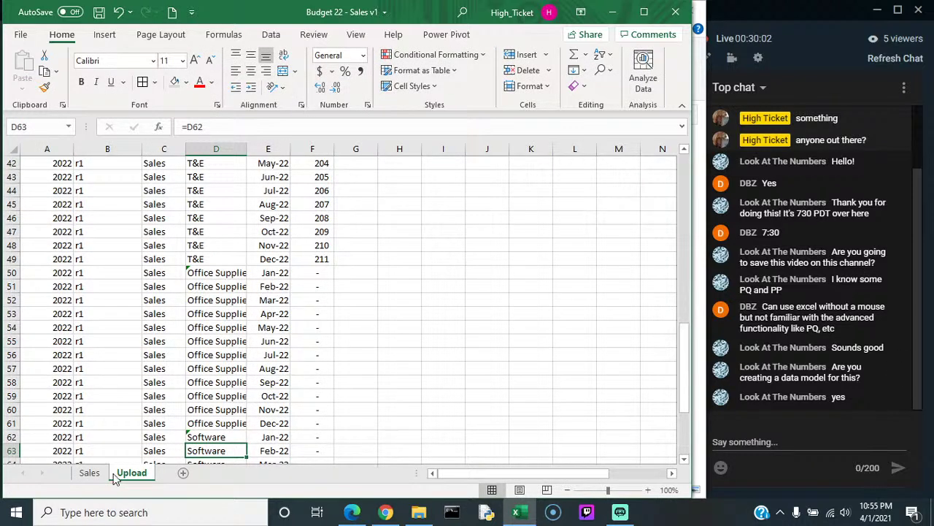
# Step: On the Sales sheet, fill the T&E increment formulas C11:M11 down through the Office Supplies and Software rows
pyautogui.click(89, 472)
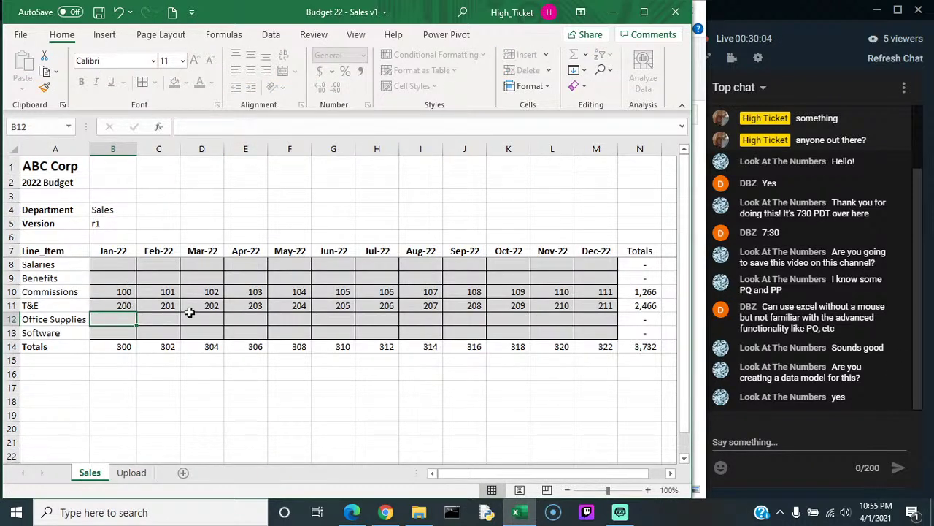
pyautogui.click(162, 305)
pyautogui.moveTo(162, 305); pyautogui.dragTo(621, 350)
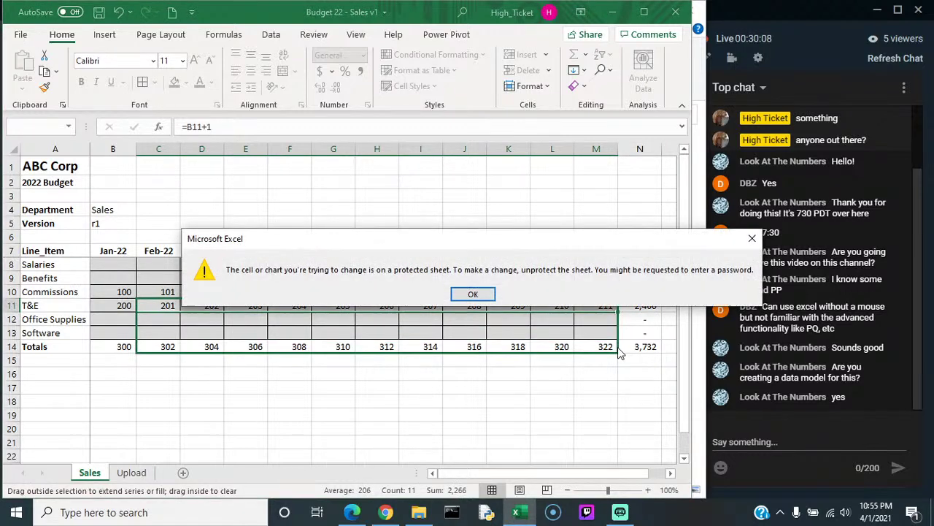
pyautogui.click(461, 292)
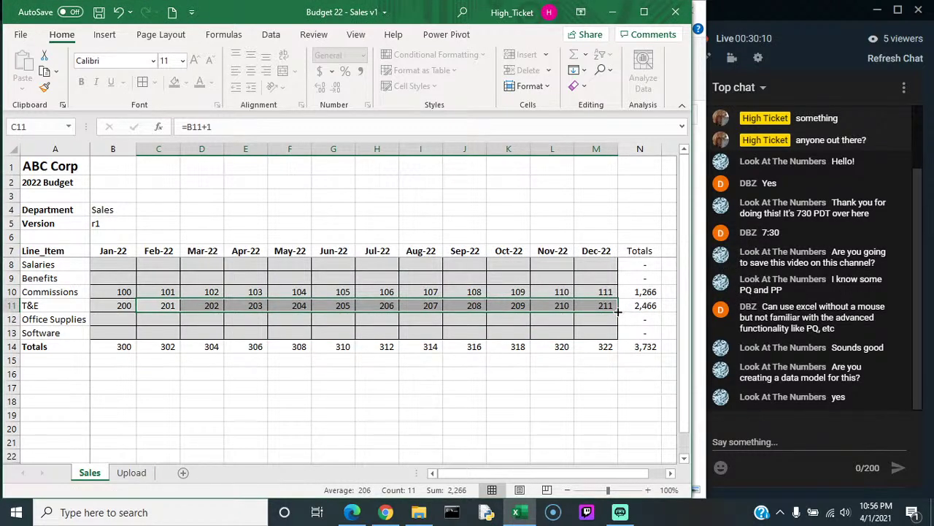
pyautogui.moveTo(618, 312); pyautogui.dragTo(618, 343)
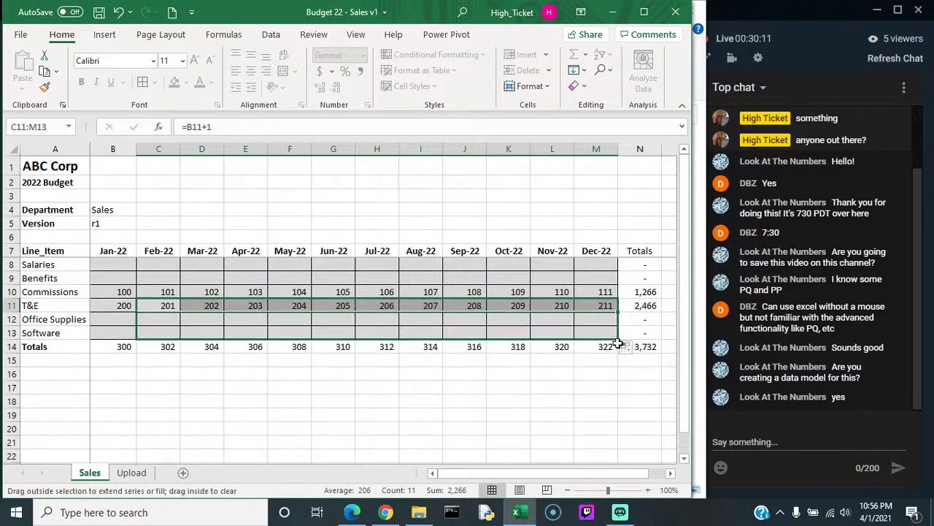
# Step: Enter the Jan-22 amounts 300 for Office Supplies and 400 for Software
pyautogui.click(118, 319)
pyautogui.write('300')
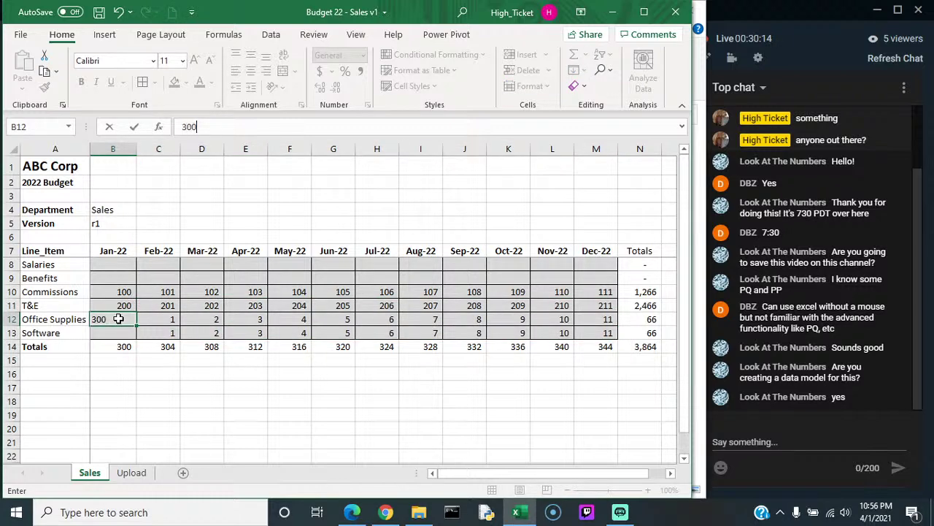
pyautogui.press('Return')
pyautogui.write('400')
pyautogui.press('Return')
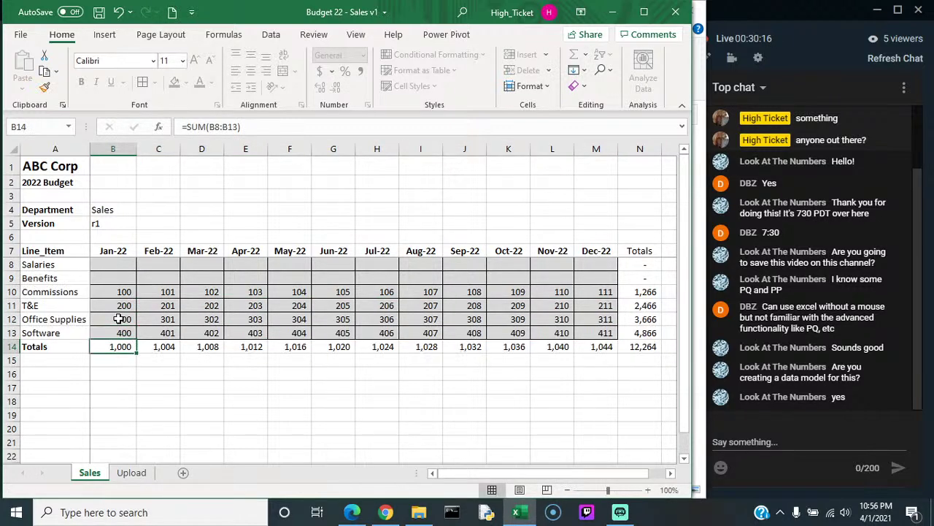
# Step: Review the line items and amounts on the Upload sheet down to row 73 and back up to the header row
pyautogui.click(131, 472)
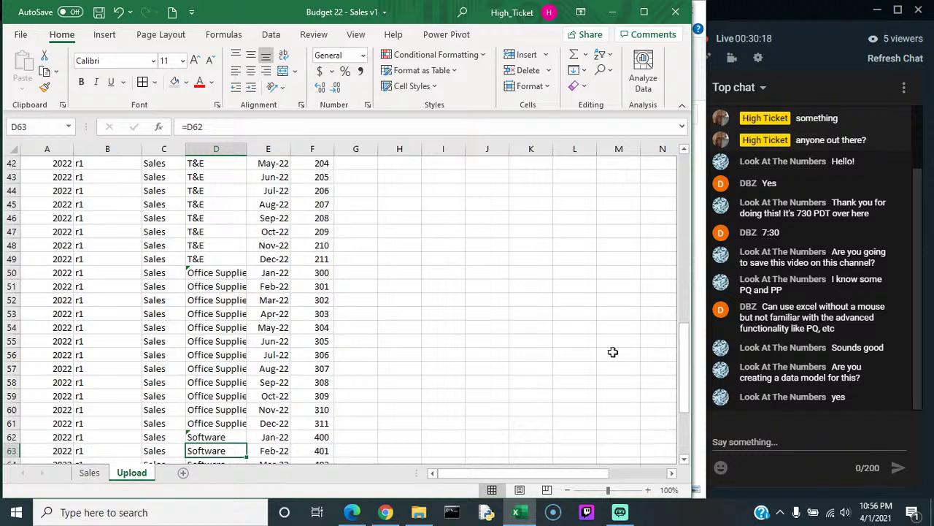
pyautogui.moveTo(685, 344); pyautogui.dragTo(686, 387)
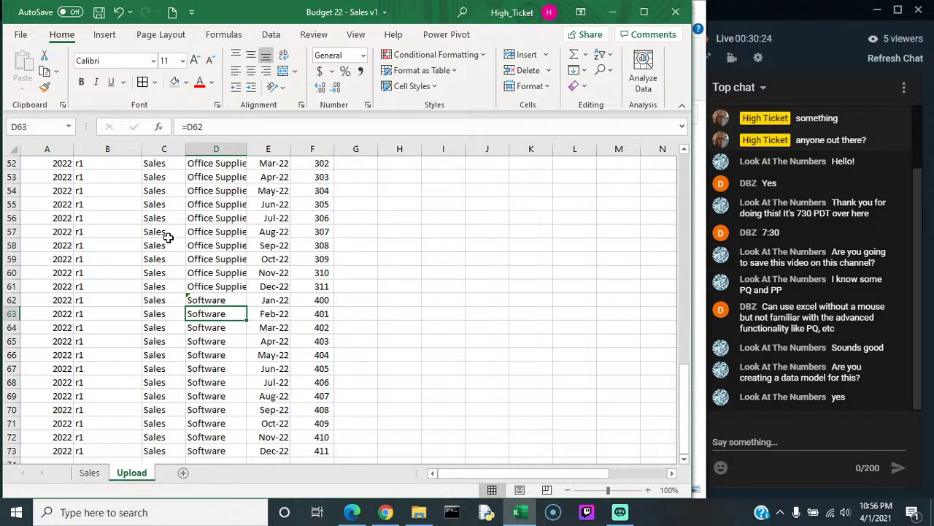
pyautogui.moveTo(685, 410); pyautogui.dragTo(685, 168)
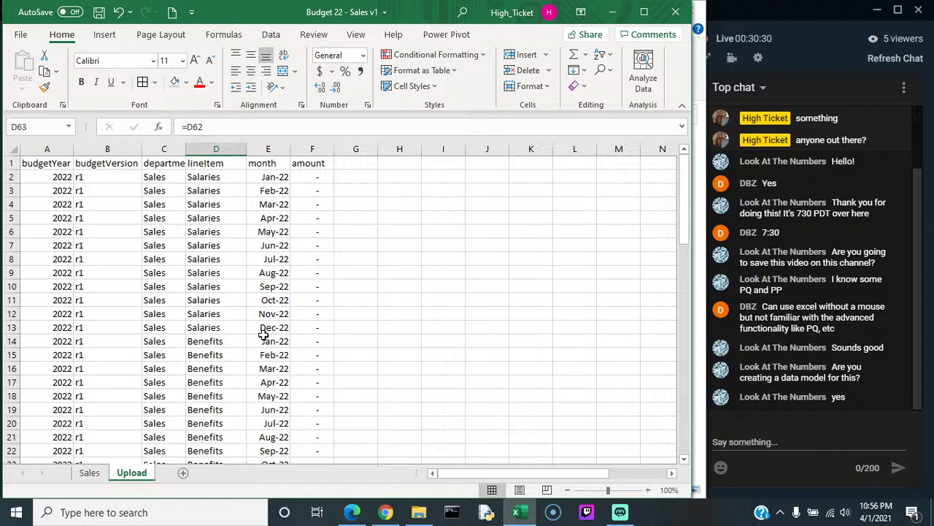
# Step: Highlight the header row A1:F1 on the Upload sheet and the monthly input range B8:M13 on the Sales sheet
pyautogui.click(35, 168)
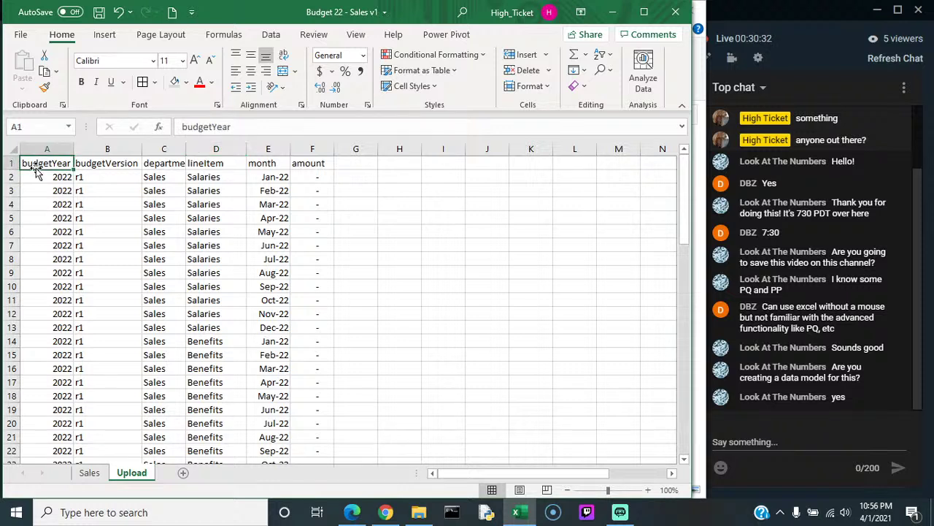
pyautogui.moveTo(38, 162); pyautogui.dragTo(322, 167)
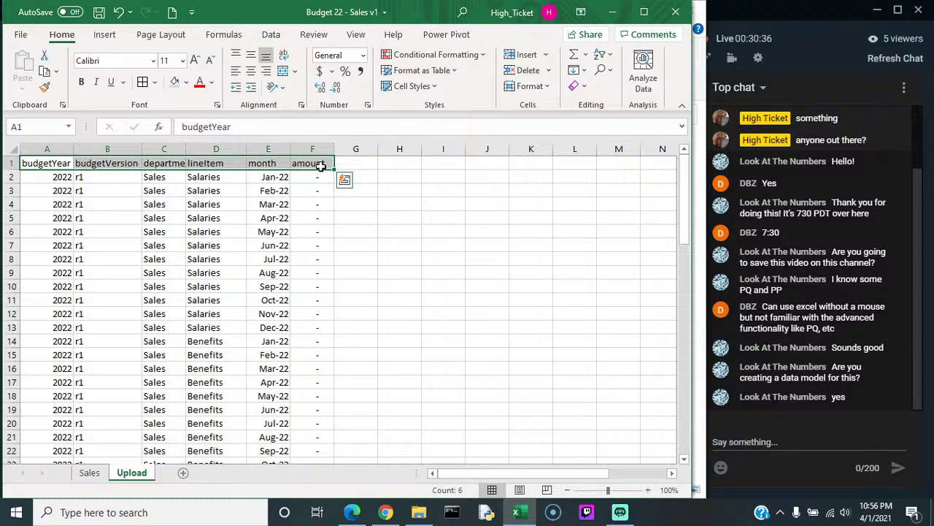
pyautogui.click(89, 473)
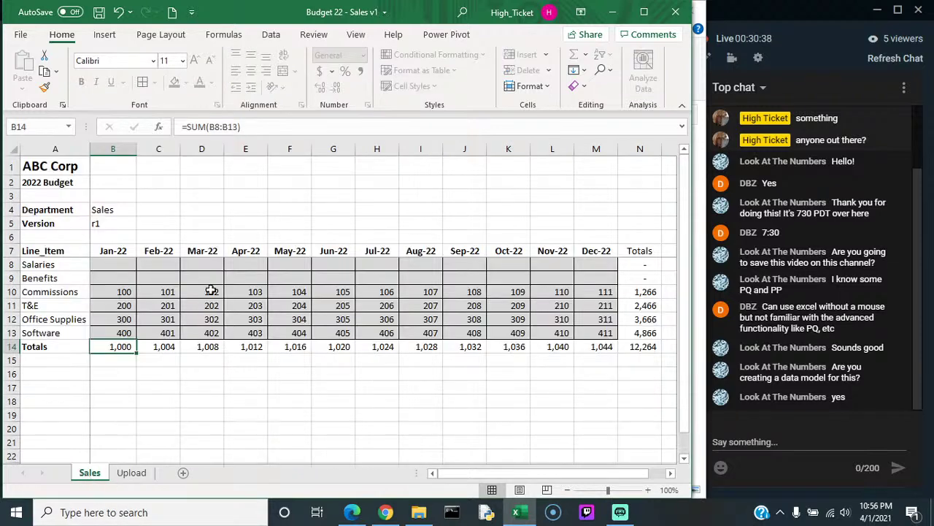
pyautogui.moveTo(115, 260); pyautogui.dragTo(594, 332)
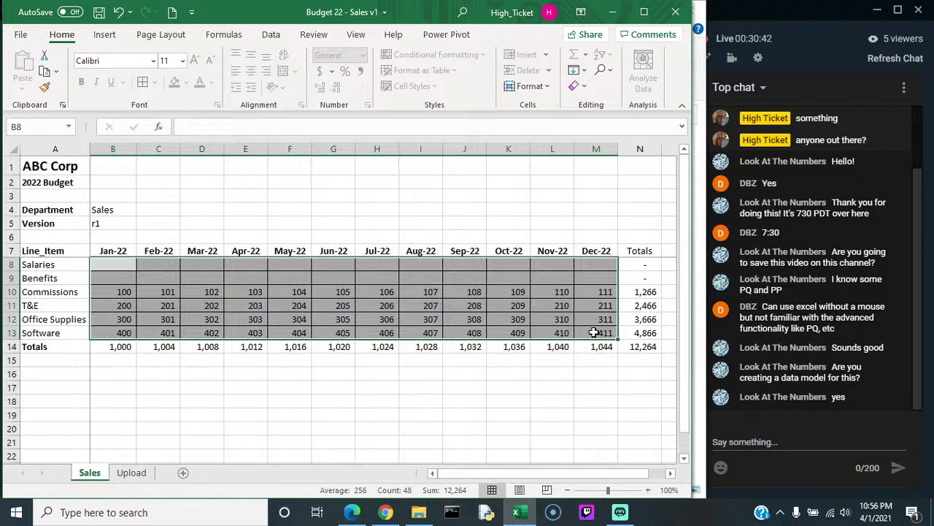
# Step: Clear the monthly inputs B8:M13 on the Sales sheet and enter 6000 as the Jan-22 Salaries amount
pyautogui.press('Delete')
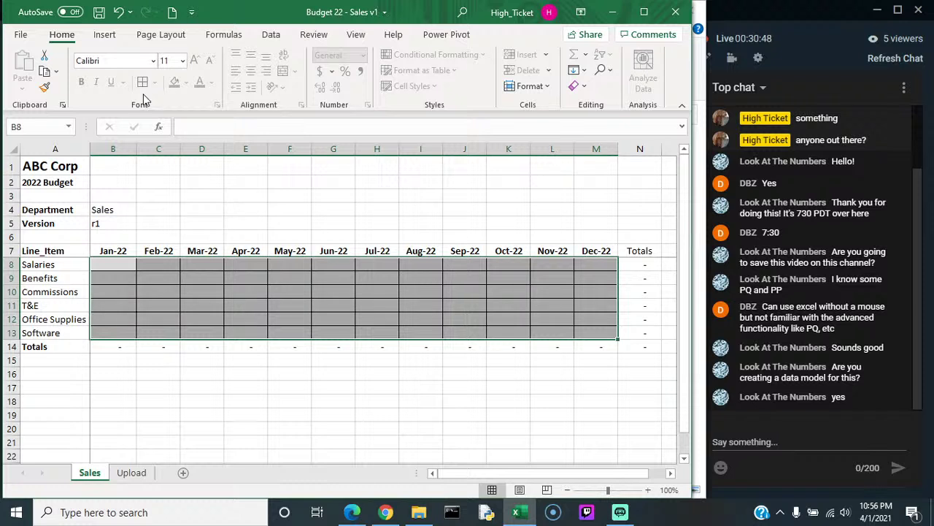
pyautogui.click(111, 265)
pyautogui.write('6000')
pyautogui.press('Return')
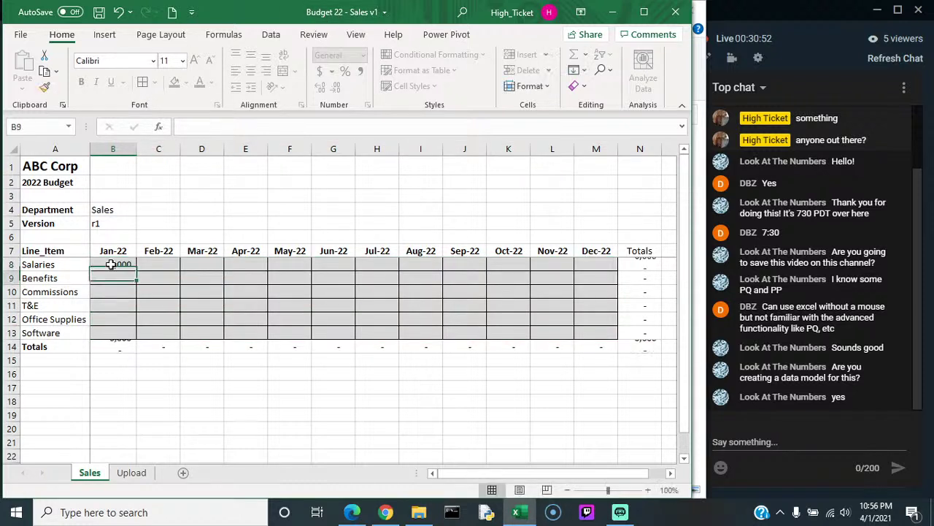
# Step: Set Feb-22 Salaries equal to the previous month with =B8 and fill the formula across through Dec-22
pyautogui.click(160, 264)
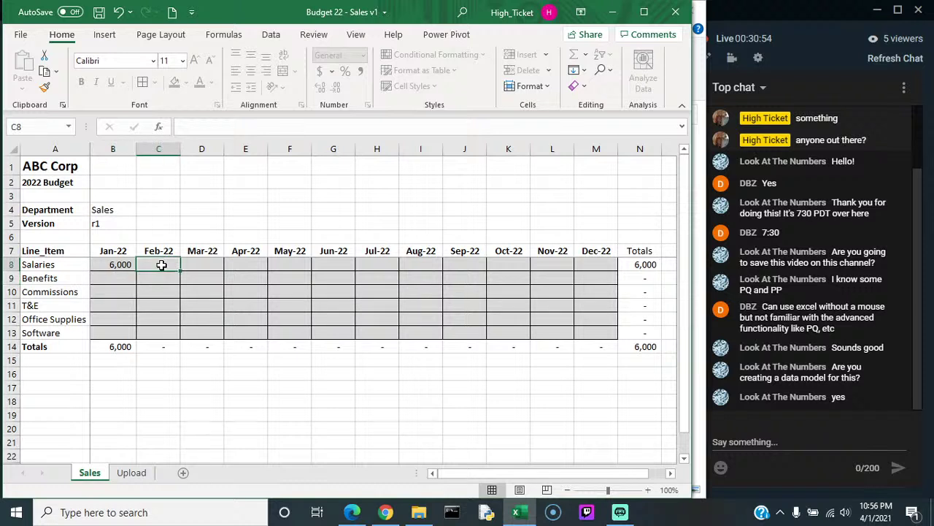
pyautogui.write('=')
pyautogui.press('Left')
pyautogui.hotkey('ctrl', 'Return')
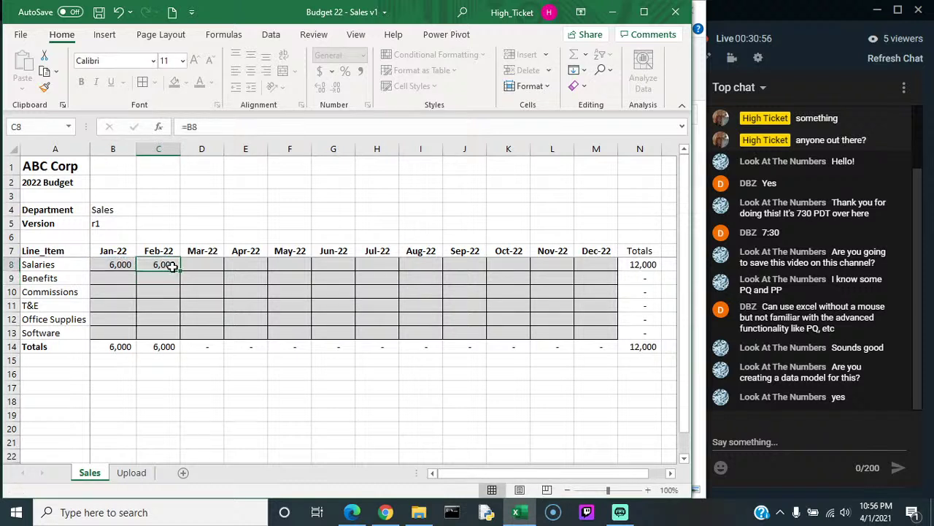
pyautogui.moveTo(178, 270); pyautogui.dragTo(621, 289)
# Step: Calculate Jan-22 Benefits with =B8*.23 and fill the formula across through Dec-22
pyautogui.click(115, 278)
pyautogui.write('=')
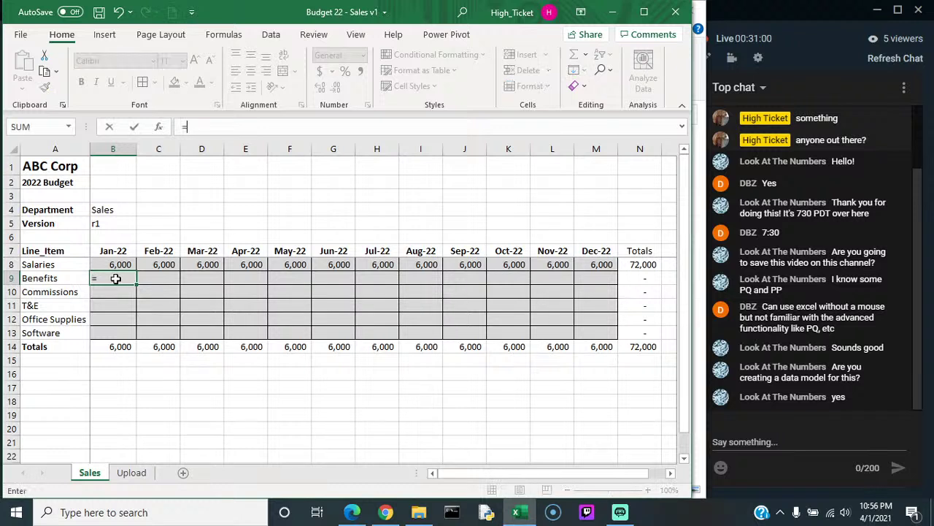
pyautogui.press('Up')
pyautogui.write('*')
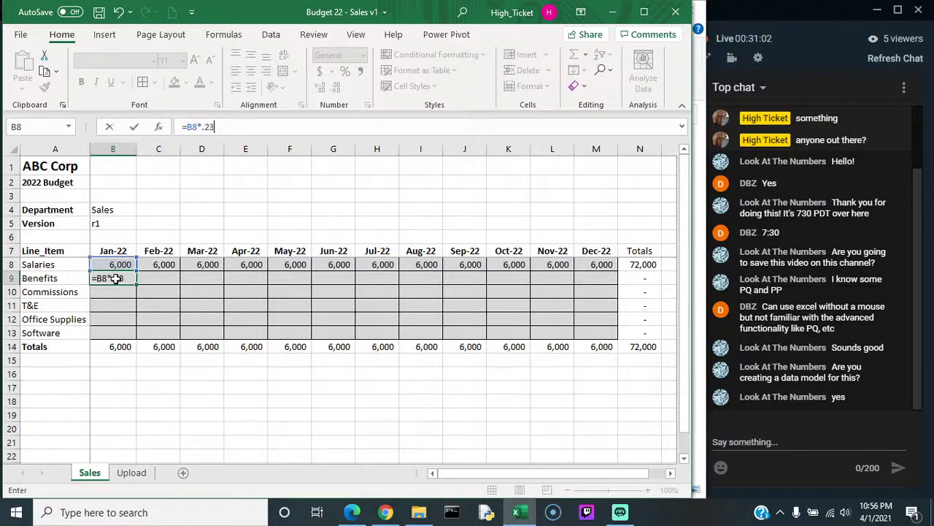
pyautogui.write('.23')
pyautogui.press('Return')
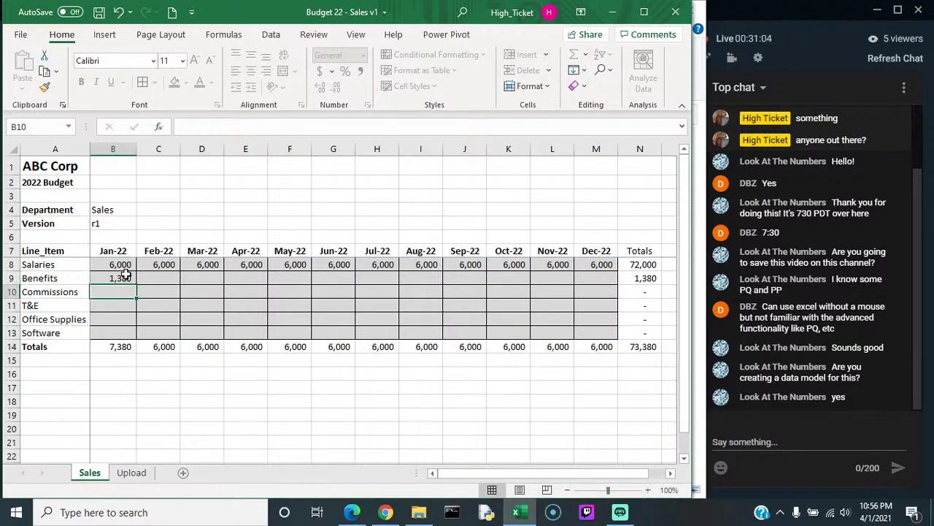
pyautogui.click(124, 278)
pyautogui.moveTo(136, 285); pyautogui.dragTo(599, 281)
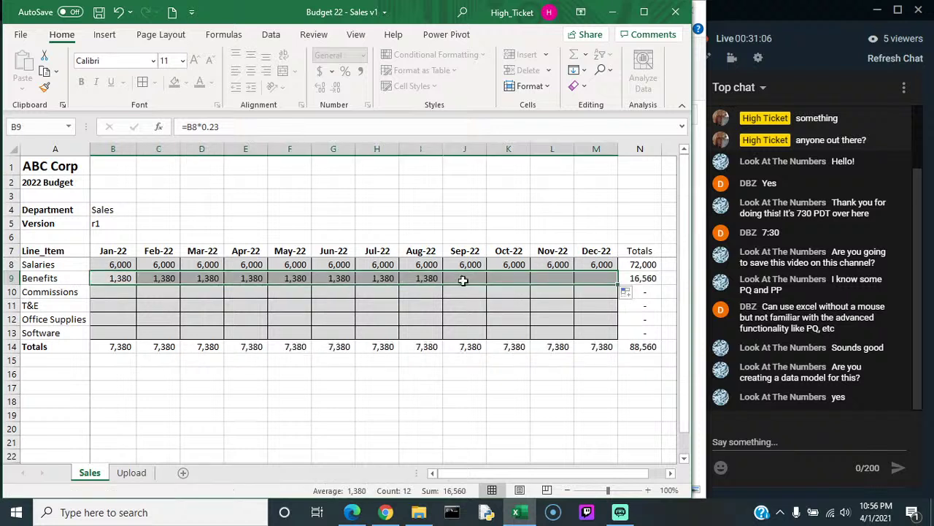
# Step: Enter =3000+((RAND()-.5)*50) for Jan-22 Commissions and fill it across through Jul-22
pyautogui.moveTo(115, 301); pyautogui.dragTo(115, 296)
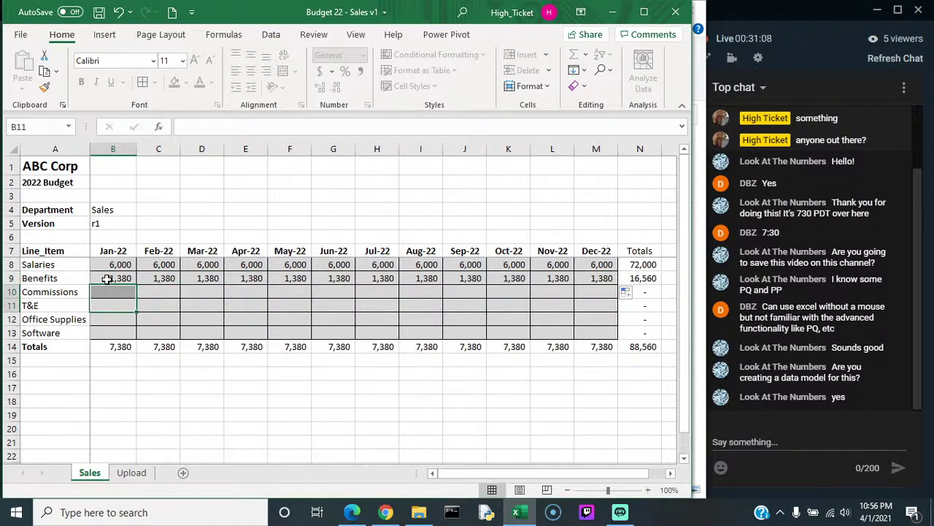
pyautogui.click(109, 290)
pyautogui.write('=')
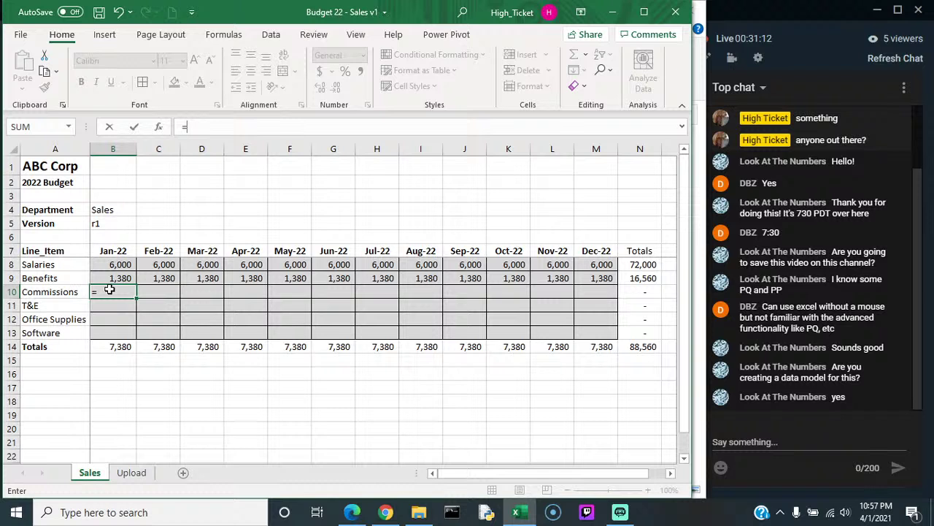
pyautogui.write('3000+(')
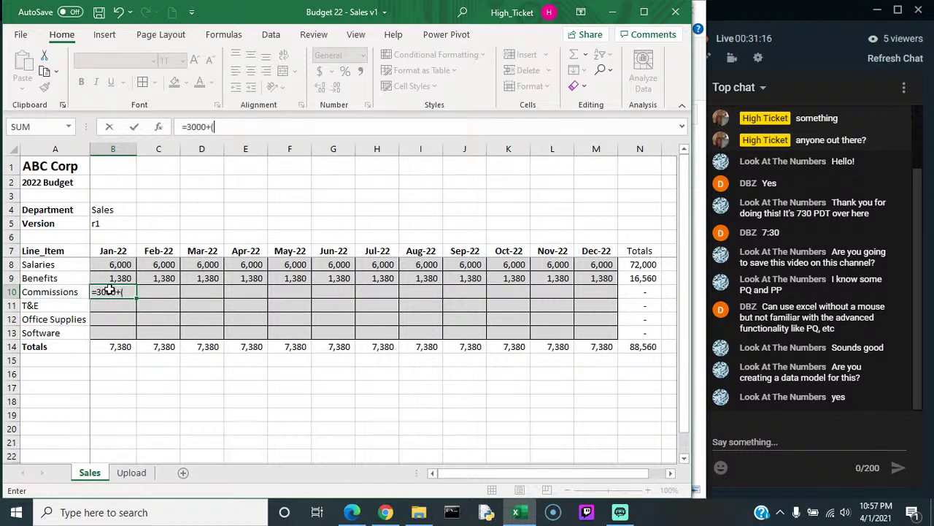
pyautogui.write('RAND')
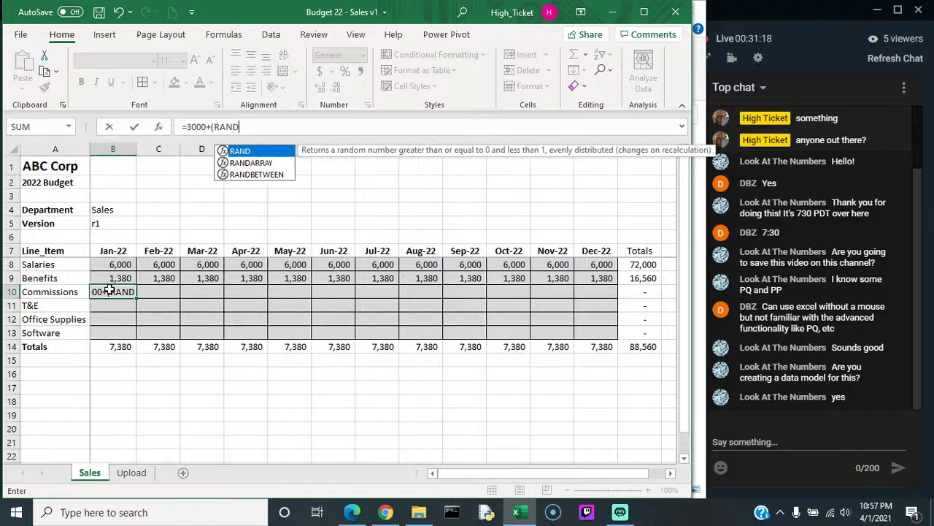
pyautogui.write('()')
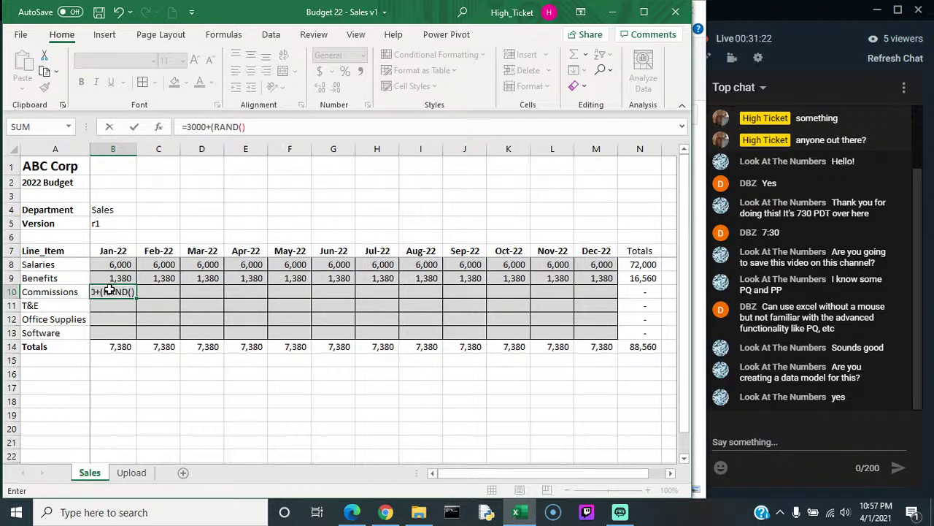
pyautogui.write('-.5)')
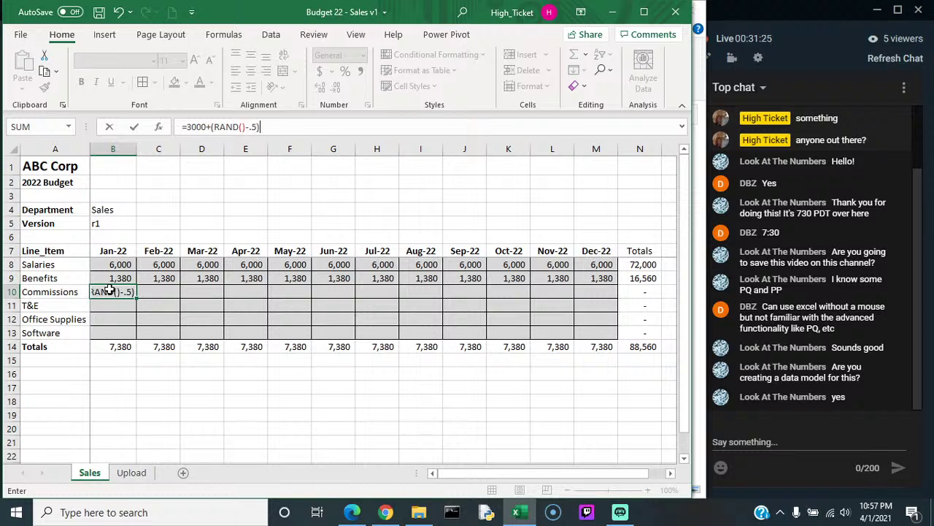
pyautogui.click(215, 127)
pyautogui.write('(')
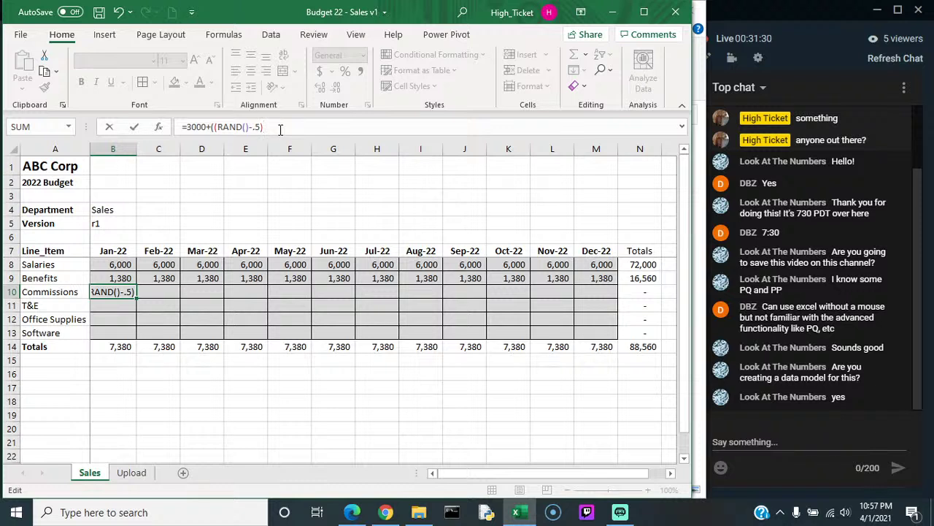
pyautogui.write('*50')
pyautogui.press('Return')
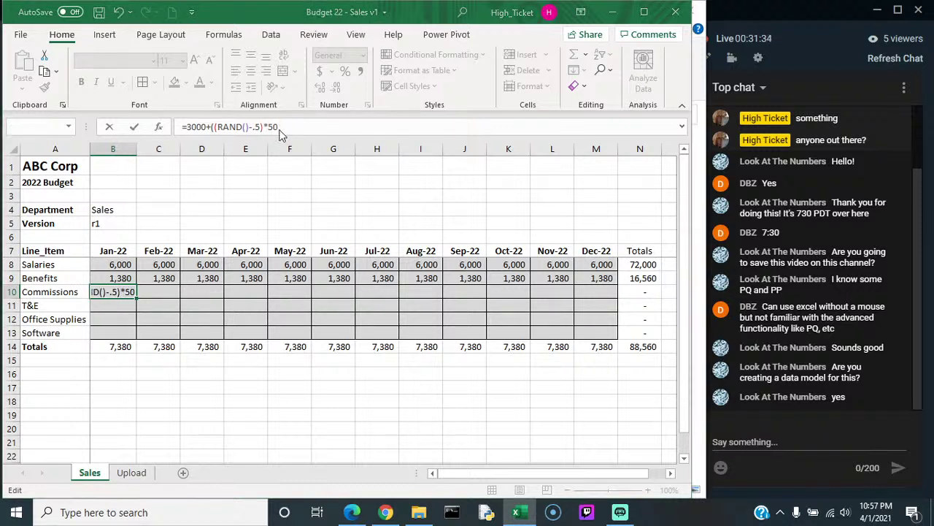
pyautogui.click(444, 306)
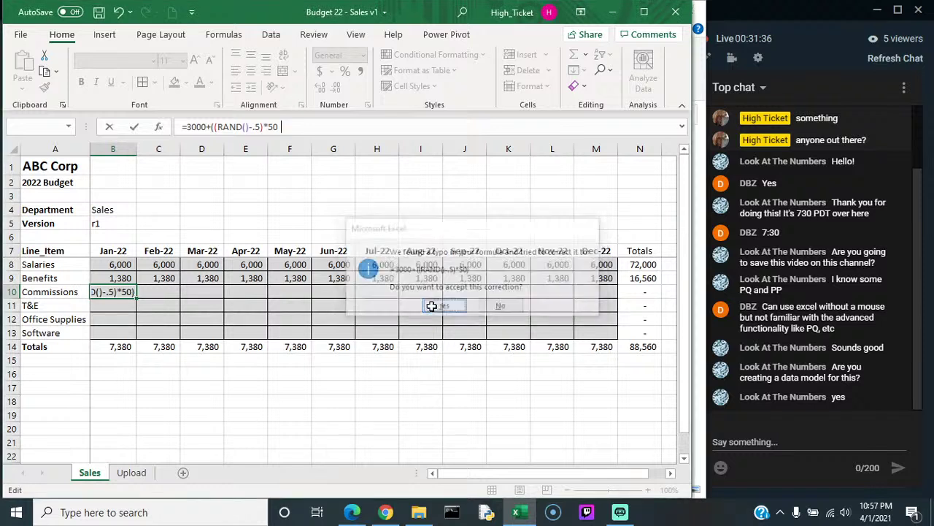
pyautogui.click(117, 292)
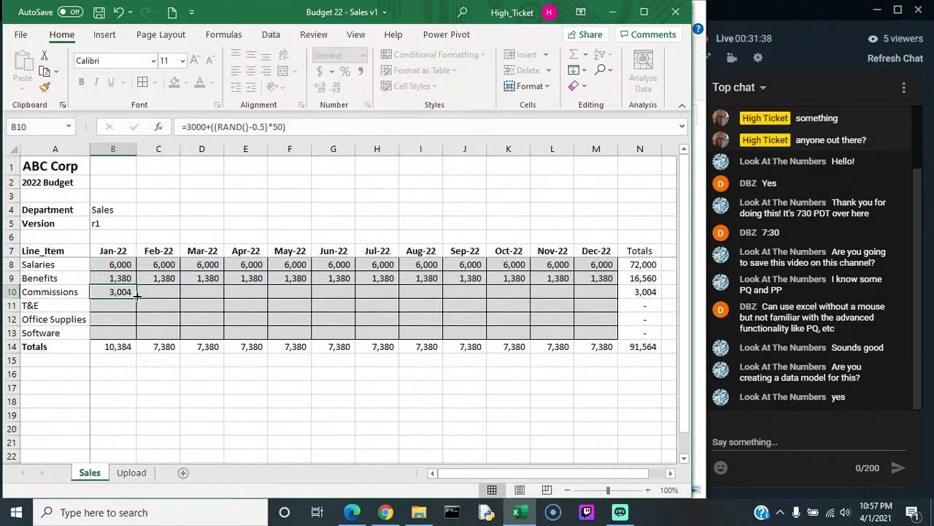
pyautogui.moveTo(137, 298); pyautogui.dragTo(380, 296)
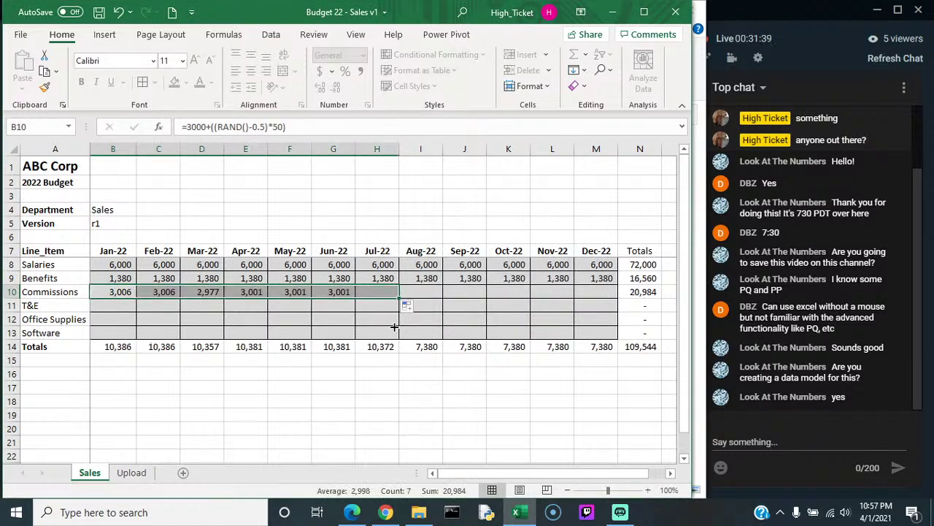
# Step: Change the random multiplier in the Jan-22 Commissions formula to 500 and fill the formula across through Dec-22
pyautogui.click(116, 291)
pyautogui.click(284, 126)
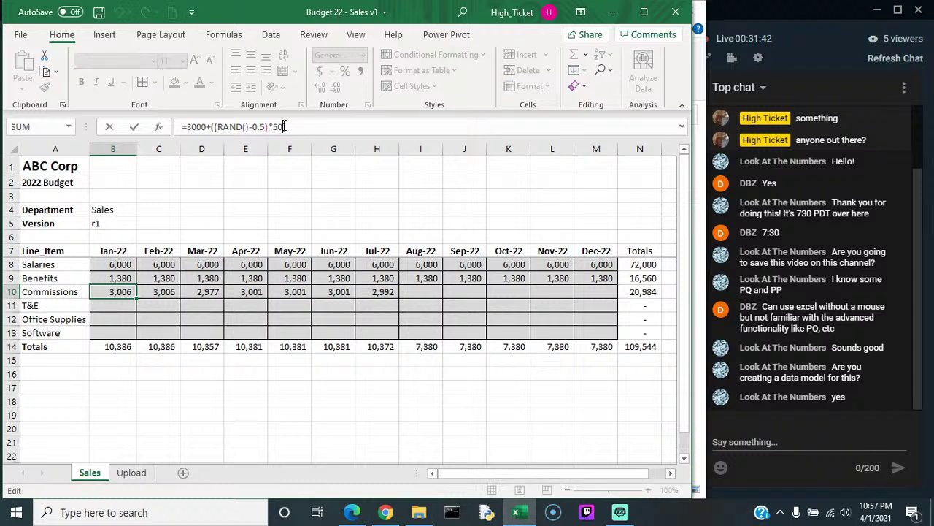
pyautogui.write('0)')
pyautogui.press('Return')
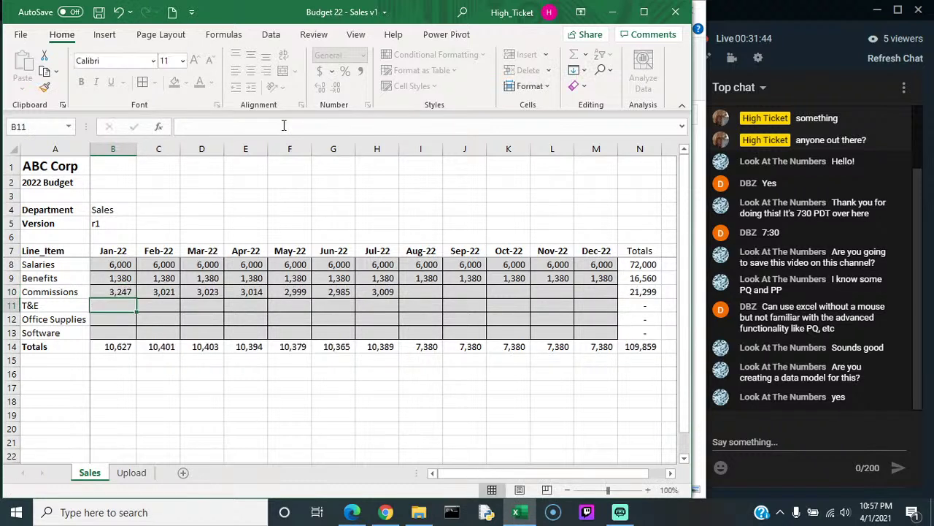
pyautogui.click(116, 292)
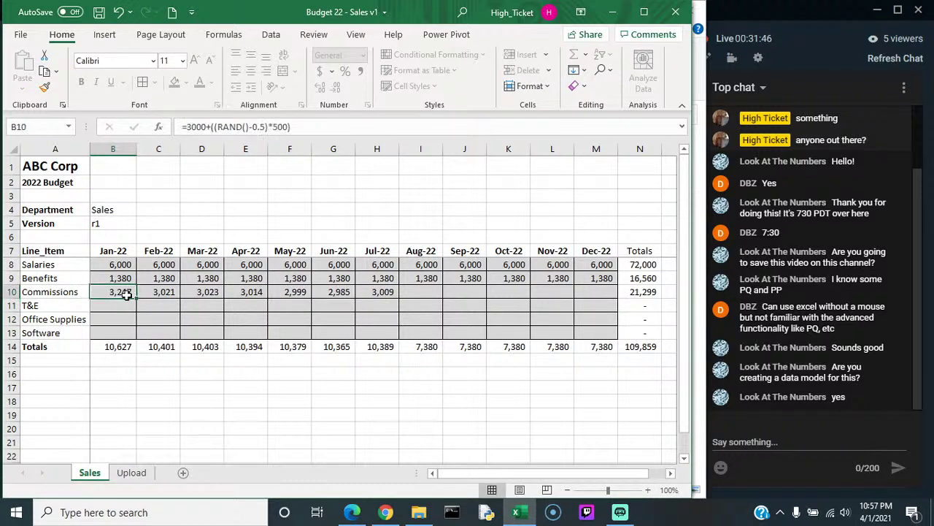
pyautogui.moveTo(136, 305); pyautogui.dragTo(611, 314)
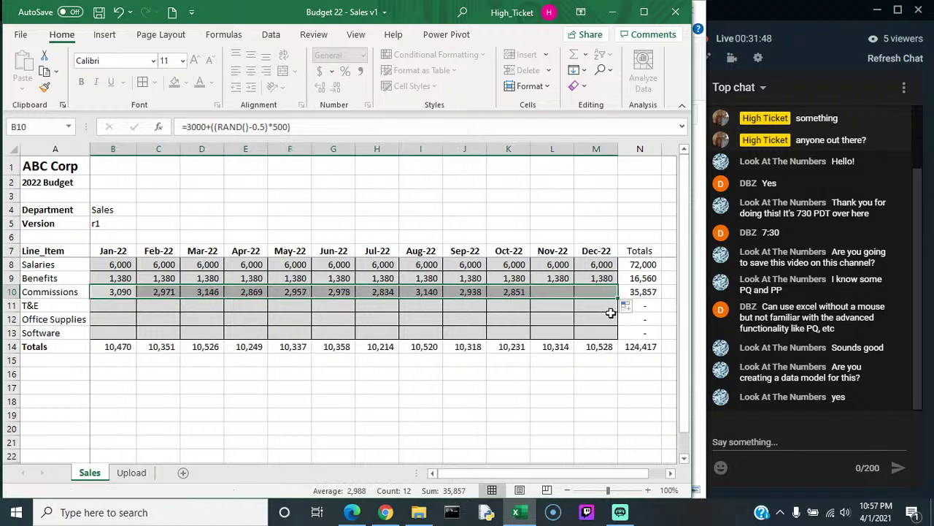
# Step: Copy the Commissions formulas down into the T&E row and change B11:M11 to =2000+((RAND()-0.5)*900)
pyautogui.click(131, 304)
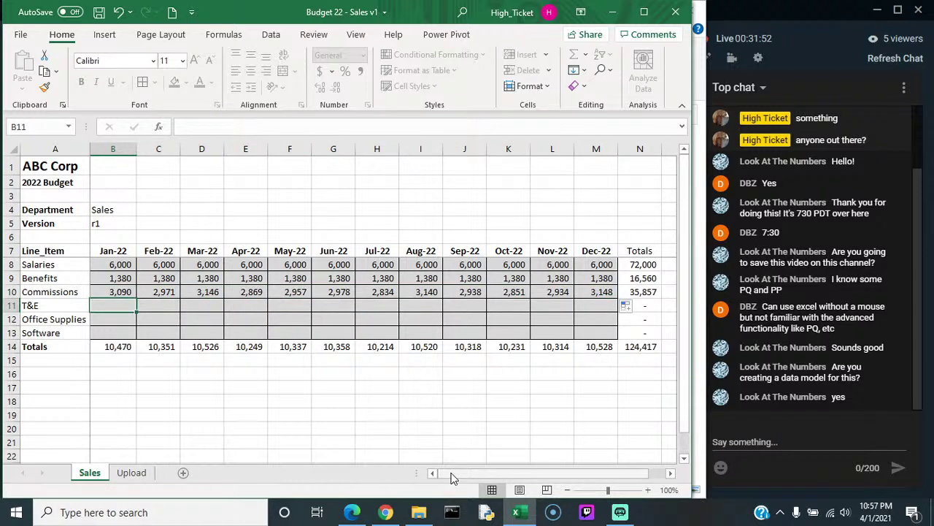
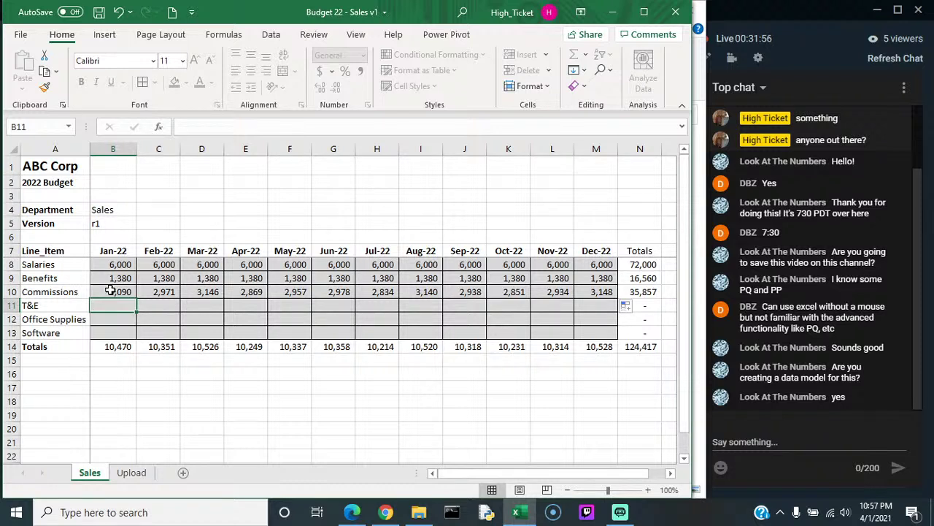
pyautogui.moveTo(110, 291); pyautogui.dragTo(620, 314)
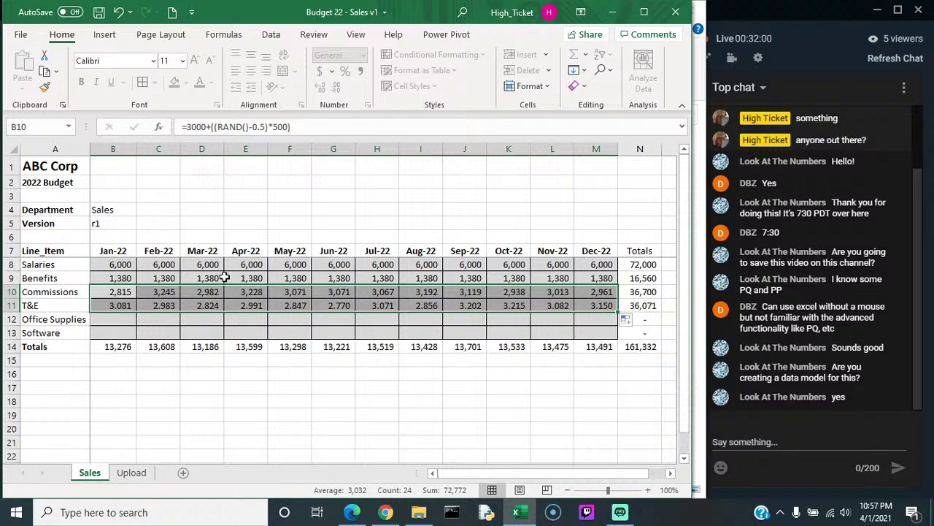
pyautogui.click(116, 305)
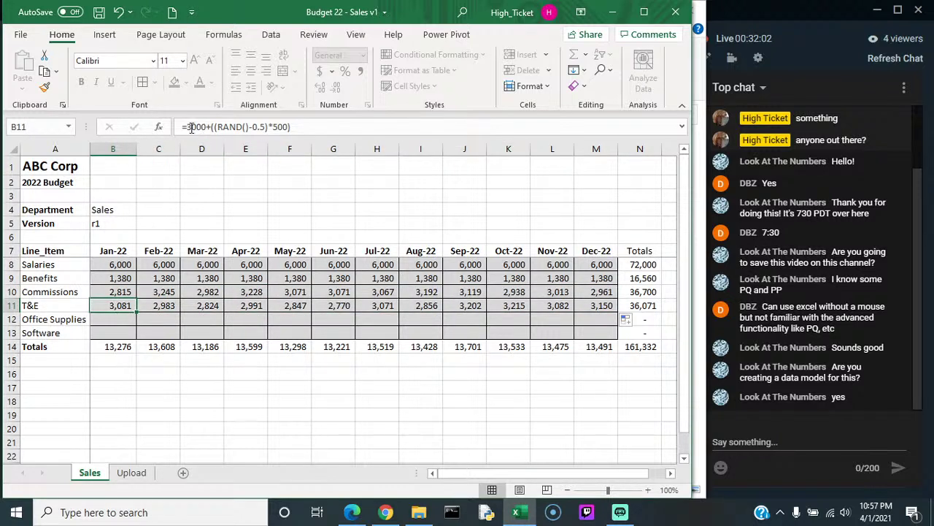
pyautogui.click(191, 127)
pyautogui.press('BackSpace')
pyautogui.write('2')
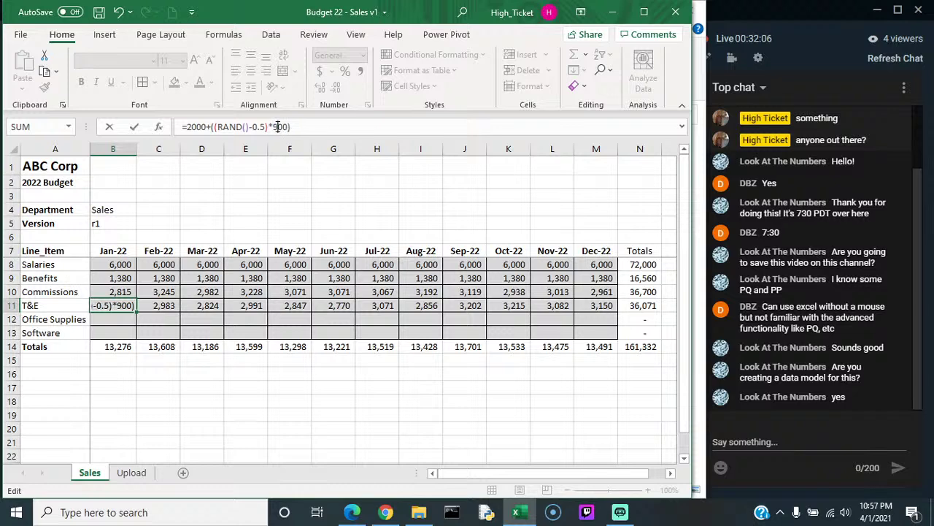
pyautogui.press('Return')
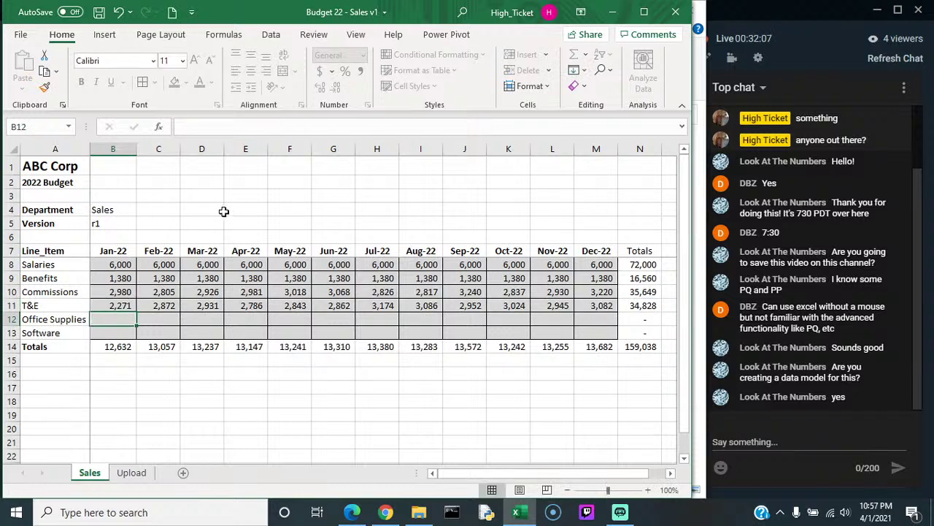
pyautogui.click(121, 304)
pyautogui.moveTo(138, 312); pyautogui.dragTo(613, 314)
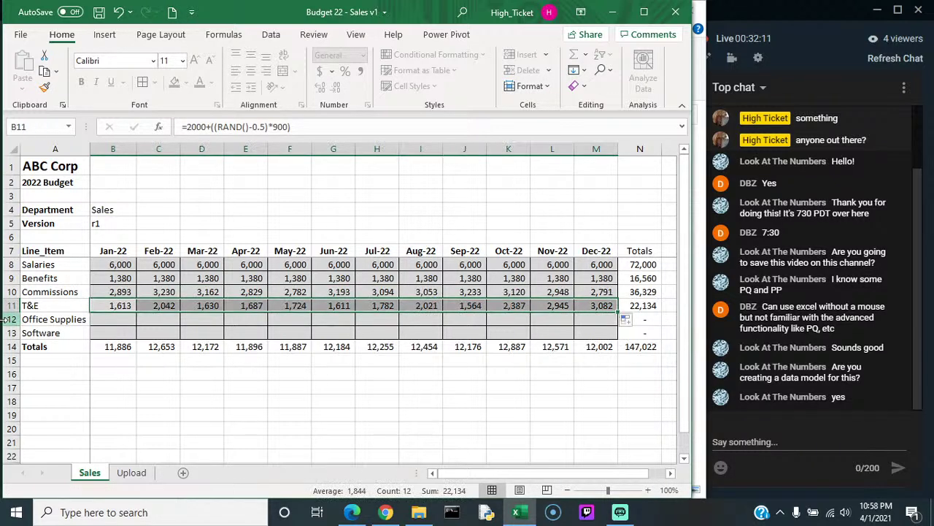
# Step: Enter 500 as the Jan-22 Office Supplies amount and fill it across through Dec-22
pyautogui.click(126, 319)
pyautogui.write('500')
pyautogui.press('Return')
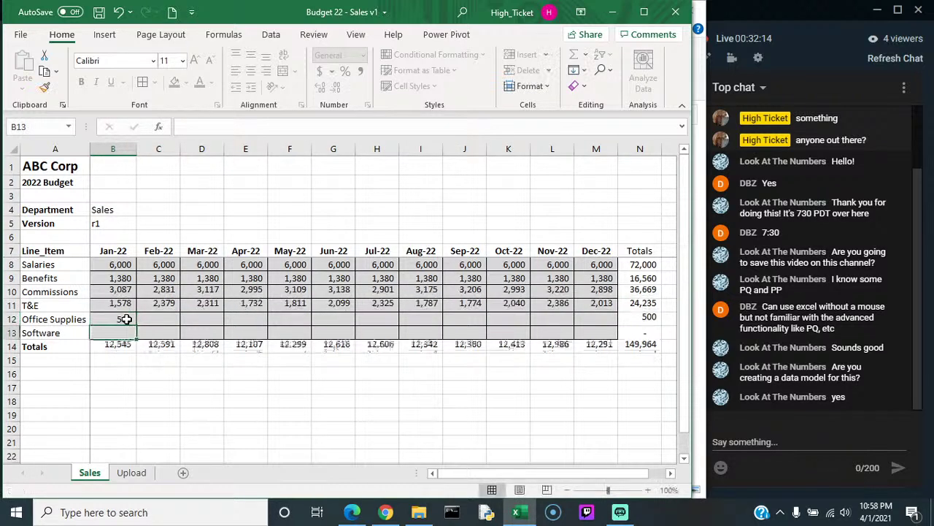
pyautogui.click(127, 319)
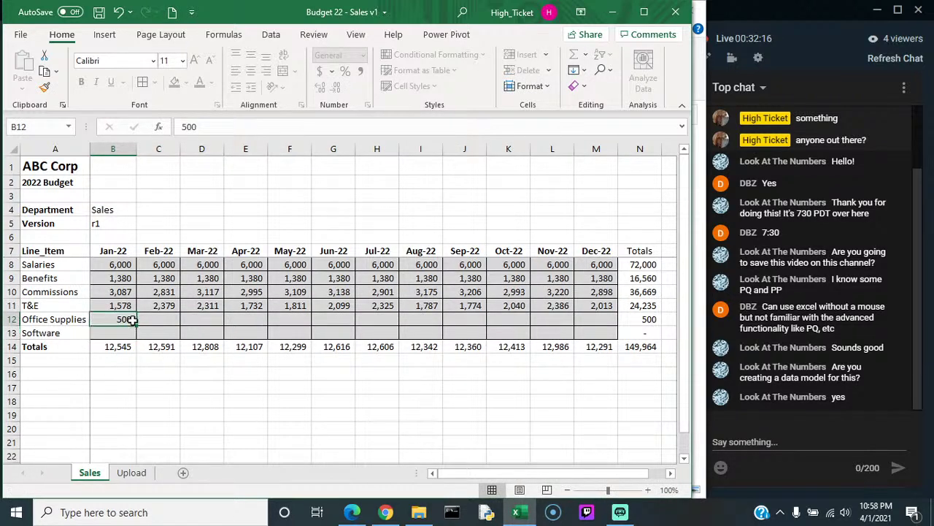
pyautogui.moveTo(137, 326); pyautogui.dragTo(619, 328)
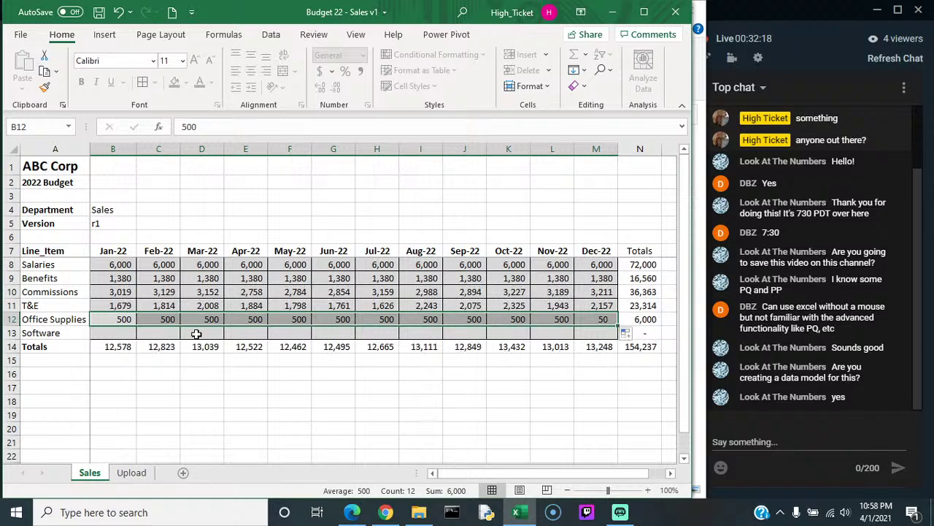
# Step: Enter 0 as the Jan-22 Software amount
pyautogui.click(112, 335)
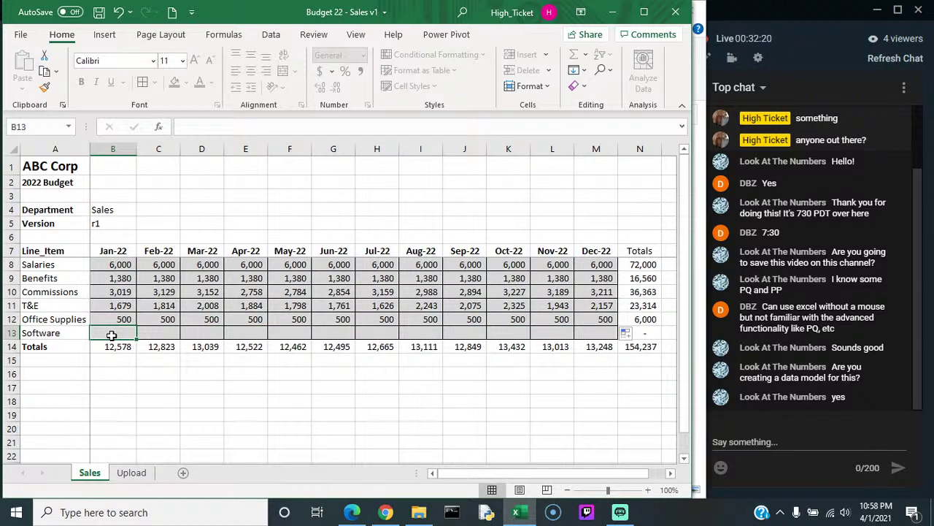
pyautogui.write('0')
pyautogui.press('Return')
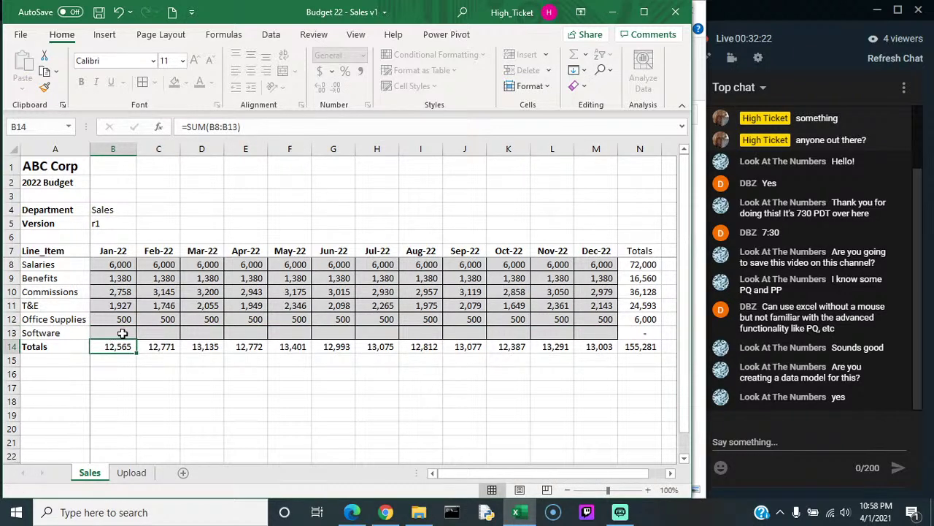
# Step: Fill the Jan-22 Software amount across the row through Dec-22
pyautogui.click(124, 333)
pyautogui.moveTo(137, 338); pyautogui.dragTo(617, 348)
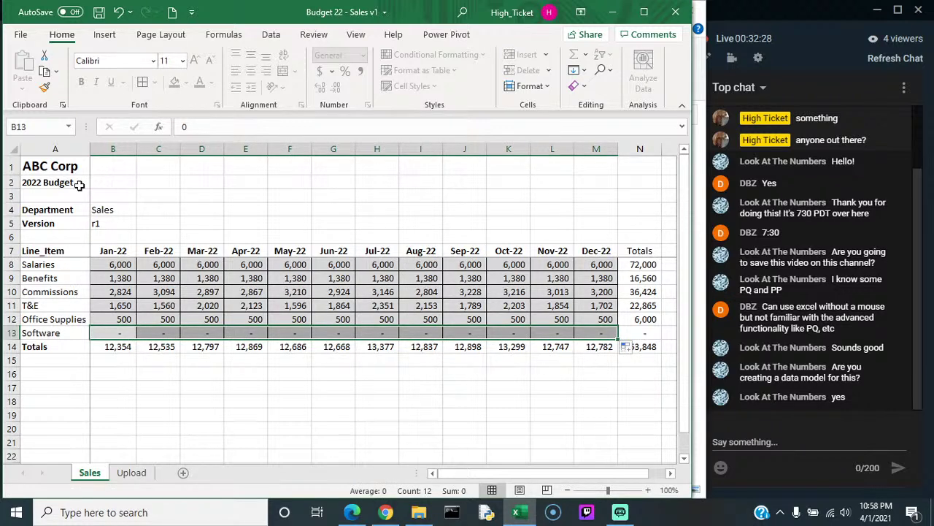
pyautogui.click(625, 376)
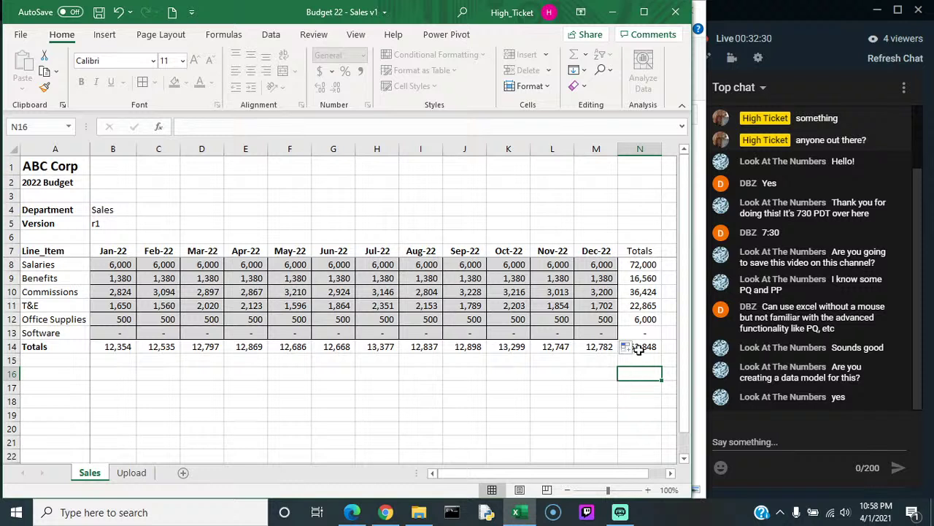
# Step: Compare the Sales sheet's grand total with the sum of the amount column on the Upload sheet
pyautogui.click(640, 348)
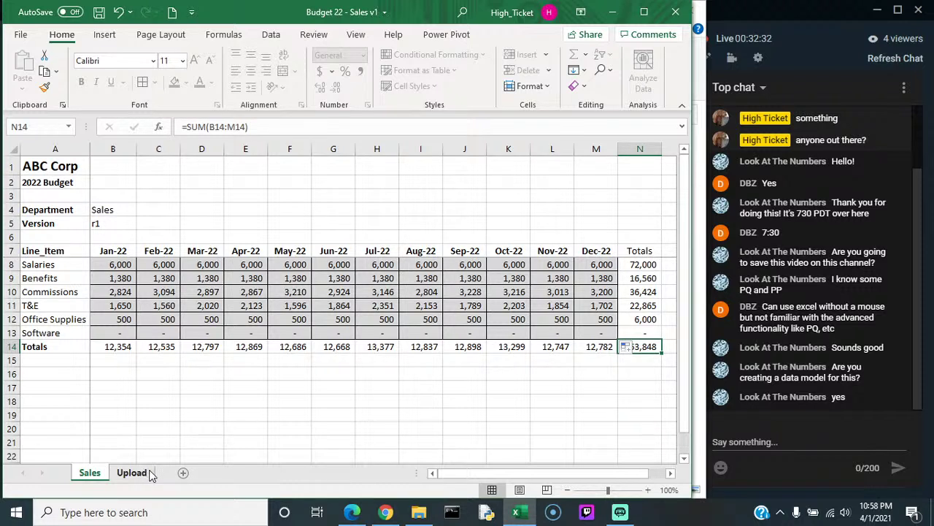
pyautogui.click(665, 149)
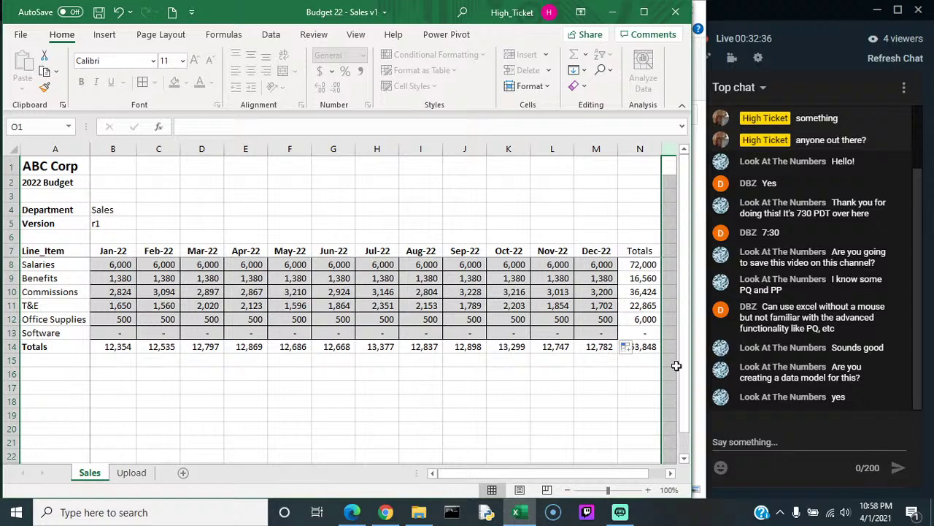
pyautogui.click(129, 480)
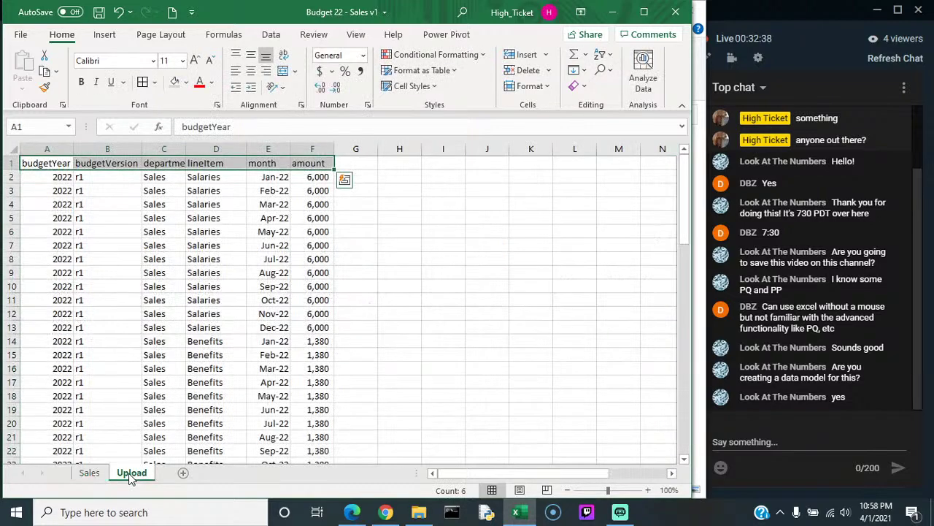
pyautogui.moveTo(686, 192); pyautogui.dragTo(659, 486)
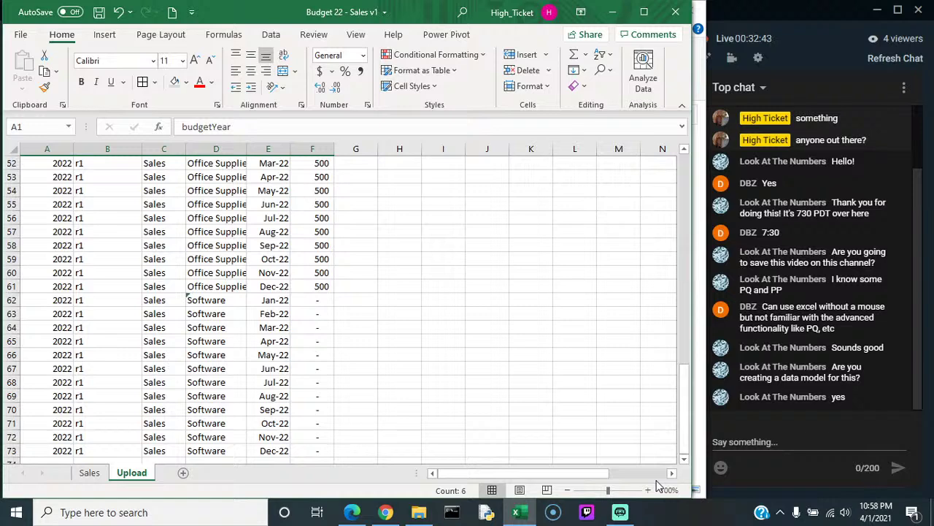
pyautogui.click(318, 149)
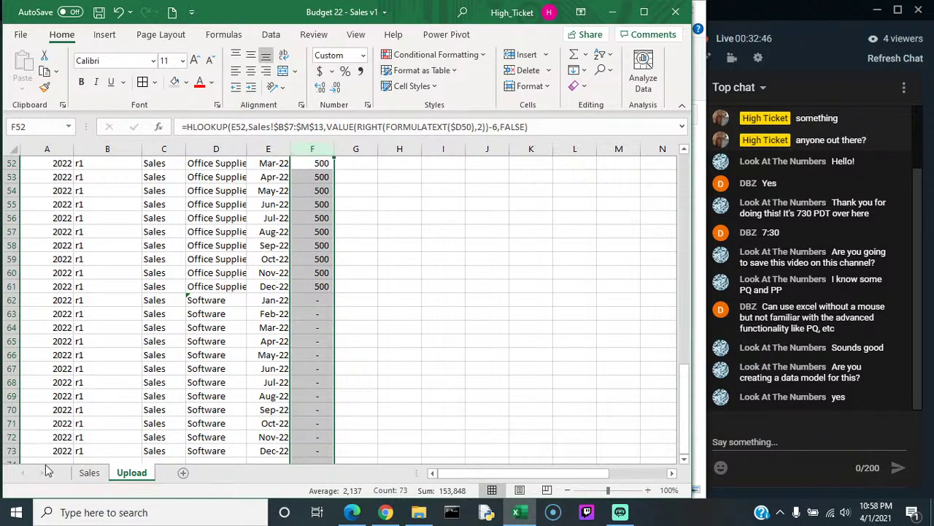
pyautogui.click(88, 472)
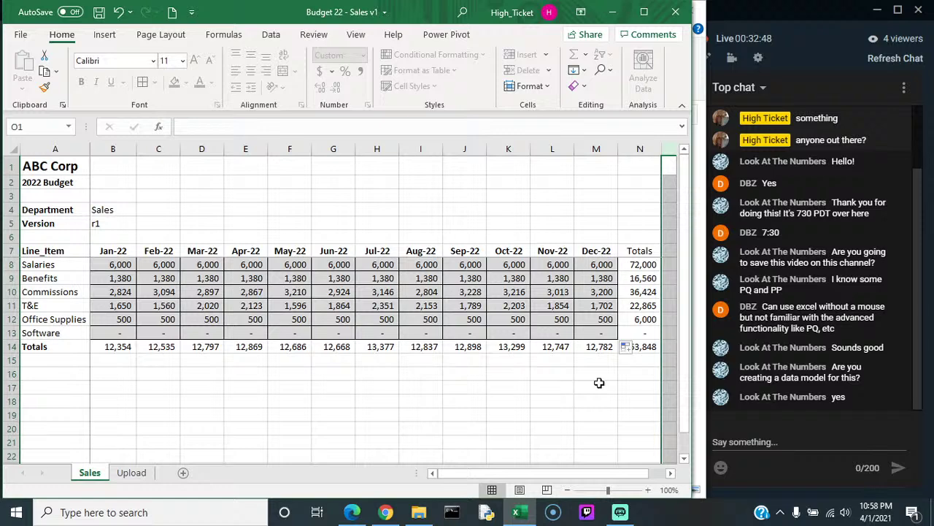
pyautogui.click(670, 473)
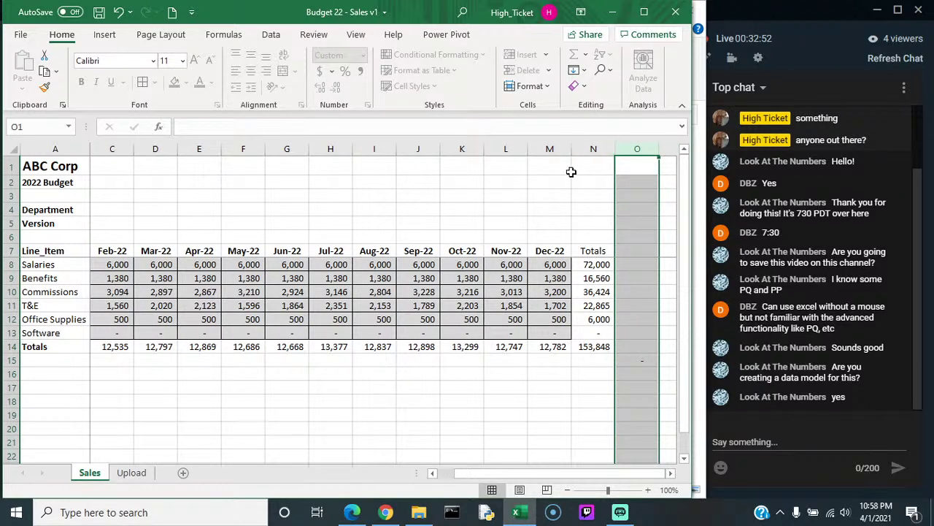
pyautogui.click(569, 171)
pyautogui.click(590, 204)
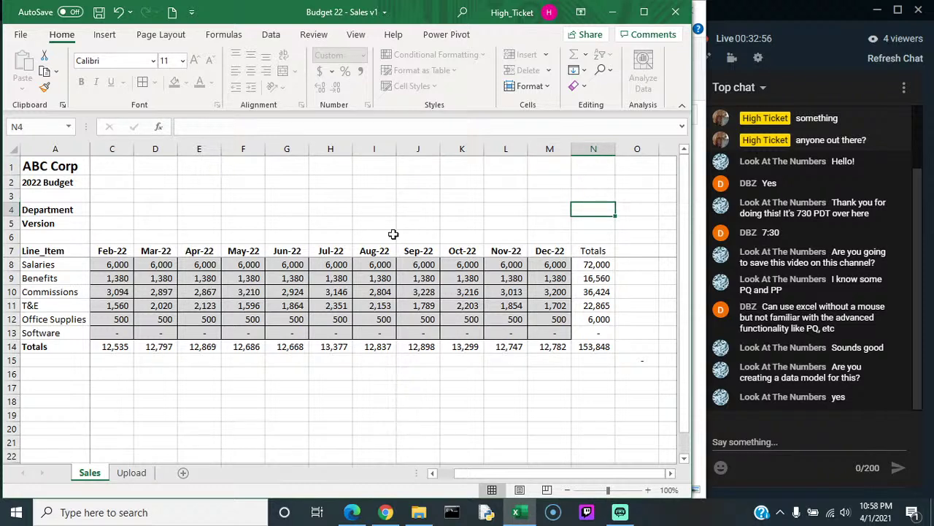
pyautogui.doubleClick(182, 198)
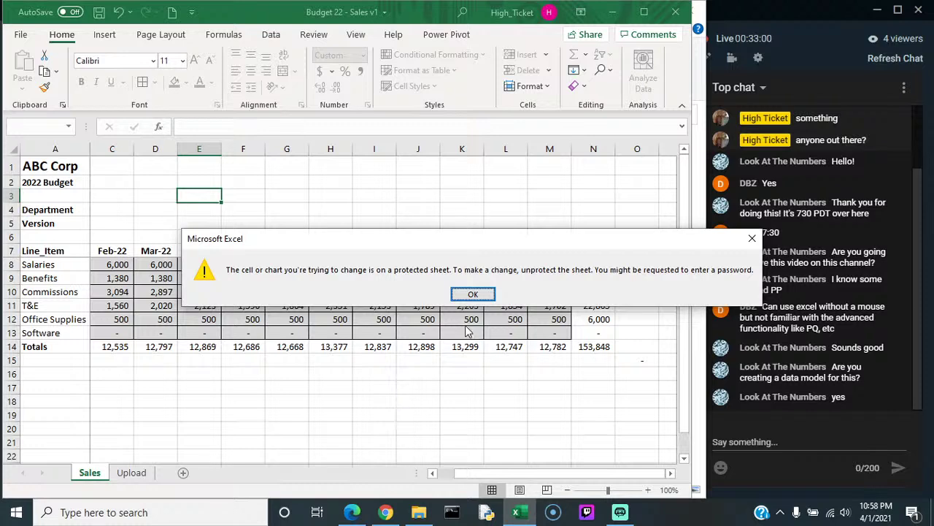
pyautogui.click(474, 294)
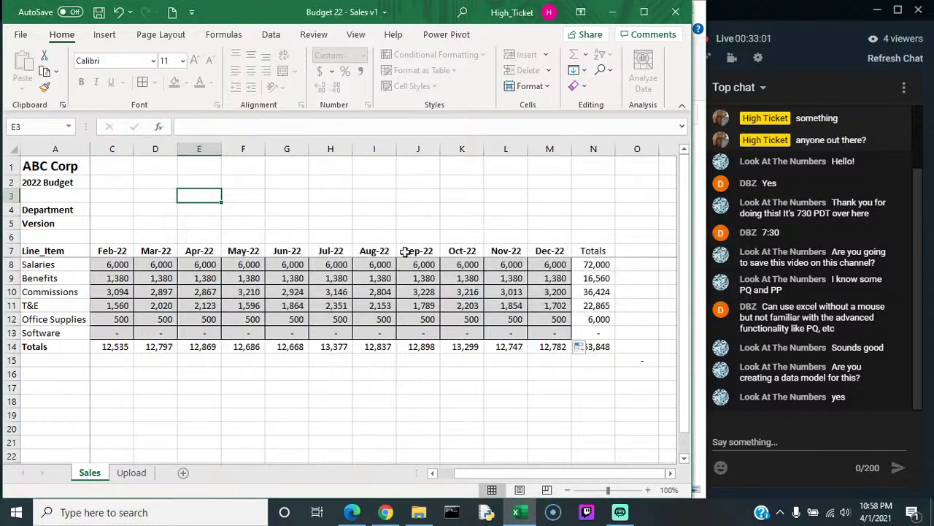
# Step: Save the completed Sales budget workbook under its current name
pyautogui.click(16, 36)
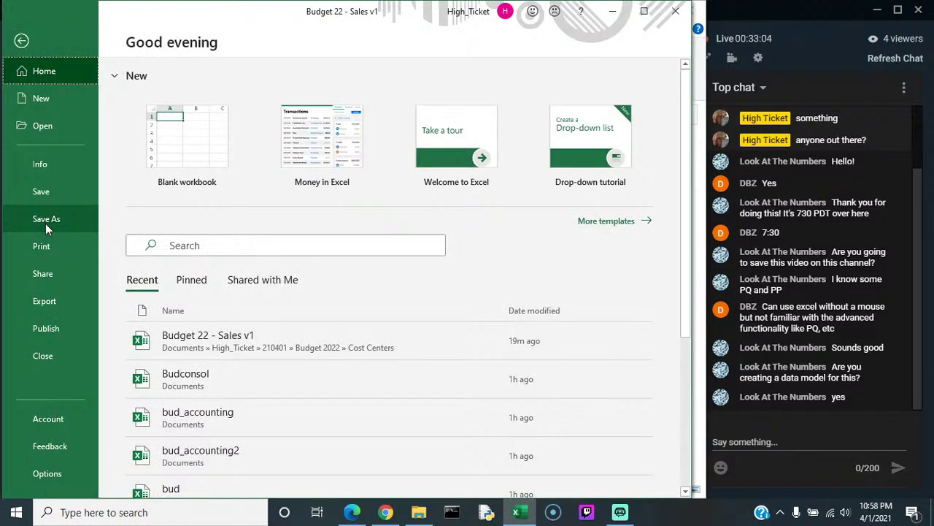
pyautogui.click(40, 189)
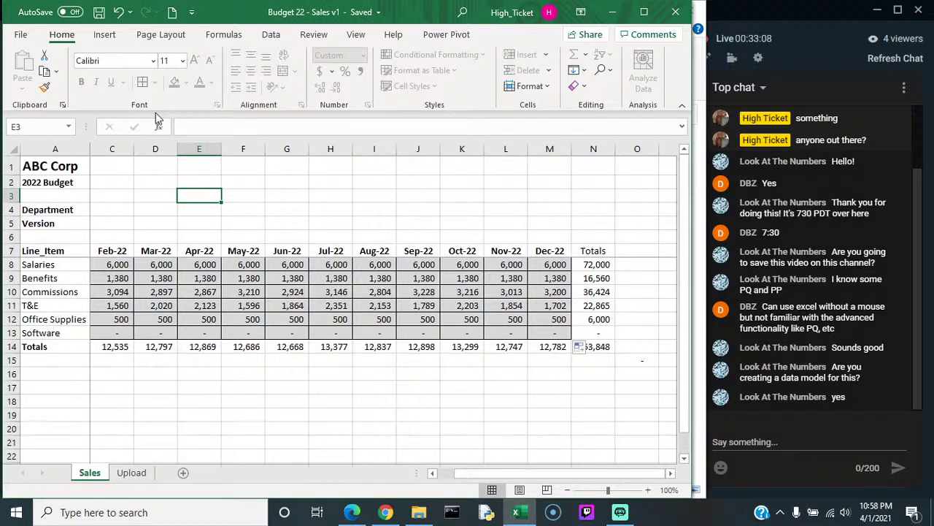
# Step: Clear the Feb-22 through Dec-22 amounts for every line item from Salaries to Software
pyautogui.moveTo(112, 265); pyautogui.dragTo(536, 327)
pyautogui.press('BackSpace')
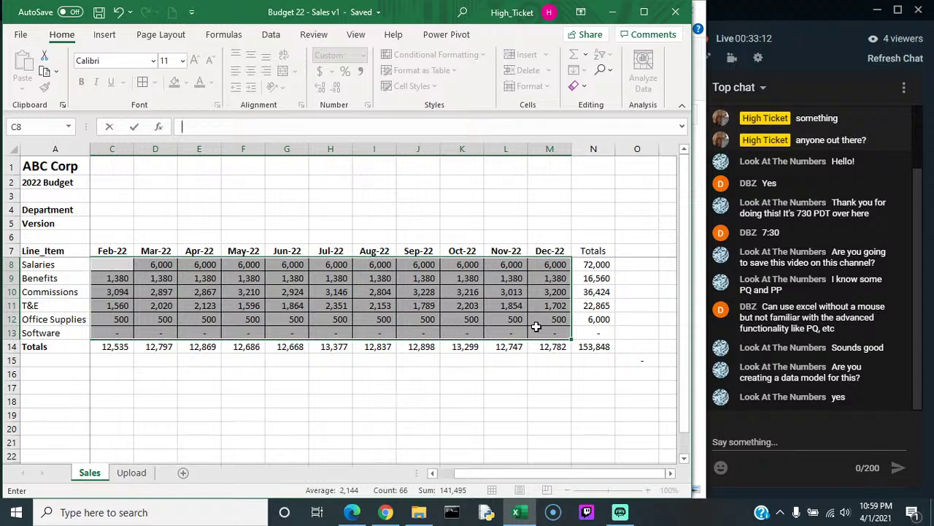
pyautogui.write('=B8')
pyautogui.hotkey('ctrl', 'Return')
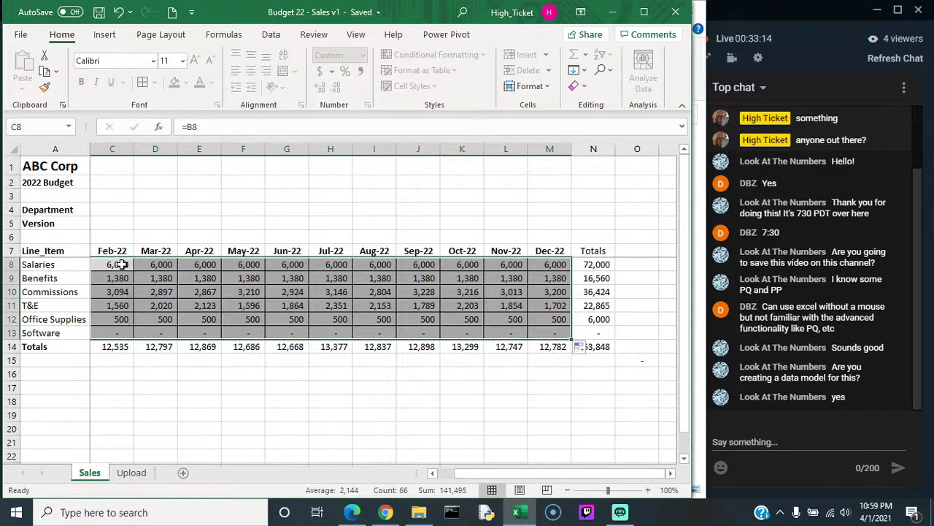
pyautogui.moveTo(118, 265); pyautogui.dragTo(536, 334)
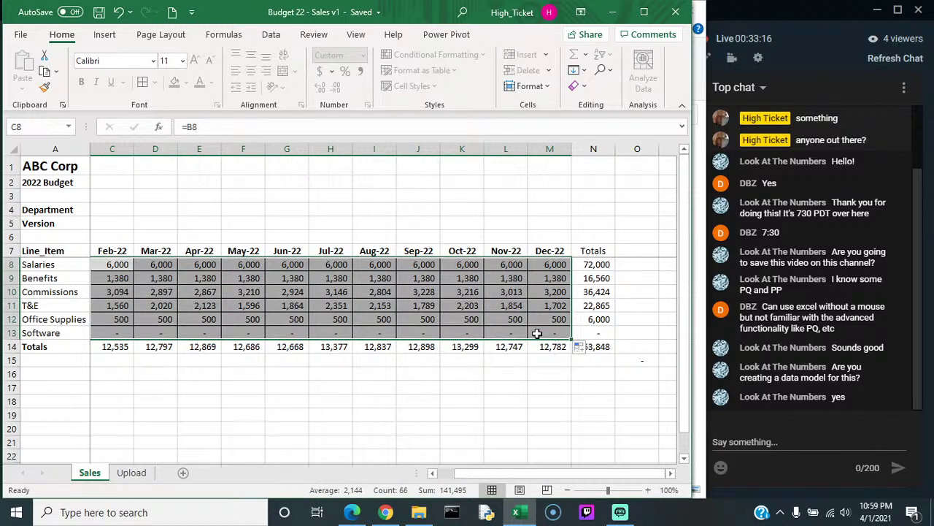
pyautogui.press('Delete')
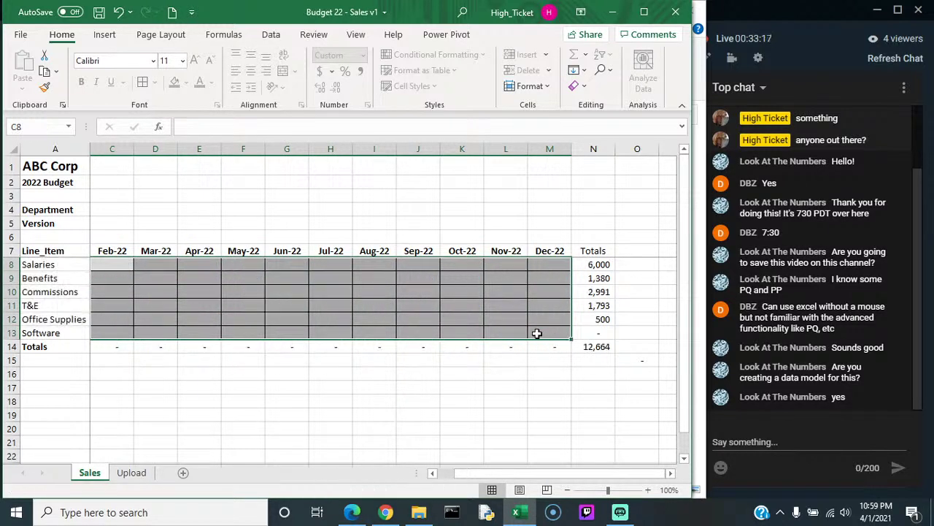
# Step: Save a copy of the workbook in the same folder as Budget 22 - Accounting v1
pyautogui.click(22, 37)
pyautogui.click(48, 217)
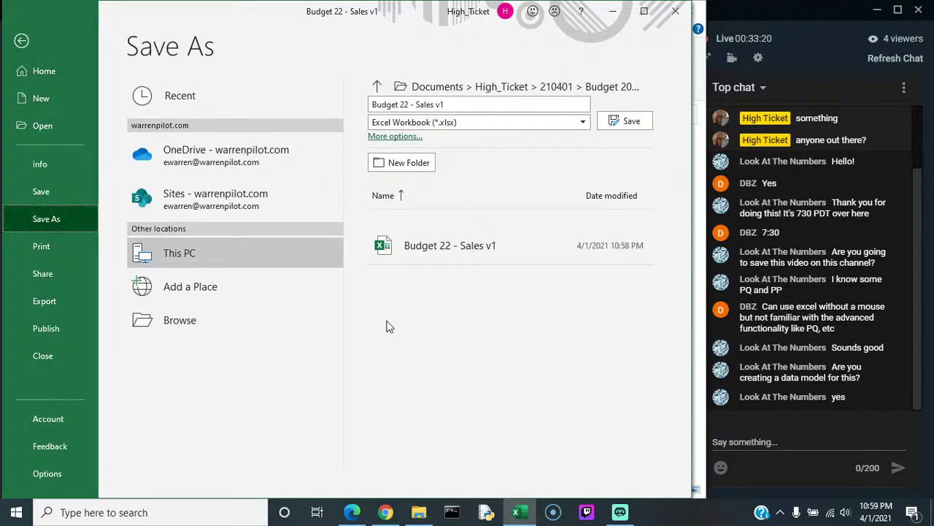
pyautogui.click(435, 104)
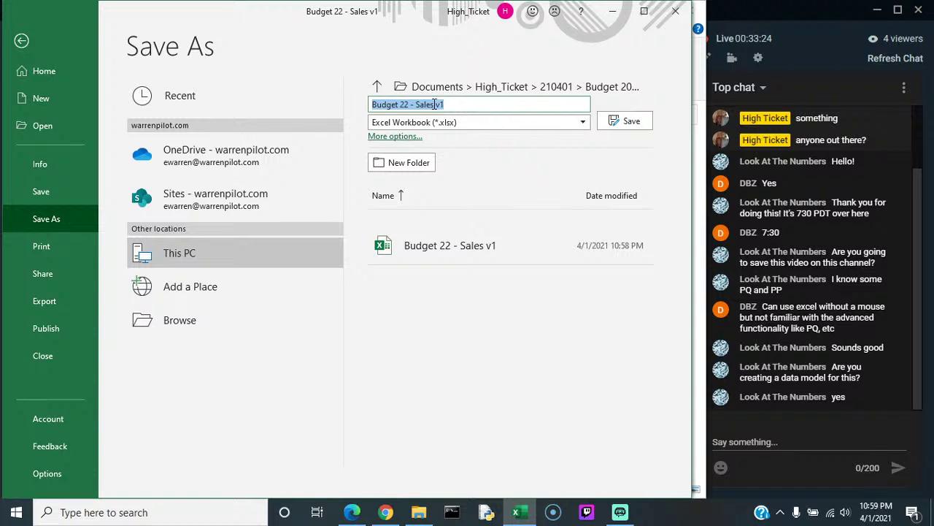
pyautogui.click(435, 104)
pyautogui.doubleClick(423, 104)
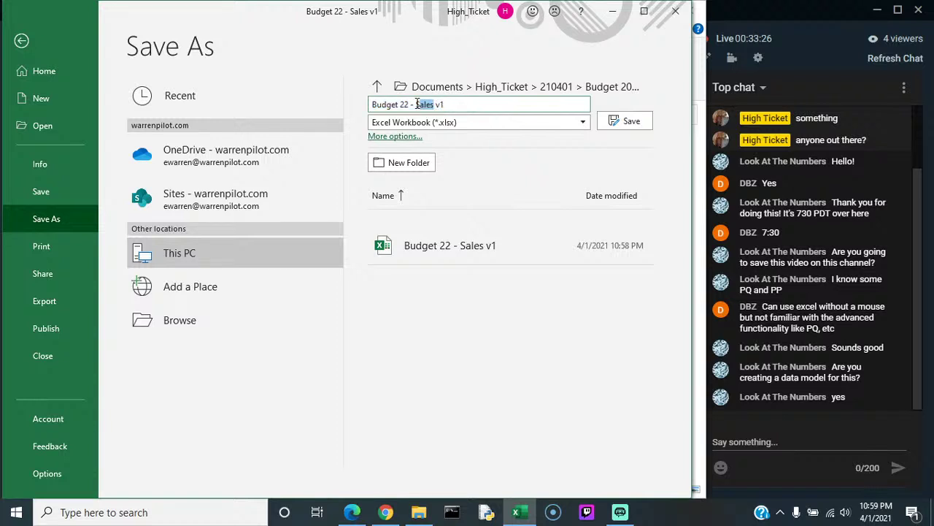
pyautogui.press('BackSpace')
pyautogui.write('Accounting')
pyautogui.click(619, 120)
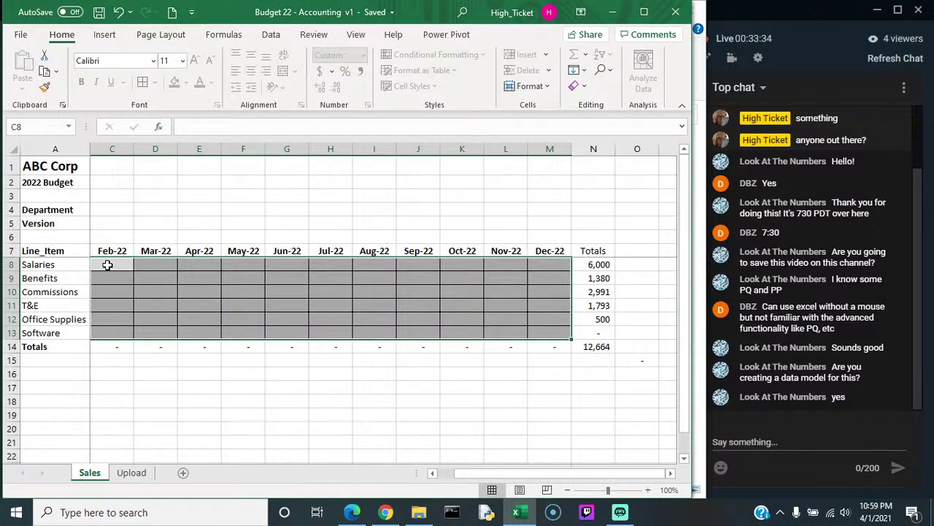
# Step: Enter 3000 as the Feb-22 Salaries amount
pyautogui.click(107, 265)
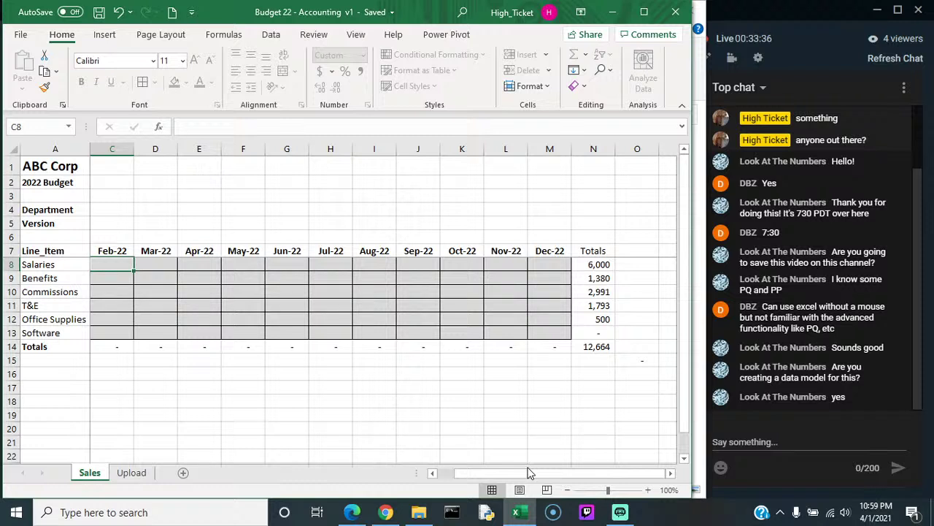
pyautogui.write('3,00')
pyautogui.write('000')
pyautogui.press('Return')
pyautogui.press('Up')
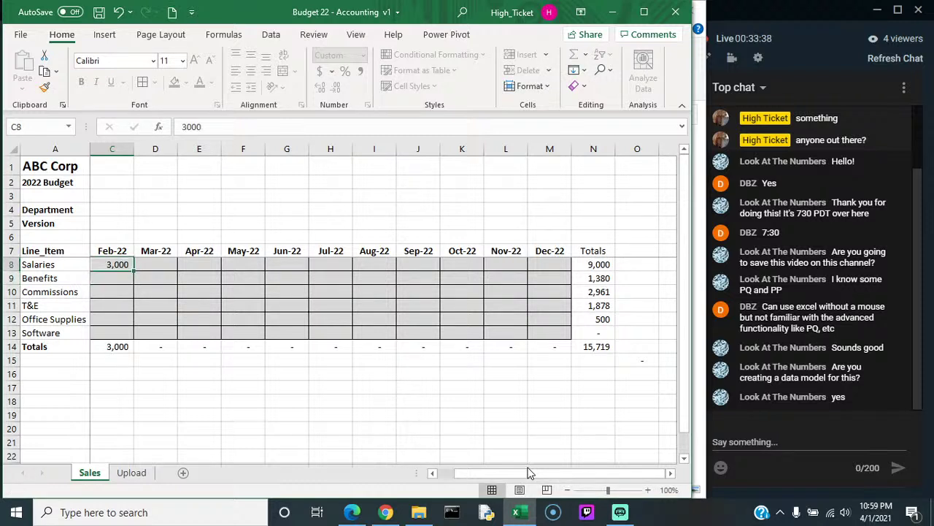
# Step: Set the Mar-22 Salaries amount to =C8 and fill the formula across through Dec-22
pyautogui.press('Right')
pyautogui.write('=')
pyautogui.press('Left')
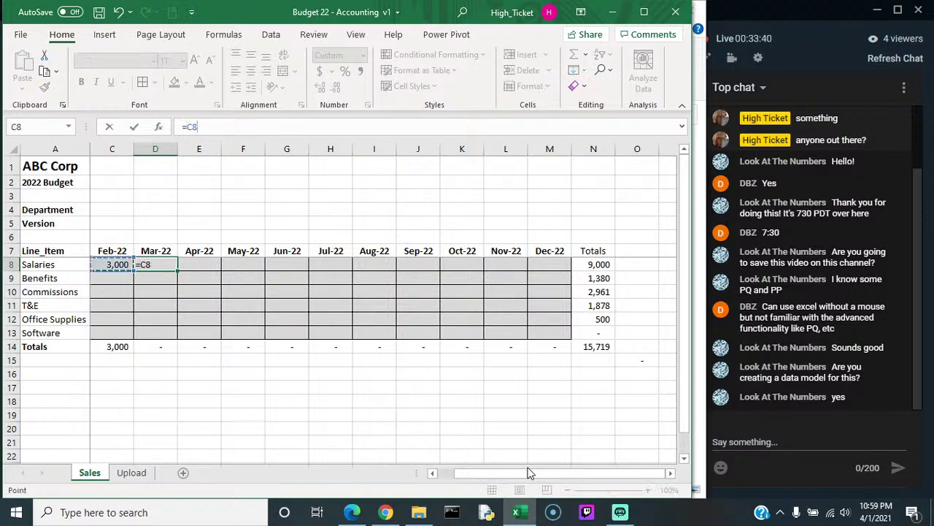
pyautogui.press('Return')
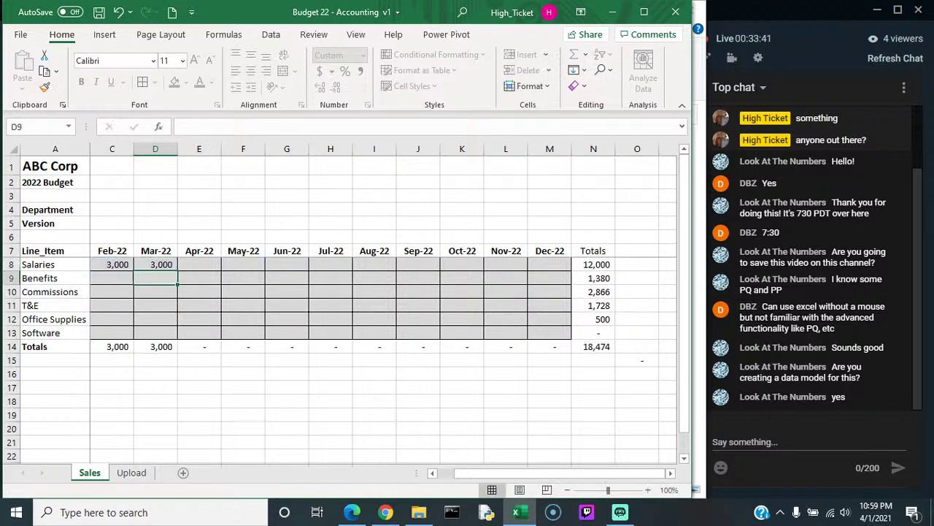
pyautogui.click(175, 266)
pyautogui.moveTo(180, 267); pyautogui.dragTo(557, 267)
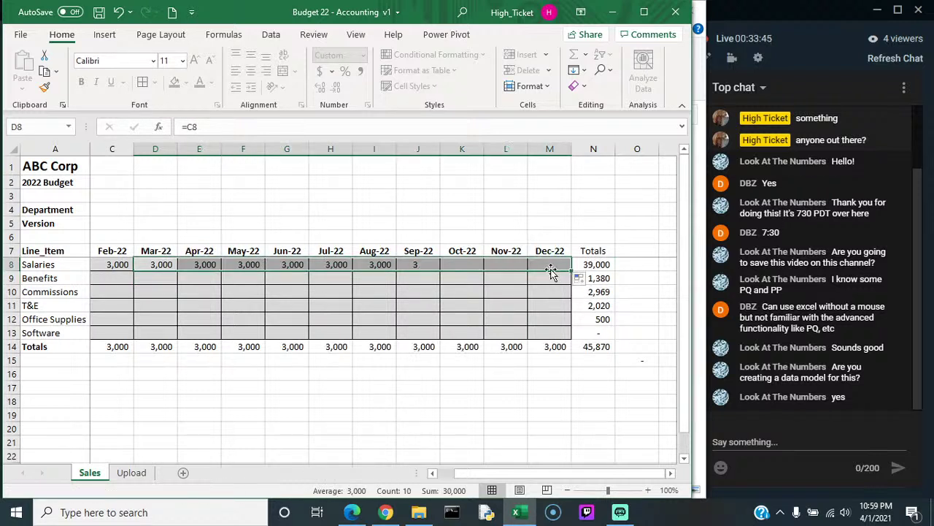
# Step: Calculate the Feb-22 Benefits amount as =C8*0.2 and fill the formula across through Dec-22
pyautogui.click(109, 277)
pyautogui.write('=')
pyautogui.press('Up')
pyautogui.write('*')
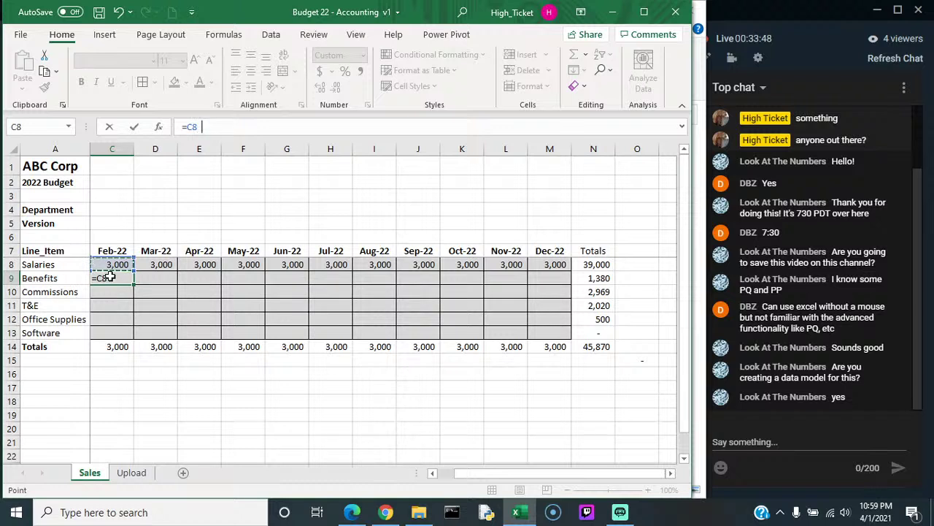
pyautogui.write('0.2')
pyautogui.press('Return')
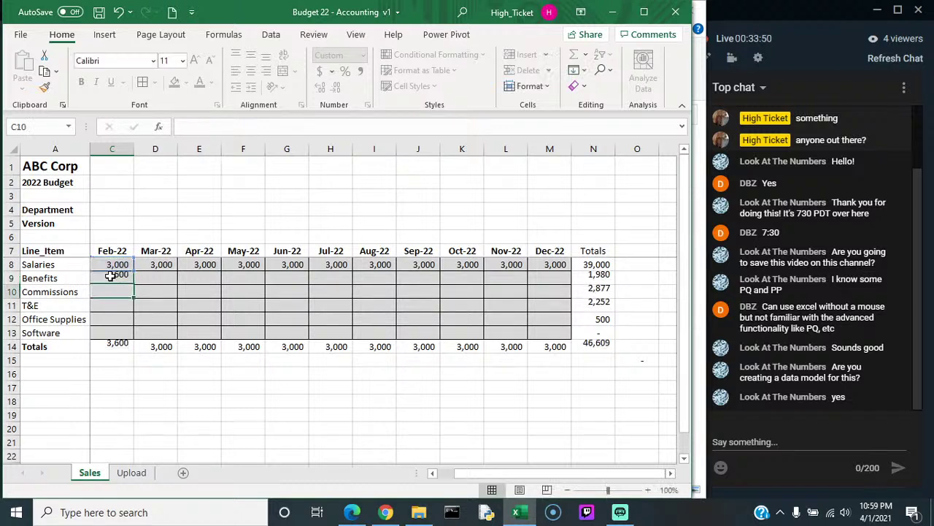
pyautogui.click(118, 276)
pyautogui.moveTo(133, 284); pyautogui.dragTo(568, 286)
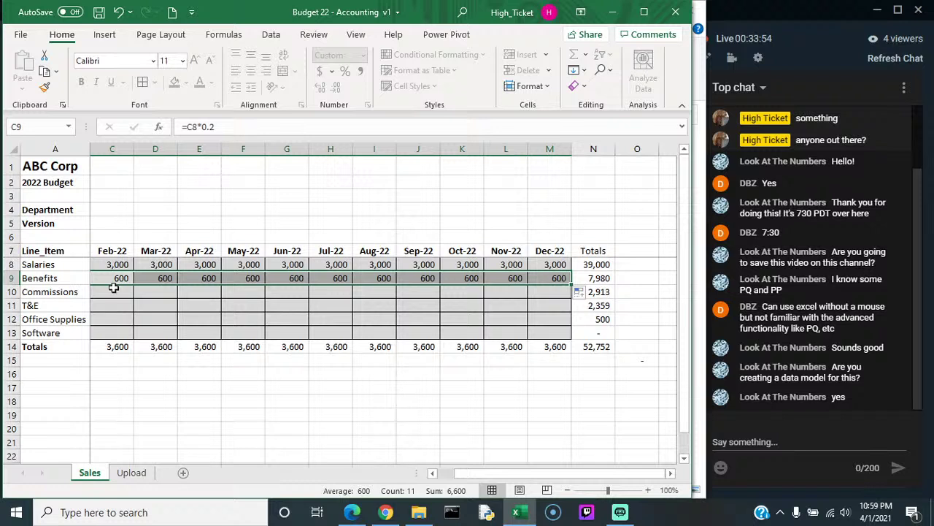
# Step: Enter 0 as the Feb-22 Commissions amount and fill it across through Dec-22
pyautogui.click(113, 288)
pyautogui.write('0')
pyautogui.press('Return')
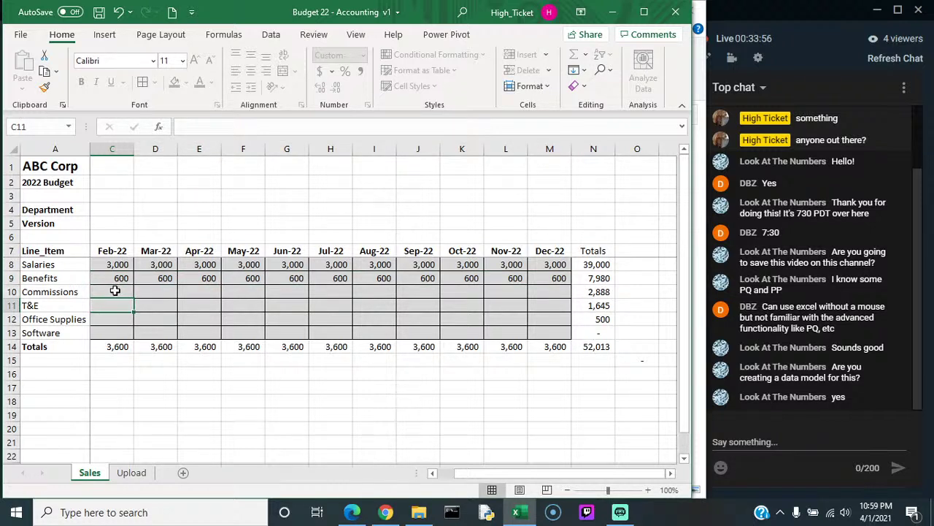
pyautogui.click(115, 291)
pyautogui.moveTo(133, 298); pyautogui.dragTo(559, 313)
# Step: Enter 0 as the Feb-22 T&E amount and fill it across through Dec-22
pyautogui.click(116, 306)
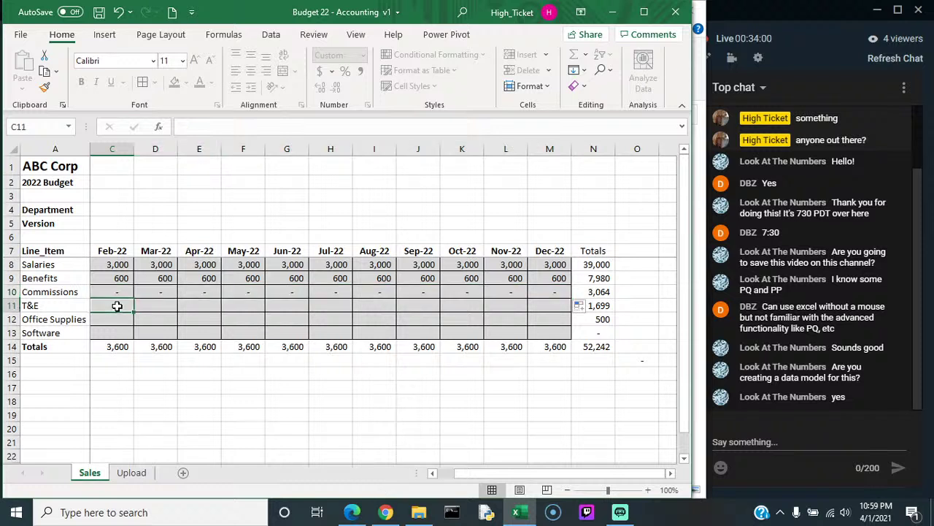
pyautogui.write('0')
pyautogui.press('Return')
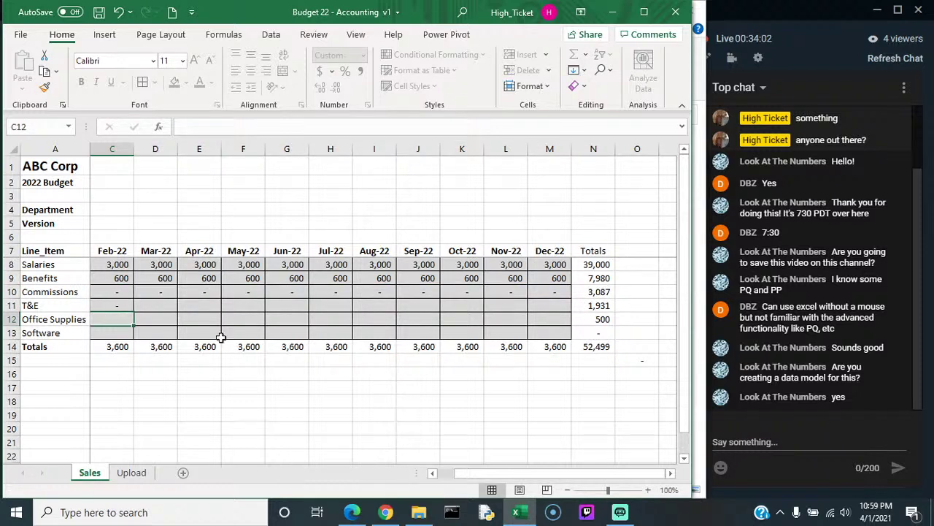
pyautogui.click(123, 307)
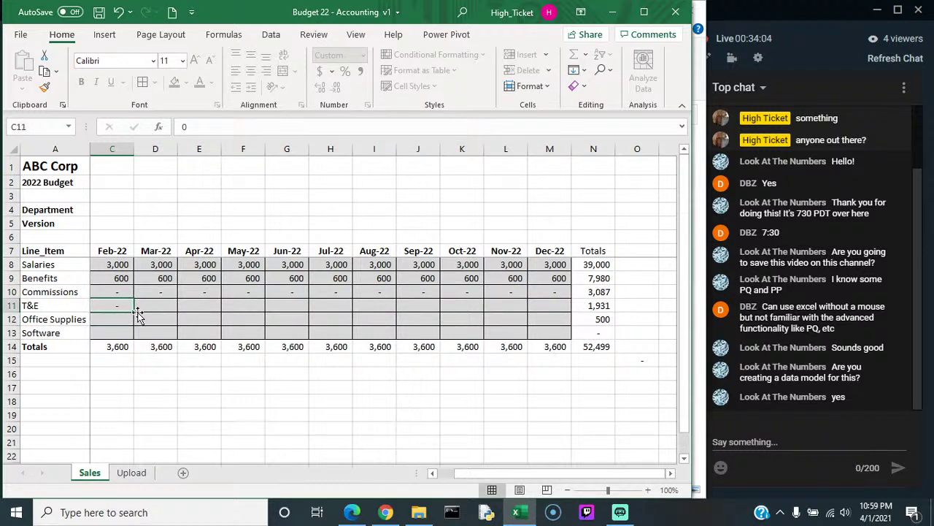
pyautogui.moveTo(134, 311); pyautogui.dragTo(558, 310)
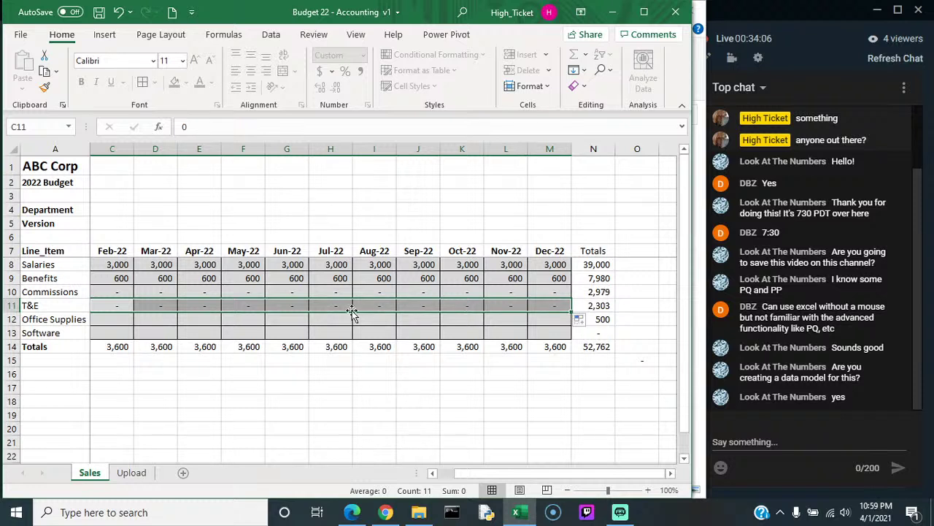
# Step: Enter 2,500 as the Aug-22 T&E amount
pyautogui.click(384, 305)
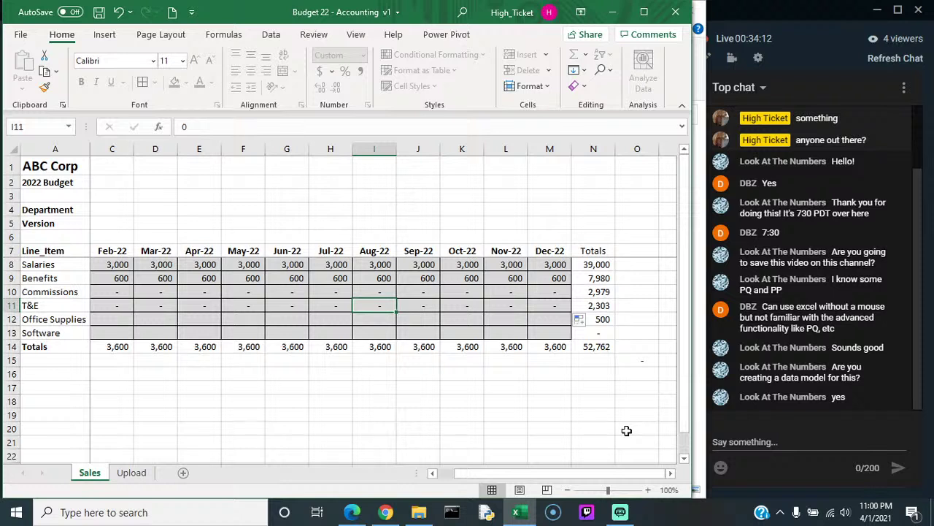
pyautogui.write('2,50')
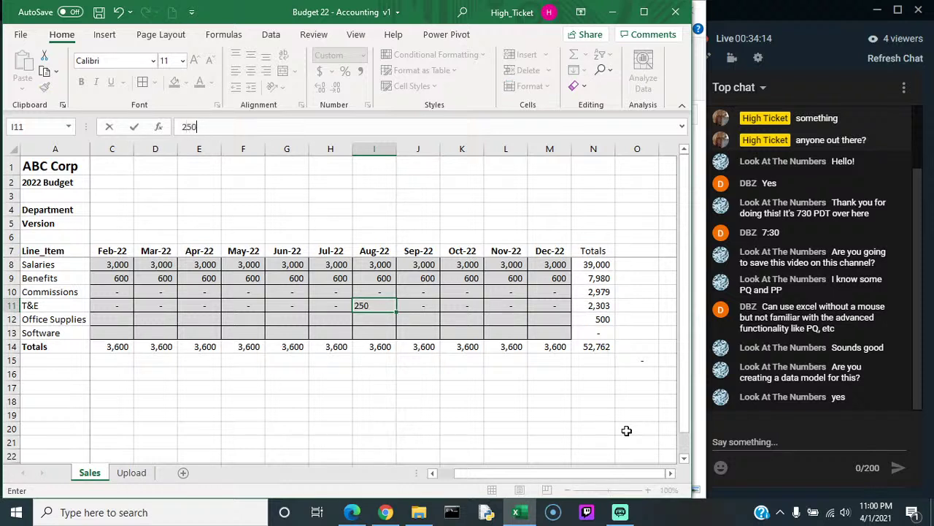
pyautogui.write('0')
pyautogui.press('Return')
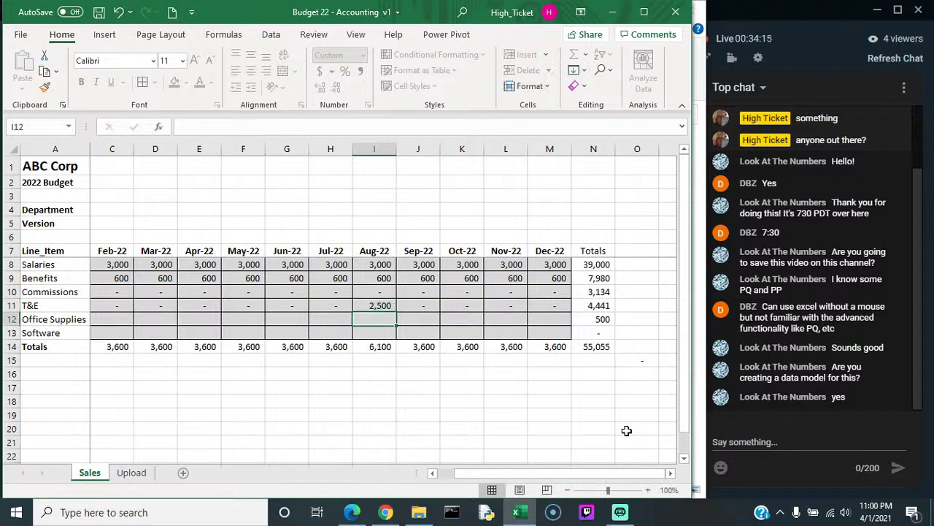
# Step: Enter 1,500 for Feb-22 Office Supplies and 2,000 for Feb-22 Software, and fill both rows across through Dec-22
pyautogui.click(114, 317)
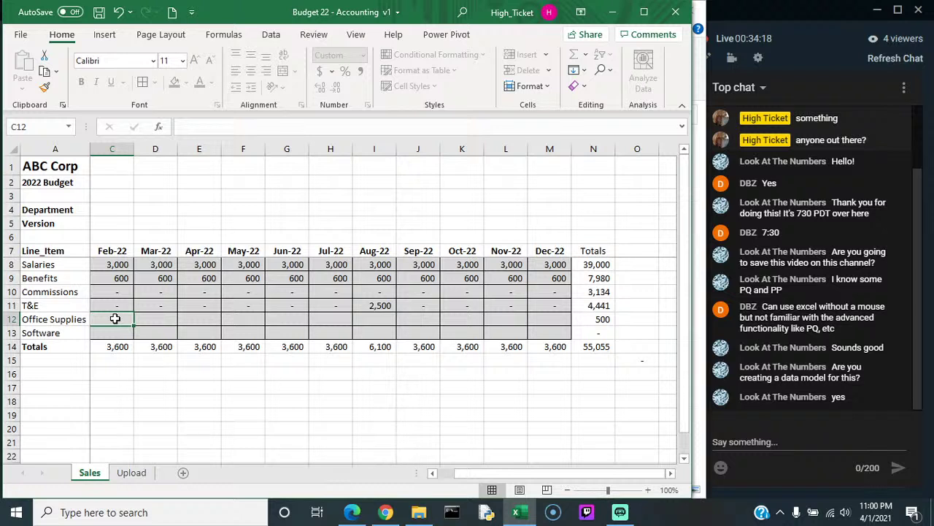
pyautogui.write('1,500')
pyautogui.press('Return')
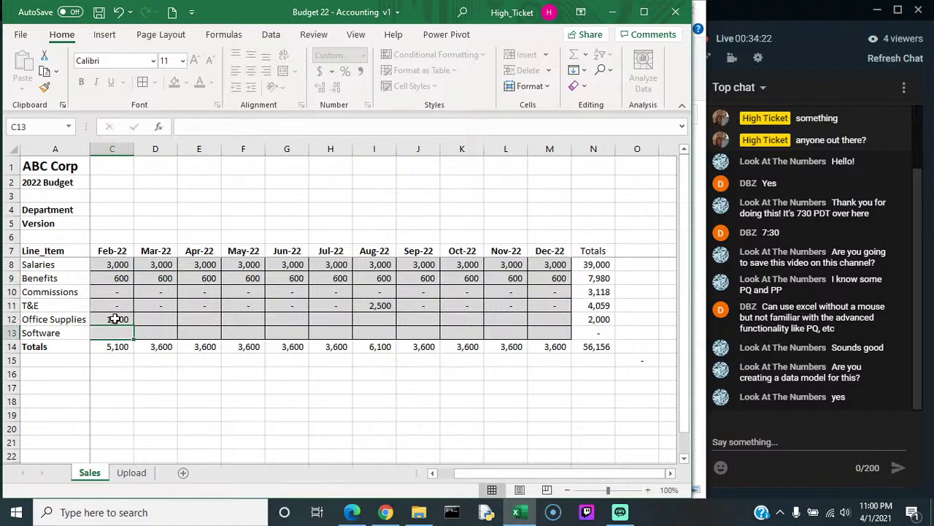
pyautogui.write('2,0')
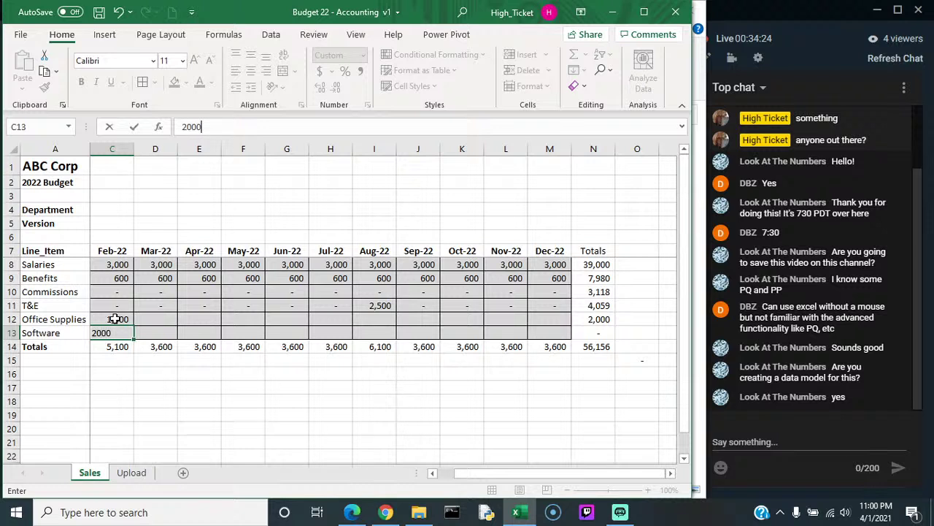
pyautogui.write('00')
pyautogui.press('Return')
pyautogui.moveTo(115, 319); pyautogui.dragTo(562, 383)
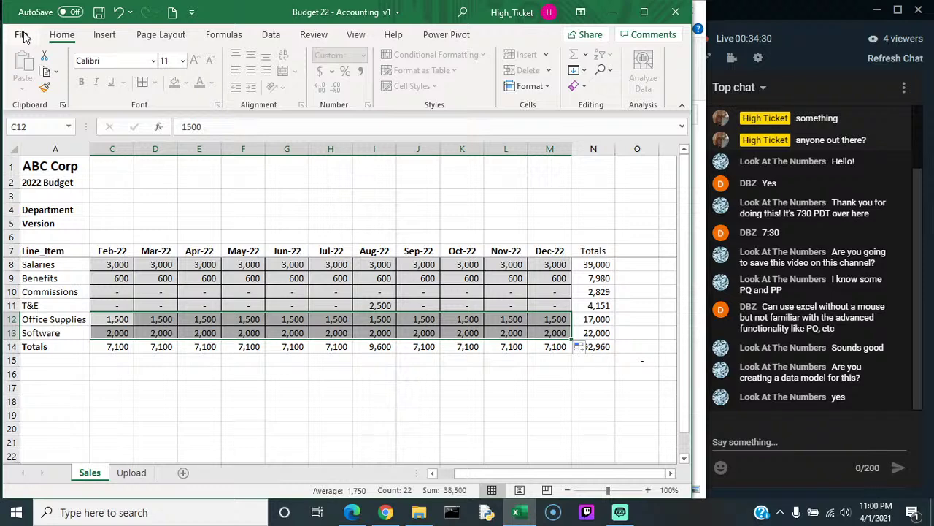
# Step: Select the Department value in B4 and unprotect the Sales sheet to allow editing it
pyautogui.click(58, 198)
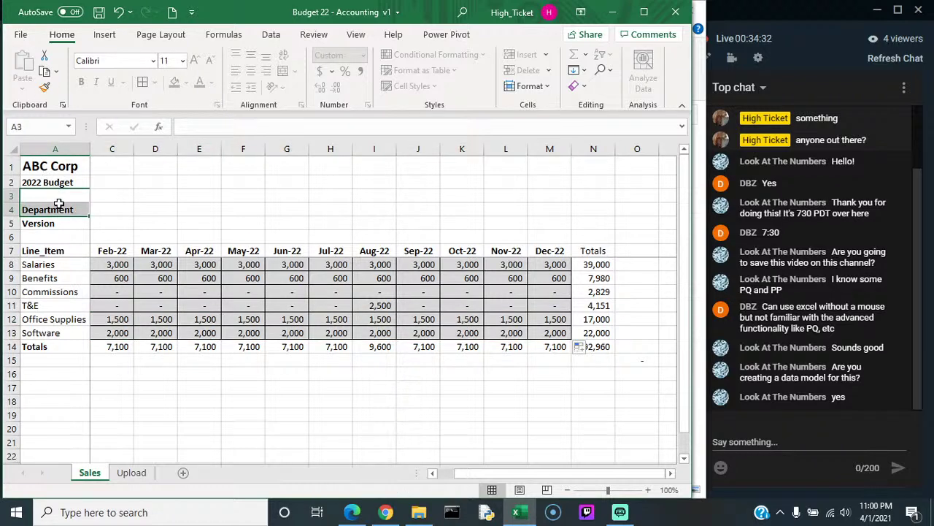
pyautogui.click(62, 209)
pyautogui.doubleClick(62, 209)
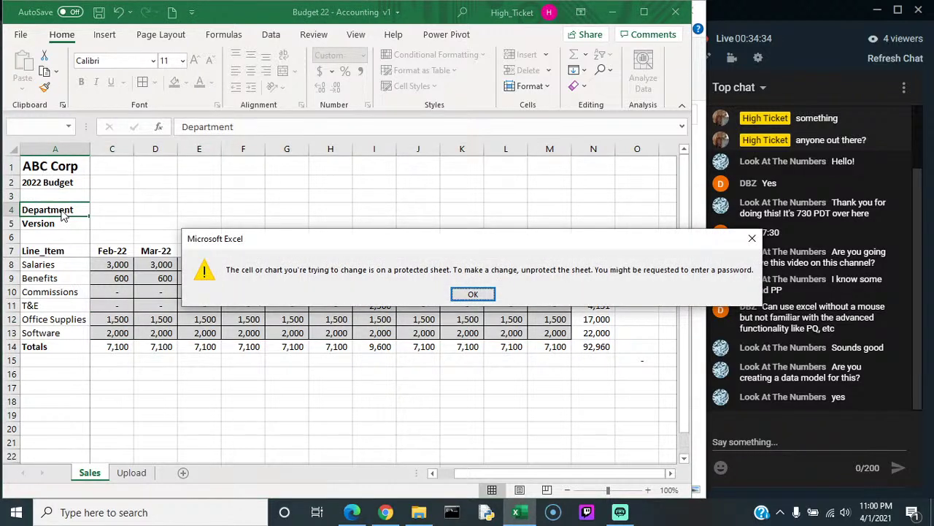
pyautogui.click(475, 294)
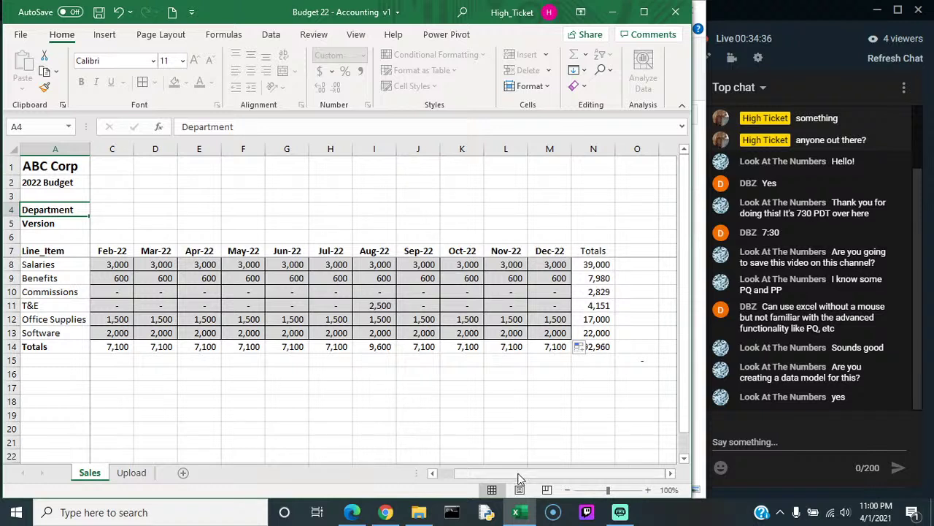
pyautogui.moveTo(518, 473); pyautogui.dragTo(291, 444)
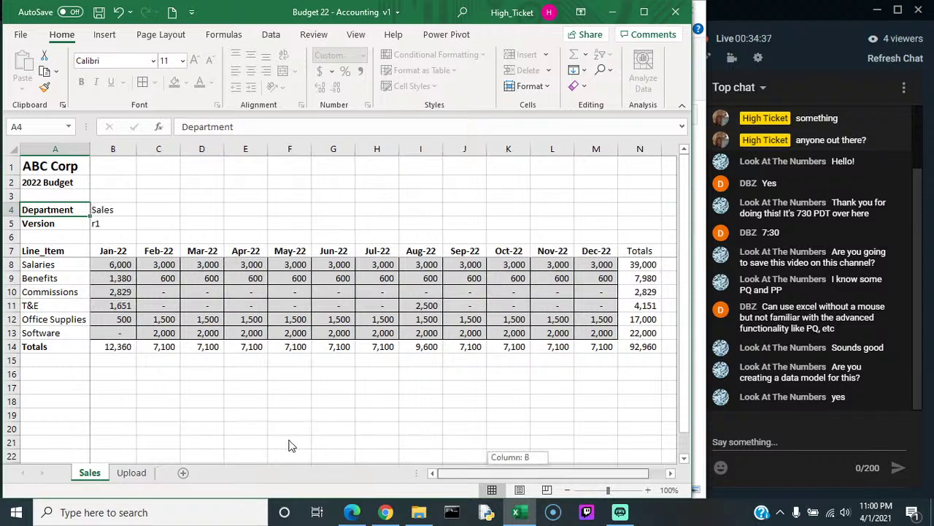
pyautogui.click(106, 209)
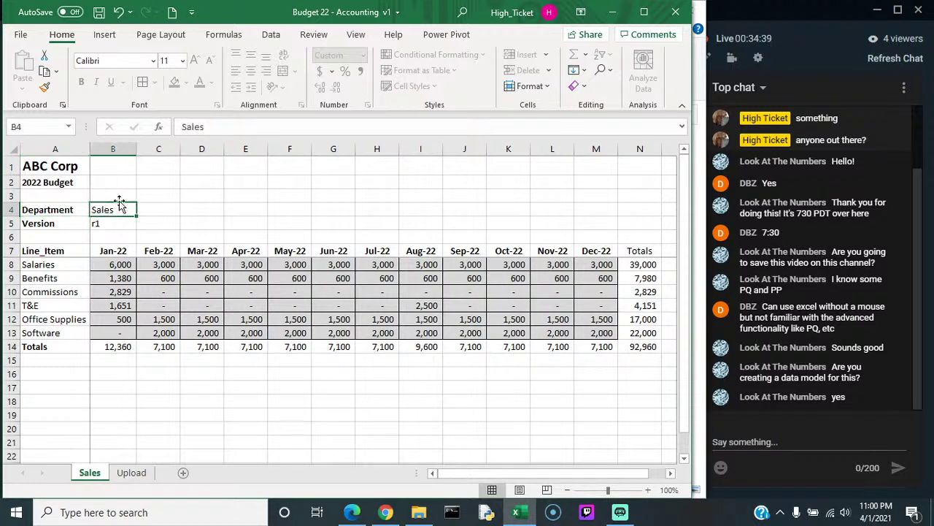
pyautogui.click(313, 35)
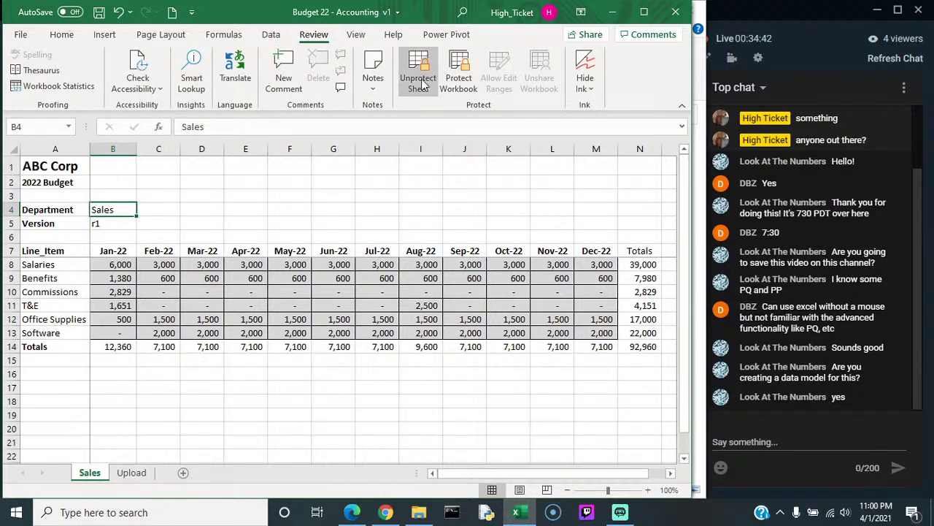
pyautogui.click(421, 84)
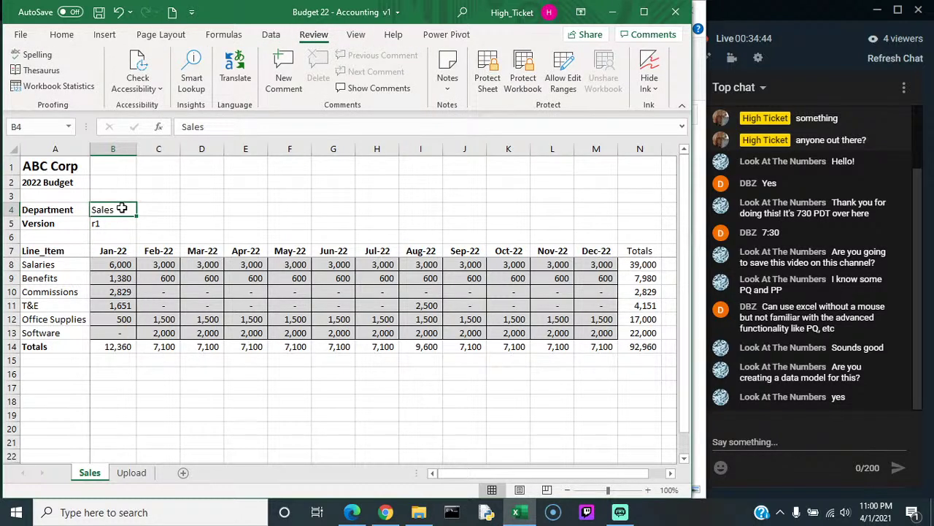
# Step: Set the Department in B4 to Accounting and check the department entries and amounts on the Upload sheet
pyautogui.write('Acco')
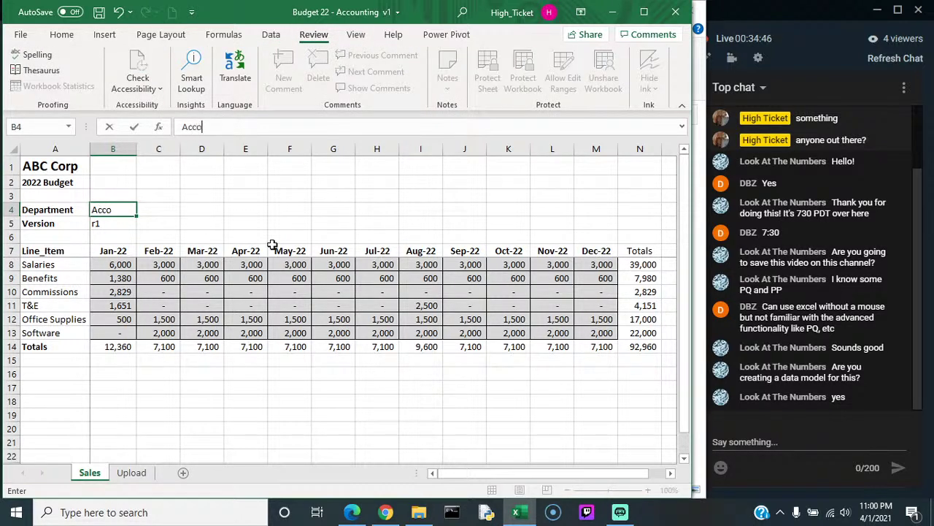
pyautogui.write('unting')
pyautogui.press('Return')
pyautogui.click(130, 472)
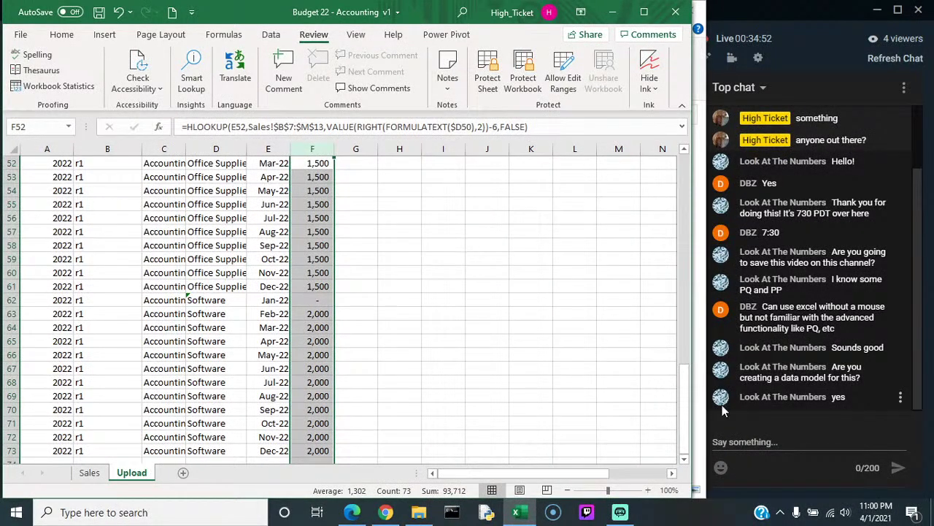
pyautogui.moveTo(686, 405); pyautogui.dragTo(666, 124)
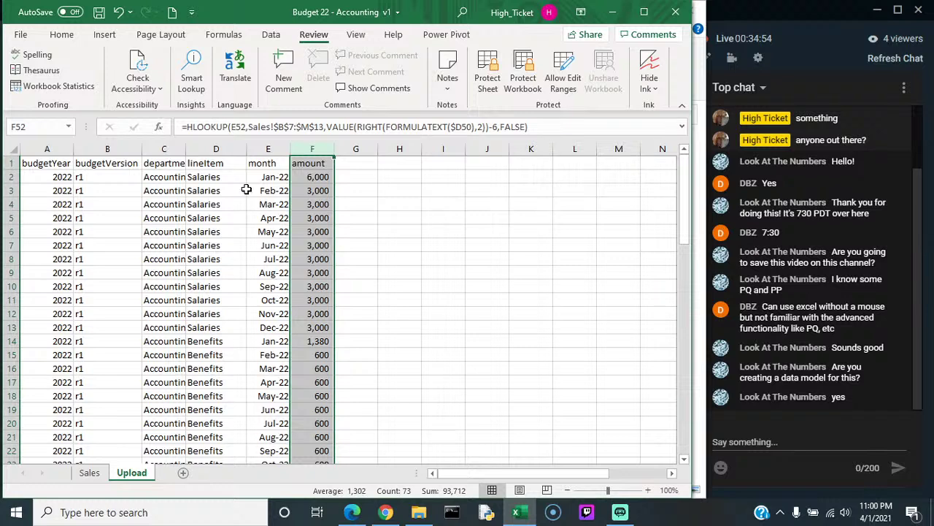
# Step: Protect the Sales sheet again and save the Accounting budget workbook
pyautogui.click(89, 473)
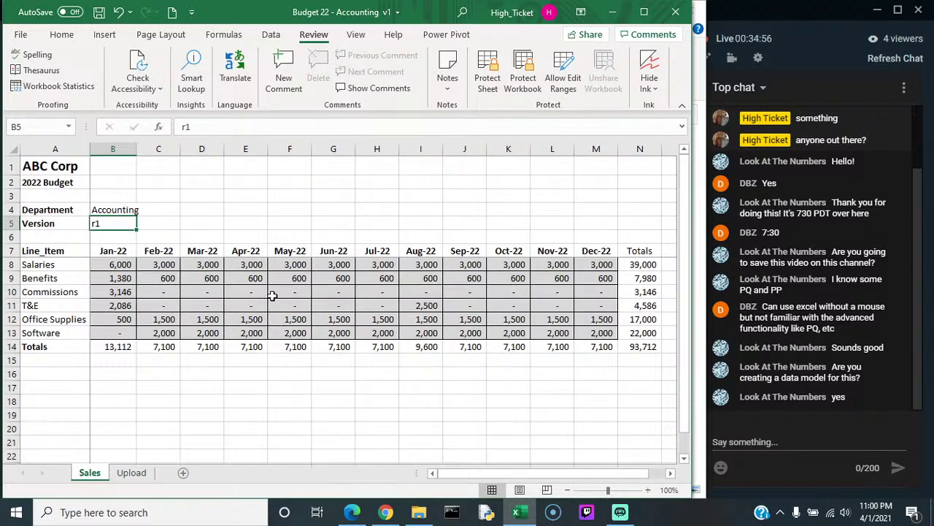
pyautogui.click(487, 79)
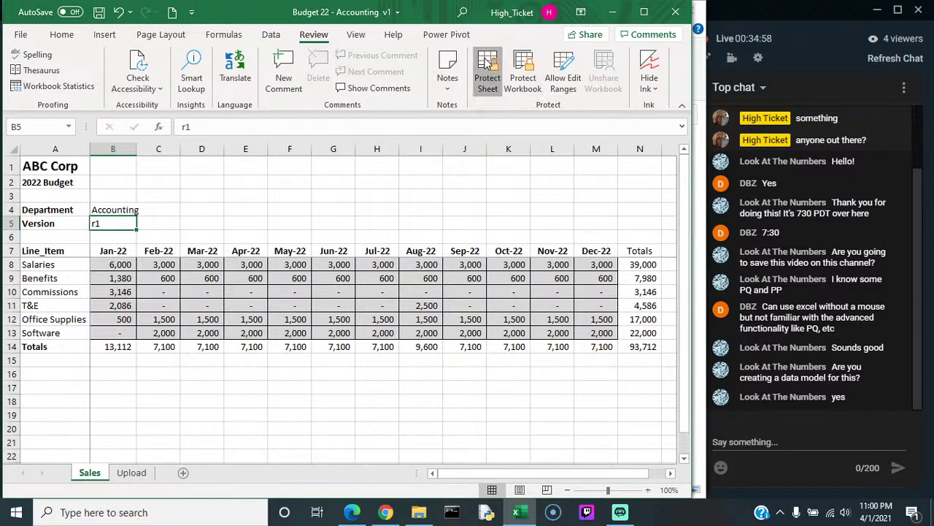
pyautogui.click(475, 331)
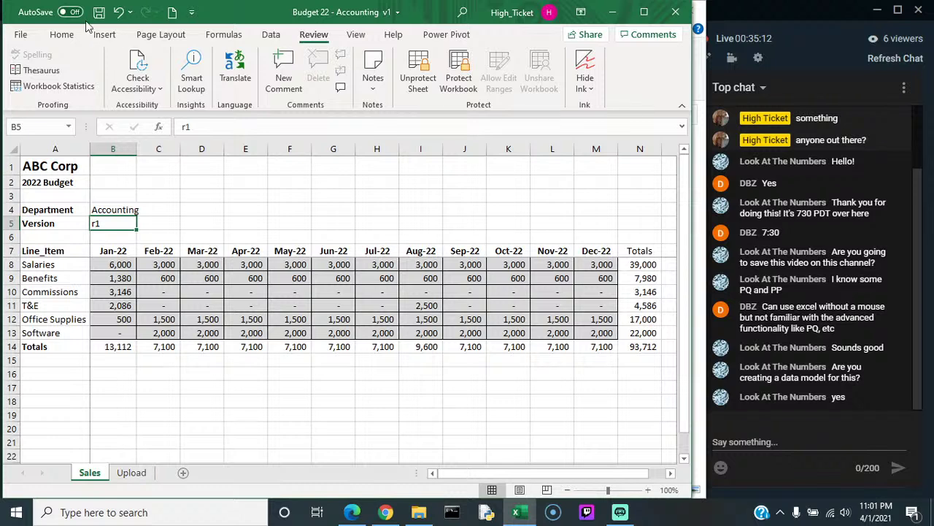
pyautogui.doubleClick(143, 209)
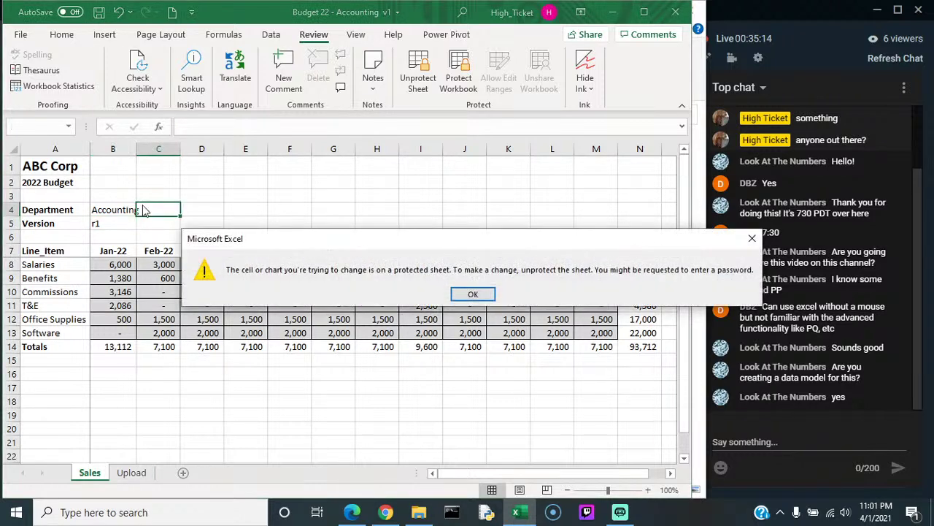
pyautogui.click(473, 293)
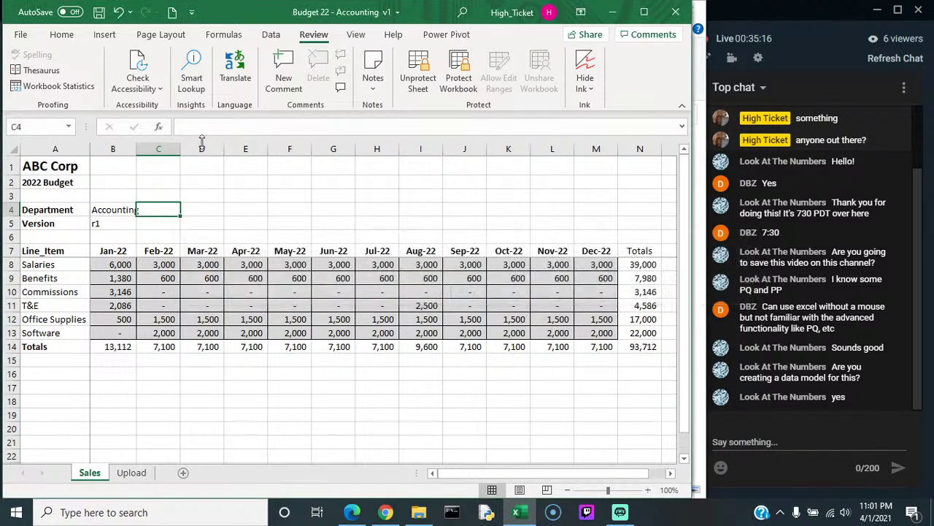
pyautogui.click(21, 35)
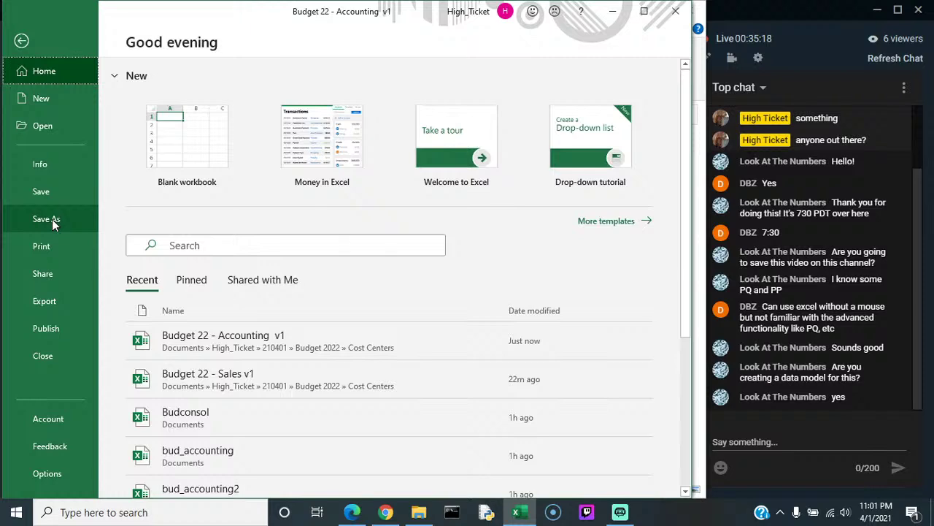
pyautogui.click(41, 192)
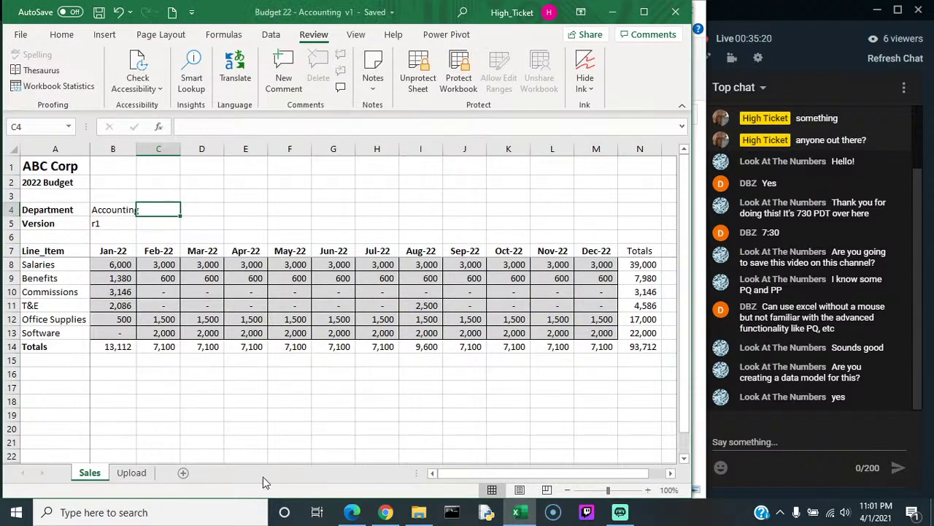
# Step: Examine the budget files in the Cost Centers folder in File Explorer and the column headers of the Upload sheet in Excel
pyautogui.click(418, 511)
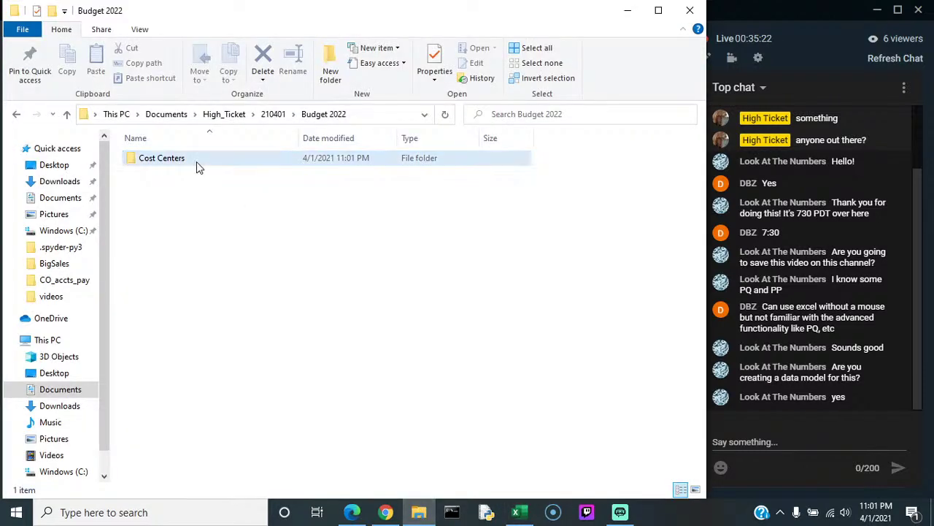
pyautogui.doubleClick(174, 157)
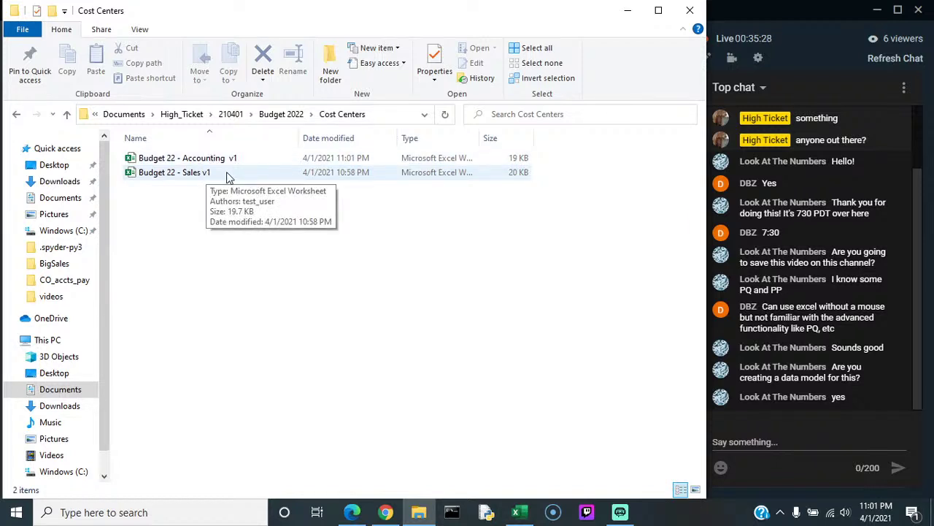
pyautogui.click(524, 513)
pyautogui.click(131, 473)
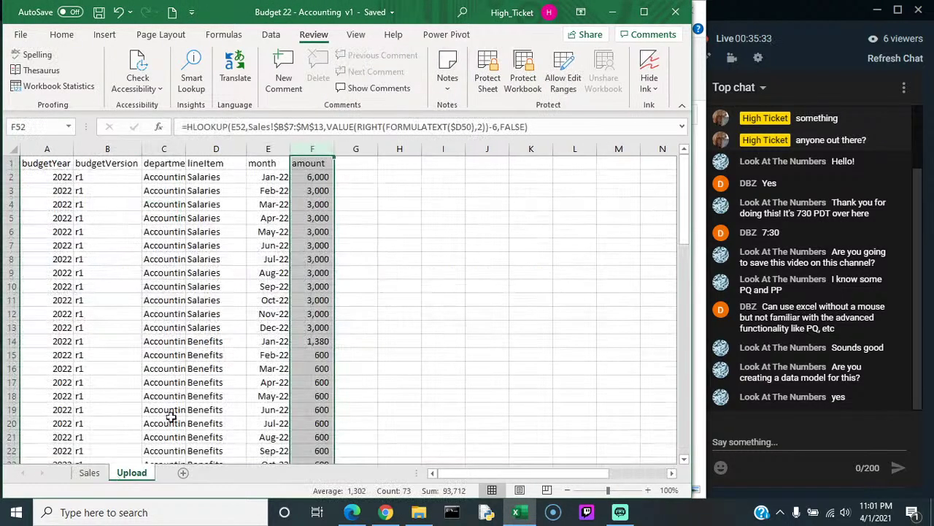
pyautogui.click(38, 162)
pyautogui.moveTo(38, 162); pyautogui.dragTo(310, 154)
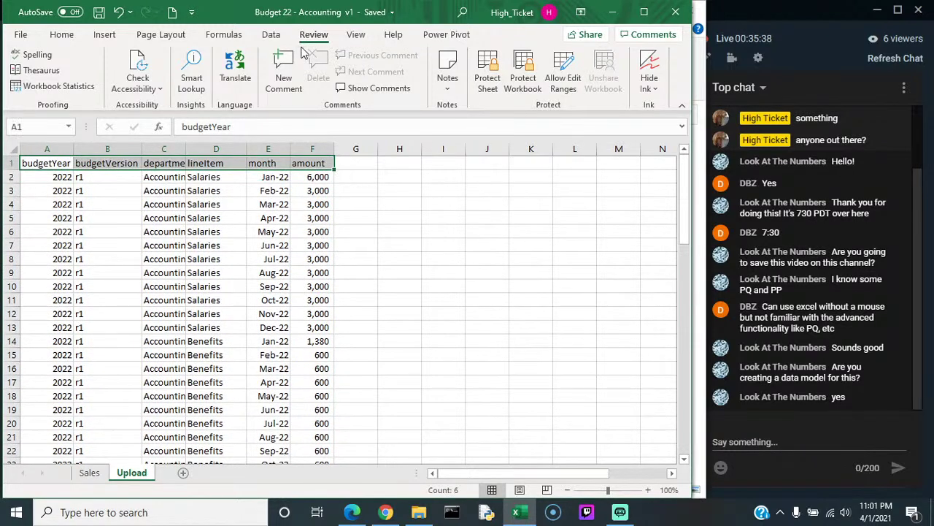
pyautogui.moveTo(688, 216); pyautogui.dragTo(677, 131)
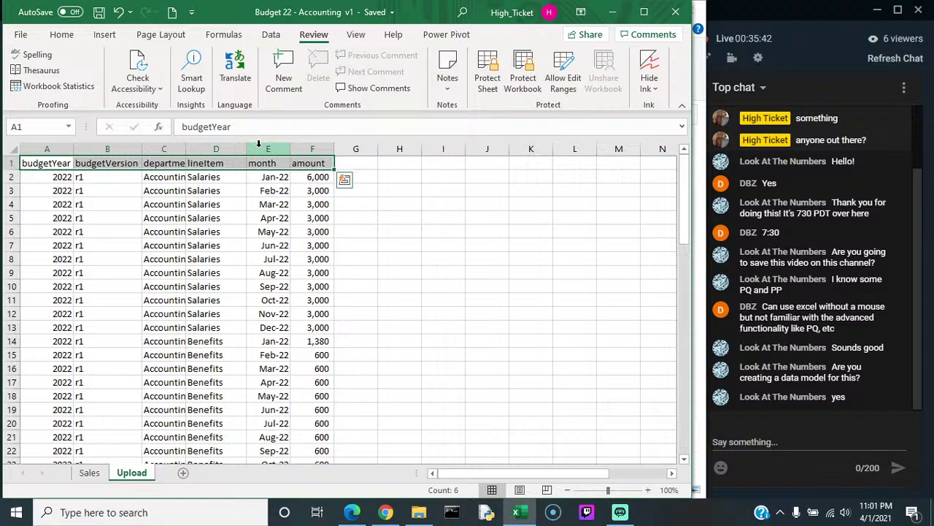
pyautogui.click(418, 512)
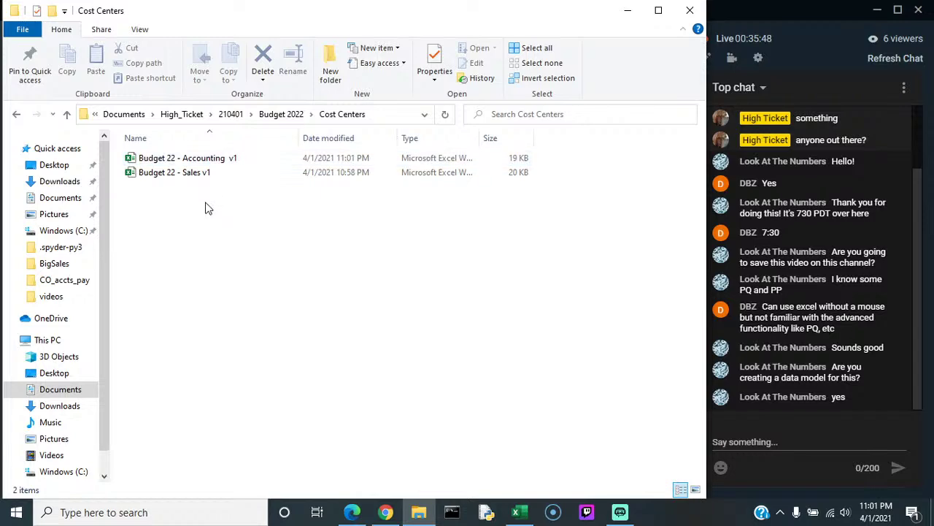
pyautogui.click(519, 514)
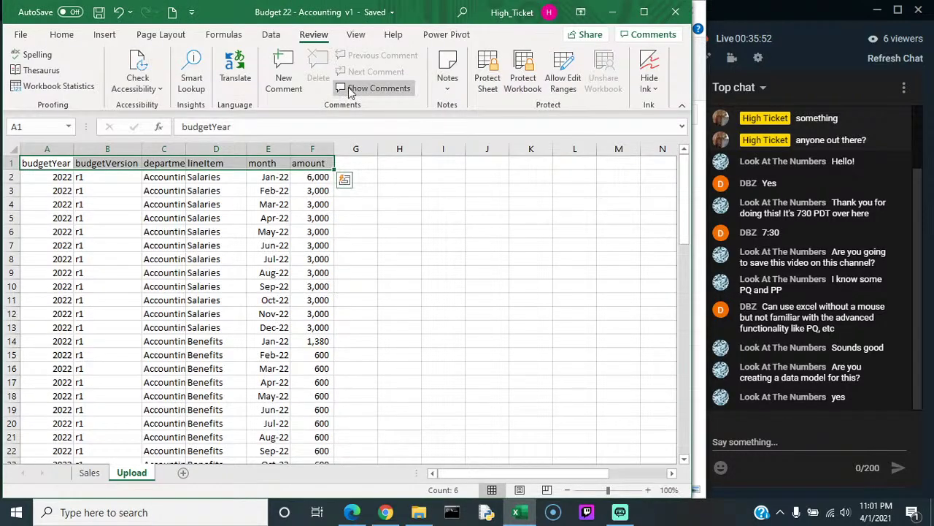
# Step: Close the Accounting budget workbook and create a new blank workbook
pyautogui.click(20, 34)
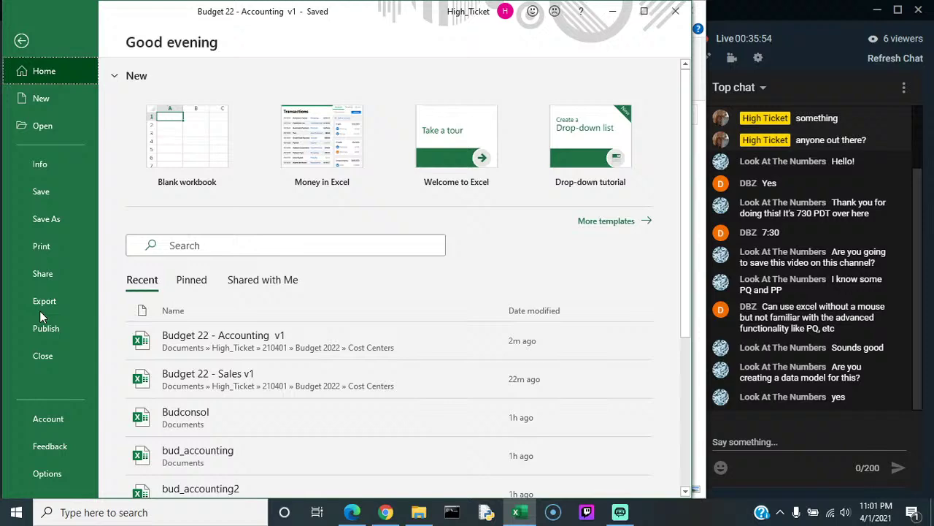
pyautogui.click(40, 358)
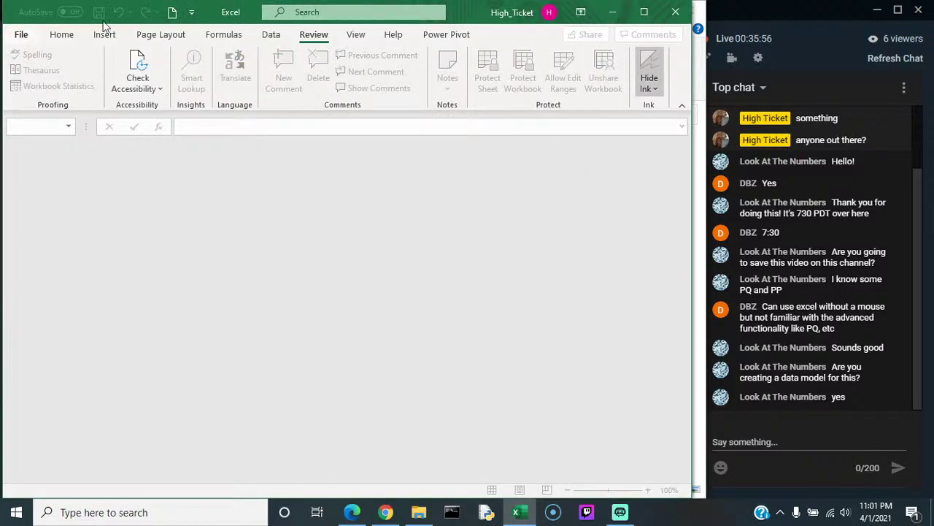
pyautogui.click(172, 13)
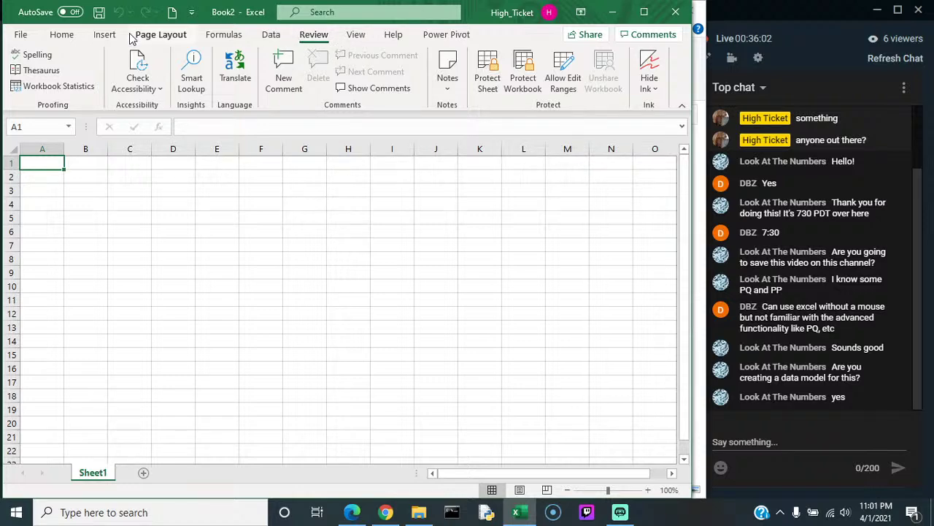
# Step: Save the new blank workbook as Budget Consolidation 2022 in the High_Ticket > 210401 > Budget 2022 folder
pyautogui.click(27, 39)
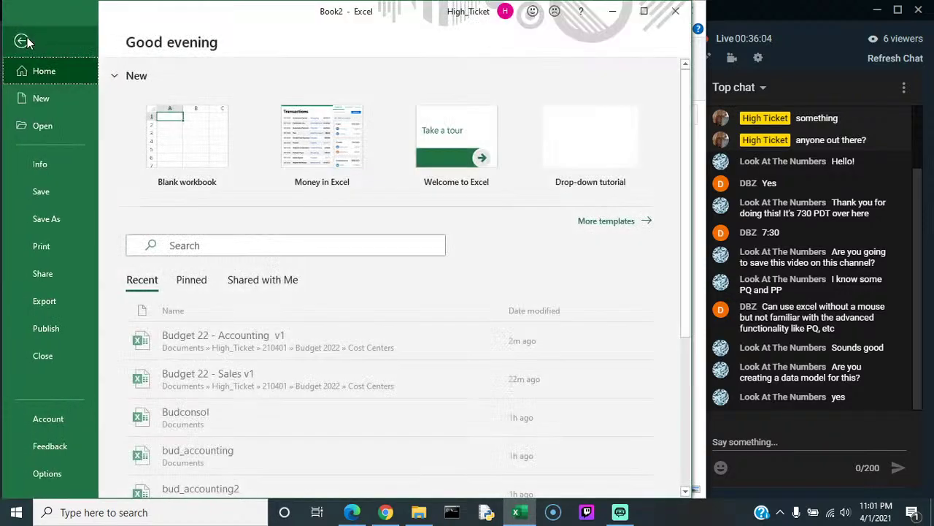
pyautogui.click(46, 227)
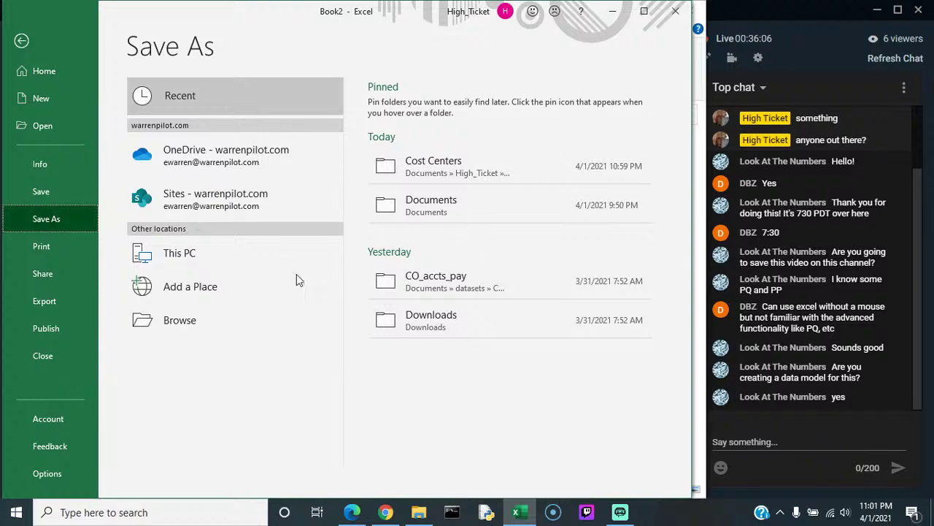
pyautogui.click(196, 320)
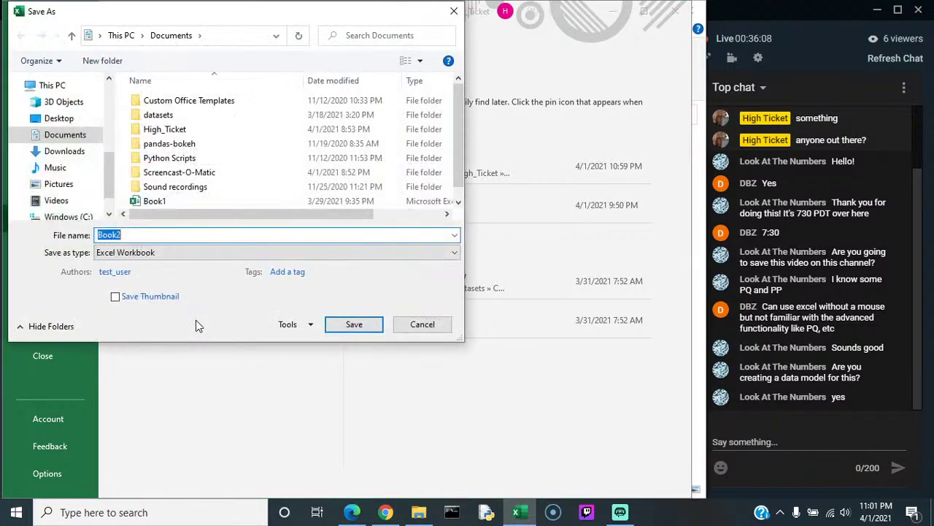
pyautogui.doubleClick(178, 132)
pyautogui.doubleClick(158, 103)
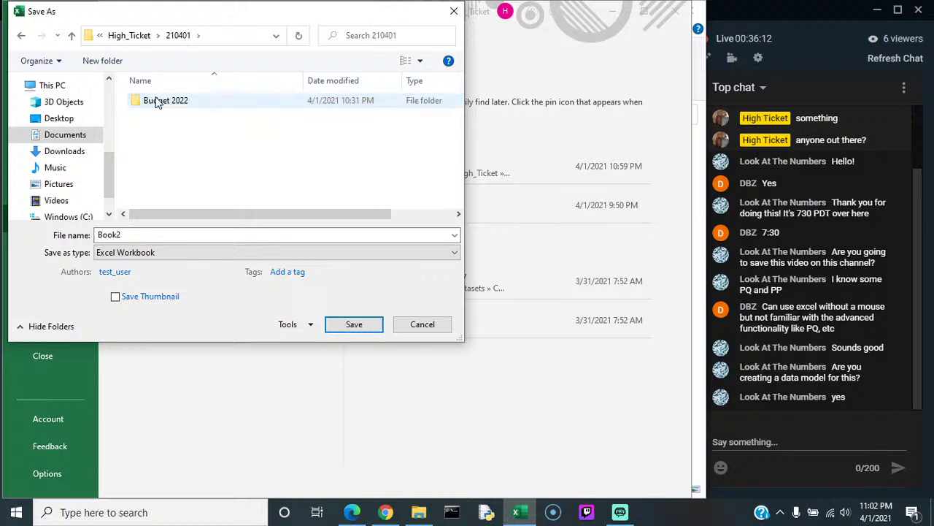
pyautogui.doubleClick(172, 106)
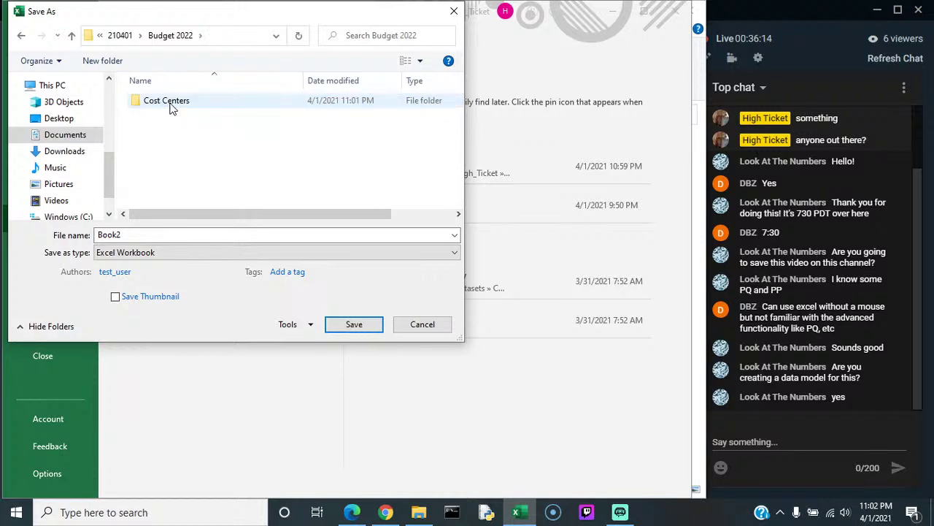
pyautogui.click(123, 234)
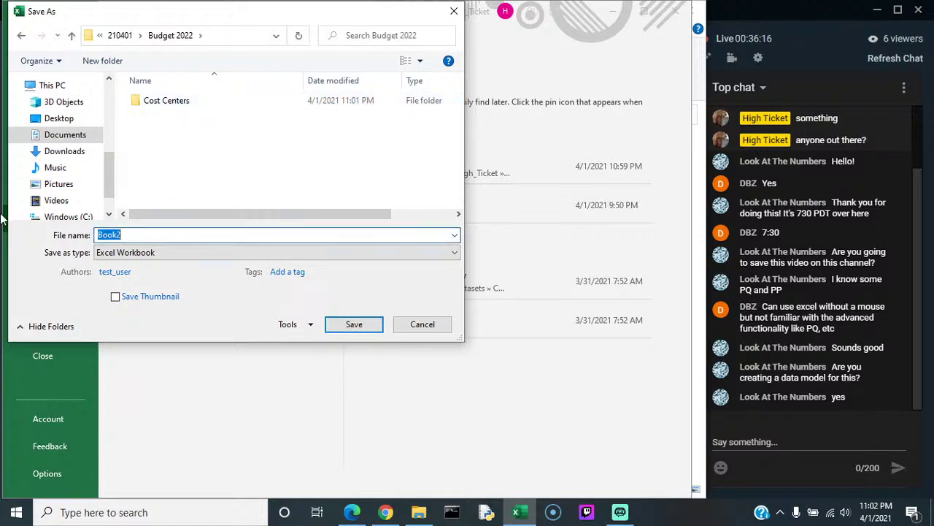
pyautogui.write('Budget Consolidation 2022')
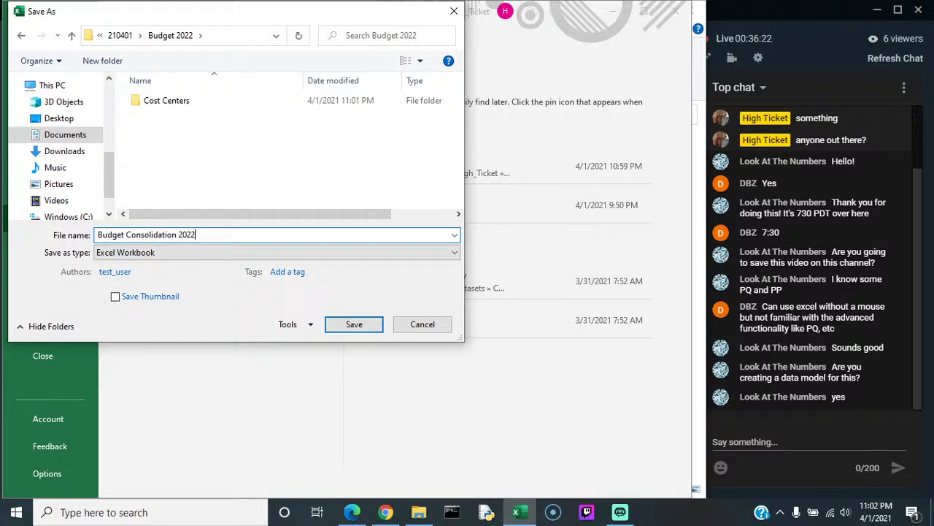
pyautogui.click(355, 323)
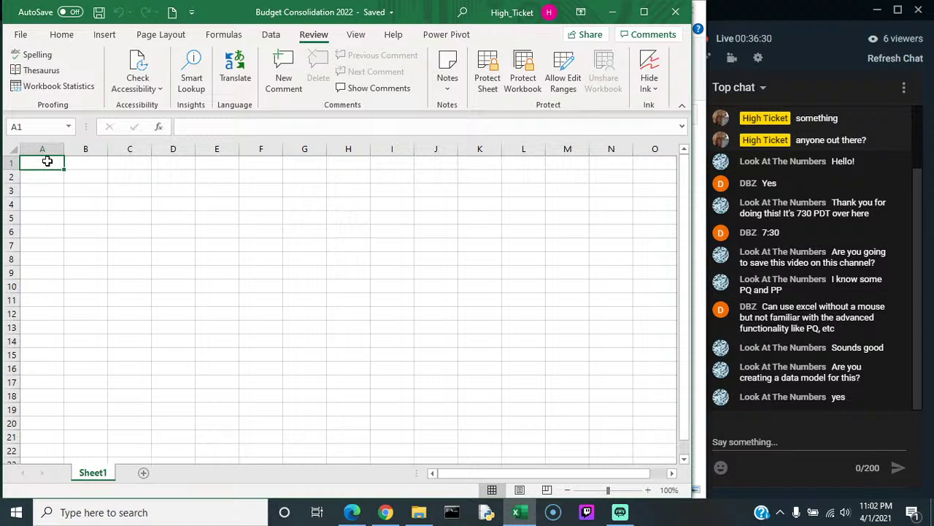
# Step: Get data from the Cost Centers folder inside Budget 2022 and open its file list for transformation in Power Query
pyautogui.moveTo(47, 161); pyautogui.dragTo(292, 192)
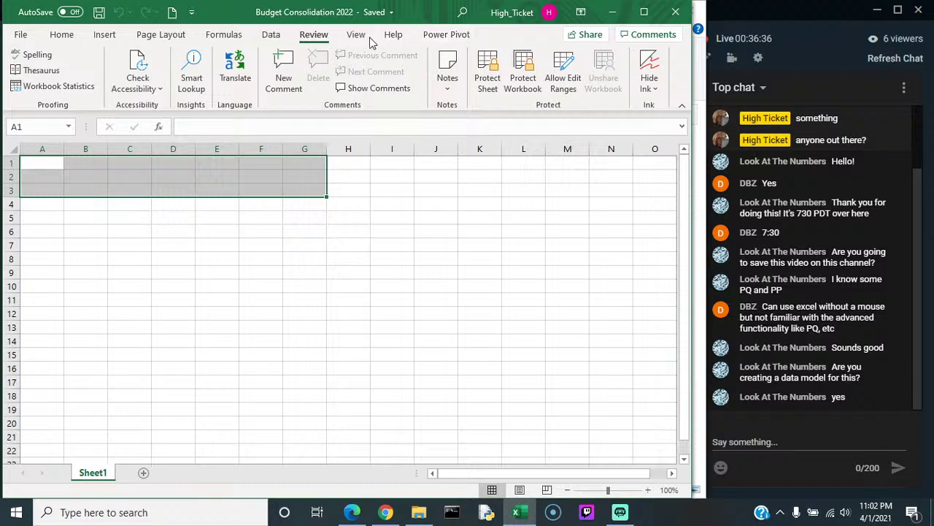
pyautogui.click(273, 36)
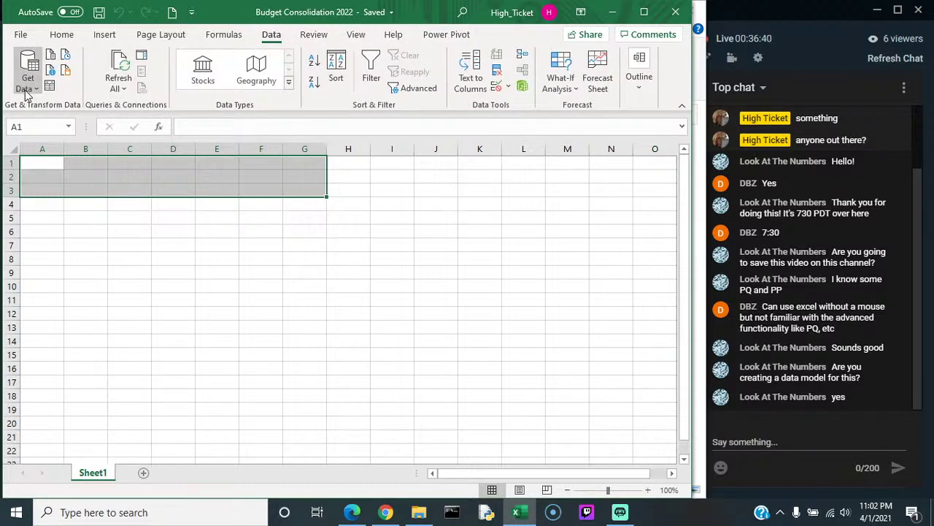
pyautogui.click(27, 83)
pyautogui.moveTo(77, 121)
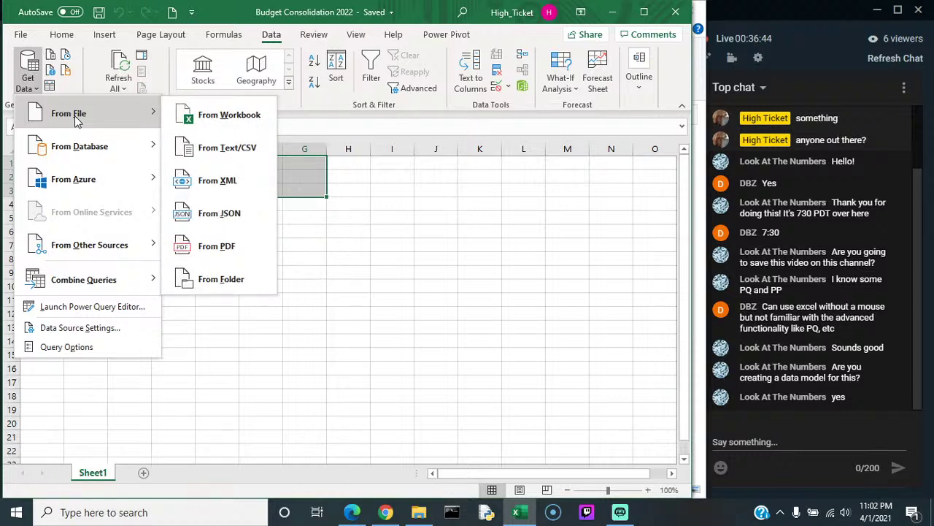
pyautogui.moveTo(79, 150)
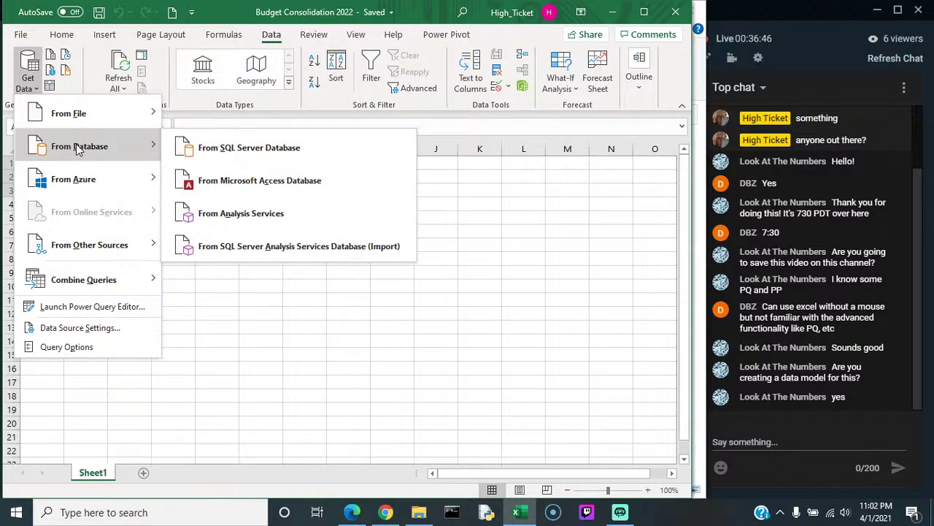
pyautogui.moveTo(75, 184)
pyautogui.moveTo(71, 109)
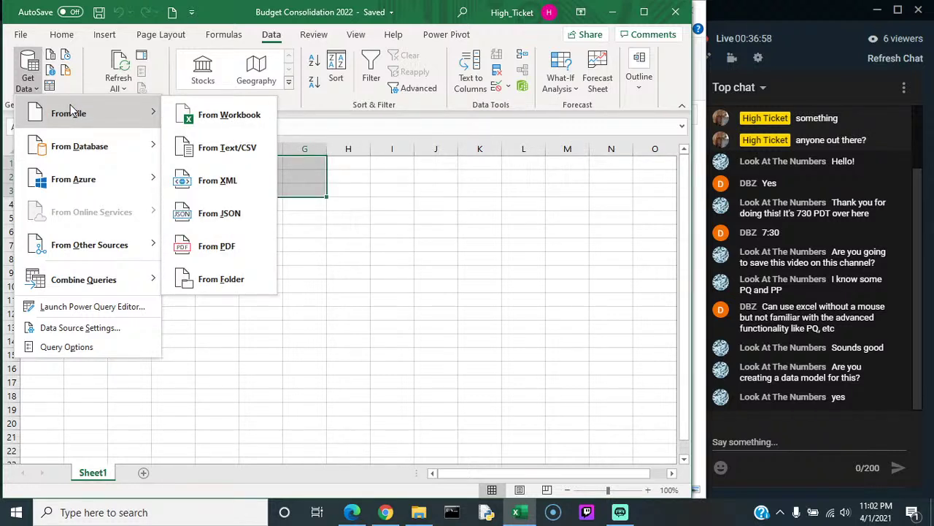
pyautogui.click(222, 284)
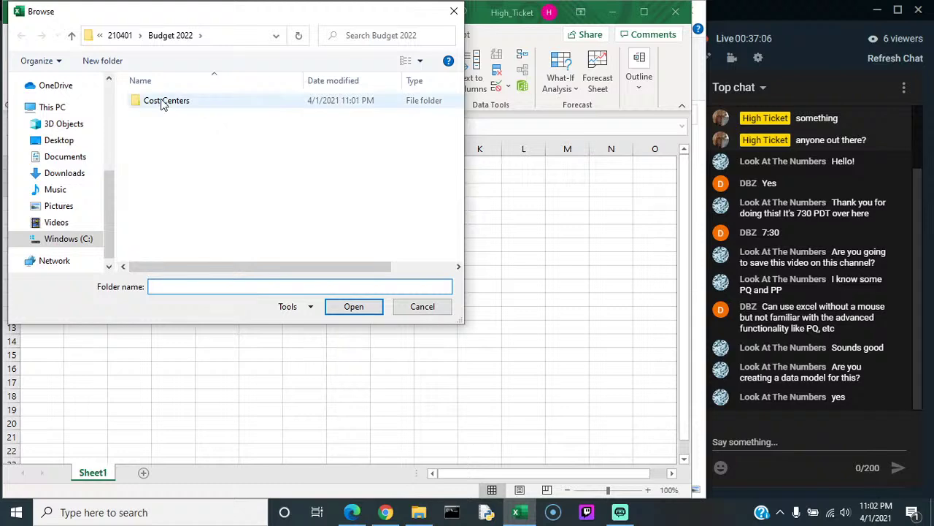
pyautogui.doubleClick(162, 101)
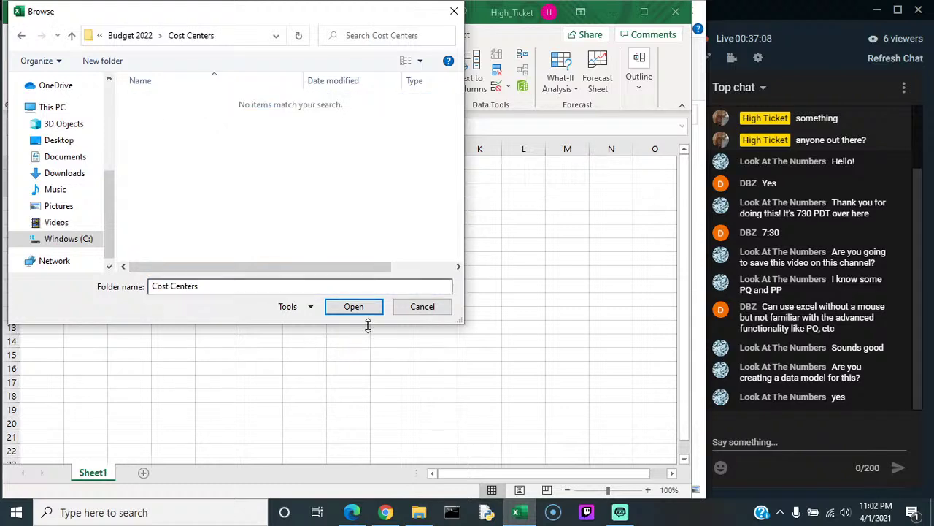
pyautogui.click(355, 307)
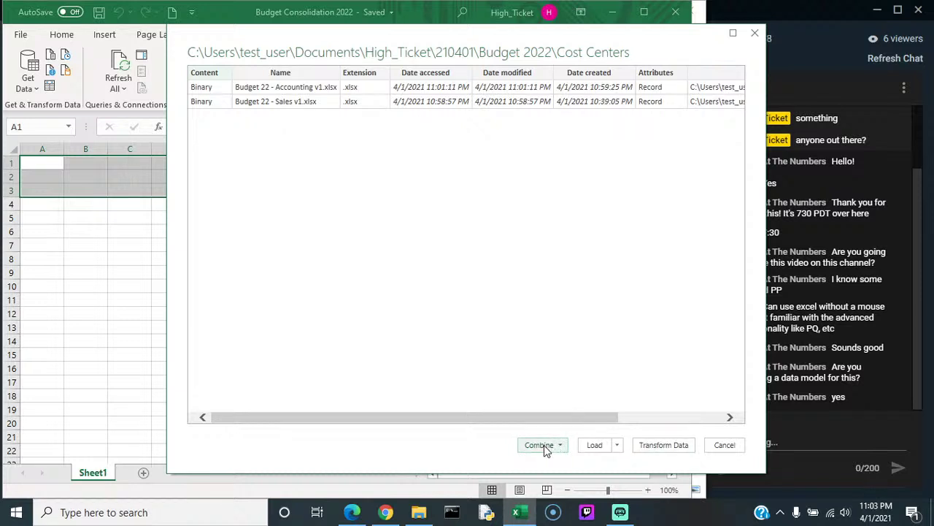
pyautogui.click(668, 445)
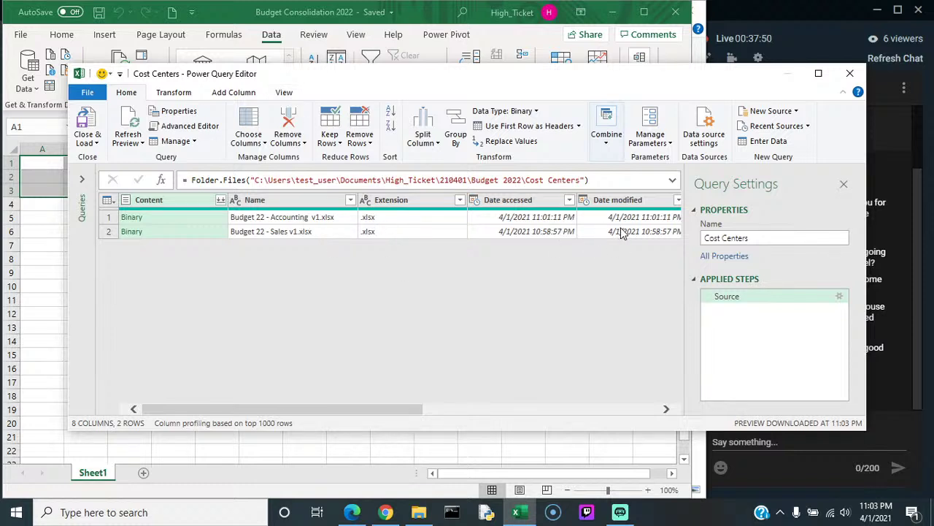
# Step: Combine the binary files in the Content column, extracting the Upload sheet from each with the first file as sample
pyautogui.click(222, 201)
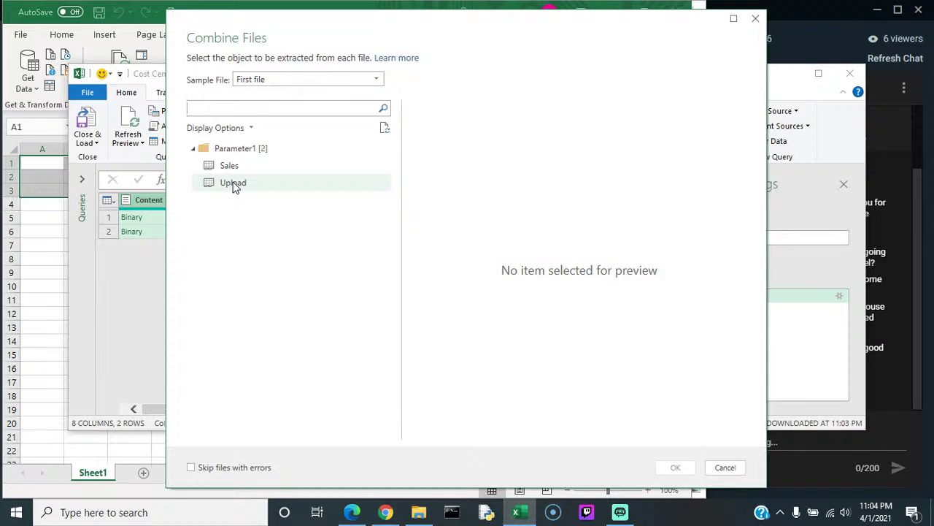
pyautogui.click(234, 183)
pyautogui.press('Escape')
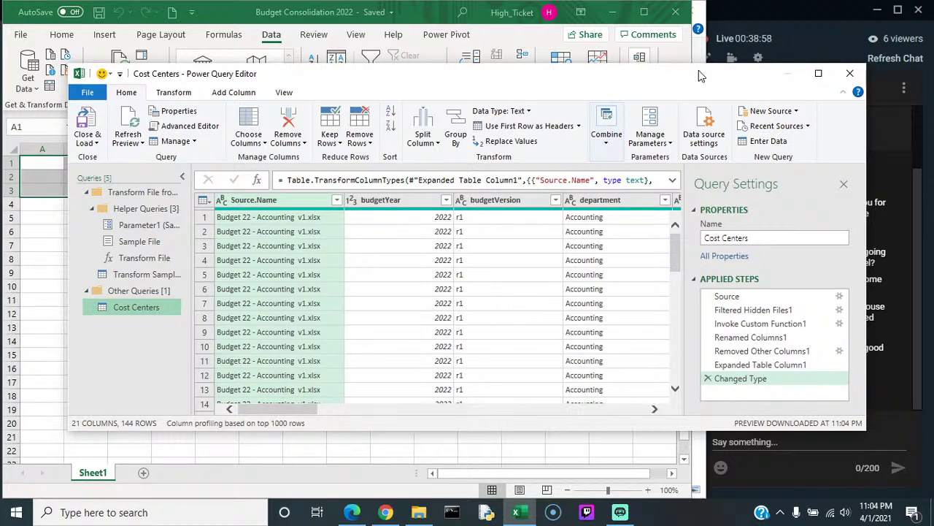
pyautogui.moveTo(697, 67); pyautogui.dragTo(497, 119)
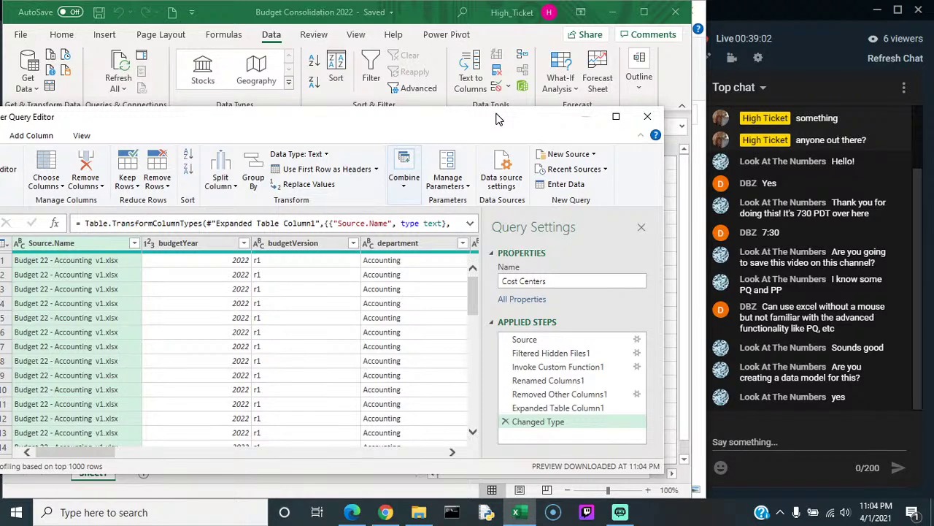
pyautogui.moveTo(497, 119); pyautogui.dragTo(657, 57)
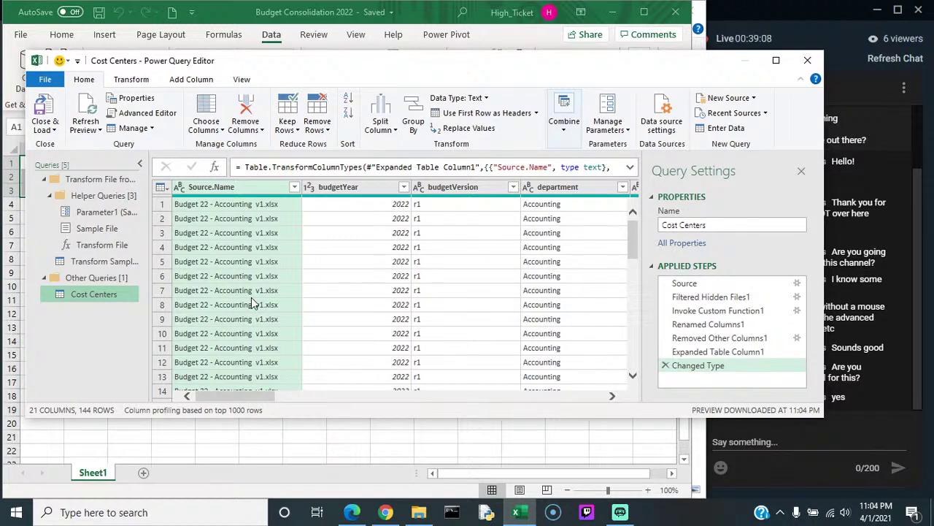
# Step: Try removing the Source.Name column from the Cost Centers query and delete the resulting Removed Columns step
pyautogui.rightClick(243, 189)
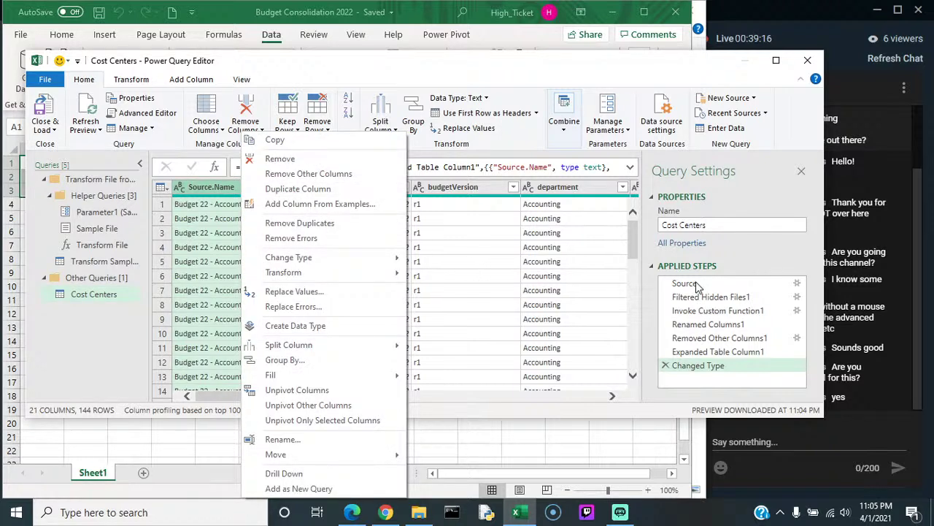
pyautogui.click(427, 68)
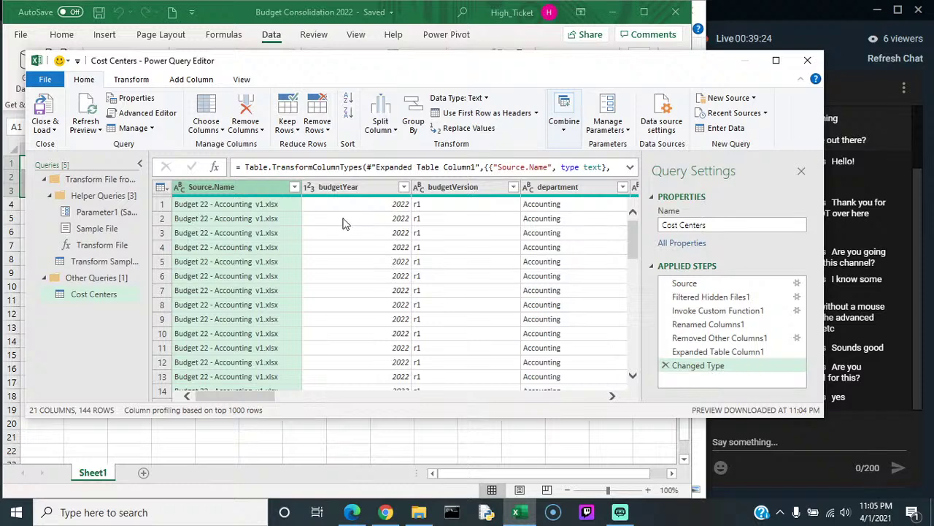
pyautogui.rightClick(244, 192)
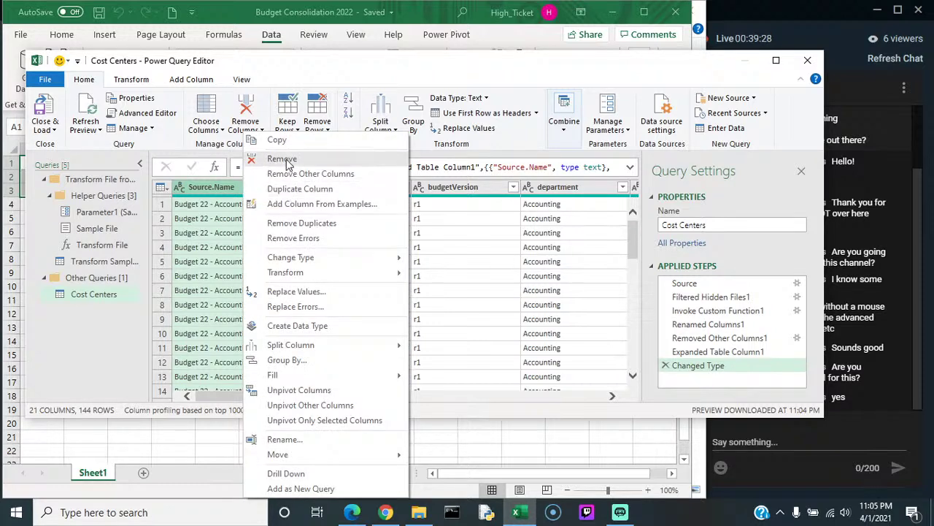
pyautogui.click(283, 159)
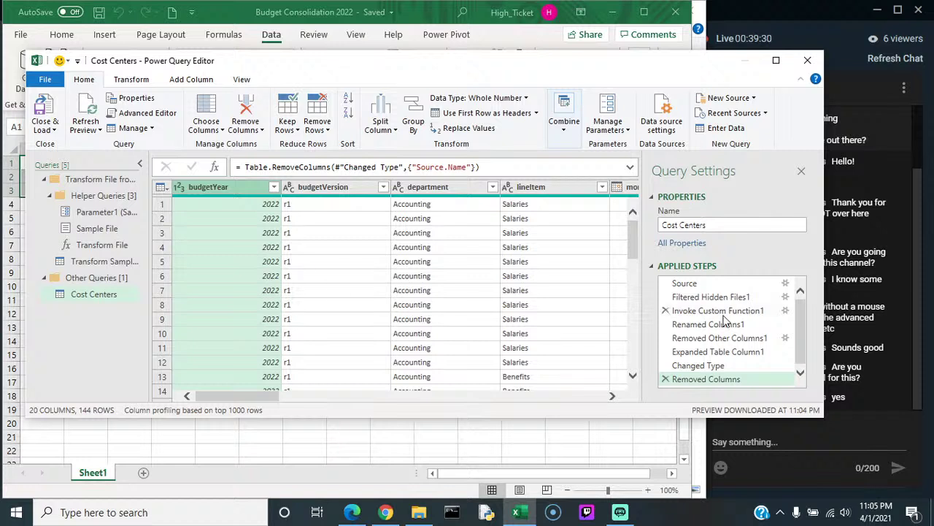
pyautogui.scroll(-1, 797, 341)
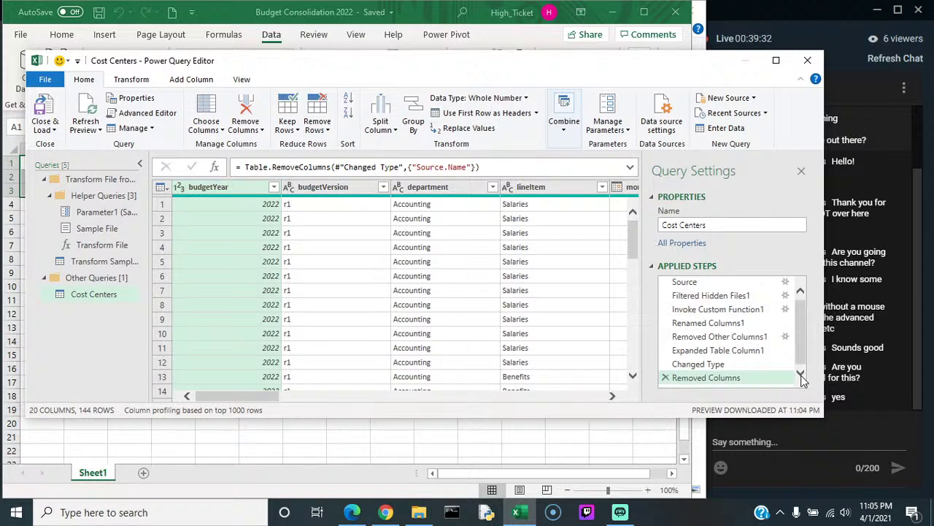
pyautogui.click(665, 378)
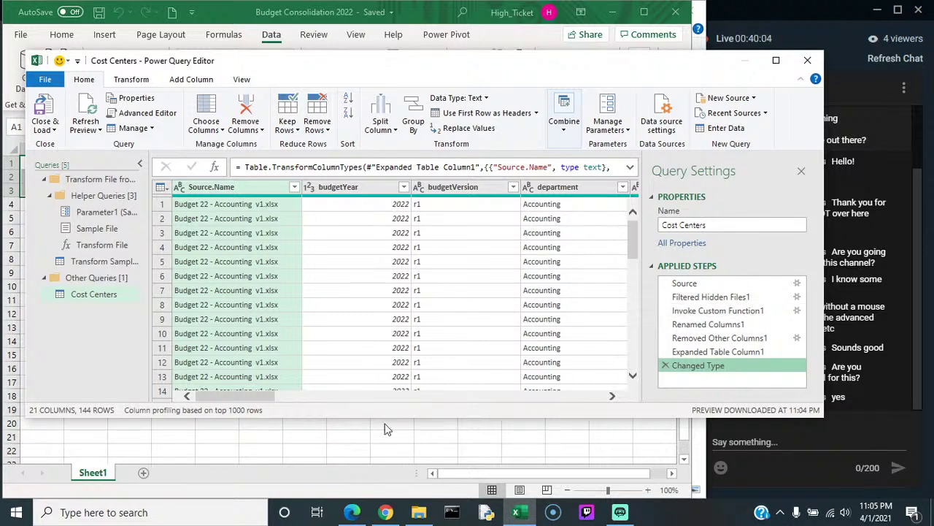
# Step: Check the columns to the right of amount in the combined query and close Power Query, discarding the changes
pyautogui.moveTo(264, 396); pyautogui.dragTo(391, 395)
pyautogui.moveTo(459, 383); pyautogui.dragTo(353, 380)
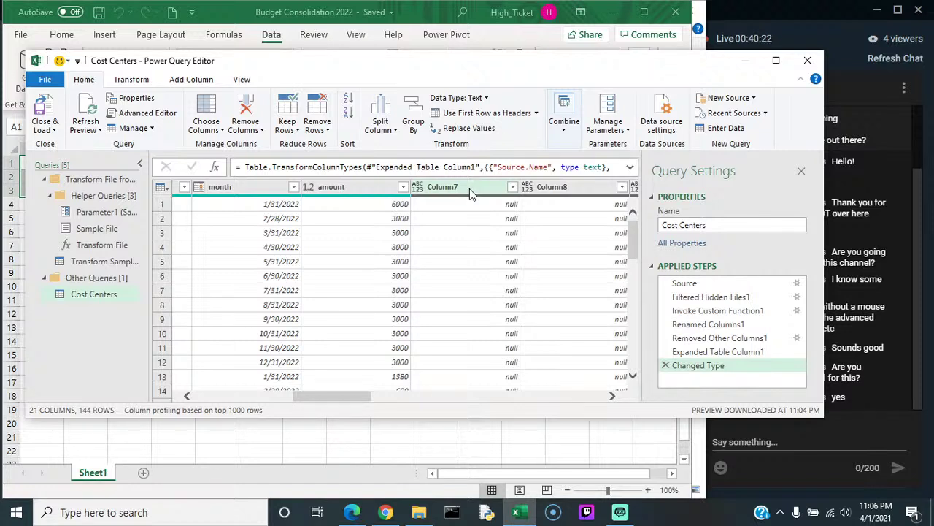
pyautogui.click(807, 62)
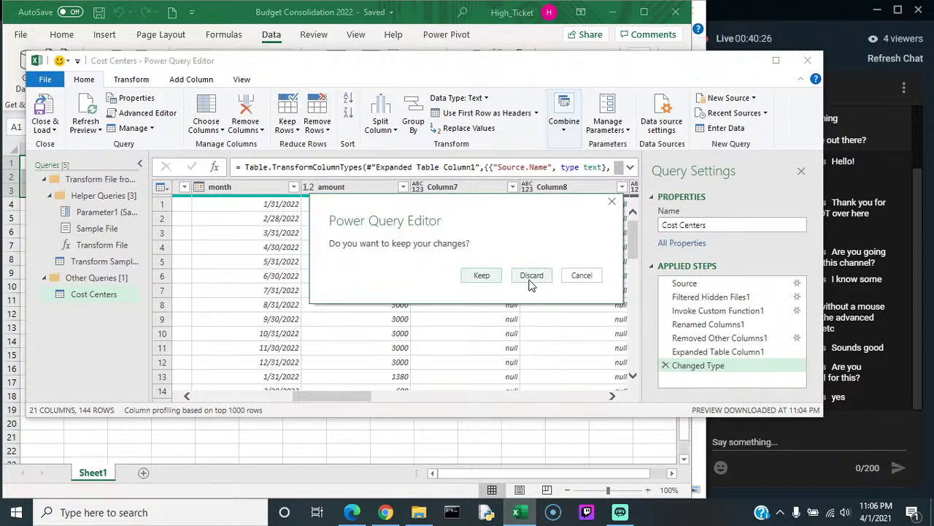
pyautogui.click(530, 278)
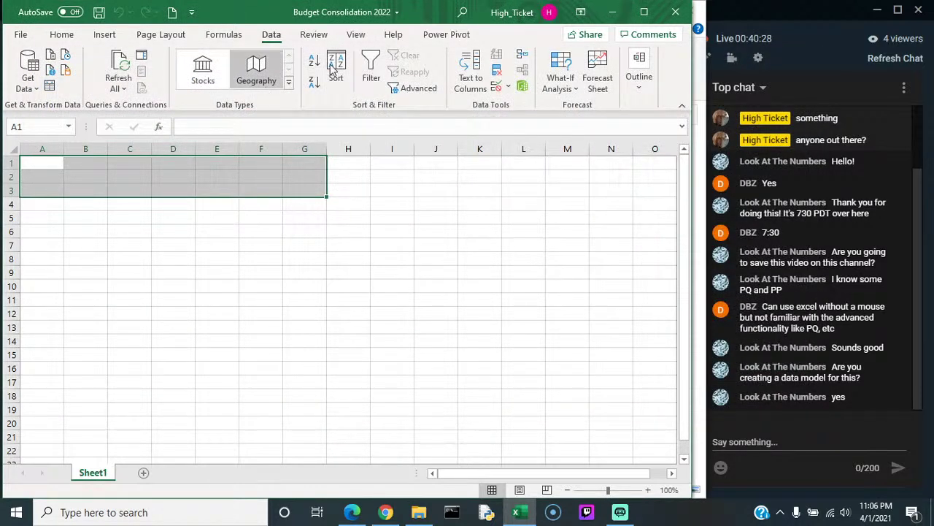
# Step: Open the Budget 22 - Accounting v1 workbook, maximize its window and show the Upload sheet
pyautogui.click(16, 36)
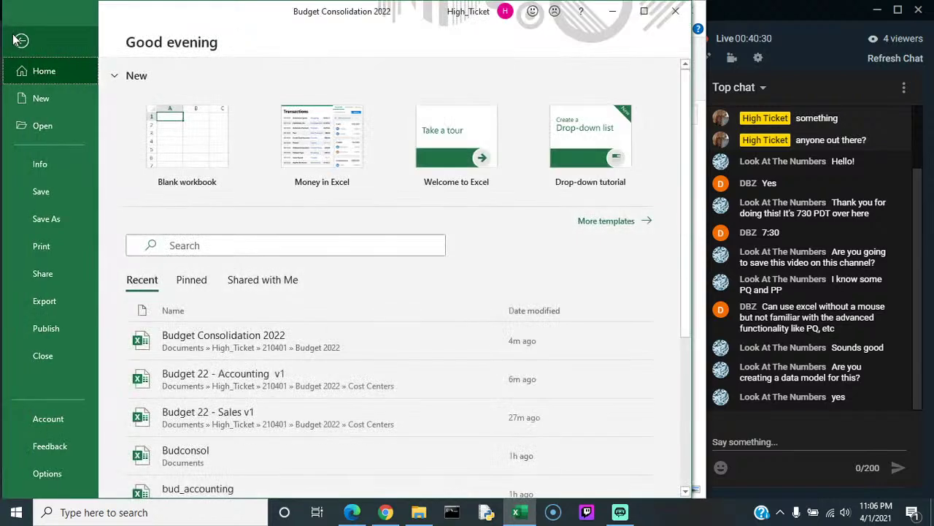
pyautogui.click(43, 127)
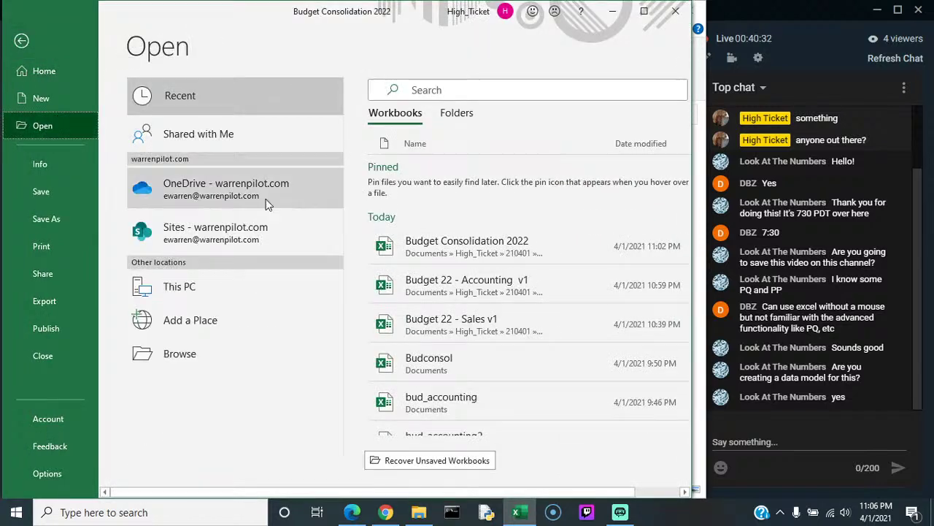
pyautogui.click(455, 291)
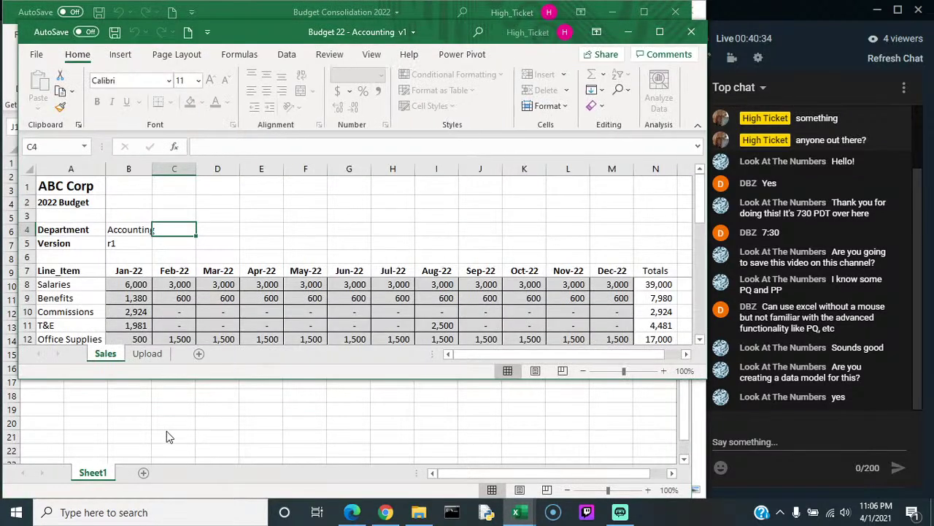
pyautogui.click(660, 32)
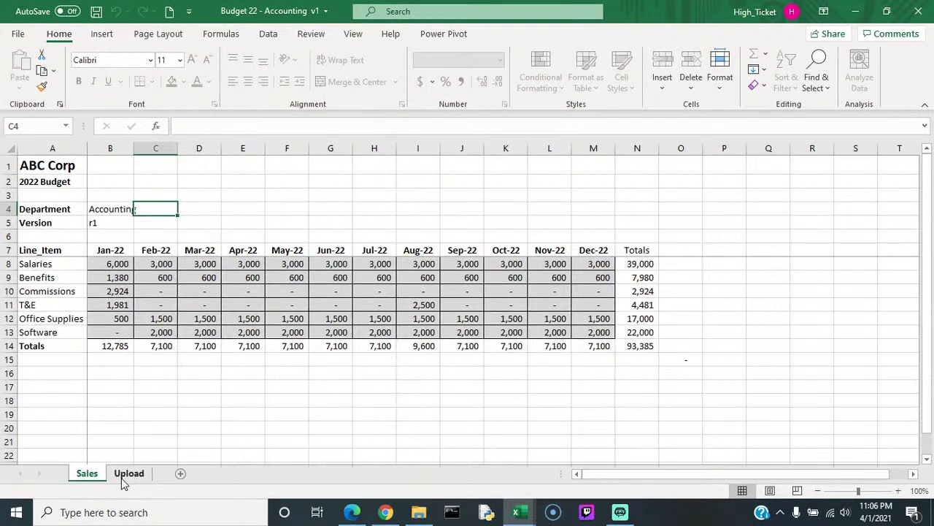
pyautogui.click(127, 473)
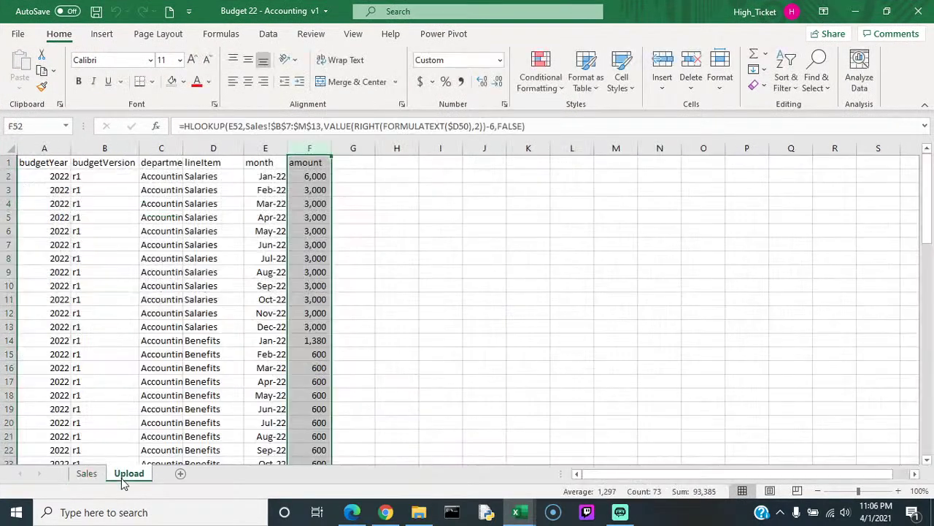
# Step: Convert the data on the Upload sheet of the Accounting workbook into a table with headers
pyautogui.click(161, 176)
pyautogui.click(102, 35)
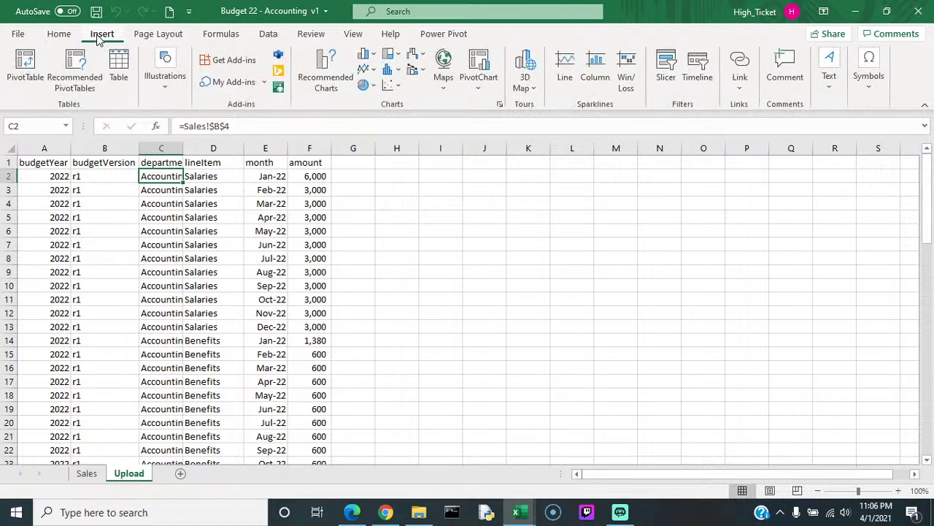
pyautogui.click(119, 72)
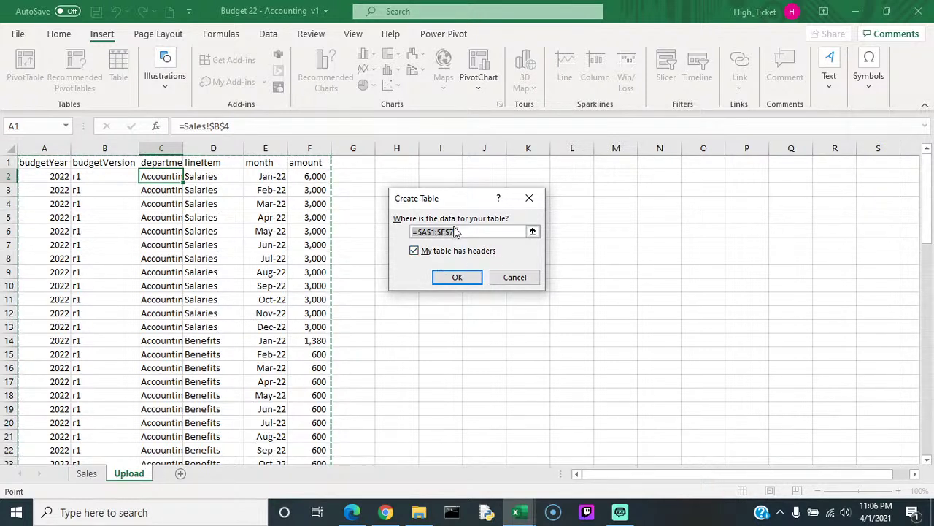
pyautogui.click(459, 277)
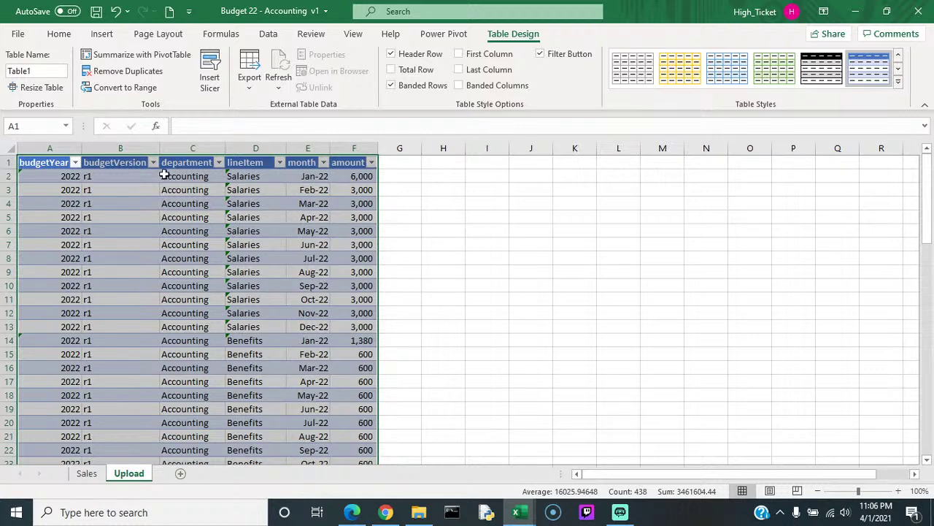
# Step: Rename the Sales sheet of the Accounting workbook as Accounting
pyautogui.click(86, 473)
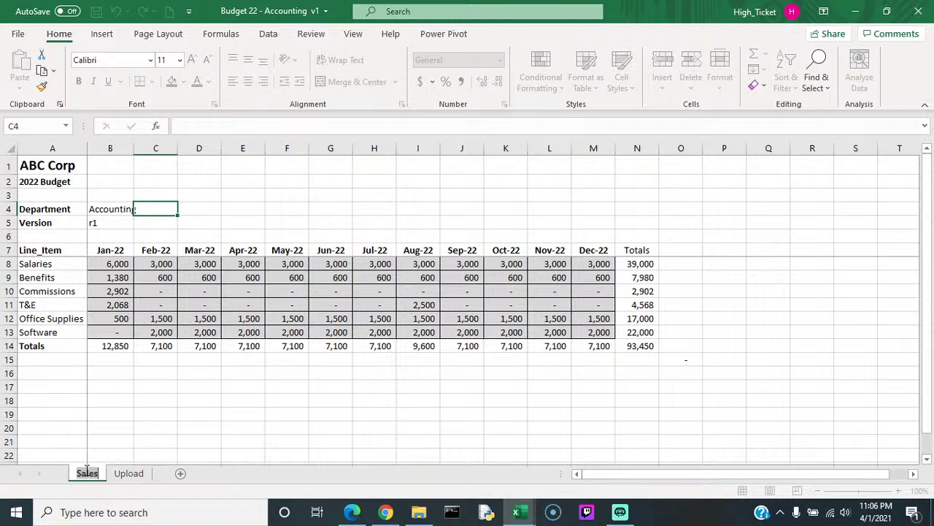
pyautogui.write('Accounting')
pyautogui.press('Return')
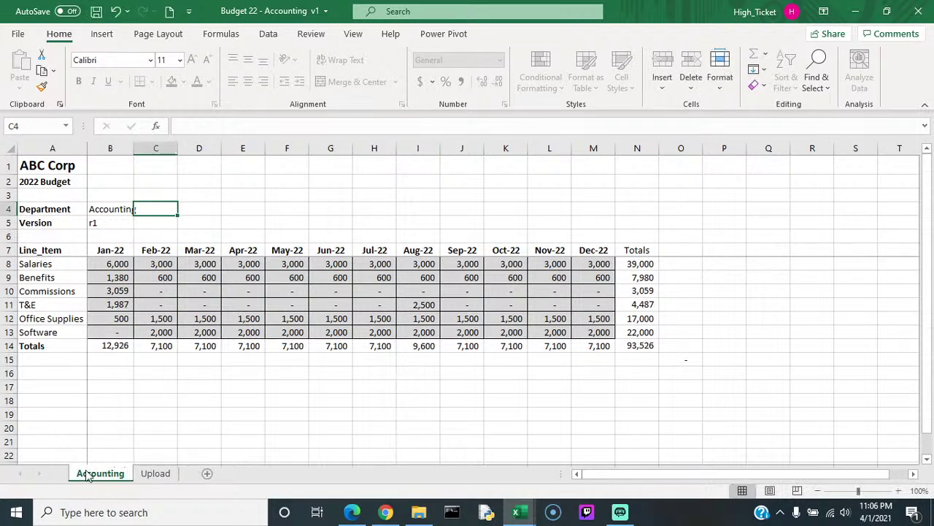
# Step: Set the Jan-22 Salaries amount in cell B8 of the Accounting sheet to 3000 and save the workbook
pyautogui.click(128, 265)
pyautogui.write('3000')
pyautogui.press('Return')
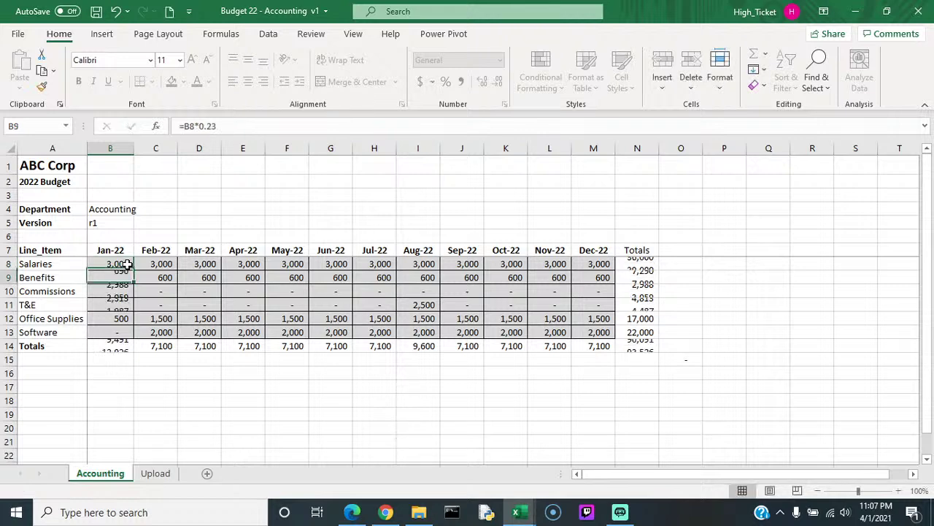
pyautogui.click(96, 12)
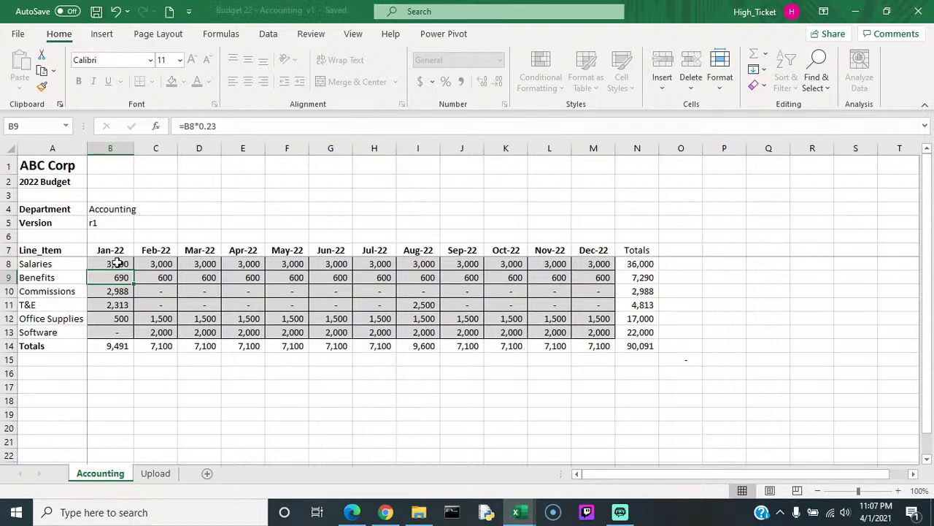
# Step: Try to edit the Department cell B4 on the protected Accounting sheet
pyautogui.doubleClick(121, 216)
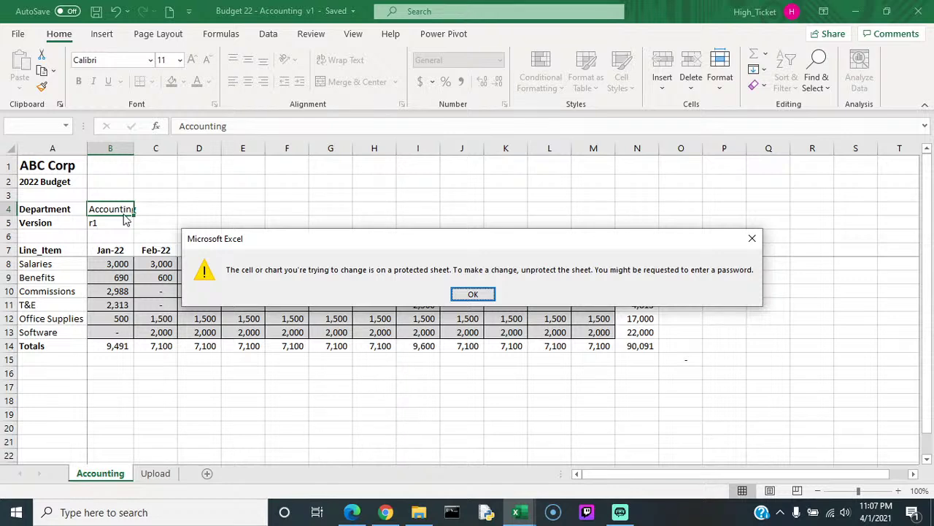
pyautogui.click(474, 295)
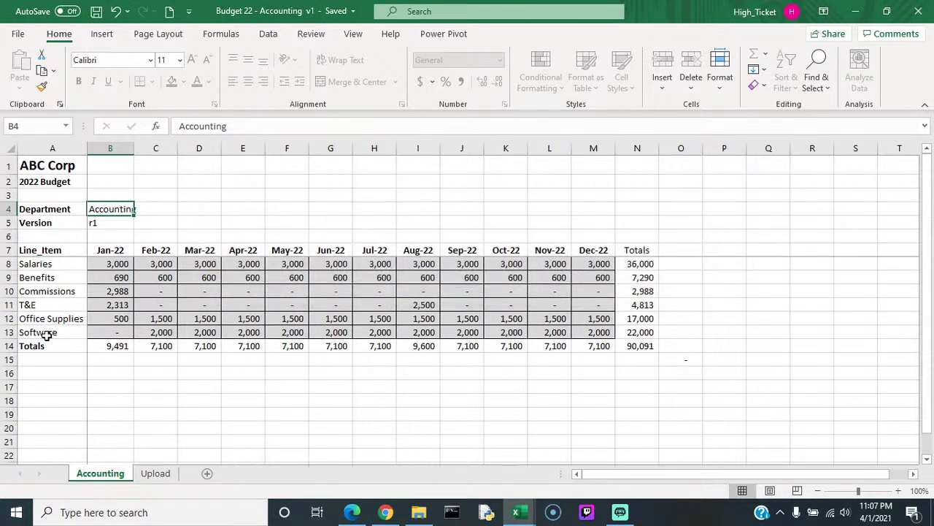
# Step: Hide the Upload sheet of the Accounting workbook and unhide it again
pyautogui.click(155, 474)
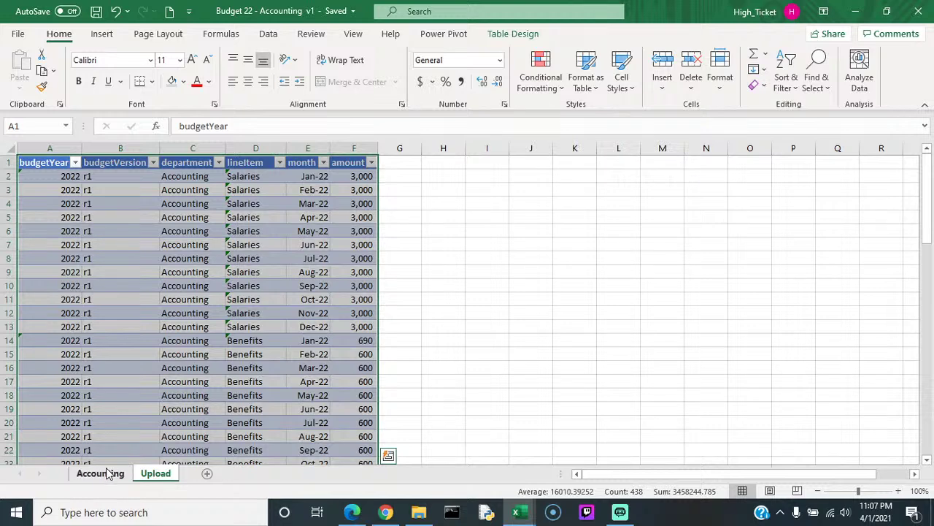
pyautogui.rightClick(163, 475)
pyautogui.click(163, 474)
pyautogui.rightClick(164, 474)
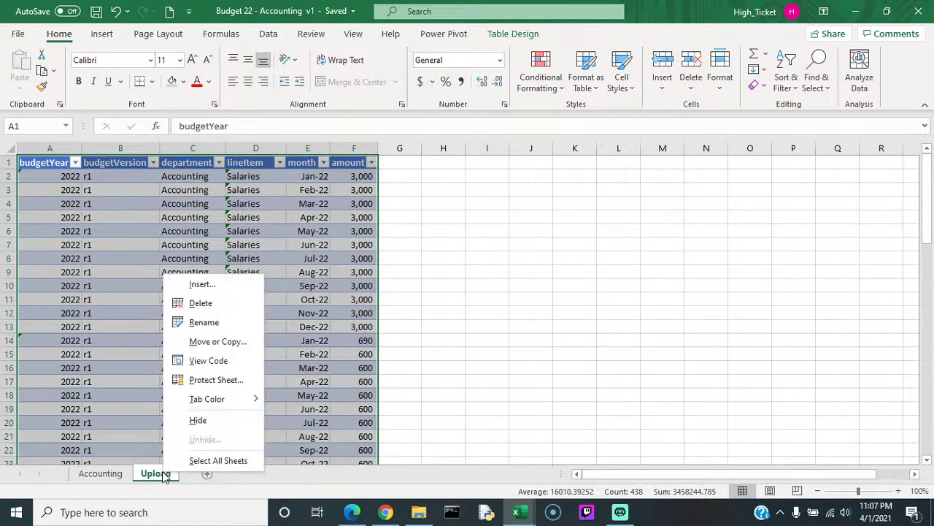
pyautogui.click(195, 421)
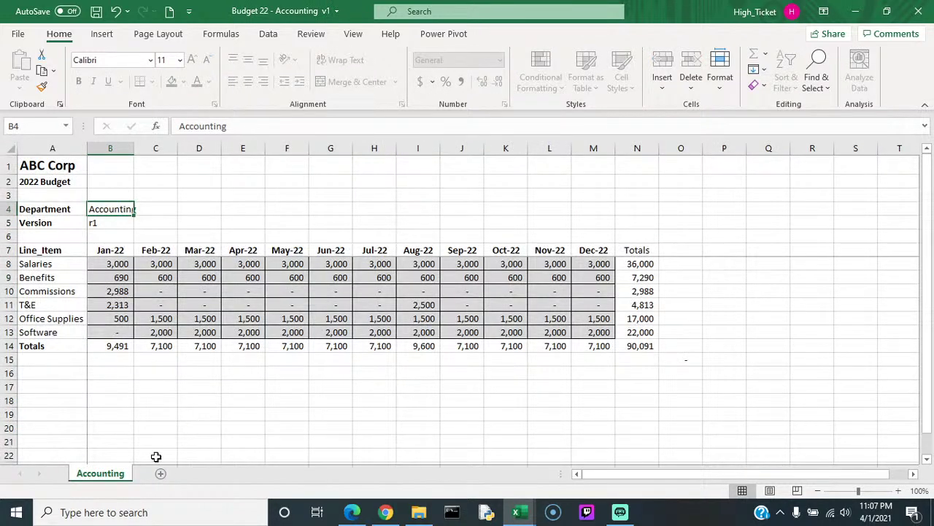
pyautogui.rightClick(124, 473)
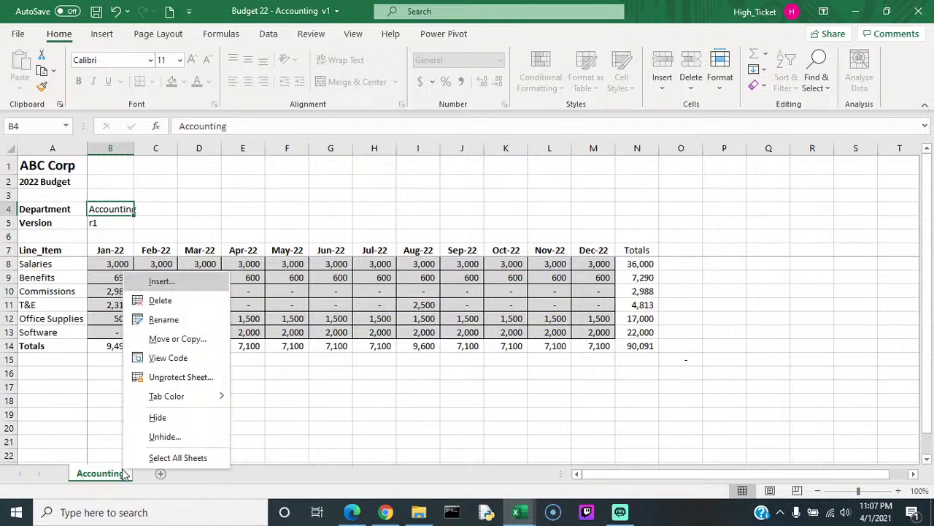
pyautogui.click(155, 436)
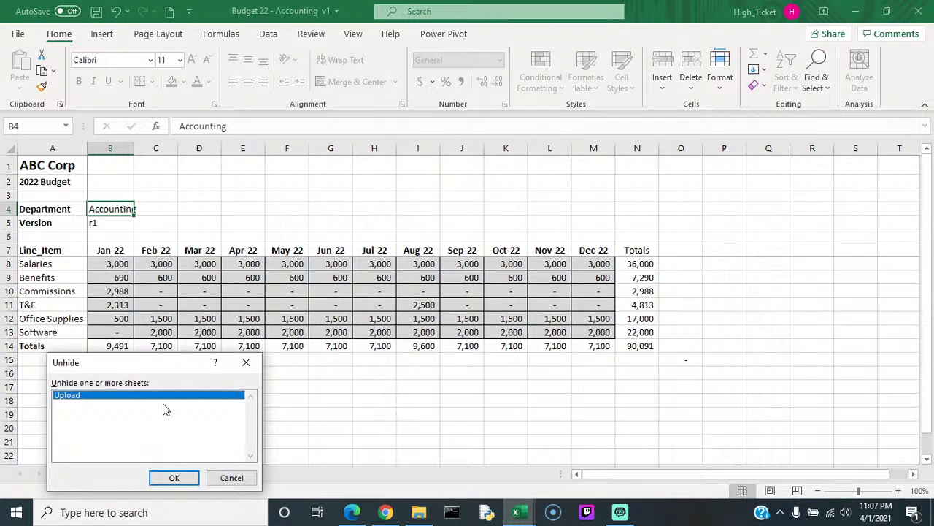
pyautogui.doubleClick(154, 395)
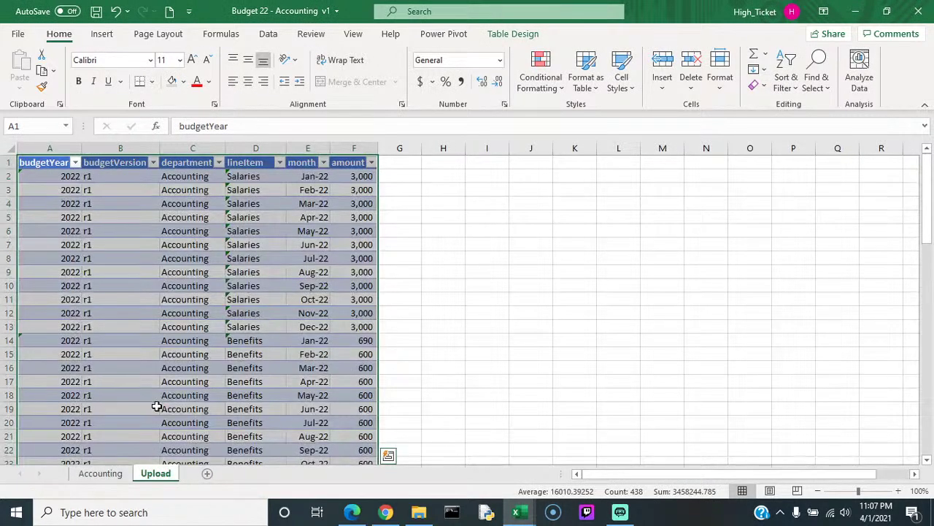
# Step: Save the Accounting workbook and open the recent workbook Budget 22 - Sales v1
pyautogui.click(101, 15)
pyautogui.click(18, 34)
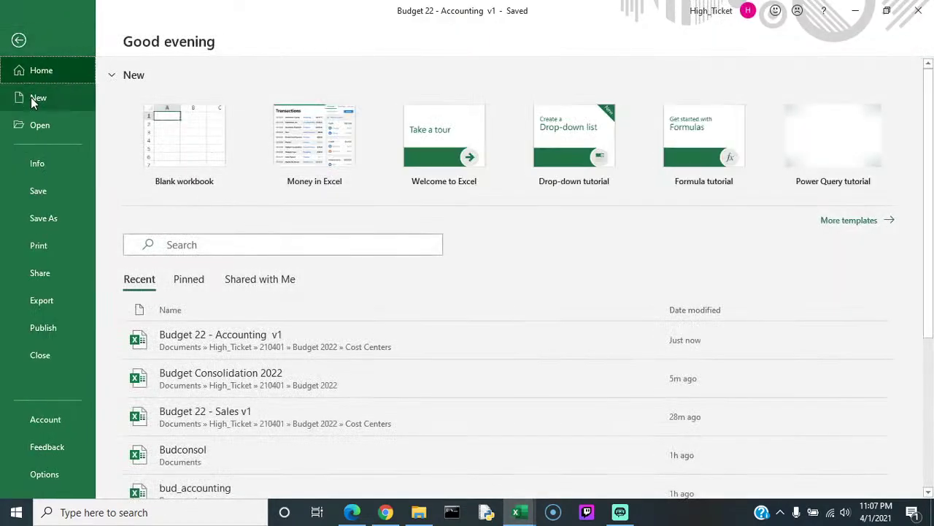
pyautogui.click(41, 122)
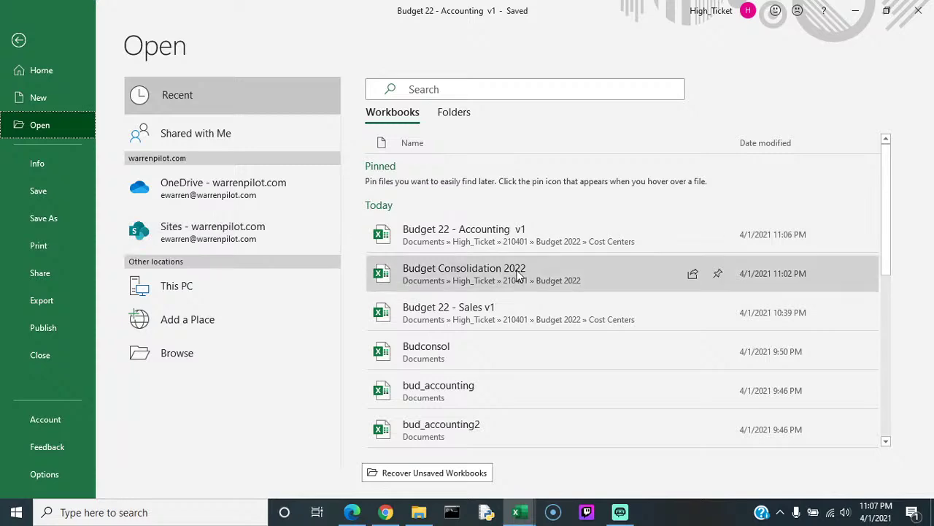
pyautogui.click(484, 316)
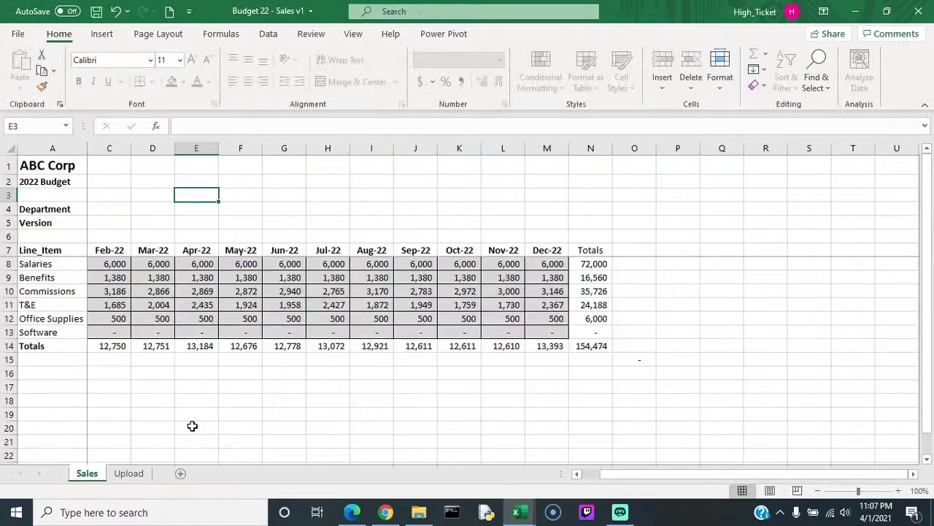
# Step: Convert the range A1:F73 on the Upload sheet of the Sales workbook into a table with headers
pyautogui.click(129, 474)
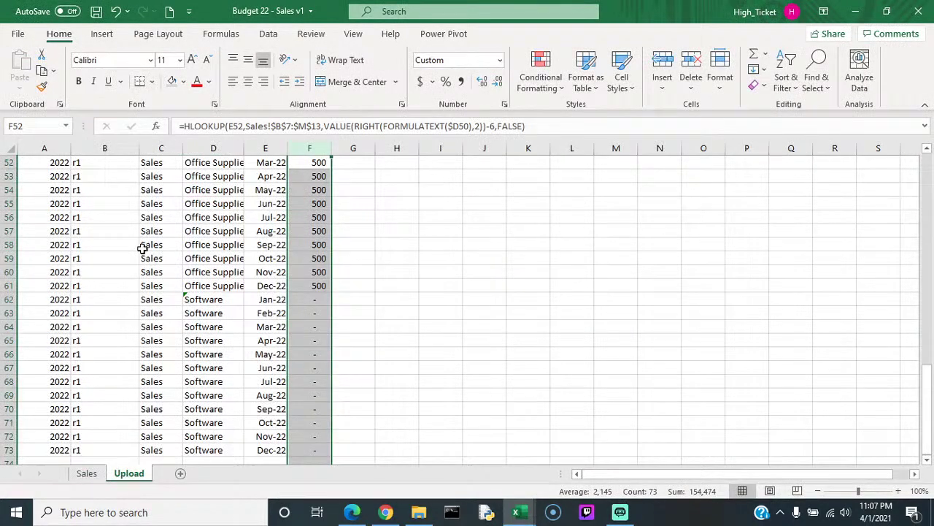
pyautogui.rightClick(148, 204)
pyautogui.click(102, 35)
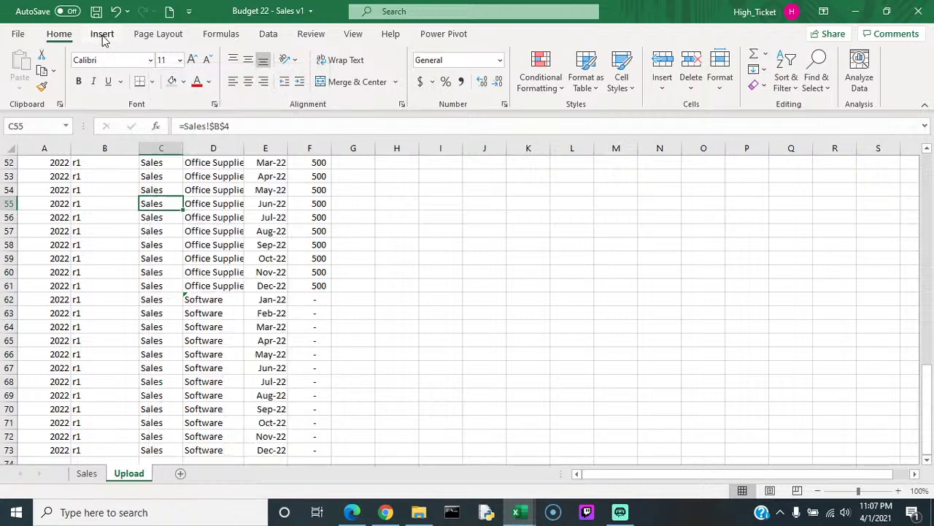
pyautogui.click(102, 35)
pyautogui.click(117, 67)
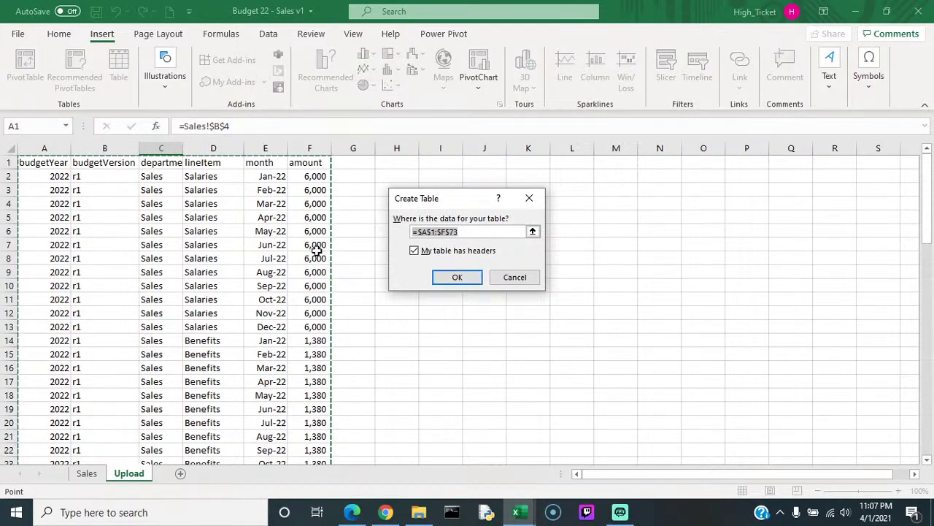
pyautogui.click(456, 278)
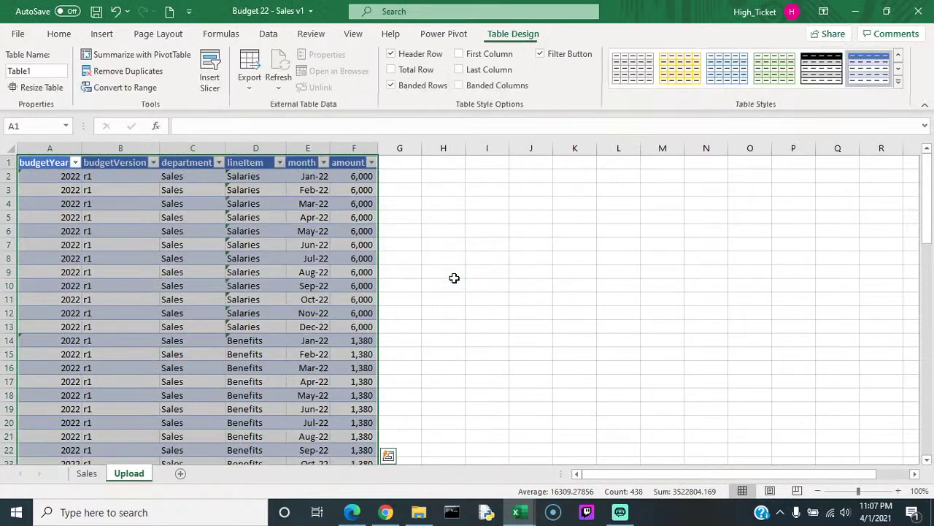
# Step: Return to the Sales sheet, then save and close the Budget 22 - Sales v1 workbook
pyautogui.click(89, 474)
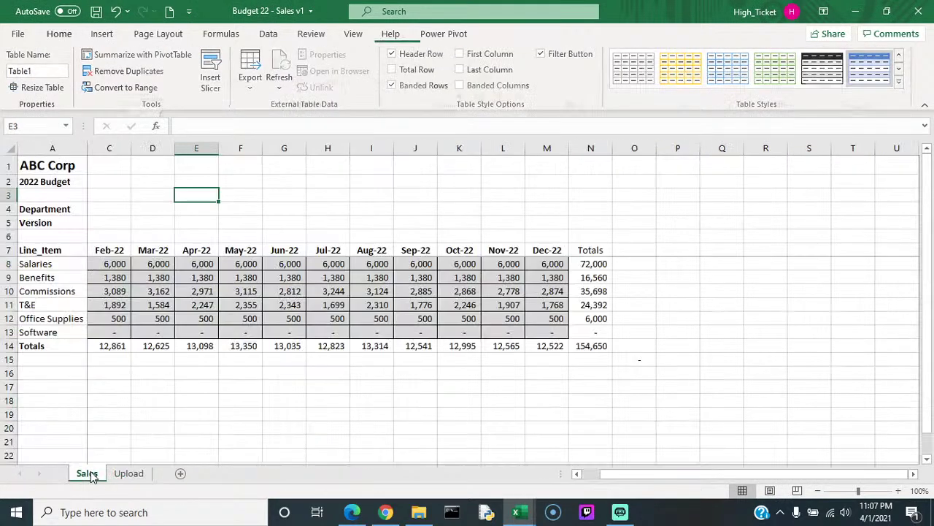
pyautogui.click(96, 13)
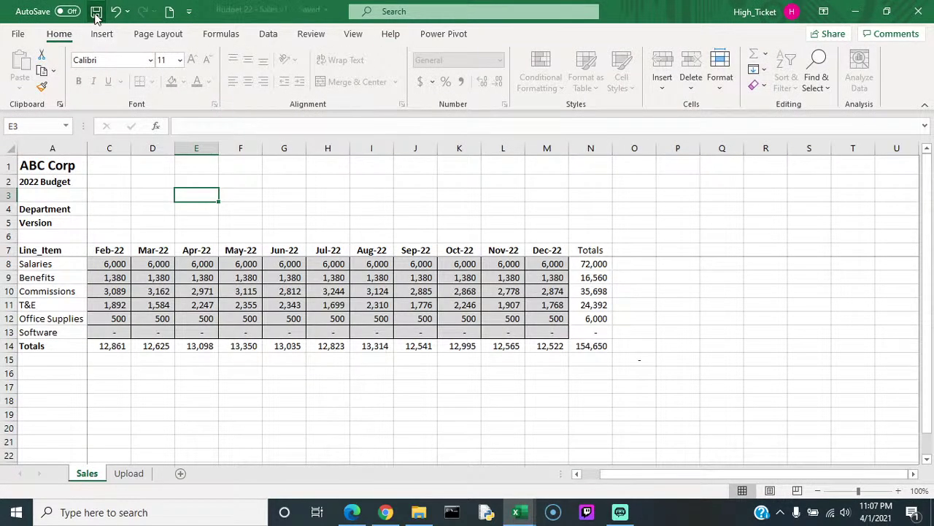
pyautogui.click(18, 34)
pyautogui.click(33, 355)
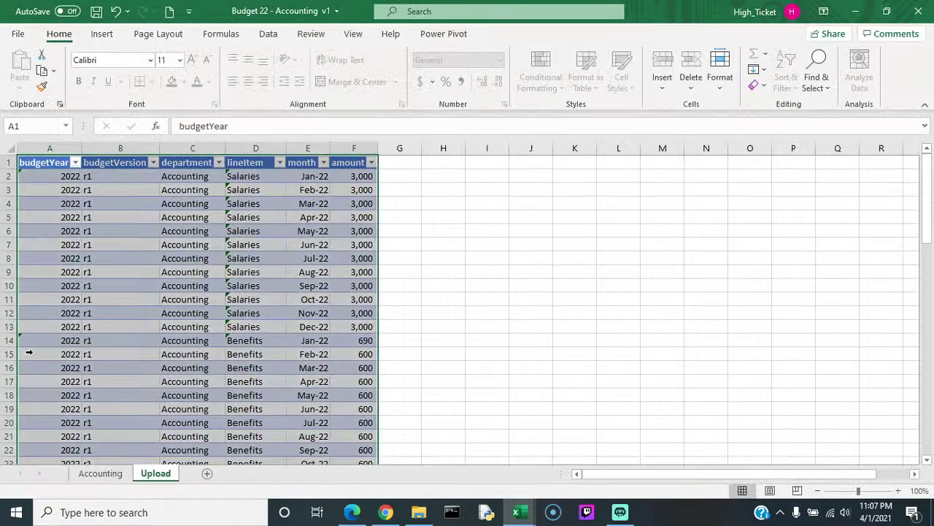
# Step: Close the Budget 22 - Accounting v1 workbook, saving its changes
pyautogui.click(18, 34)
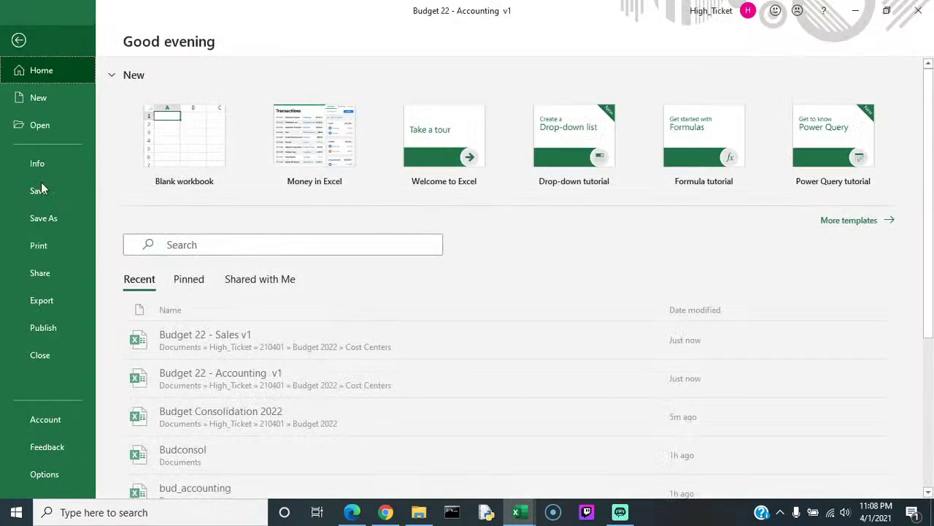
pyautogui.click(41, 351)
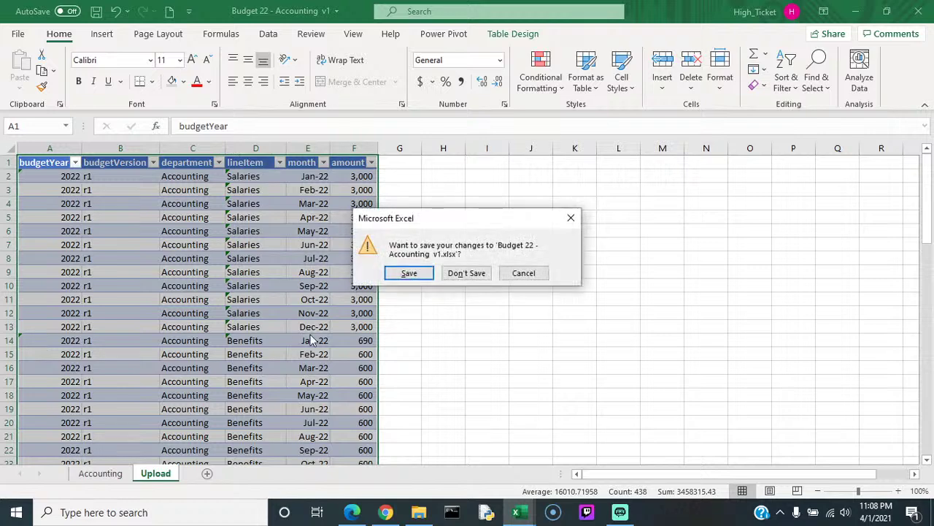
pyautogui.click(425, 274)
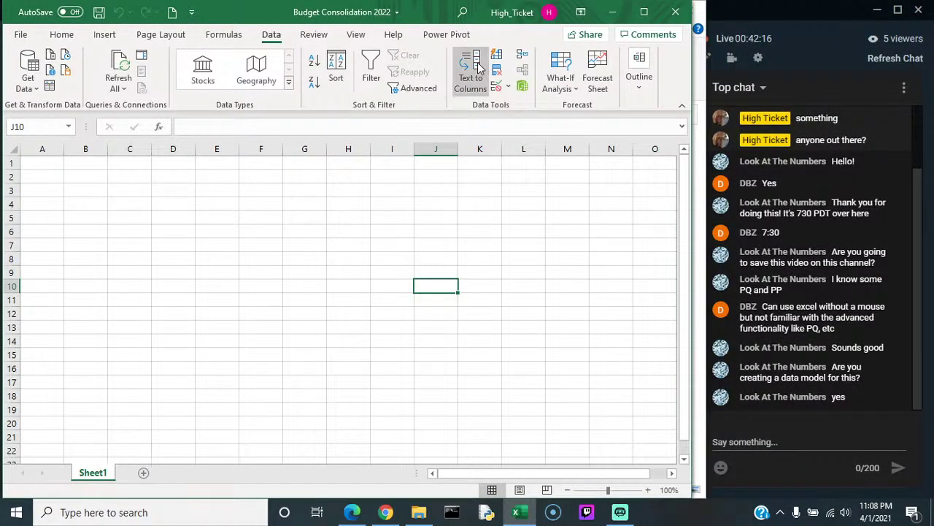
# Step: In Budget Consolidation 2022, get data from the Cost Centers folder and open its file list for transformation in Power Query
pyautogui.click(28, 82)
pyautogui.moveTo(57, 119)
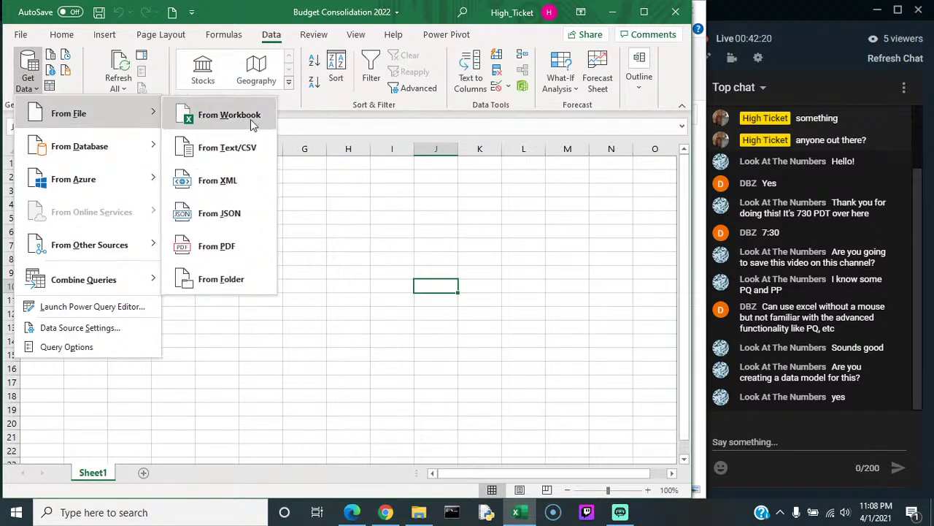
pyautogui.click(221, 279)
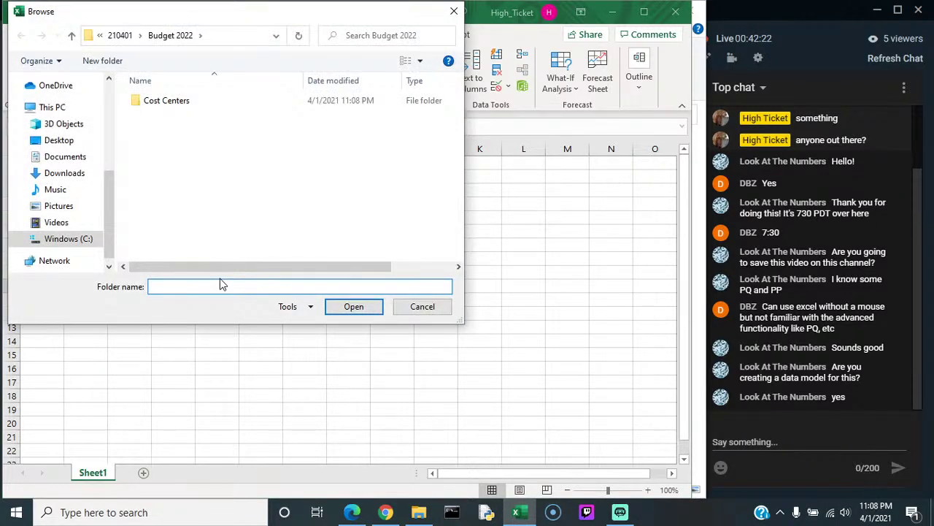
pyautogui.doubleClick(169, 101)
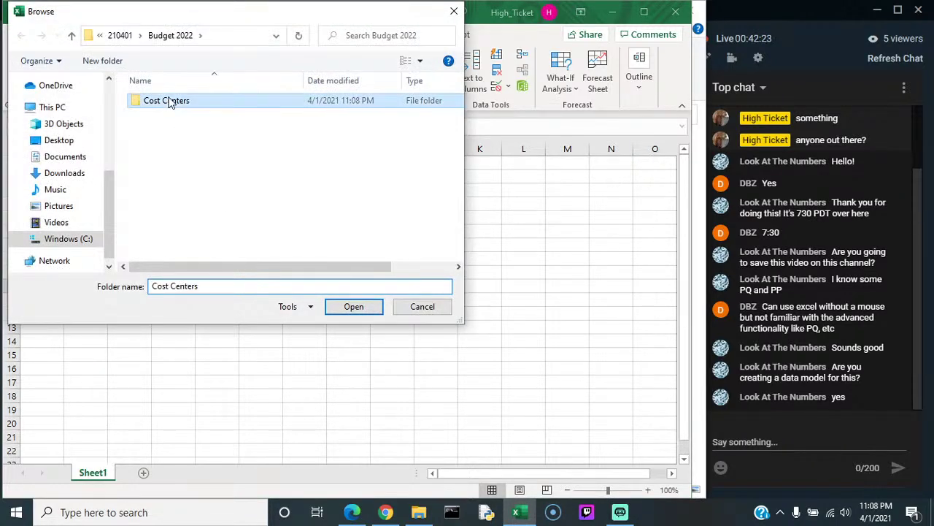
pyautogui.click(360, 307)
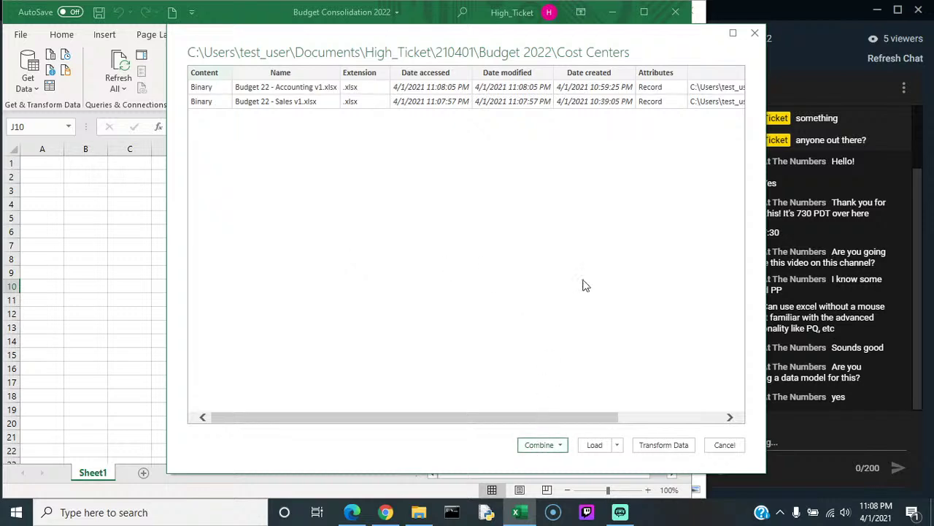
pyautogui.click(664, 445)
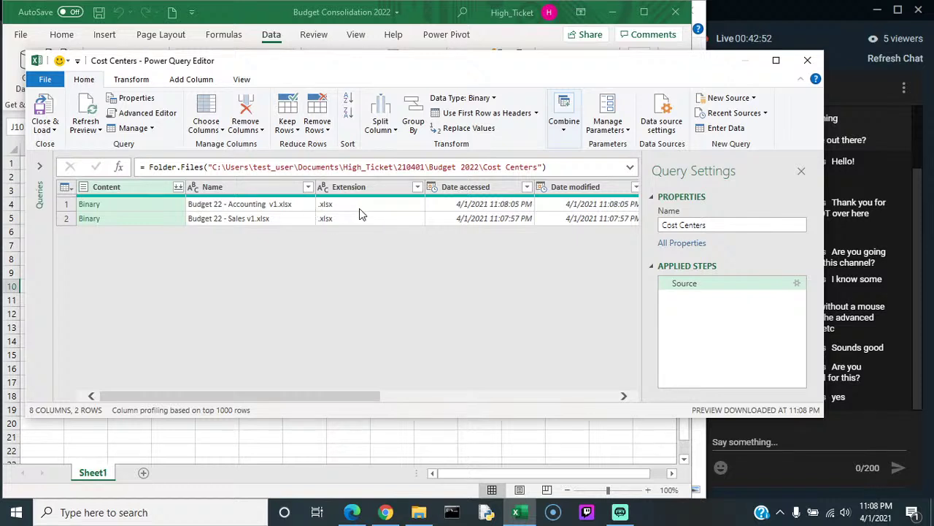
# Step: Check which file types the Extension column's filter offers, without applying a filter
pyautogui.click(416, 187)
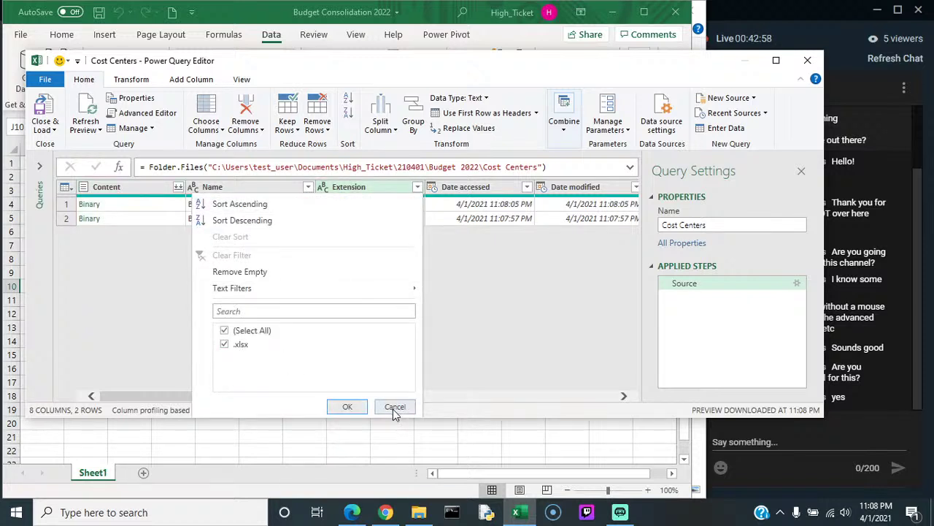
pyautogui.click(394, 409)
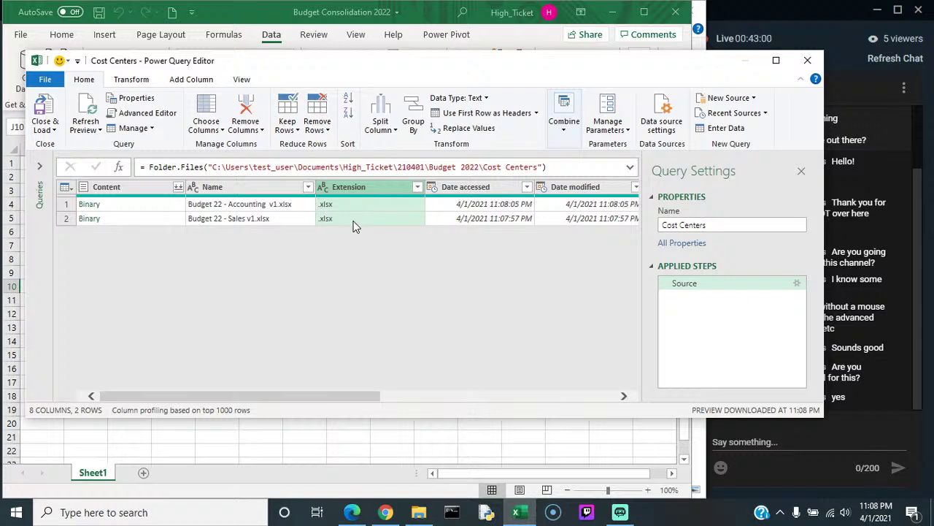
# Step: Check which file names the Name column's filter offers, without applying a filter
pyautogui.click(308, 189)
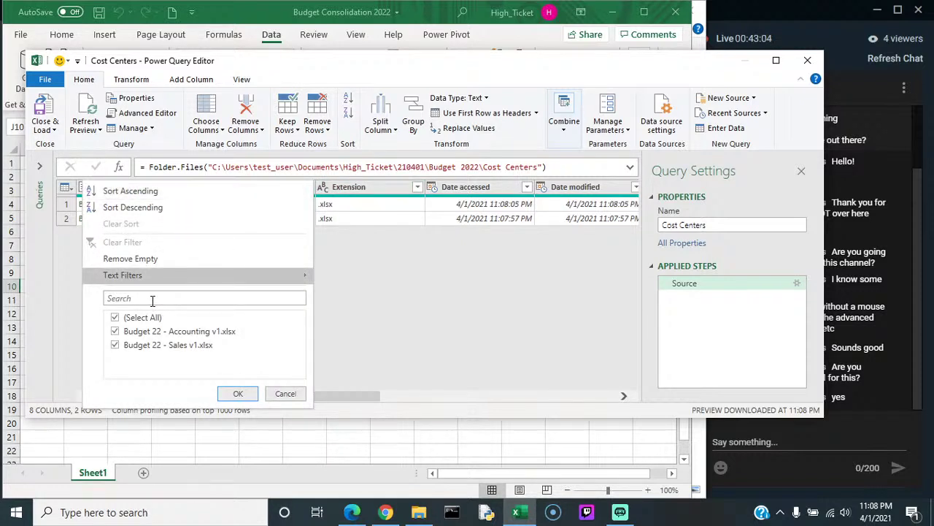
pyautogui.click(282, 394)
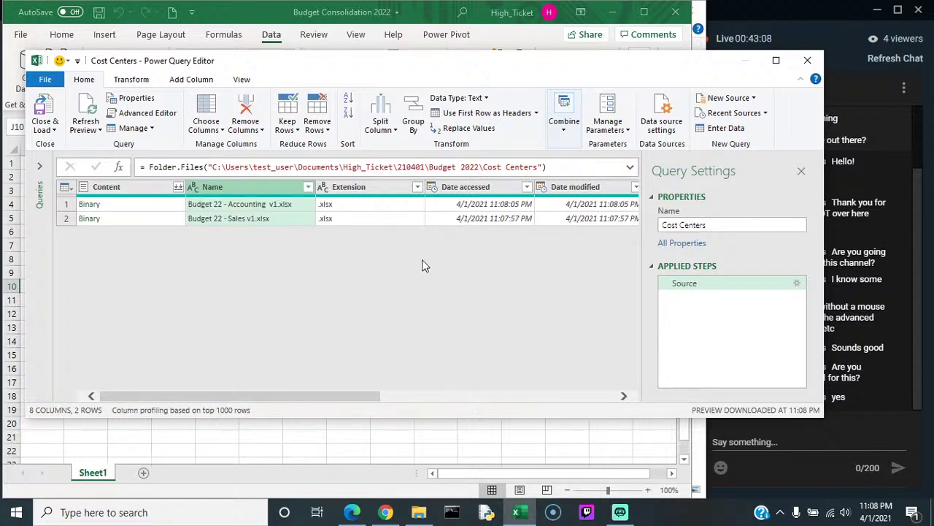
# Step: Combine the binary files in the Content column, extracting Table1 from each with the first file as the sample
pyautogui.click(178, 188)
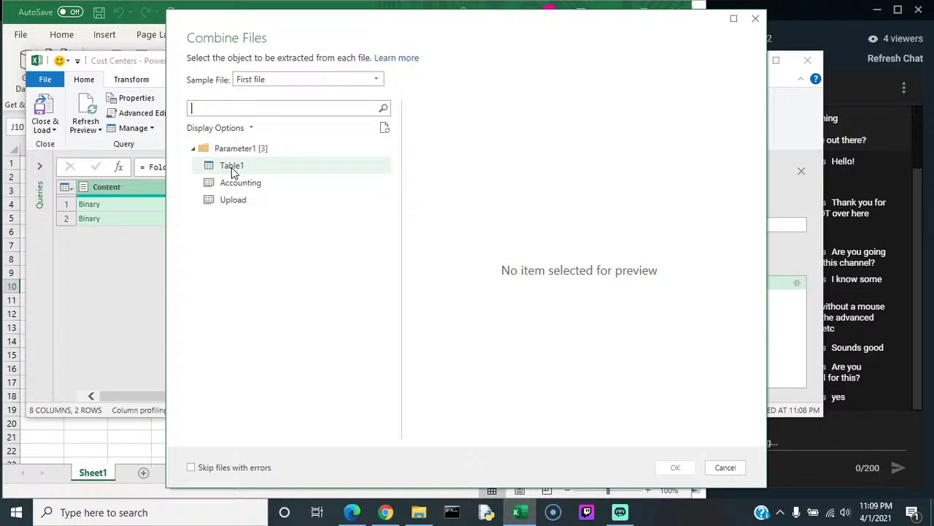
pyautogui.click(232, 166)
pyautogui.press('Escape')
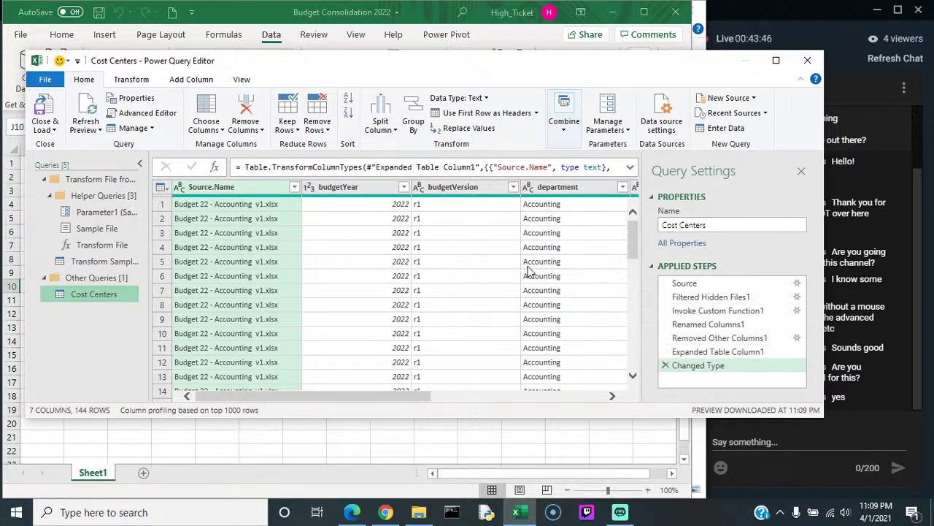
# Step: Review the combined Accounting and Sales rows through the amount column, and load the Cost Centers query into the workbook
pyautogui.moveTo(354, 401); pyautogui.dragTo(594, 414)
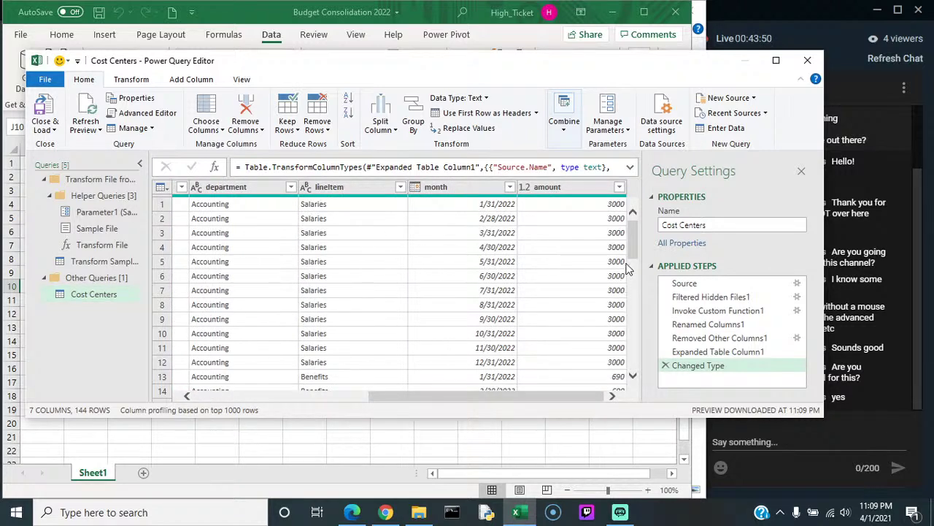
pyautogui.moveTo(632, 252); pyautogui.dragTo(640, 405)
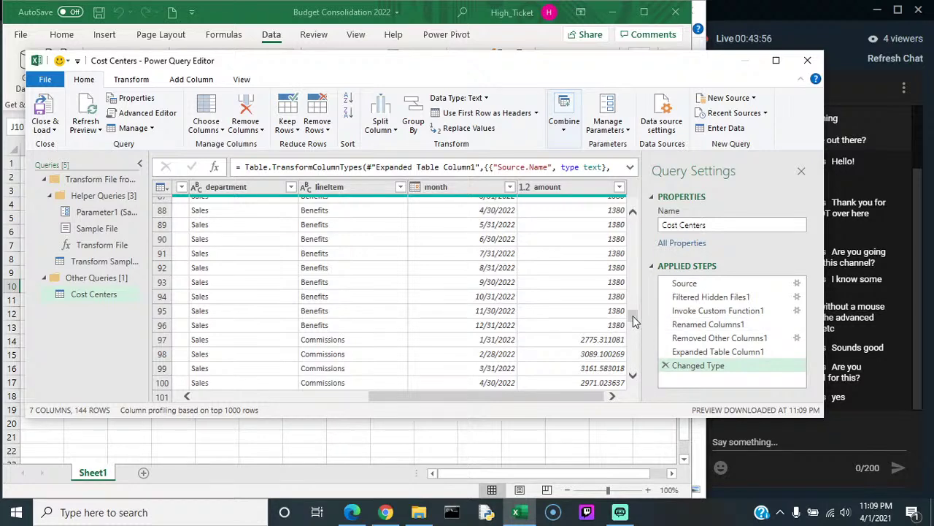
pyautogui.moveTo(634, 317); pyautogui.dragTo(626, 402)
pyautogui.moveTo(632, 360); pyautogui.dragTo(625, 183)
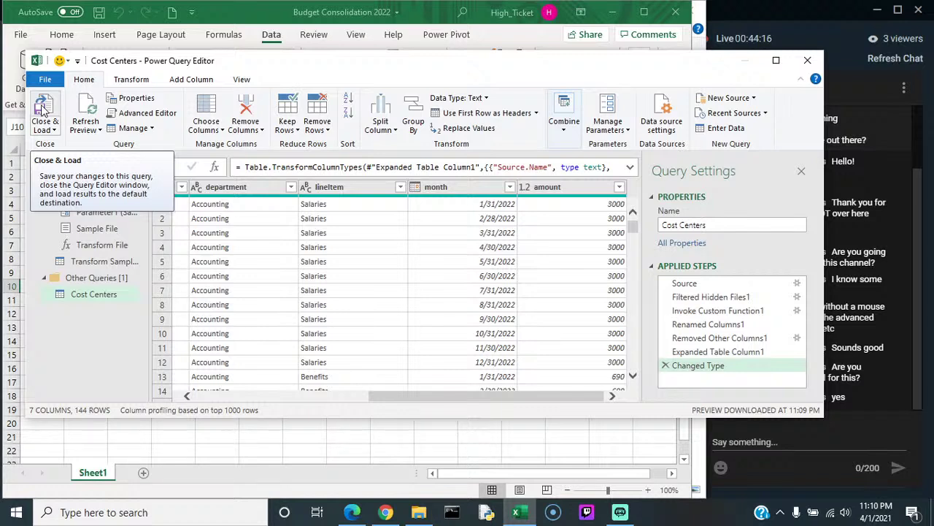
pyautogui.click(42, 108)
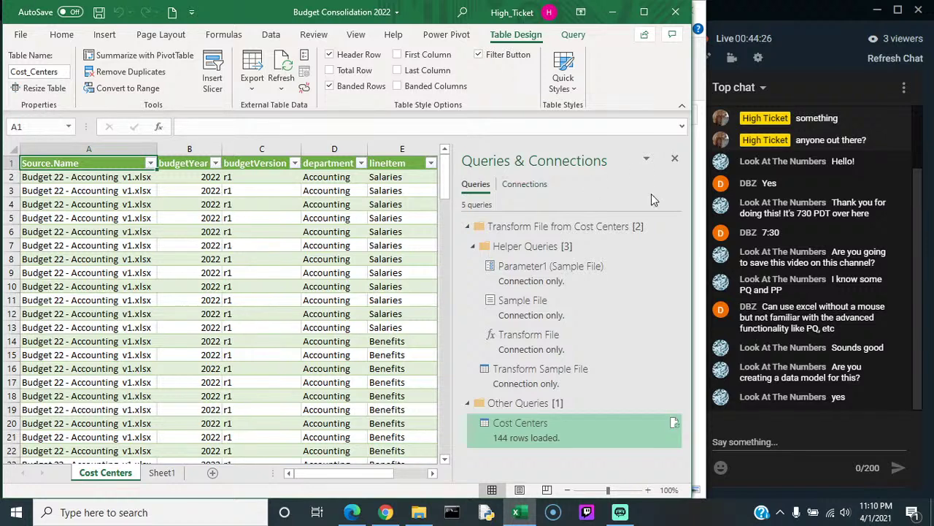
# Step: Create a PivotTable from the Cost_Centers table on a new worksheet
pyautogui.click(131, 57)
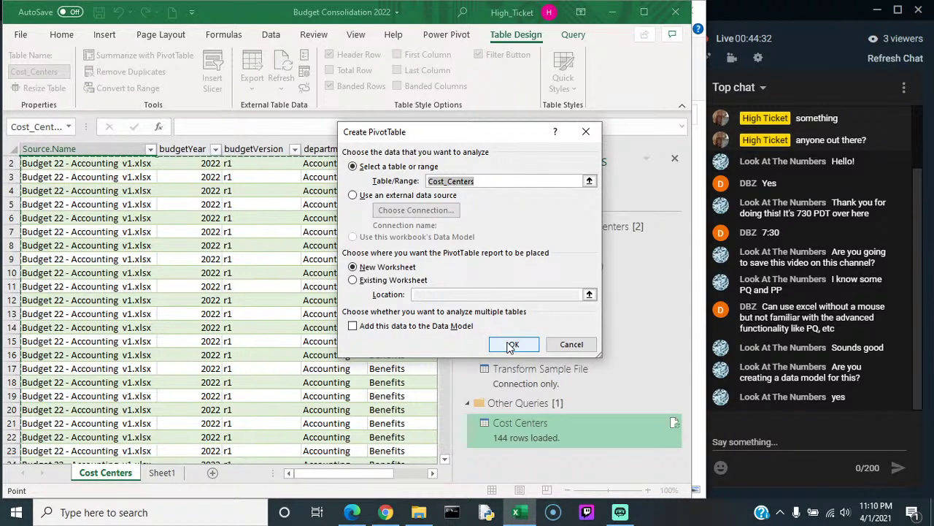
pyautogui.click(512, 345)
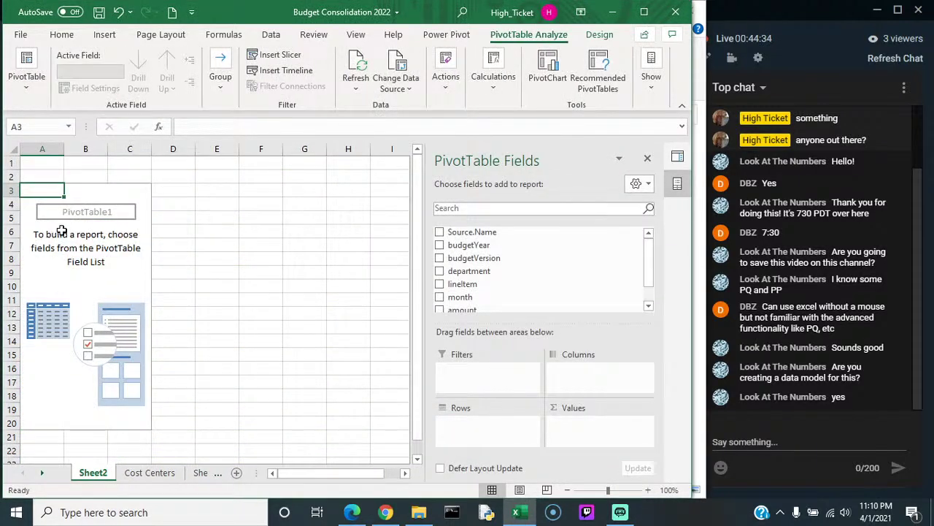
pyautogui.click(62, 231)
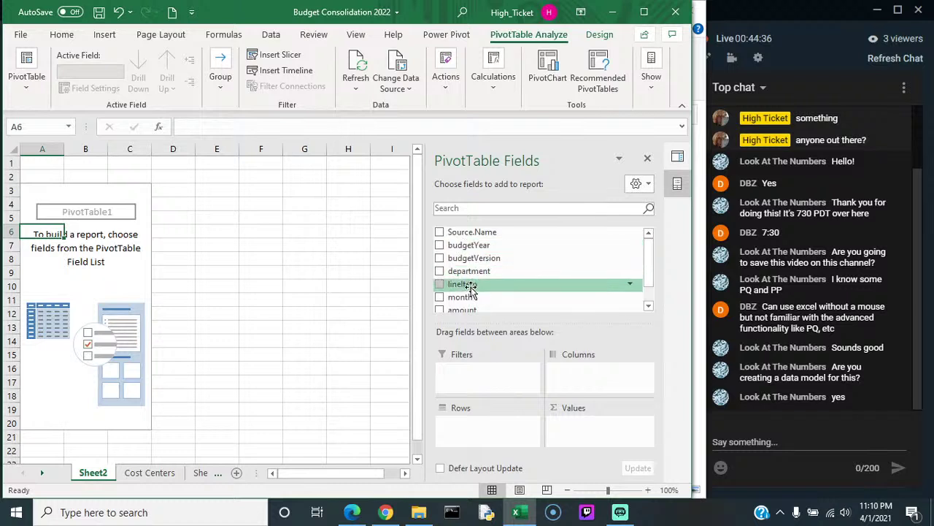
# Step: Lay out the PivotTable with lineItem as rows, month as columns and the sum of amount as values, and maximize the workbook window
pyautogui.moveTo(462, 285); pyautogui.dragTo(488, 421)
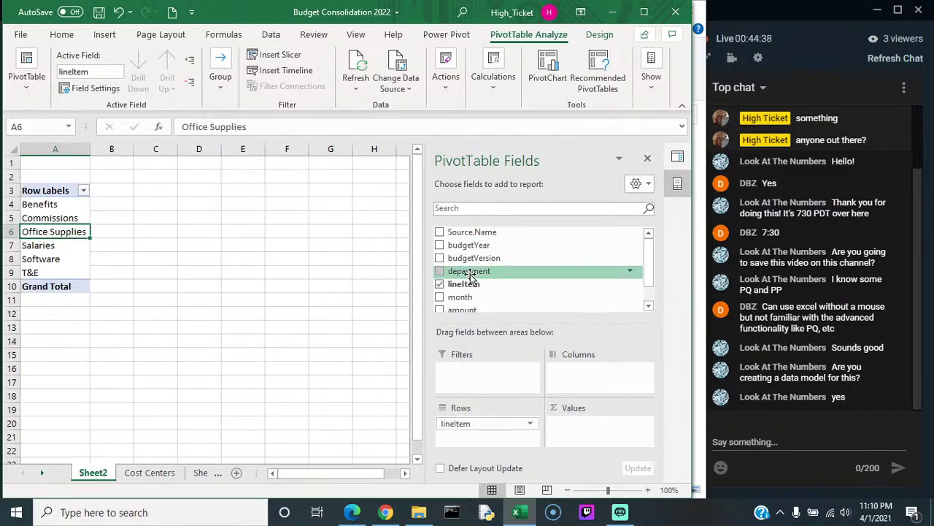
pyautogui.moveTo(462, 305); pyautogui.dragTo(617, 383)
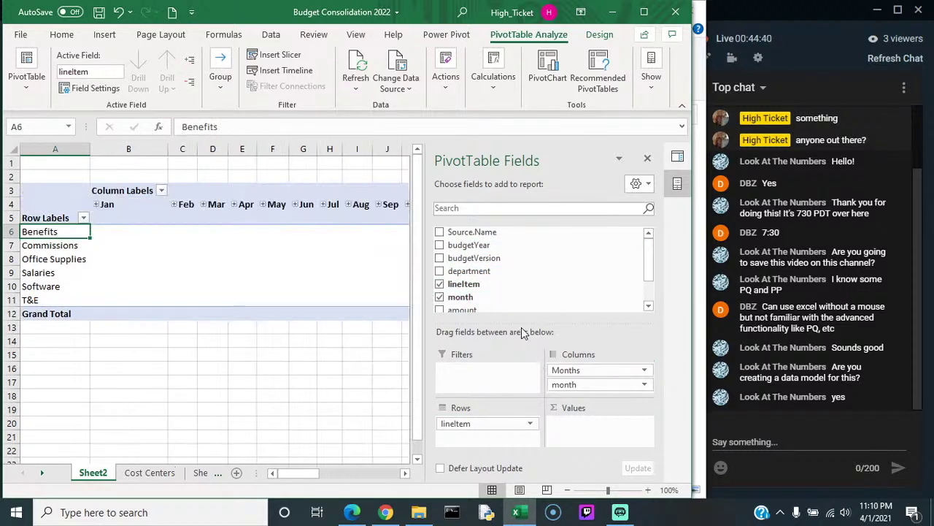
pyautogui.moveTo(470, 310); pyautogui.dragTo(642, 431)
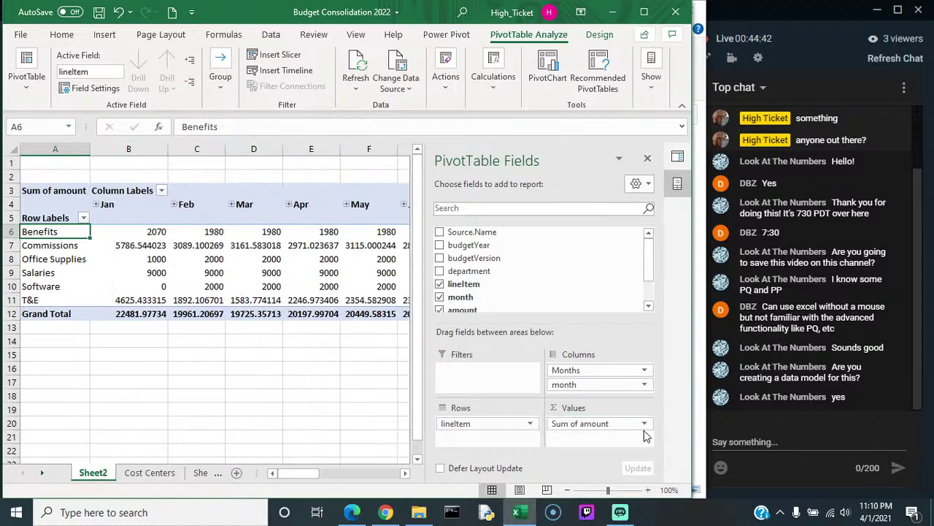
pyautogui.click(644, 13)
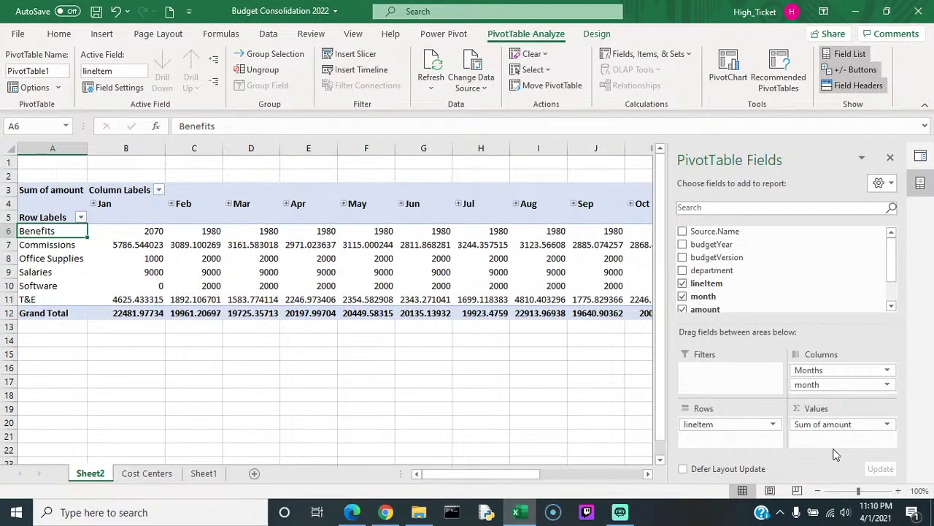
# Step: Format the Sum of amount values as Accounting with the $ symbol and 0 decimal places
pyautogui.click(818, 429)
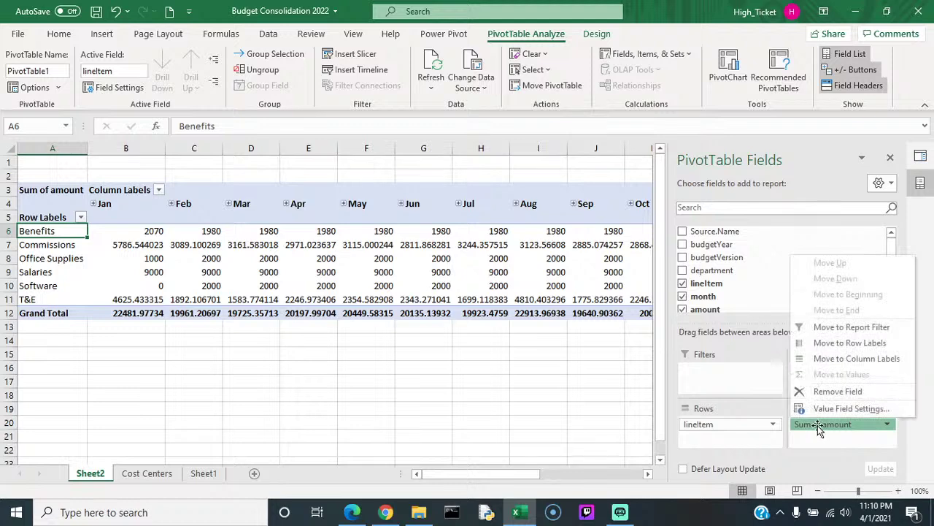
pyautogui.click(823, 406)
pyautogui.click(365, 333)
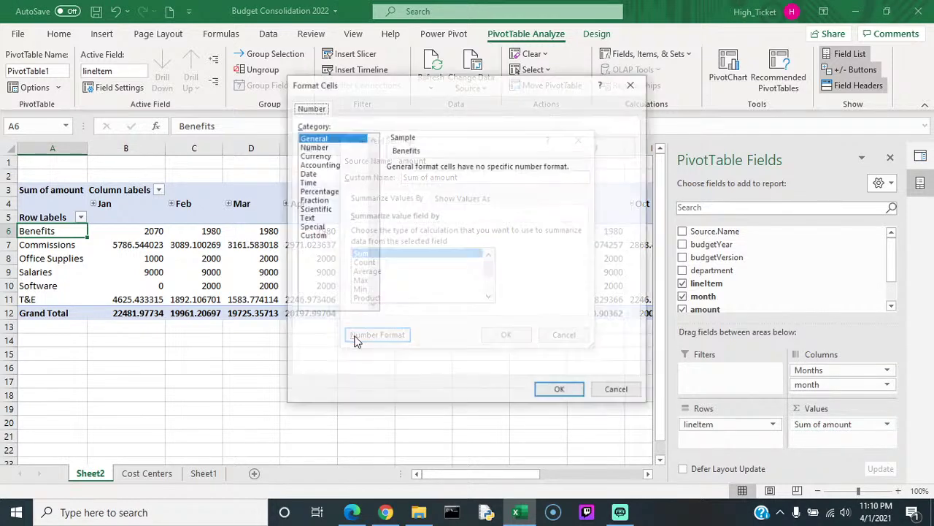
pyautogui.click(321, 164)
pyautogui.click(631, 184)
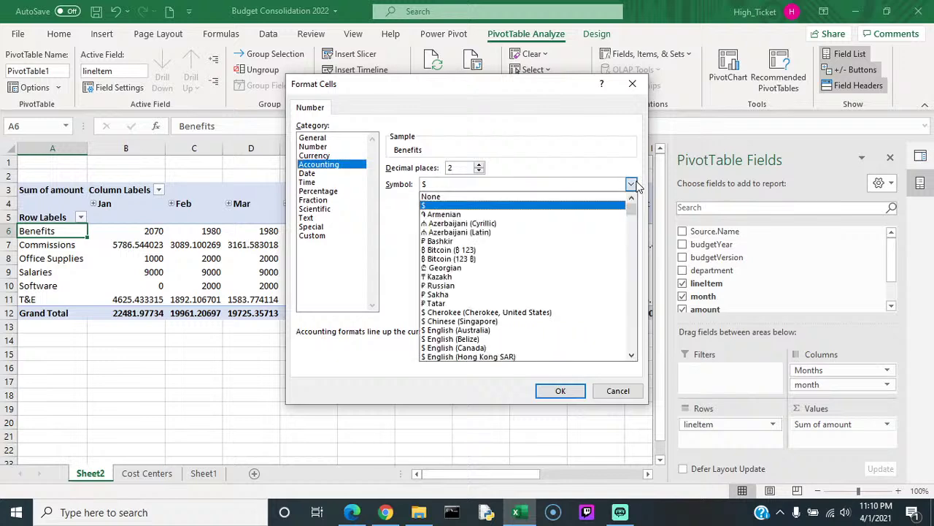
pyautogui.click(554, 204)
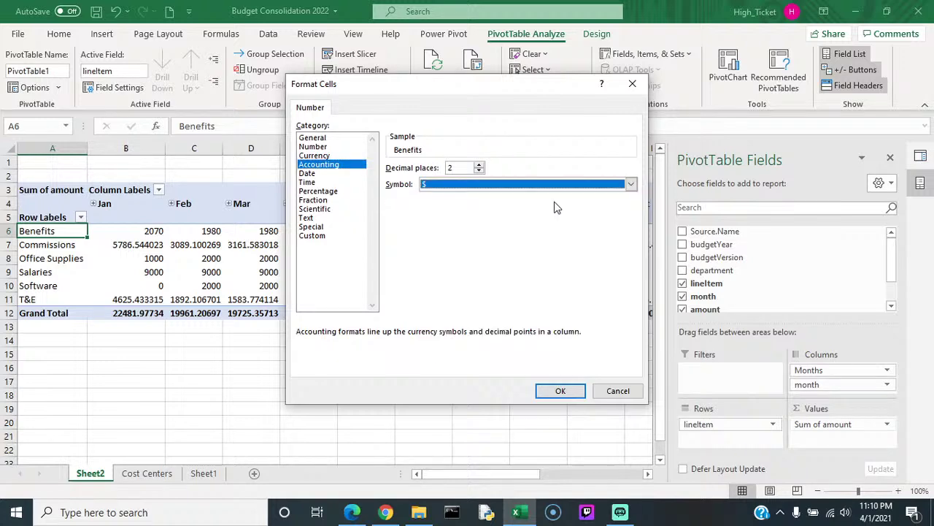
pyautogui.click(479, 171)
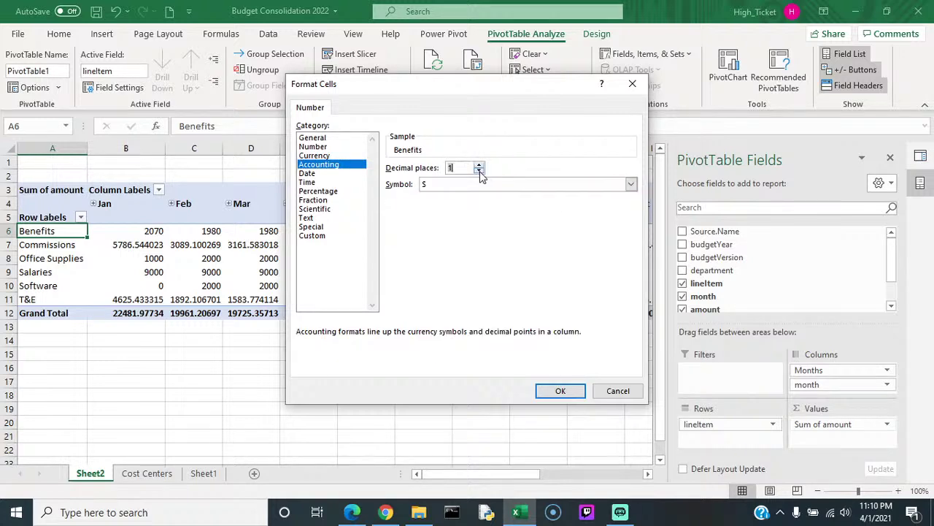
pyautogui.click(558, 391)
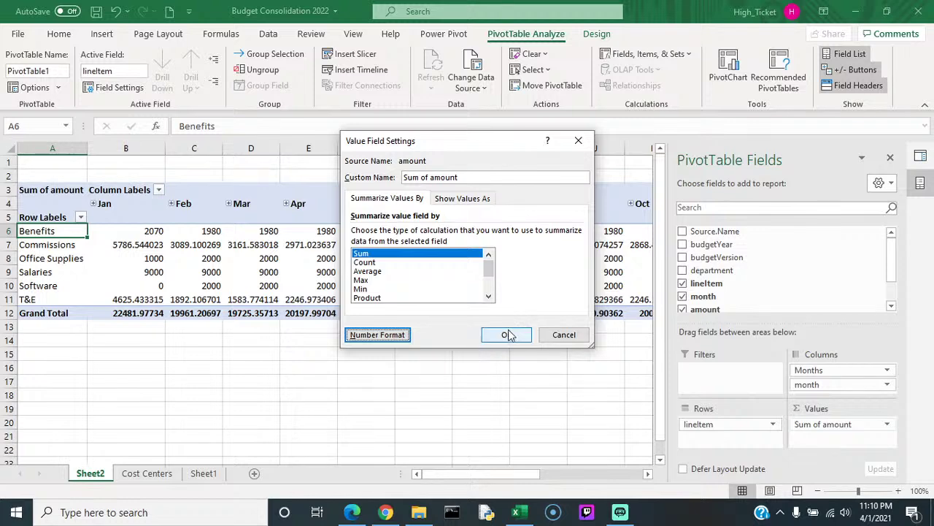
pyautogui.click(507, 334)
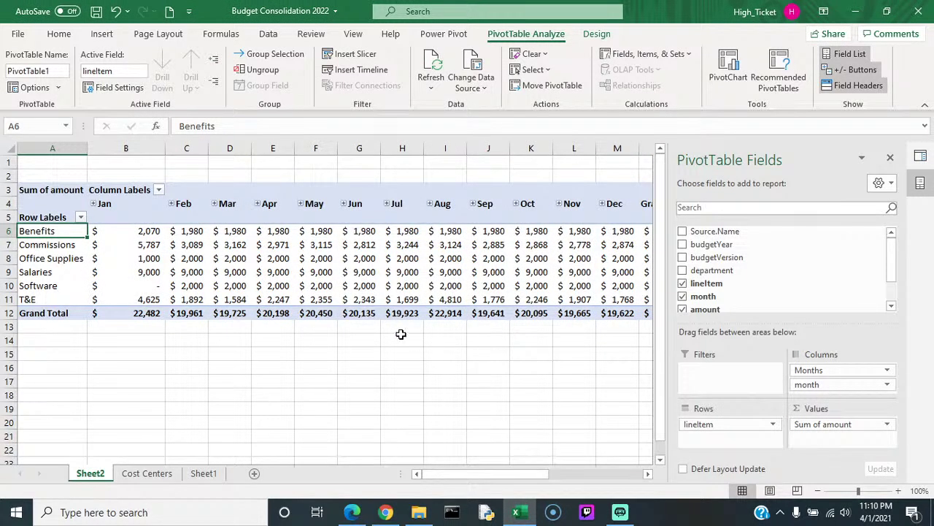
# Step: Change the currency symbol of the Sum of amount number format to None
pyautogui.click(826, 423)
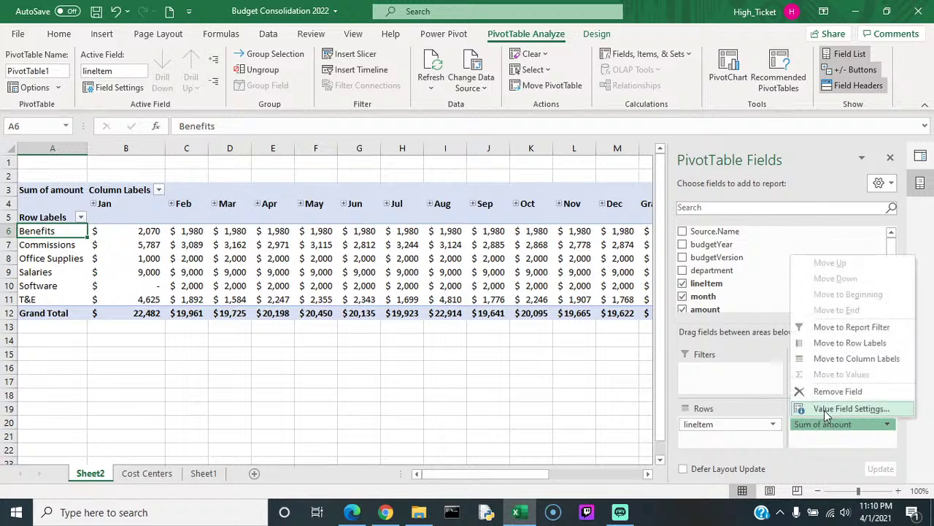
pyautogui.click(826, 409)
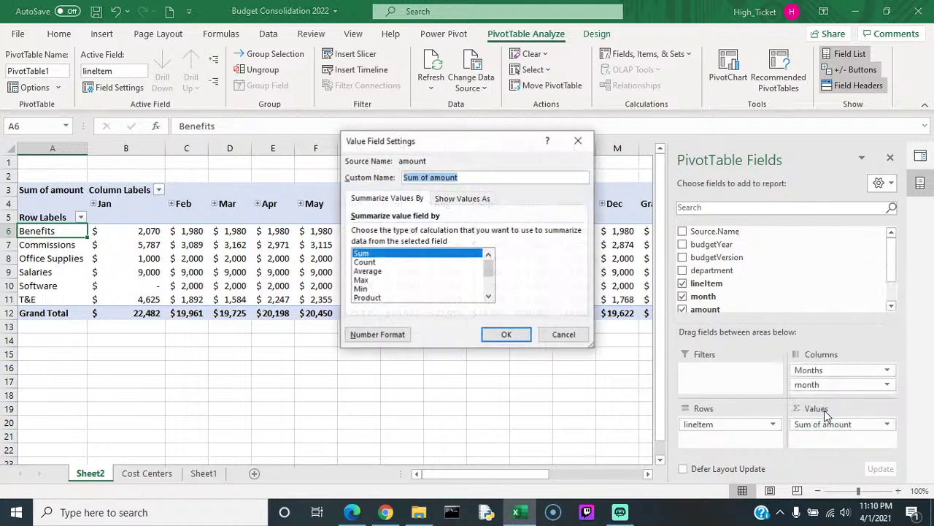
pyautogui.click(379, 335)
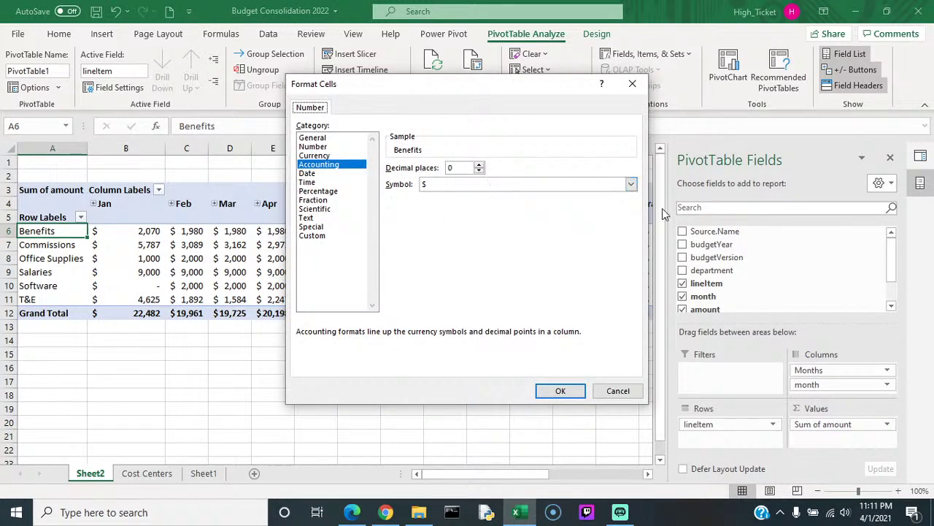
pyautogui.click(630, 184)
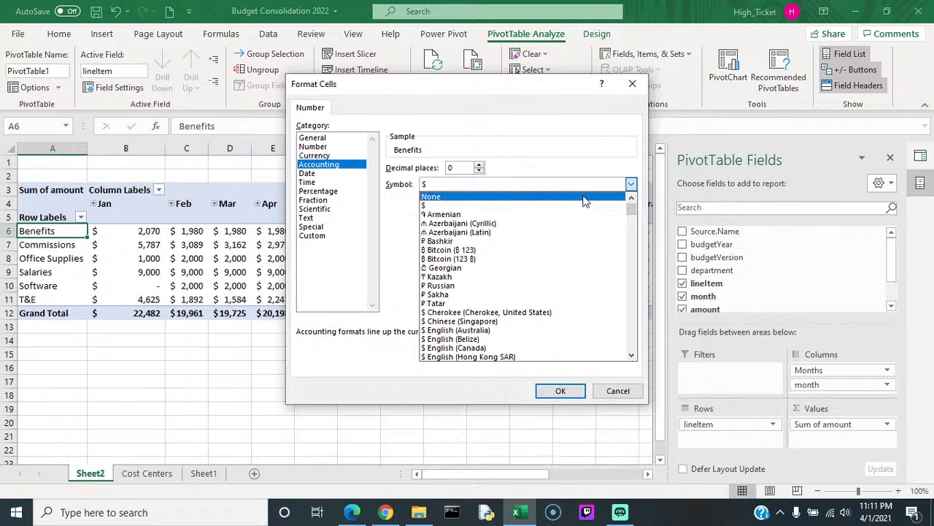
pyautogui.click(584, 197)
pyautogui.click(559, 391)
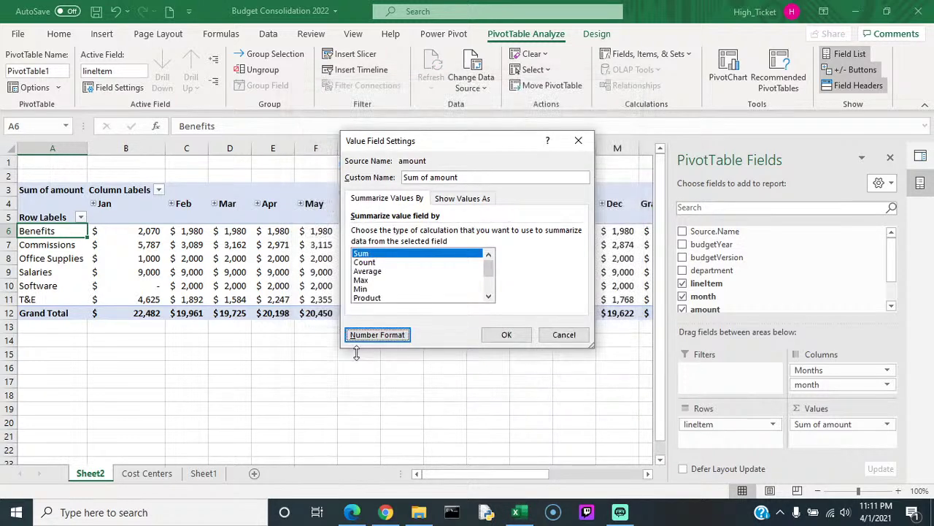
pyautogui.click(507, 334)
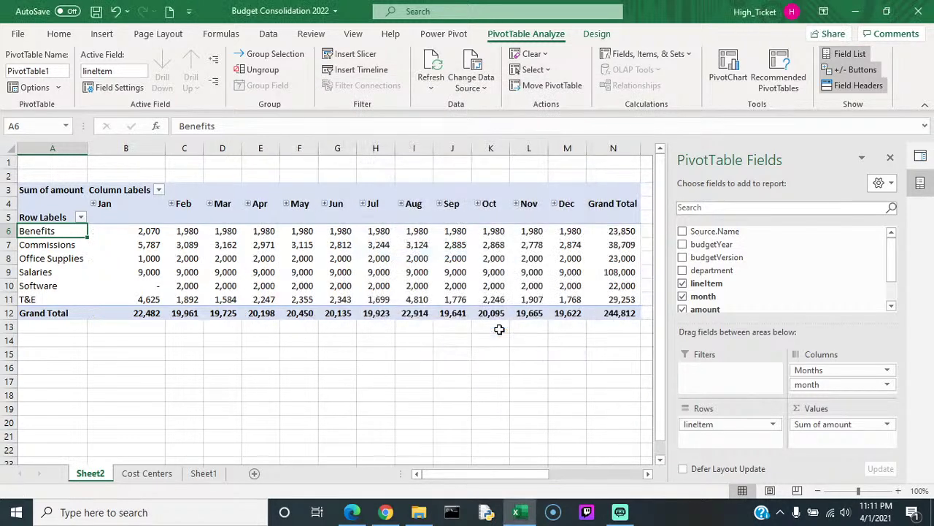
pyautogui.click(68, 171)
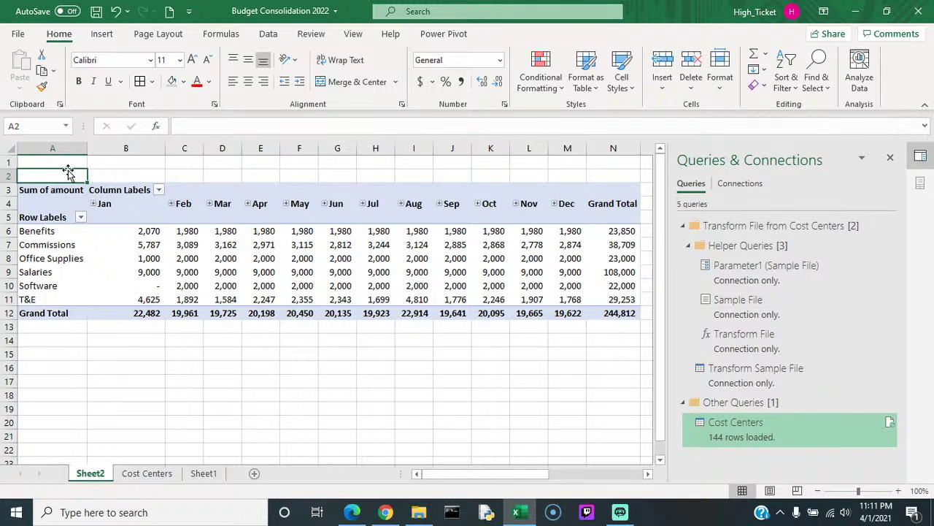
pyautogui.write('fjslf')
pyautogui.press('BackSpace')
pyautogui.press('BackSpace')
pyautogui.press('BackSpace')
pyautogui.press('BackSpace')
pyautogui.press('BackSpace')
pyautogui.press('BackSpace')
pyautogui.press('BackSpace')
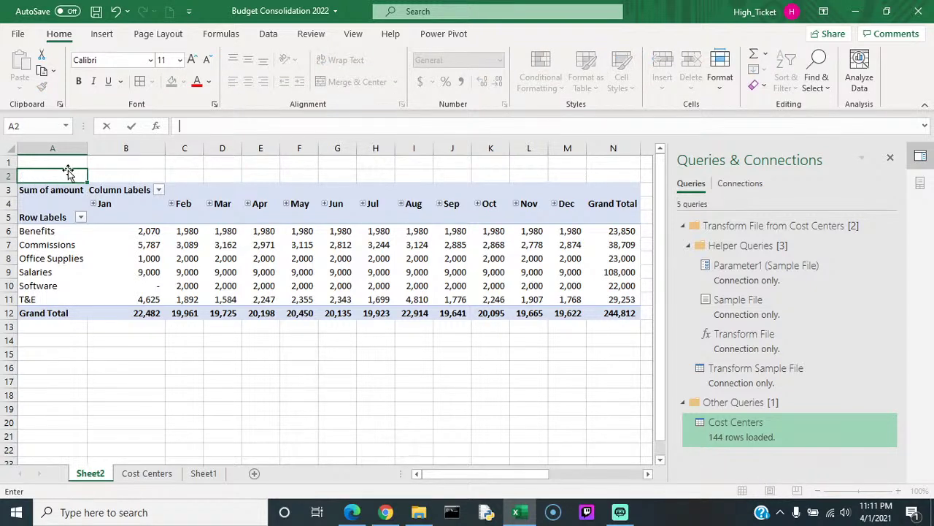
pyautogui.press('BackSpace')
pyautogui.press('BackSpace')
pyautogui.press('BackSpace')
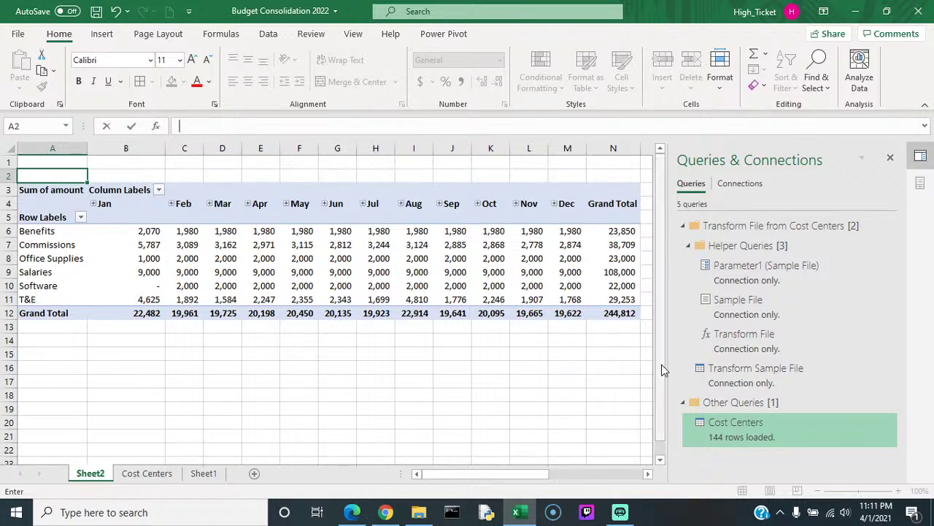
# Step: Add department as a report filter to the PivotTable and filter the report to Sales
pyautogui.click(592, 284)
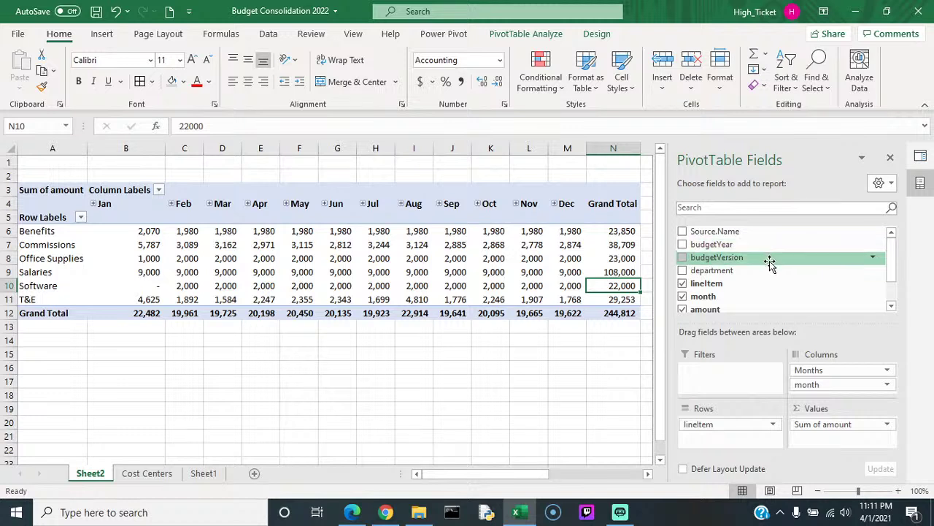
pyautogui.moveTo(764, 271); pyautogui.dragTo(757, 374)
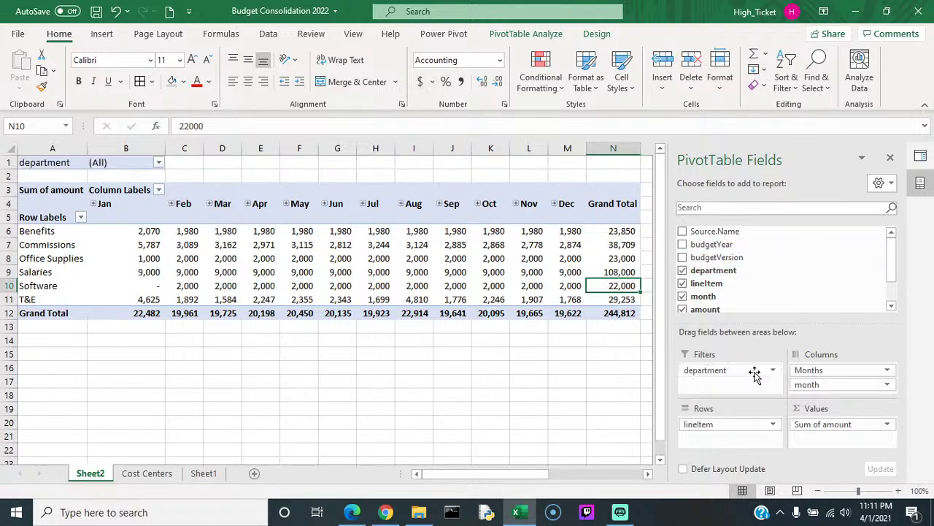
pyautogui.click(158, 164)
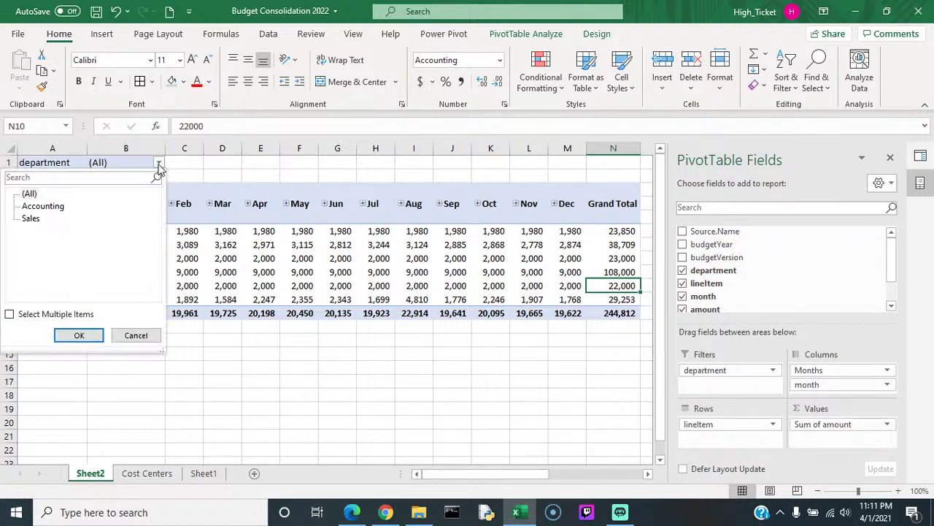
pyautogui.click(31, 218)
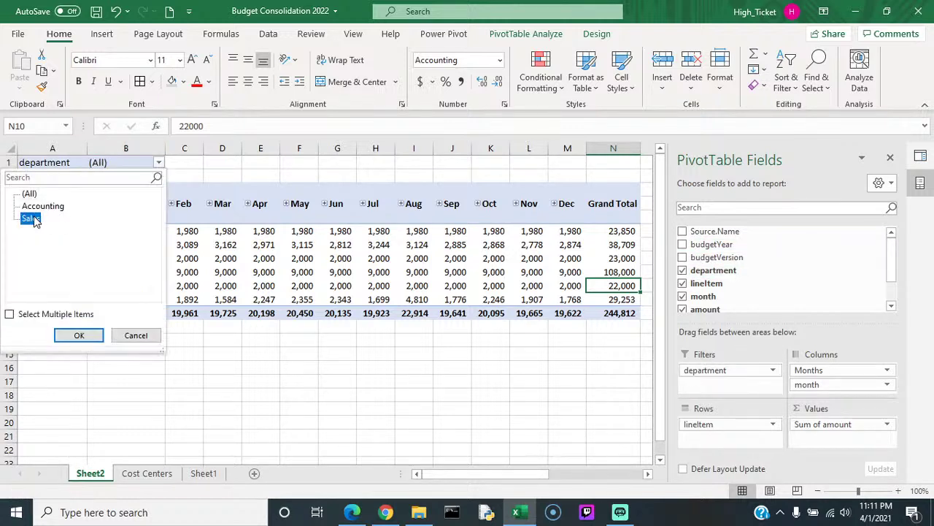
pyautogui.click(73, 335)
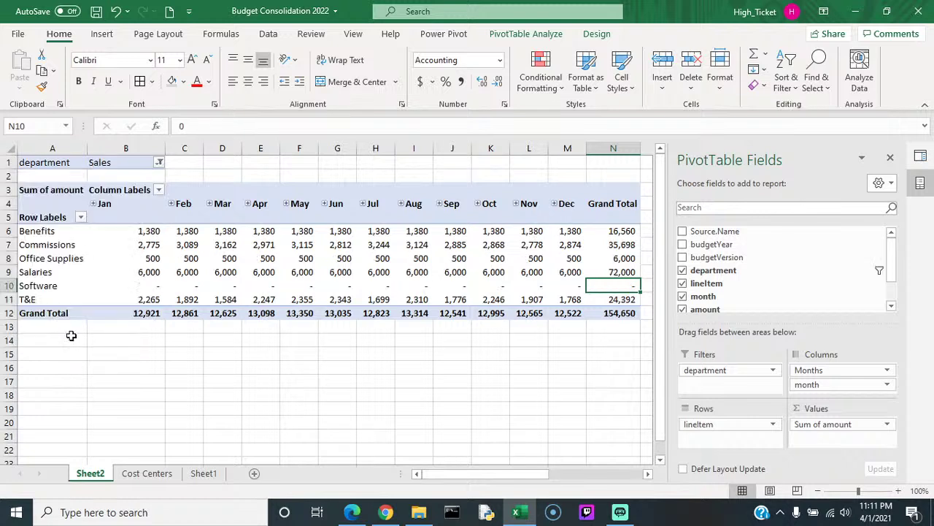
pyautogui.click(618, 312)
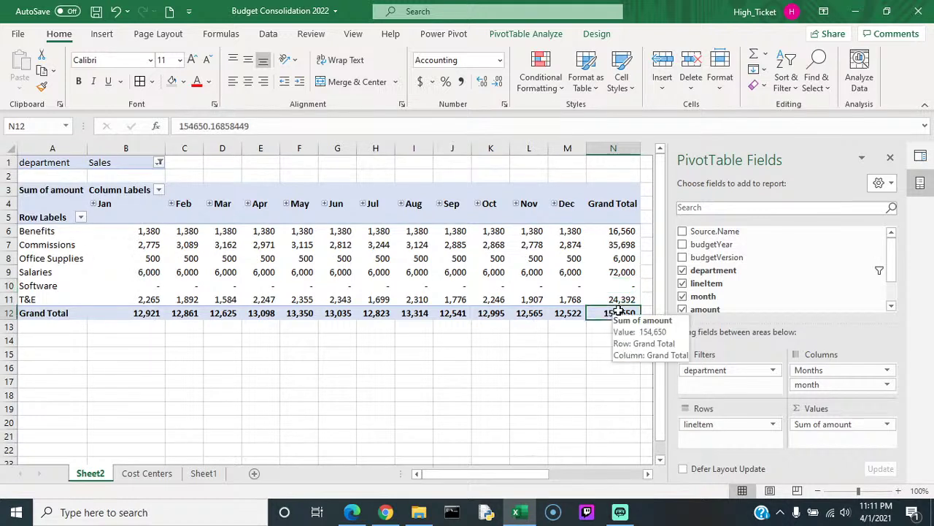
# Step: Switch the PivotTable's department filter to Accounting and examine its amounts by line item
pyautogui.click(159, 162)
pyautogui.click(49, 208)
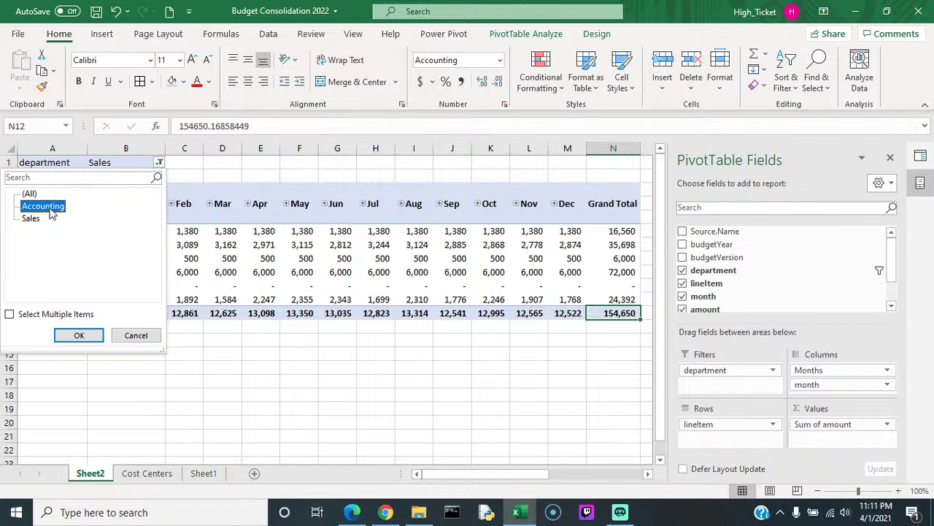
pyautogui.click(75, 334)
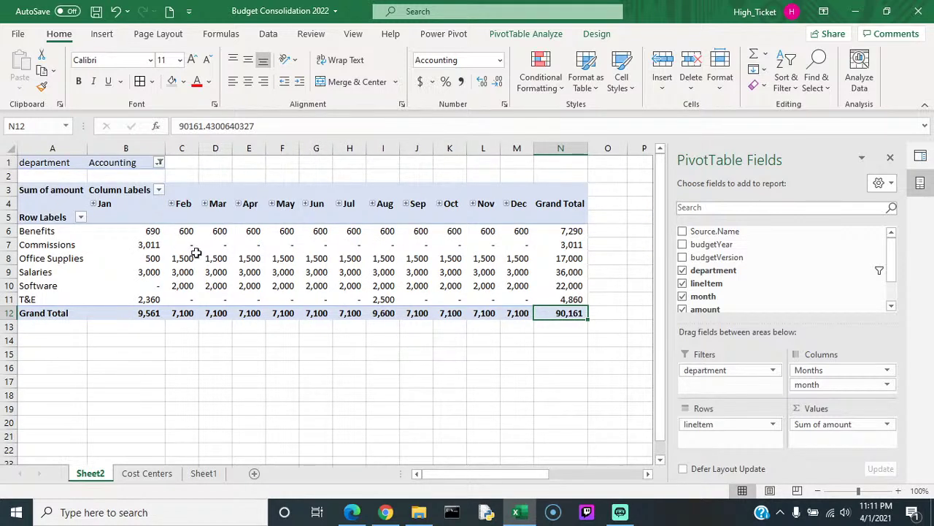
pyautogui.moveTo(196, 253)
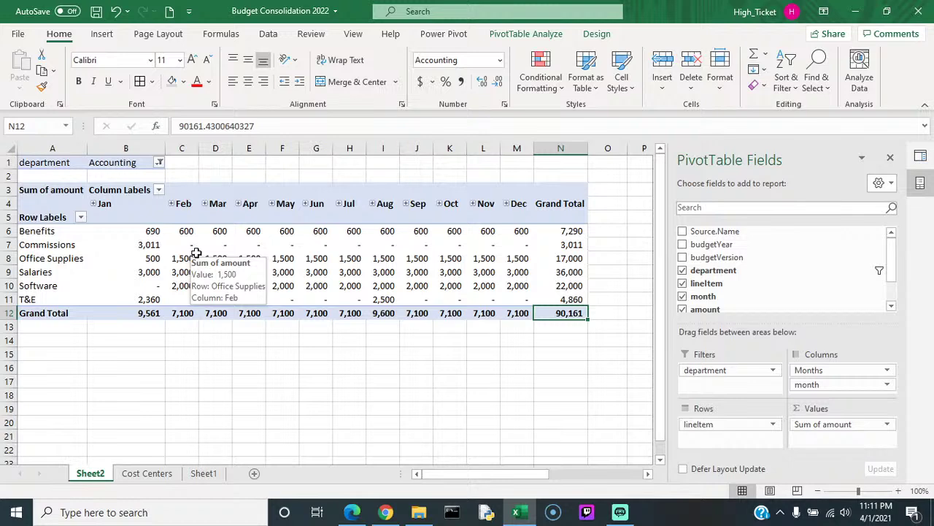
# Step: Set the PivotTable's department filter back to all departments
pyautogui.click(159, 162)
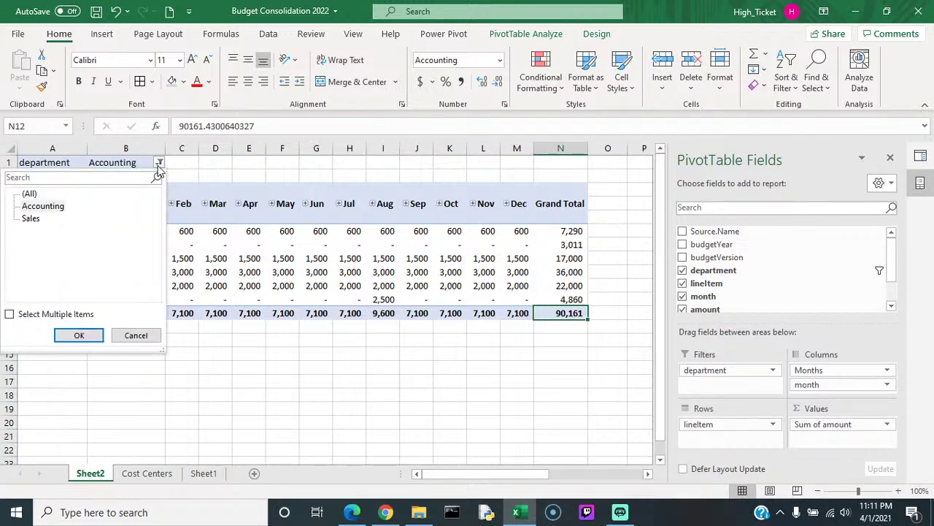
pyautogui.click(32, 194)
pyautogui.click(65, 335)
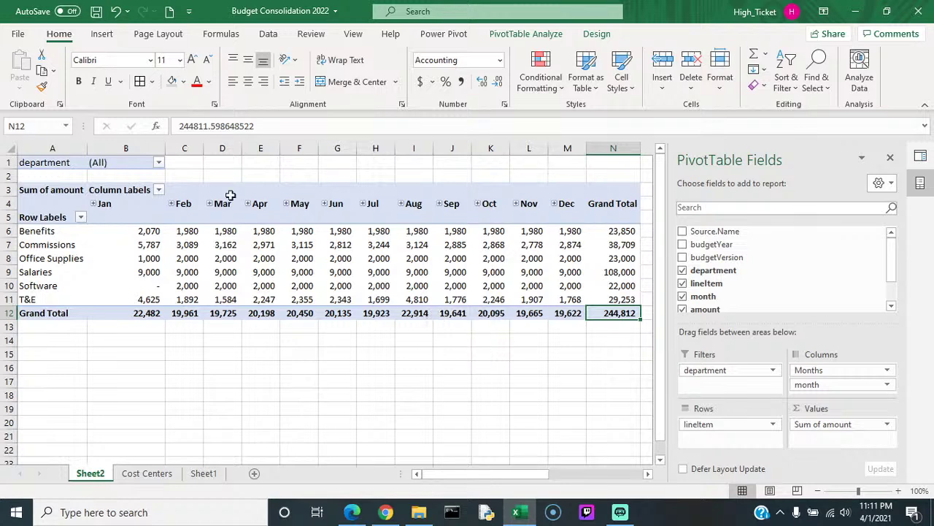
# Step: Ungroup the month column labels, Jan through Dec, in the PivotTable
pyautogui.click(119, 197)
pyautogui.moveTo(119, 197); pyautogui.dragTo(572, 207)
pyautogui.click(573, 206)
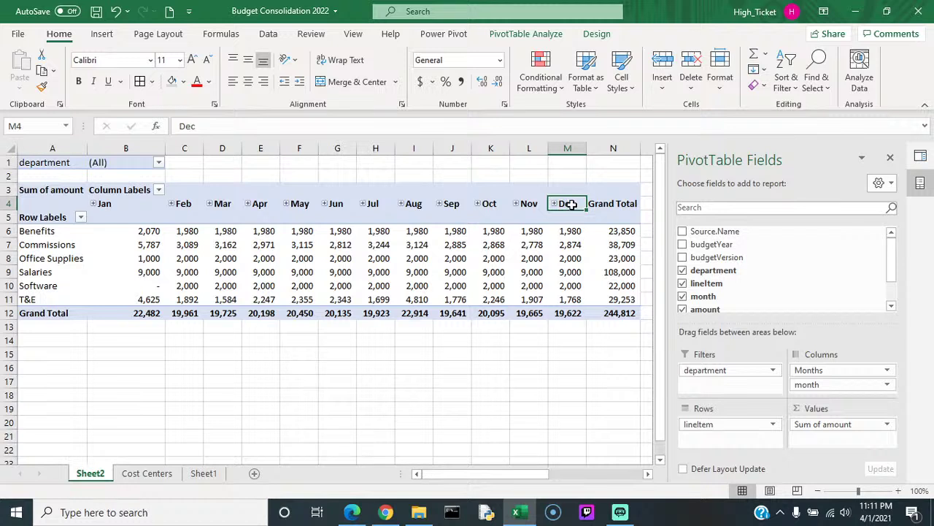
pyautogui.moveTo(519, 202); pyautogui.dragTo(121, 202)
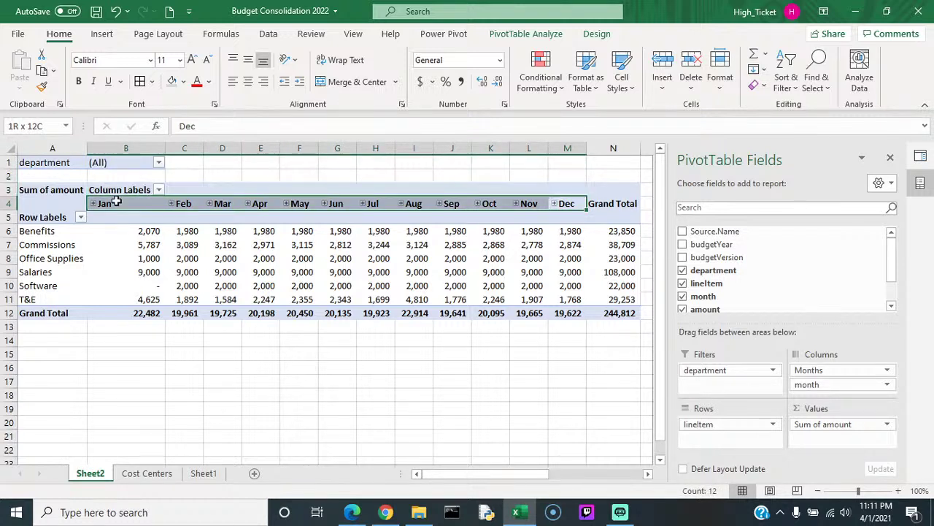
pyautogui.rightClick(188, 208)
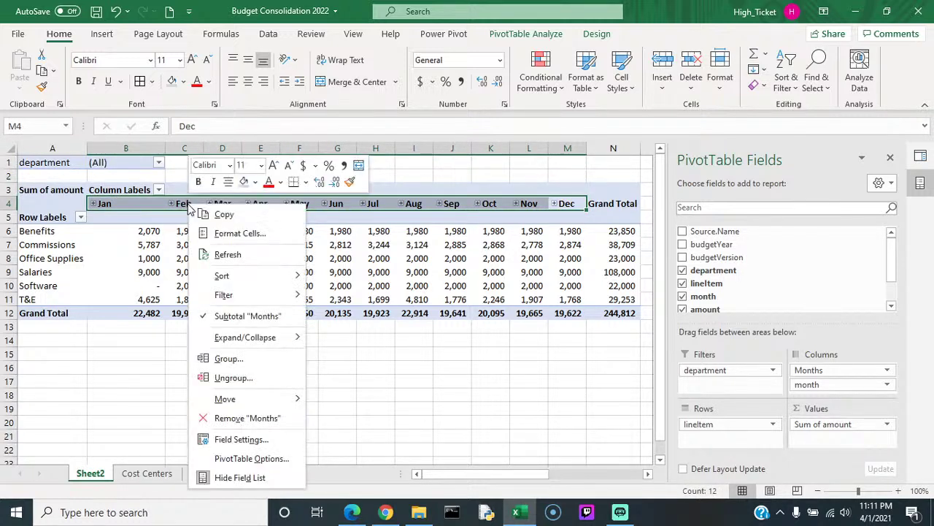
pyautogui.click(247, 377)
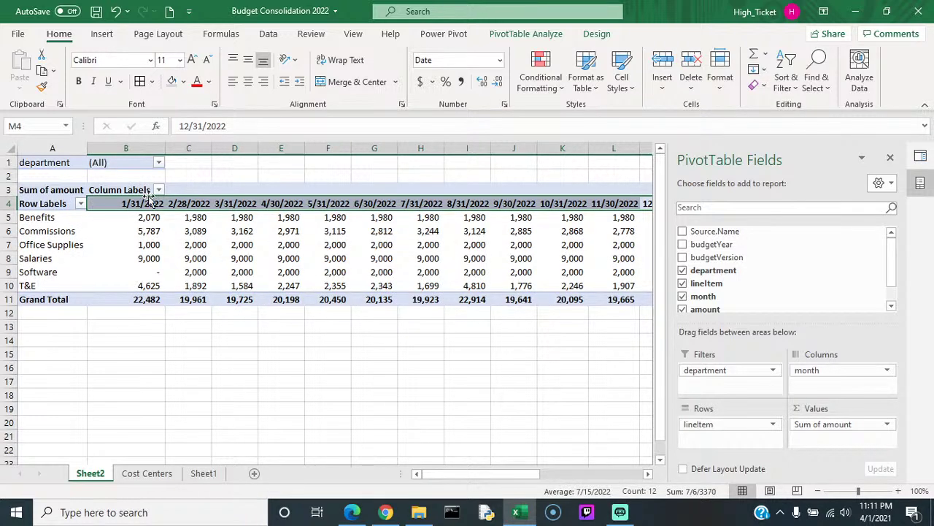
pyautogui.moveTo(447, 478); pyautogui.dragTo(413, 486)
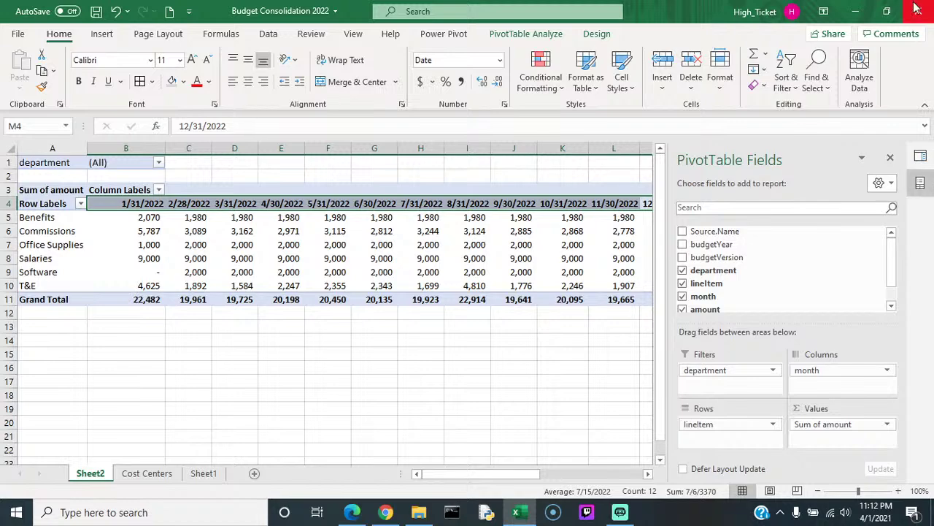
# Step: Save and close the Budget Consolidation 2022 workbook
pyautogui.click(888, 12)
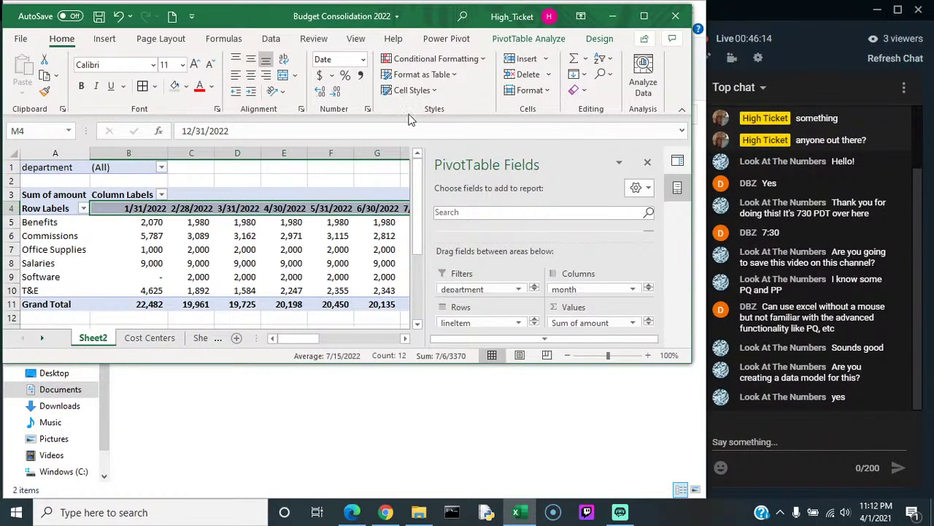
pyautogui.click(643, 17)
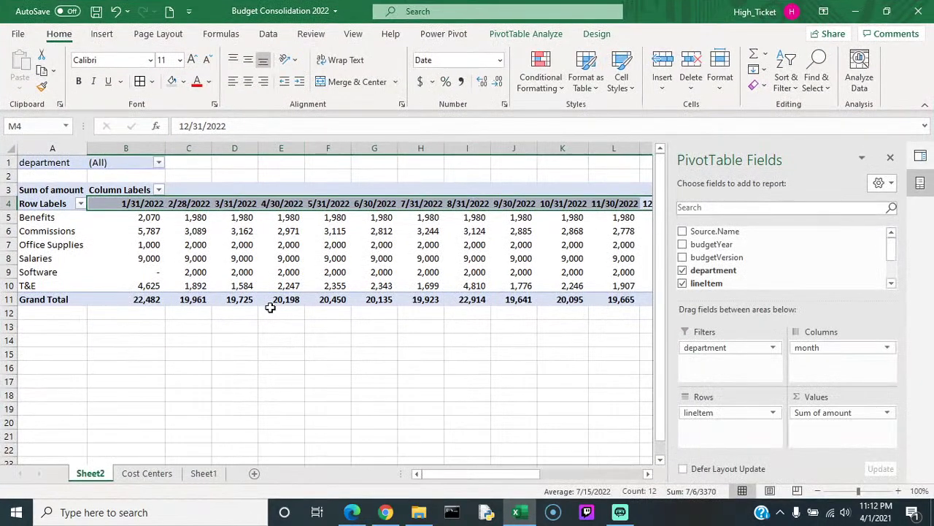
pyautogui.click(96, 12)
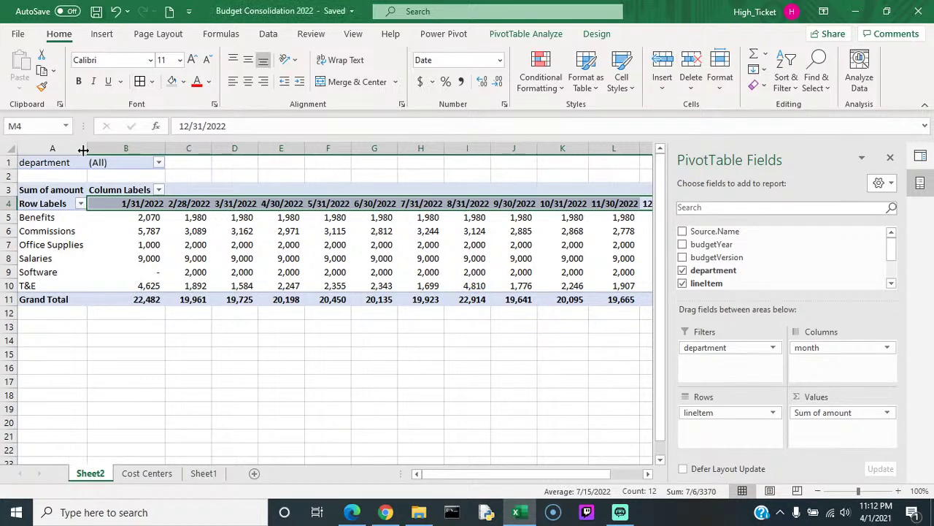
pyautogui.click(18, 34)
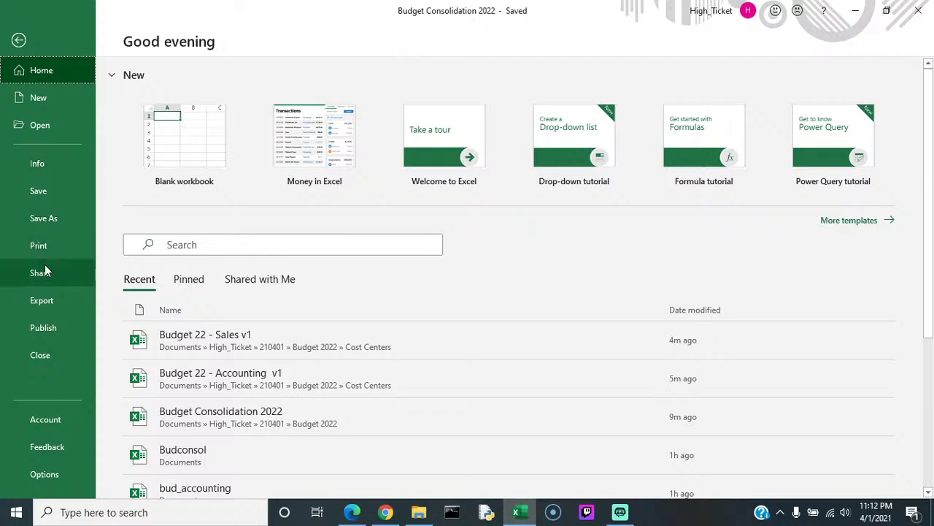
pyautogui.click(52, 365)
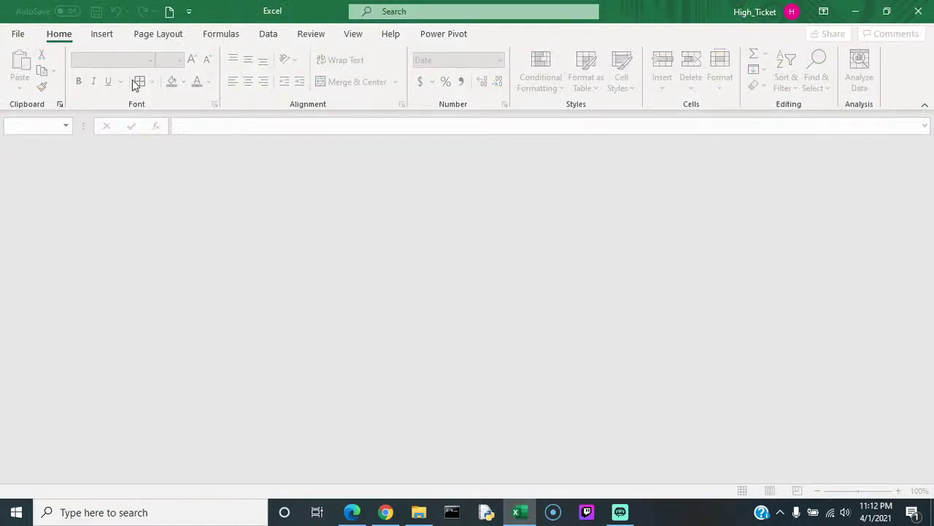
# Step: Open the recent workbook Budget 22 - Accounting v1 and go to its Accounting sheet
pyautogui.click(18, 34)
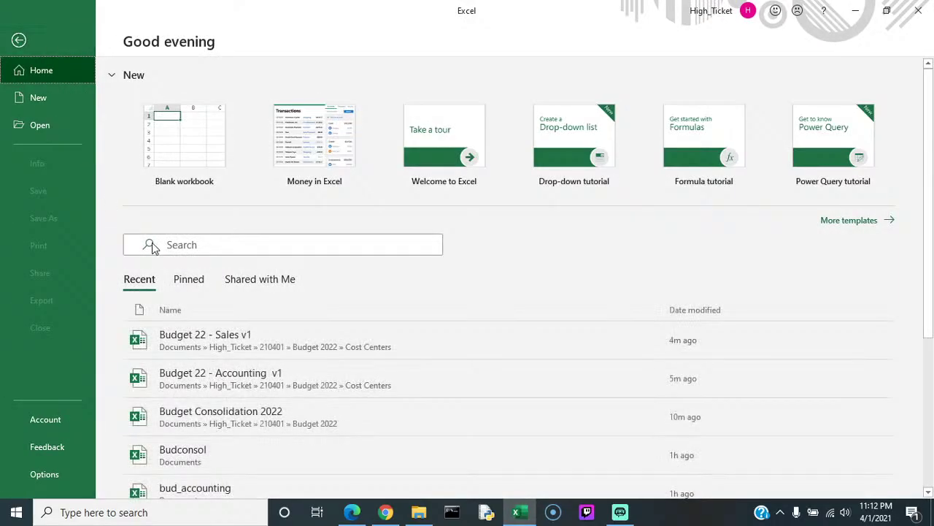
pyautogui.click(240, 378)
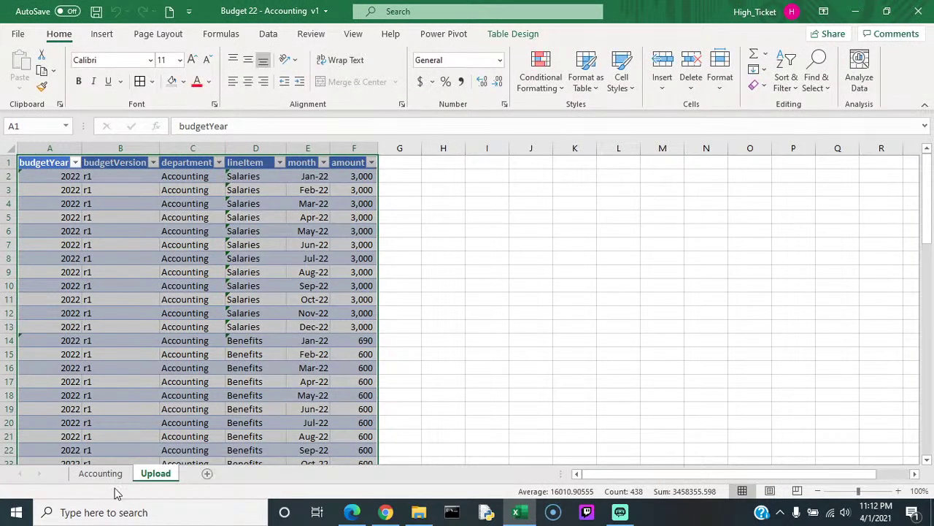
pyautogui.click(100, 474)
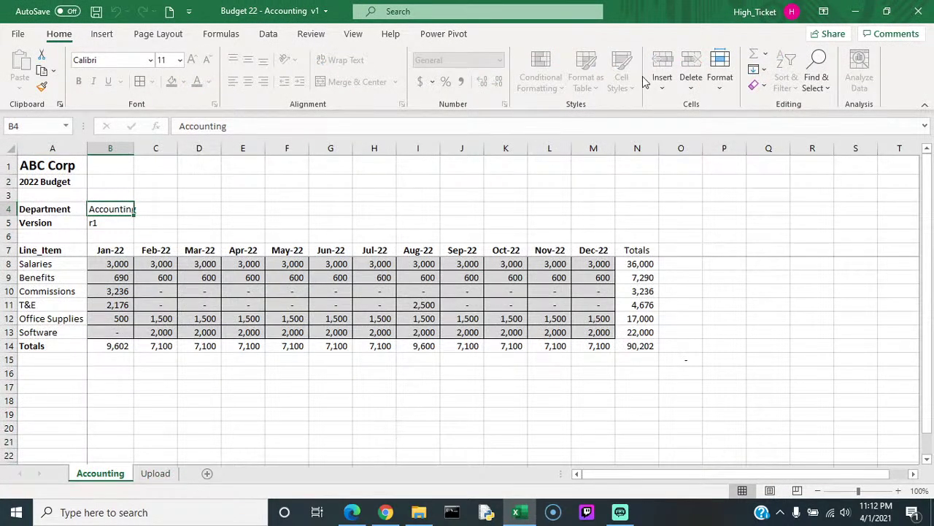
# Step: Set the budget Version in B5 to r2 and protect the Accounting sheet
pyautogui.click(314, 37)
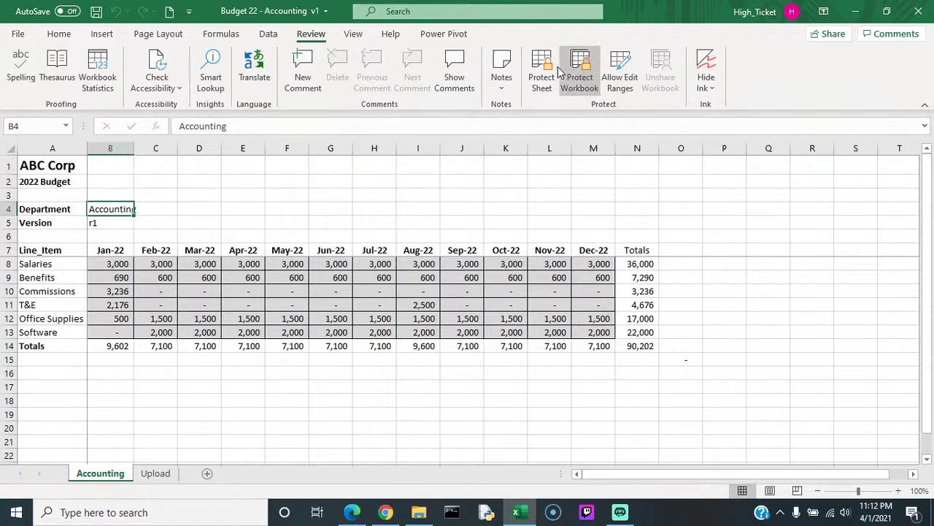
pyautogui.click(117, 220)
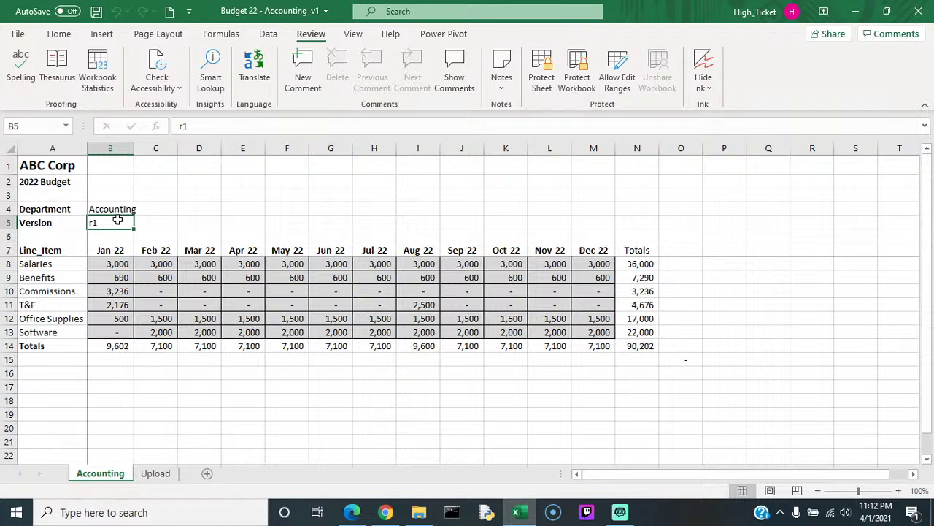
pyautogui.write('r')
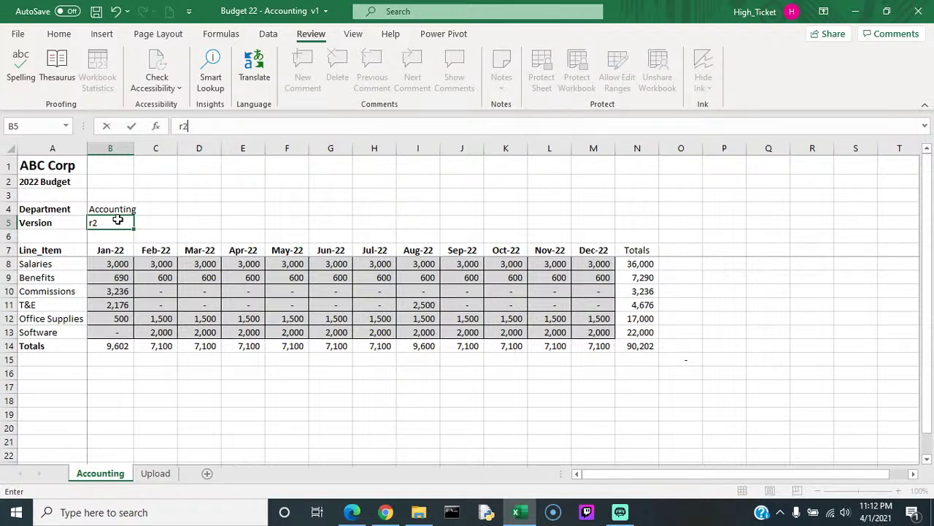
pyautogui.press('Return')
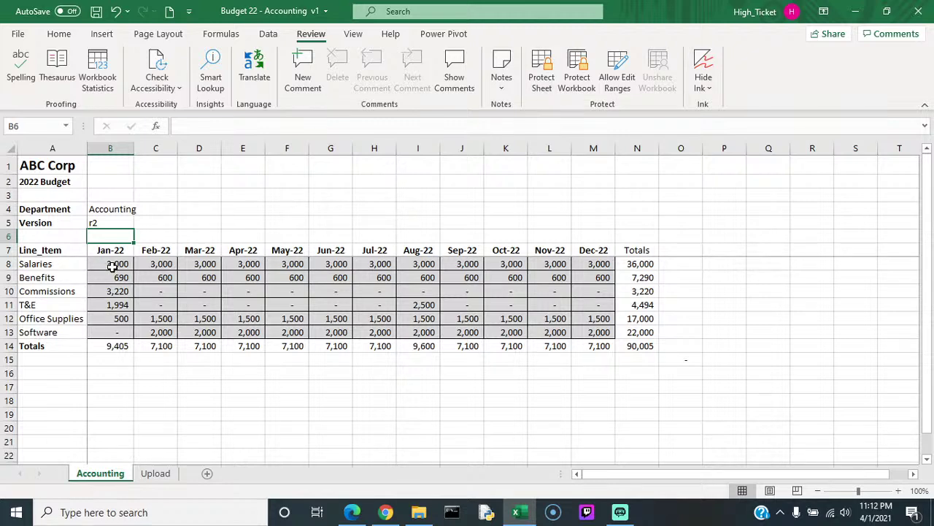
pyautogui.click(540, 79)
pyautogui.click(472, 331)
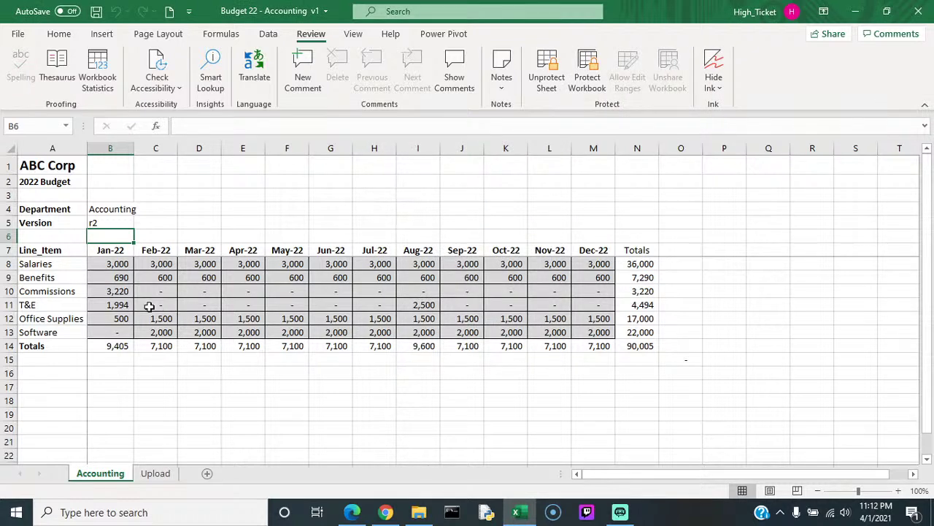
# Step: Set the Jan-22 T&E amount to 0 and make Jan-22 Office Supplies in B12 equal to the Feb-22 amount in C12
pyautogui.click(115, 305)
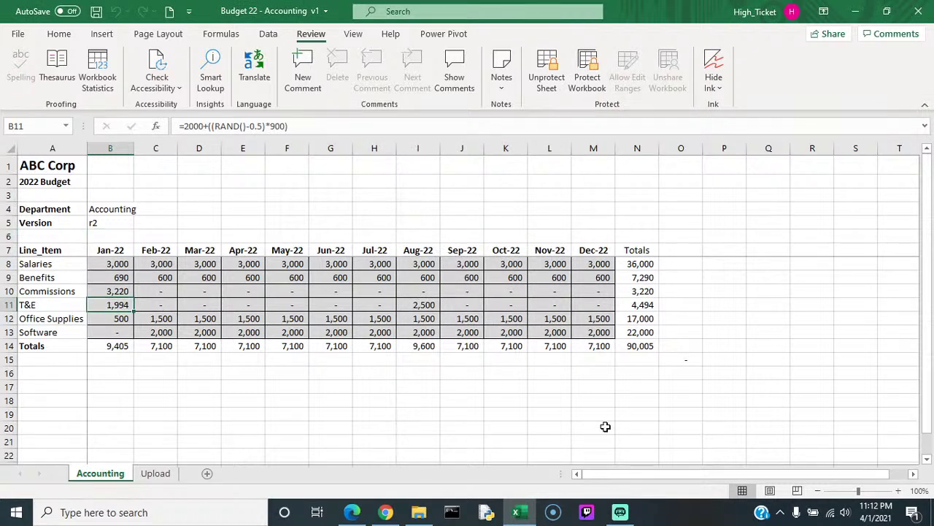
pyautogui.write('0')
pyautogui.press('Return')
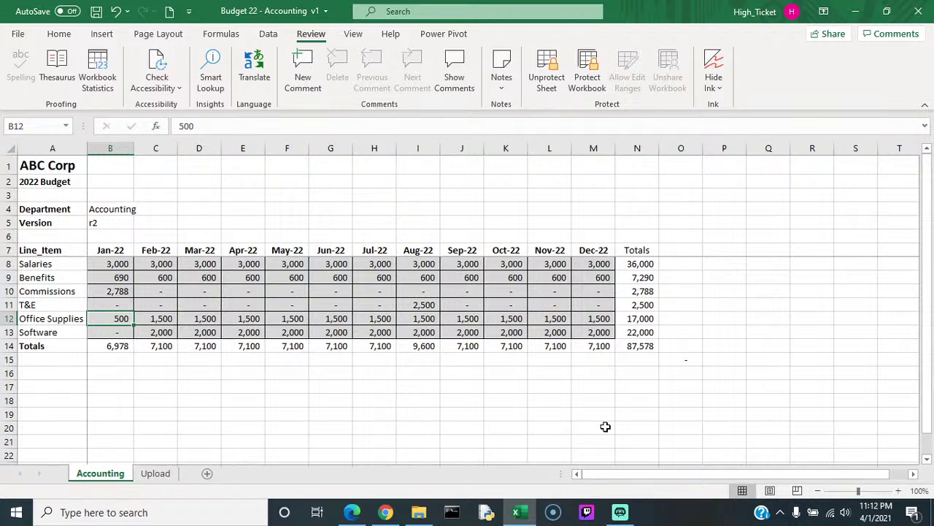
pyautogui.write('=')
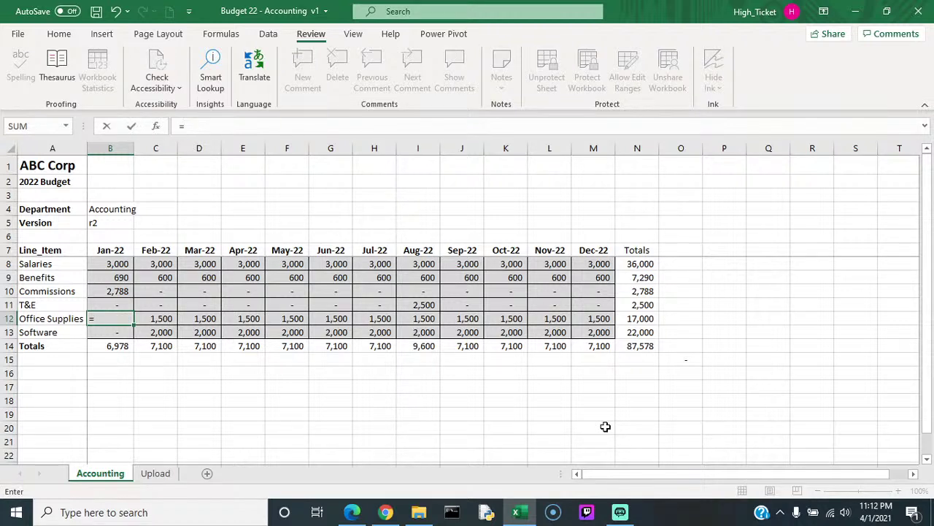
pyautogui.press('Right')
pyautogui.press('Return')
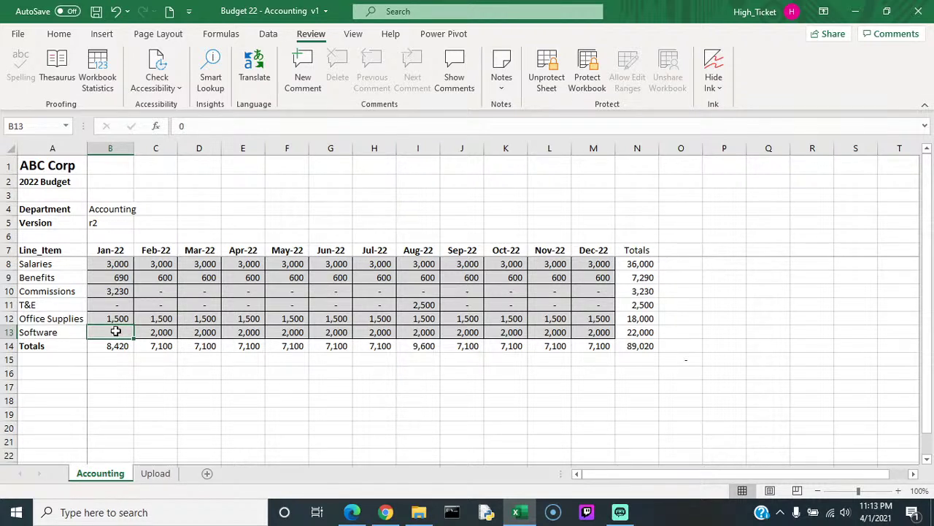
# Step: Set the Jan-22 Software amount in B13 to 1,200
pyautogui.write('1,20')
pyautogui.write('00')
pyautogui.press('Return')
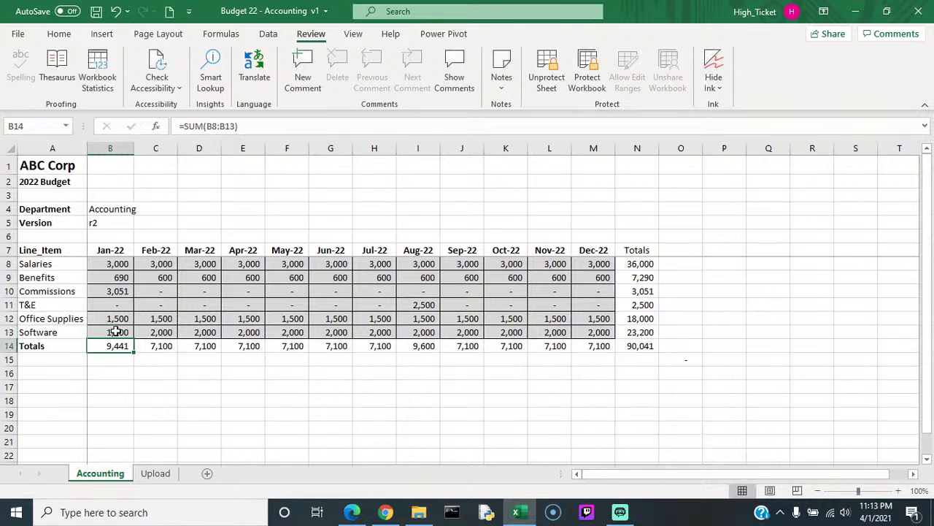
# Step: Set the Feb-22 Software amount in C13 to =B13 and fill the formula across through Dec-22 in M13
pyautogui.click(156, 338)
pyautogui.write('=')
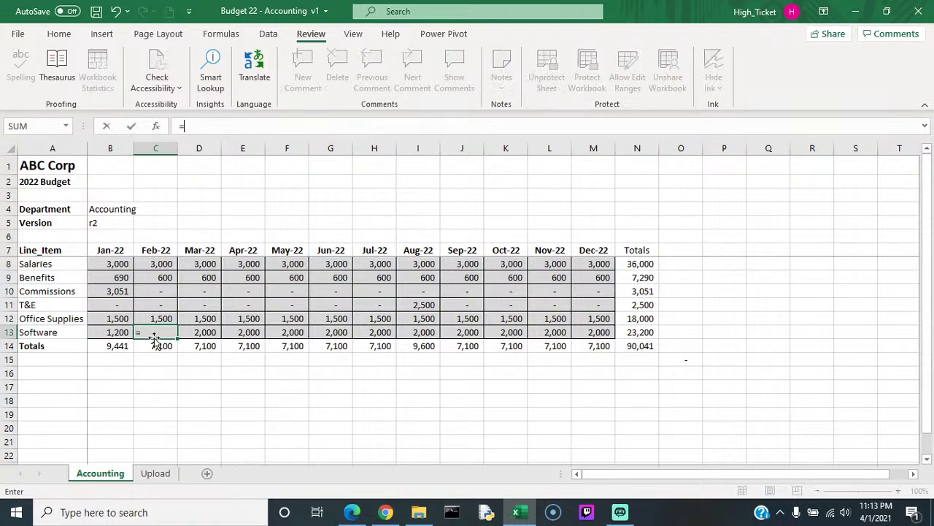
pyautogui.press('Left')
pyautogui.press('Return')
pyautogui.click(160, 330)
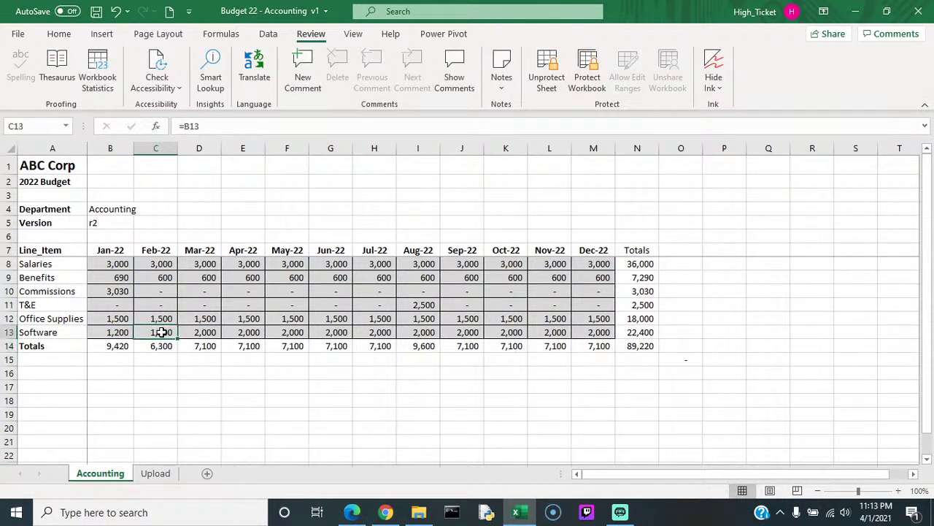
pyautogui.moveTo(179, 337); pyautogui.dragTo(632, 355)
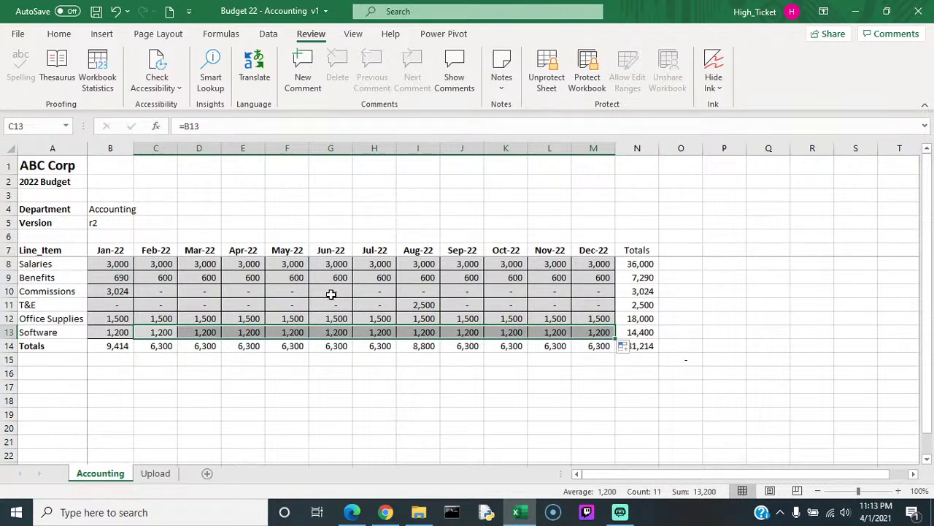
# Step: Examine the Upload sheet's table rows and compare their version with B5 on the Accounting sheet
pyautogui.click(155, 474)
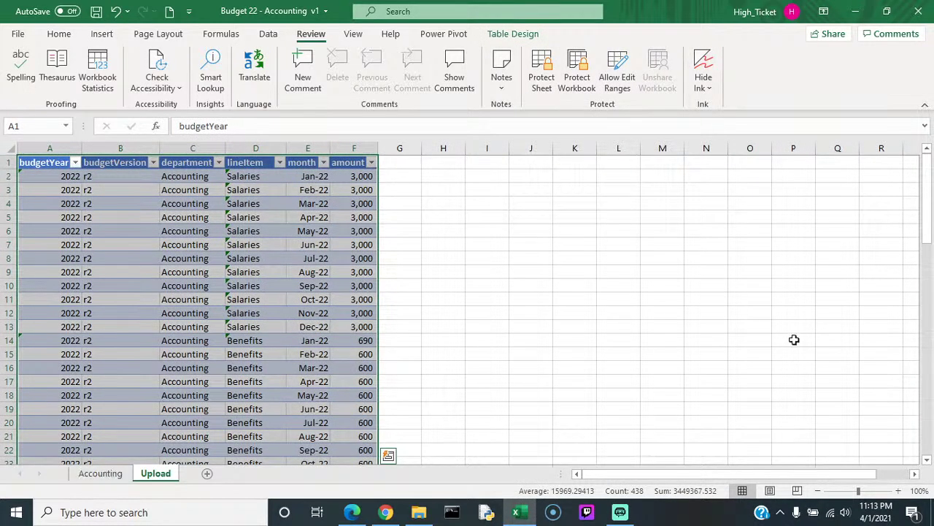
pyautogui.moveTo(927, 208); pyautogui.dragTo(222, 351)
pyautogui.click(100, 474)
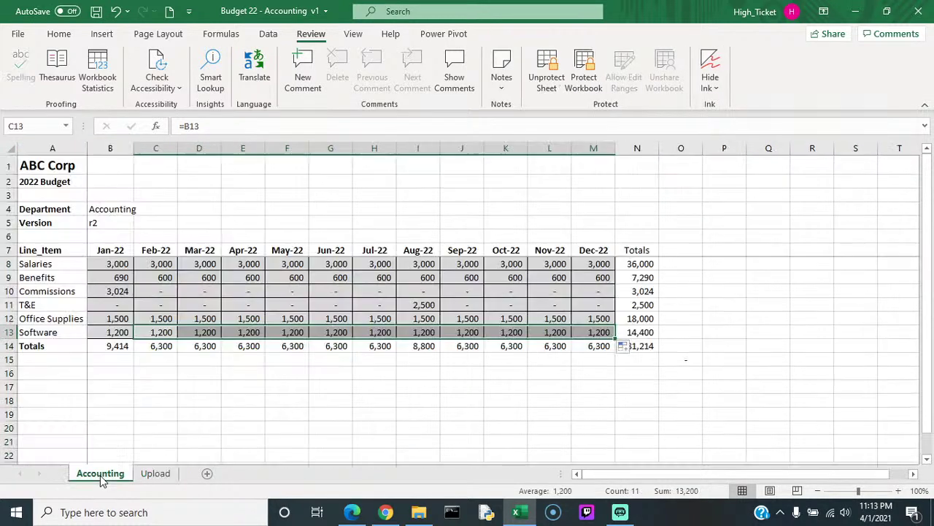
pyautogui.click(97, 225)
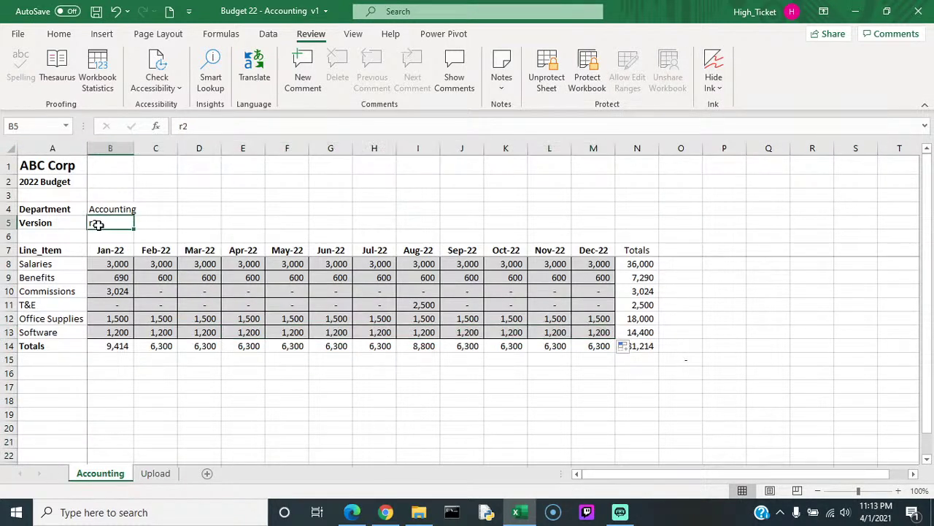
pyautogui.click(155, 473)
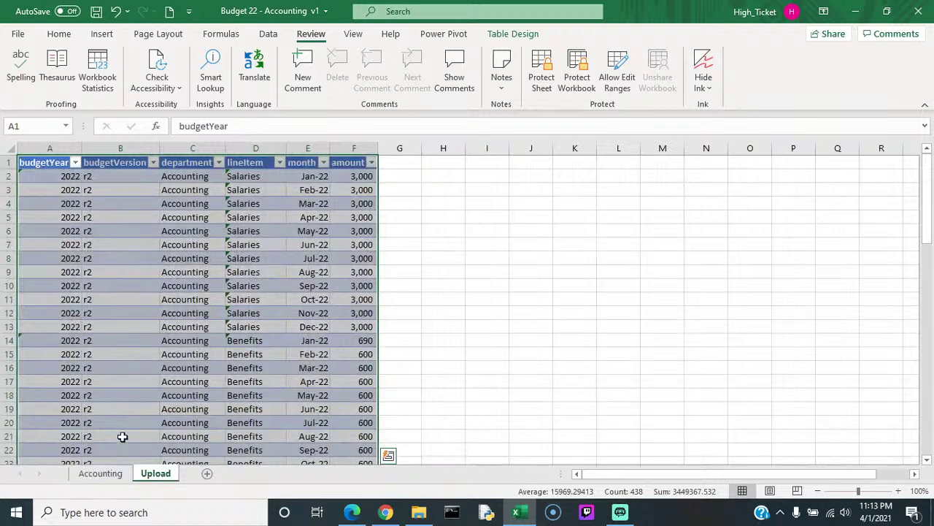
pyautogui.click(100, 474)
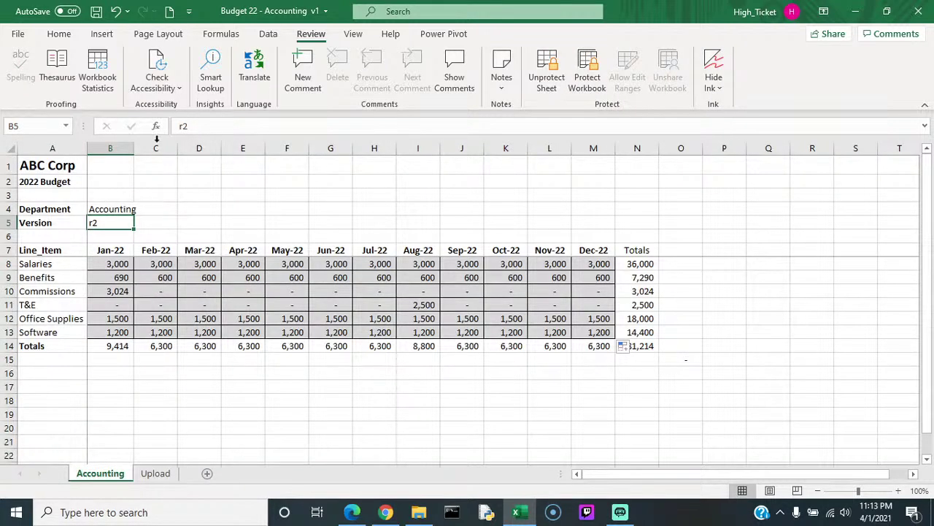
# Step: Save the workbook as Budget 22 - Accounting v2 in the Cost Centers folder
pyautogui.click(13, 37)
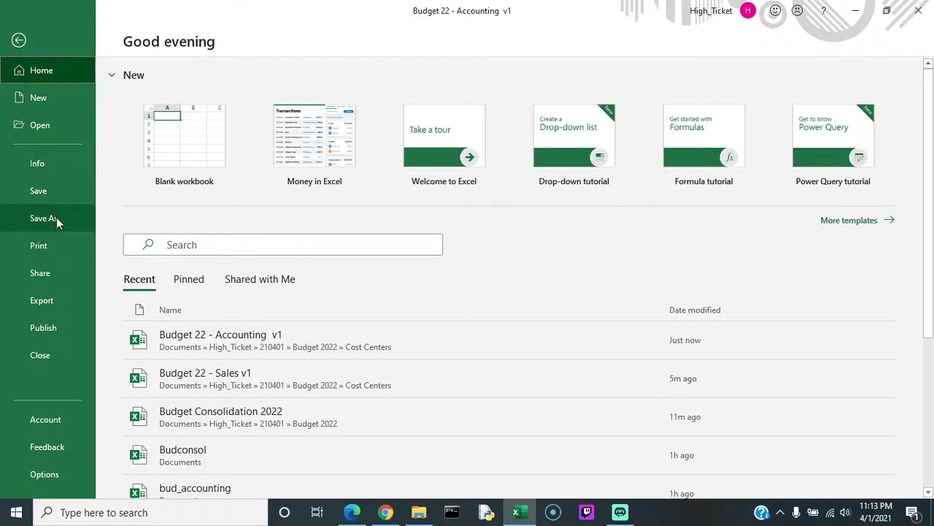
pyautogui.click(56, 218)
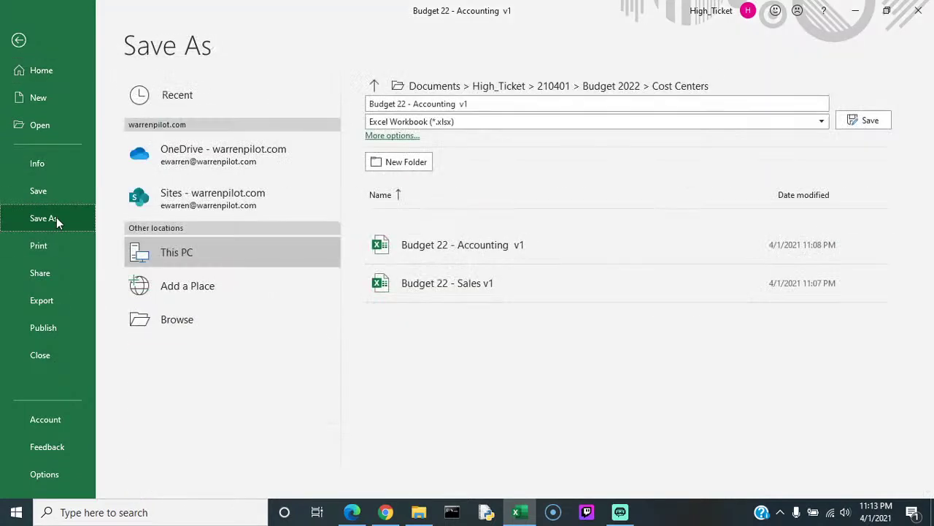
pyautogui.click(475, 105)
pyautogui.click(475, 105)
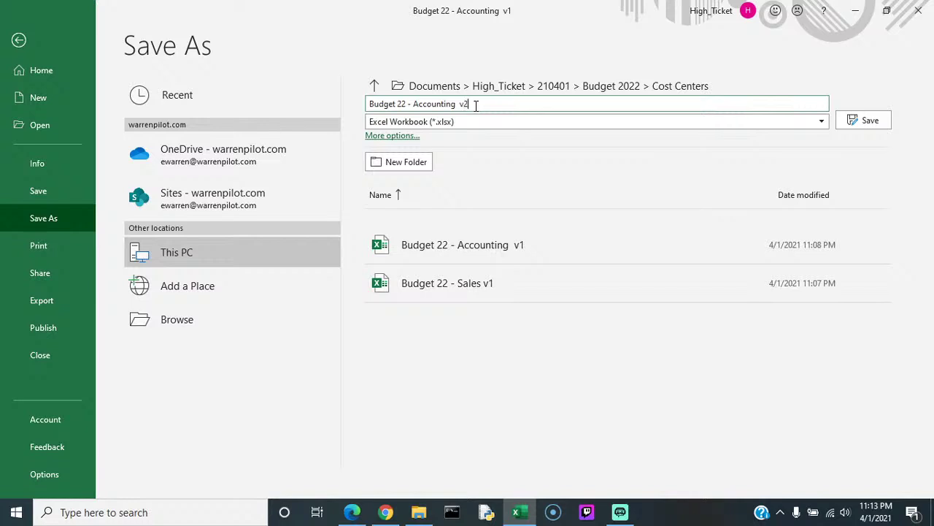
pyautogui.write('2')
pyautogui.click(865, 121)
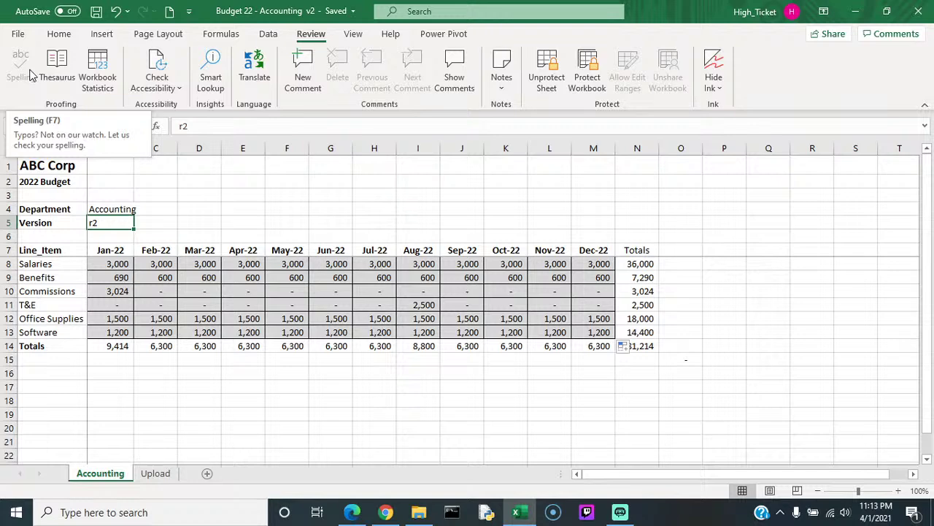
# Step: Close the Accounting workbook, then open the recent workbook Budget Consolidation 2022 and enable its external data connections
pyautogui.click(16, 35)
pyautogui.click(43, 354)
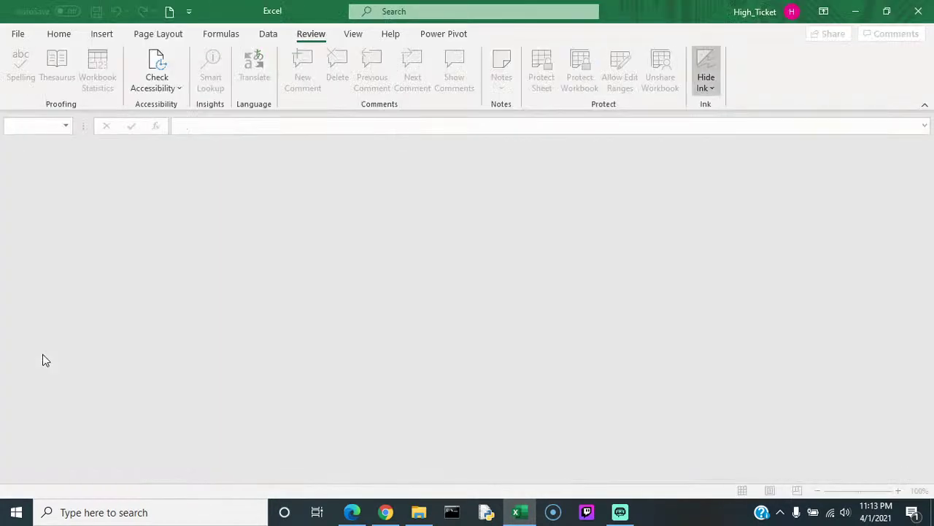
pyautogui.click(17, 34)
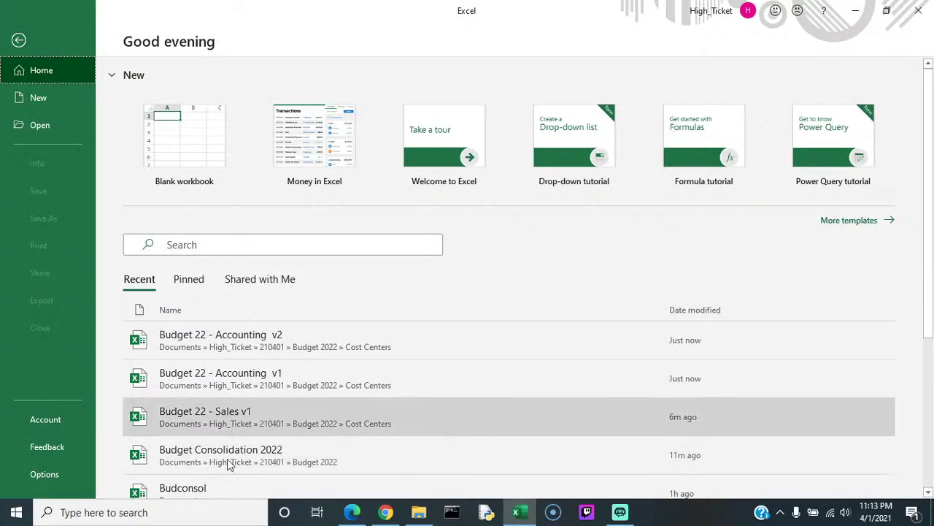
pyautogui.click(227, 467)
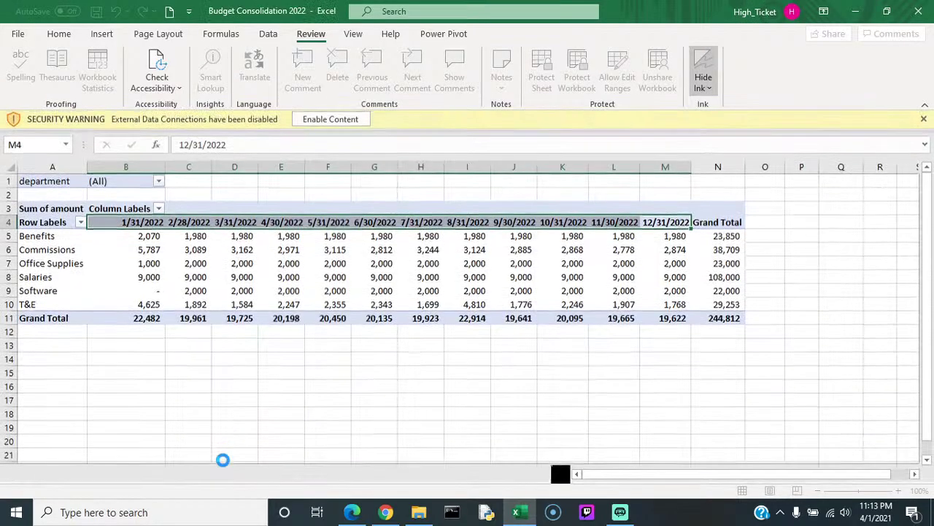
pyautogui.click(326, 122)
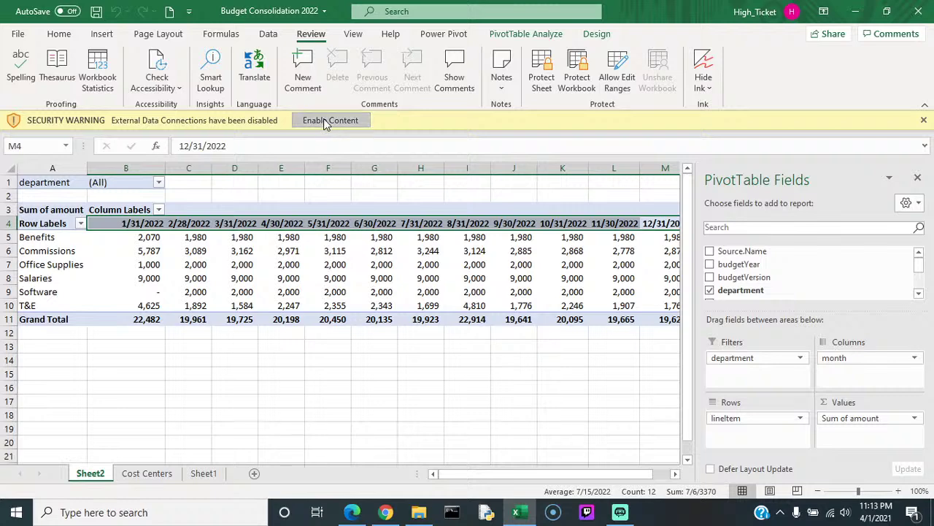
# Step: Refresh the Cost_Centers query table on the Cost Centers sheet and look through its rows
pyautogui.click(148, 474)
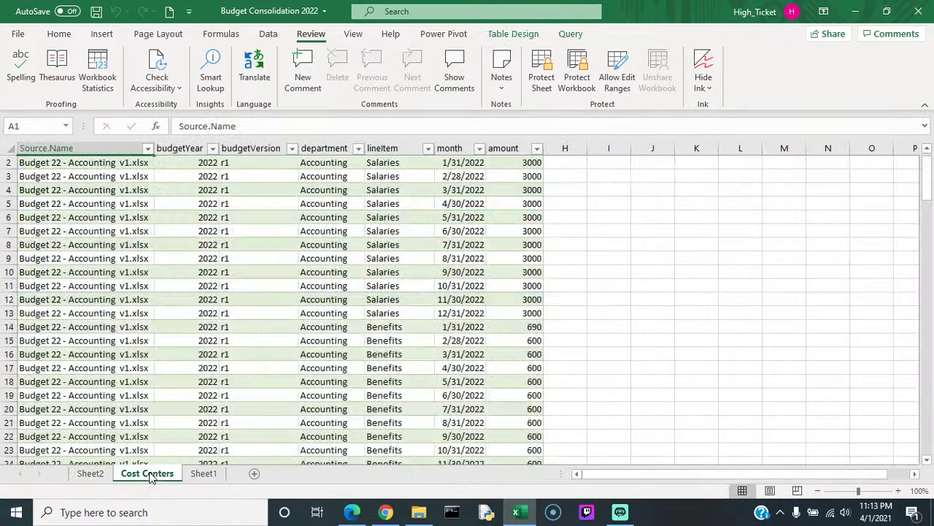
pyautogui.moveTo(926, 182); pyautogui.dragTo(886, 99)
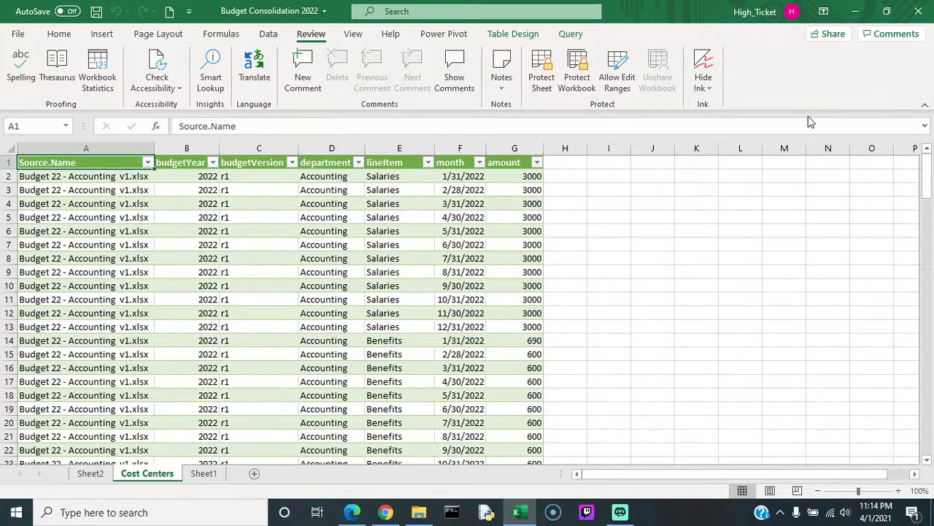
pyautogui.click(203, 473)
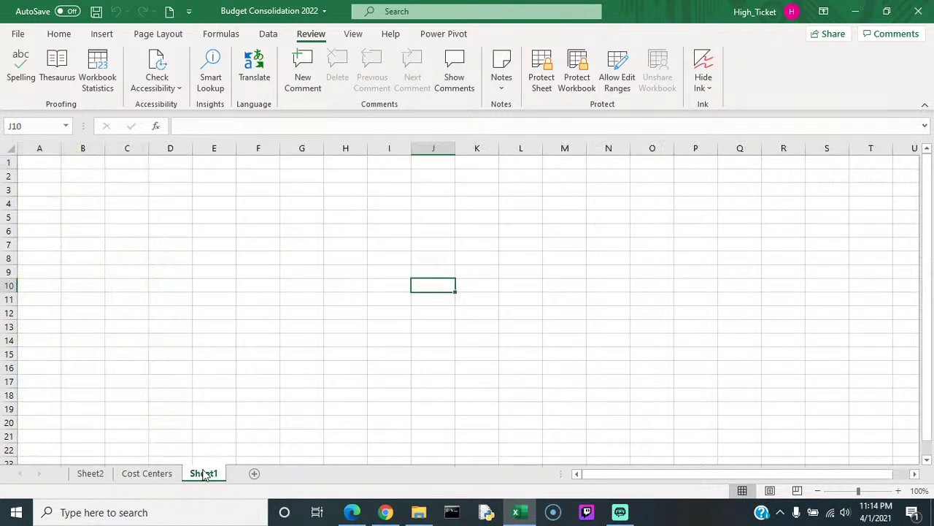
pyautogui.click(126, 473)
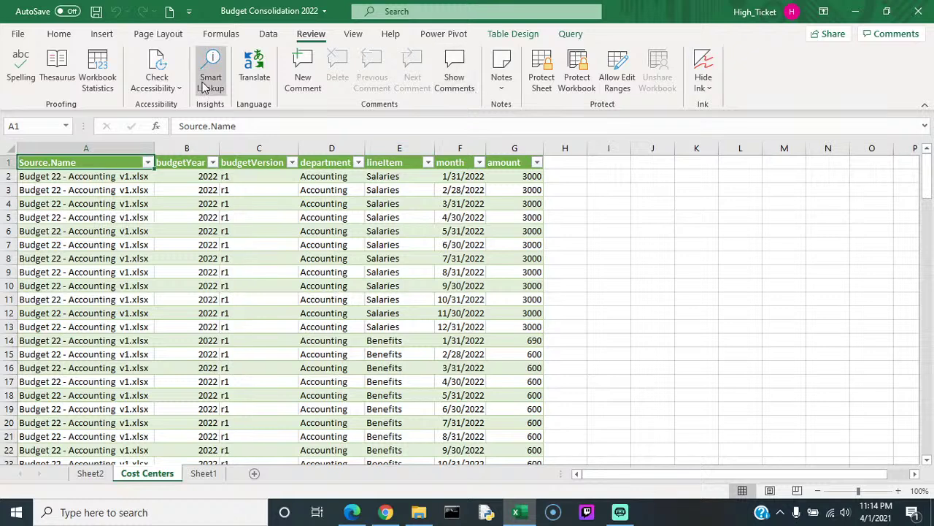
pyautogui.click(157, 202)
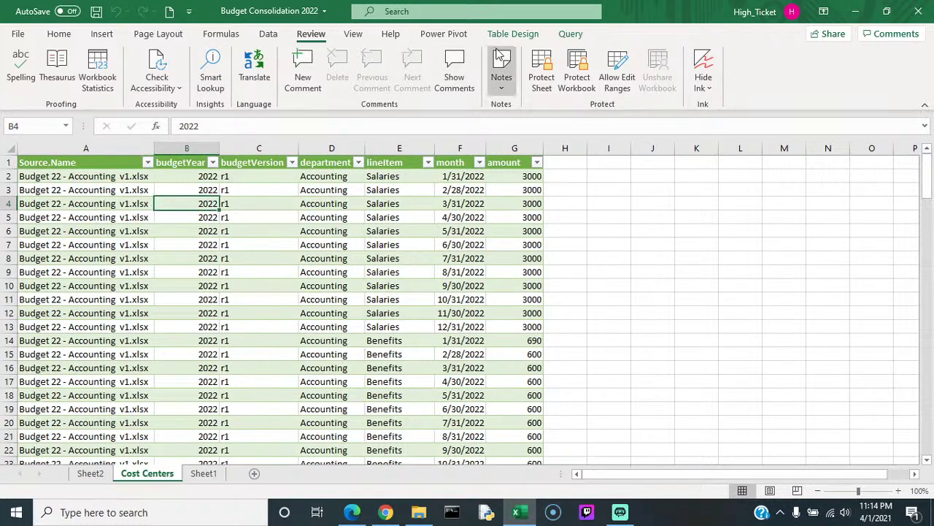
pyautogui.click(514, 34)
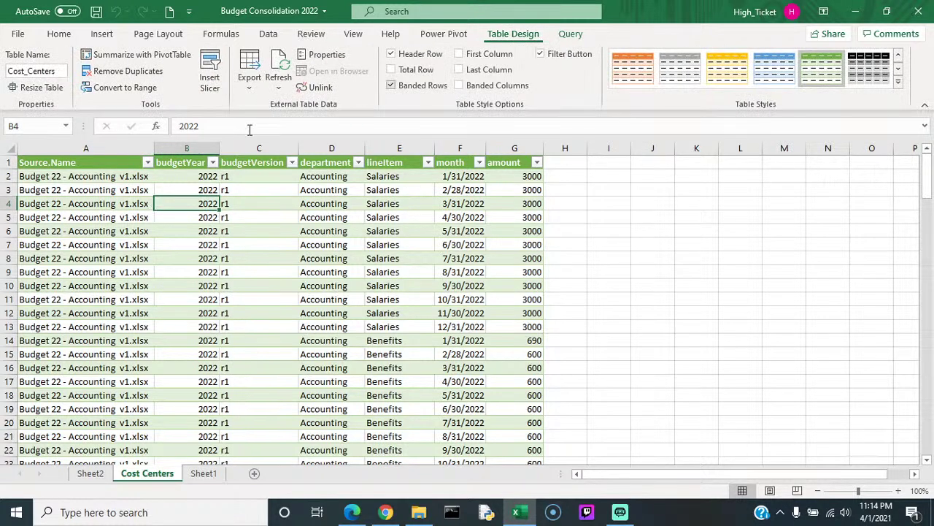
pyautogui.click(278, 73)
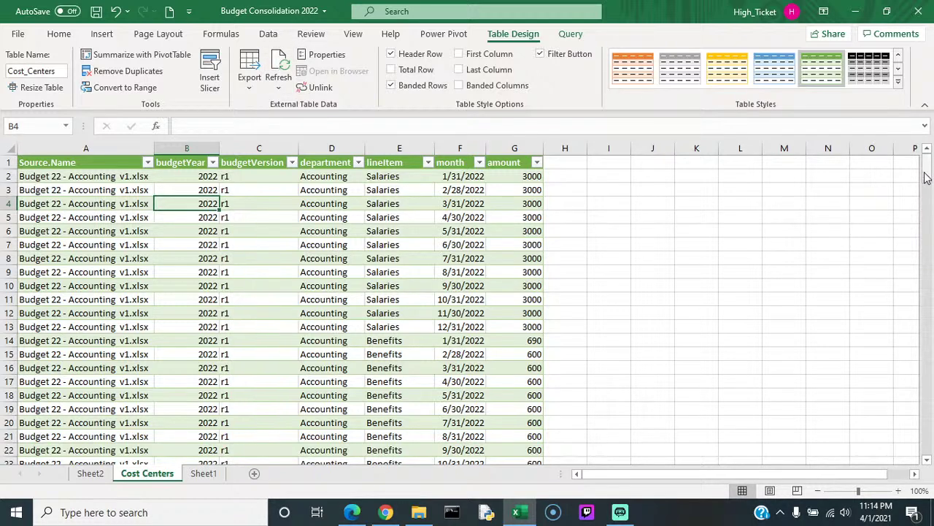
pyautogui.moveTo(924, 173); pyautogui.dragTo(898, 152)
# Step: Add the budgetVersion field to the report filters of the PivotTable on Sheet2
pyautogui.click(90, 473)
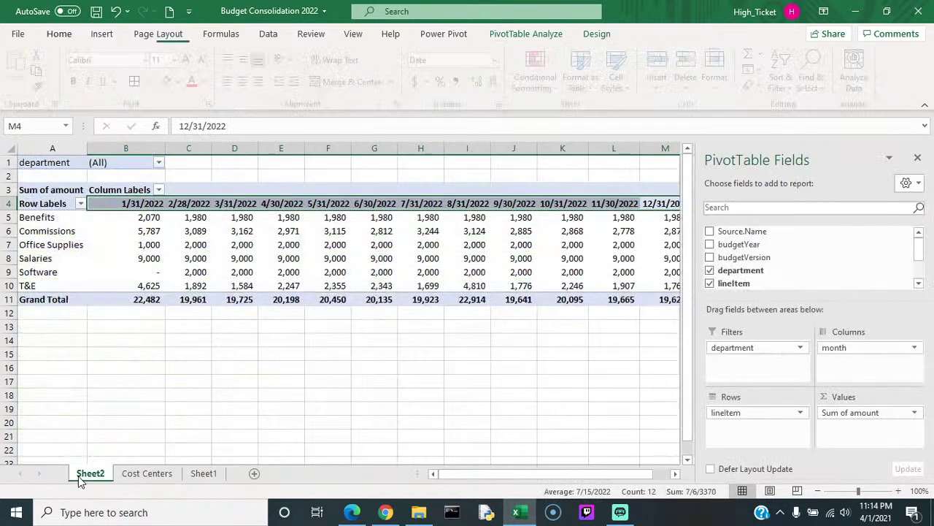
pyautogui.click(249, 250)
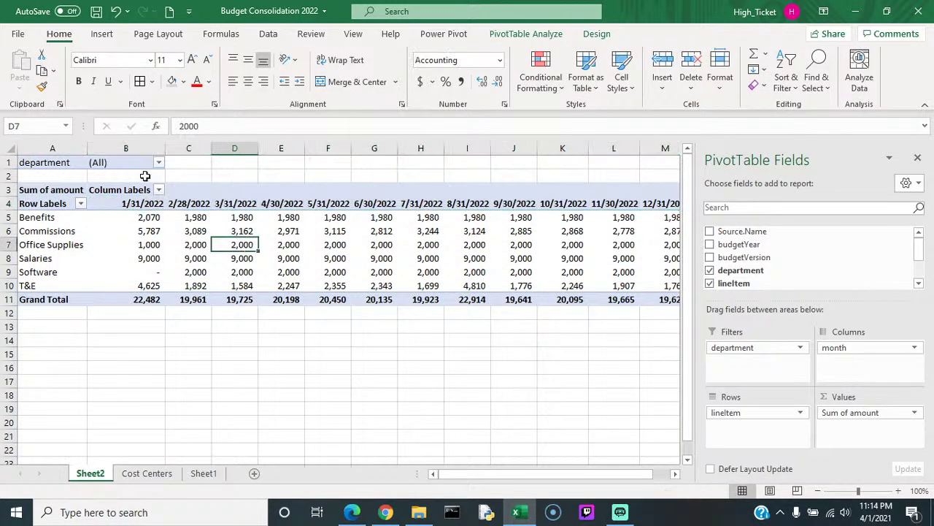
pyautogui.click(159, 164)
pyautogui.click(160, 165)
pyautogui.moveTo(758, 258); pyautogui.dragTo(742, 356)
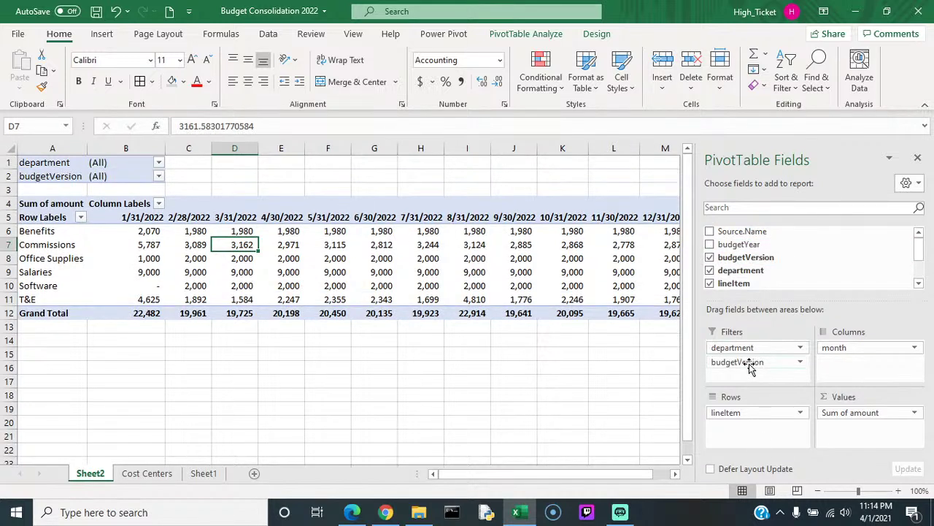
# Step: Check the versions offered by the budgetVersion filter and refresh the PivotTable
pyautogui.click(159, 177)
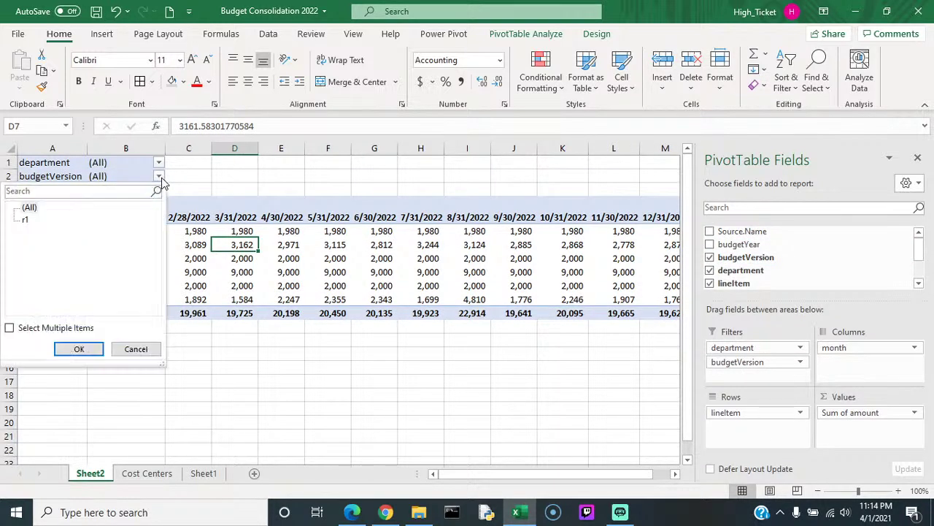
pyautogui.click(162, 177)
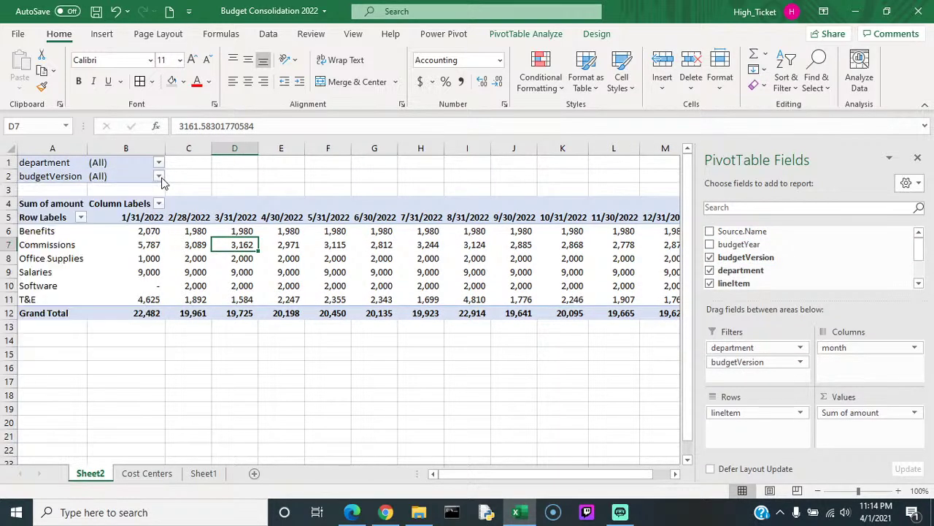
pyautogui.rightClick(293, 247)
pyautogui.click(334, 319)
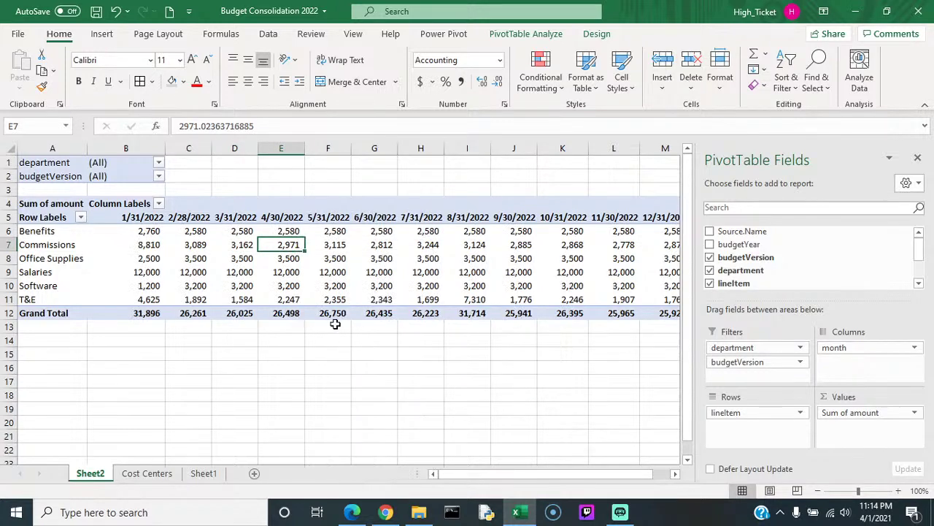
# Step: Filter the PivotTable to budgetVersion r1
pyautogui.click(159, 178)
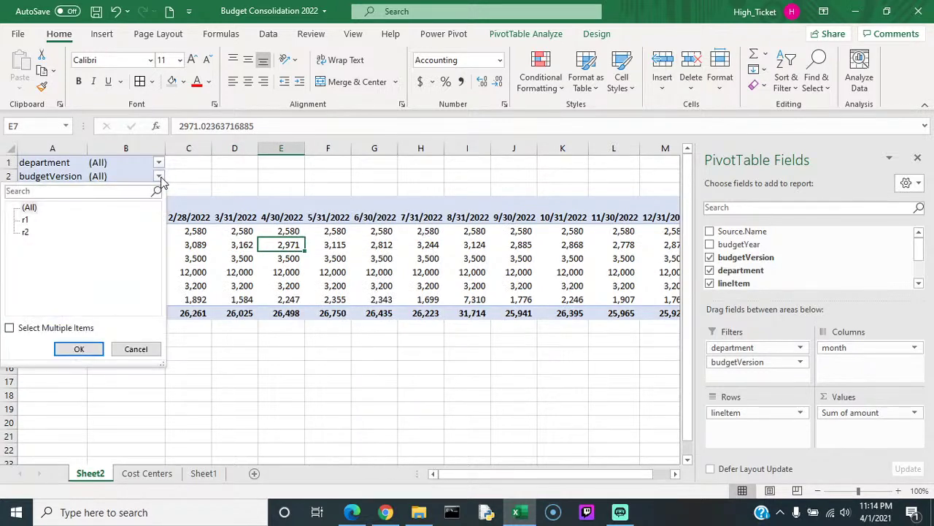
pyautogui.click(25, 220)
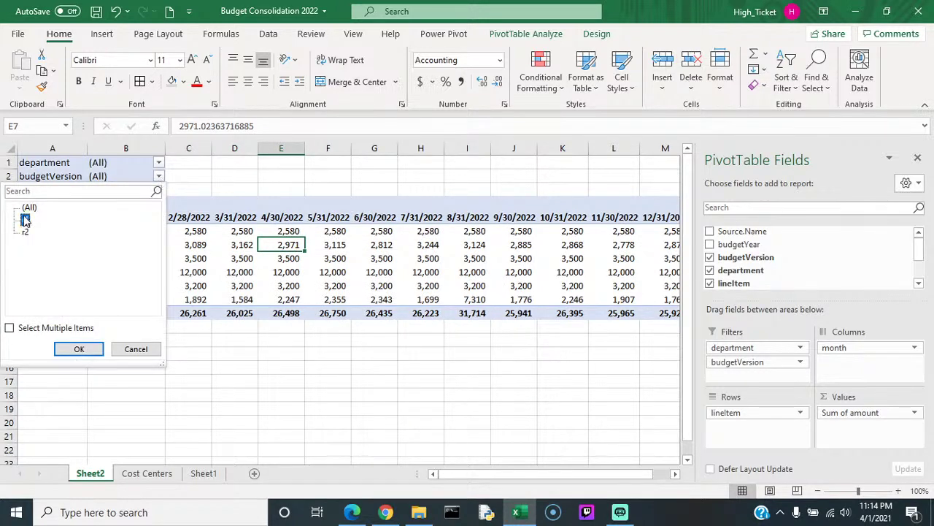
pyautogui.click(72, 350)
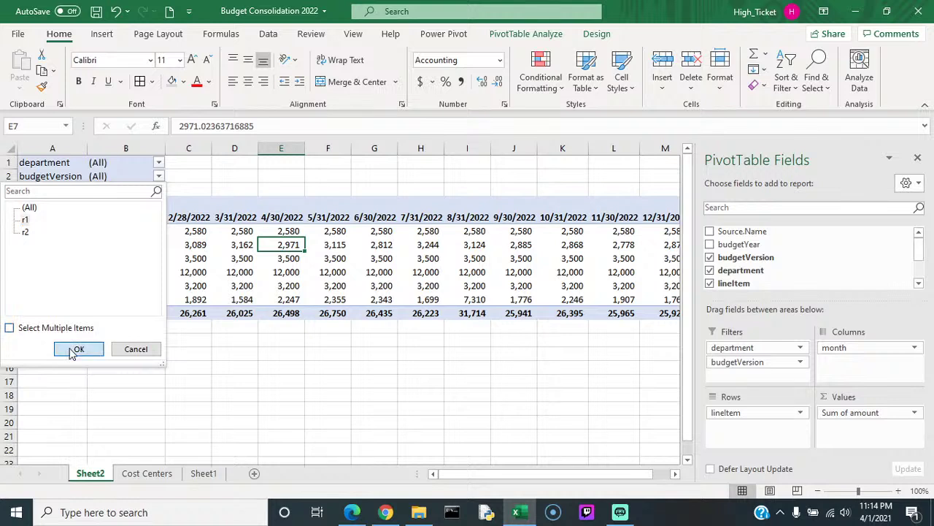
pyautogui.click(160, 163)
pyautogui.click(35, 207)
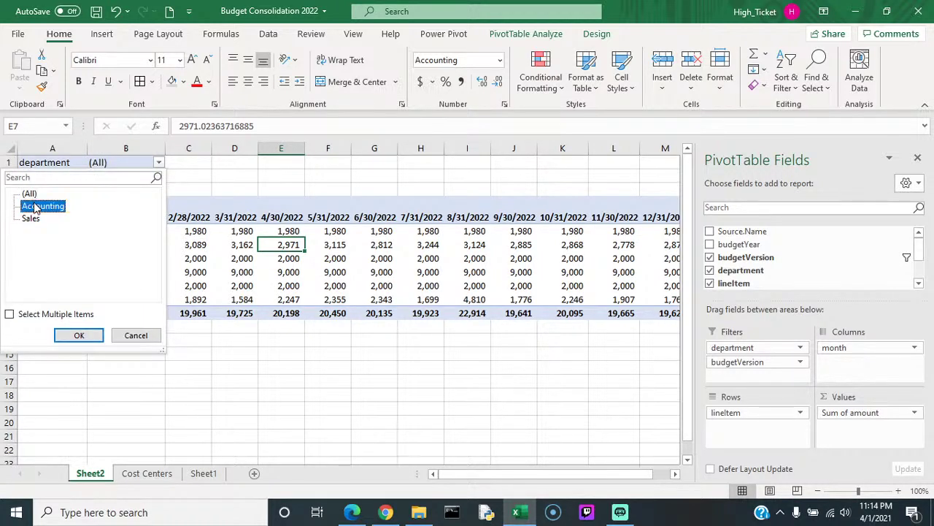
pyautogui.click(134, 335)
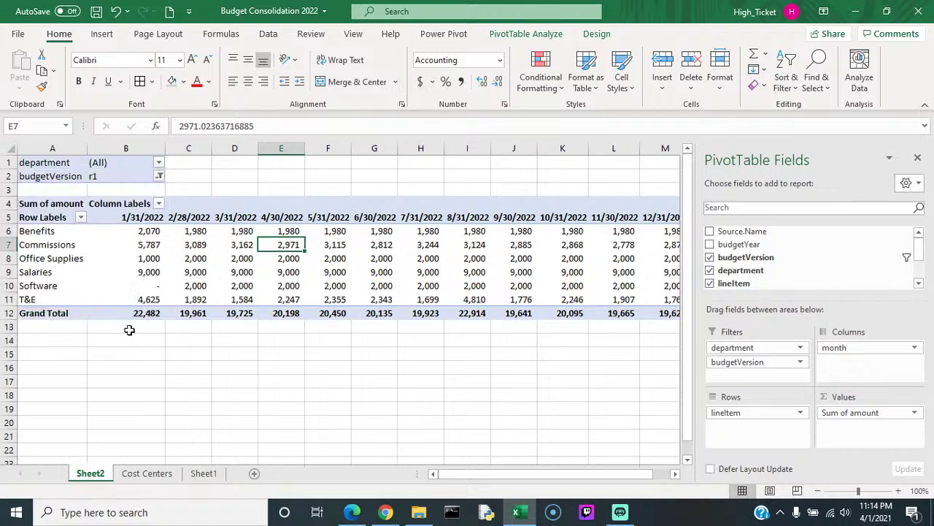
# Step: Open the query behind the Cost Centers table for editing in the Power Query Editor
pyautogui.click(153, 473)
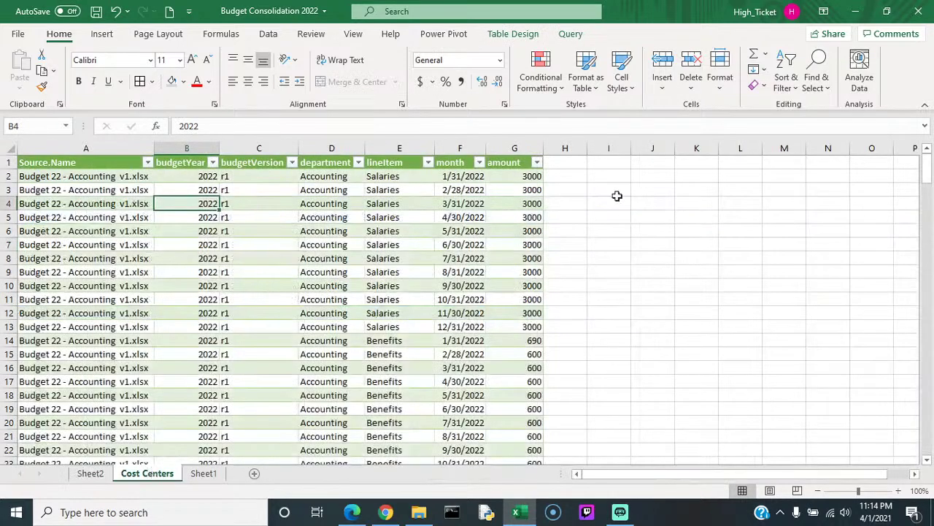
pyautogui.click(511, 34)
pyautogui.click(570, 33)
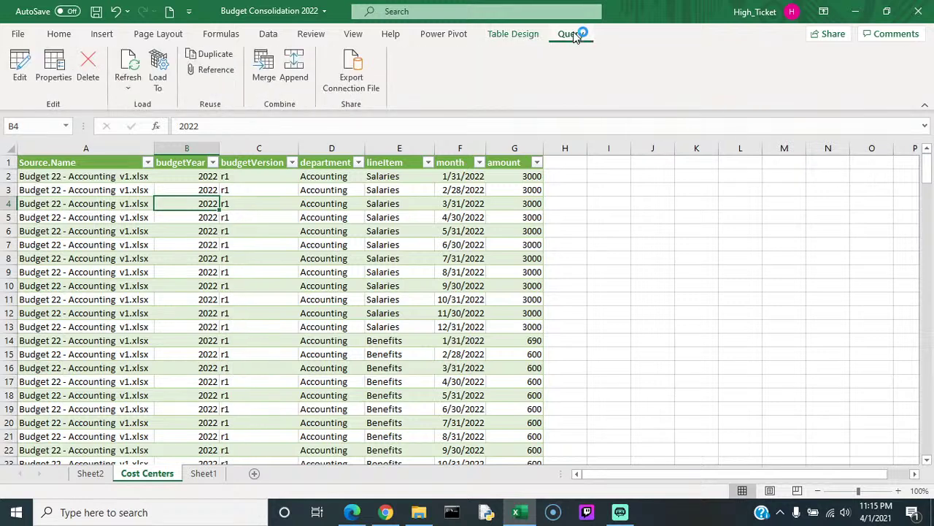
pyautogui.click(28, 59)
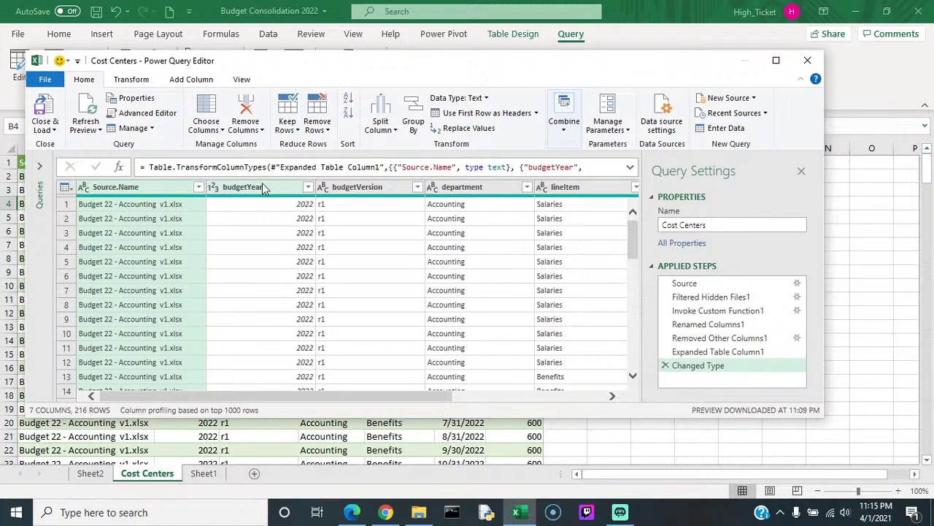
# Step: Add a merged column named DepVersion that combines department and budgetVersion, in that order, with a comma separator
pyautogui.click(457, 189)
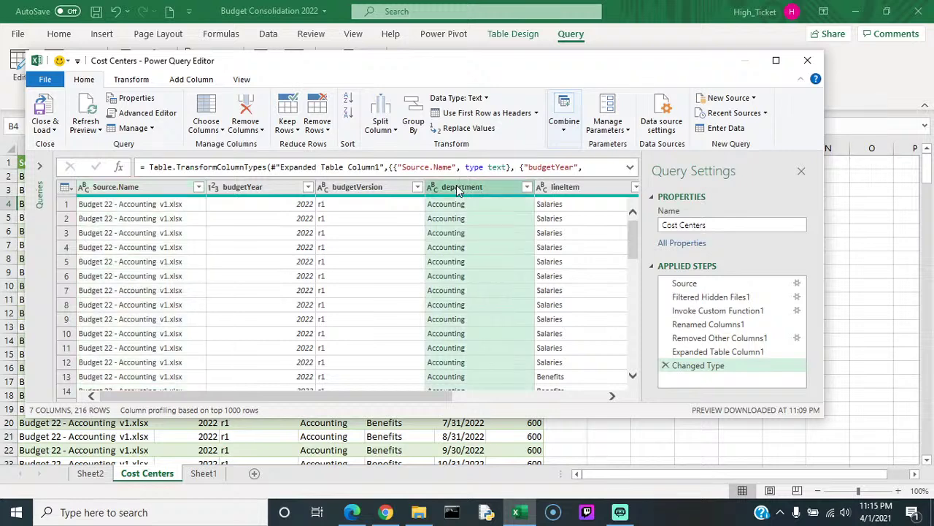
pyautogui.keyDown('ctrl'); pyautogui.click(381, 188); pyautogui.keyUp('ctrl')
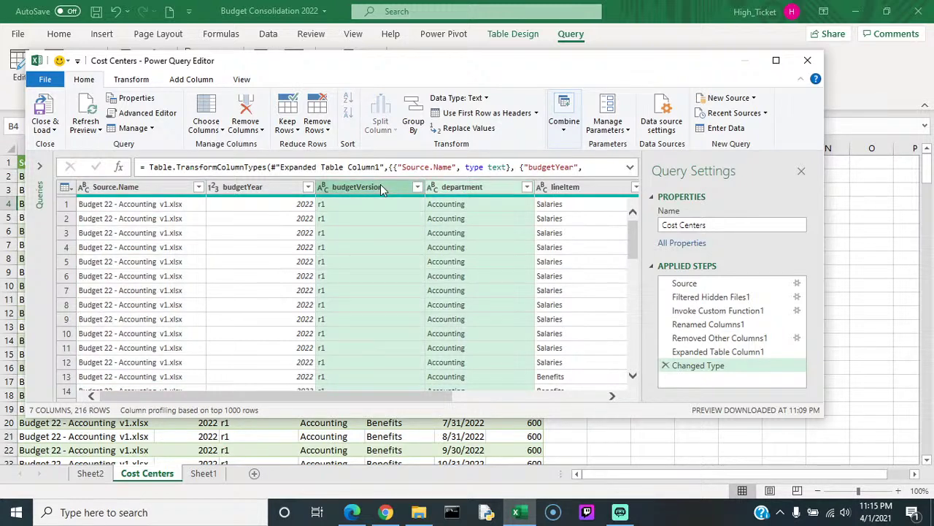
pyautogui.rightClick(457, 190)
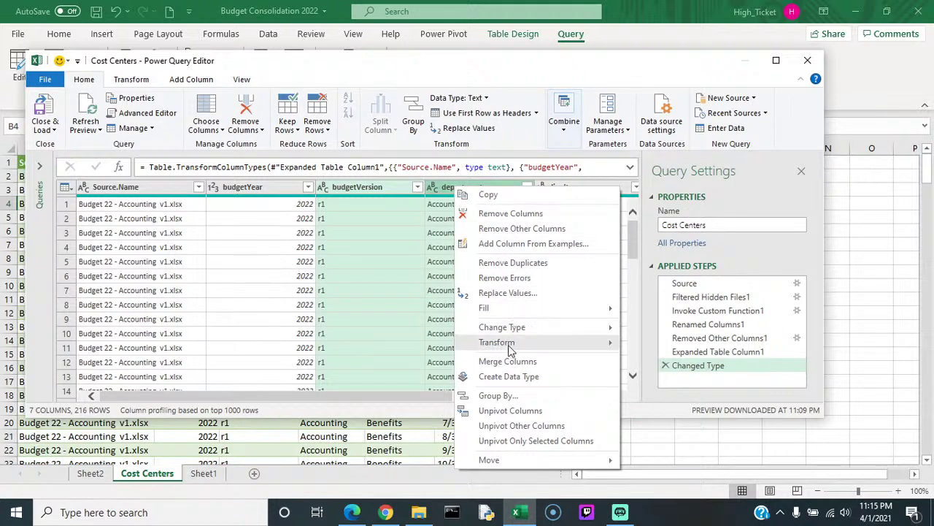
pyautogui.moveTo(510, 348)
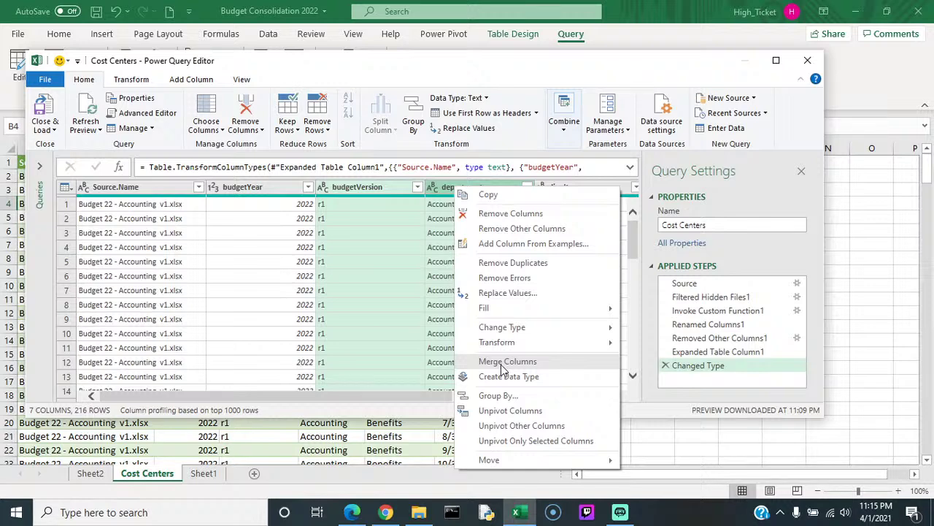
pyautogui.click(181, 81)
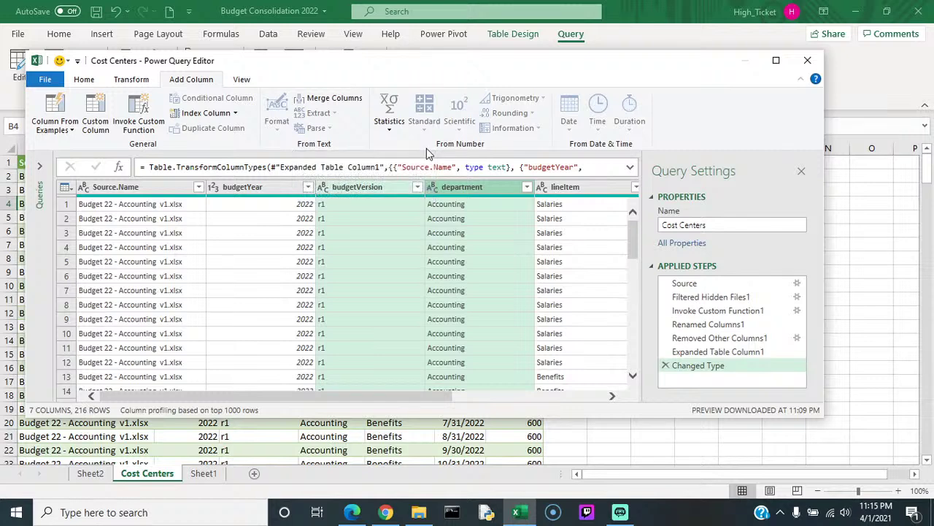
pyautogui.click(338, 97)
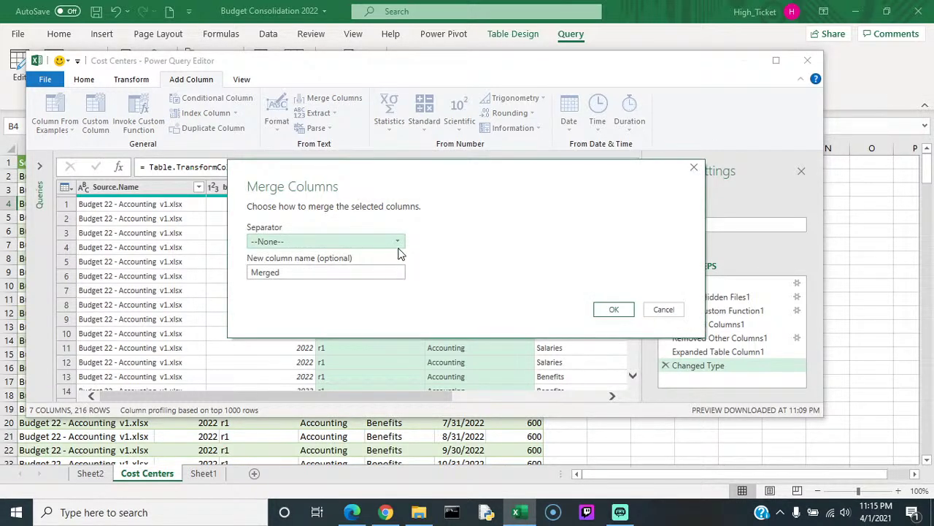
pyautogui.click(400, 243)
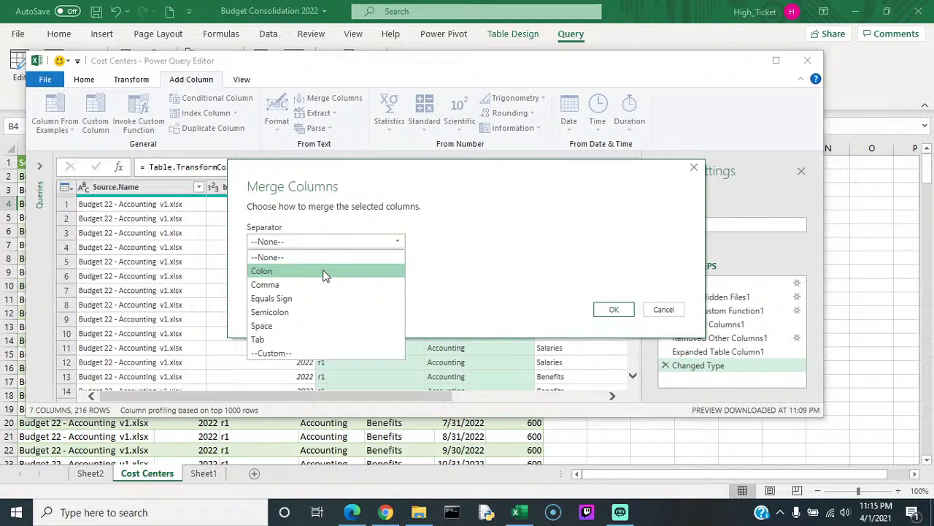
pyautogui.click(312, 287)
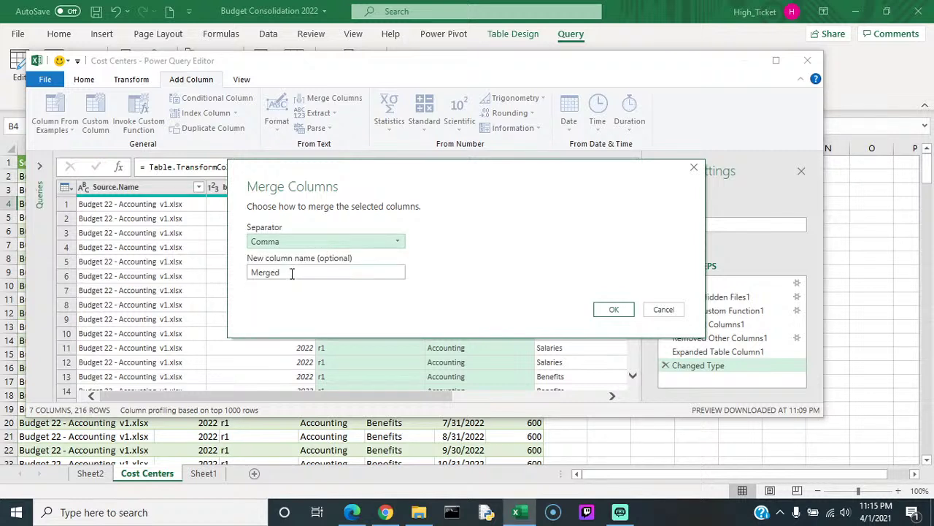
pyautogui.doubleClick(289, 273)
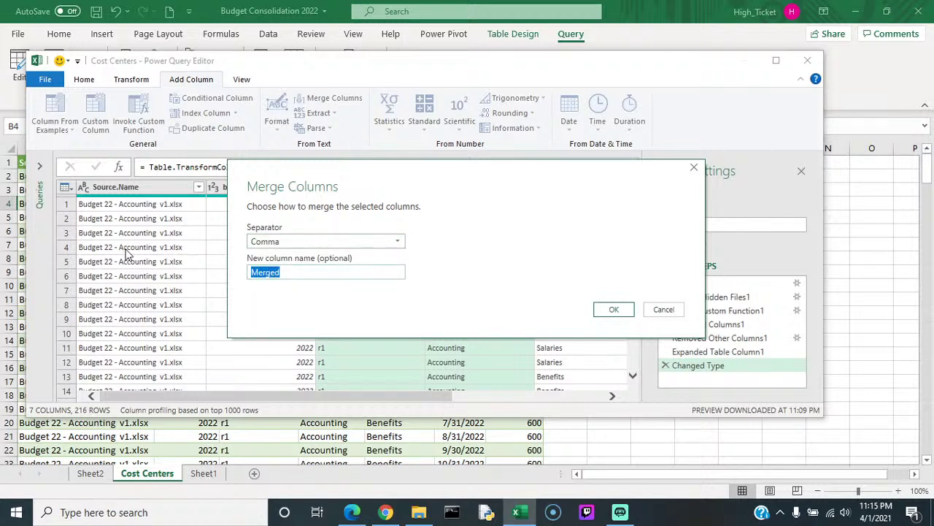
pyautogui.write('Version')
pyautogui.click(613, 309)
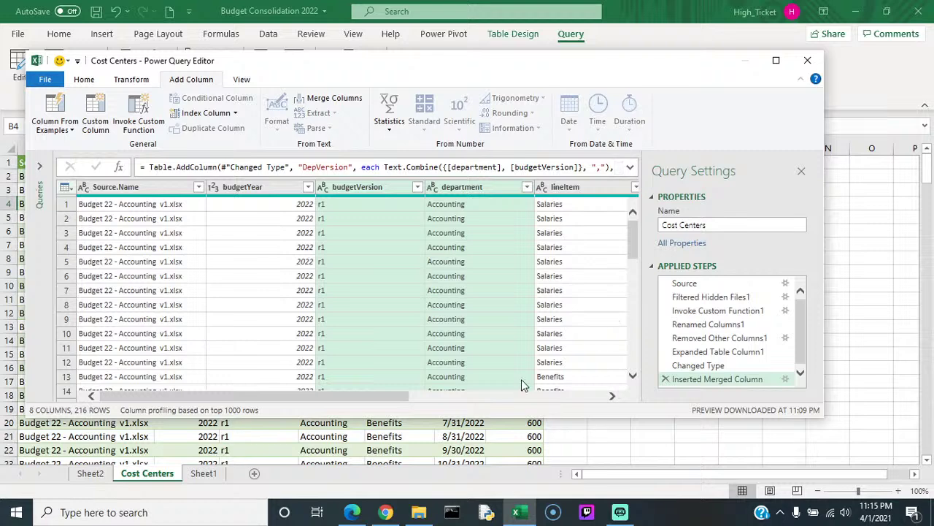
# Step: Move the DepVersion column between the department and lineItem columns
pyautogui.moveTo(378, 396); pyautogui.dragTo(679, 416)
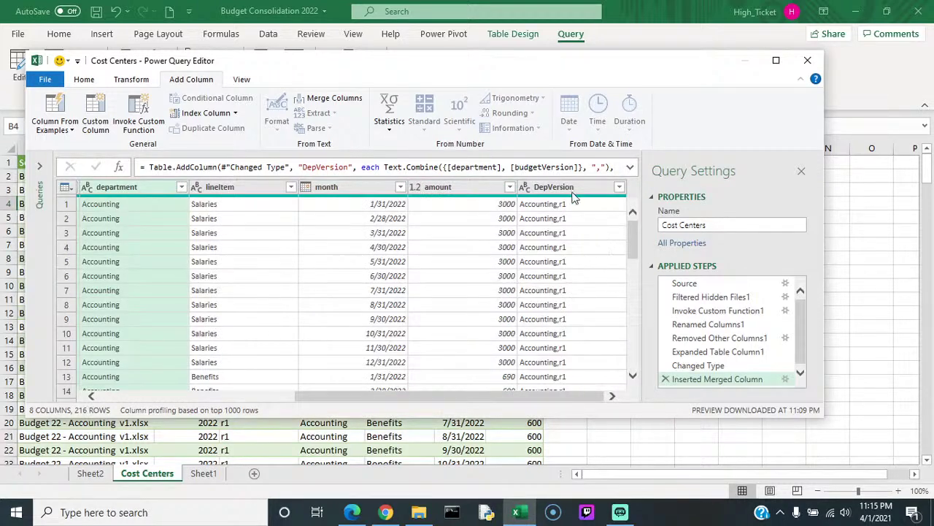
pyautogui.moveTo(569, 189); pyautogui.dragTo(27, 208)
pyautogui.moveTo(173, 227); pyautogui.dragTo(306, 200)
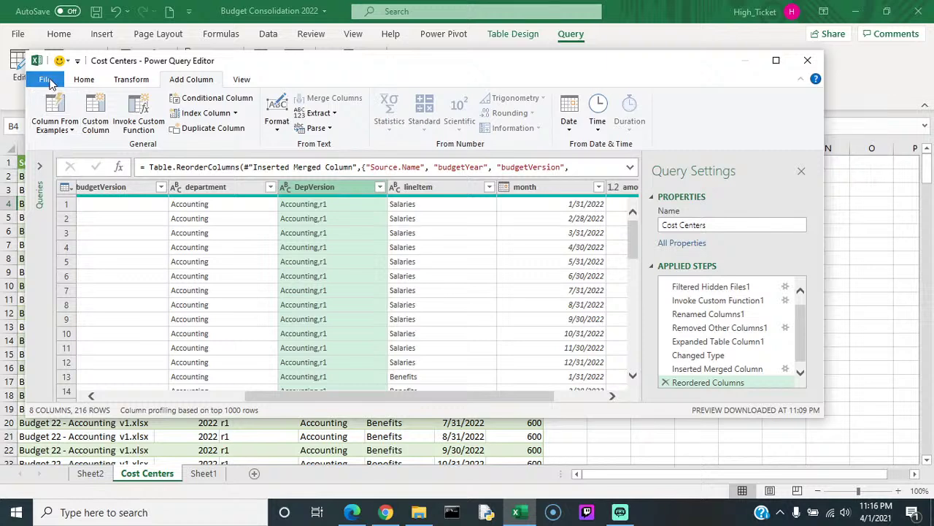
# Step: Close the query editor, load the changed query into the Cost Centers sheet, and save the workbook
pyautogui.click(80, 80)
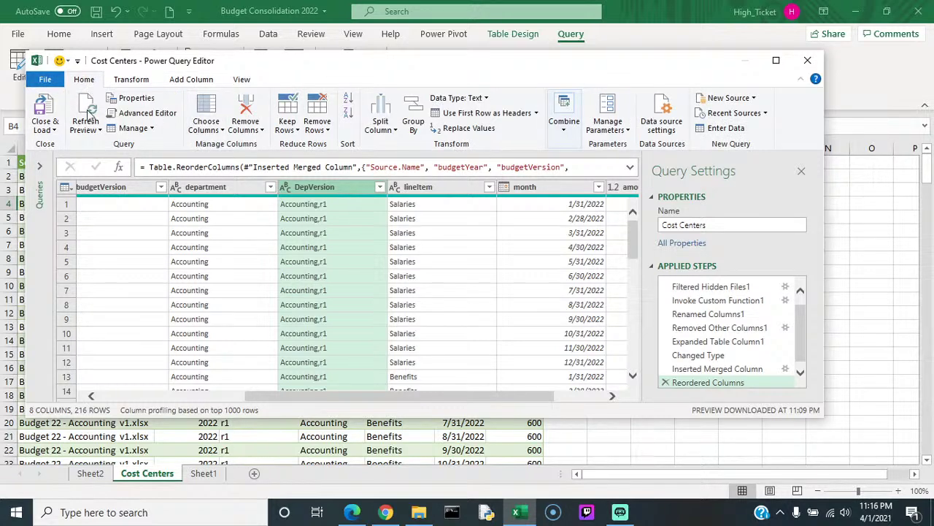
pyautogui.click(43, 105)
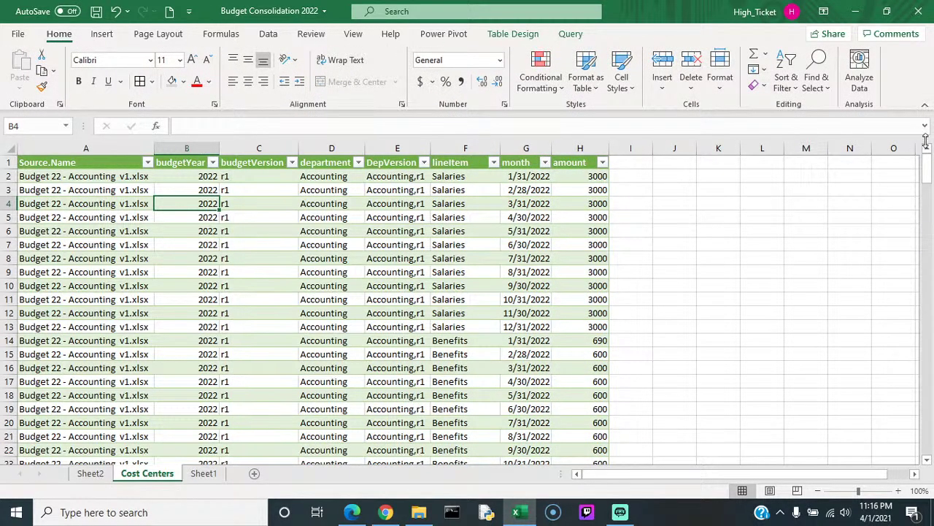
pyautogui.moveTo(928, 165)
pyautogui.mouseDown()
pyautogui.moveTo(932, 483)
pyautogui.moveTo(928, 155)
pyautogui.mouseUp()
pyautogui.click(203, 474)
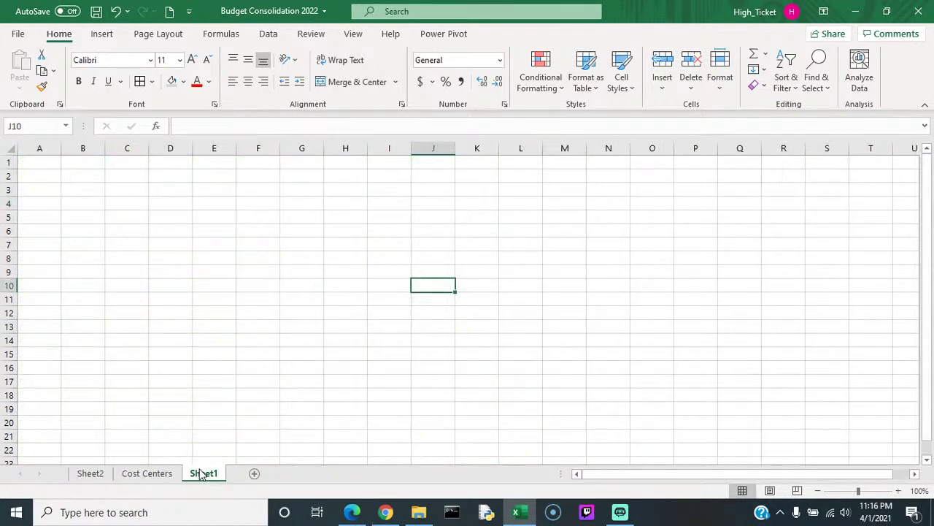
pyautogui.click(162, 474)
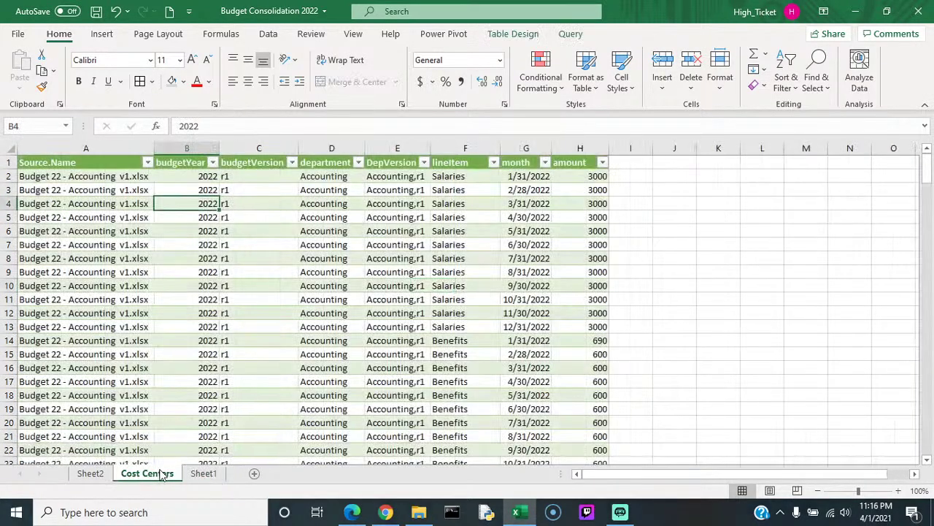
pyautogui.click(97, 13)
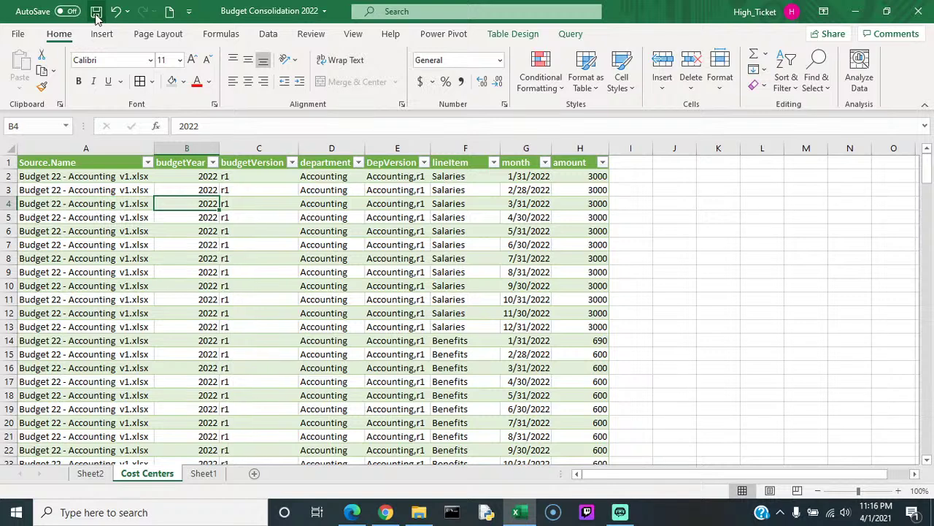
# Step: Refresh the PivotTable on Sheet2 and add the DepVersion field to its report filters below budgetVersion
pyautogui.click(89, 473)
pyautogui.click(168, 231)
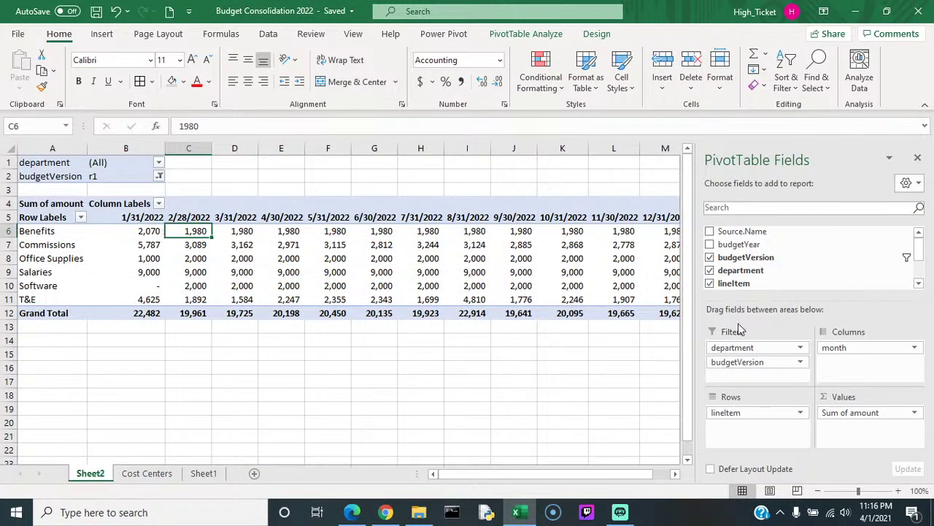
pyautogui.click(468, 259)
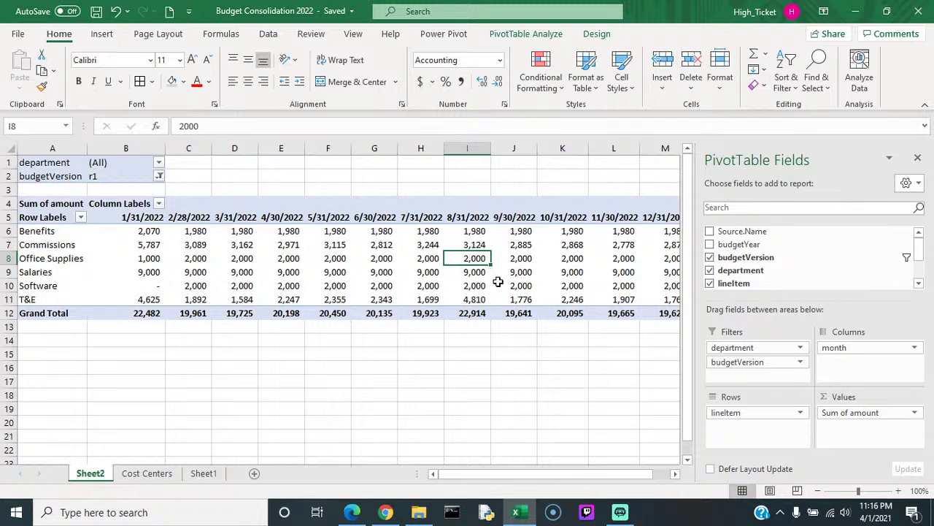
pyautogui.rightClick(440, 234)
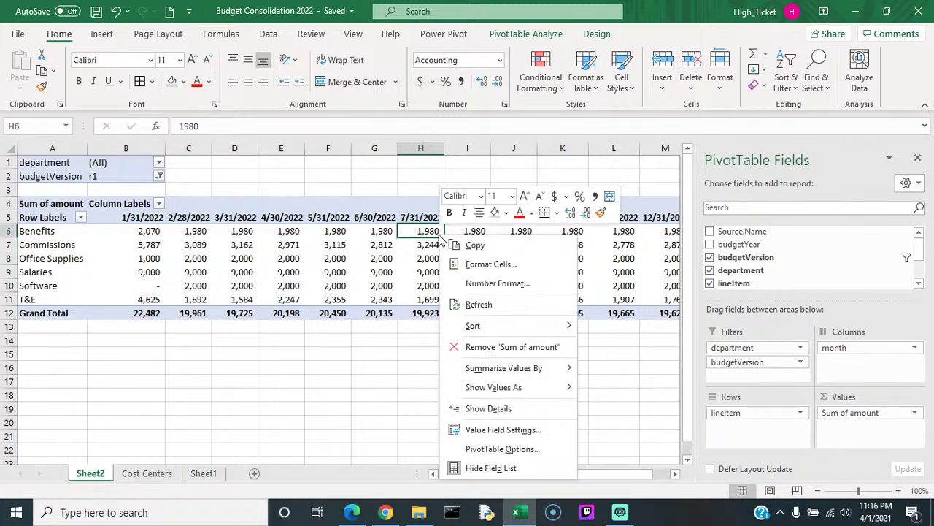
pyautogui.click(493, 302)
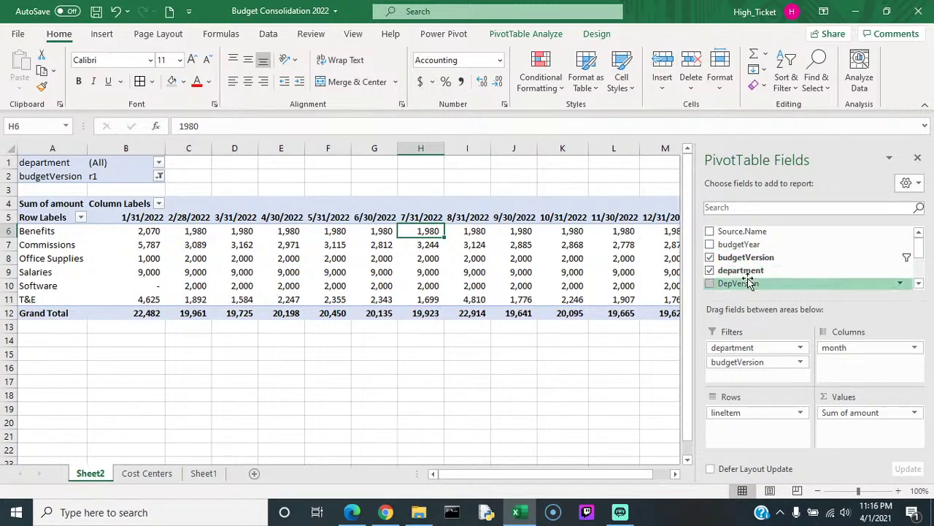
pyautogui.moveTo(737, 283); pyautogui.dragTo(755, 375)
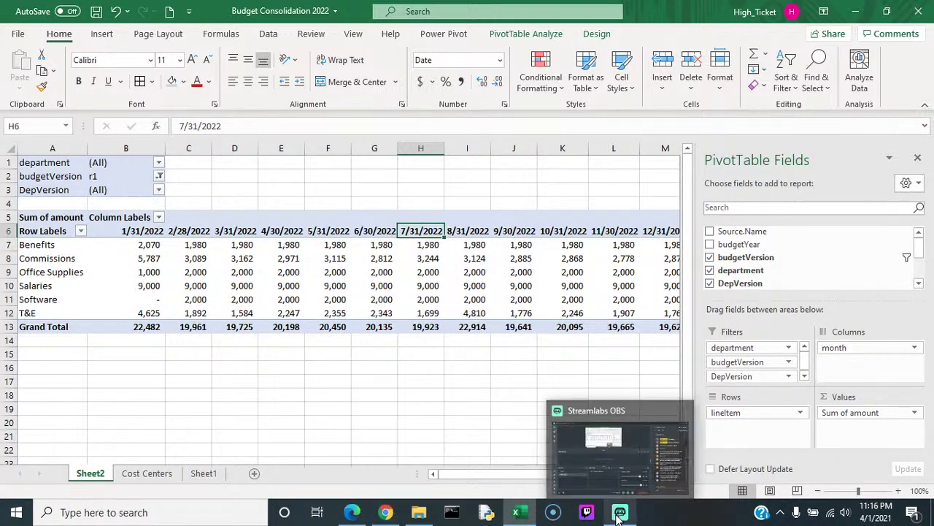
# Step: Restore the workbook window to a smaller size, extend it down to the taskbar, and hide the PivotTable field list
pyautogui.click(887, 14)
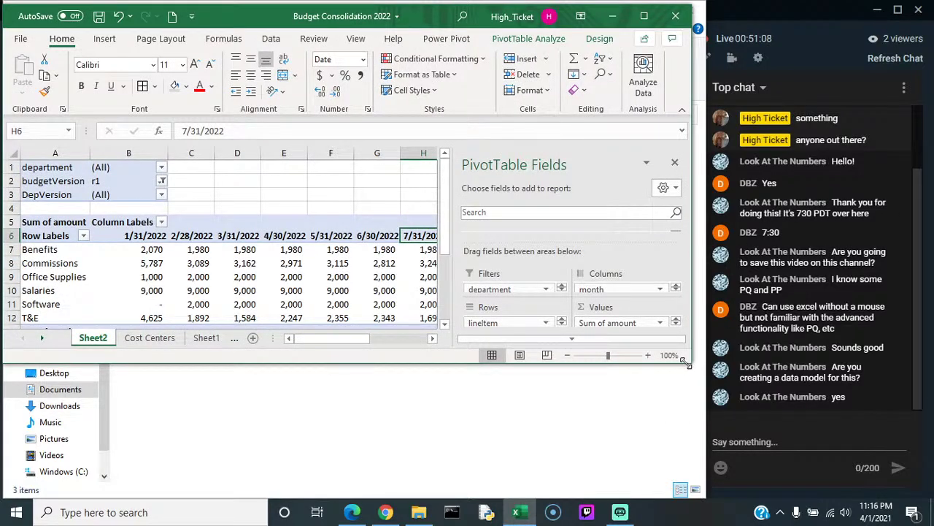
pyautogui.moveTo(690, 362); pyautogui.dragTo(699, 475)
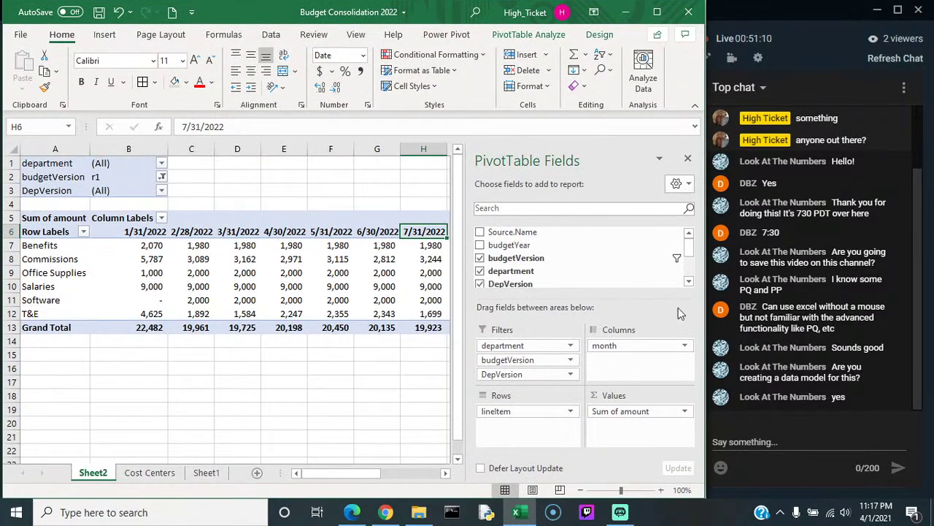
pyautogui.click(689, 160)
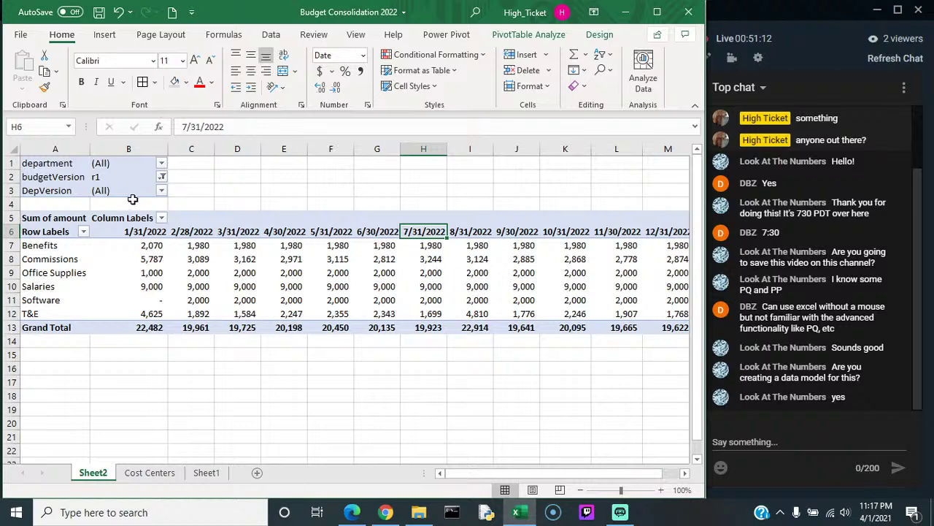
# Step: Reset the budgetVersion filter to all versions and filter DepVersion to Accounting,r2 and Sales,r1 only
pyautogui.click(162, 178)
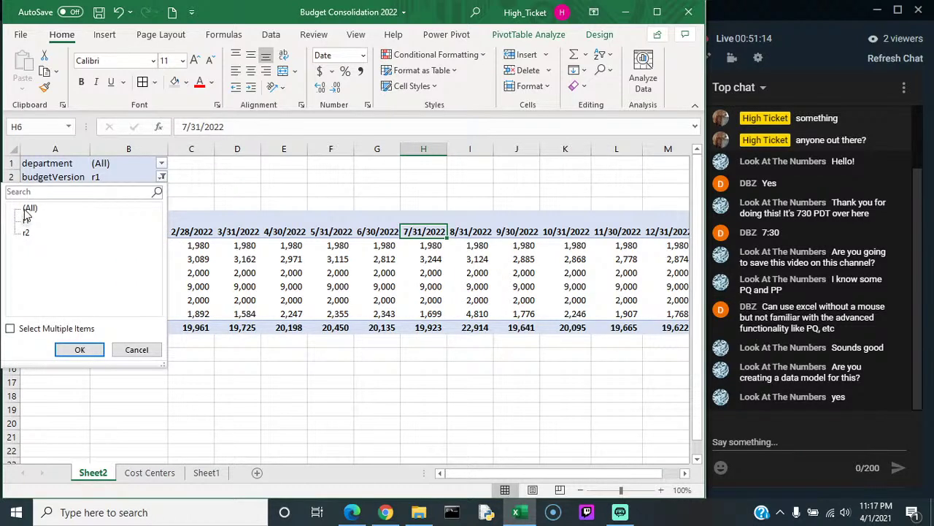
pyautogui.click(80, 350)
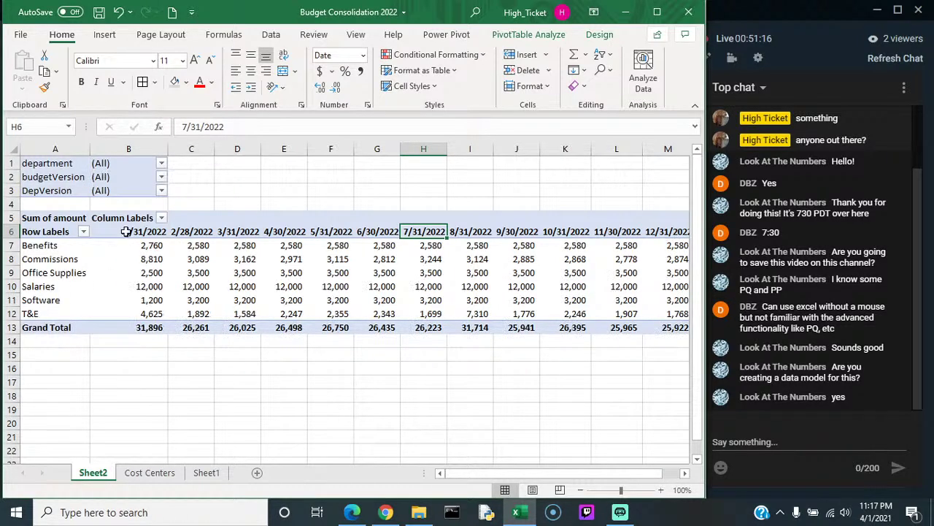
pyautogui.click(161, 190)
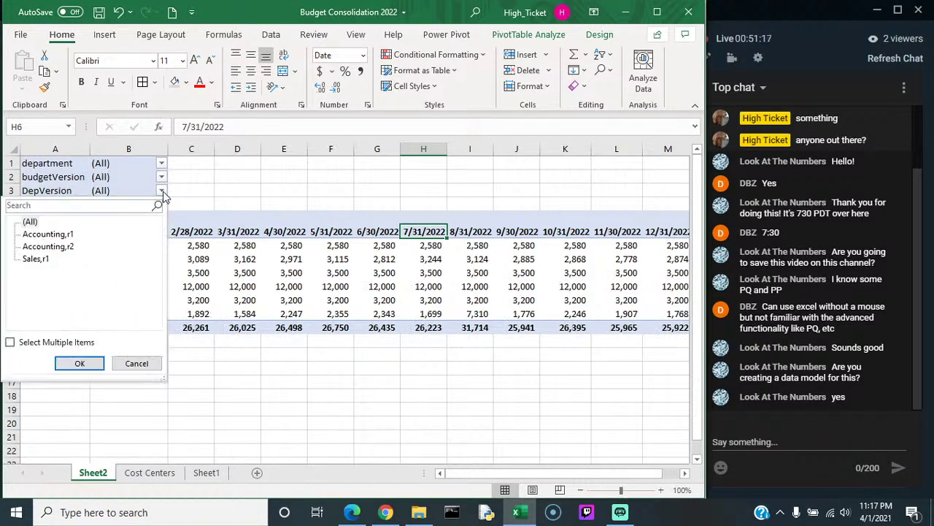
pyautogui.click(11, 342)
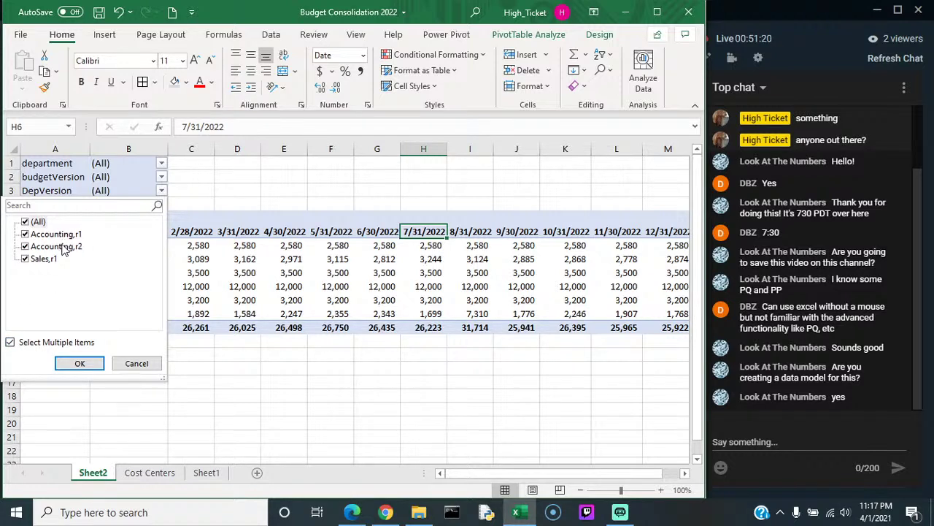
pyautogui.click(62, 246)
pyautogui.click(45, 261)
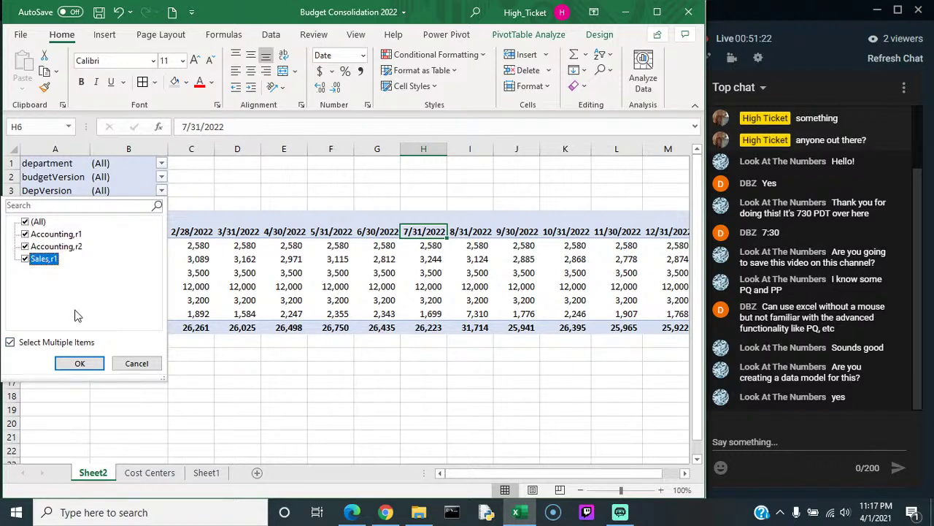
pyautogui.click(26, 236)
pyautogui.click(26, 236)
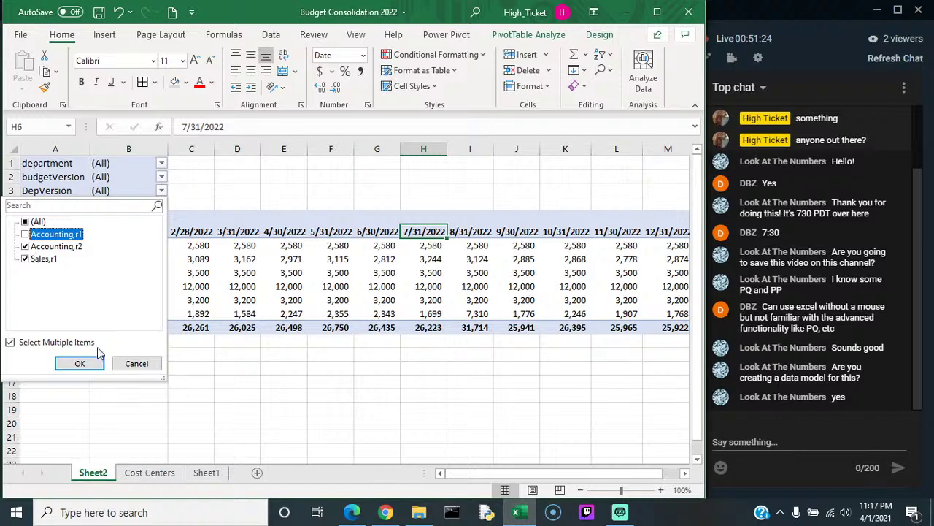
pyautogui.click(78, 363)
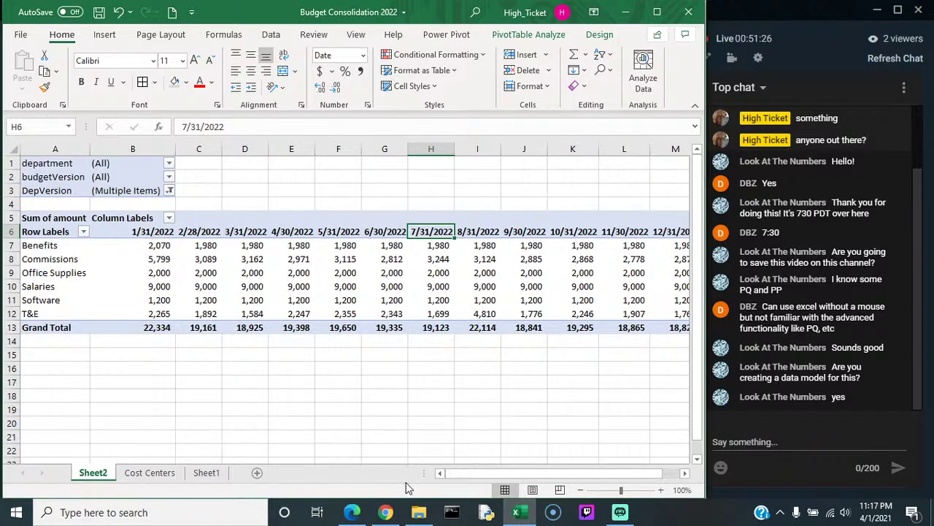
# Step: Review the filtered PivotTable across all months to its Grand Total column, and check the Cost Centers source table
pyautogui.moveTo(458, 473); pyautogui.dragTo(612, 473)
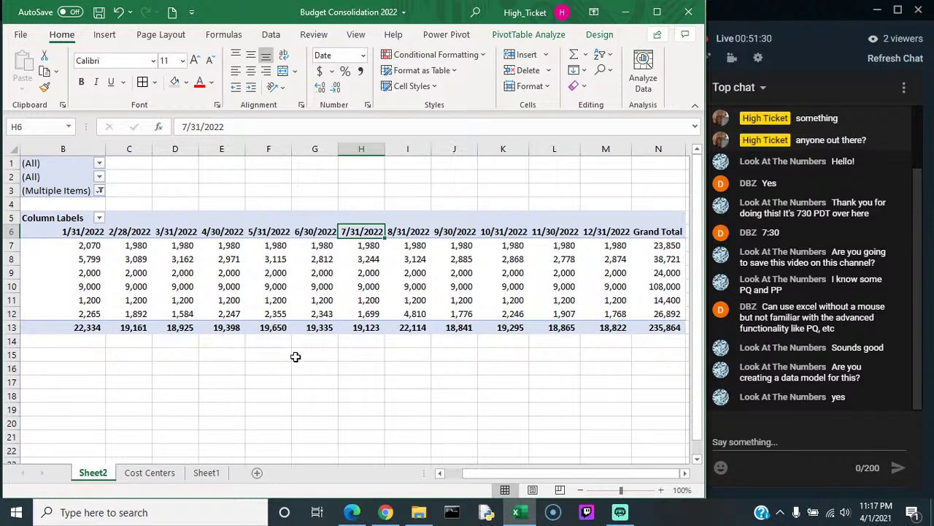
pyautogui.moveTo(508, 476); pyautogui.dragTo(490, 476)
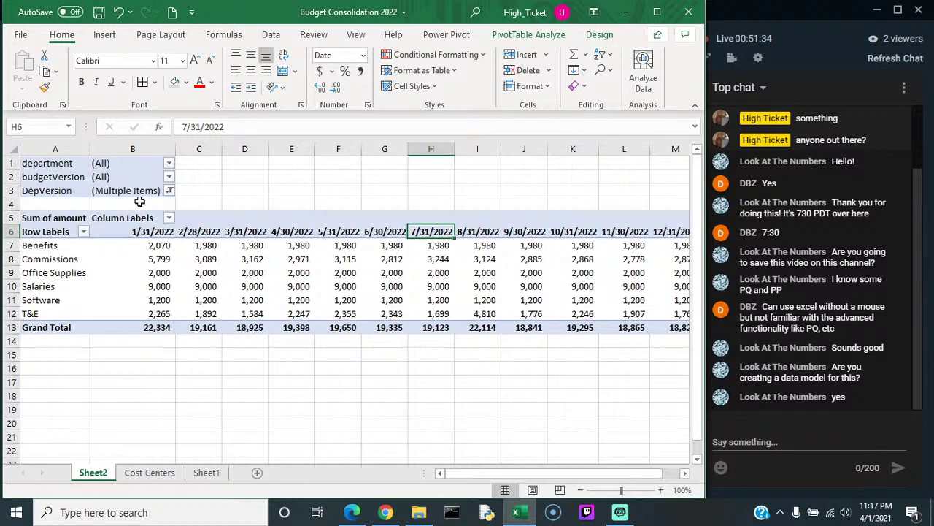
pyautogui.click(149, 244)
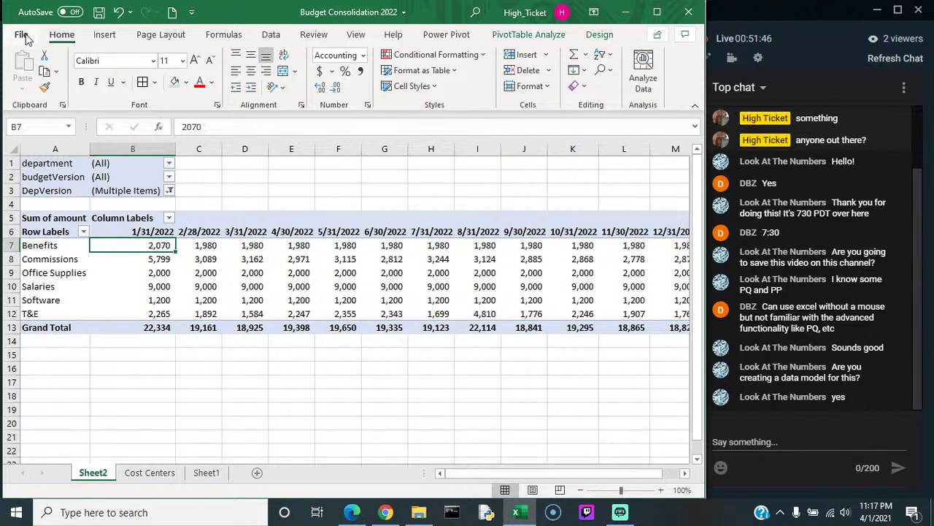
pyautogui.click(154, 474)
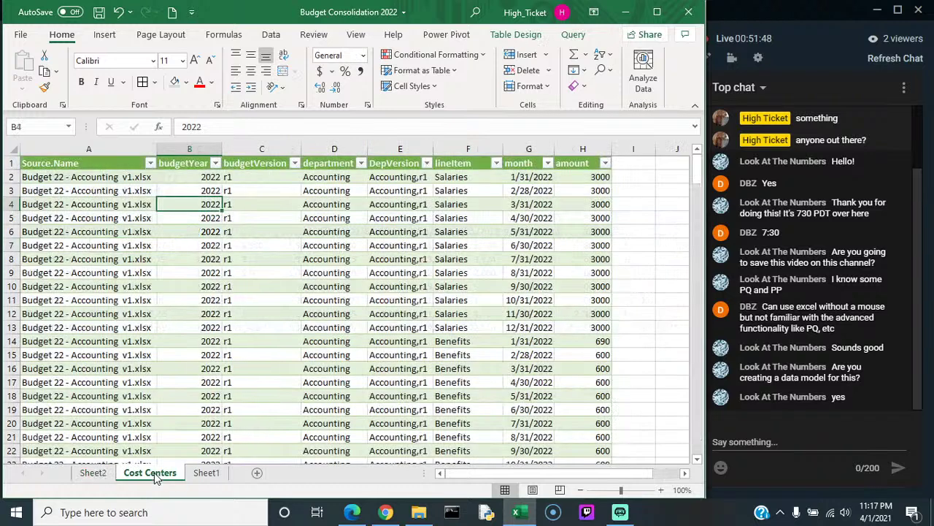
pyautogui.click(93, 473)
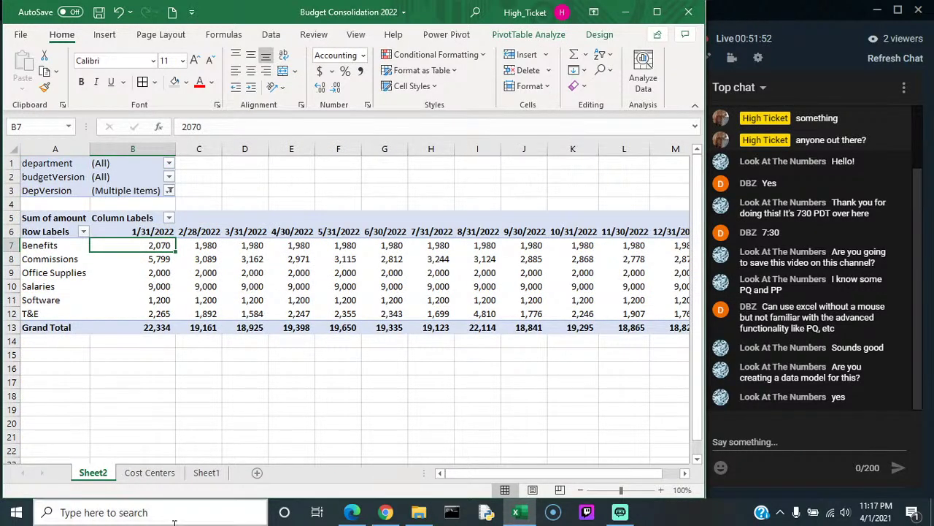
# Step: Switch to Chrome and show the livestreams repository page on GitHub with its address
pyautogui.click(387, 512)
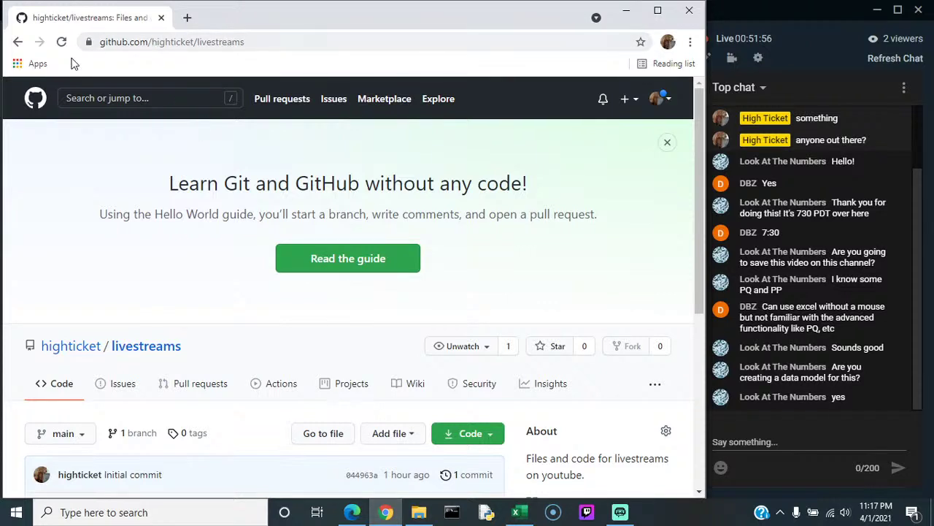
pyautogui.click(259, 41)
pyautogui.click(144, 296)
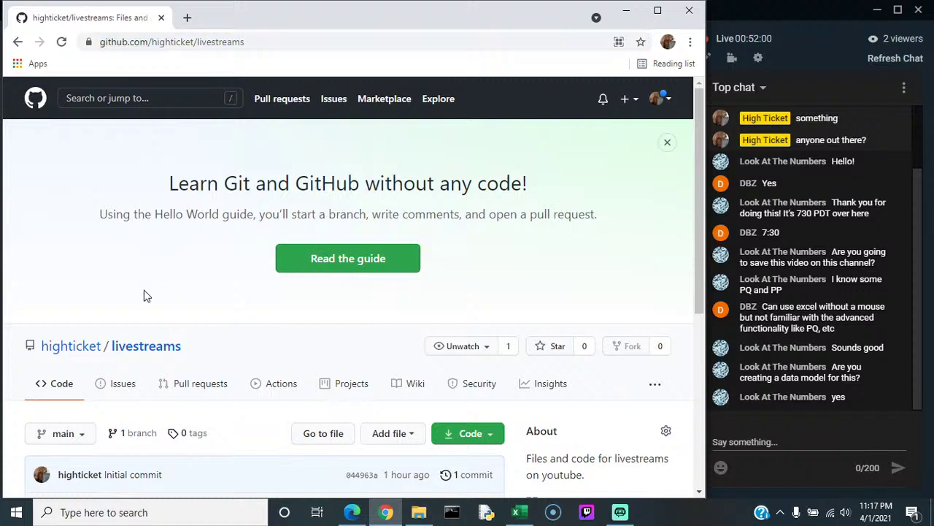
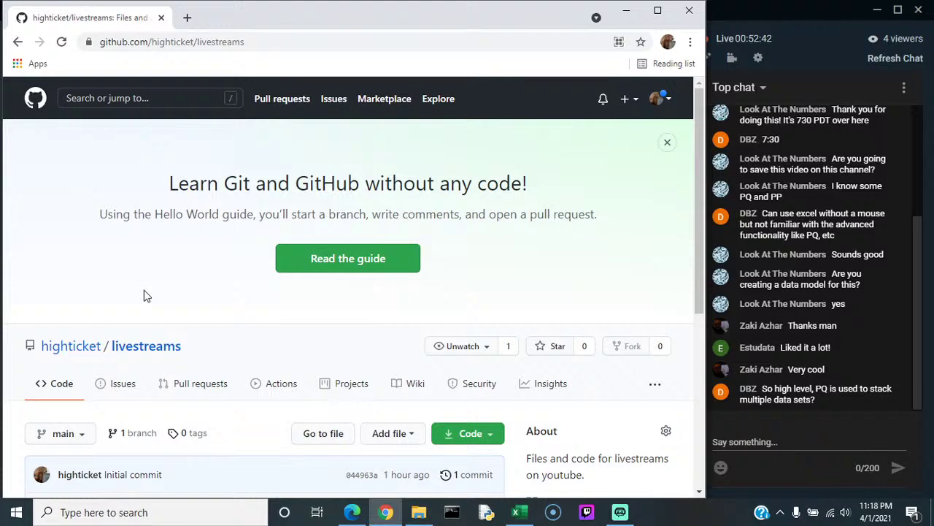
# Step: Switch back to Excel, look over the PivotTable's analysis and design options, and minimize the workbook window
pyautogui.click(518, 512)
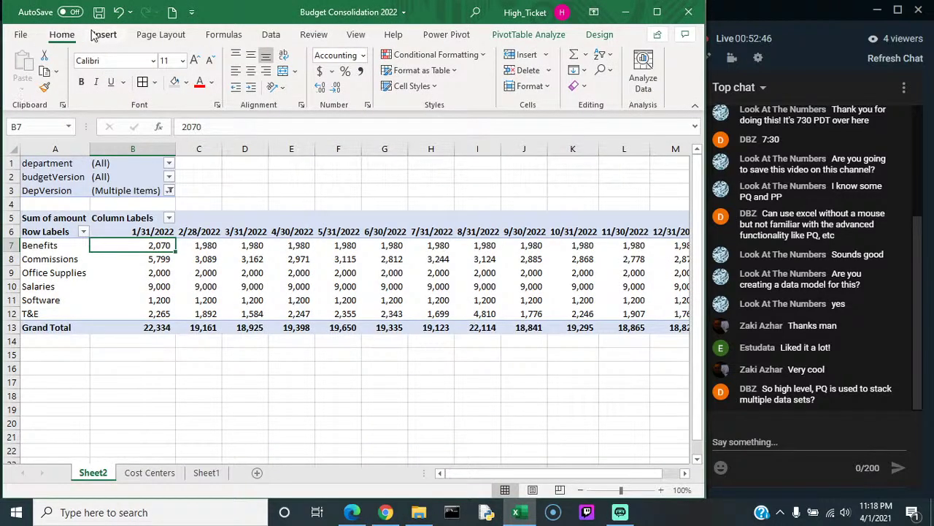
pyautogui.click(535, 36)
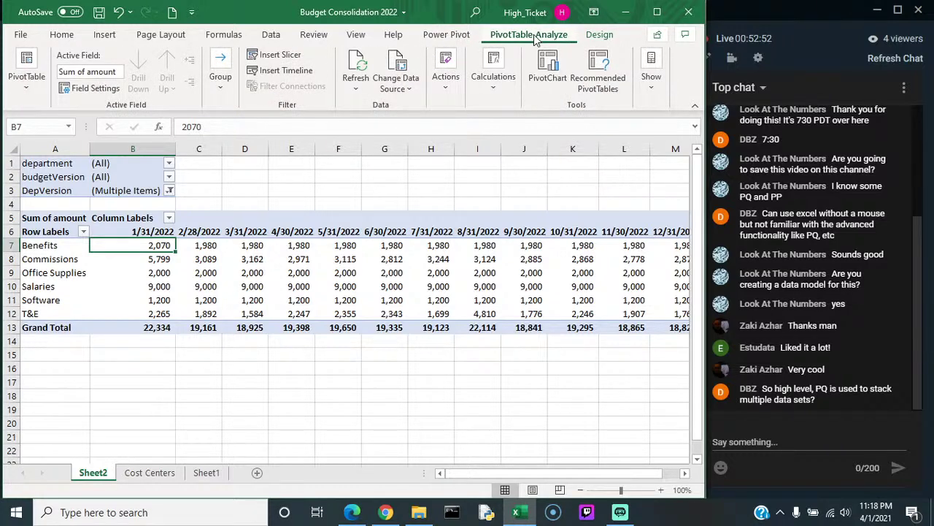
pyautogui.click(597, 36)
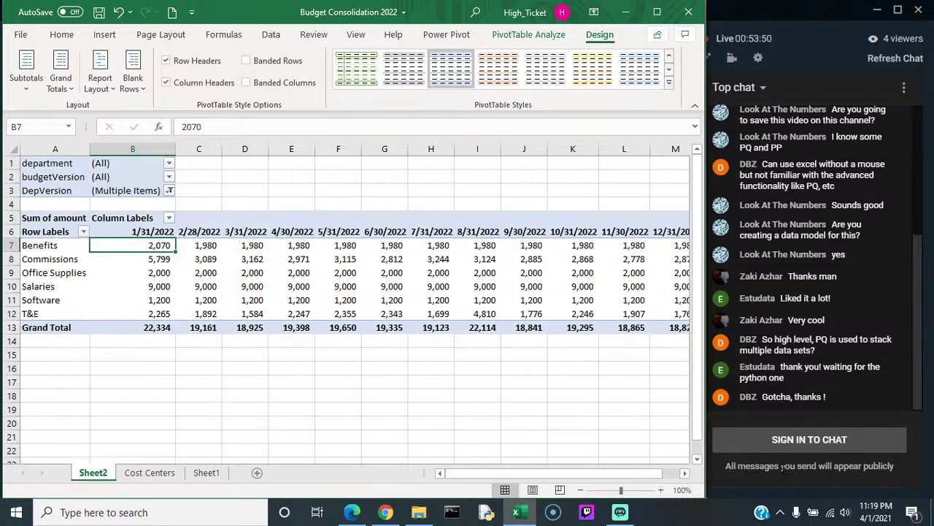
pyautogui.click(622, 12)
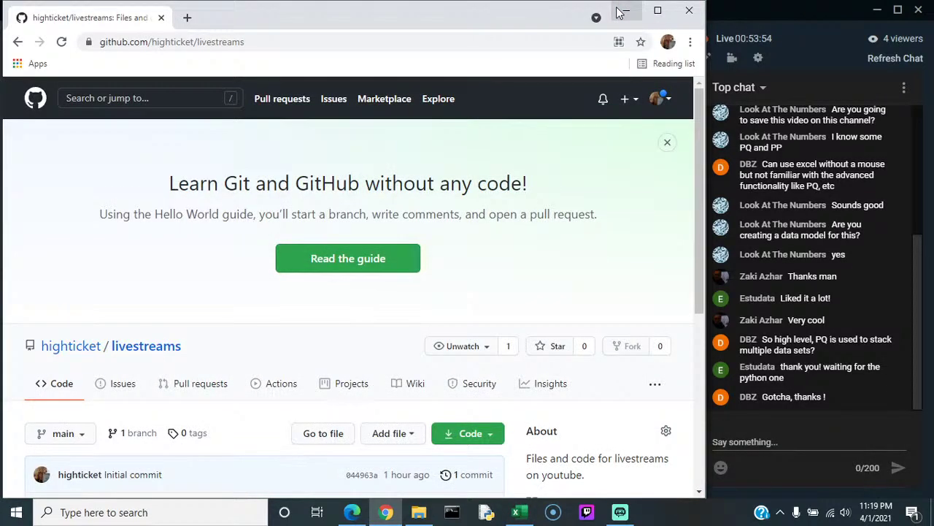